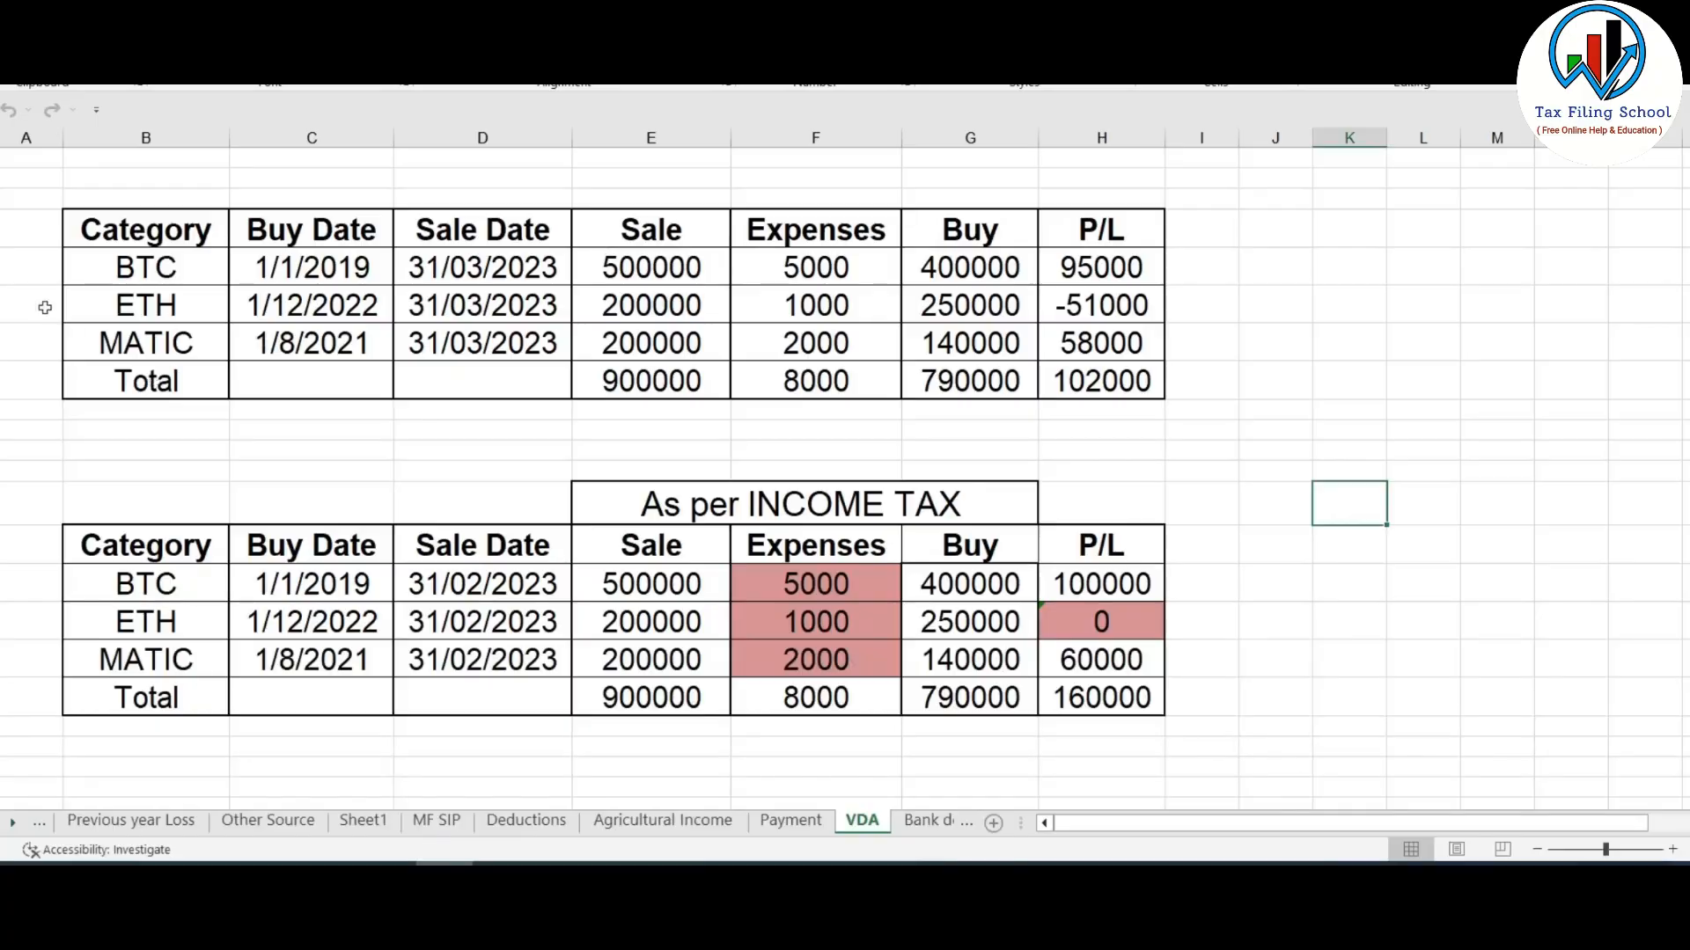
- Select both crypto profit and loss tables on the Excel VDA sheet, then clear the selection
{"action": "mouse_move", "coordinate": [40, 207]}
{"action": "left_mouse_down"}
{"action": "mouse_move", "coordinate": [1012, 304]}
{"action": "mouse_move", "coordinate": [1285, 772]}
{"action": "left_mouse_up"}
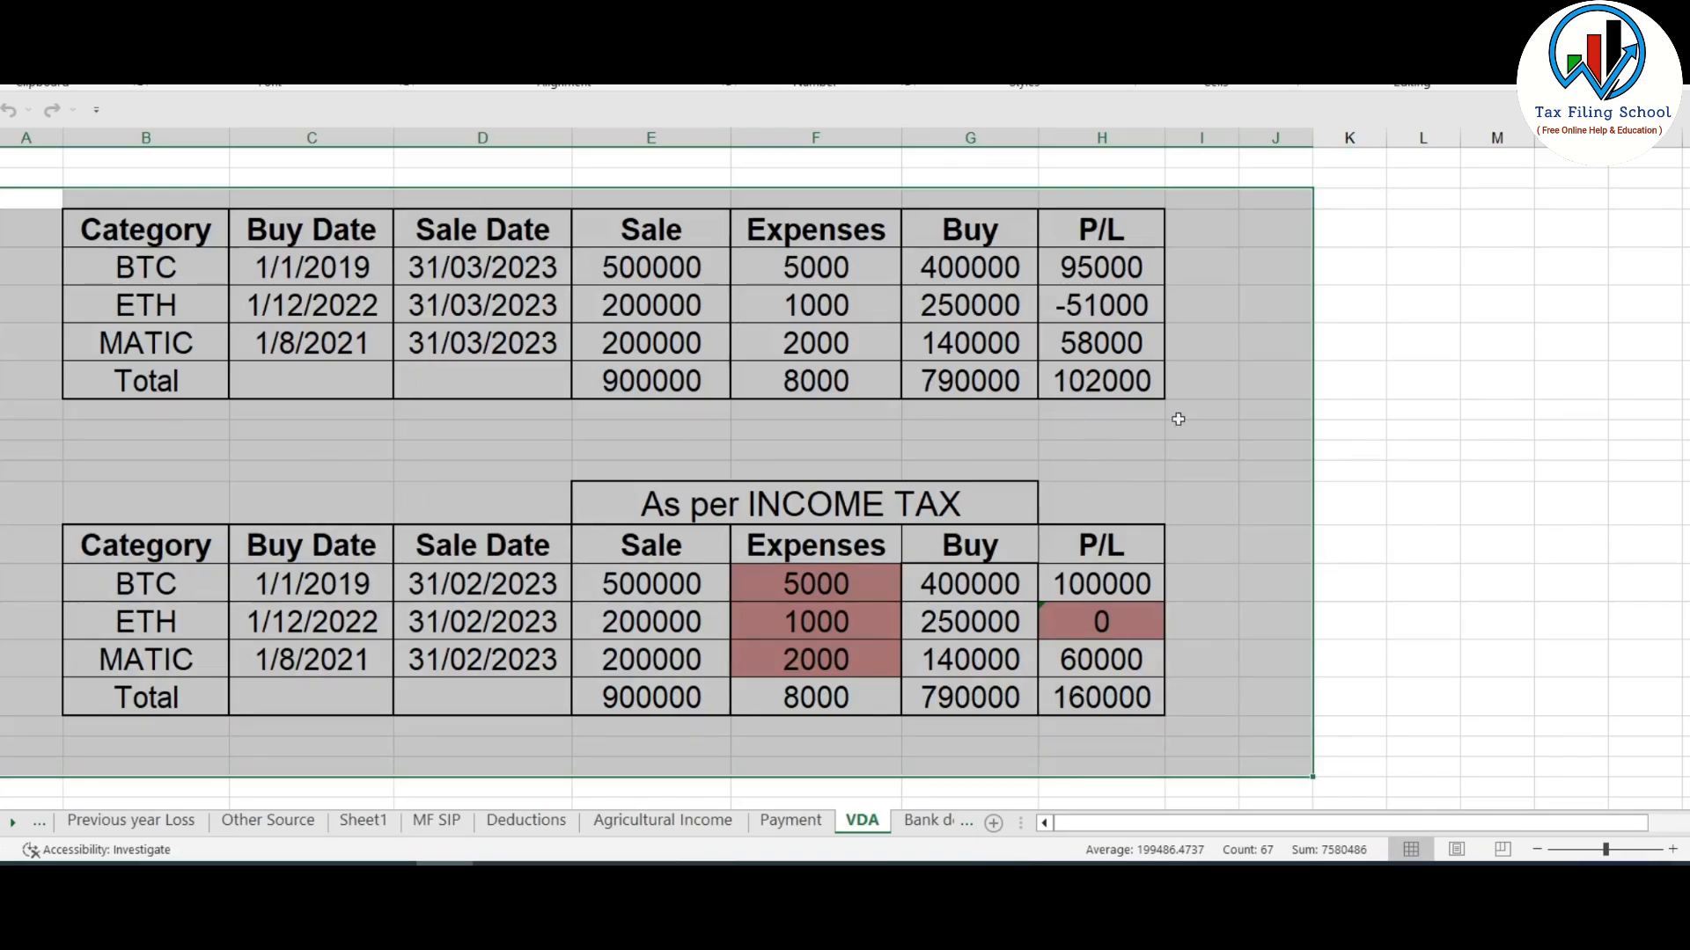
{"action": "left_click", "coordinate": [1306, 404]}
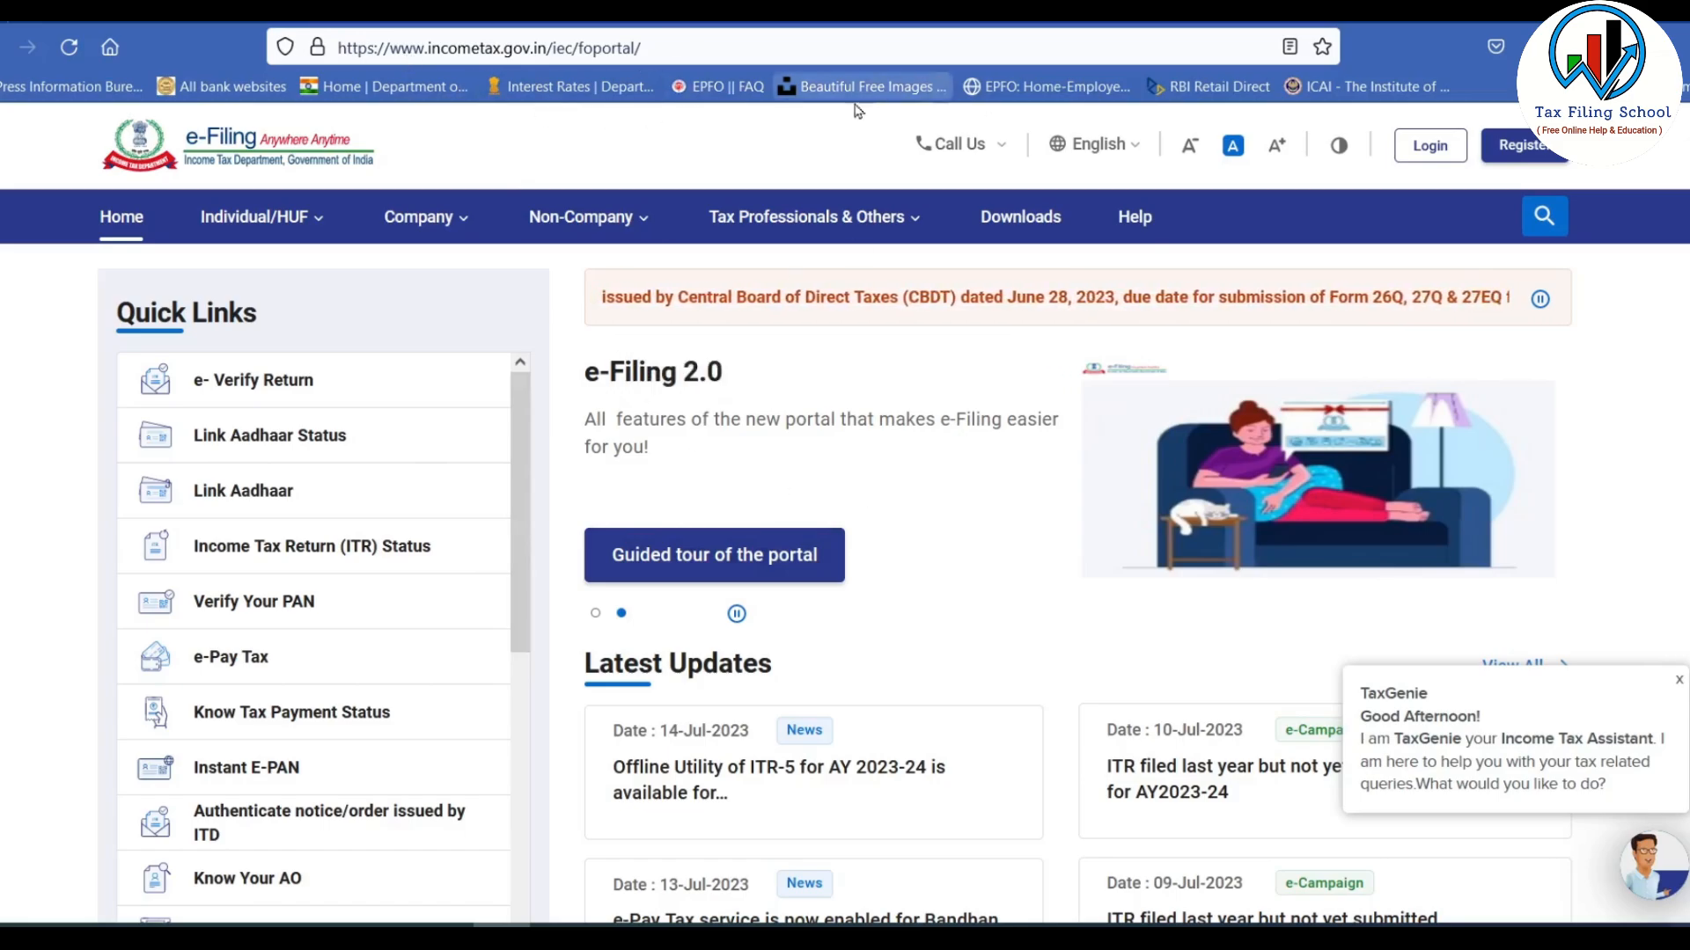
- Log in to the portal and check the e-File menu on the dashboard
{"action": "left_click", "coordinate": [1445, 154]}
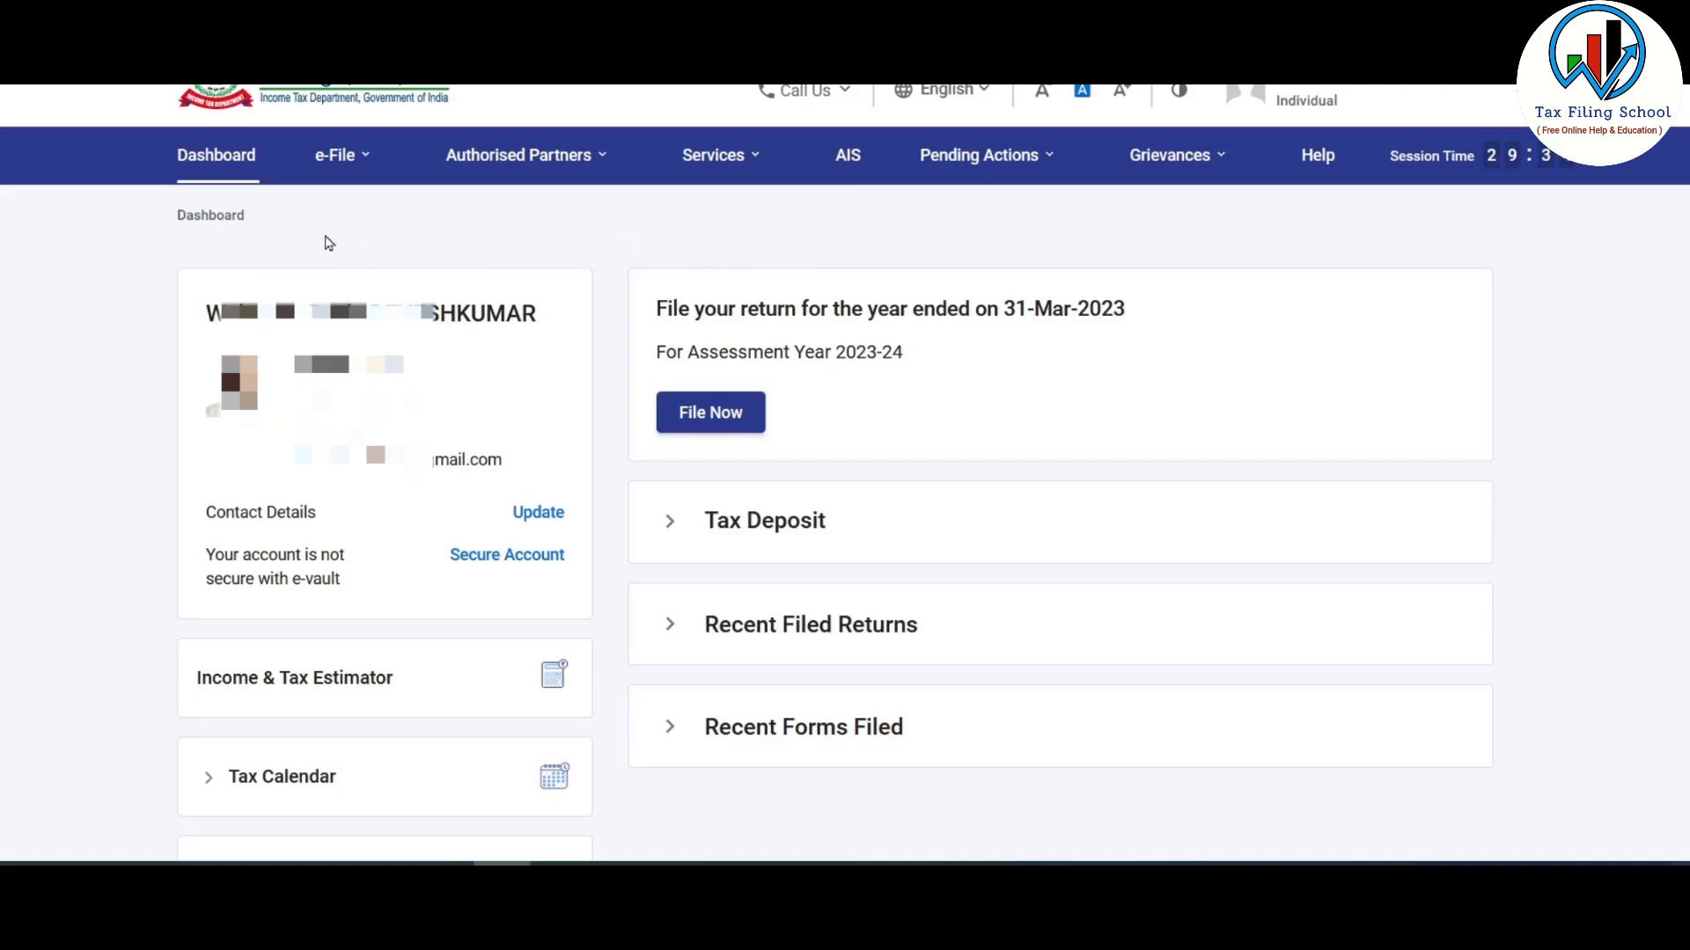
{"action": "left_click", "coordinate": [338, 155]}
{"action": "mouse_move", "coordinate": [426, 215]}
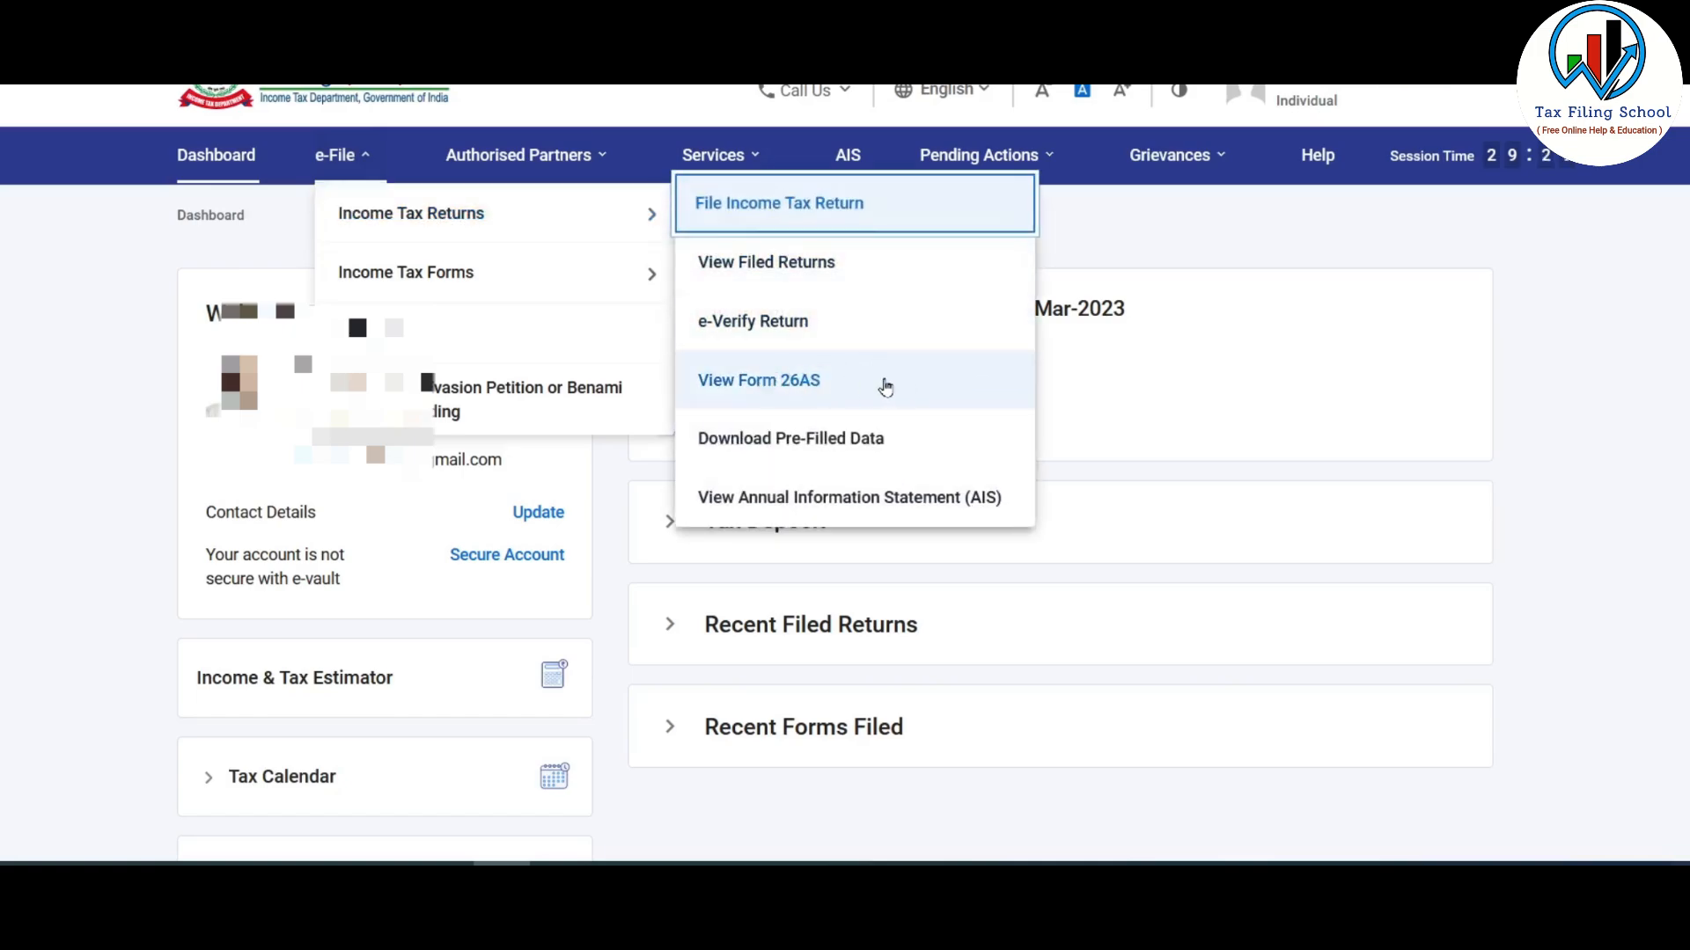
{"action": "left_click", "coordinate": [1321, 340]}
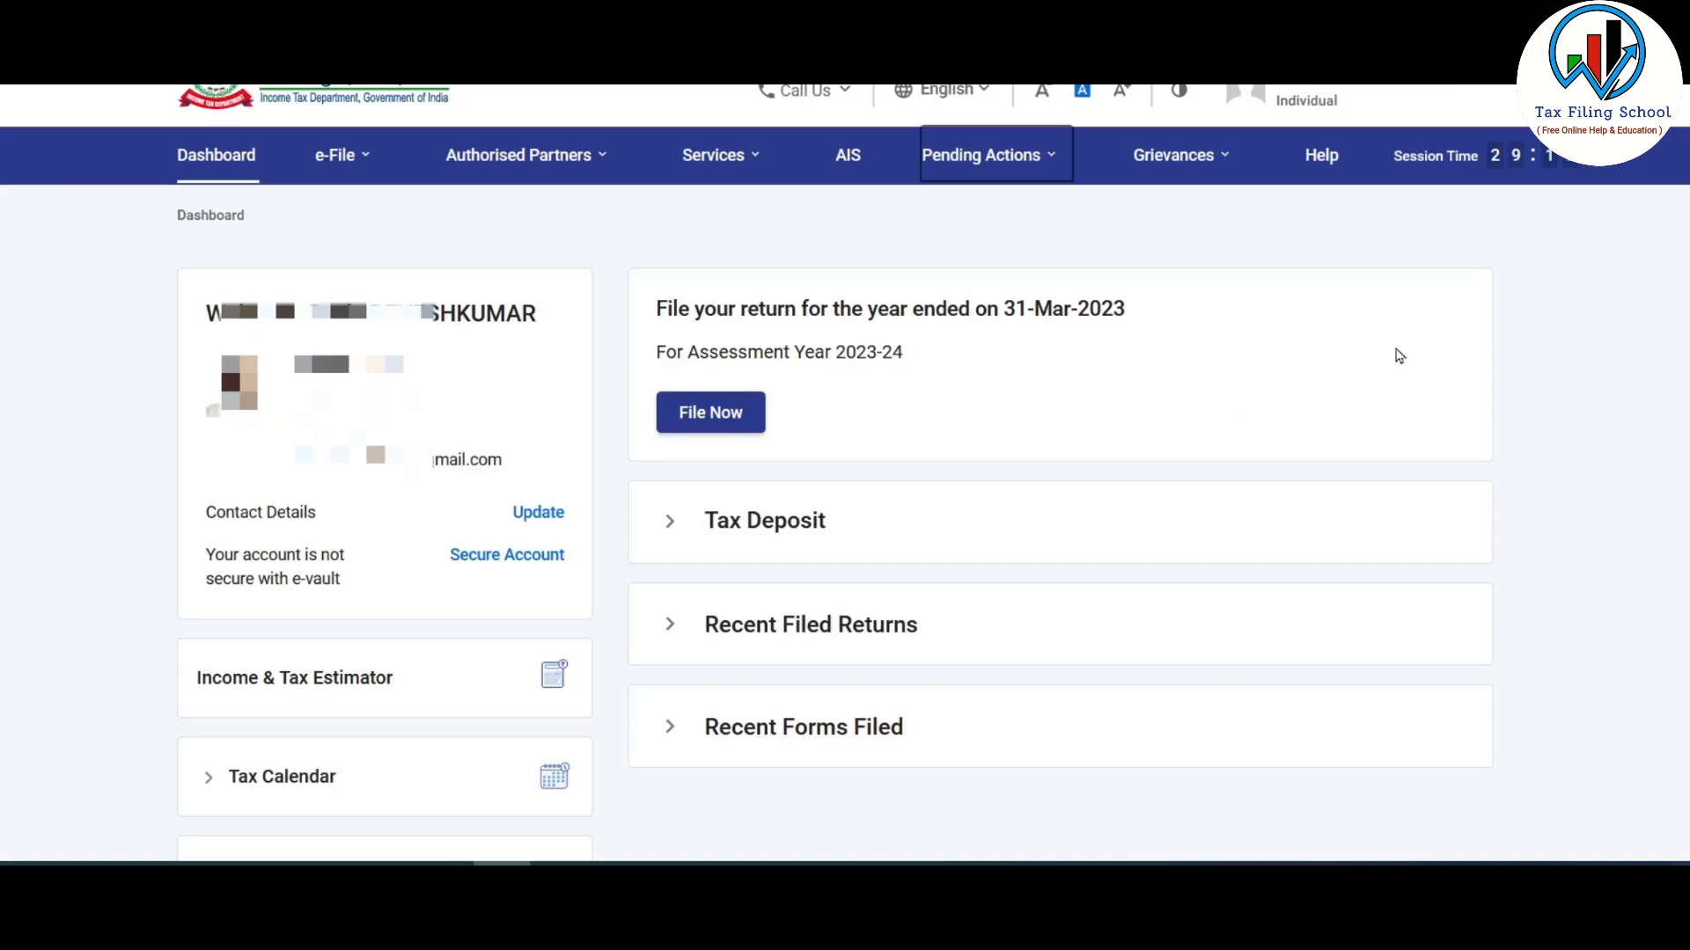
- Choose assessment year 2023-24 with online filing and start a new filing instead of the draft
{"action": "left_click", "coordinate": [730, 415]}
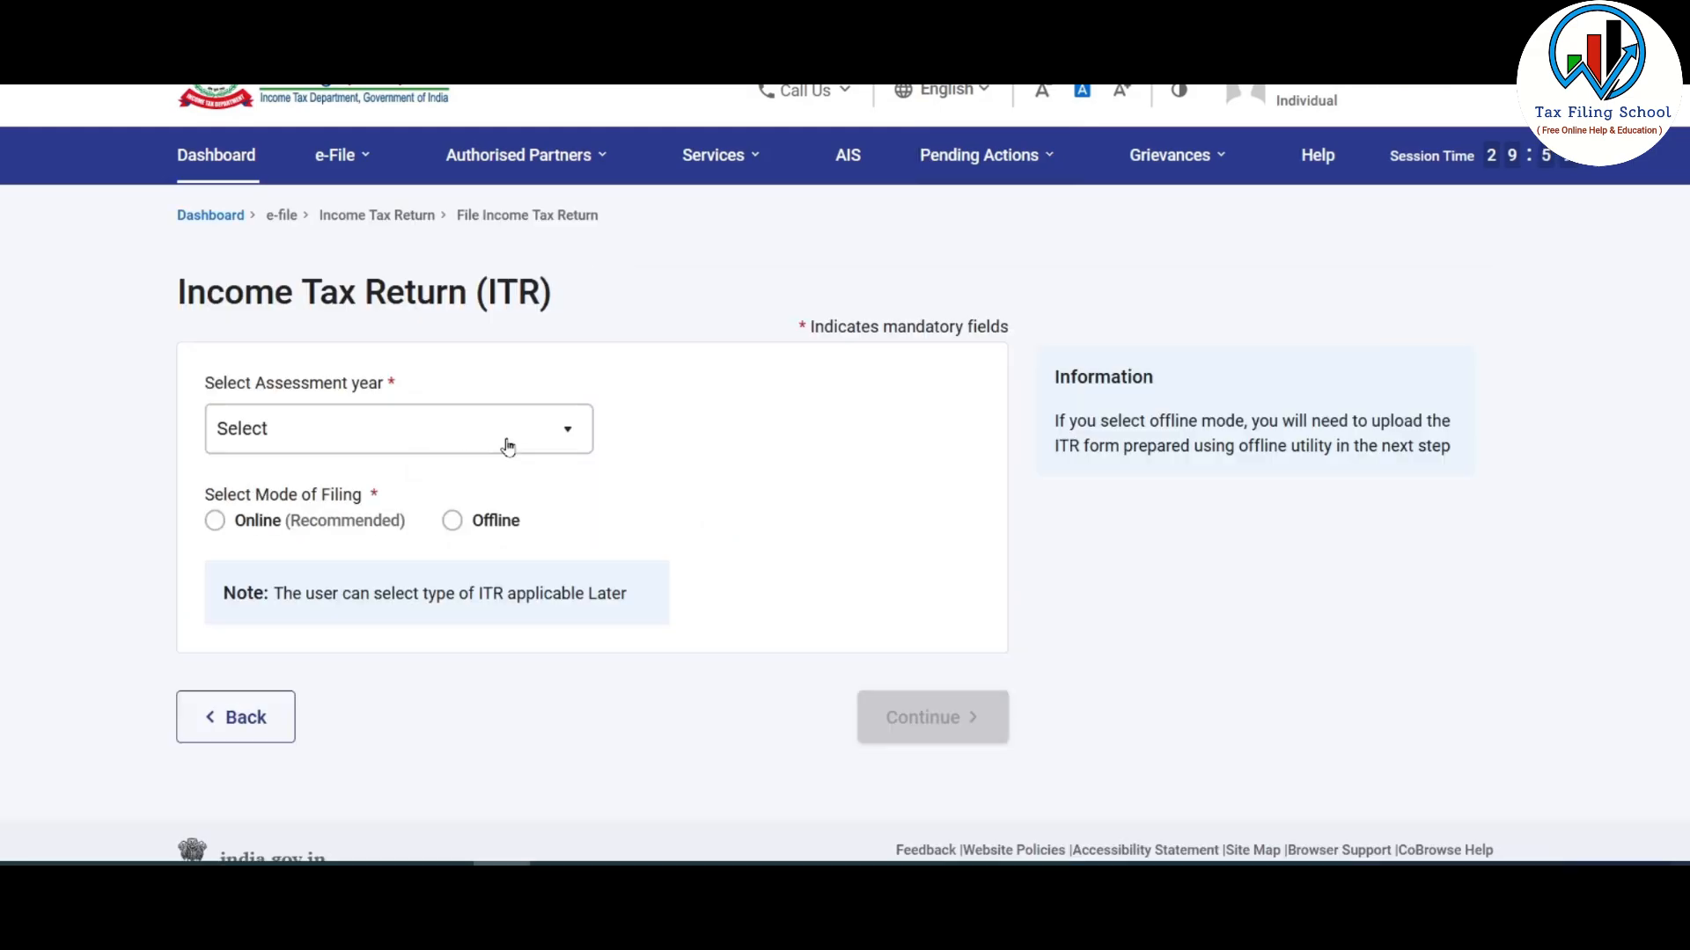
{"action": "left_click", "coordinate": [508, 448]}
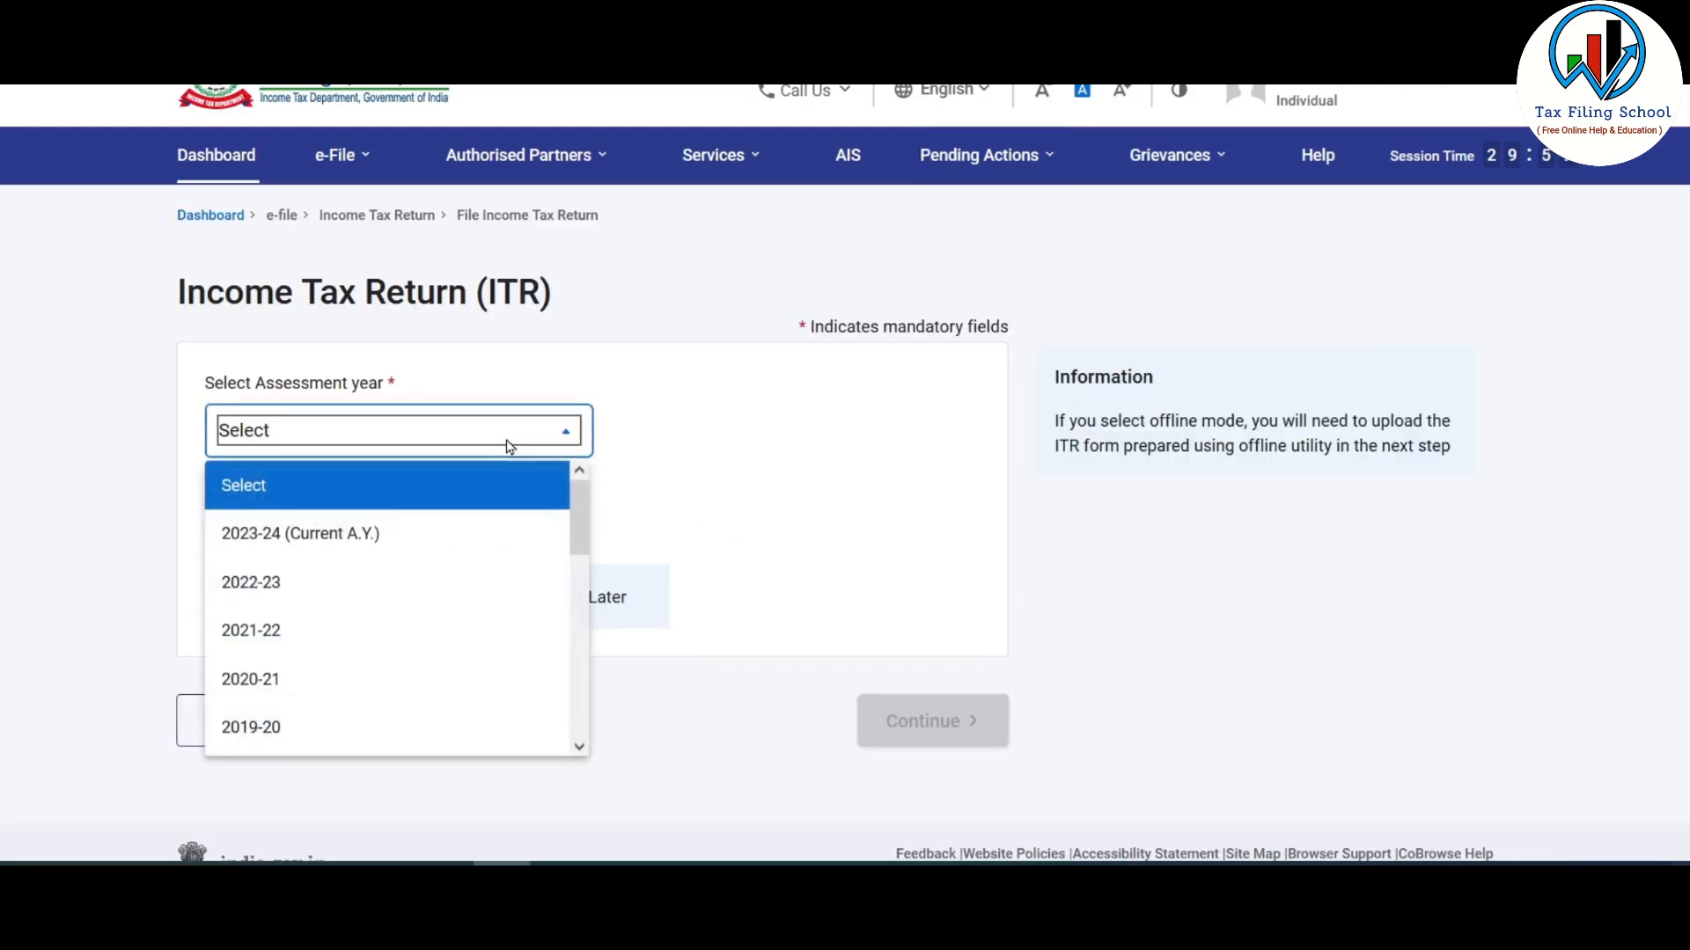
{"action": "left_click", "coordinate": [324, 544]}
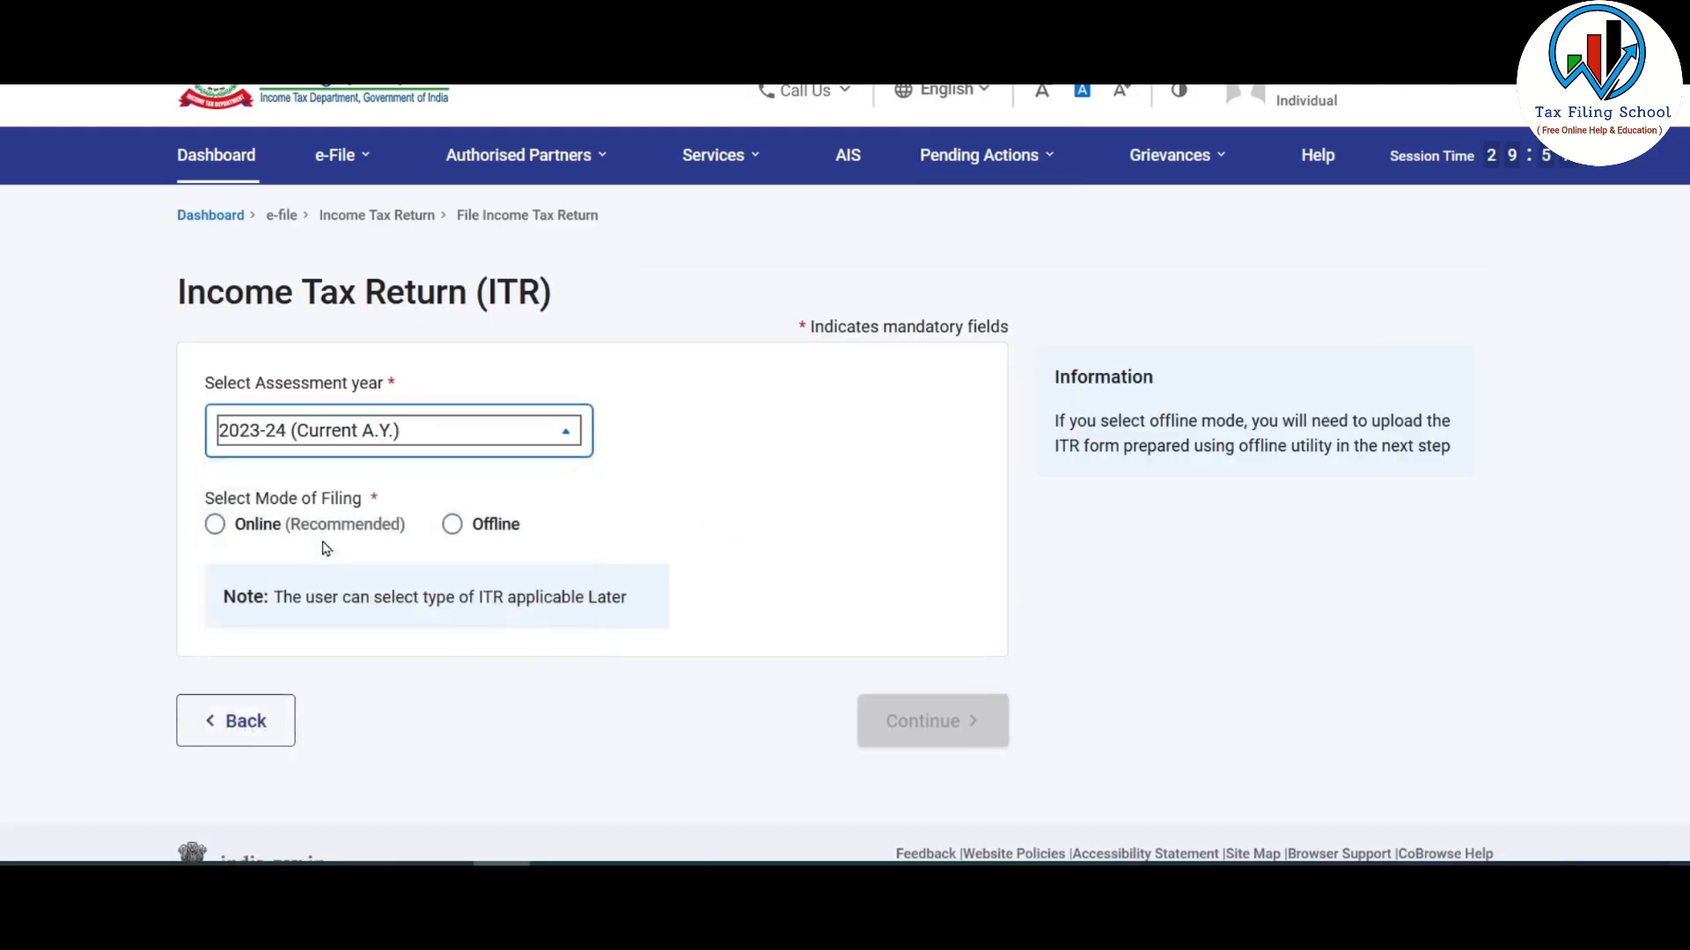
{"action": "left_click", "coordinate": [216, 527]}
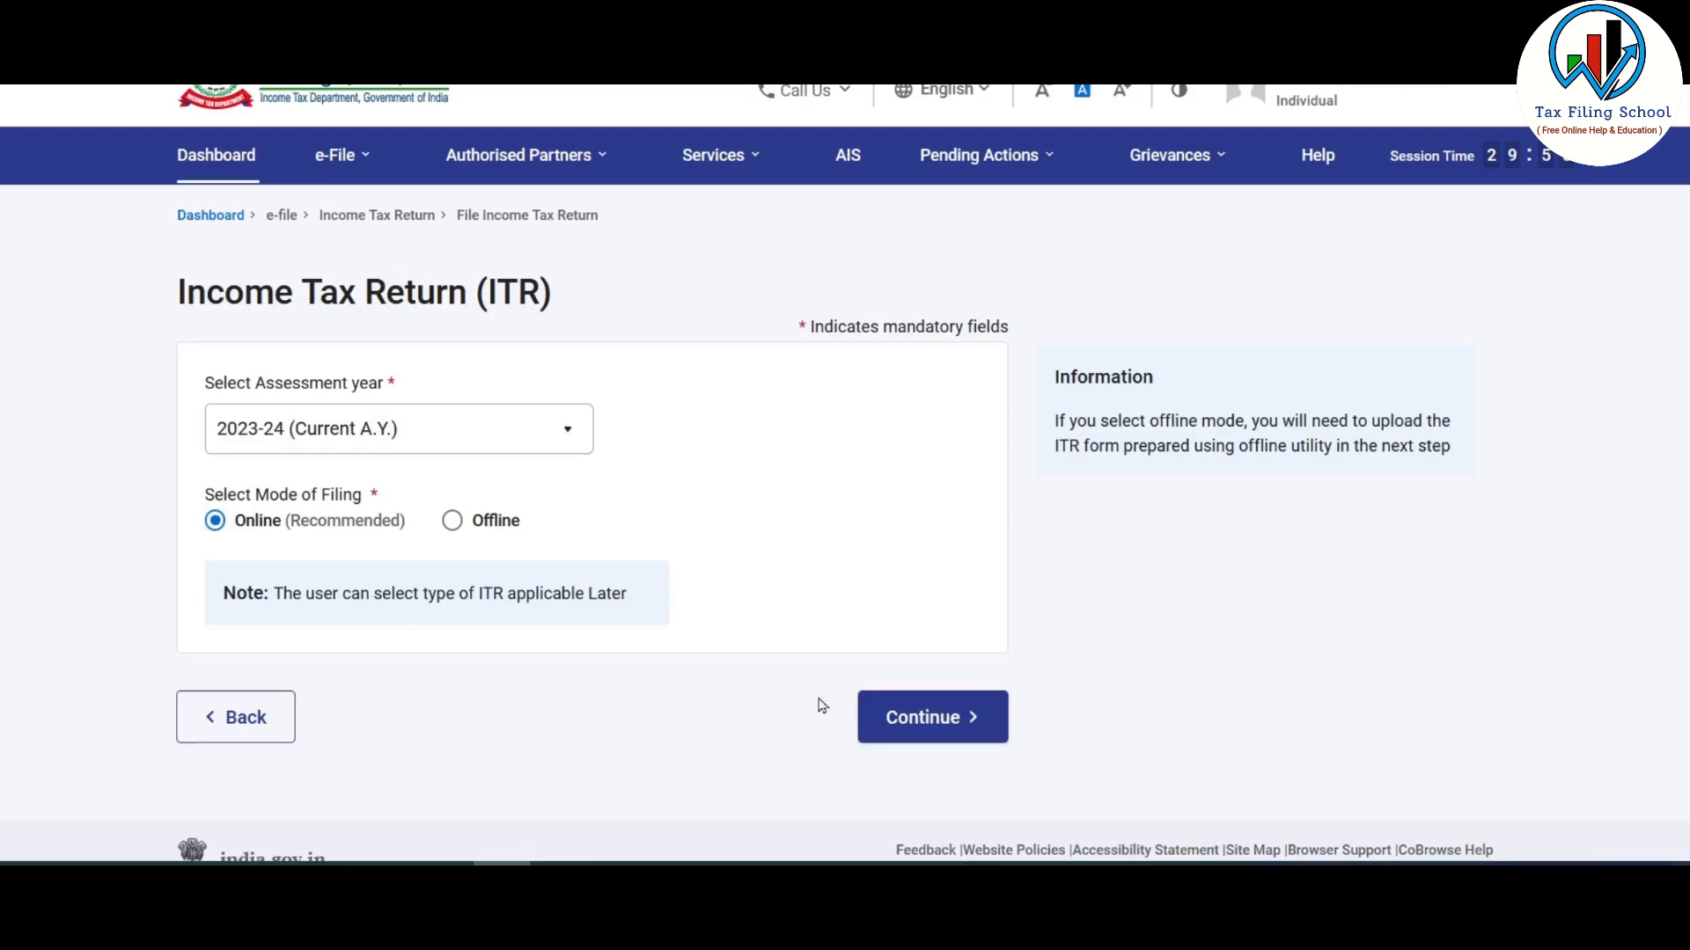
{"action": "left_click", "coordinate": [940, 719]}
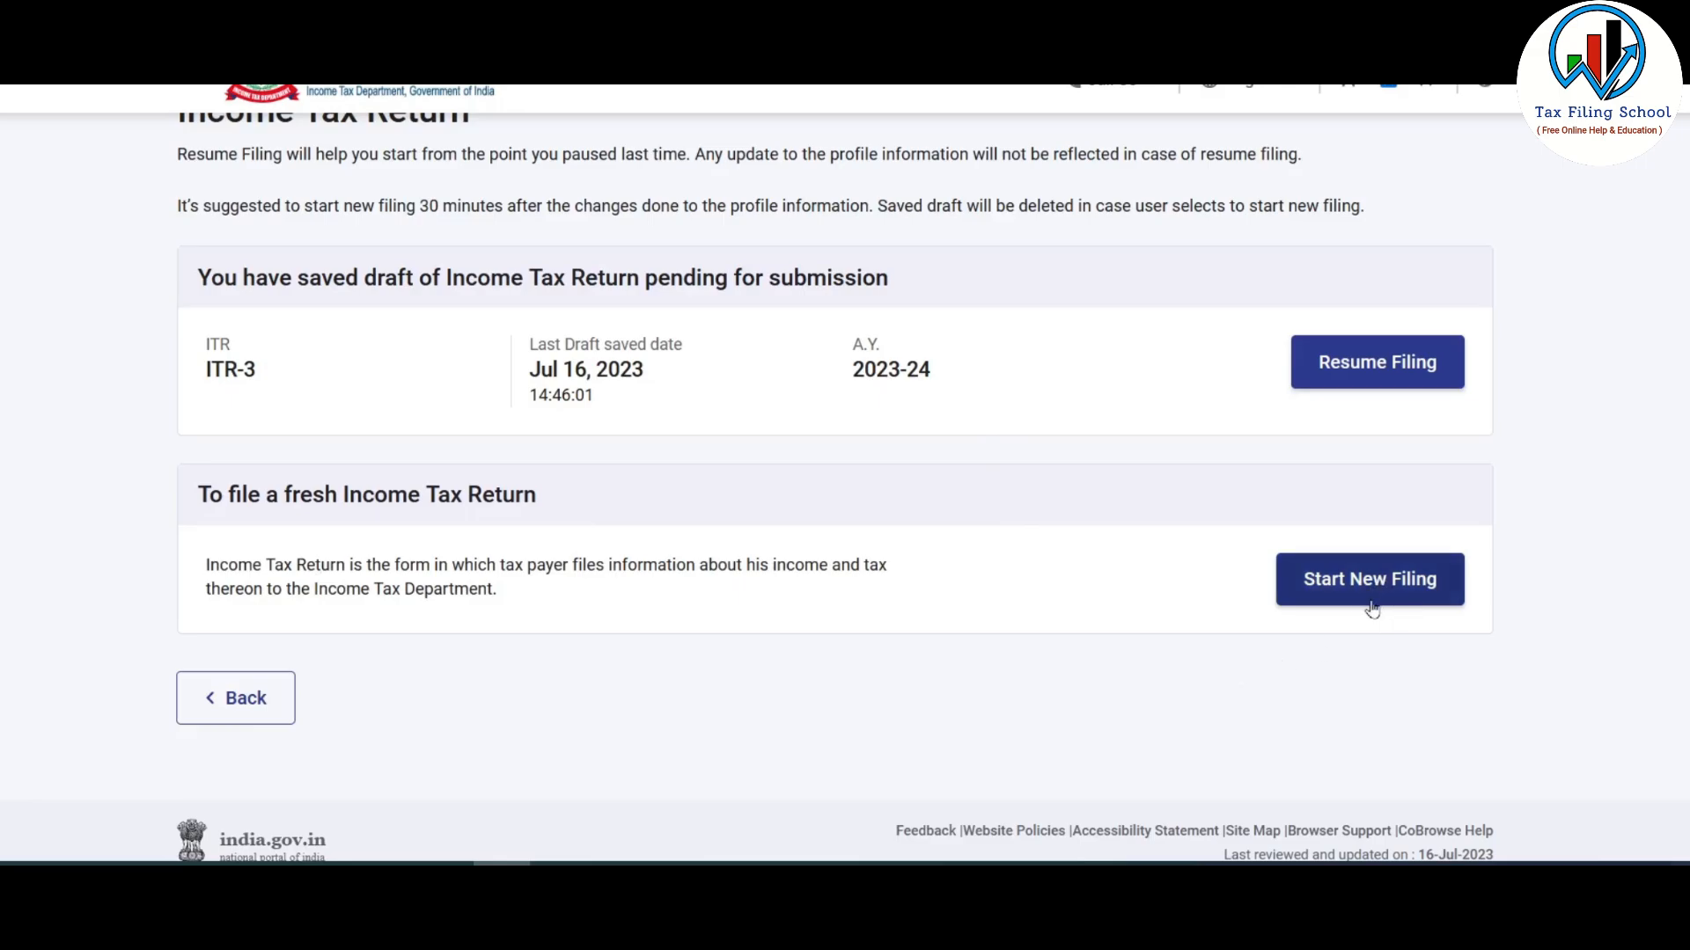
{"action": "left_click", "coordinate": [1393, 588]}
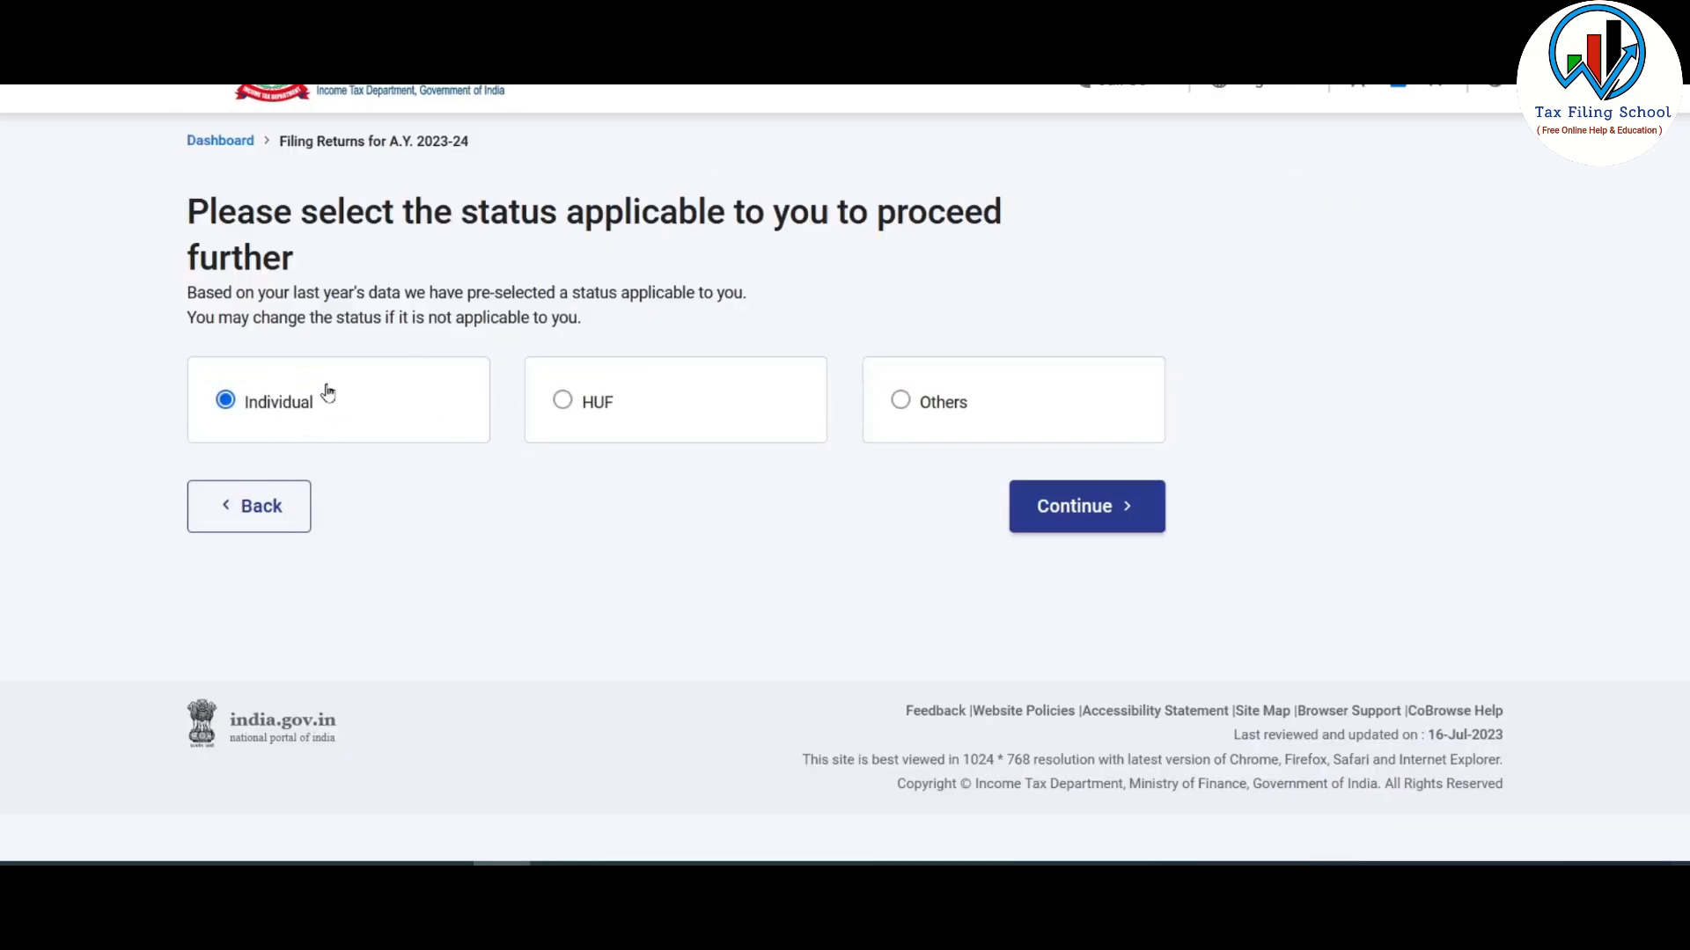
- Keep Individual status, select ITR-3 and begin filling in the return
{"action": "left_click", "coordinate": [1100, 509]}
{"action": "left_click", "coordinate": [1011, 422]}
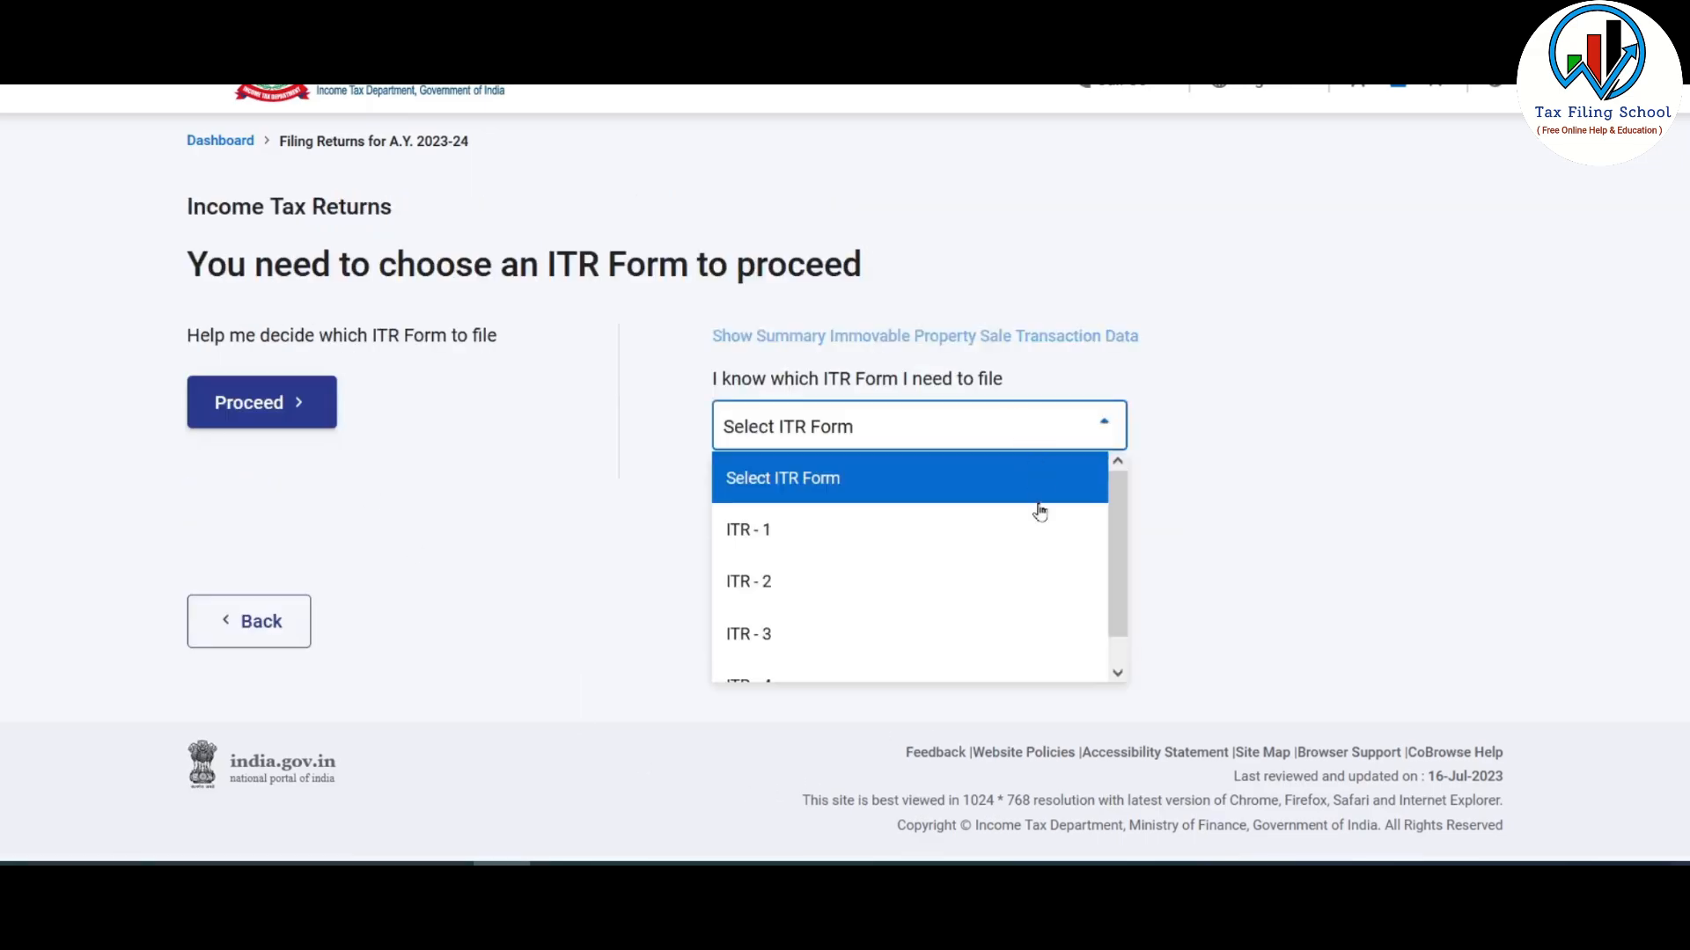
{"action": "left_click", "coordinate": [886, 635]}
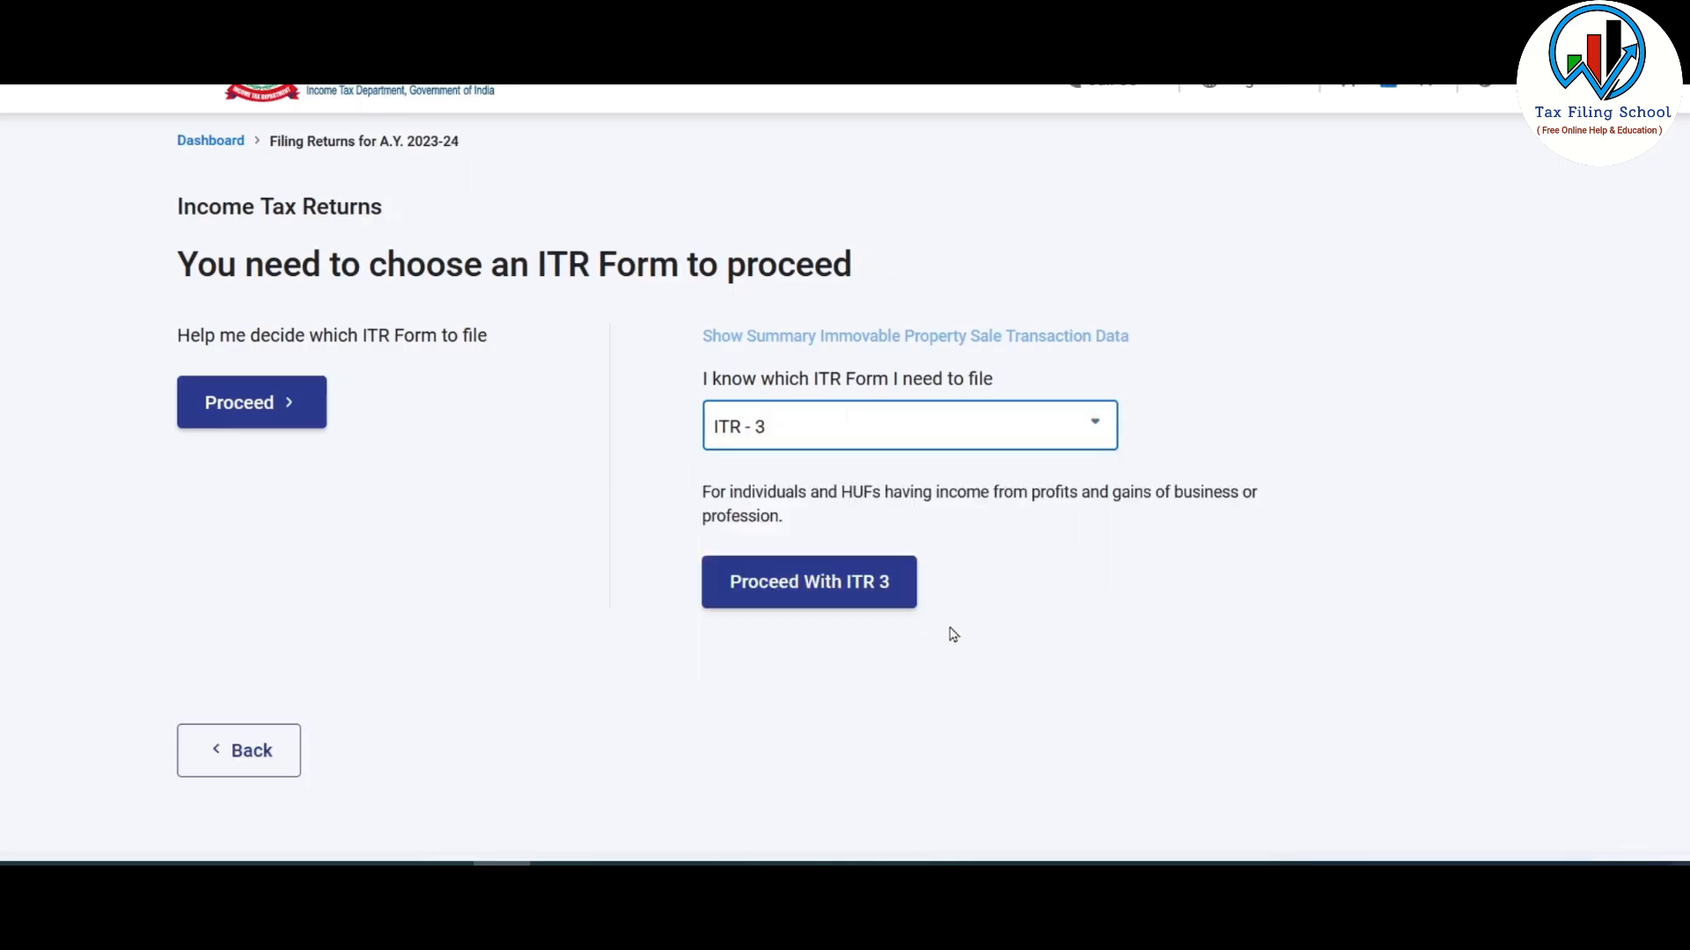
{"action": "left_click", "coordinate": [849, 585]}
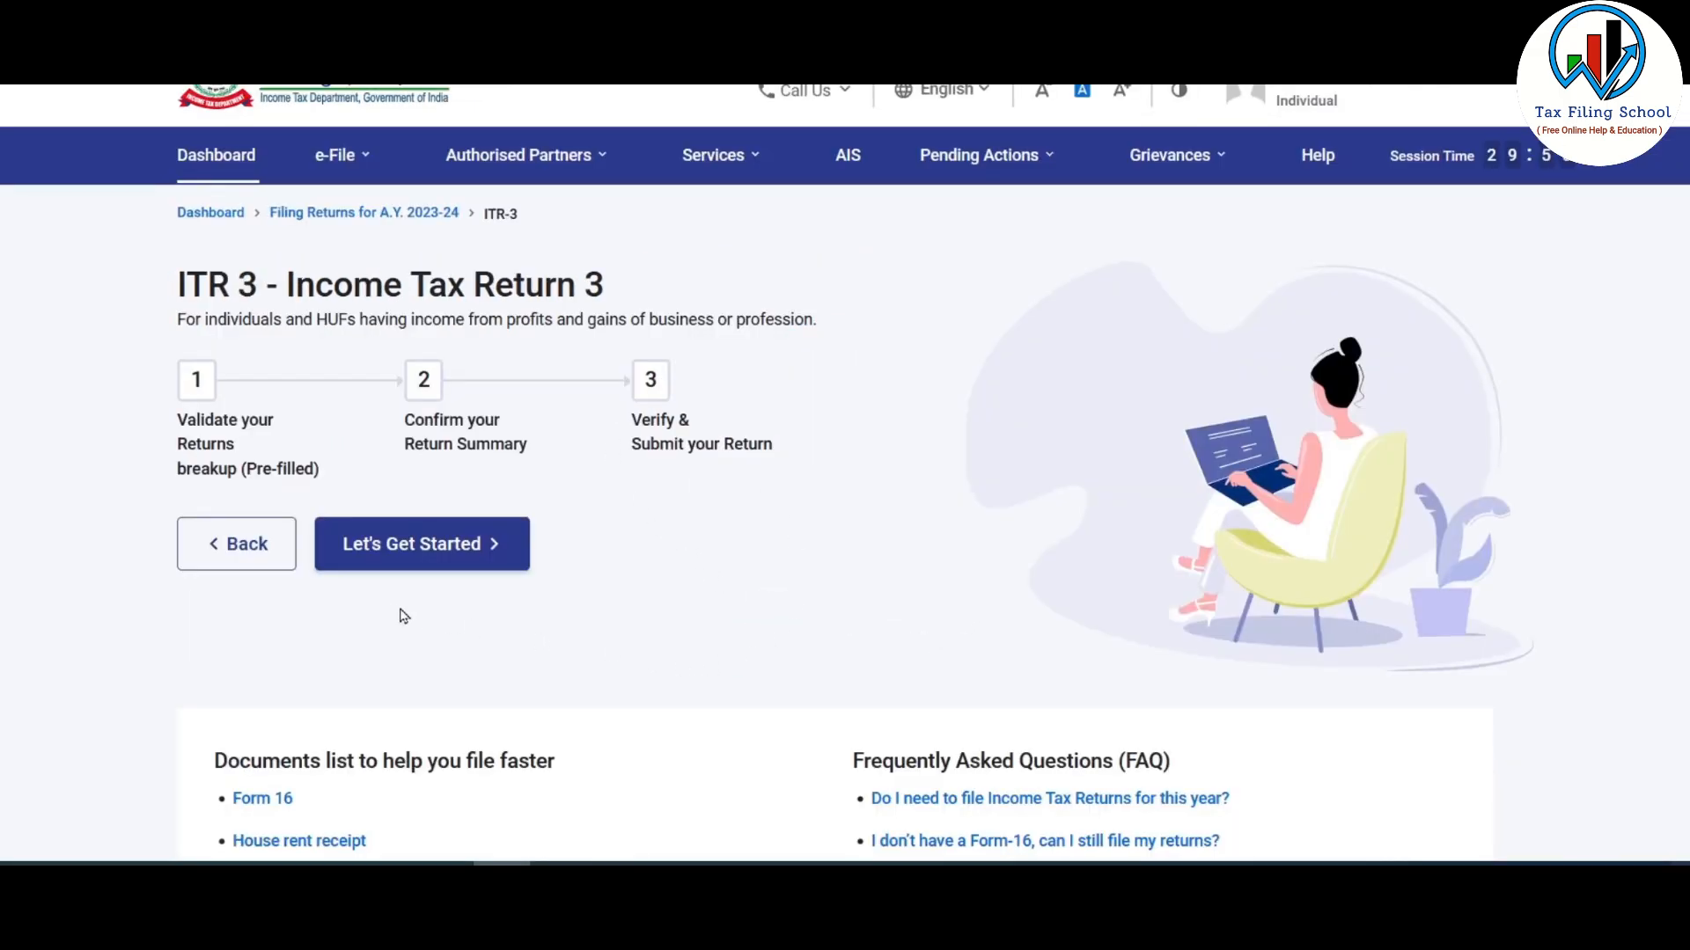
{"action": "left_click", "coordinate": [472, 548]}
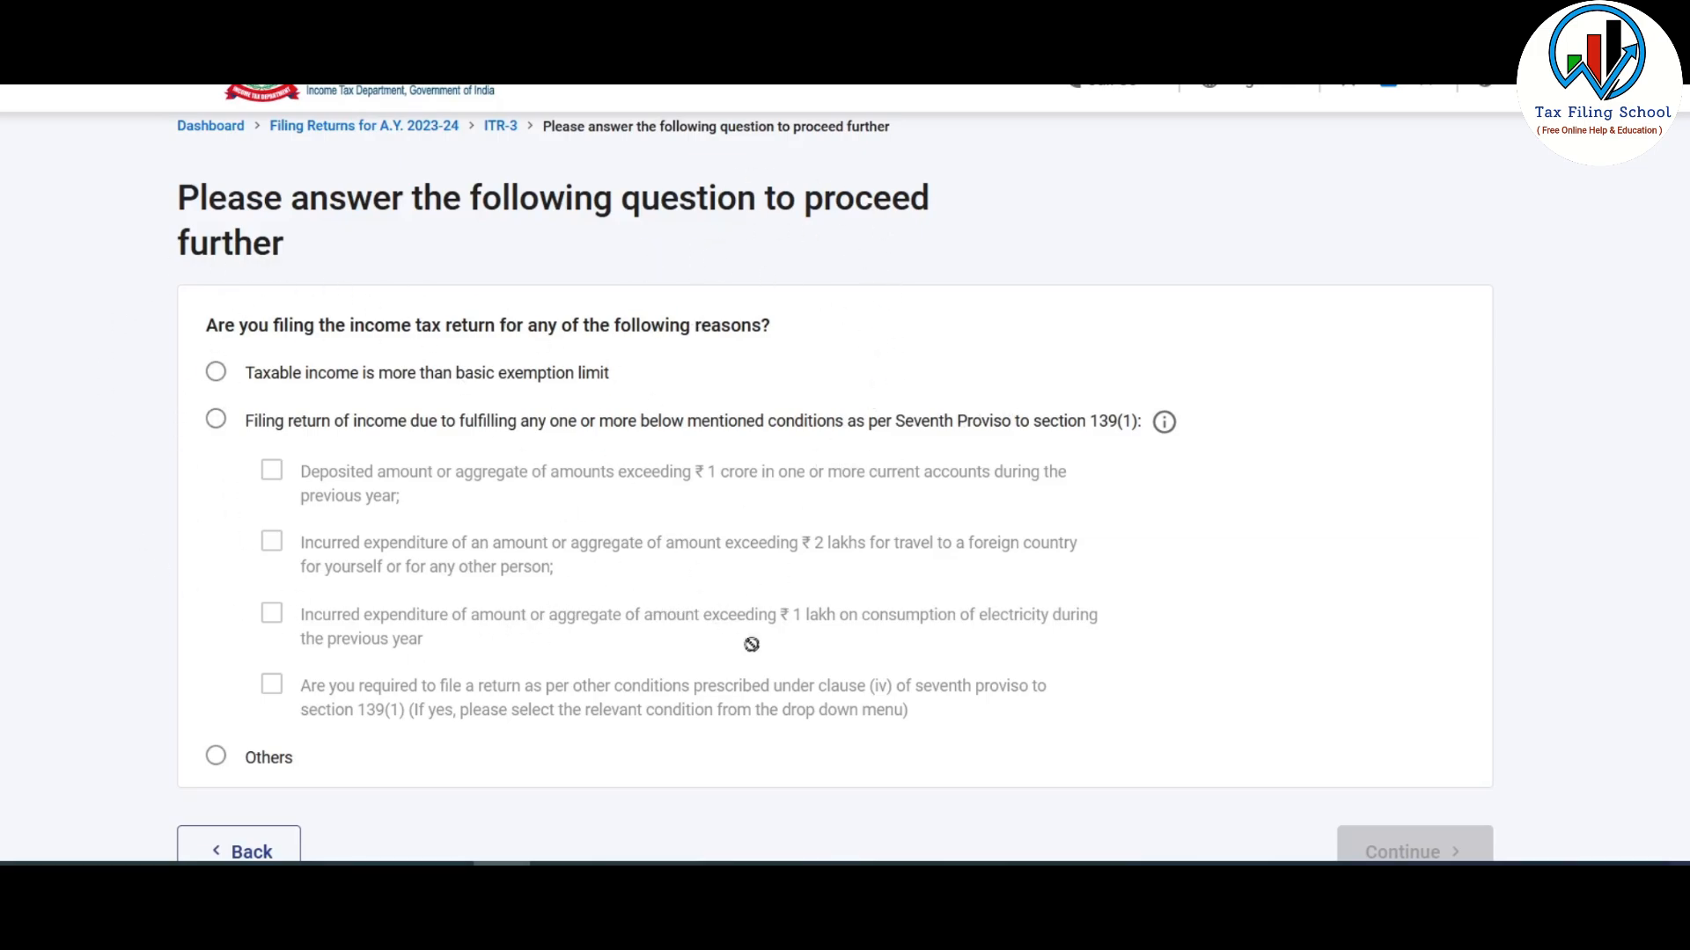
- Give 'Taxable income is more than basic exemption limit' as the filing reason
{"action": "left_click", "coordinate": [214, 374]}
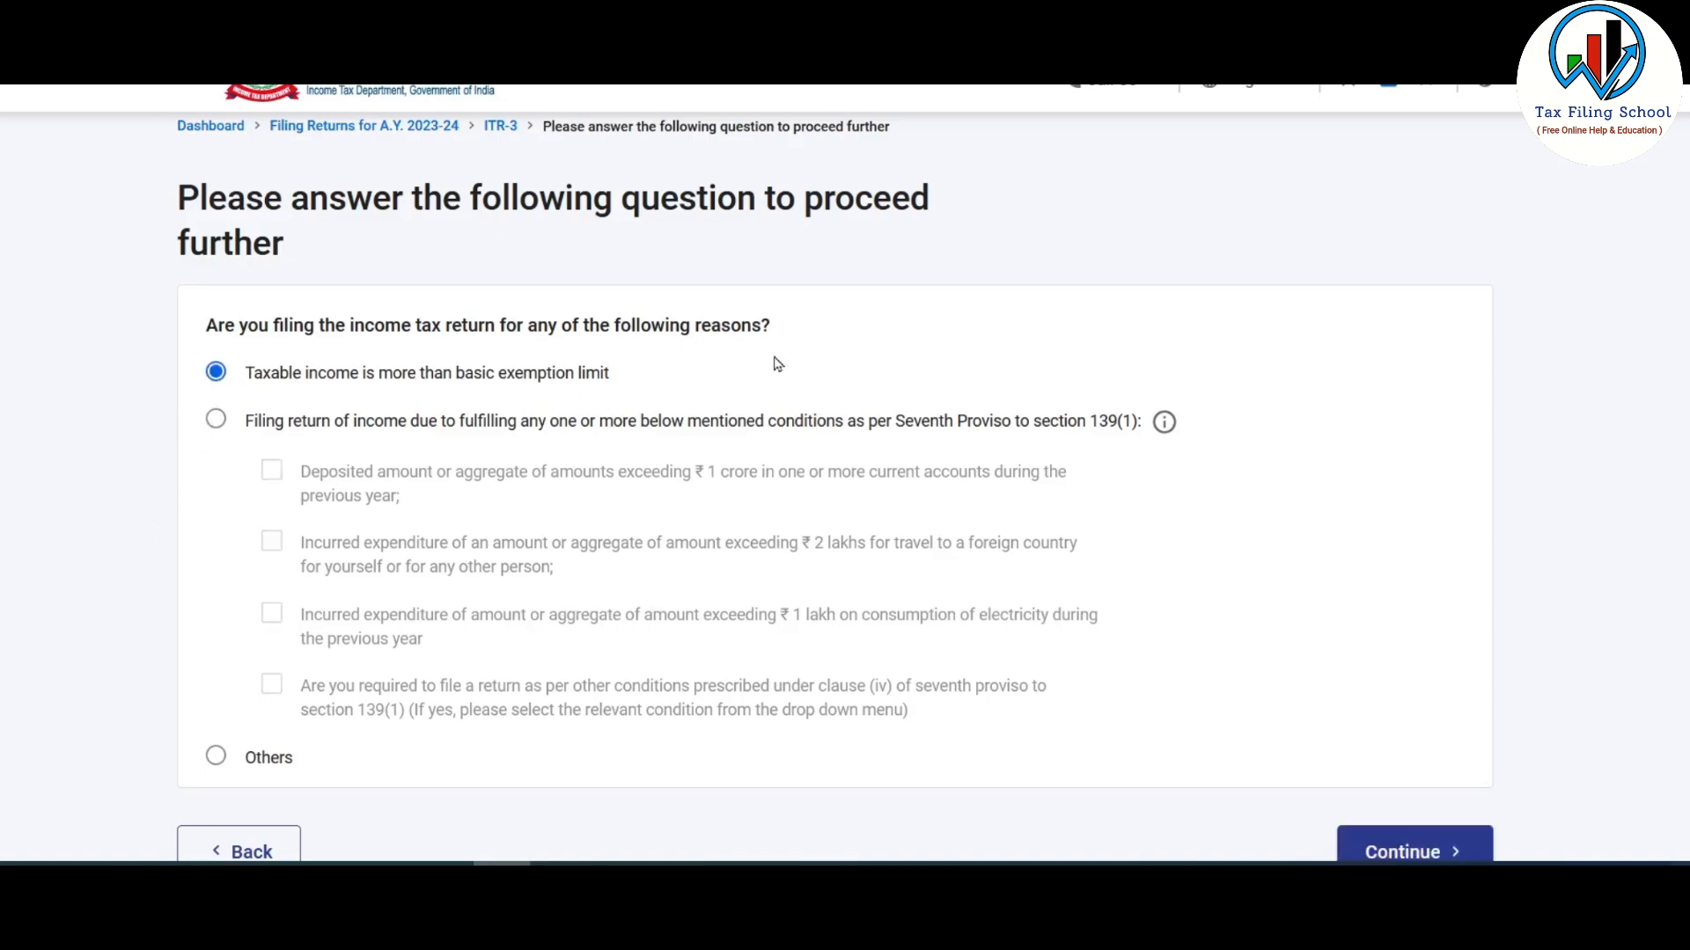
{"action": "scroll", "coordinate": [871, 356], "scroll_direction": "down", "scroll_amount": 2}
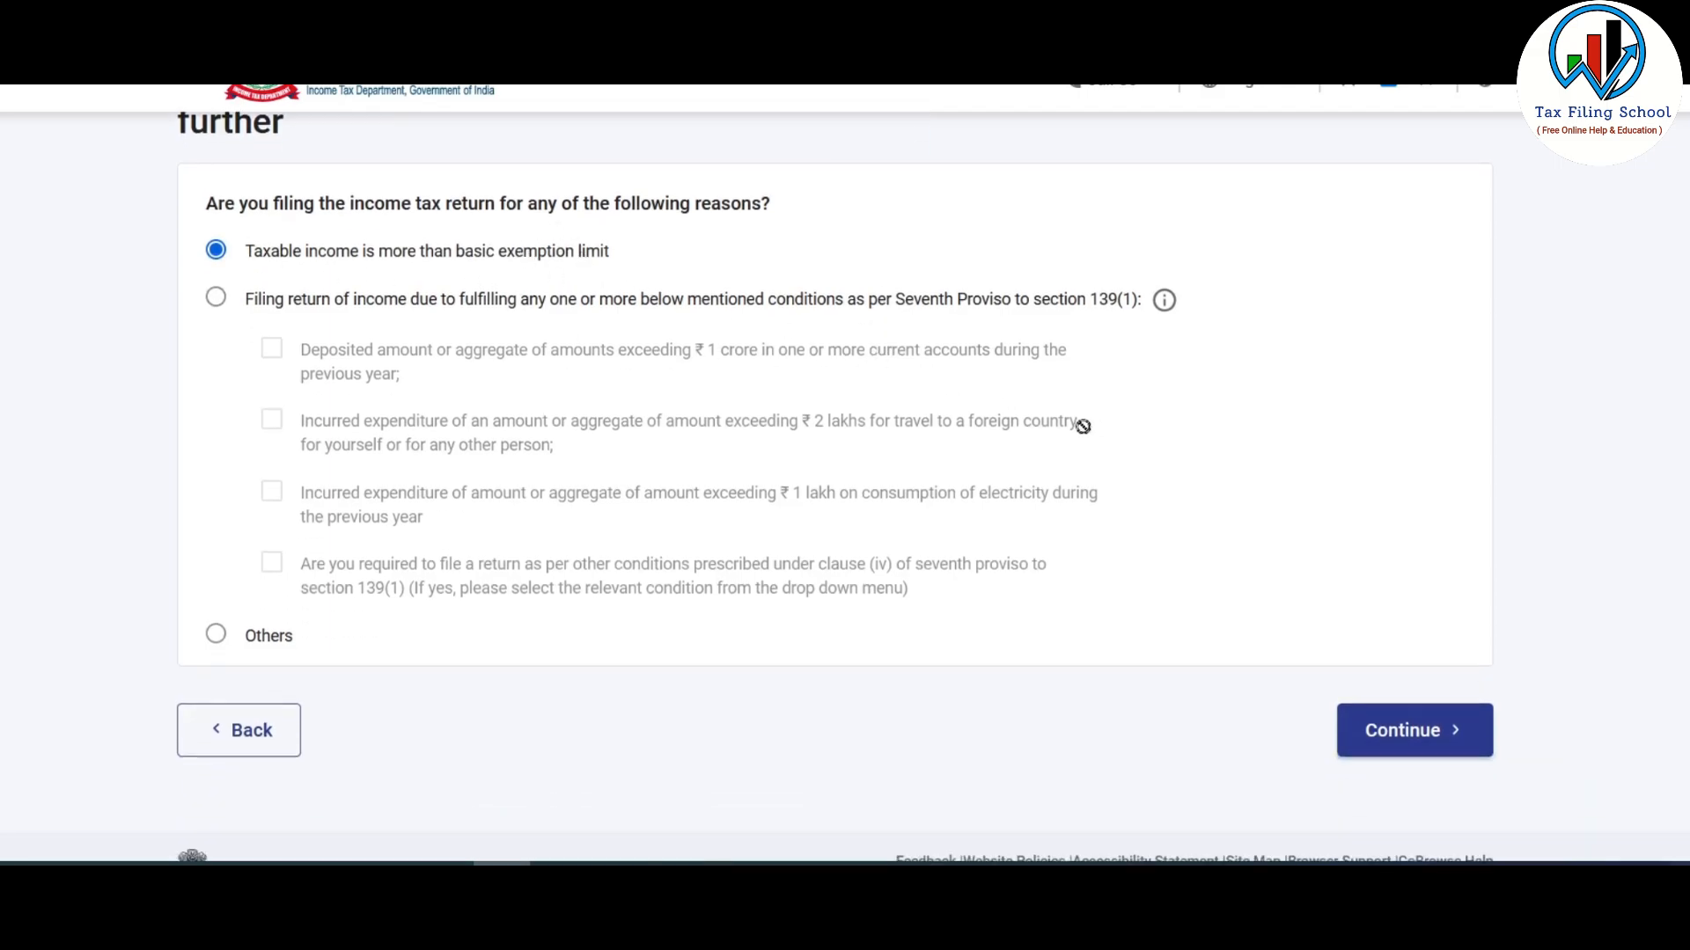
{"action": "scroll", "coordinate": [1074, 466], "scroll_direction": "down", "scroll_amount": 2}
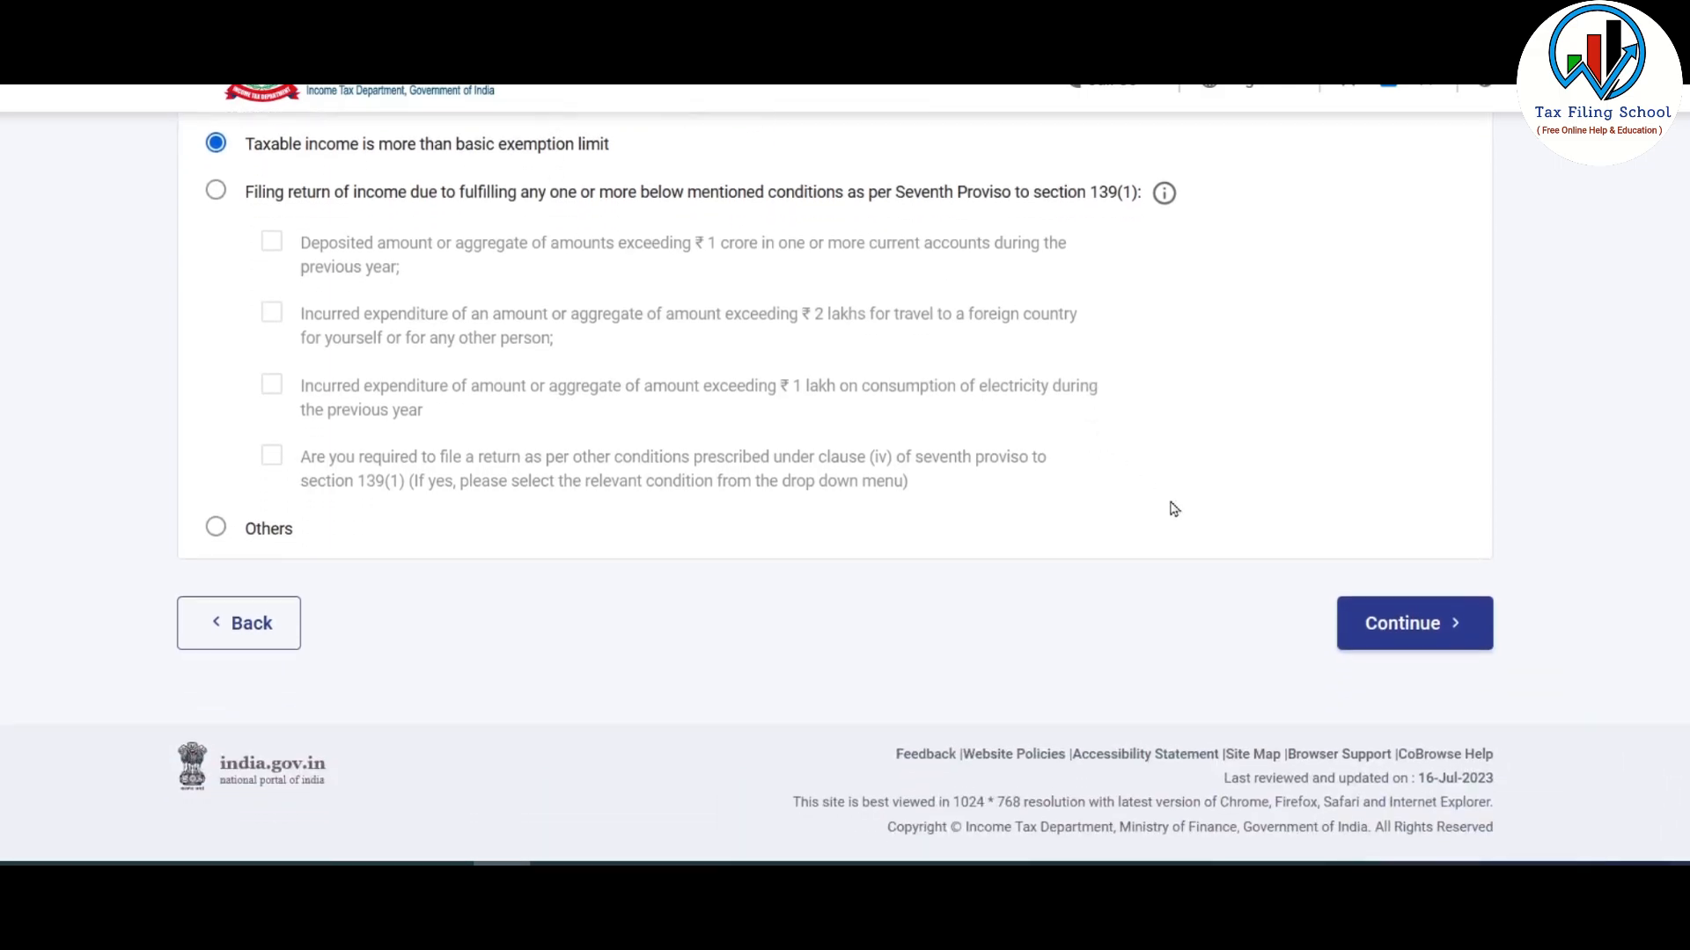
{"action": "left_click", "coordinate": [1421, 643]}
- Tick Schedule VDA under the Income schedules and finish the schedule selection
{"action": "scroll", "coordinate": [845, 361], "scroll_direction": "down", "scroll_amount": 3}
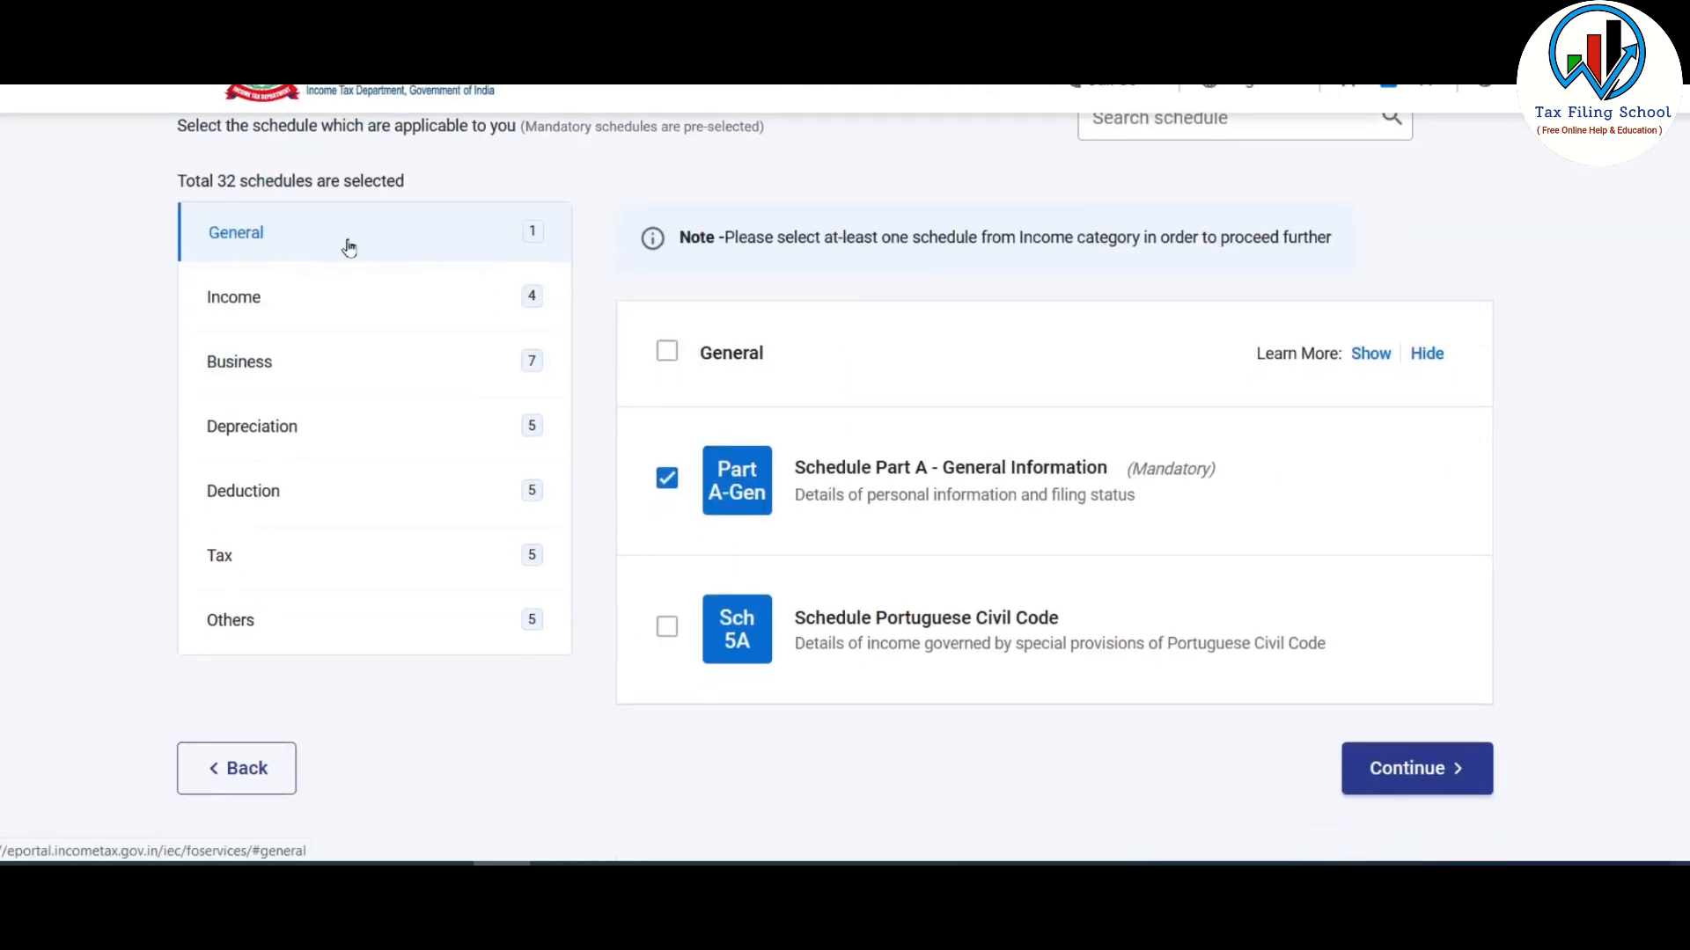
{"action": "left_click", "coordinate": [261, 297]}
{"action": "left_click", "coordinate": [273, 362]}
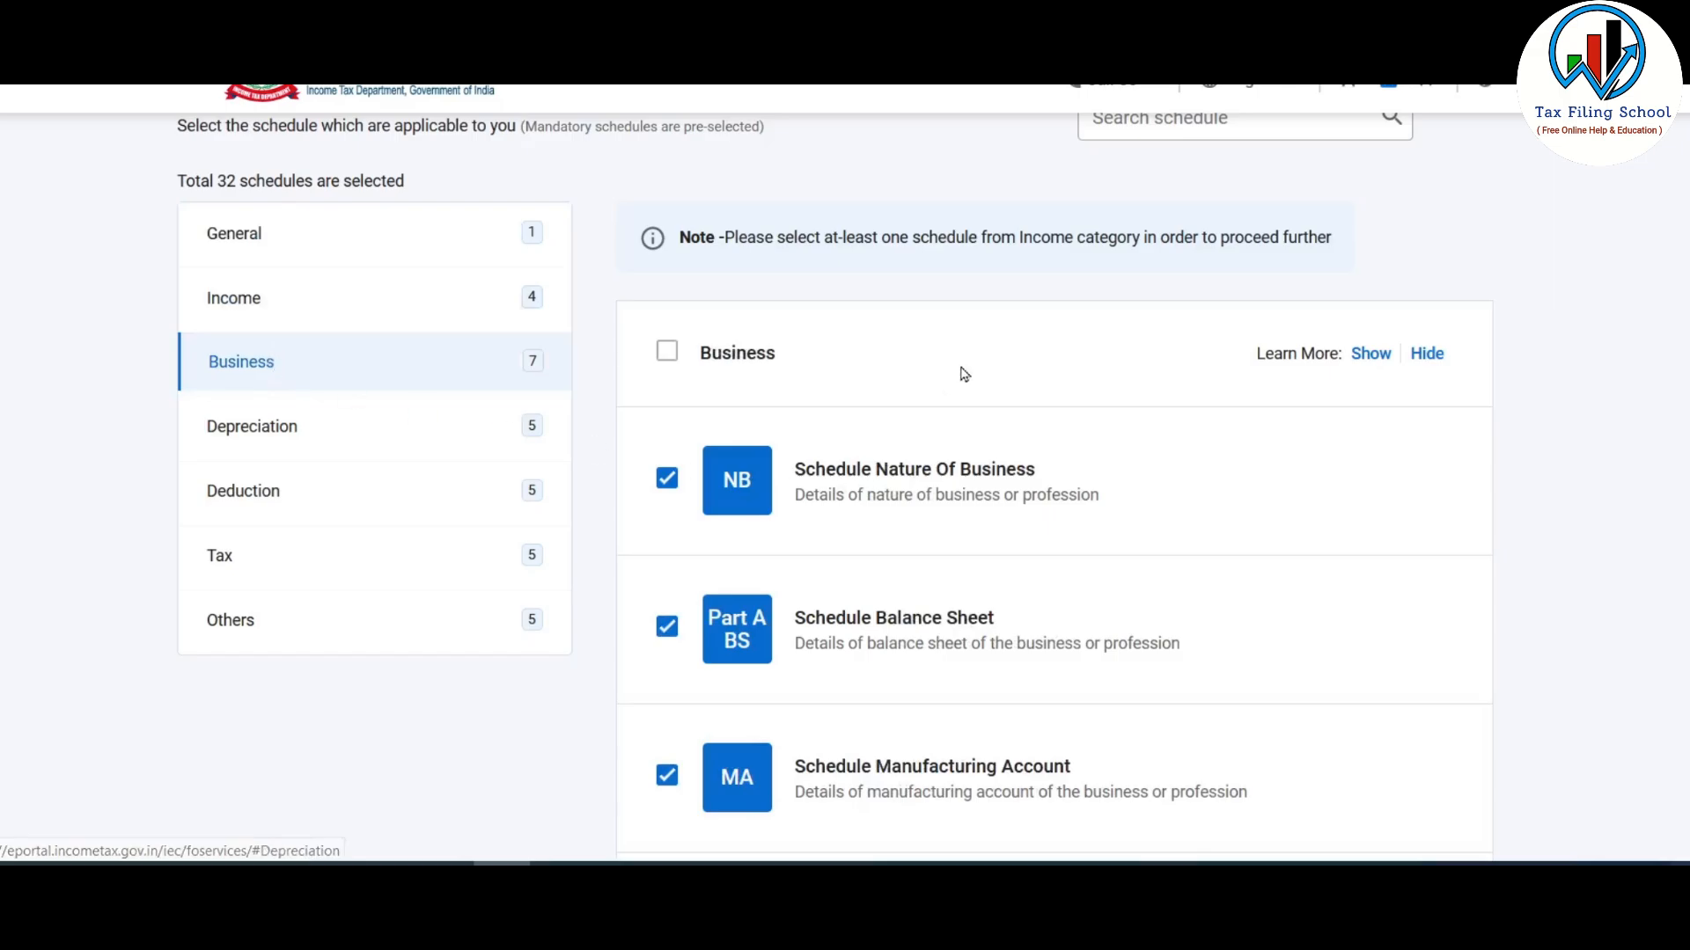
{"action": "scroll", "coordinate": [962, 373], "scroll_direction": "down", "scroll_amount": 3}
{"action": "scroll", "coordinate": [1019, 586], "scroll_direction": "down", "scroll_amount": 7}
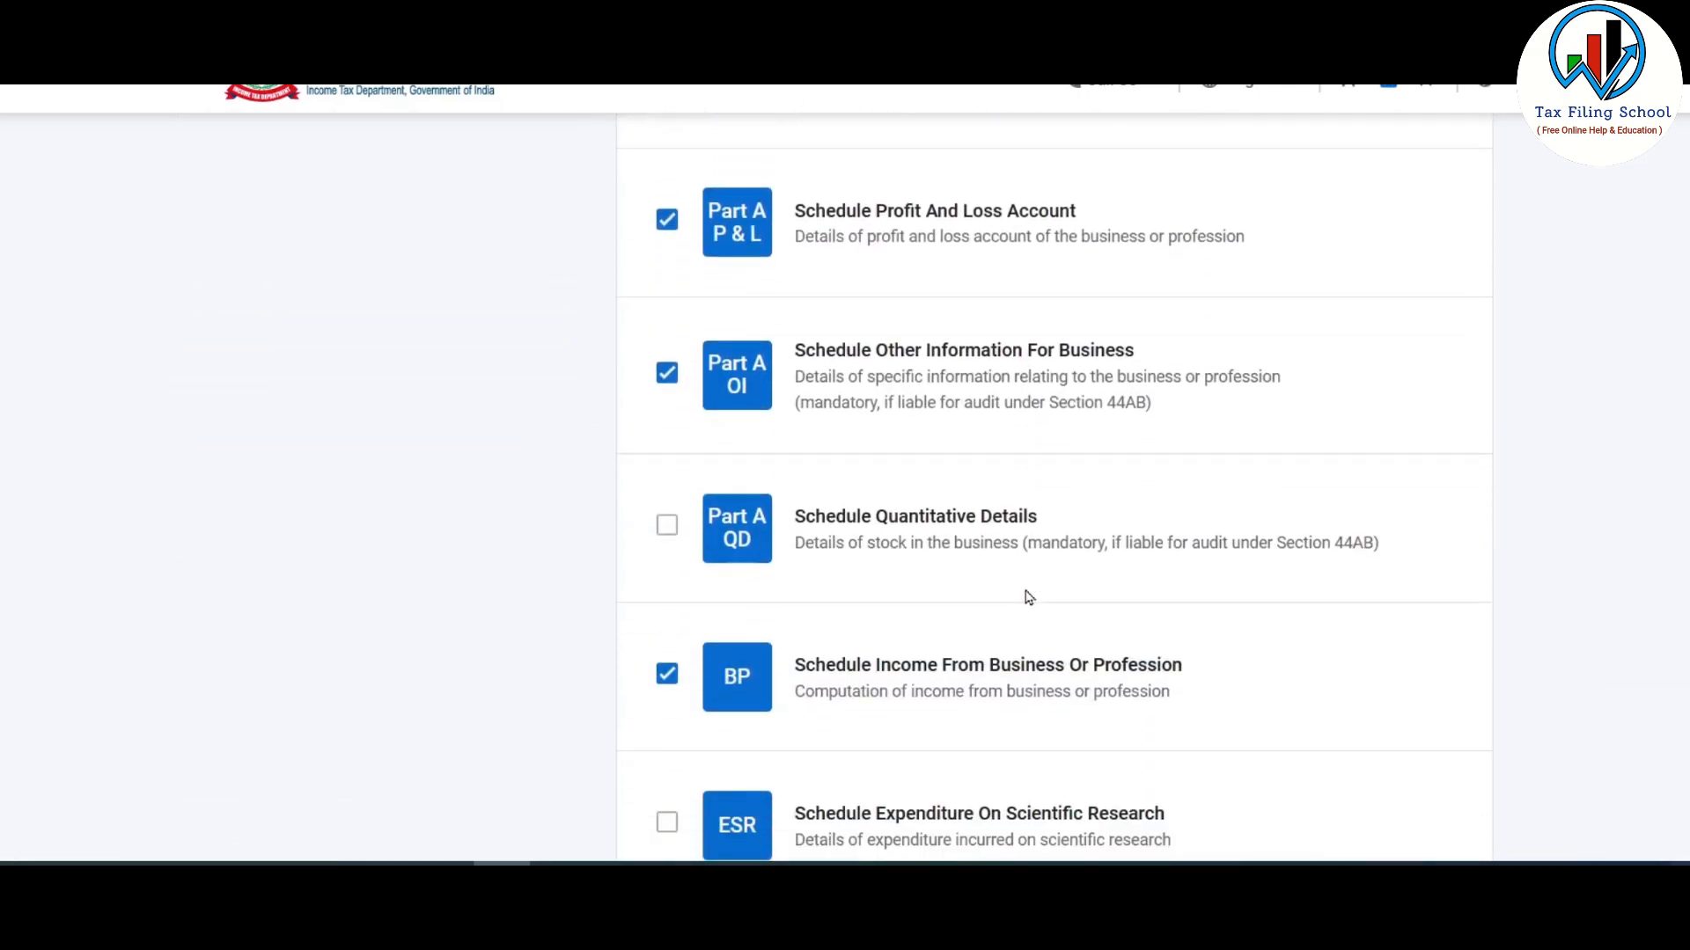
{"action": "scroll", "coordinate": [1021, 594], "scroll_direction": "up", "scroll_amount": 9}
{"action": "scroll", "coordinate": [843, 578], "scroll_direction": "up", "scroll_amount": 1}
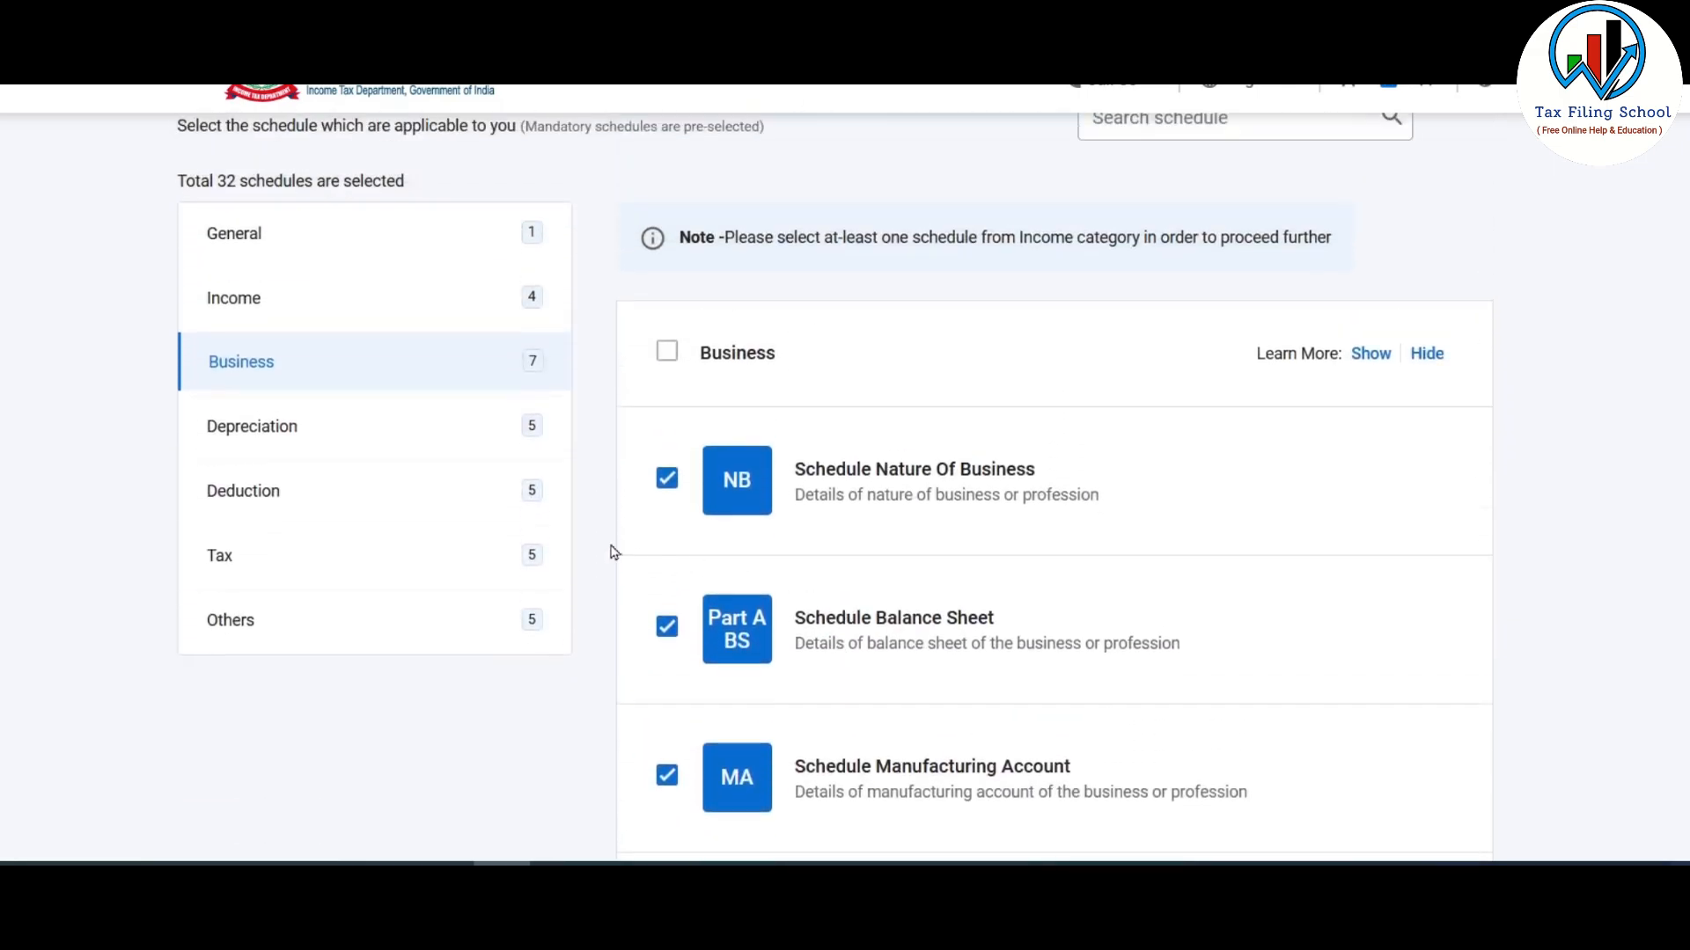
{"action": "left_click", "coordinate": [242, 299]}
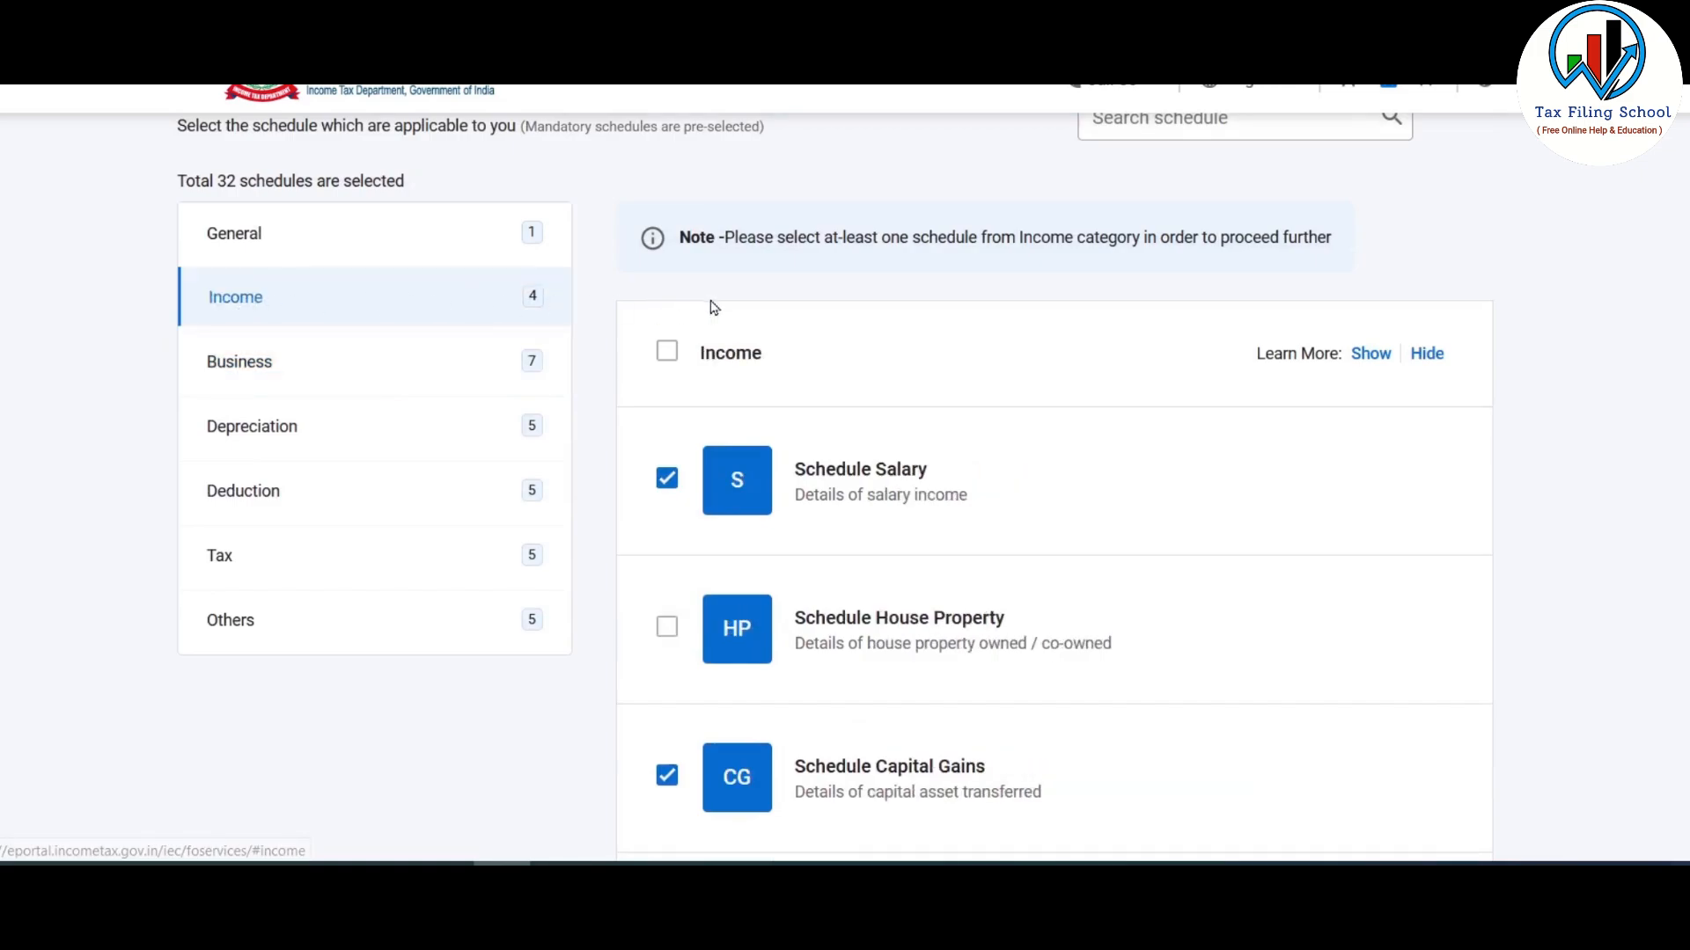
{"action": "scroll", "coordinate": [828, 277], "scroll_direction": "down", "scroll_amount": 2}
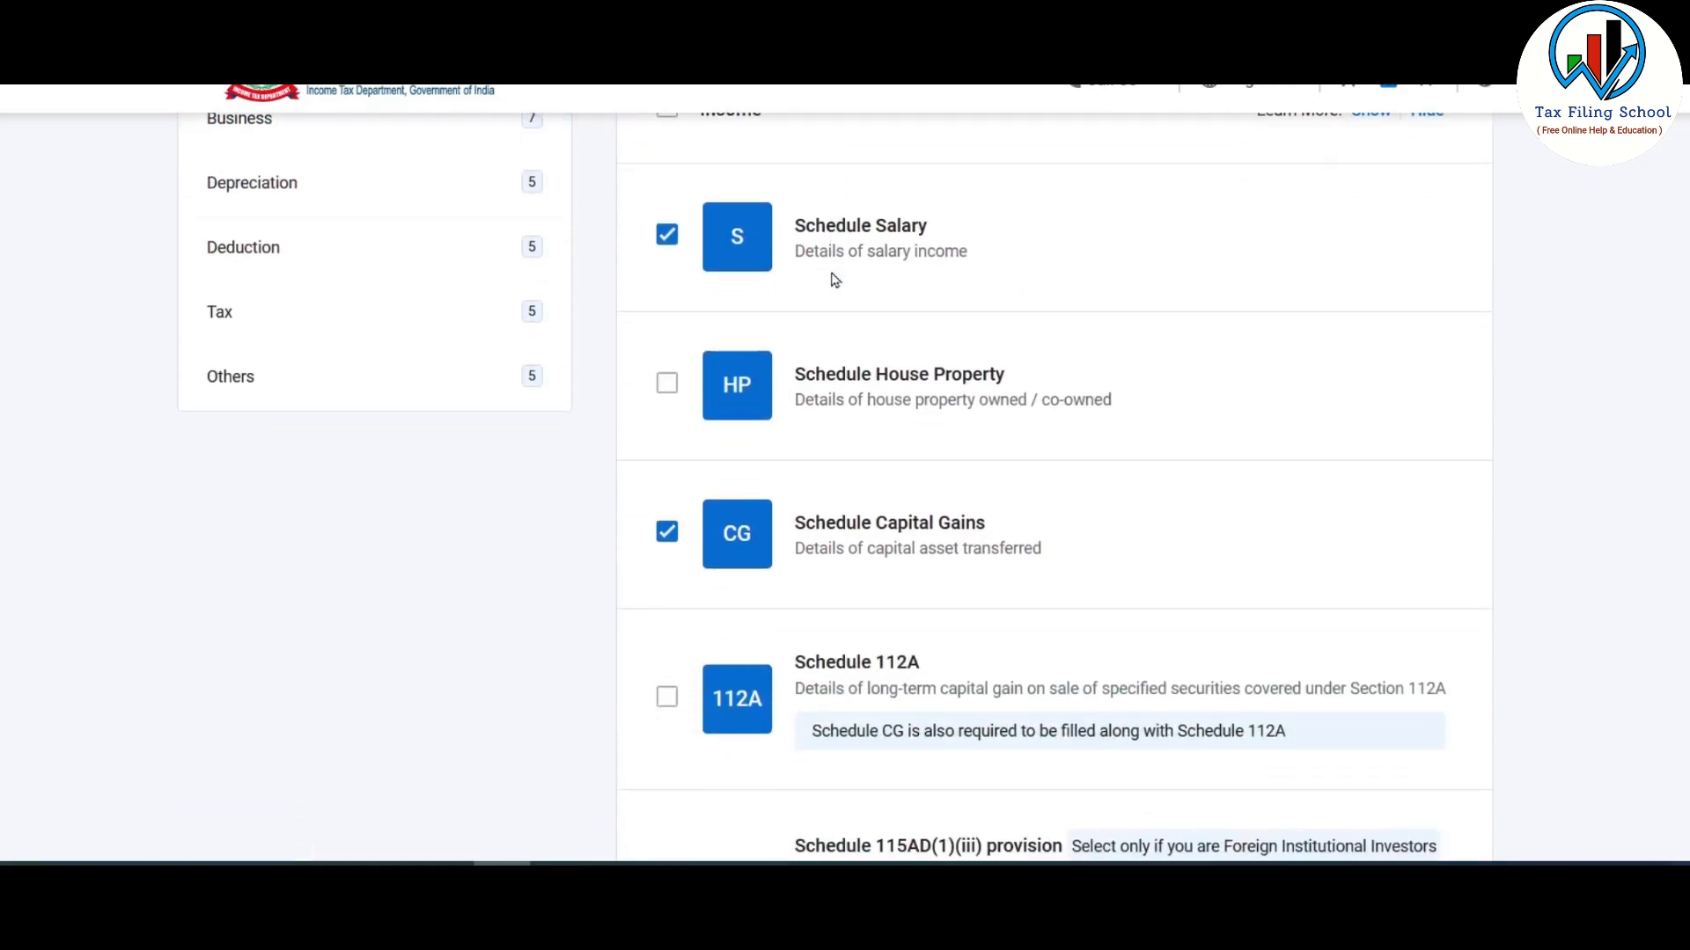
{"action": "scroll", "coordinate": [835, 280], "scroll_direction": "down", "scroll_amount": 7}
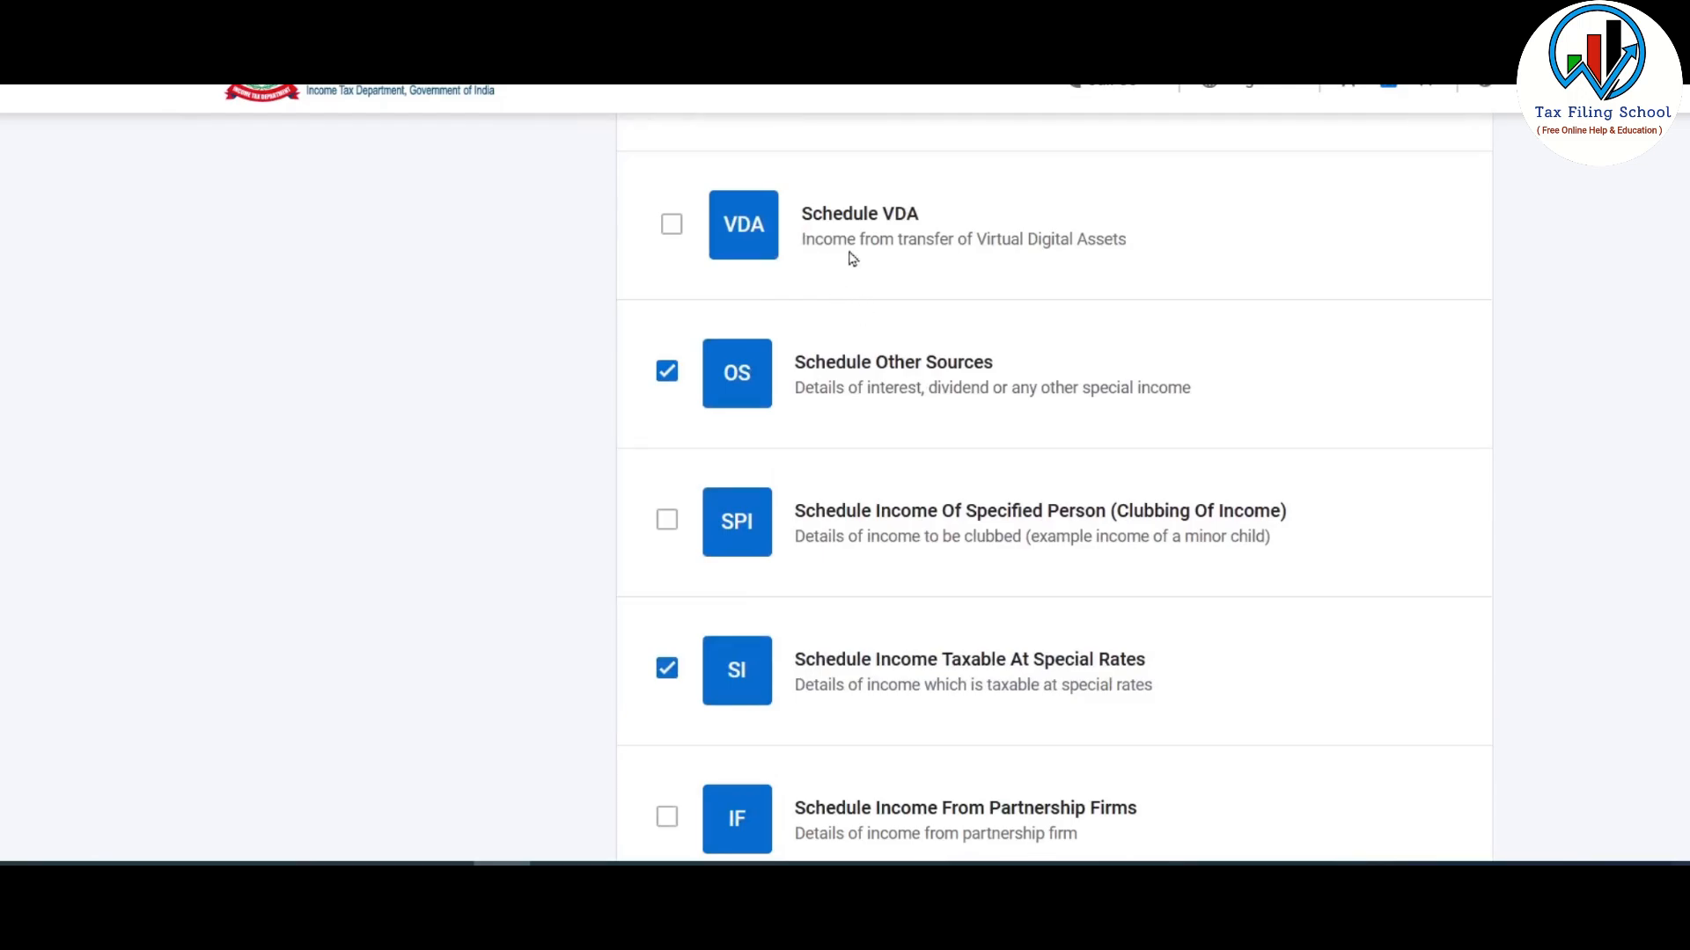
{"action": "left_click", "coordinate": [671, 226]}
{"action": "scroll", "coordinate": [924, 211], "scroll_direction": "up", "scroll_amount": 5}
{"action": "scroll", "coordinate": [931, 207], "scroll_direction": "up", "scroll_amount": 3}
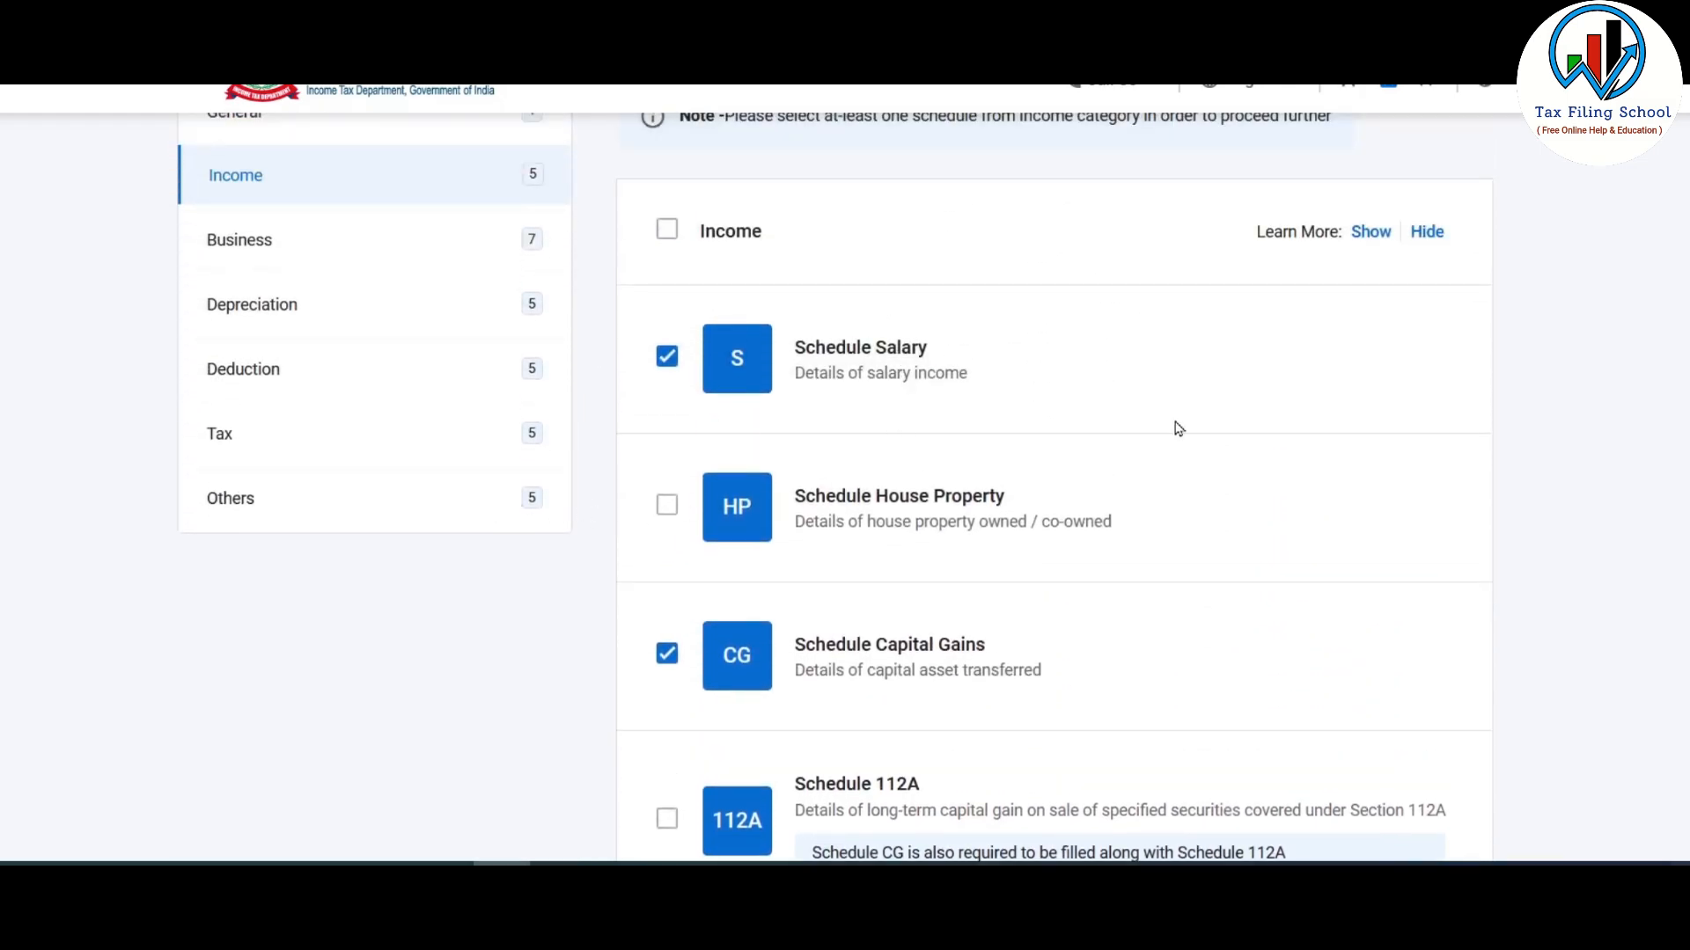
{"action": "scroll", "coordinate": [1179, 429], "scroll_direction": "down", "scroll_amount": 2}
{"action": "scroll", "coordinate": [1184, 429], "scroll_direction": "down", "scroll_amount": 15}
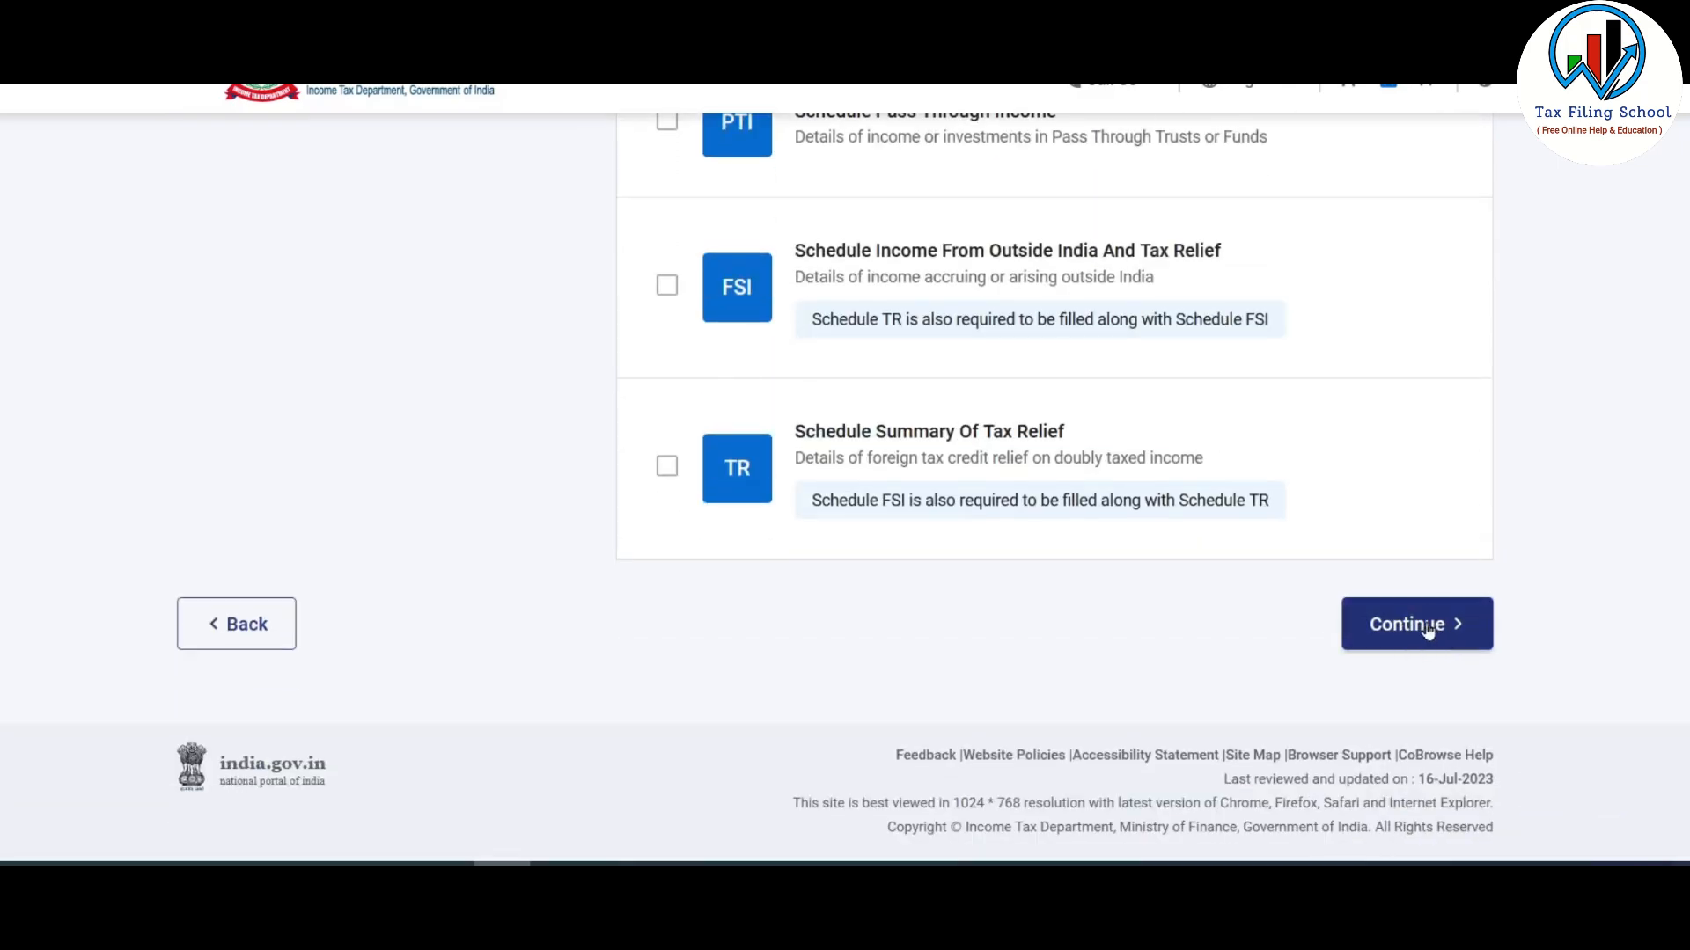
{"action": "left_click", "coordinate": [1430, 633]}
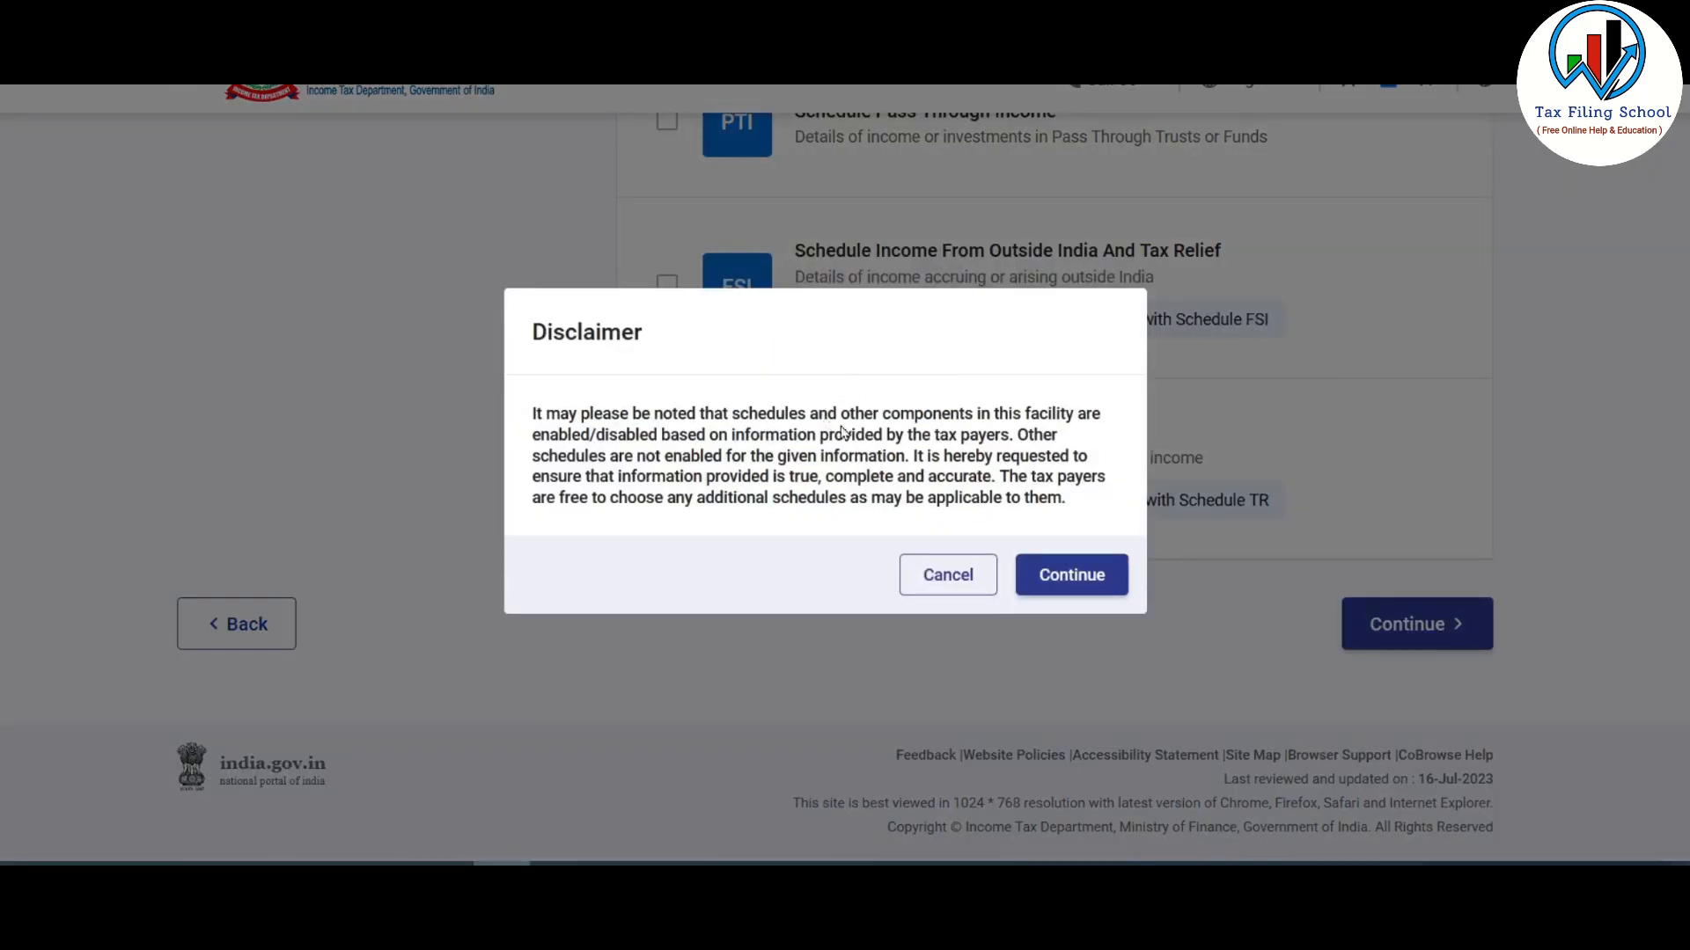
- Accept the disclaimer, skip schedule questions, dismiss the pre-filled notice and open Part A - General
{"action": "left_click", "coordinate": [1075, 577]}
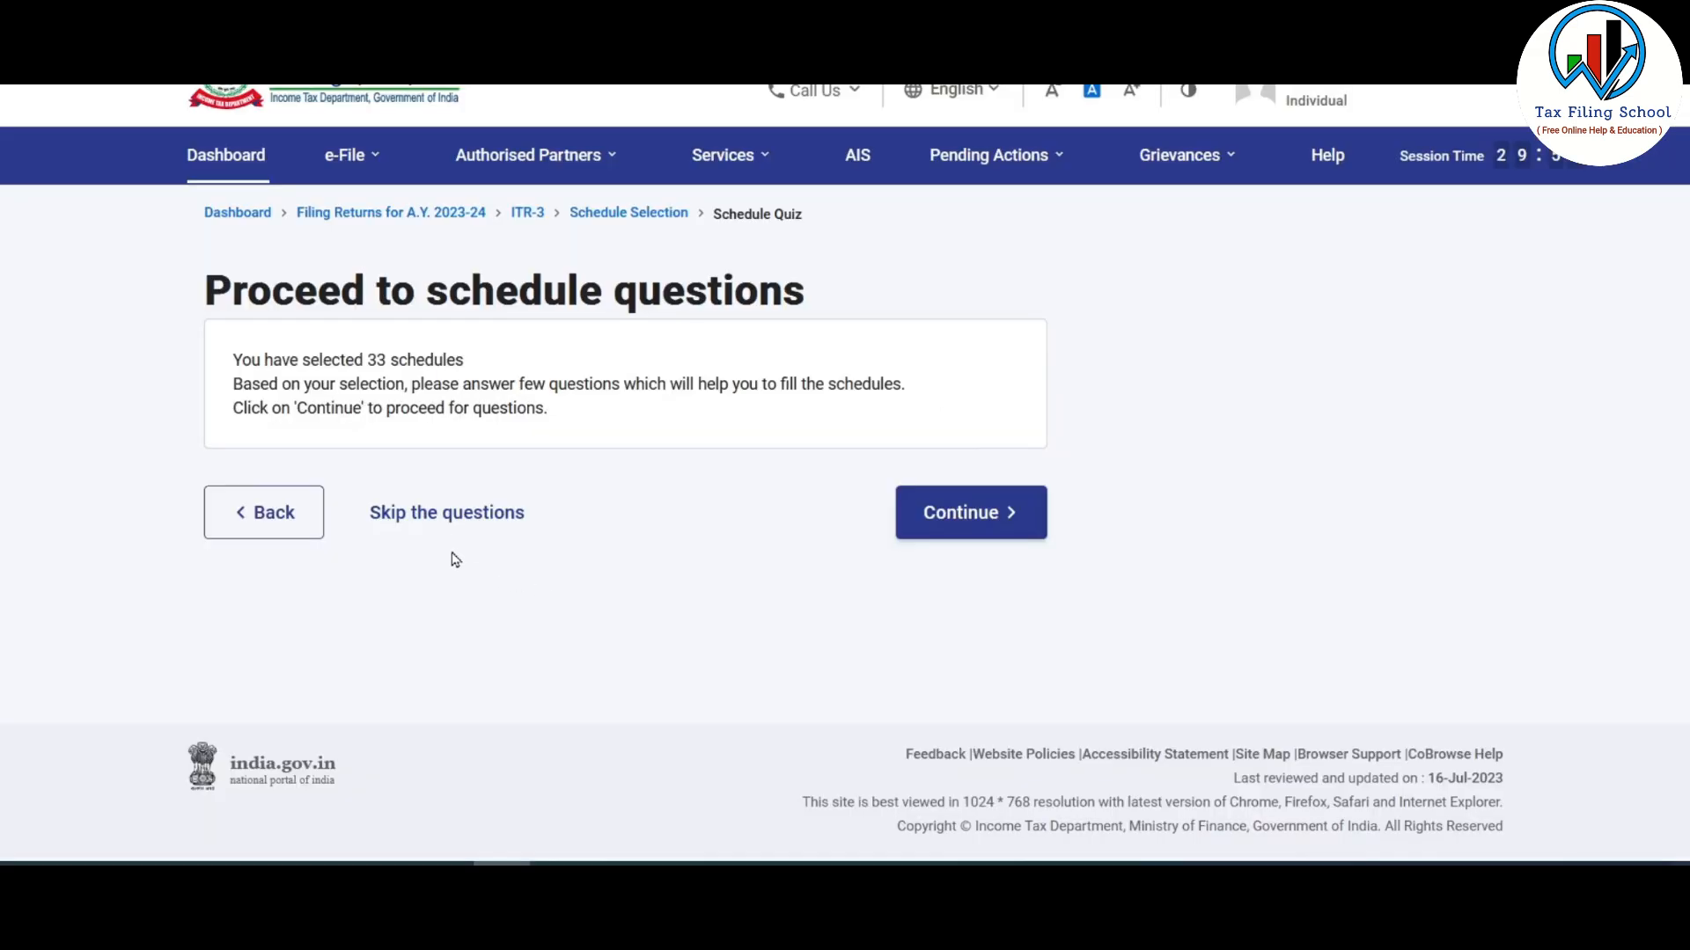
{"action": "left_click", "coordinate": [507, 516]}
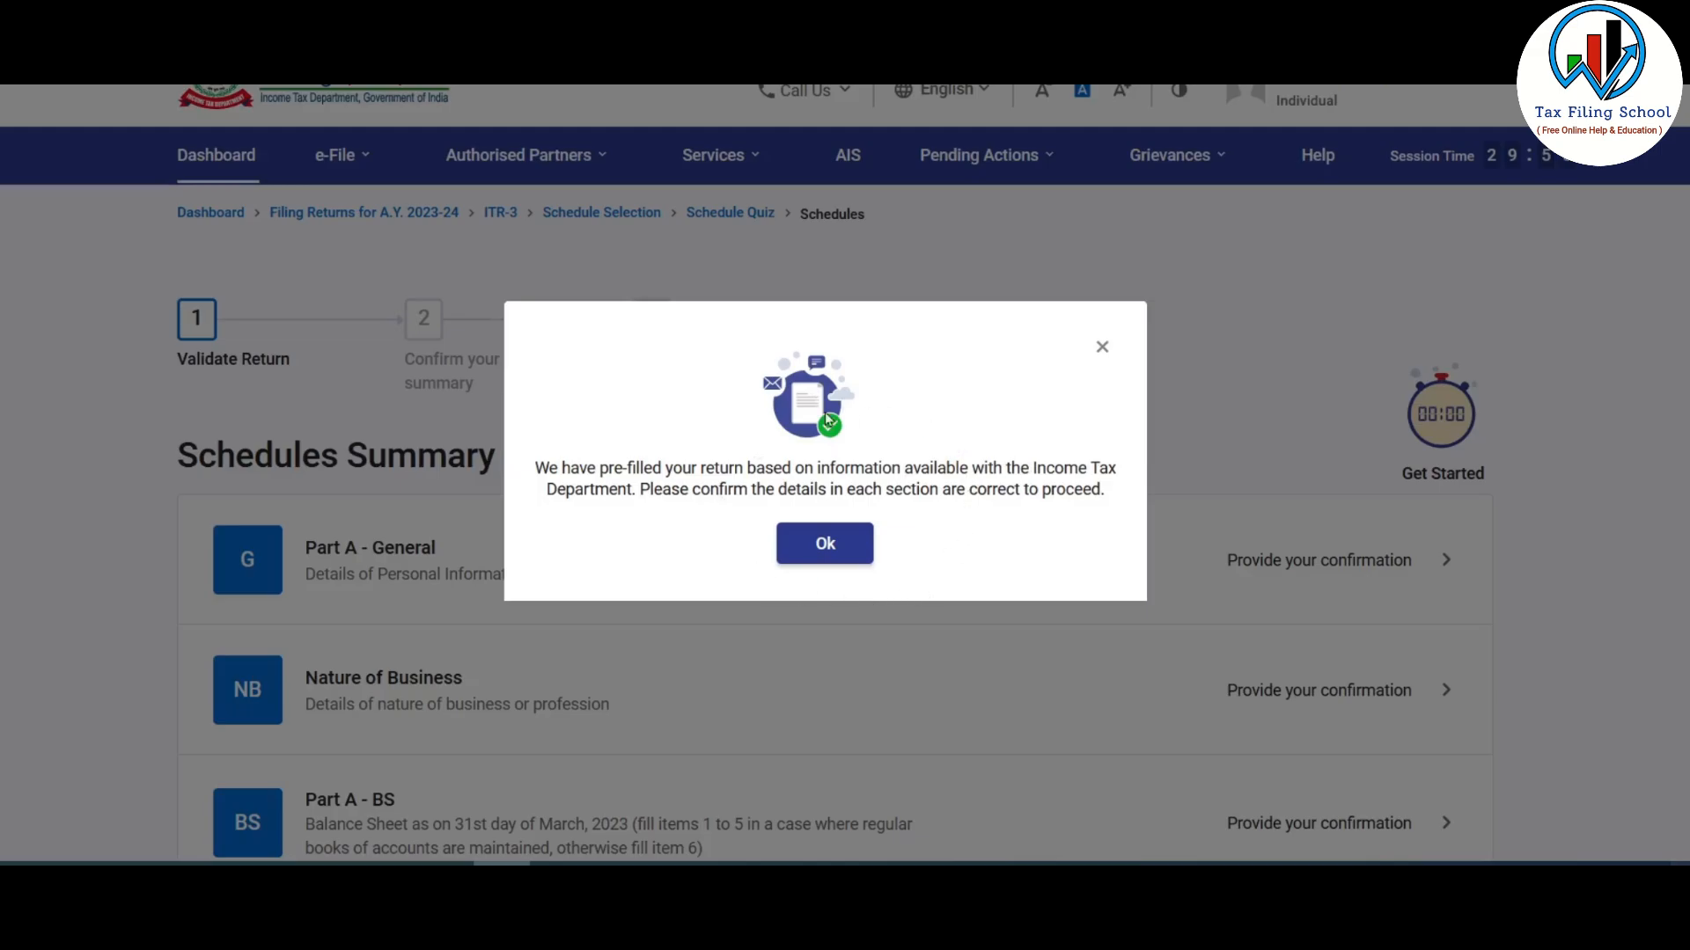
{"action": "left_click", "coordinate": [824, 547]}
{"action": "scroll", "coordinate": [396, 276], "scroll_direction": "down", "scroll_amount": 3}
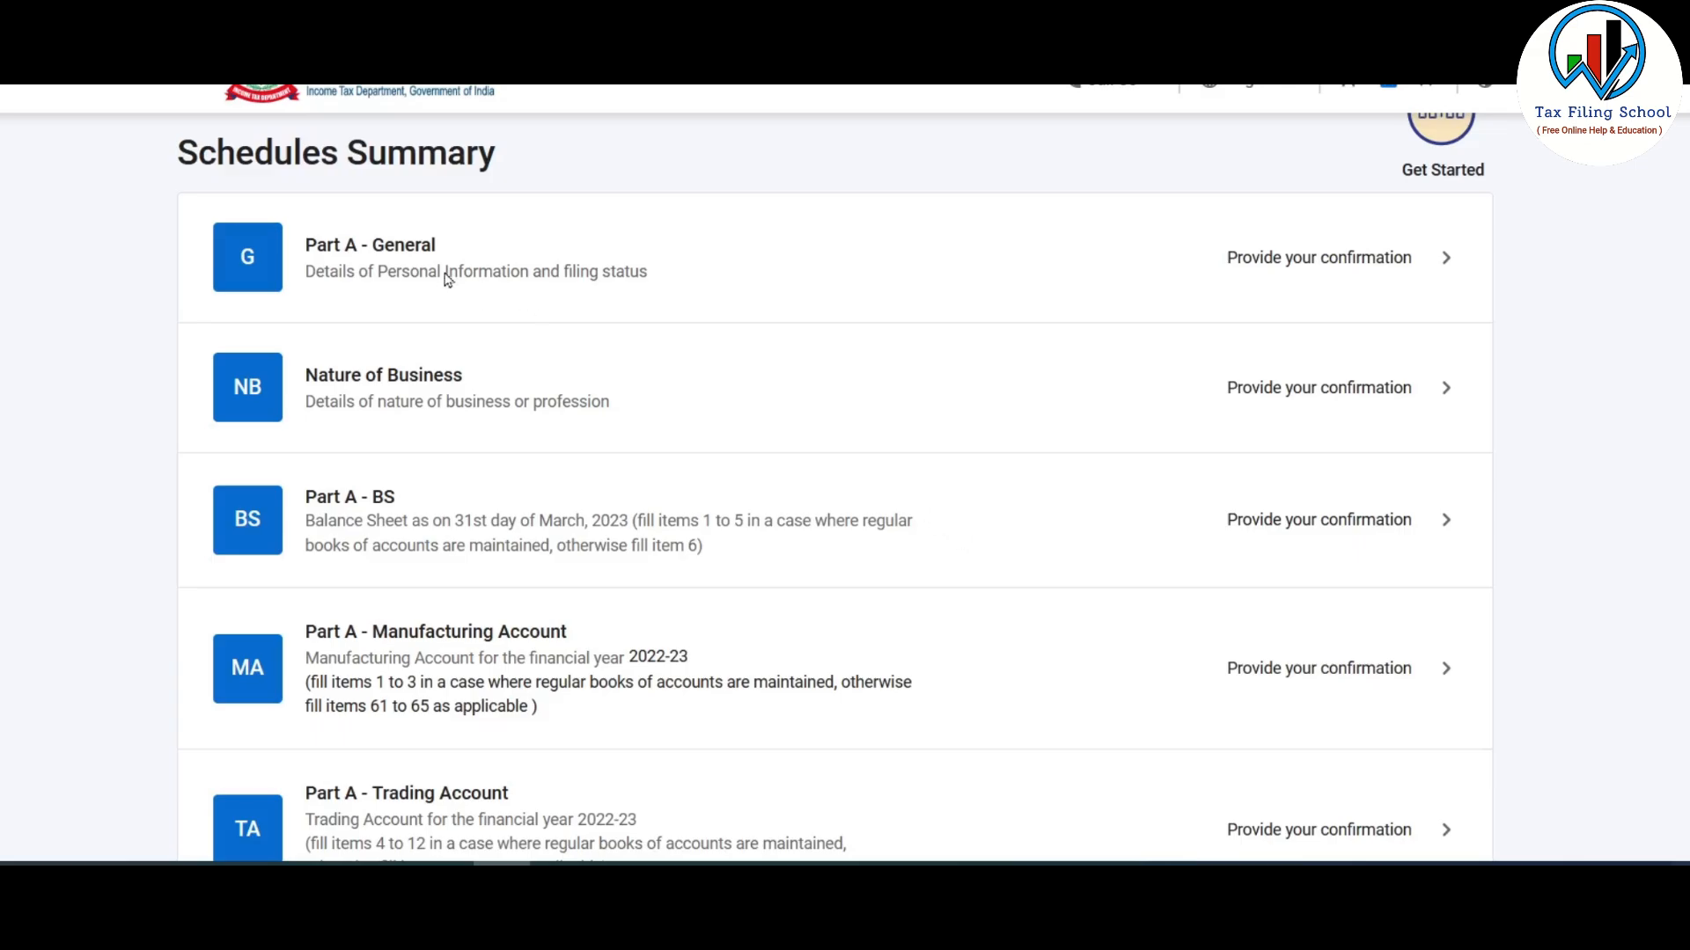
{"action": "left_click", "coordinate": [1261, 257]}
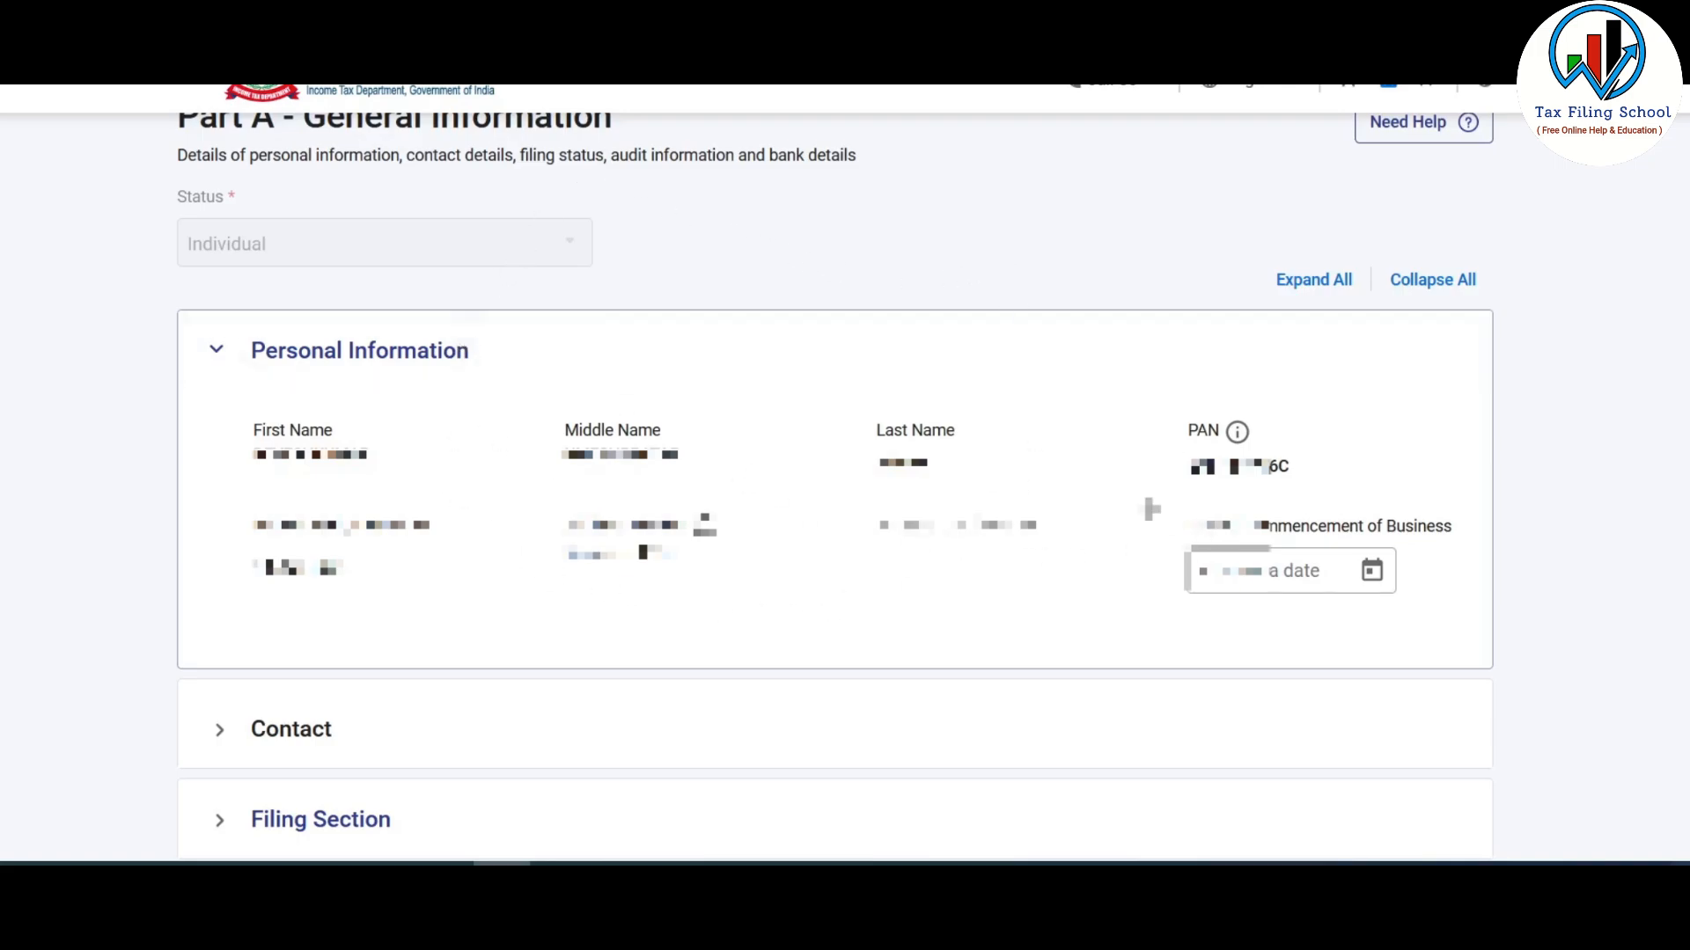
- Review the Personal Information and Contact details, then expand the Filing Section
{"action": "left_click", "coordinate": [407, 350]}
{"action": "left_click", "coordinate": [294, 451]}
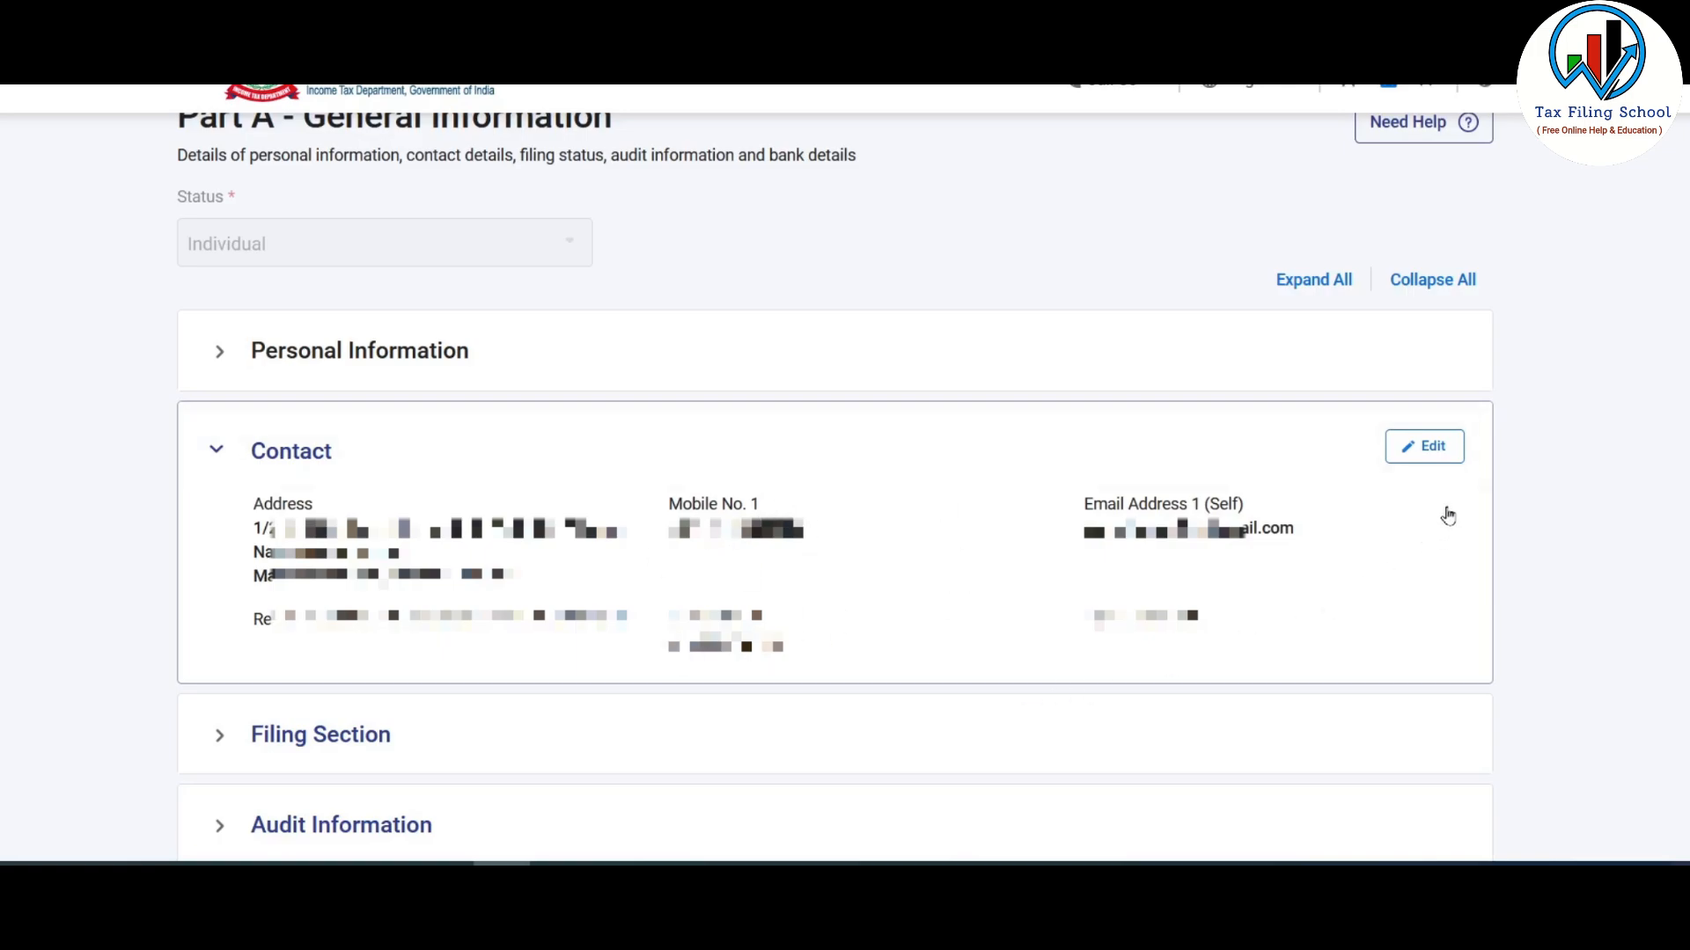
{"action": "left_click", "coordinate": [321, 447]}
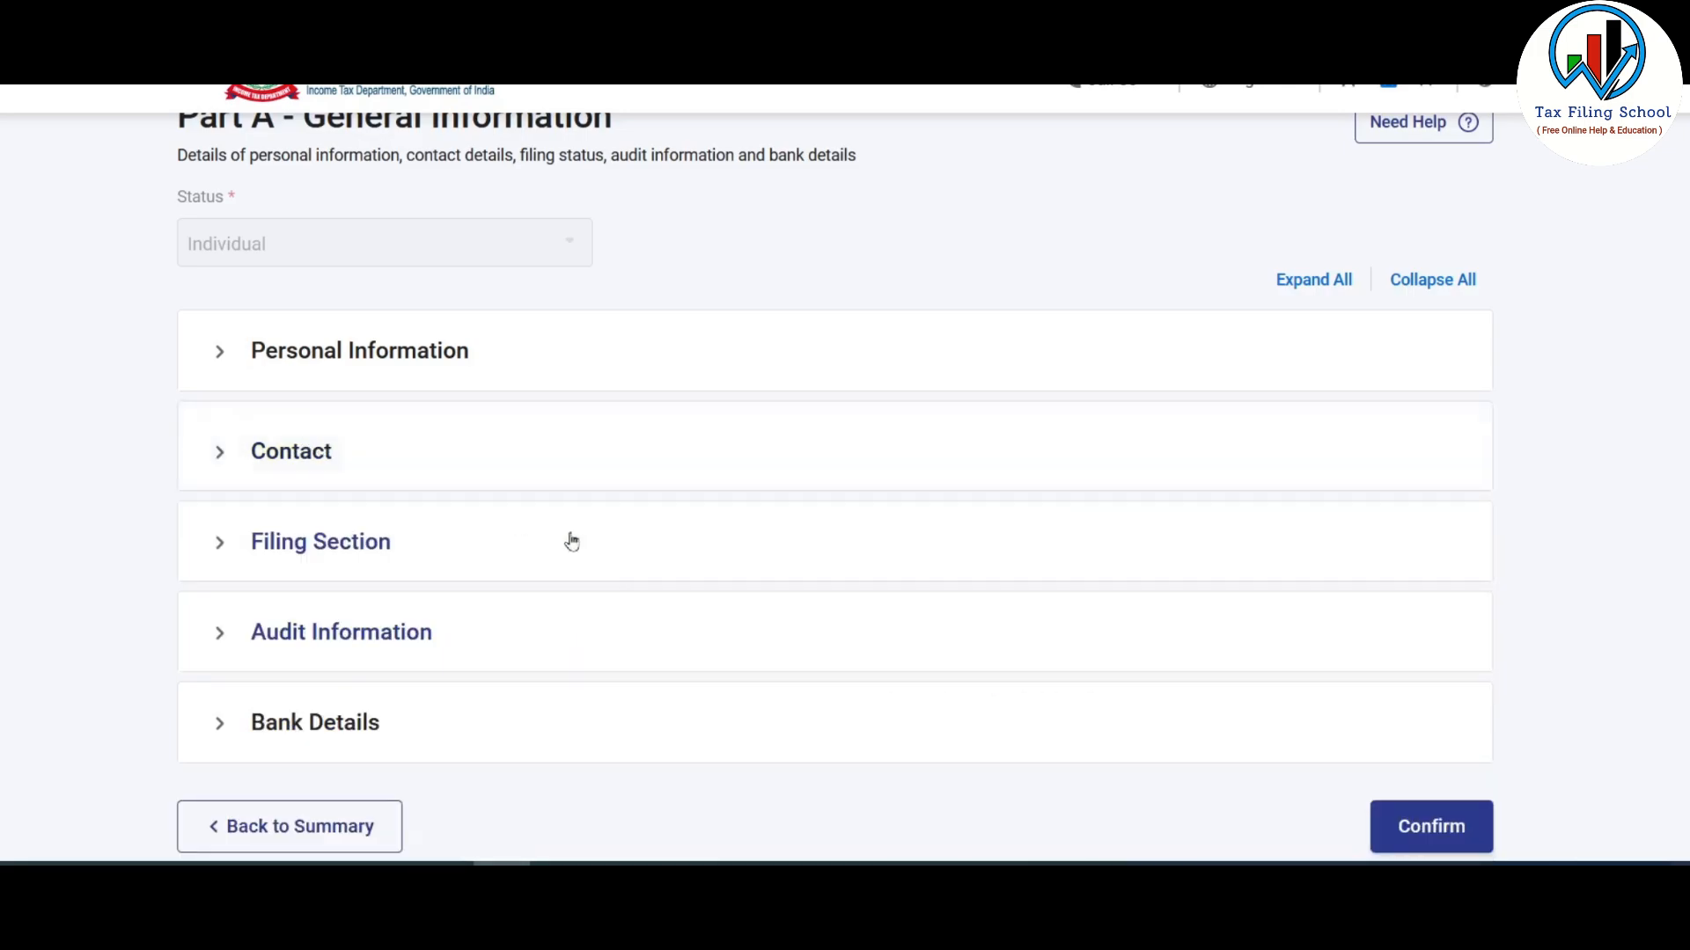
{"action": "left_click", "coordinate": [328, 545]}
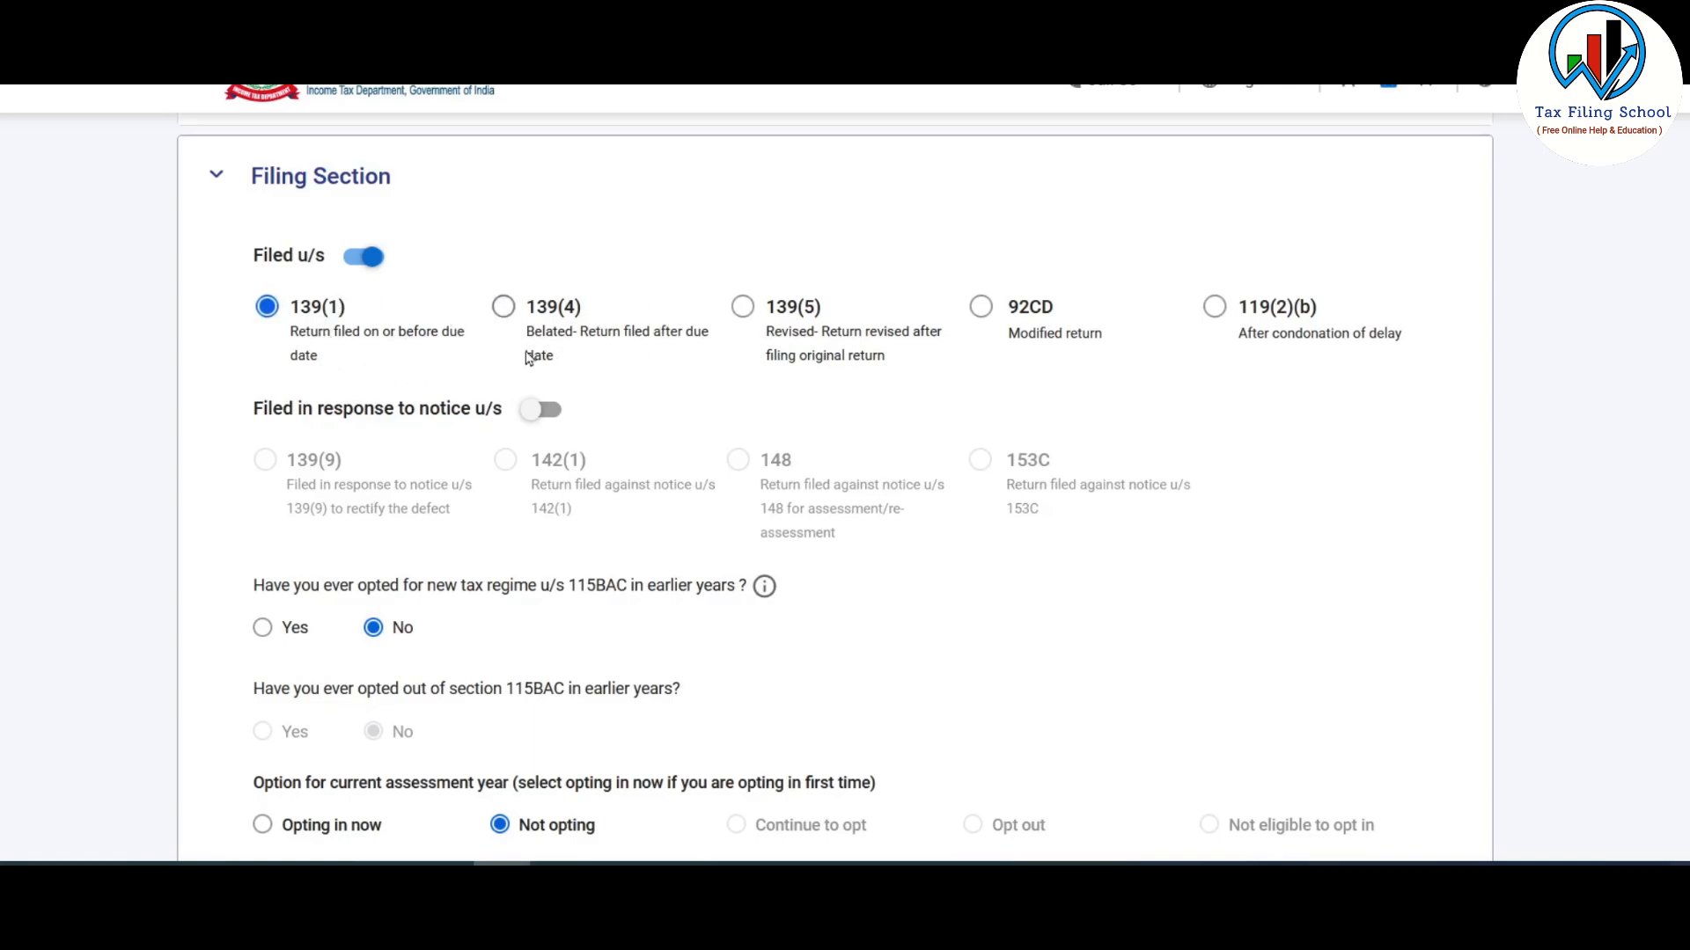
{"action": "scroll", "coordinate": [455, 383], "scroll_direction": "down", "scroll_amount": 3}
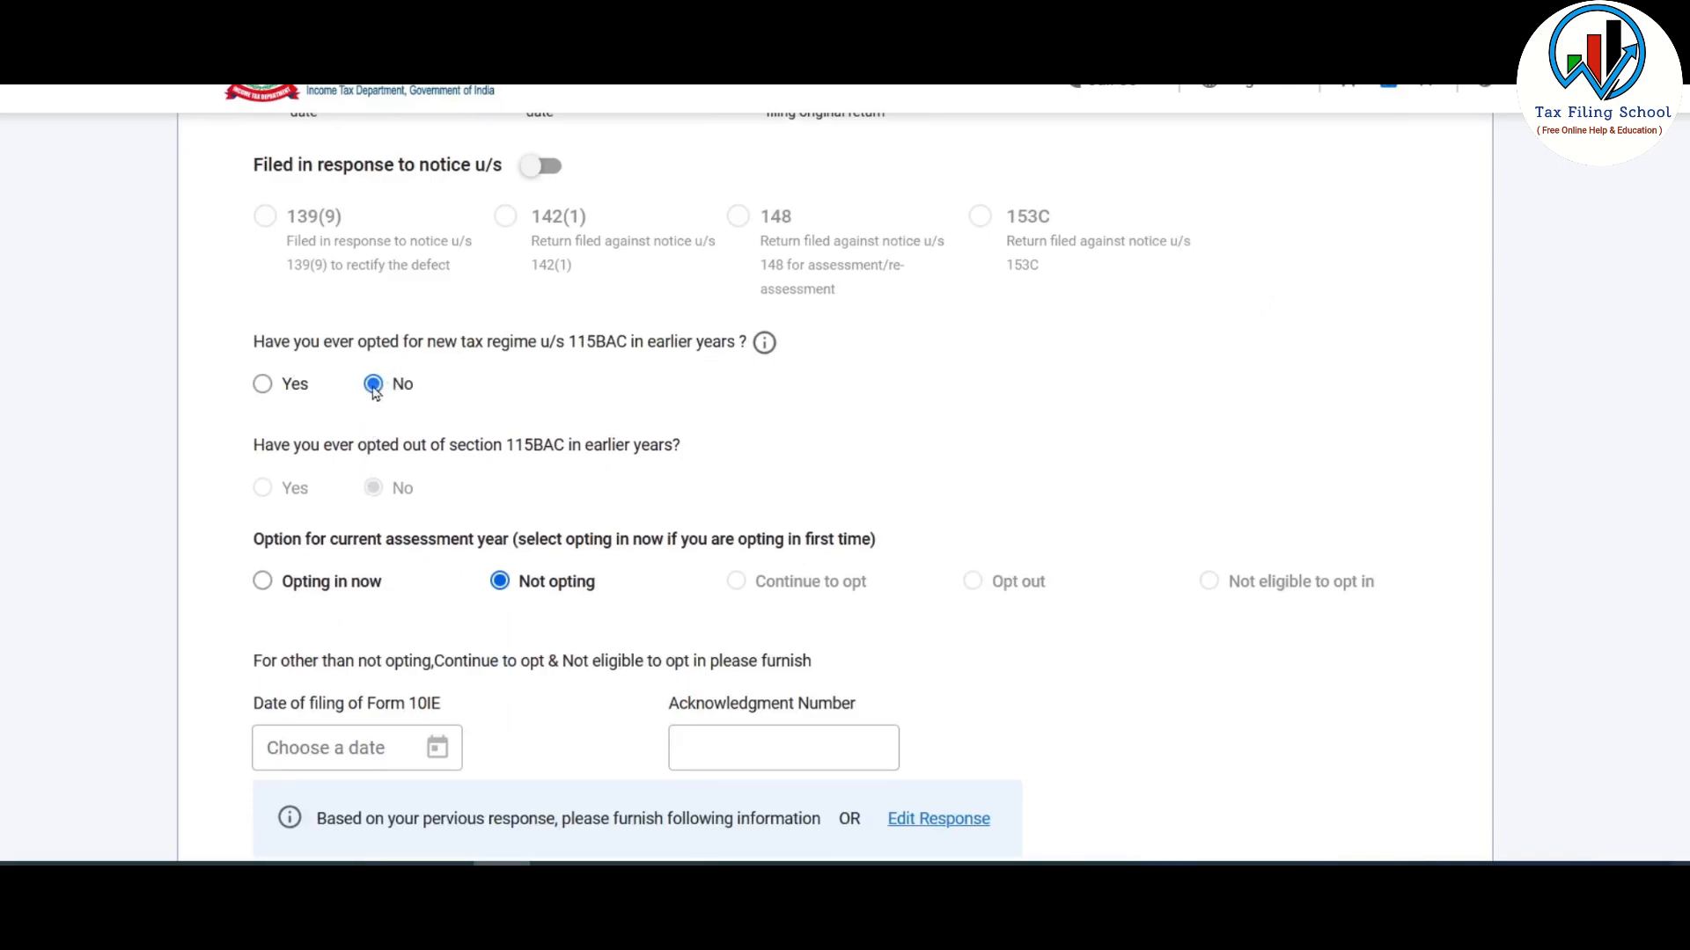
{"action": "scroll", "coordinate": [508, 323], "scroll_direction": "down", "scroll_amount": 1}
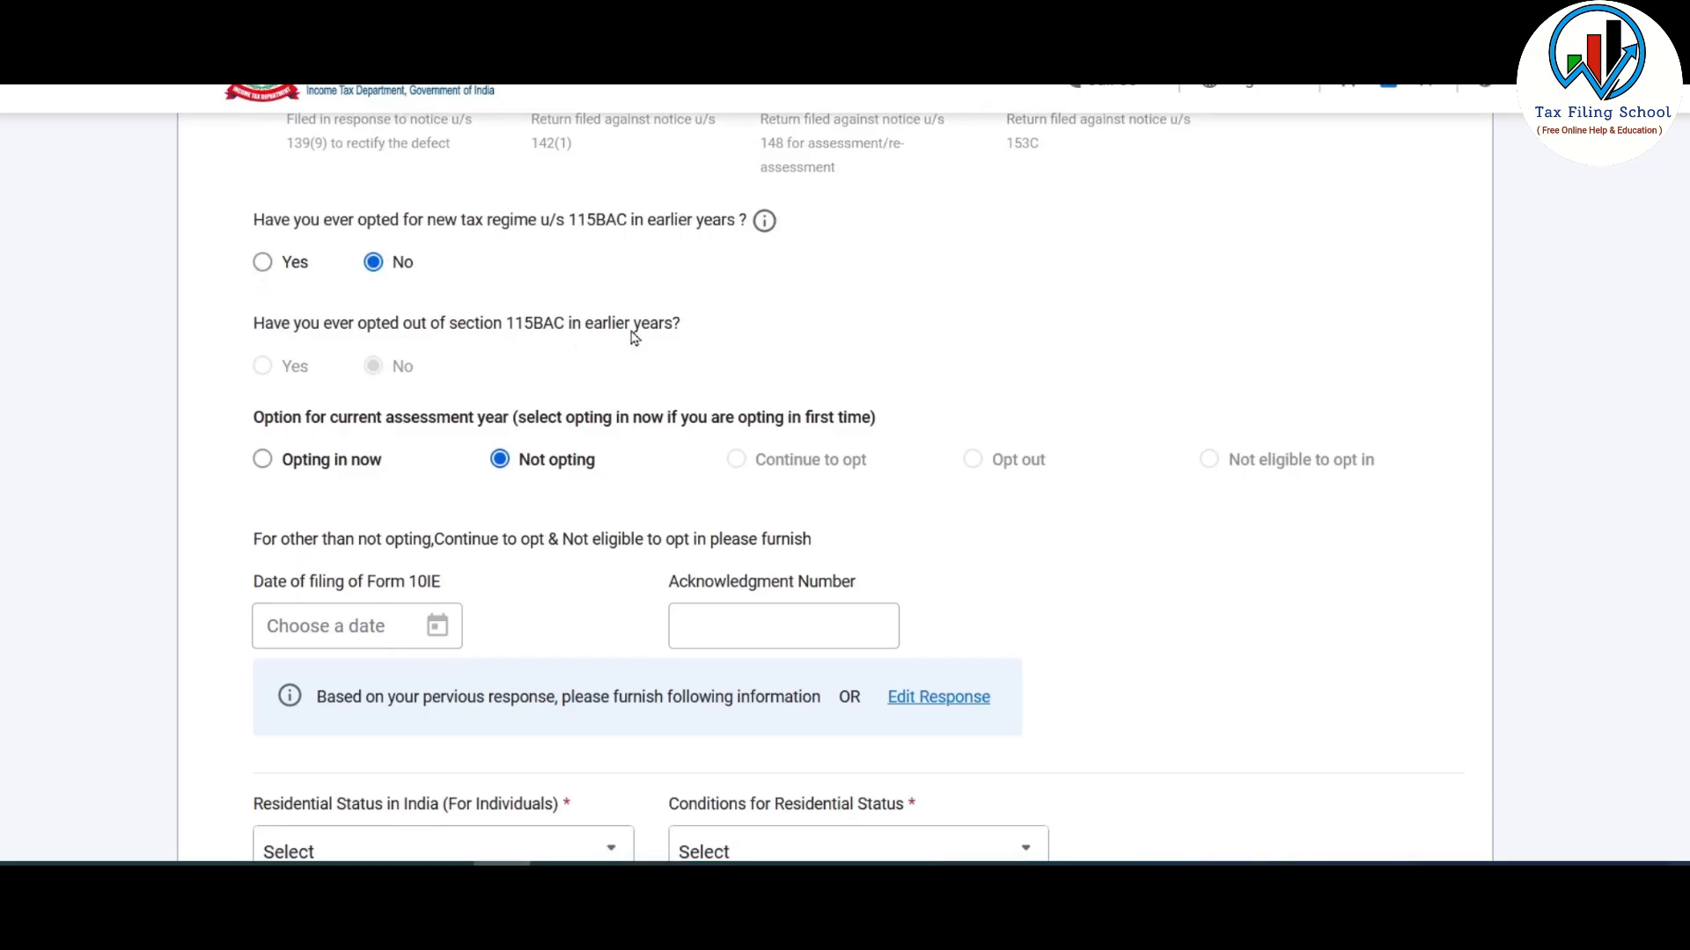
{"action": "scroll", "coordinate": [634, 339], "scroll_direction": "down", "scroll_amount": 2}
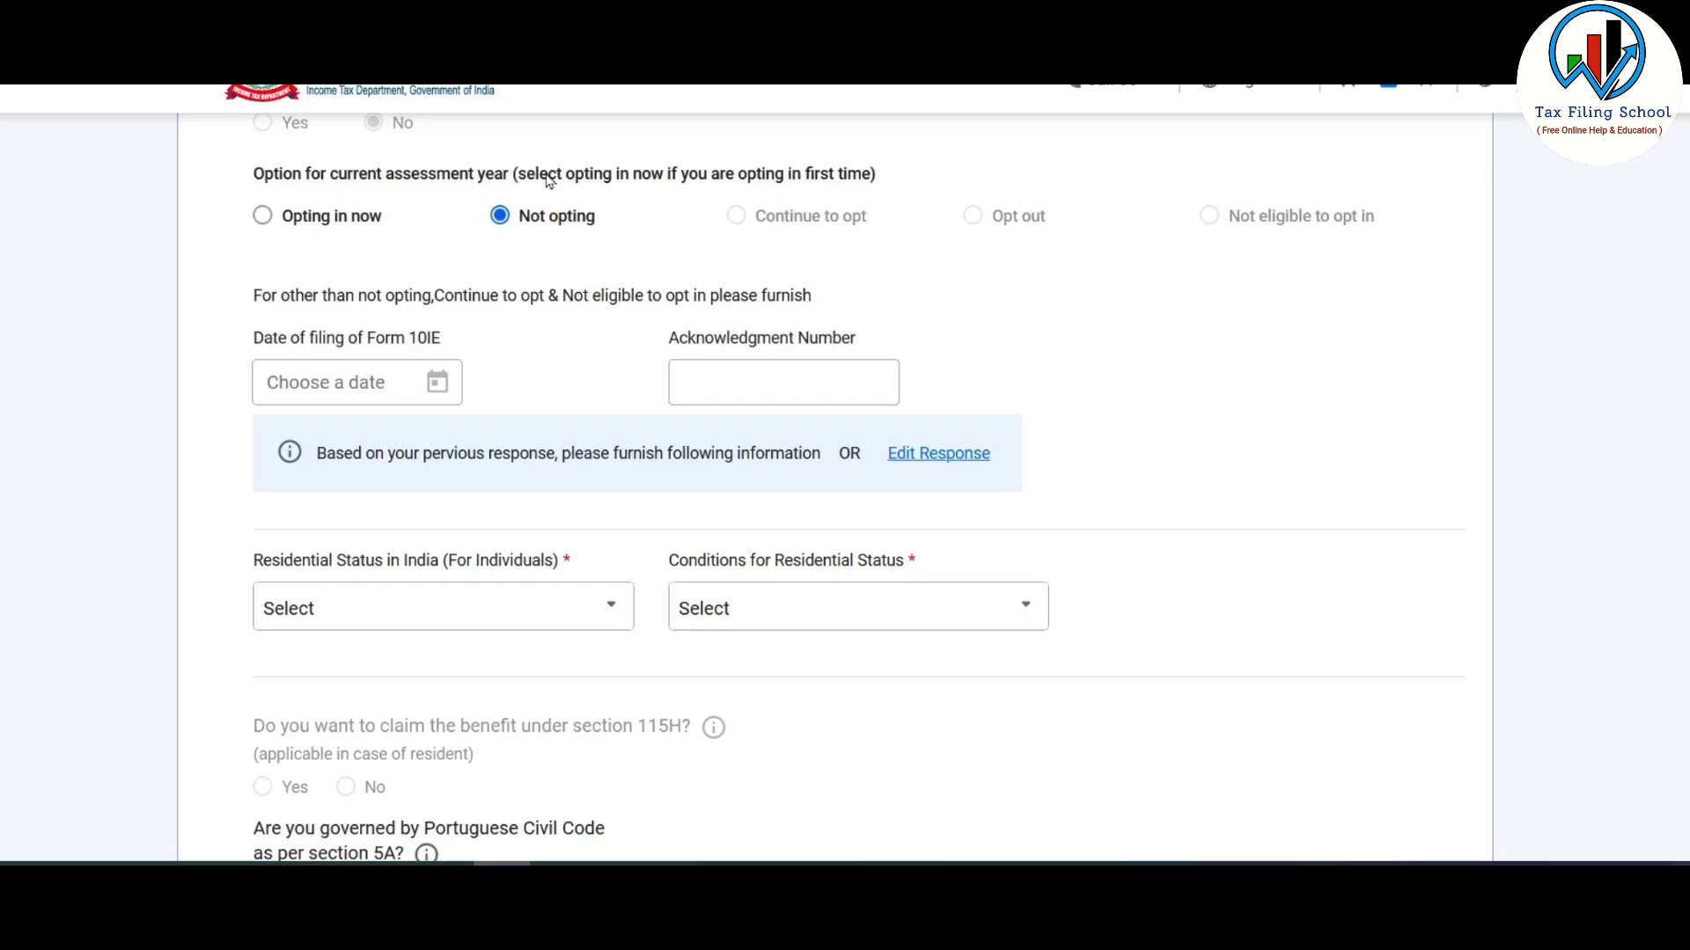
{"action": "scroll", "coordinate": [594, 236], "scroll_direction": "down", "scroll_amount": 3}
{"action": "scroll", "coordinate": [596, 233], "scroll_direction": "down", "scroll_amount": 2}
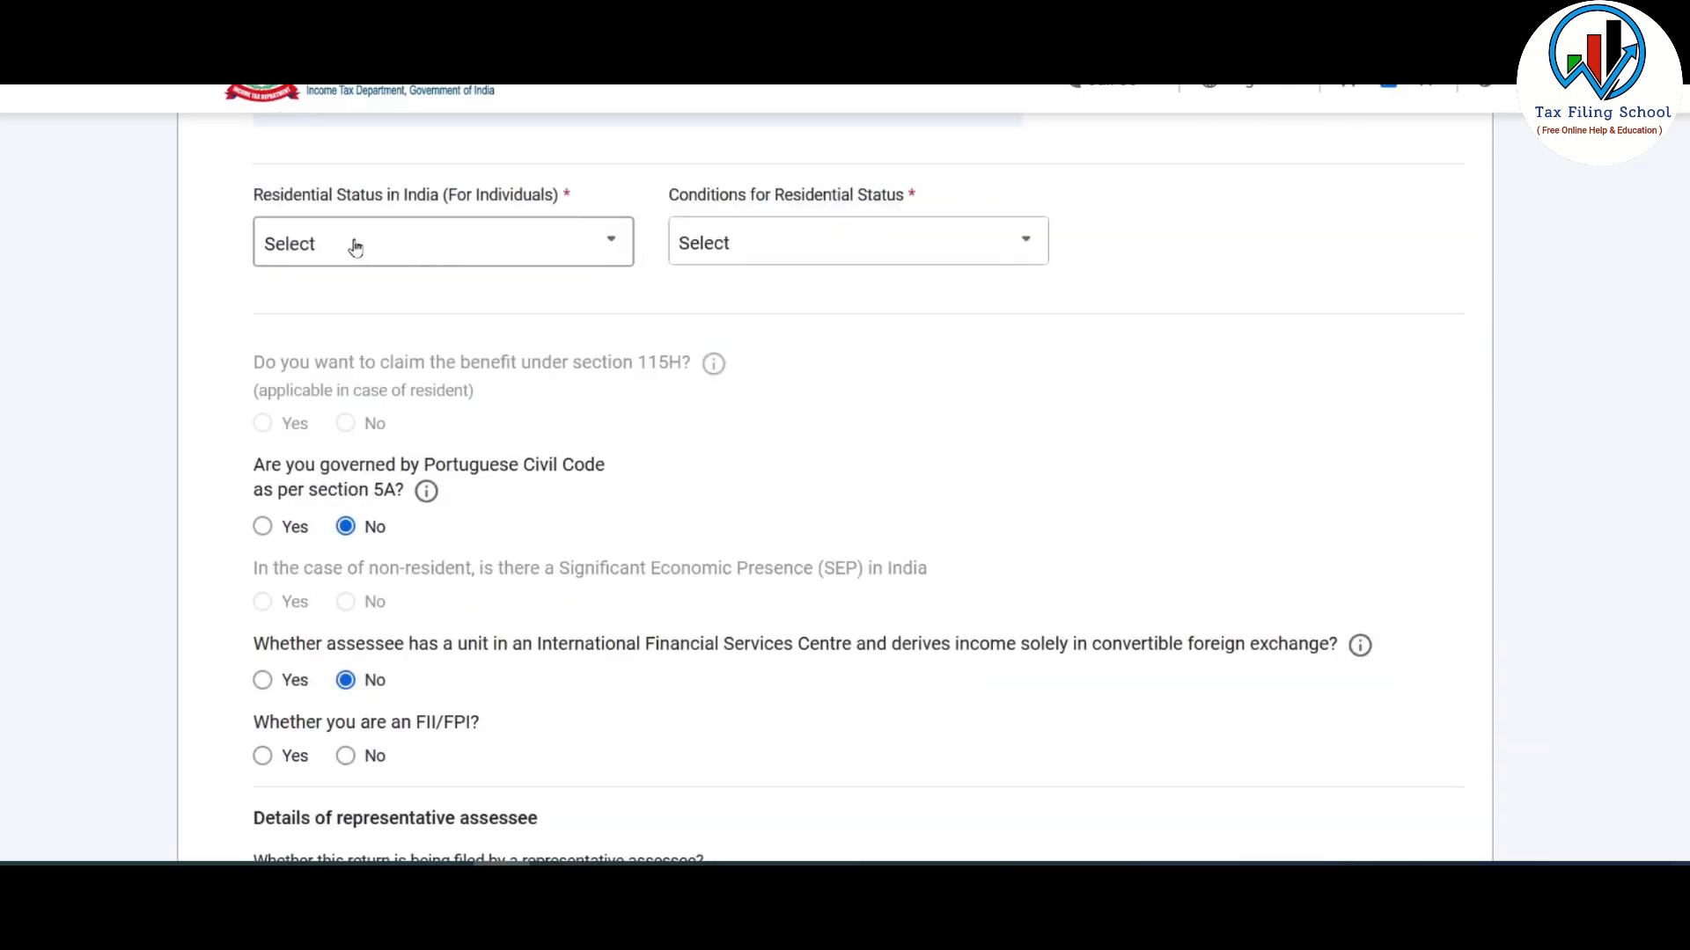
- Set residential status to Resident with the '182 days or more [section 6(1)(a)]' condition
{"action": "left_click", "coordinate": [586, 245]}
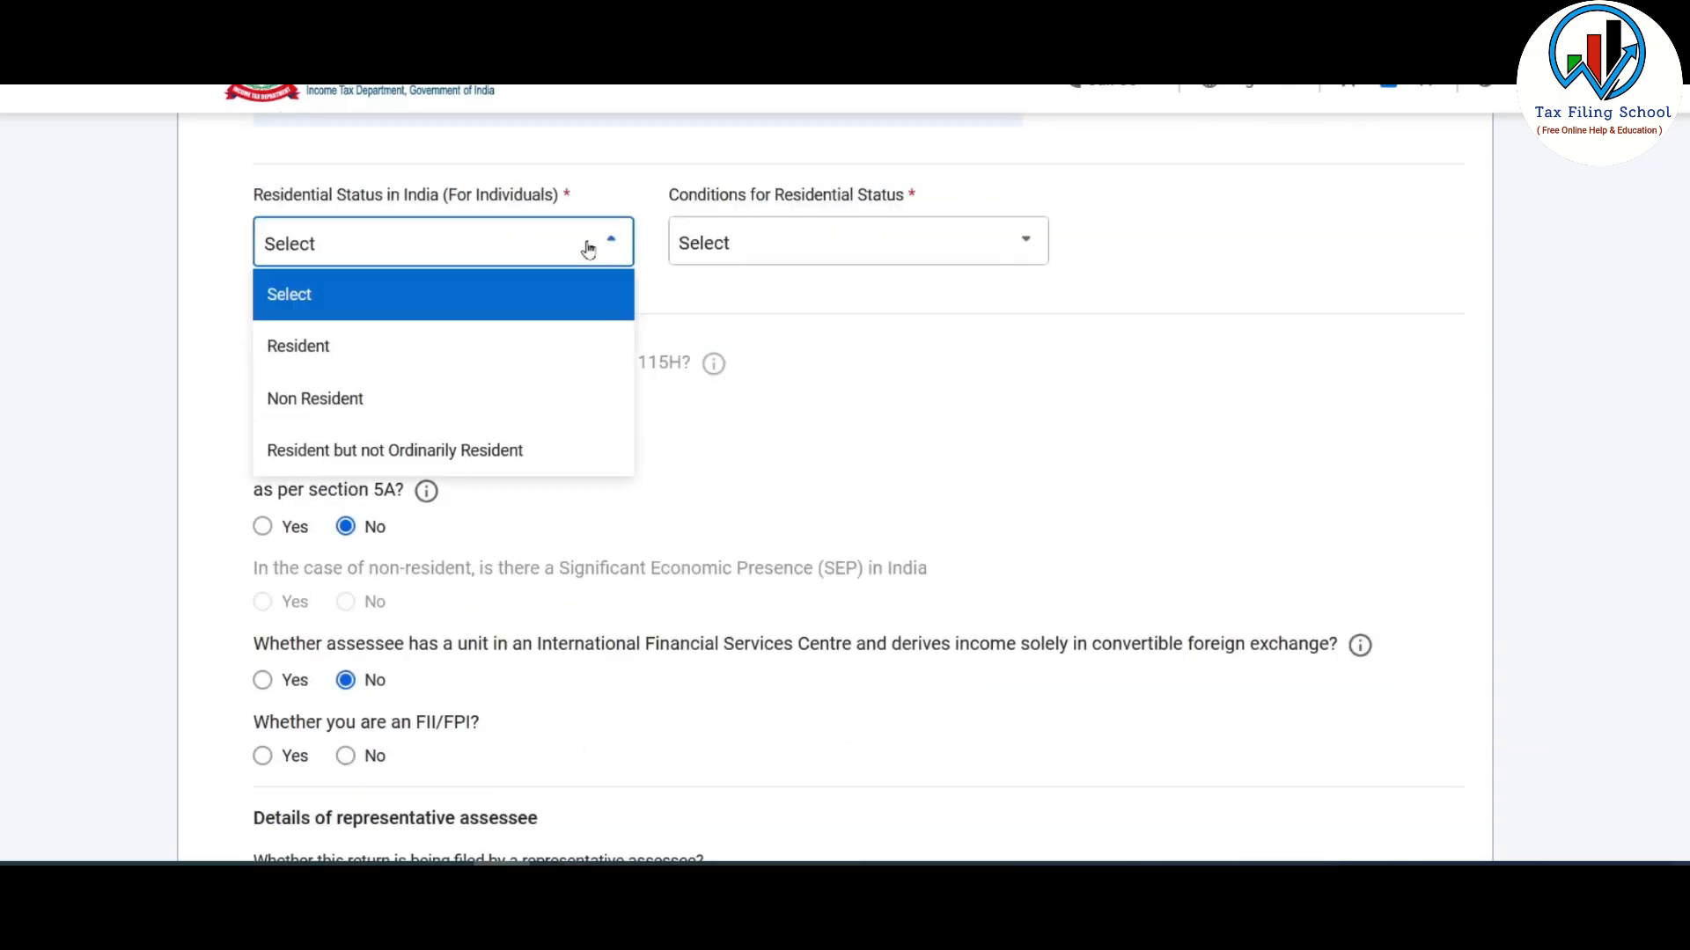
{"action": "left_click", "coordinate": [301, 351]}
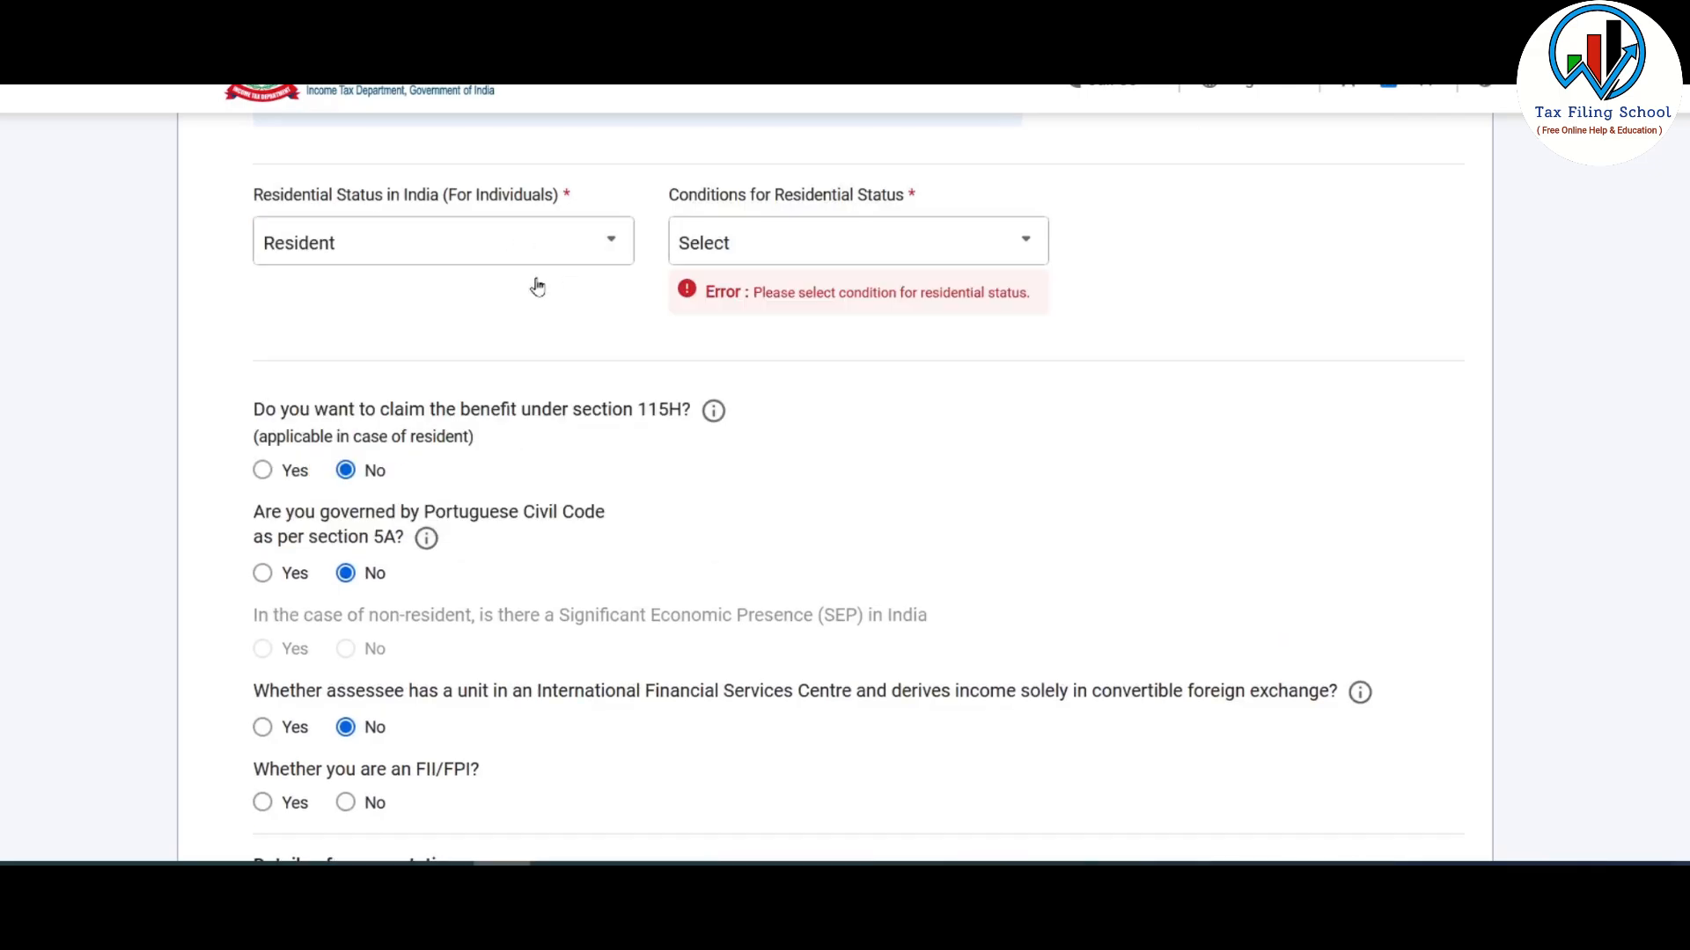
{"action": "left_click", "coordinate": [903, 246]}
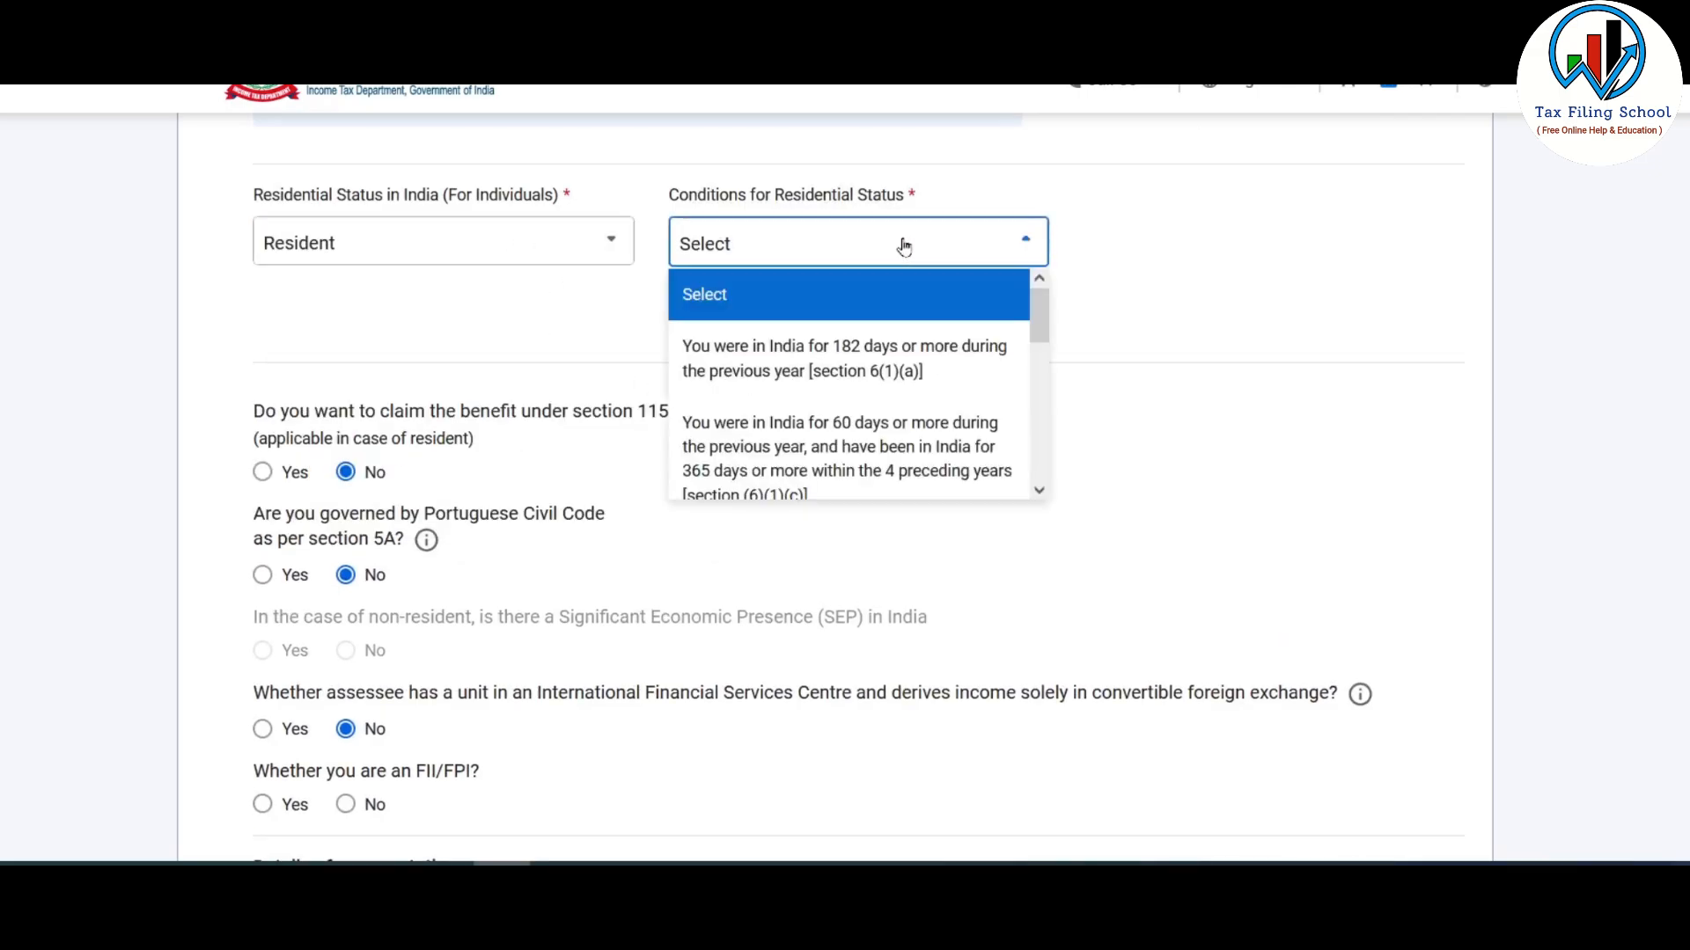
{"action": "left_click", "coordinate": [903, 374]}
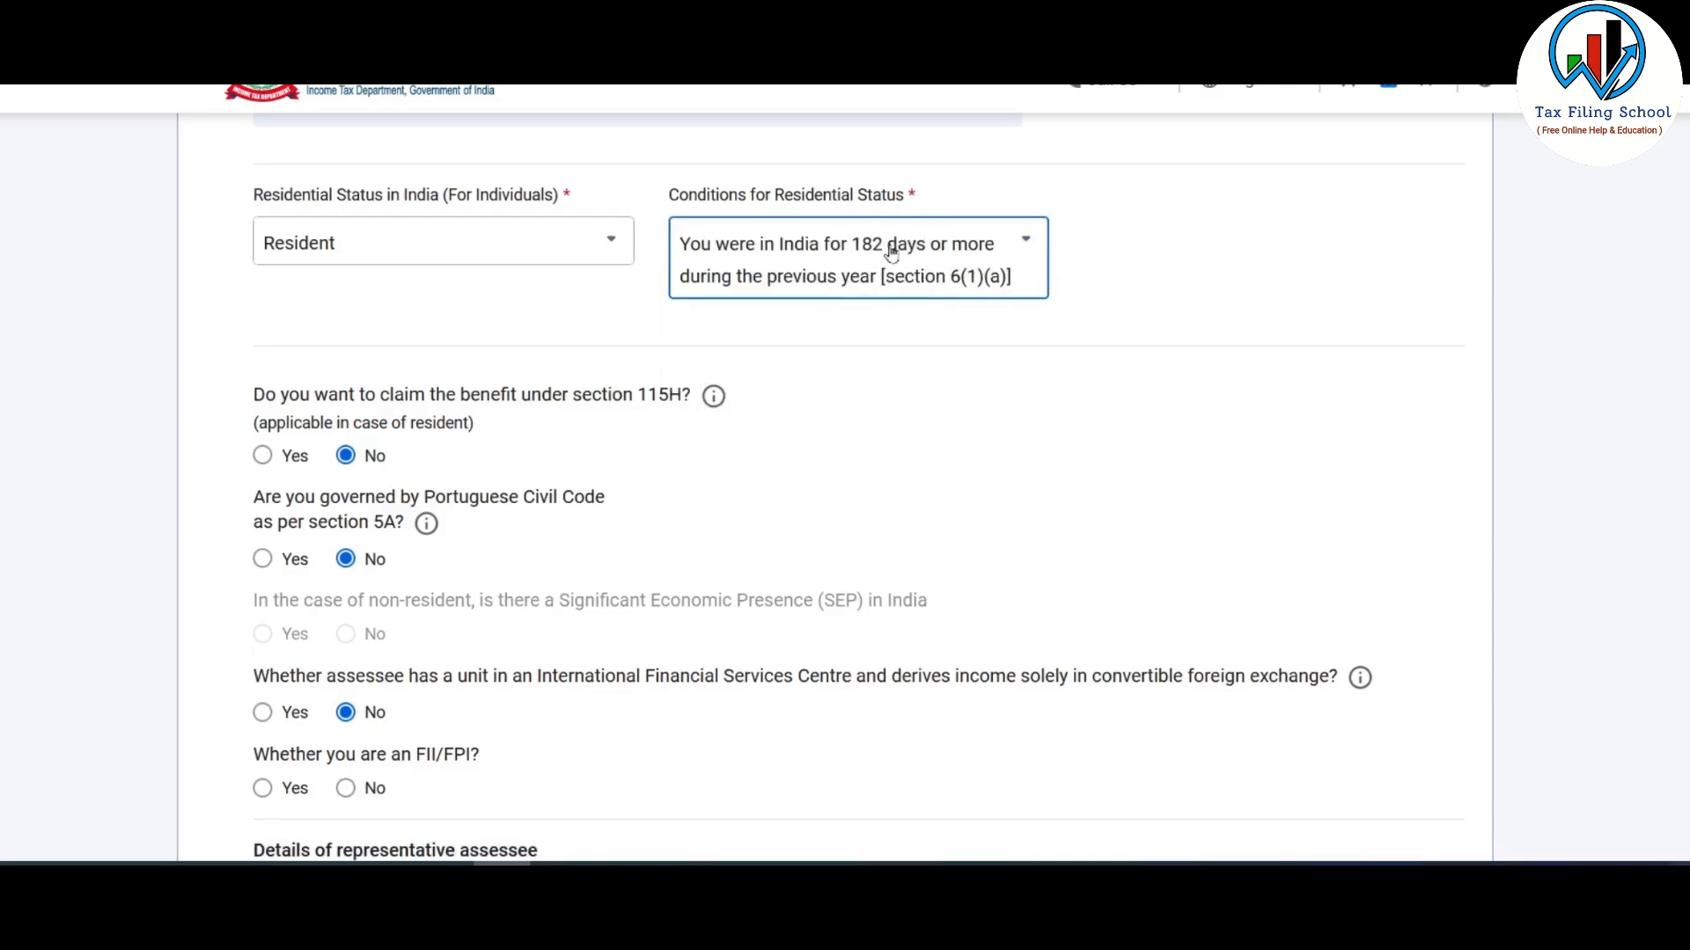
{"action": "scroll", "coordinate": [583, 335], "scroll_direction": "down", "scroll_amount": 3}
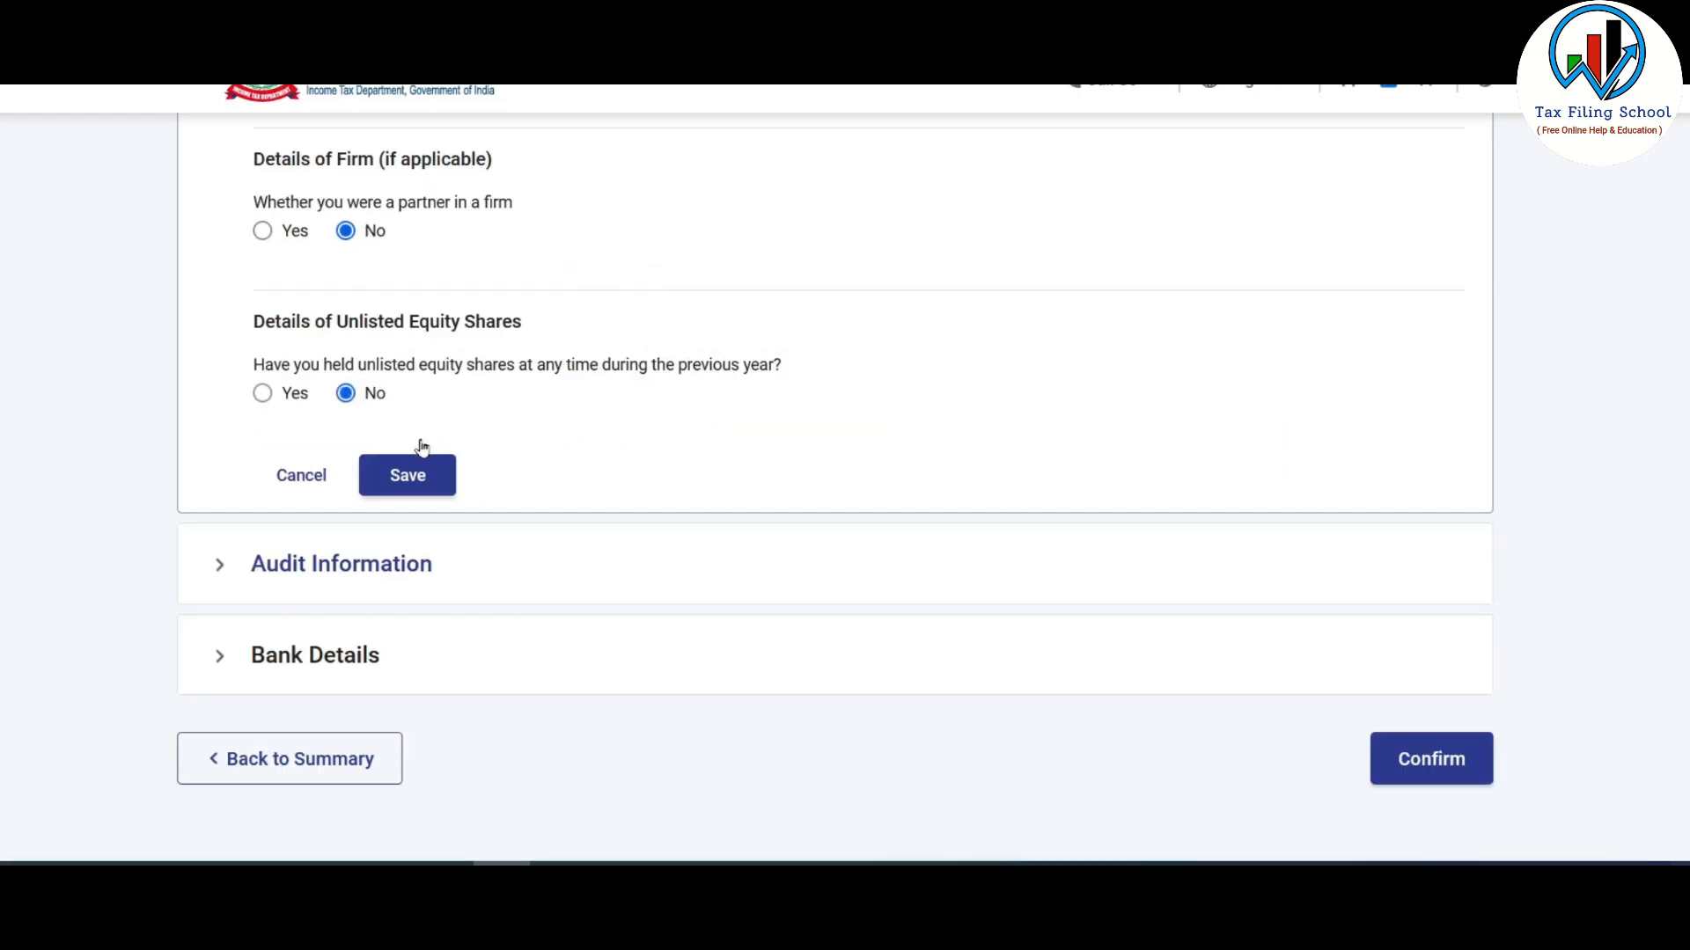
- Save the Filing Section and answer No to the 44AA and 44AE audit questions
{"action": "left_click", "coordinate": [438, 475]}
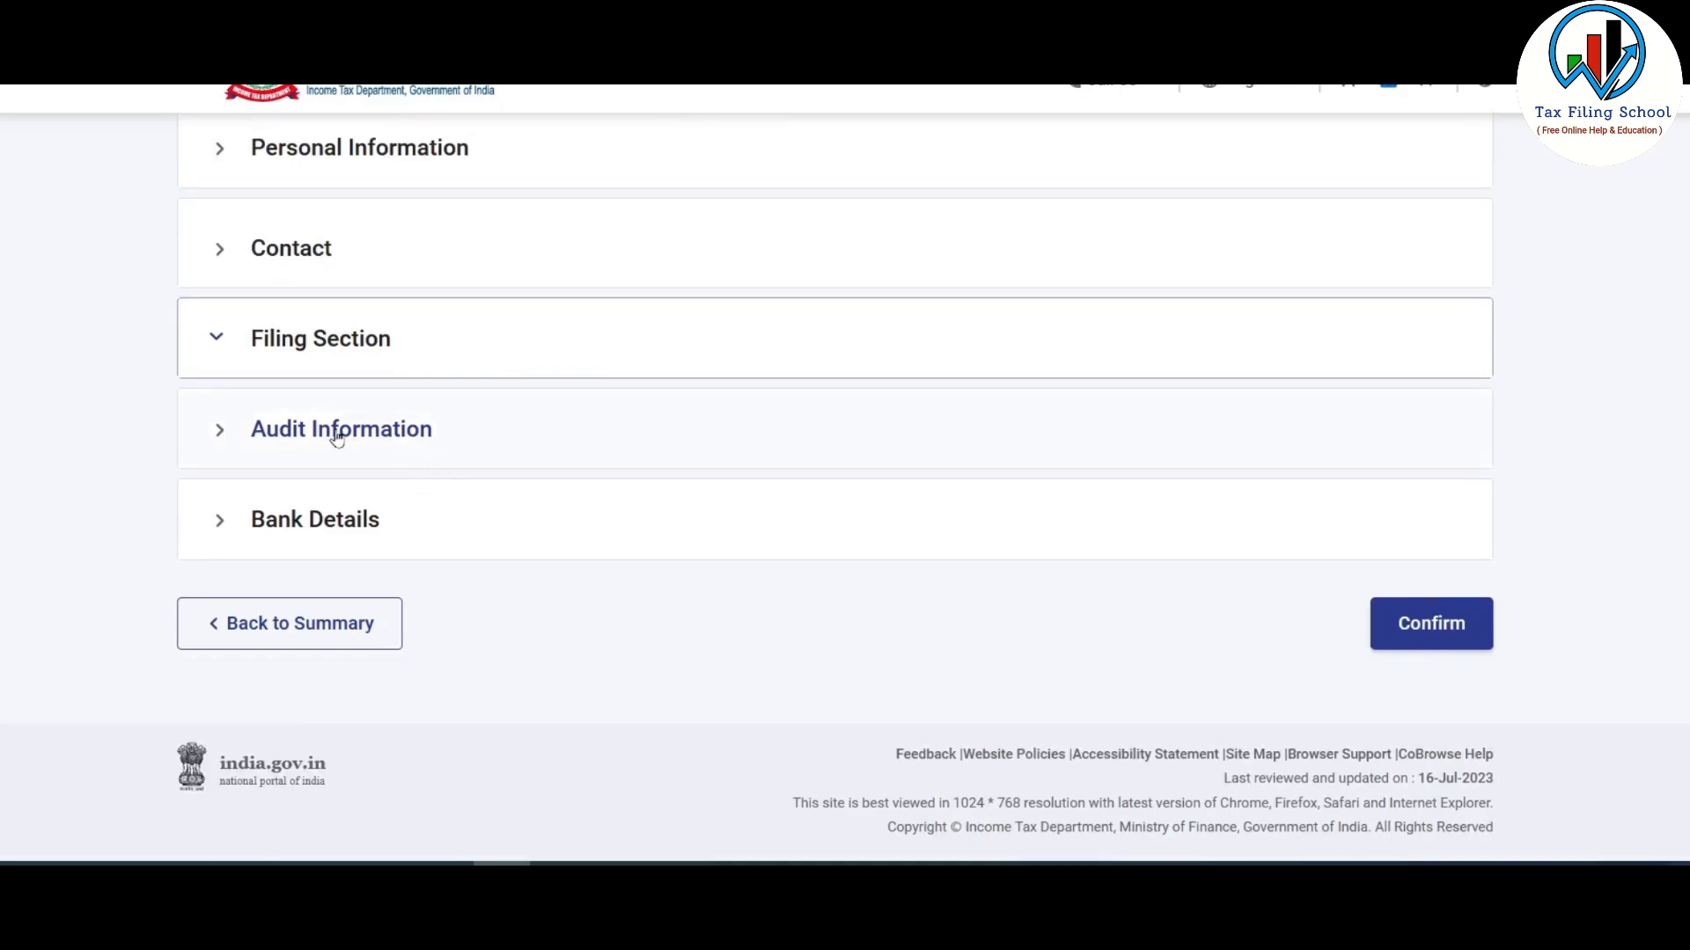
{"action": "left_click", "coordinate": [410, 440]}
{"action": "scroll", "coordinate": [592, 381], "scroll_direction": "down", "scroll_amount": 3}
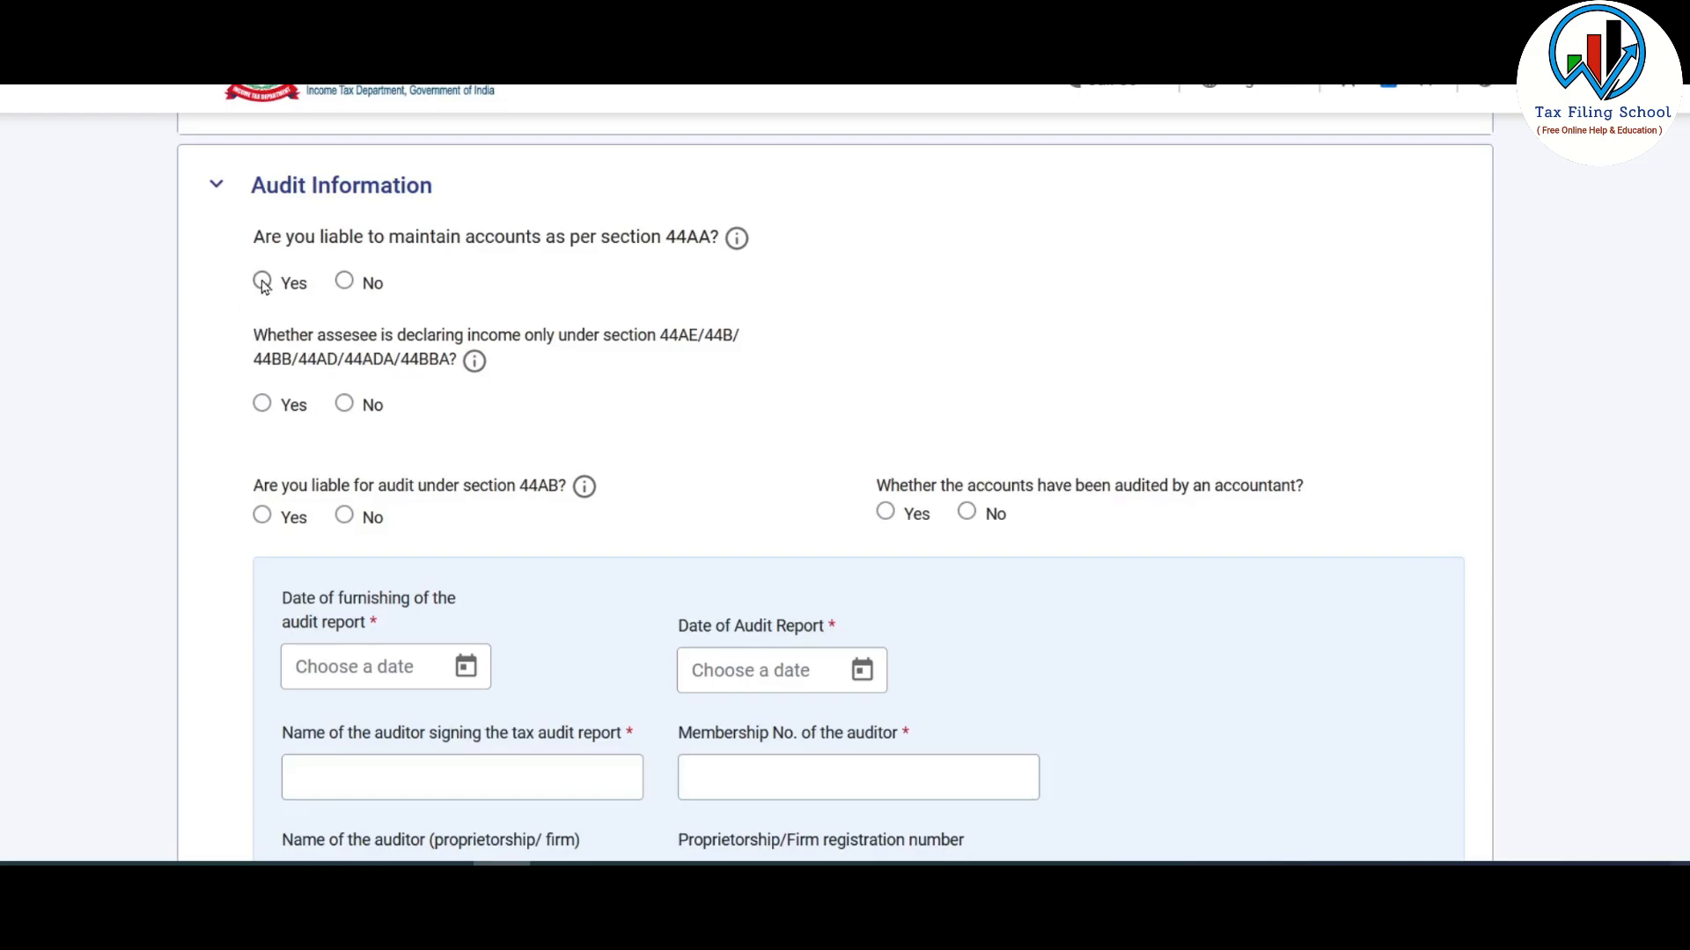
{"action": "left_click", "coordinate": [345, 280]}
{"action": "scroll", "coordinate": [373, 267], "scroll_direction": "down", "scroll_amount": 1}
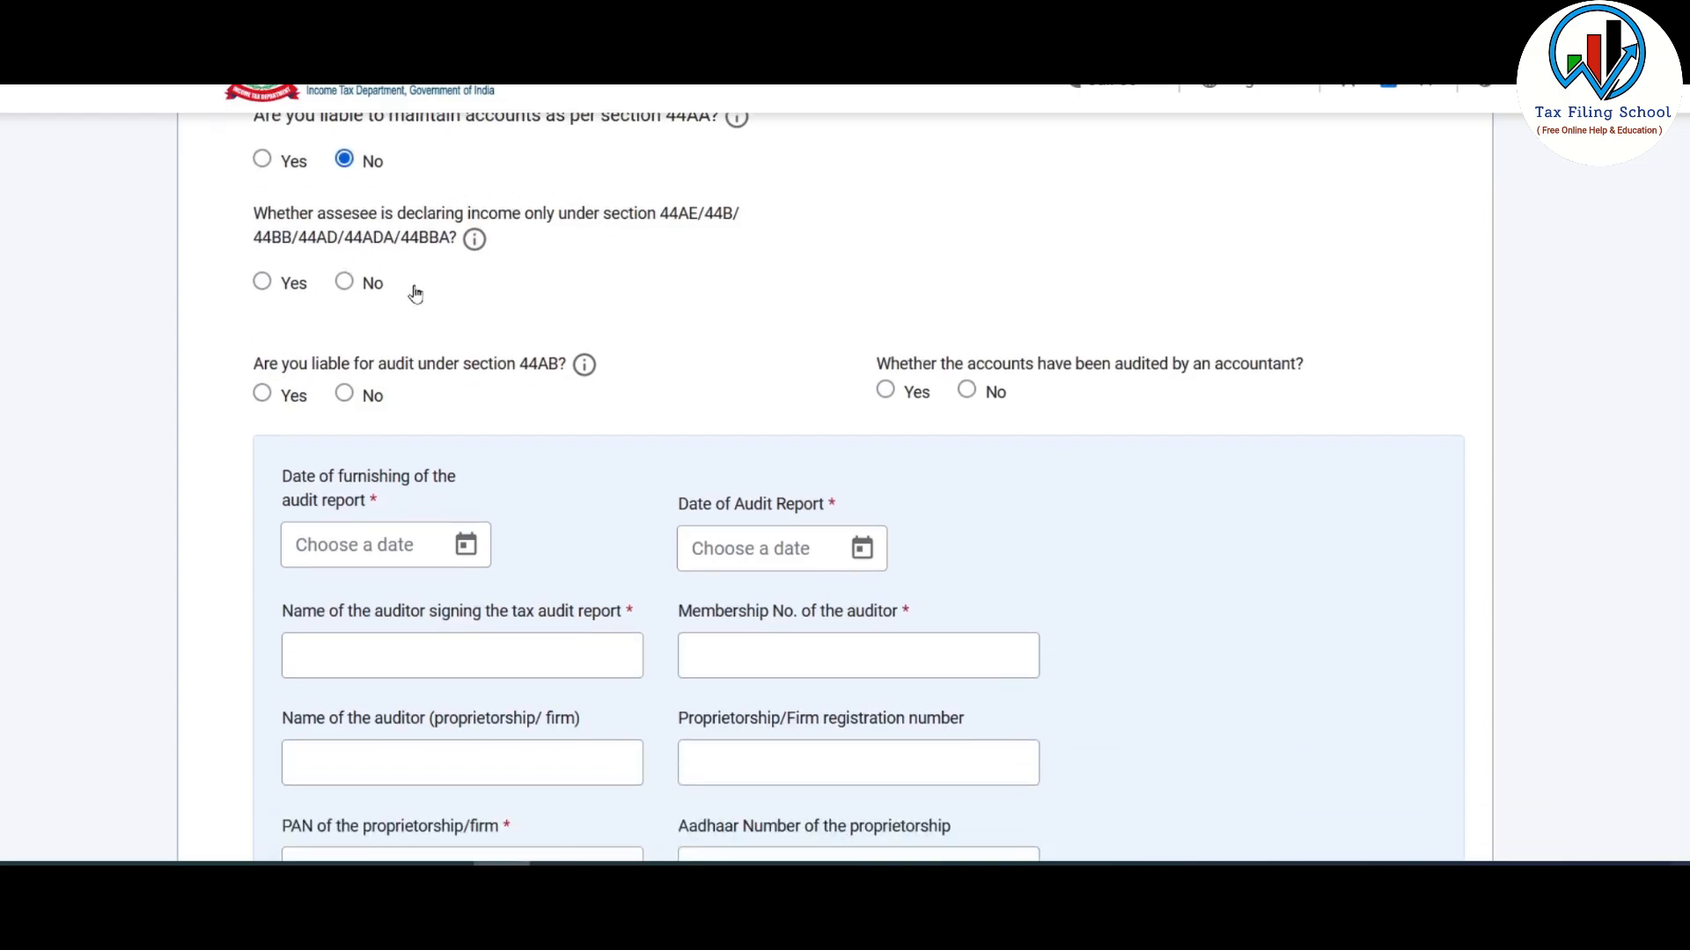
{"action": "left_click", "coordinate": [344, 283]}
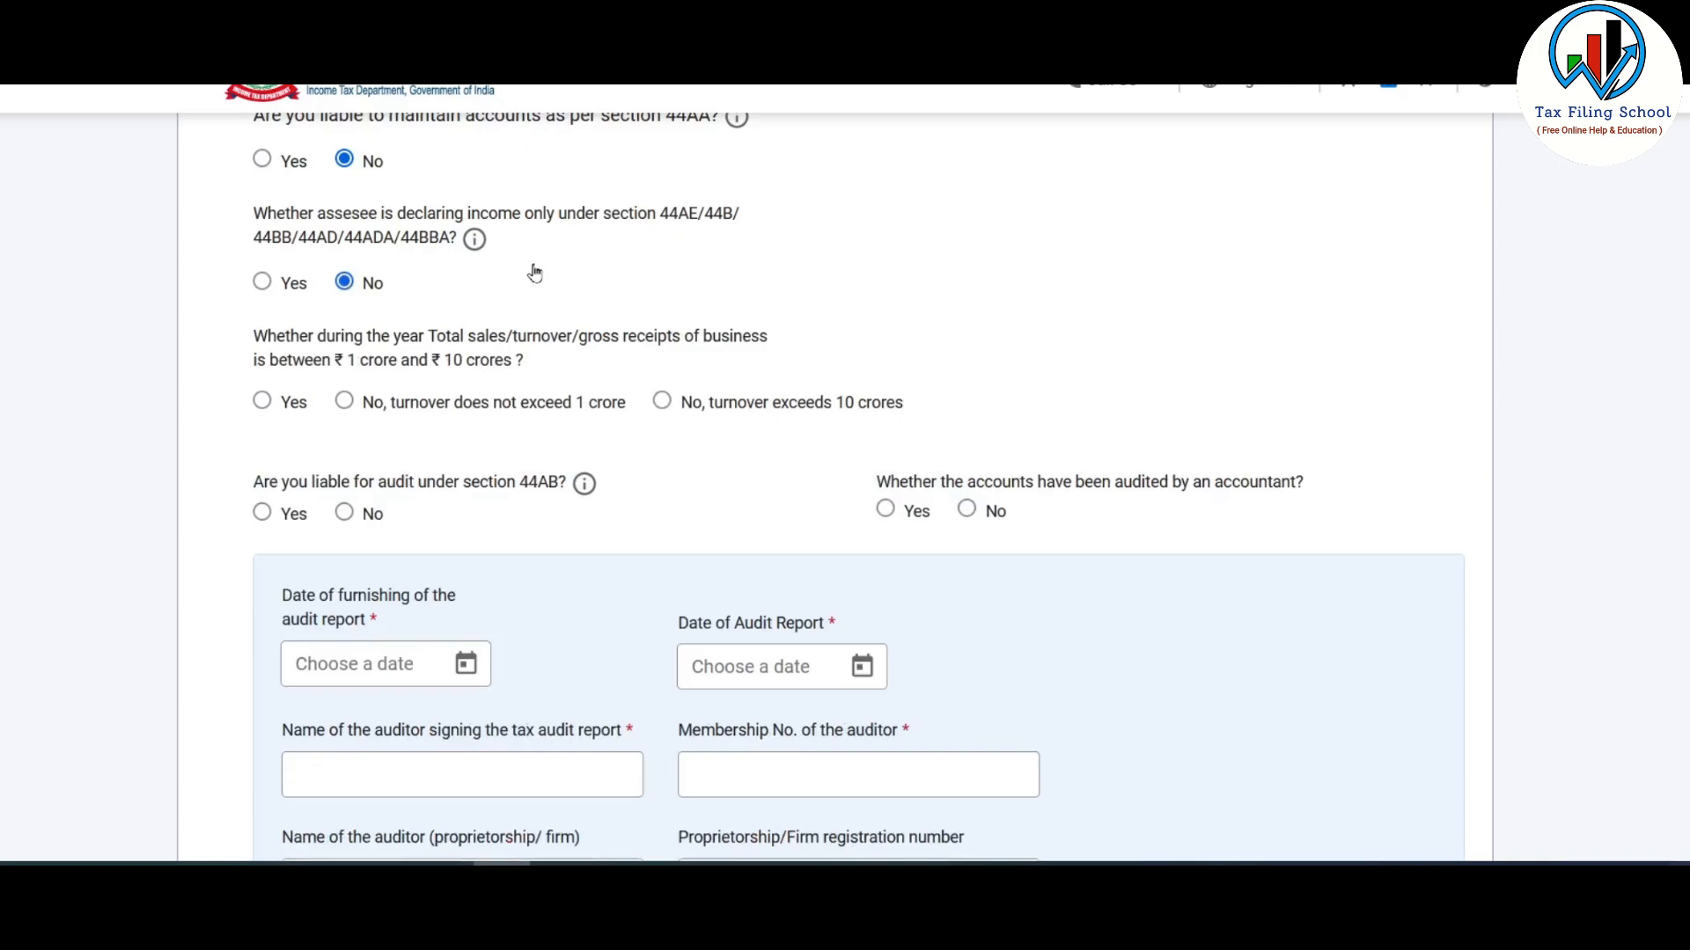
- Answer No to the 44AB and other-audit-report questions and save Audit Information
{"action": "scroll", "coordinate": [532, 273], "scroll_direction": "down", "scroll_amount": 1}
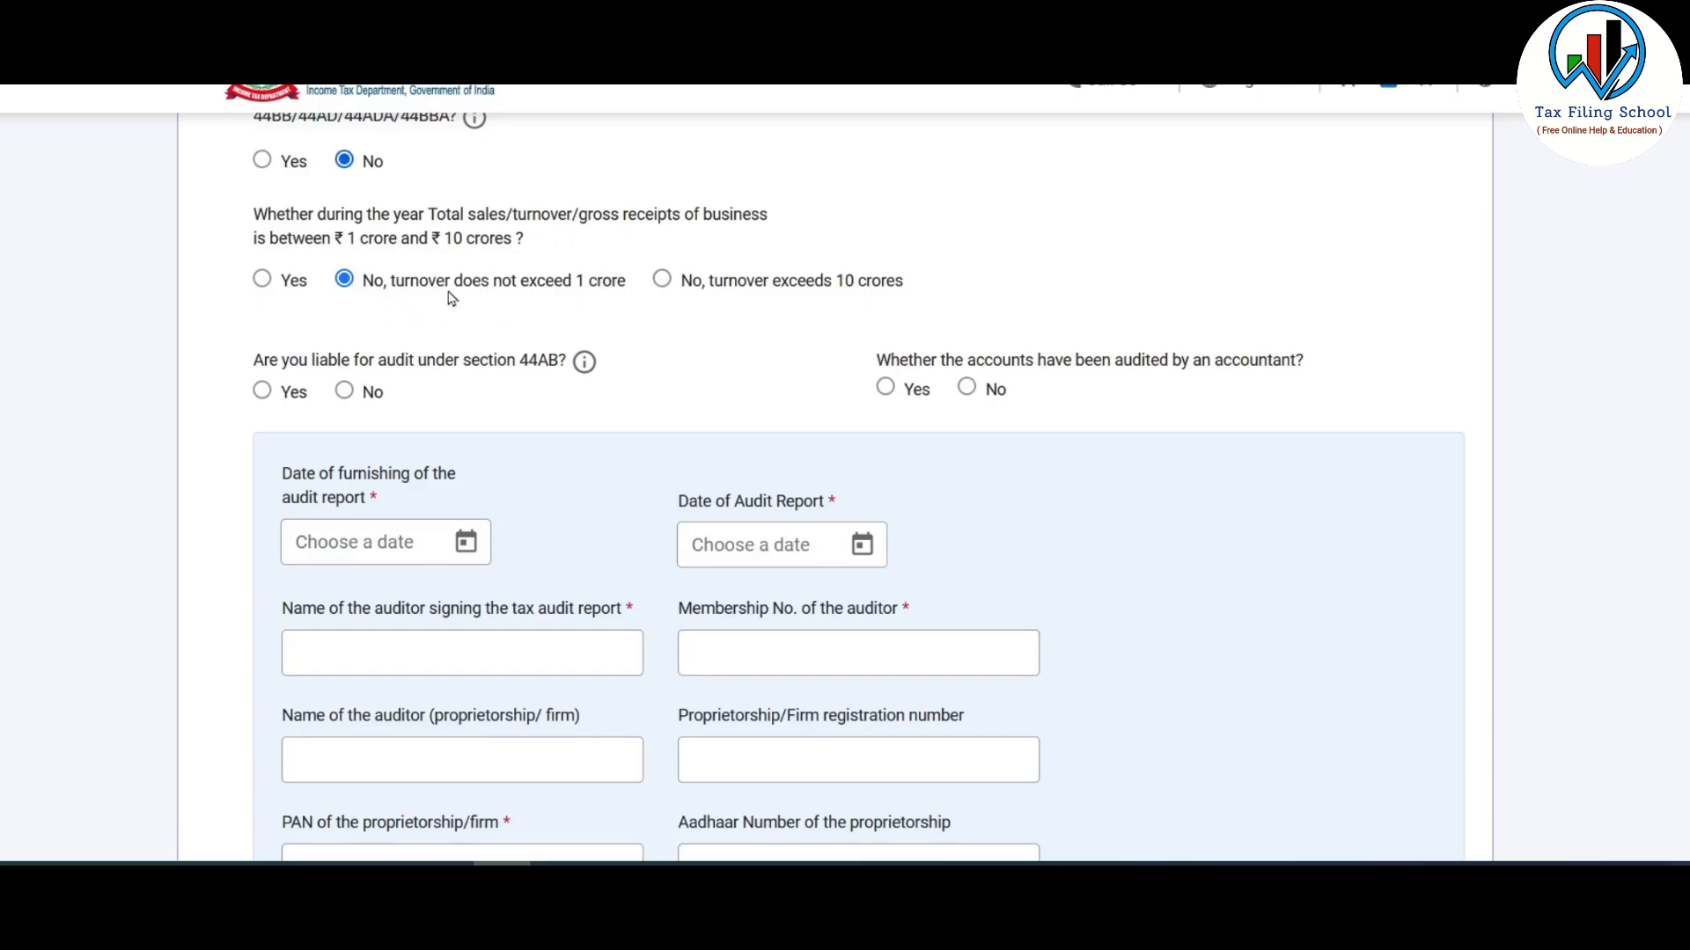
{"action": "scroll", "coordinate": [491, 295], "scroll_direction": "down", "scroll_amount": 1}
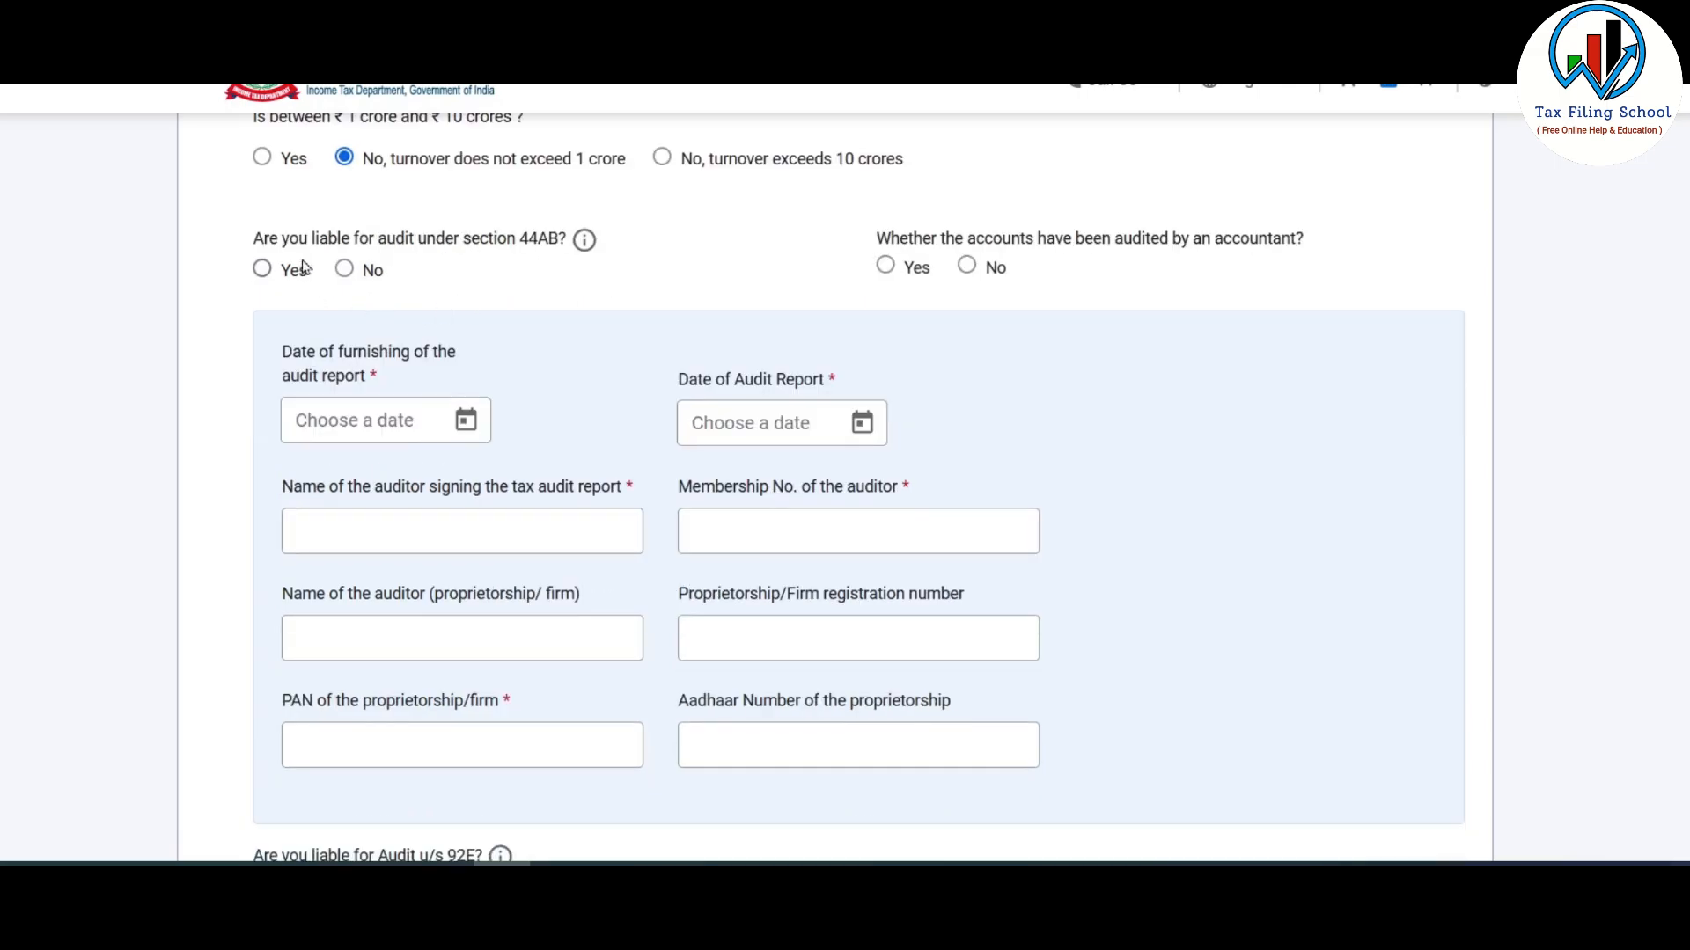
{"action": "left_click", "coordinate": [344, 268]}
{"action": "scroll", "coordinate": [434, 377], "scroll_direction": "down", "scroll_amount": 2}
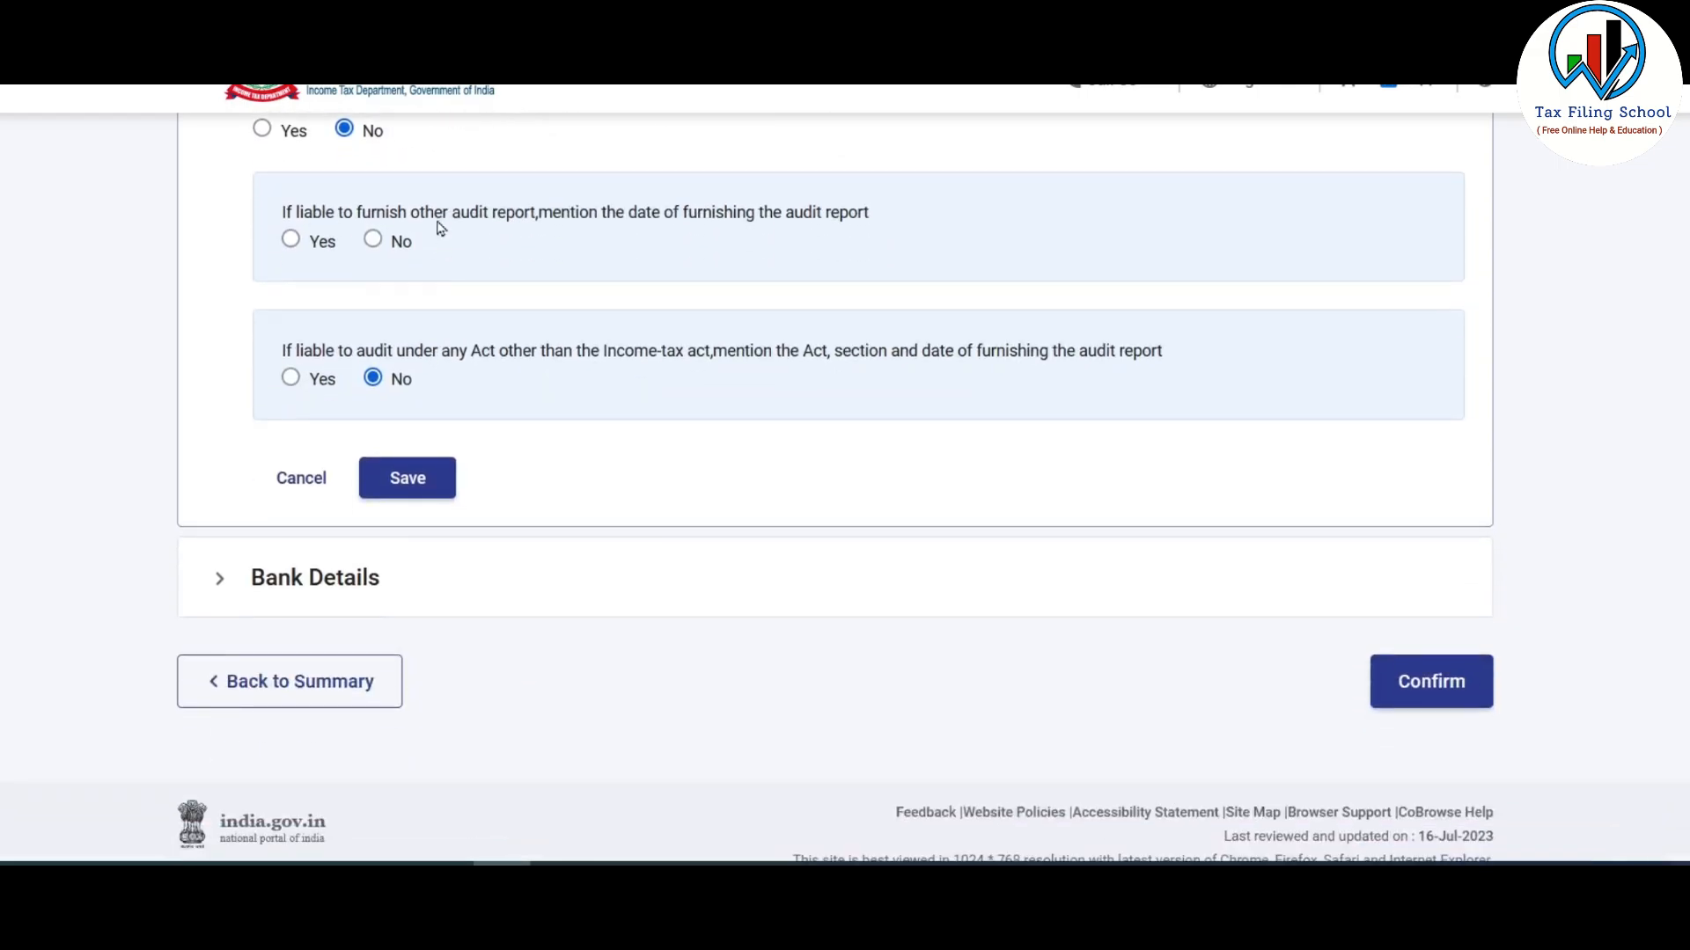
{"action": "scroll", "coordinate": [440, 227], "scroll_direction": "up", "scroll_amount": 1}
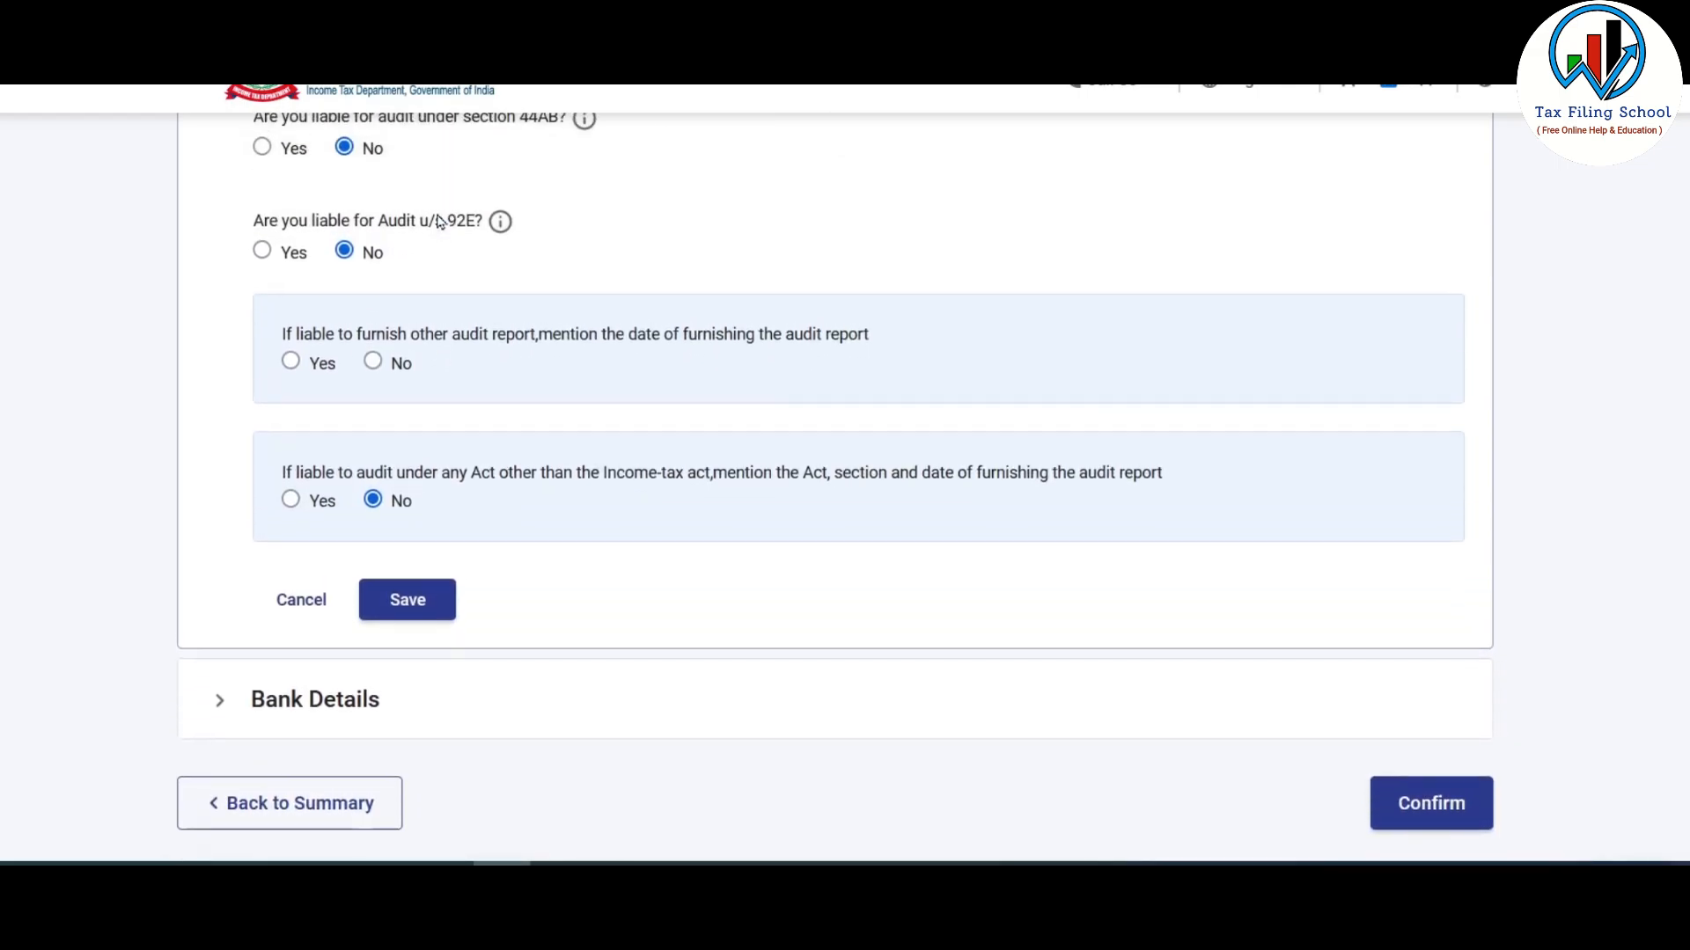
{"action": "left_click", "coordinate": [373, 364]}
{"action": "scroll", "coordinate": [422, 414], "scroll_direction": "down", "scroll_amount": 2}
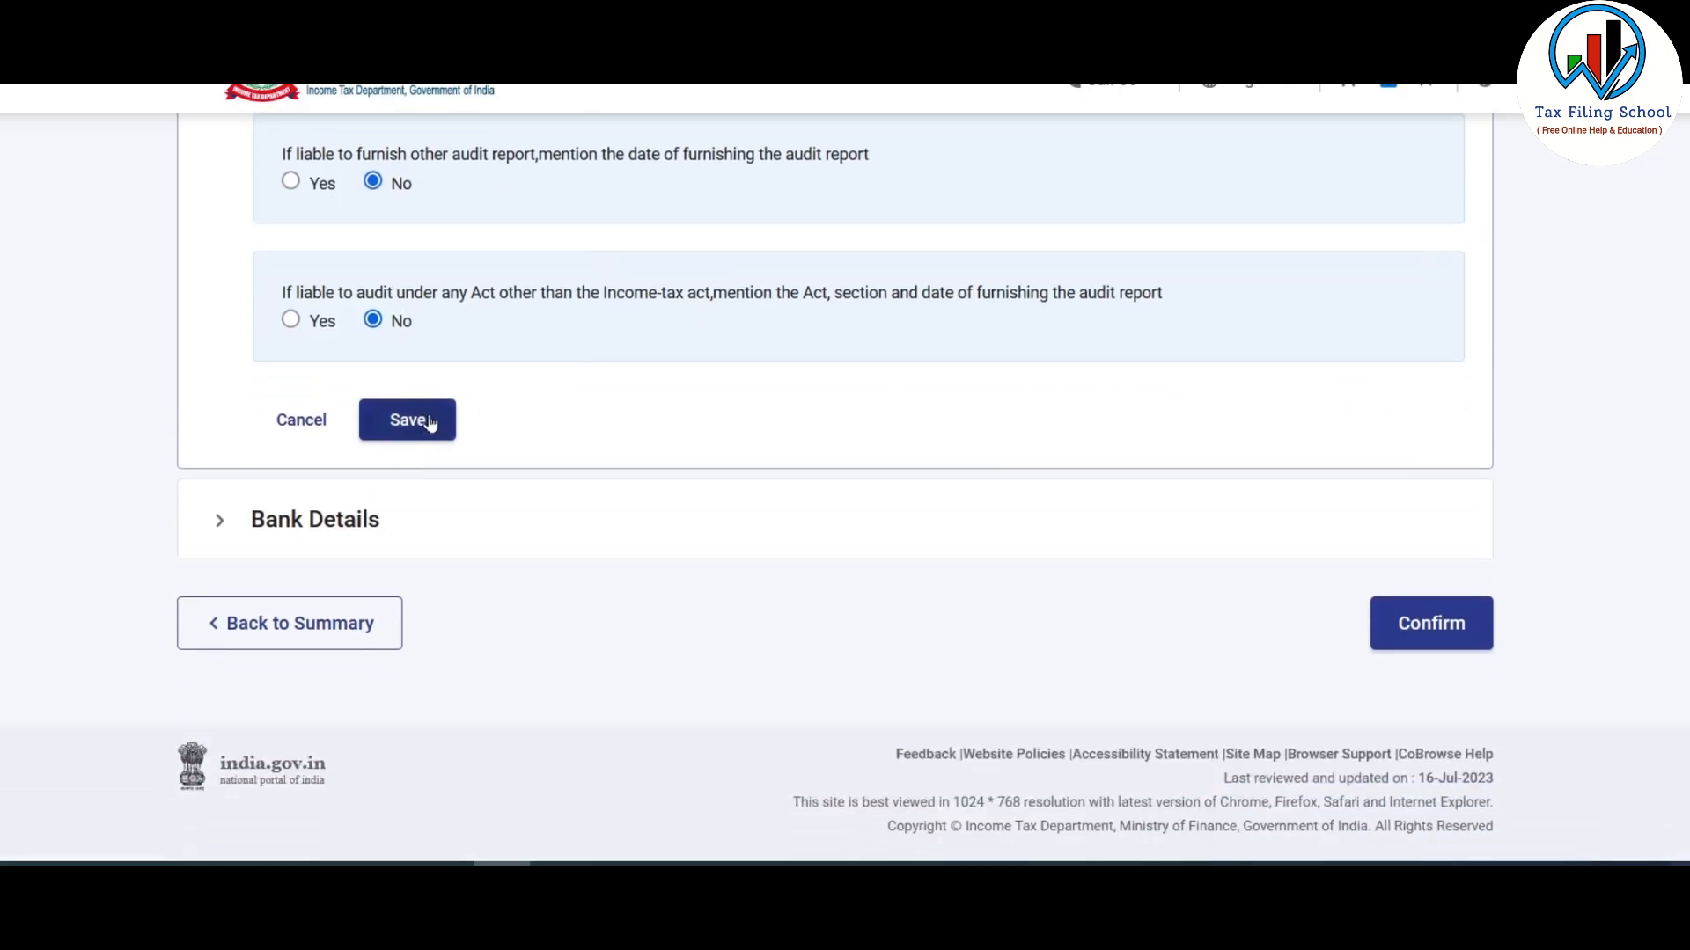
{"action": "left_click", "coordinate": [430, 424]}
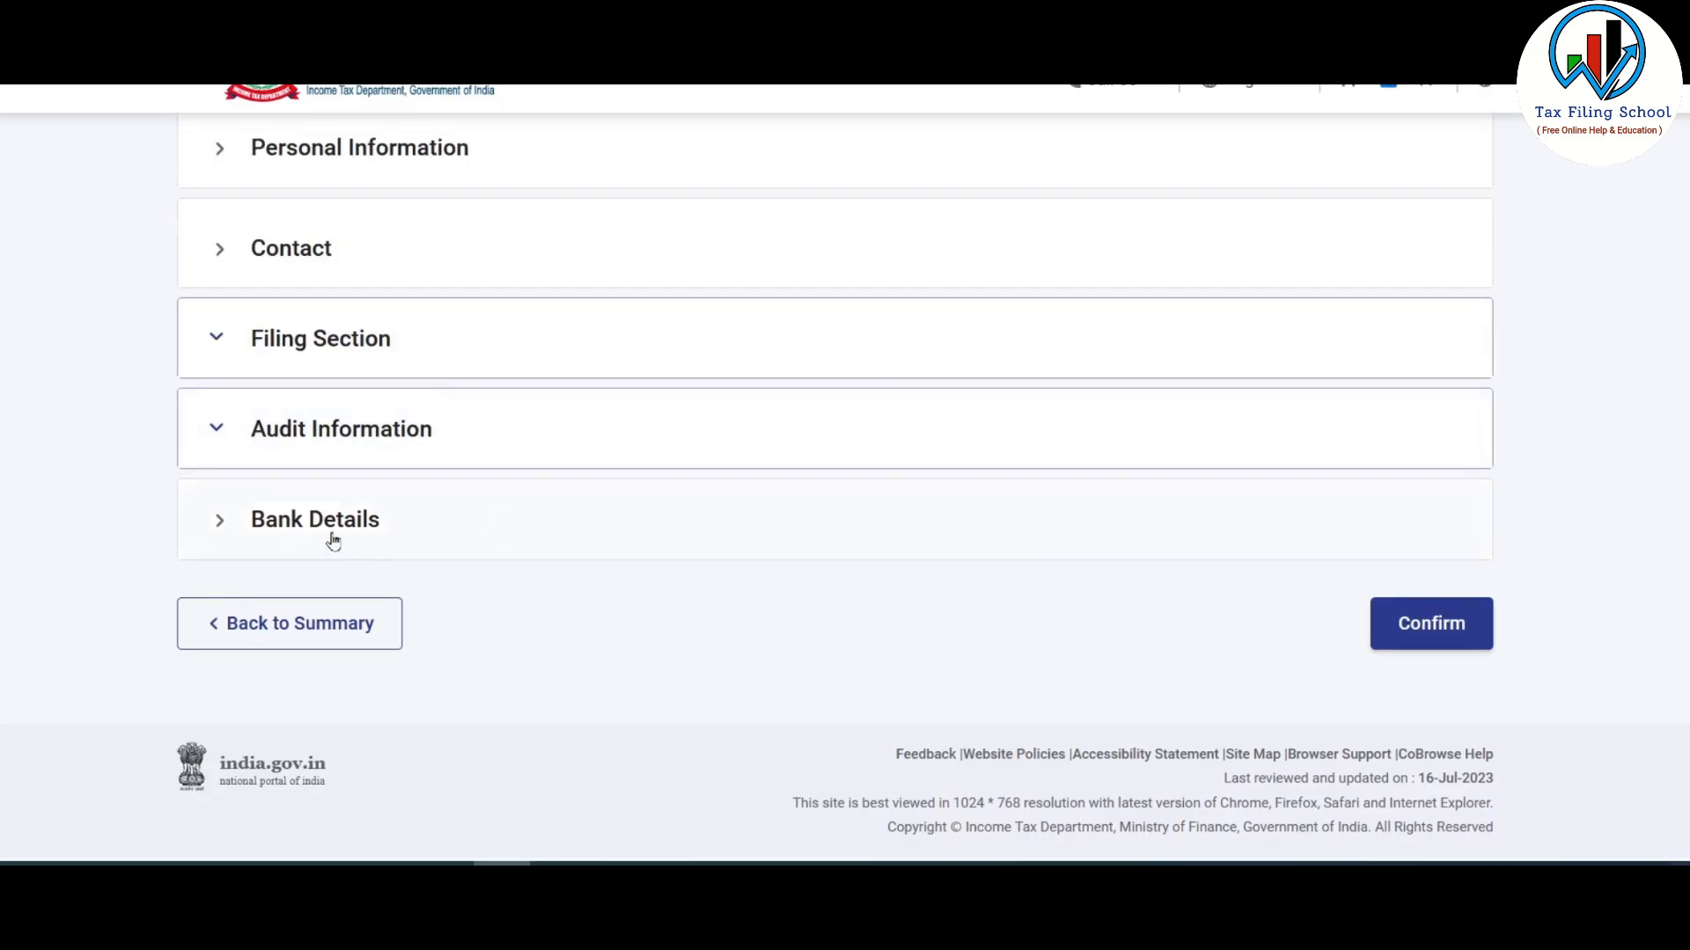
- Check the nominated refund account under Bank Details and confirm Part A - General
{"action": "left_click", "coordinate": [396, 517]}
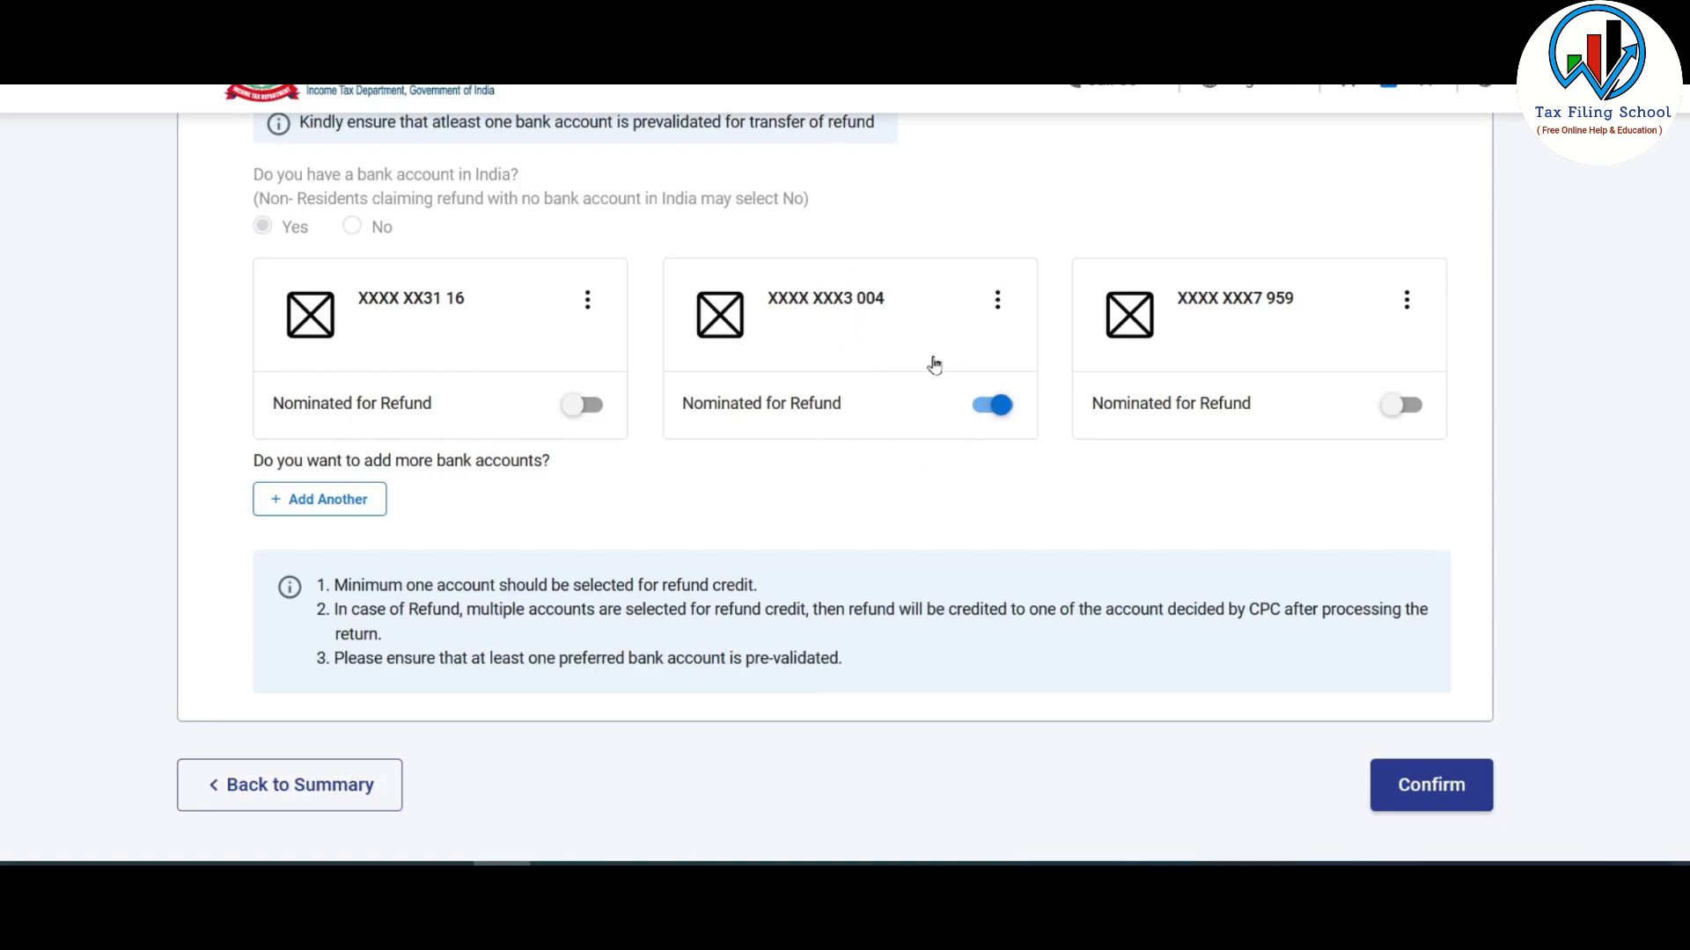
{"action": "scroll", "coordinate": [985, 461], "scroll_direction": "down", "scroll_amount": 2}
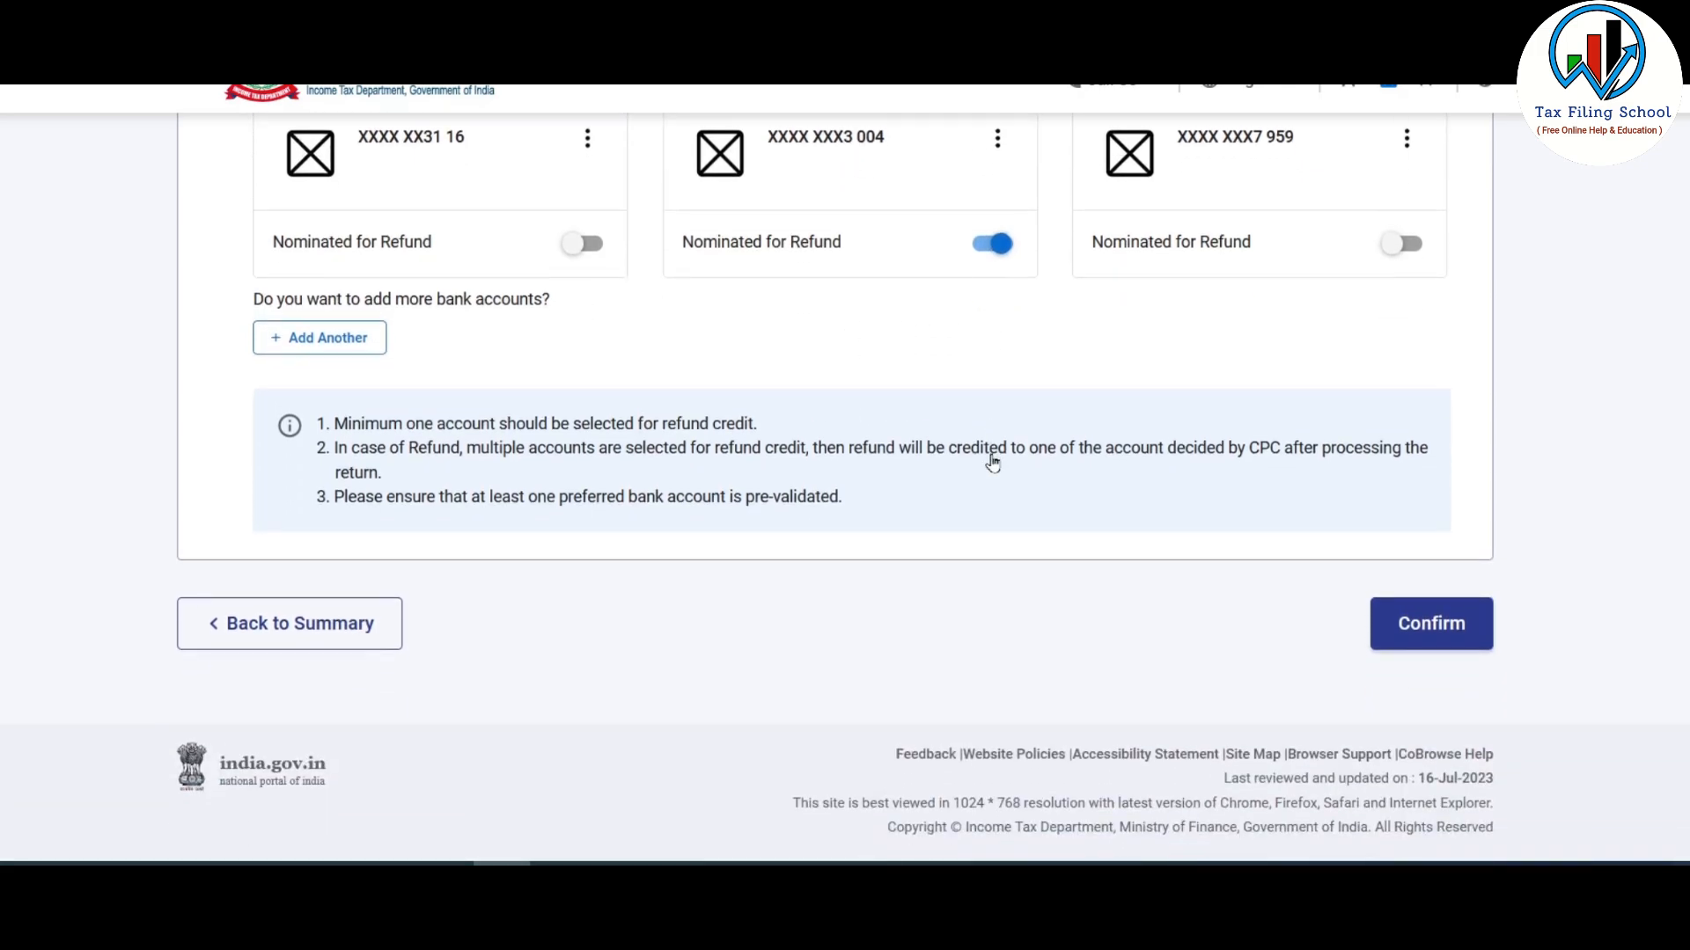
{"action": "left_click", "coordinate": [1437, 637]}
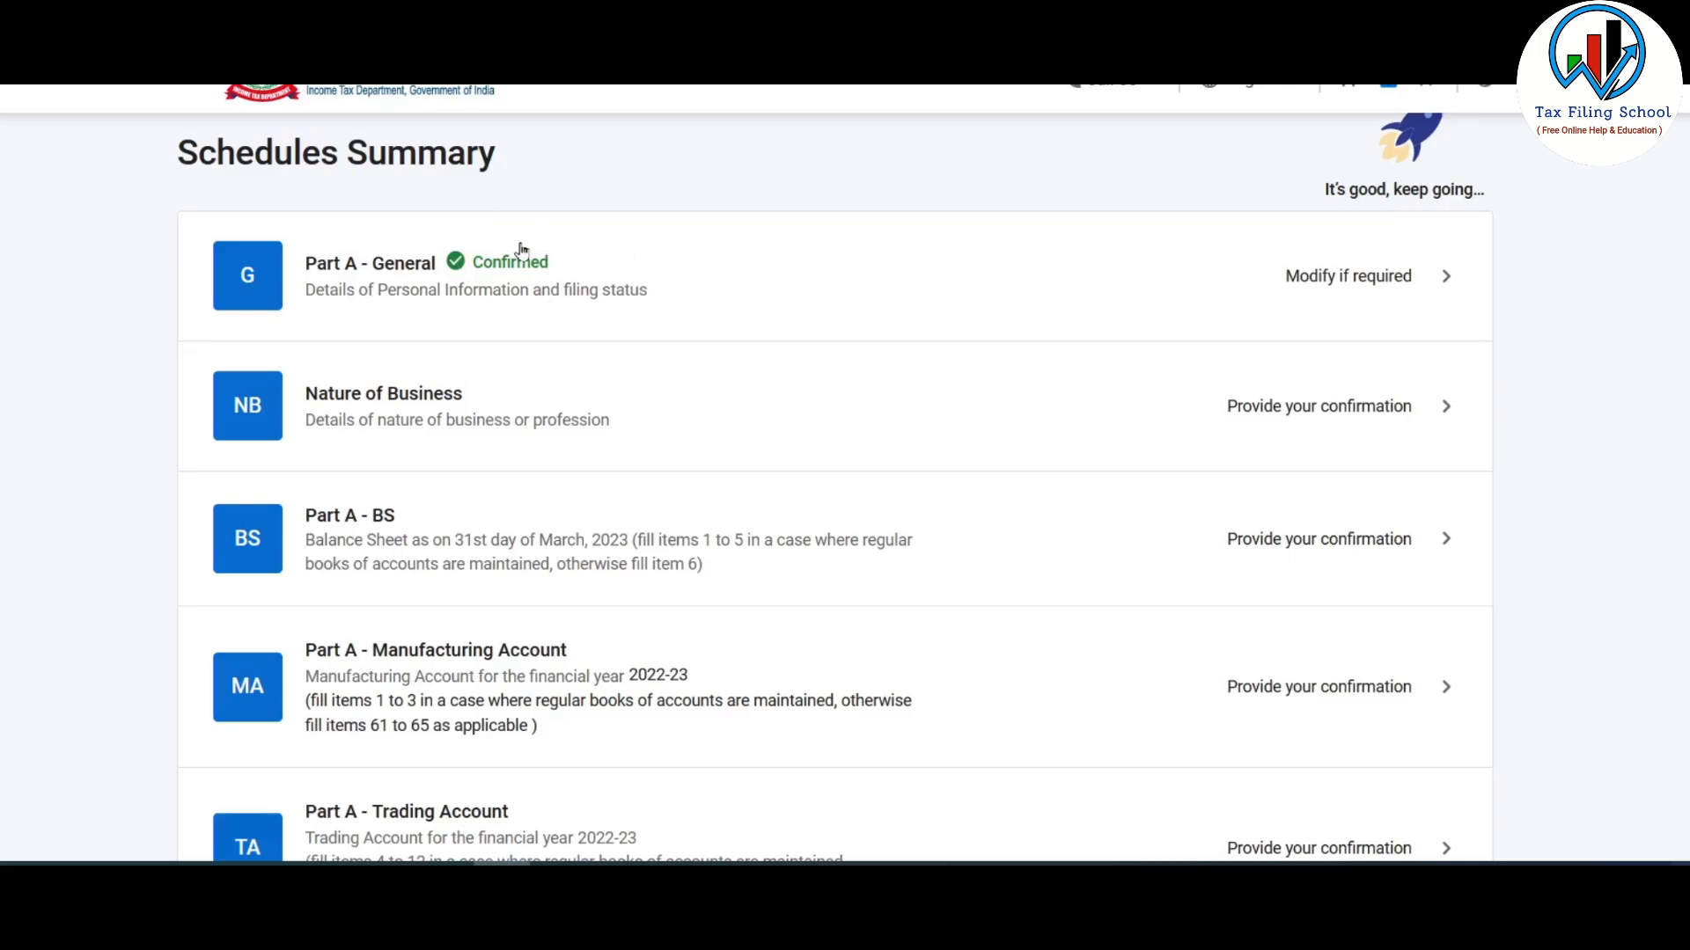
{"action": "scroll", "coordinate": [544, 271], "scroll_direction": "down", "scroll_amount": 1}
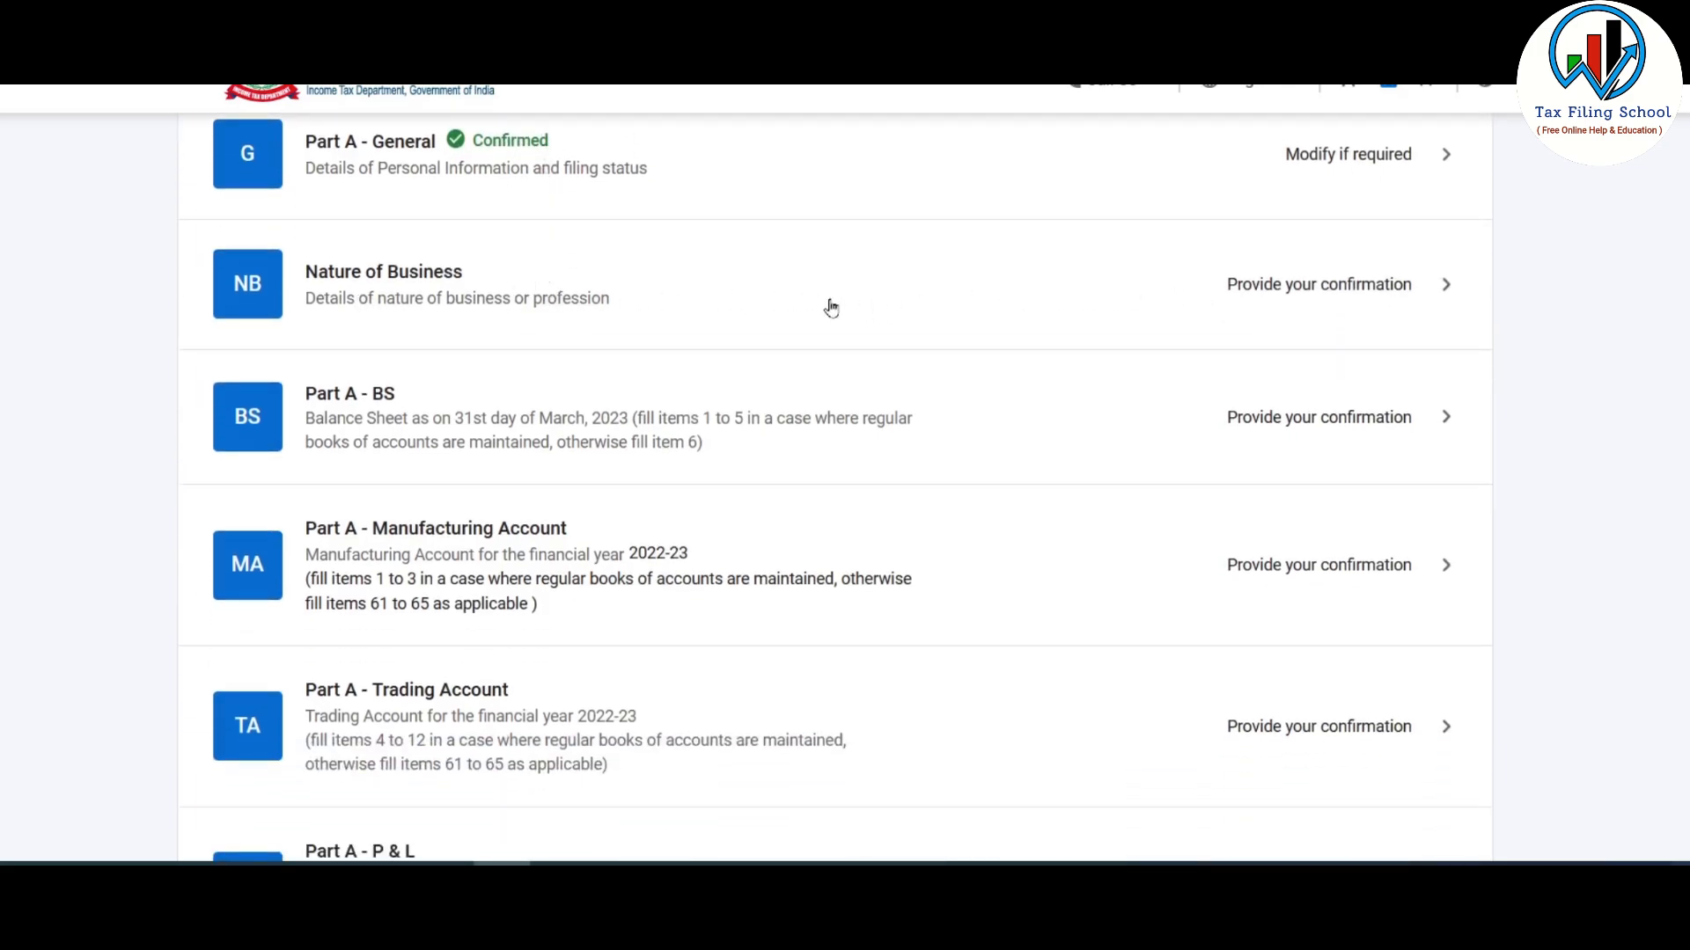
- Add business code 21008 - Other services n.e.c. with description 'Crypto trading and Investment'
{"action": "left_click", "coordinate": [882, 300]}
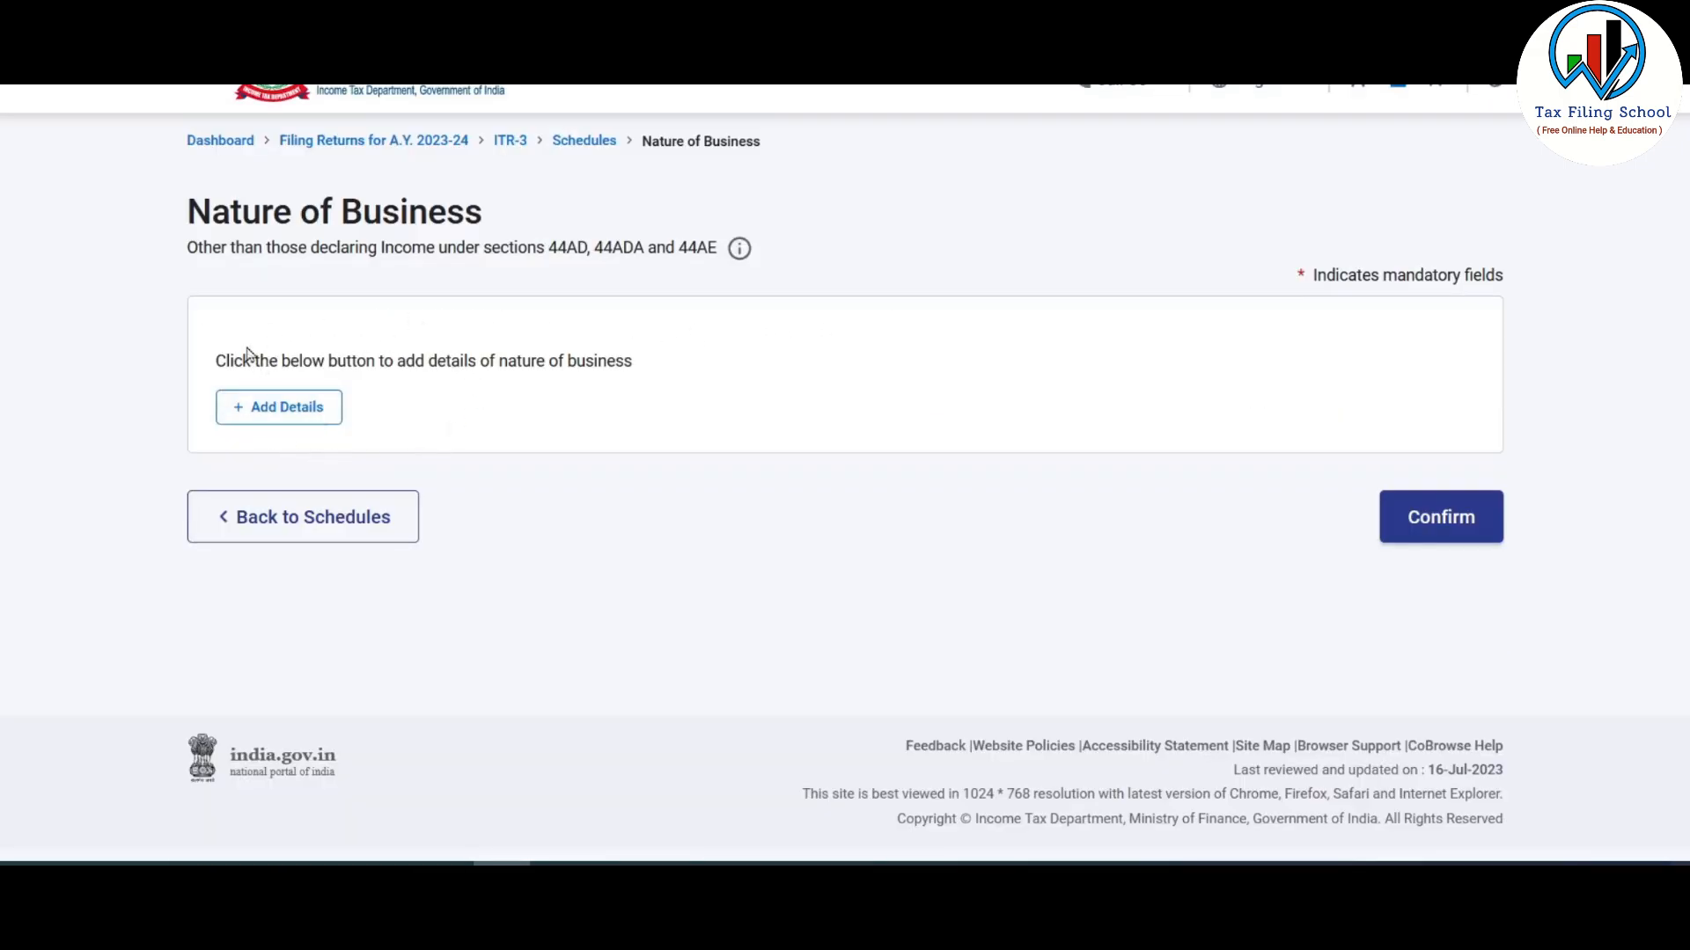
{"action": "left_click", "coordinate": [307, 413]}
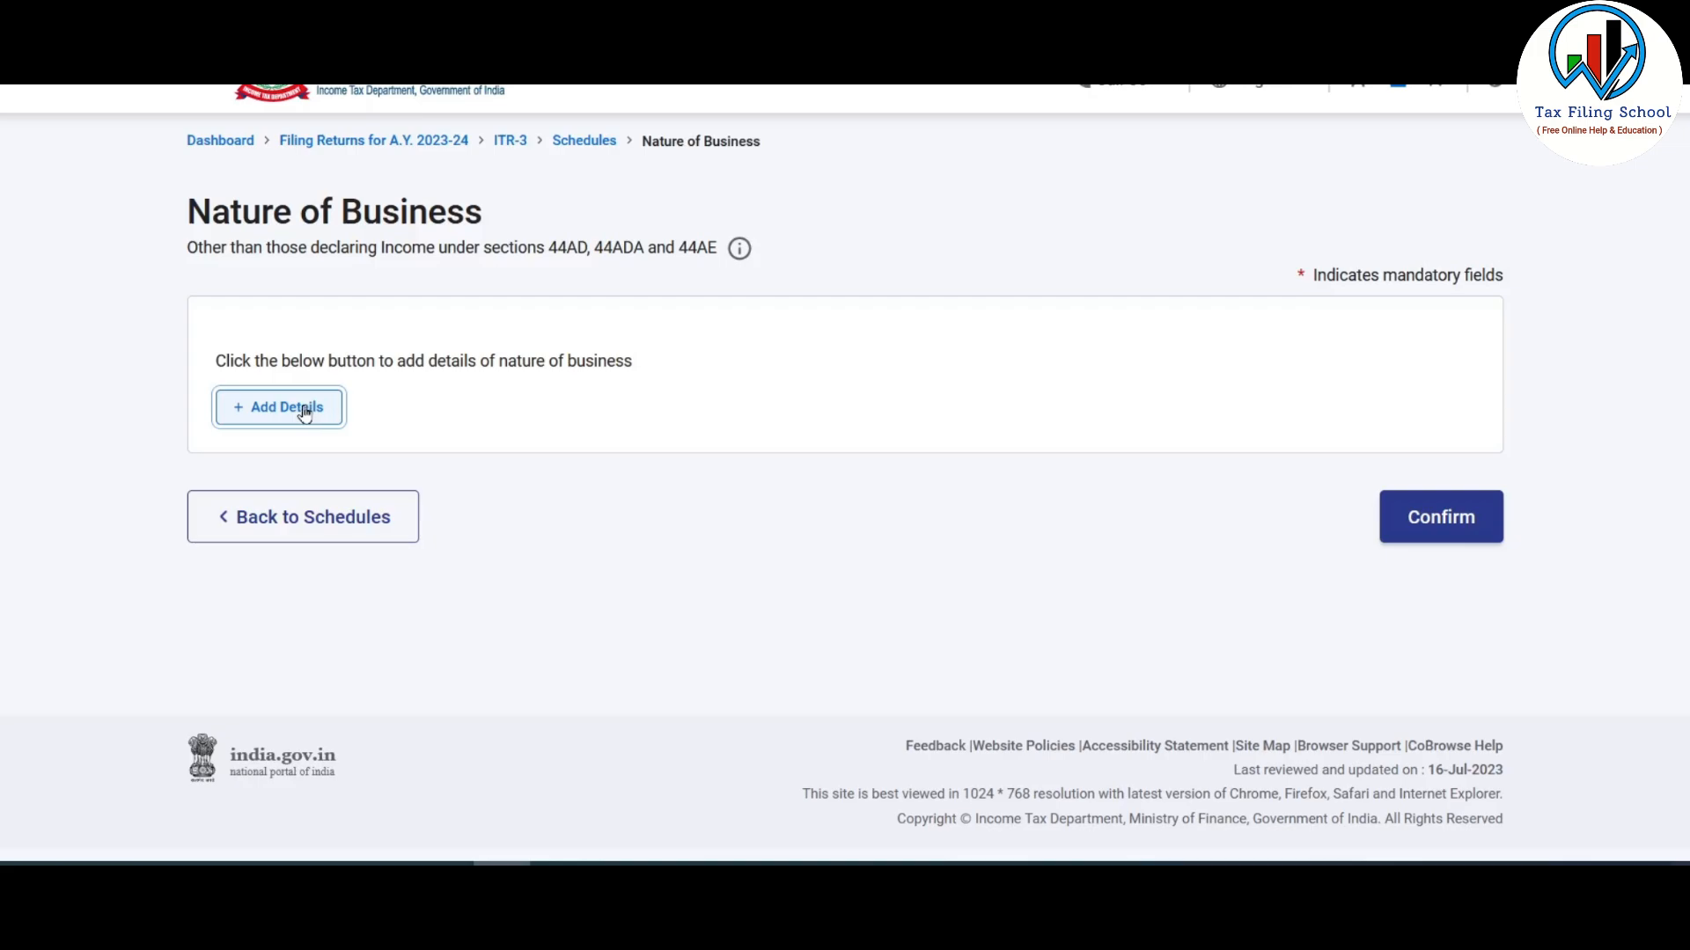
{"action": "left_click", "coordinate": [454, 387]}
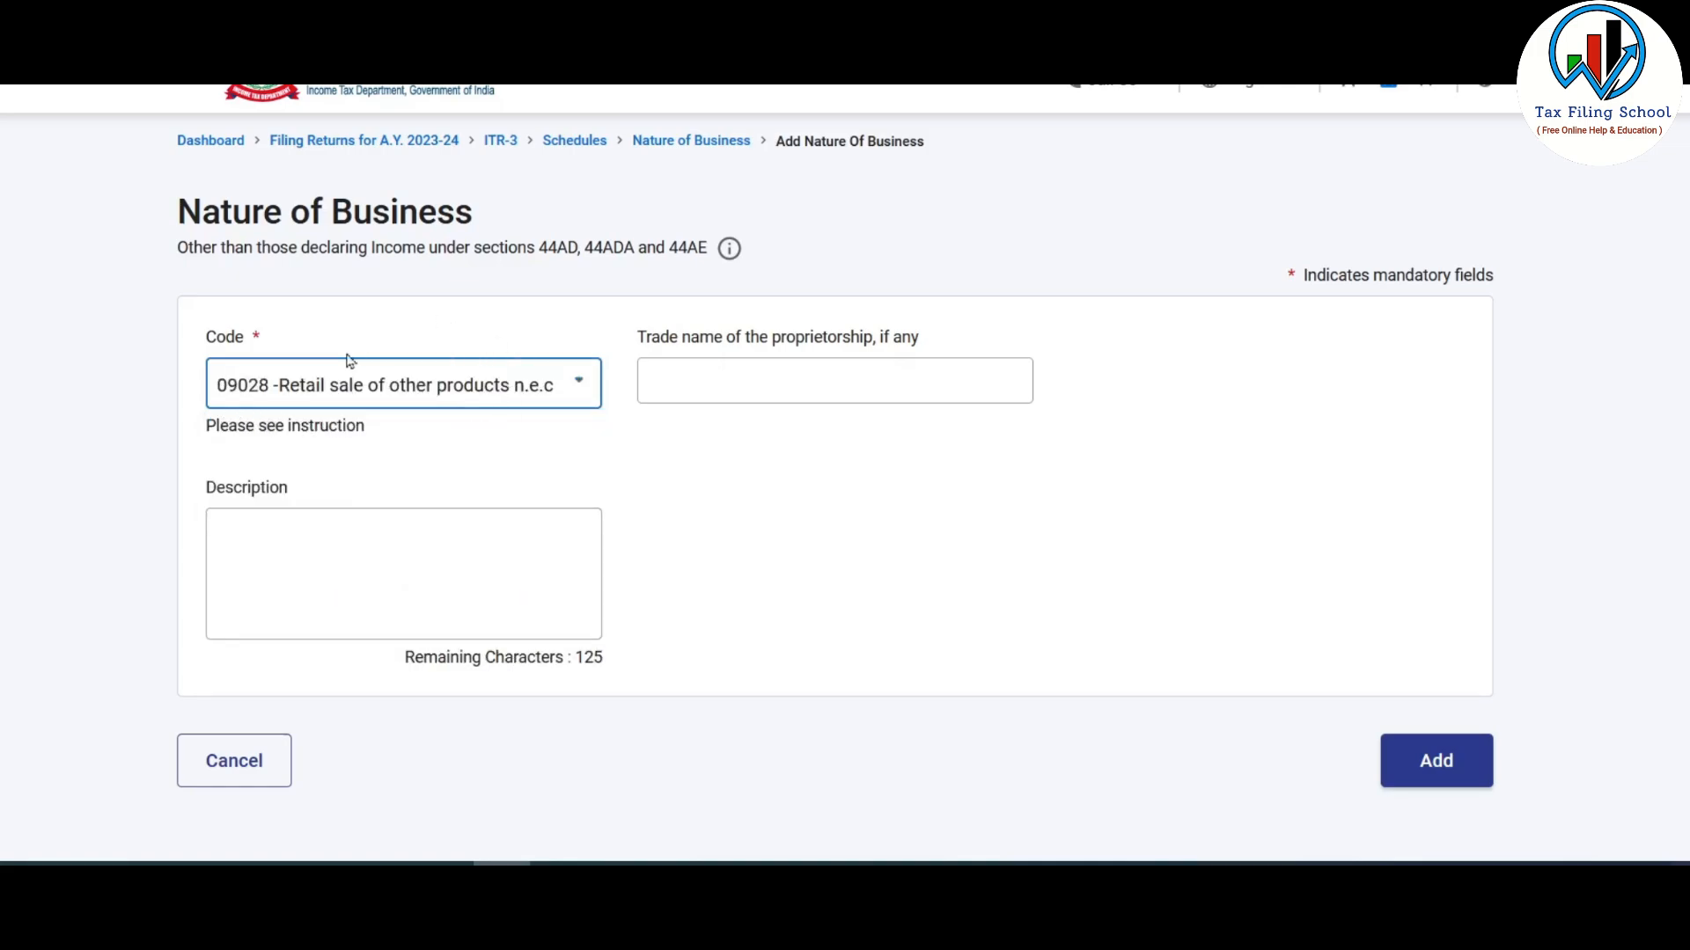
{"action": "left_click", "coordinate": [565, 398]}
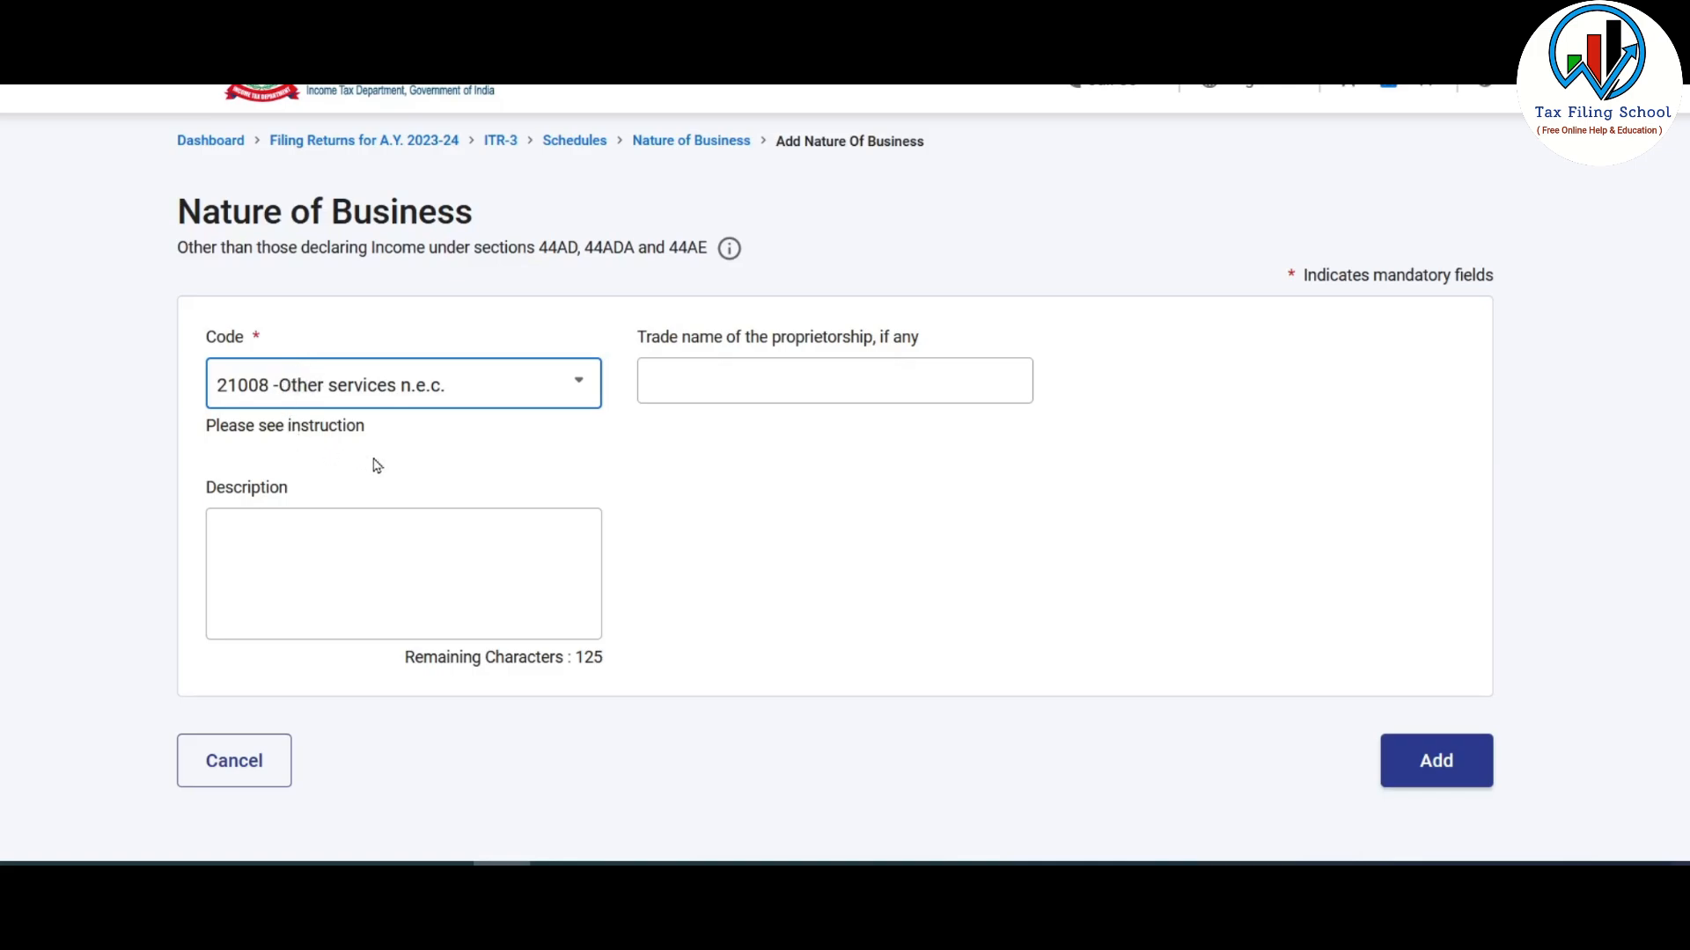
{"action": "left_click", "coordinate": [830, 384]}
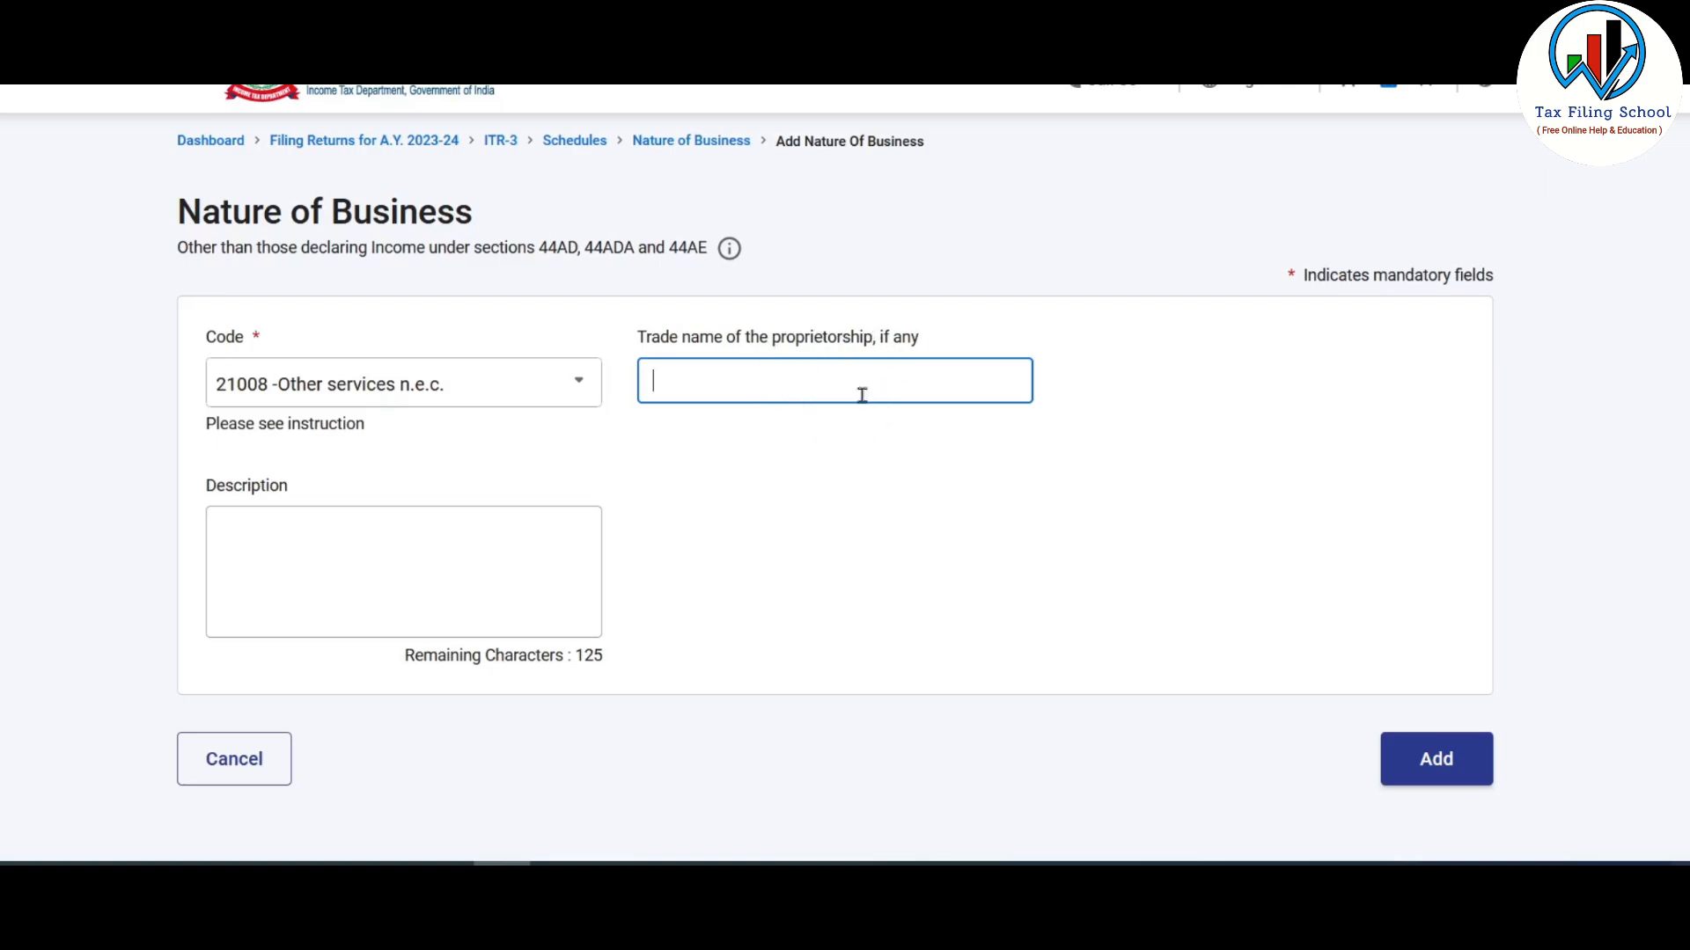
{"action": "left_click", "coordinate": [289, 540]}
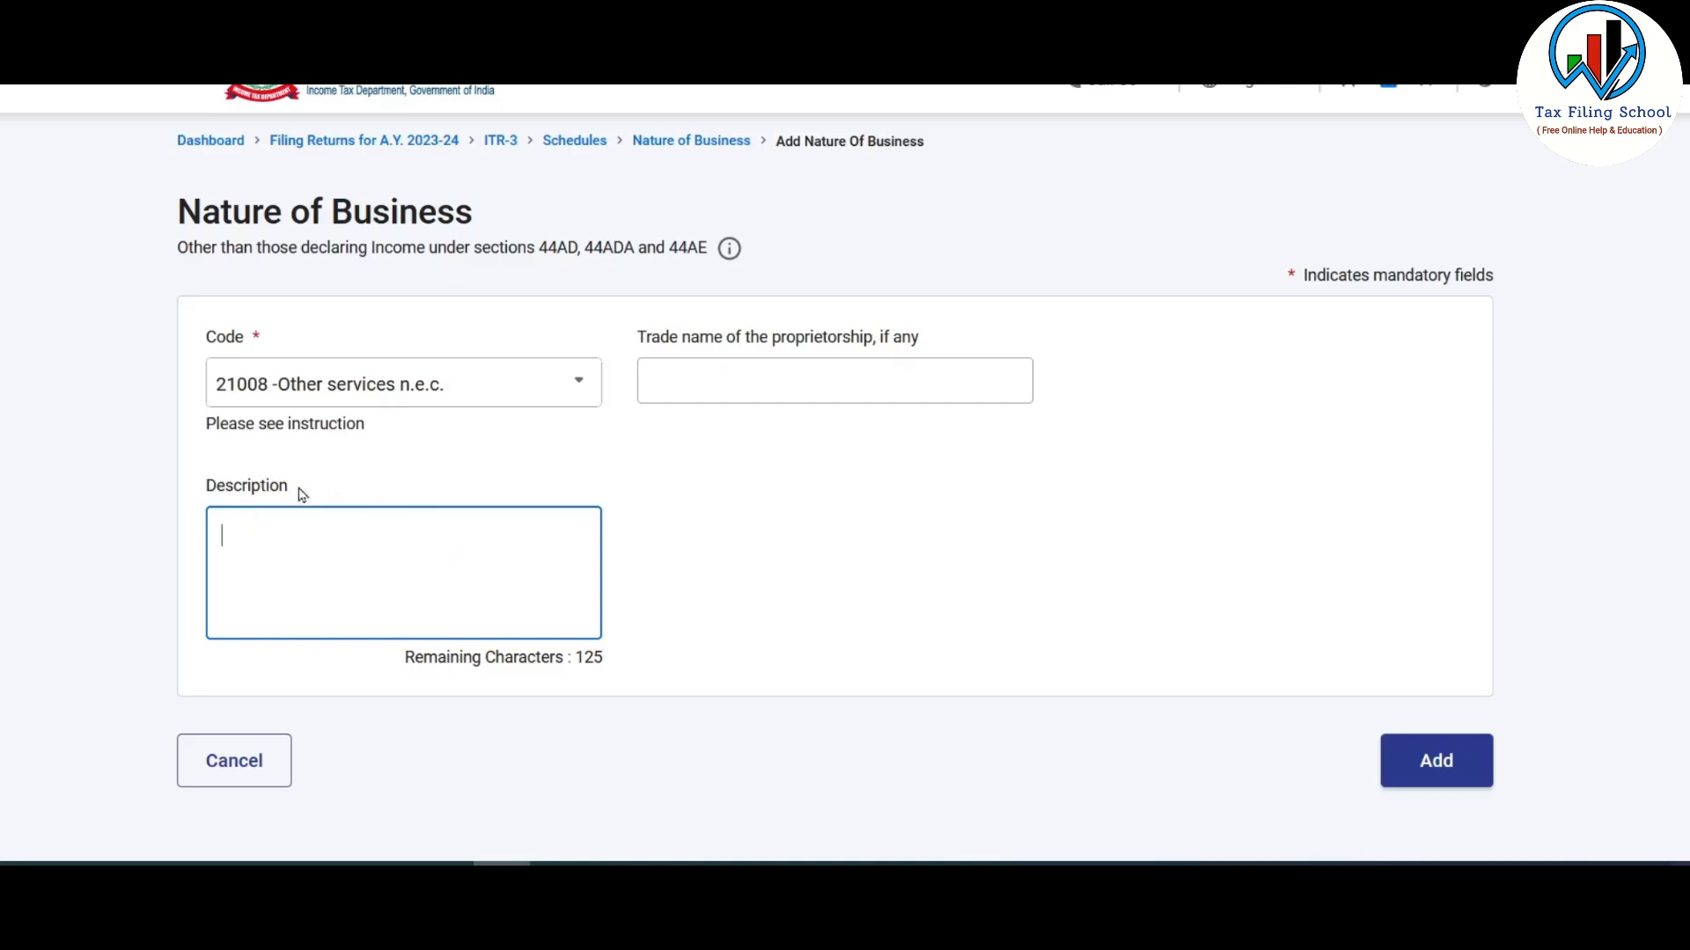
{"action": "type", "text": "Crypto trading and Investment"}
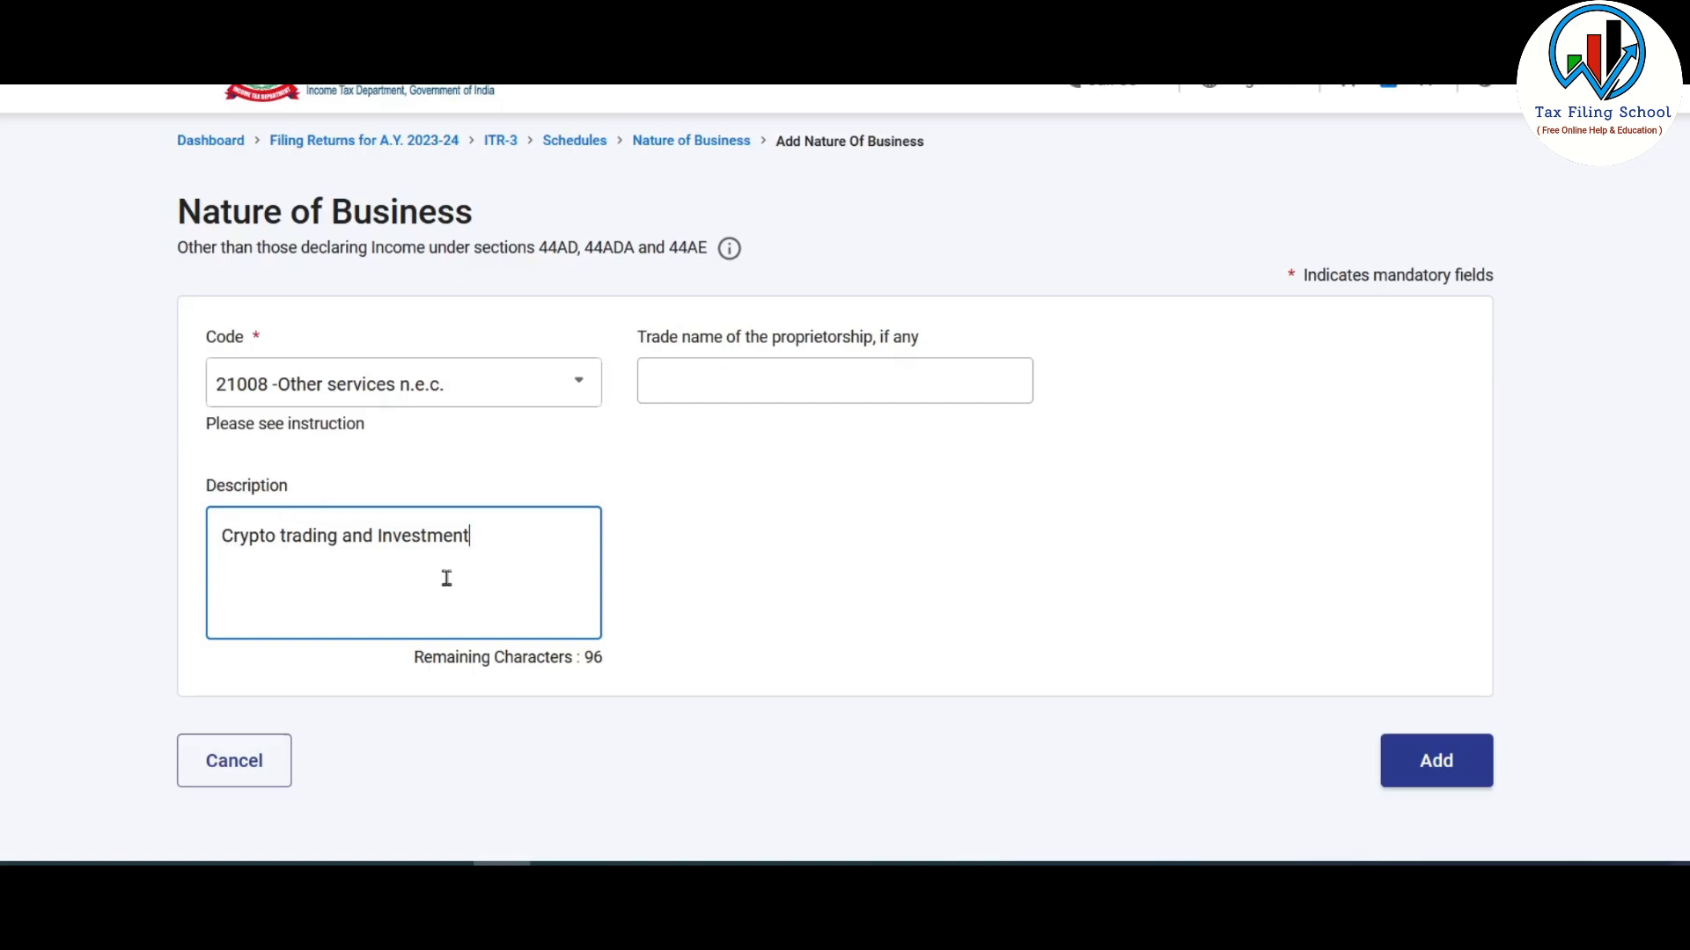
{"action": "left_click", "coordinate": [1437, 763]}
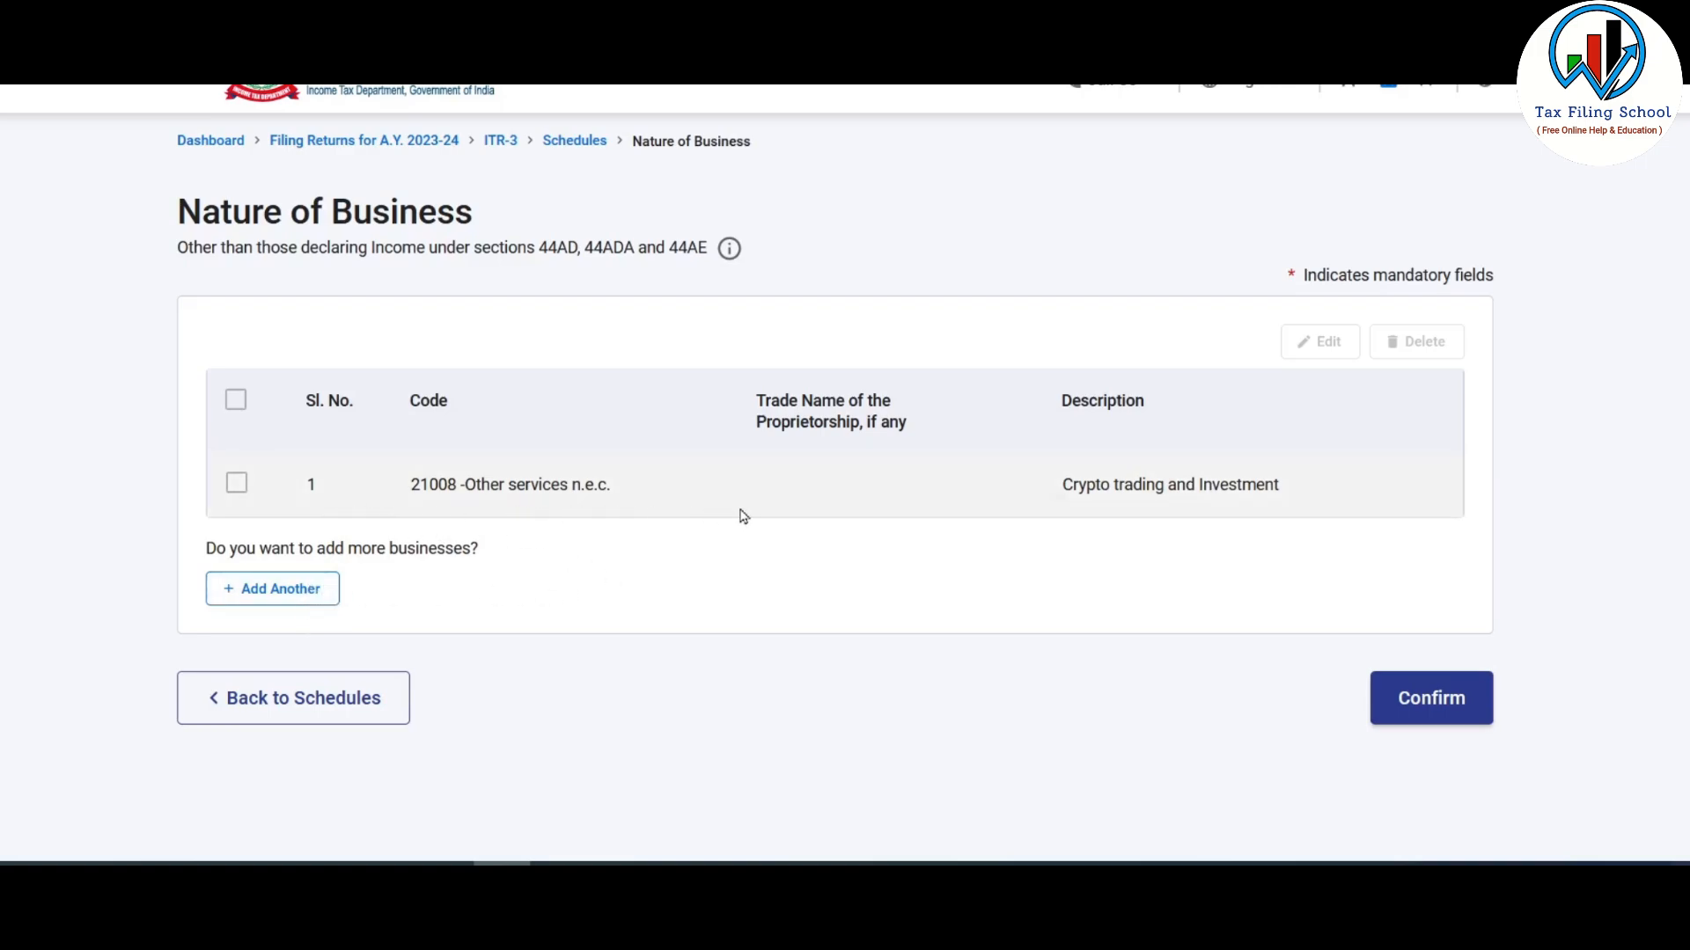
- Confirm the Nature of Business schedule and scroll the Schedules Summary
{"action": "left_click", "coordinate": [1430, 718]}
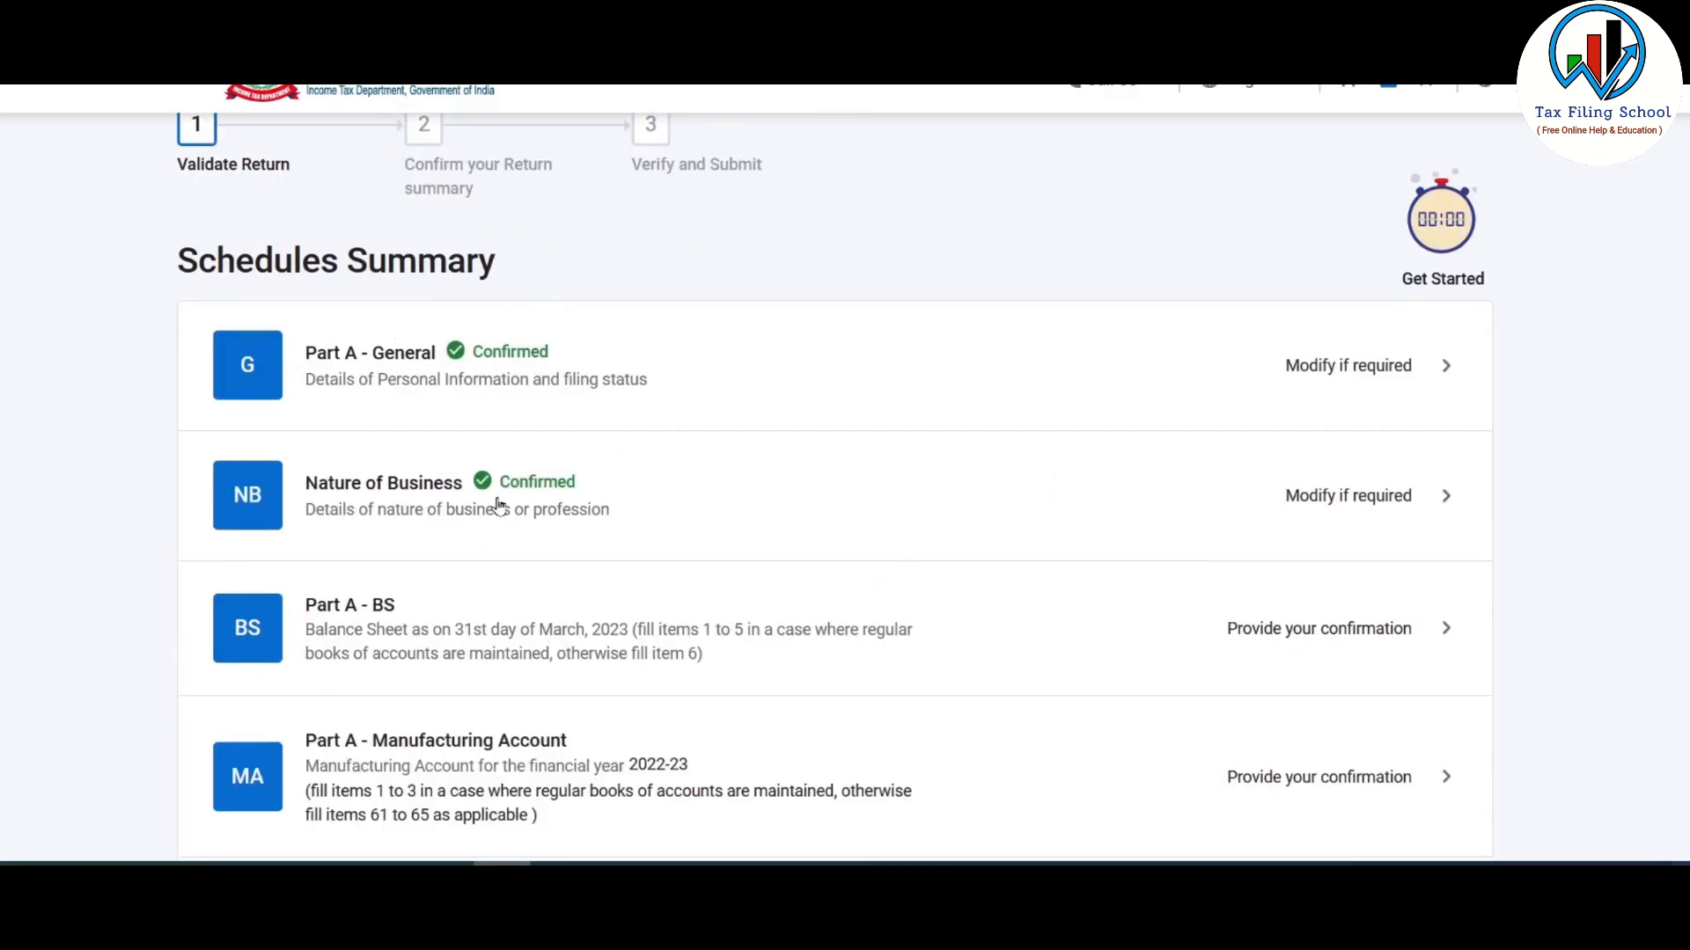
{"action": "scroll", "coordinate": [969, 461], "scroll_direction": "down", "scroll_amount": 3}
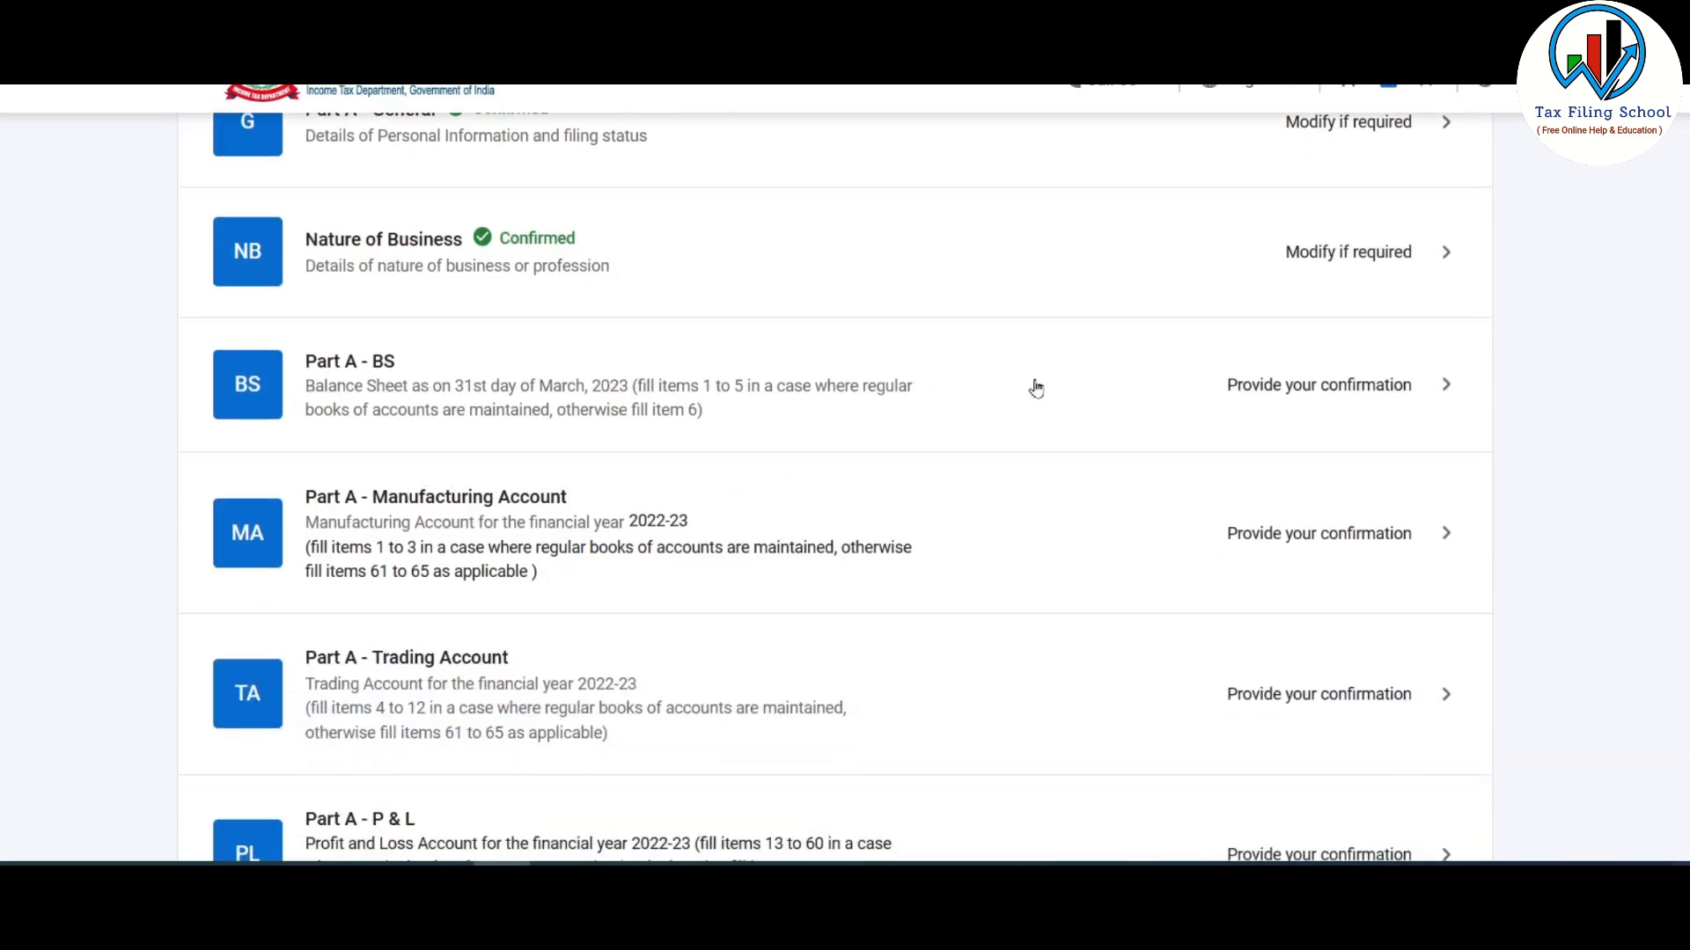
{"action": "scroll", "coordinate": [1035, 388], "scroll_direction": "down", "scroll_amount": 2}
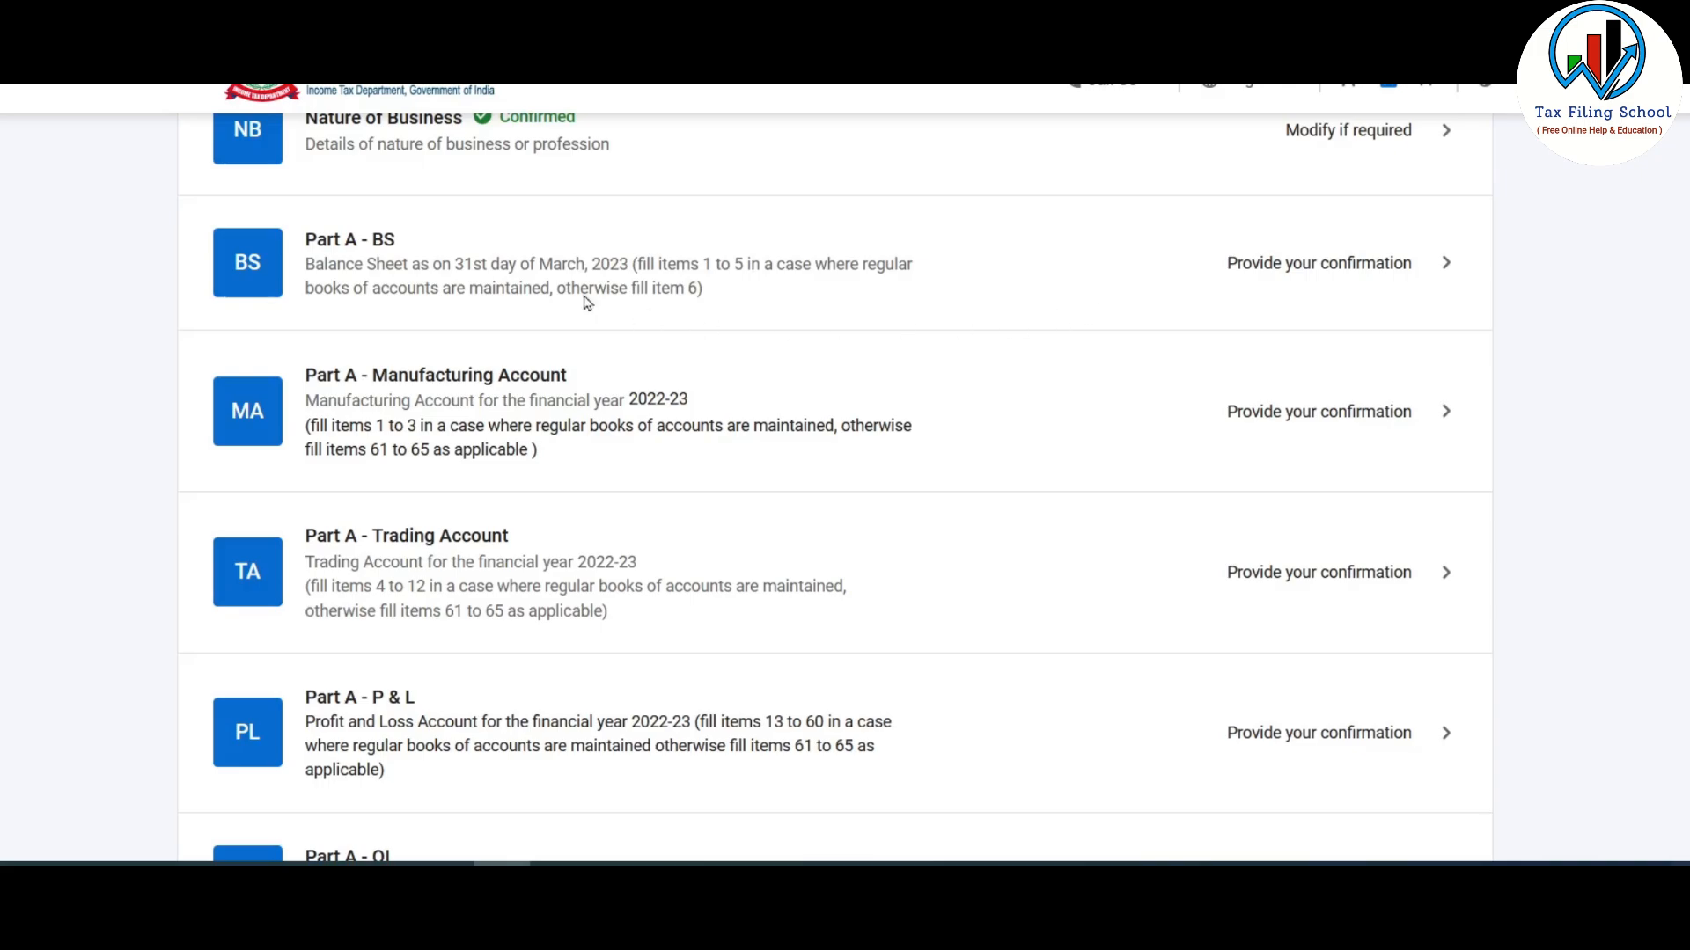
{"action": "scroll", "coordinate": [899, 269], "scroll_direction": "down", "scroll_amount": 3}
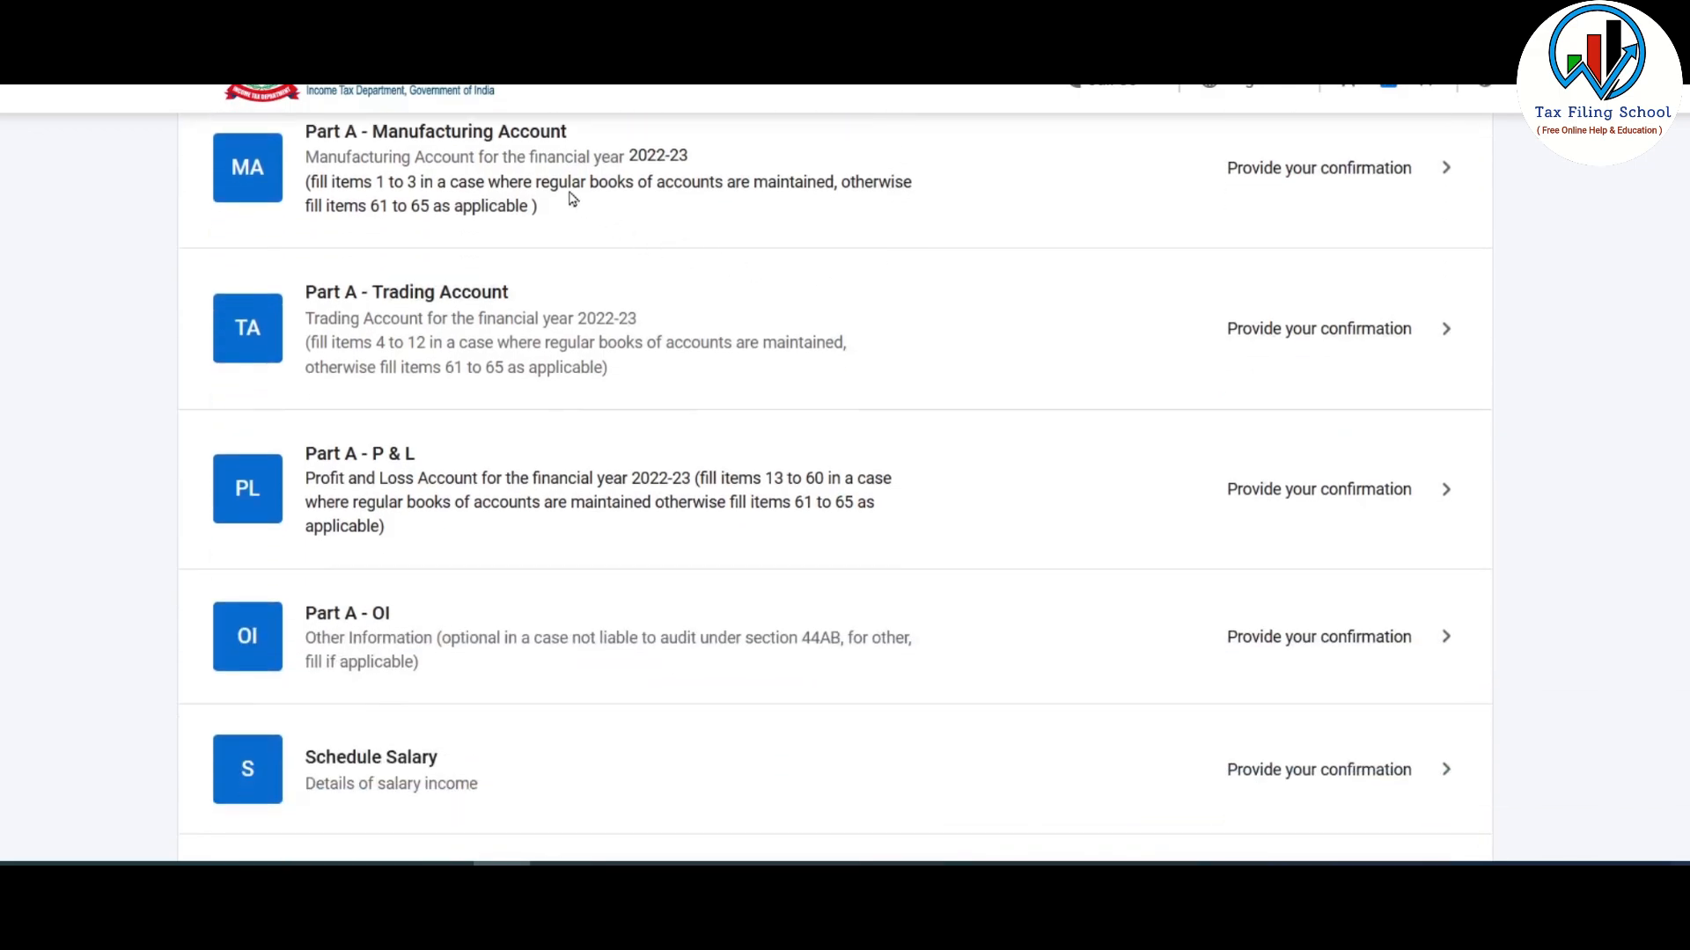
{"action": "scroll", "coordinate": [973, 231], "scroll_direction": "up", "scroll_amount": 4}
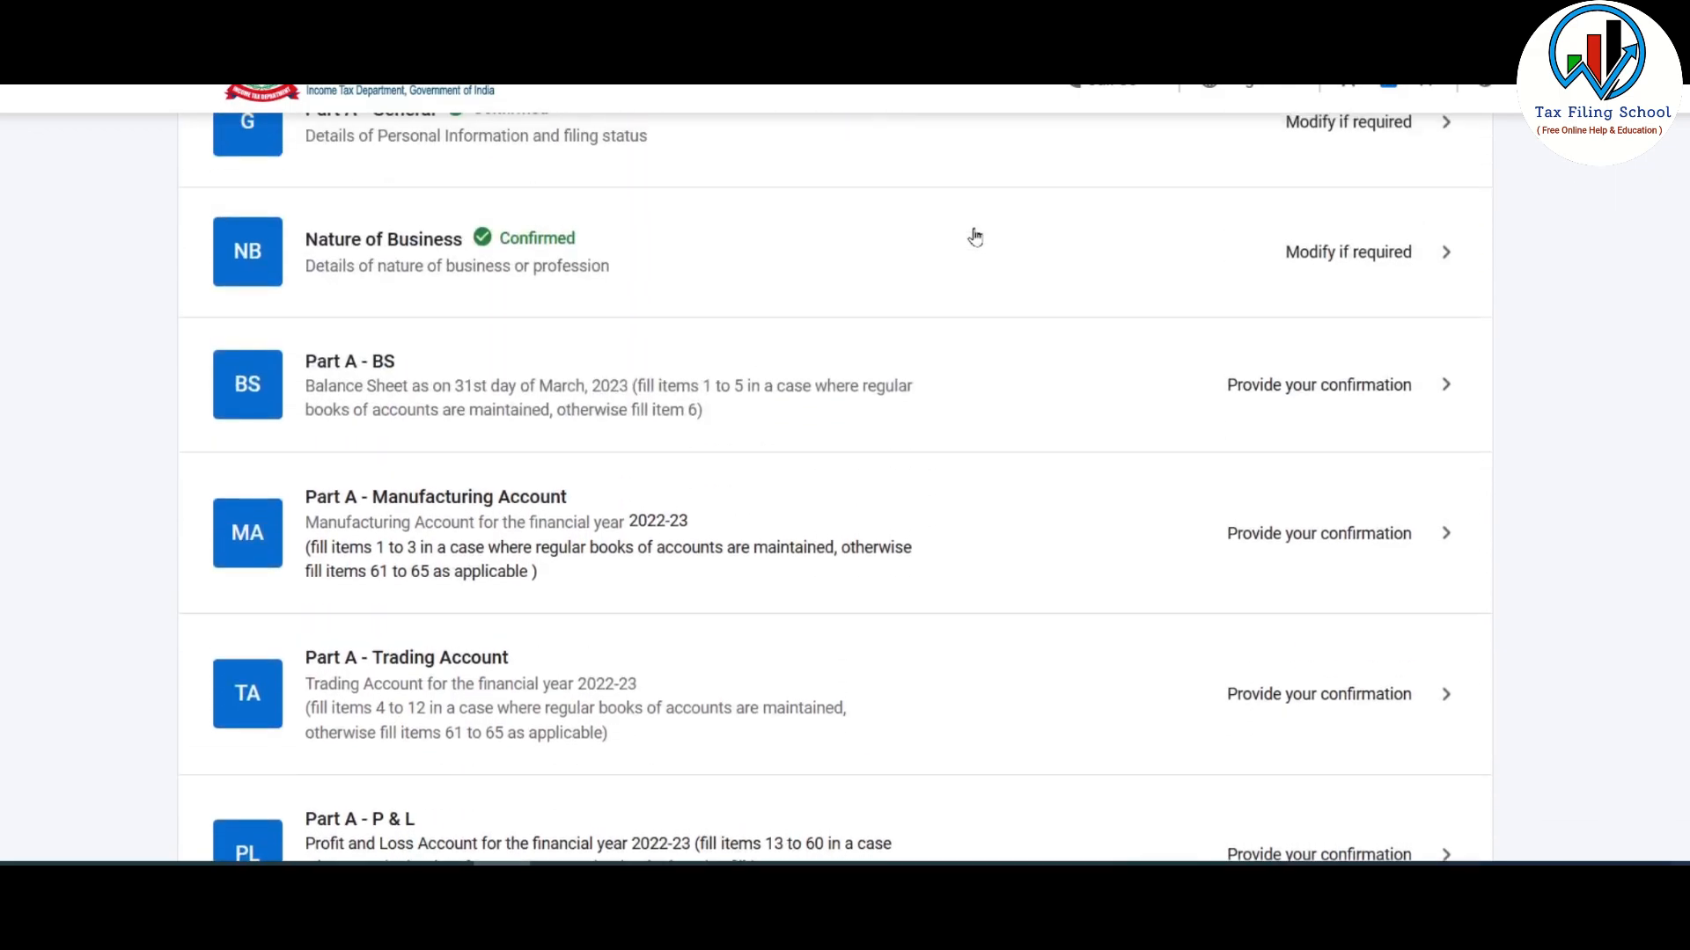
- Confirm the Part A - BS balance sheet schedule and dismiss the audit information notice
{"action": "left_click", "coordinate": [713, 378]}
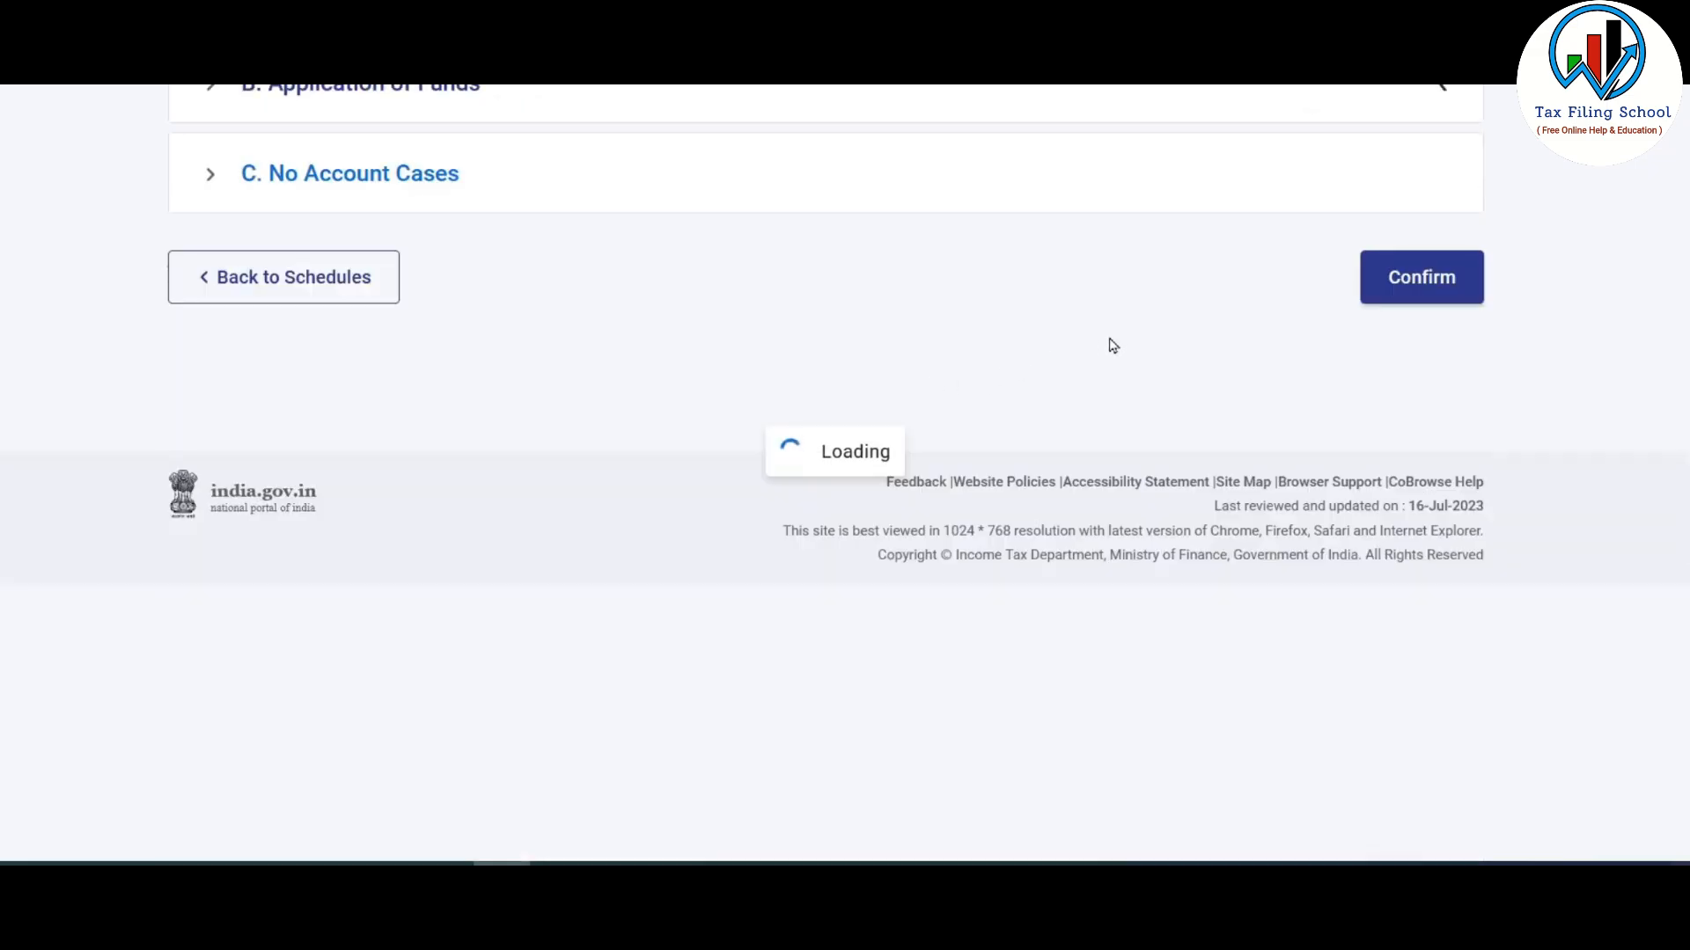
{"action": "scroll", "coordinate": [1396, 515], "scroll_direction": "down", "scroll_amount": 3}
{"action": "left_click", "coordinate": [1451, 556]}
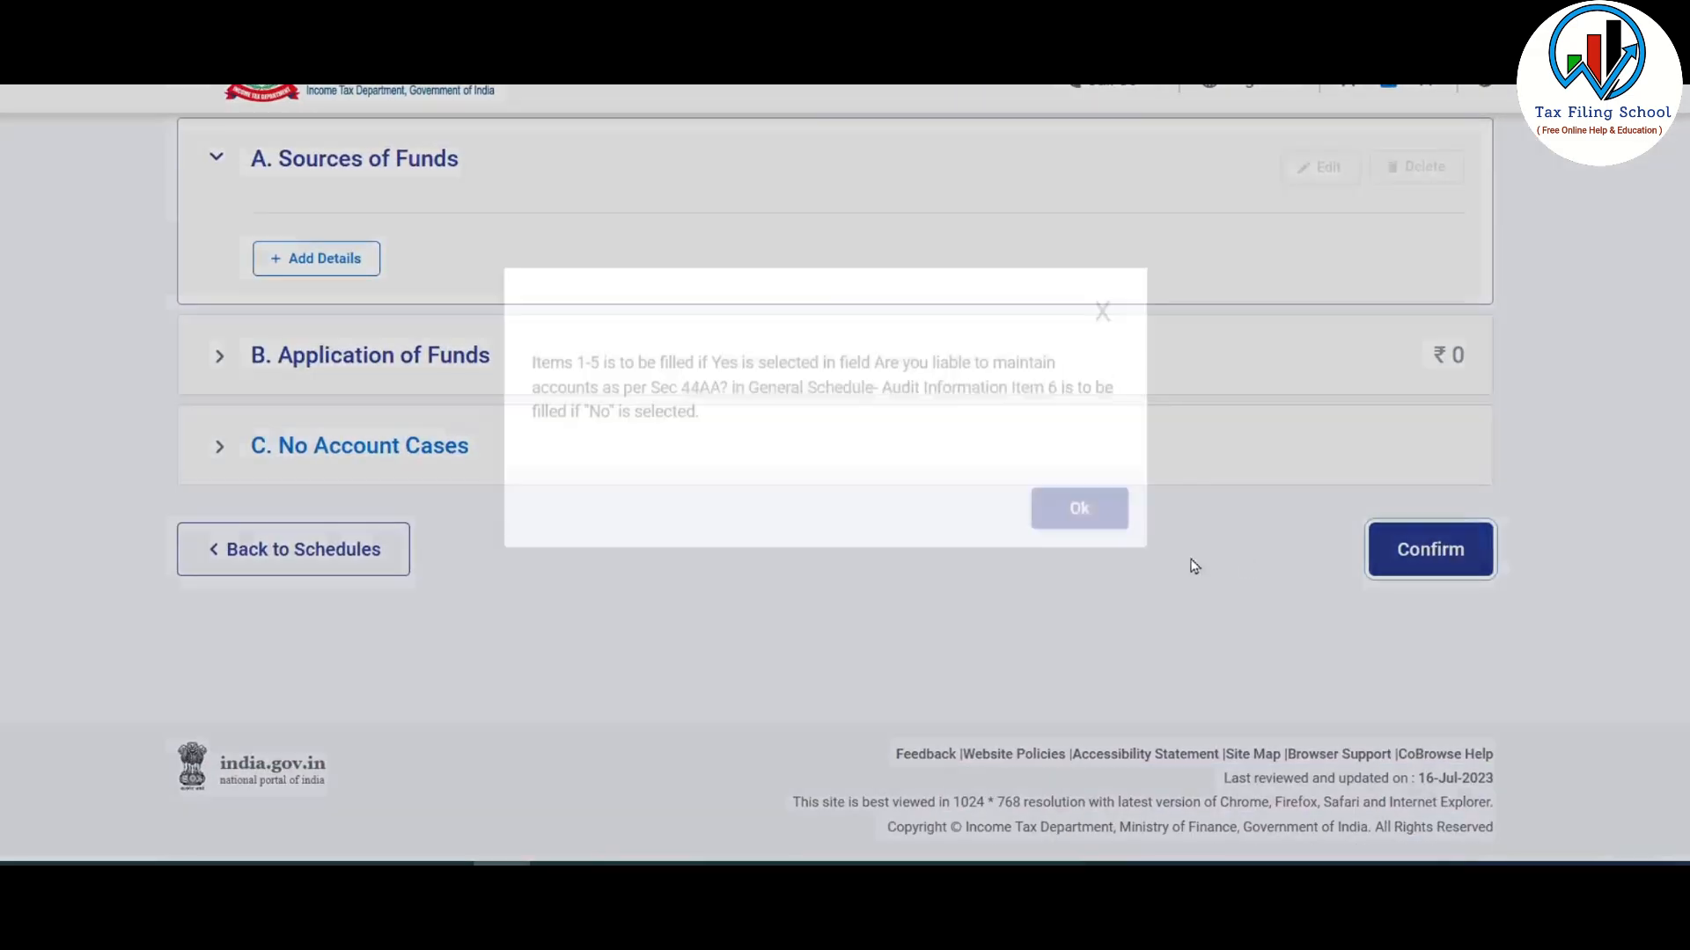
{"action": "left_click", "coordinate": [1079, 555]}
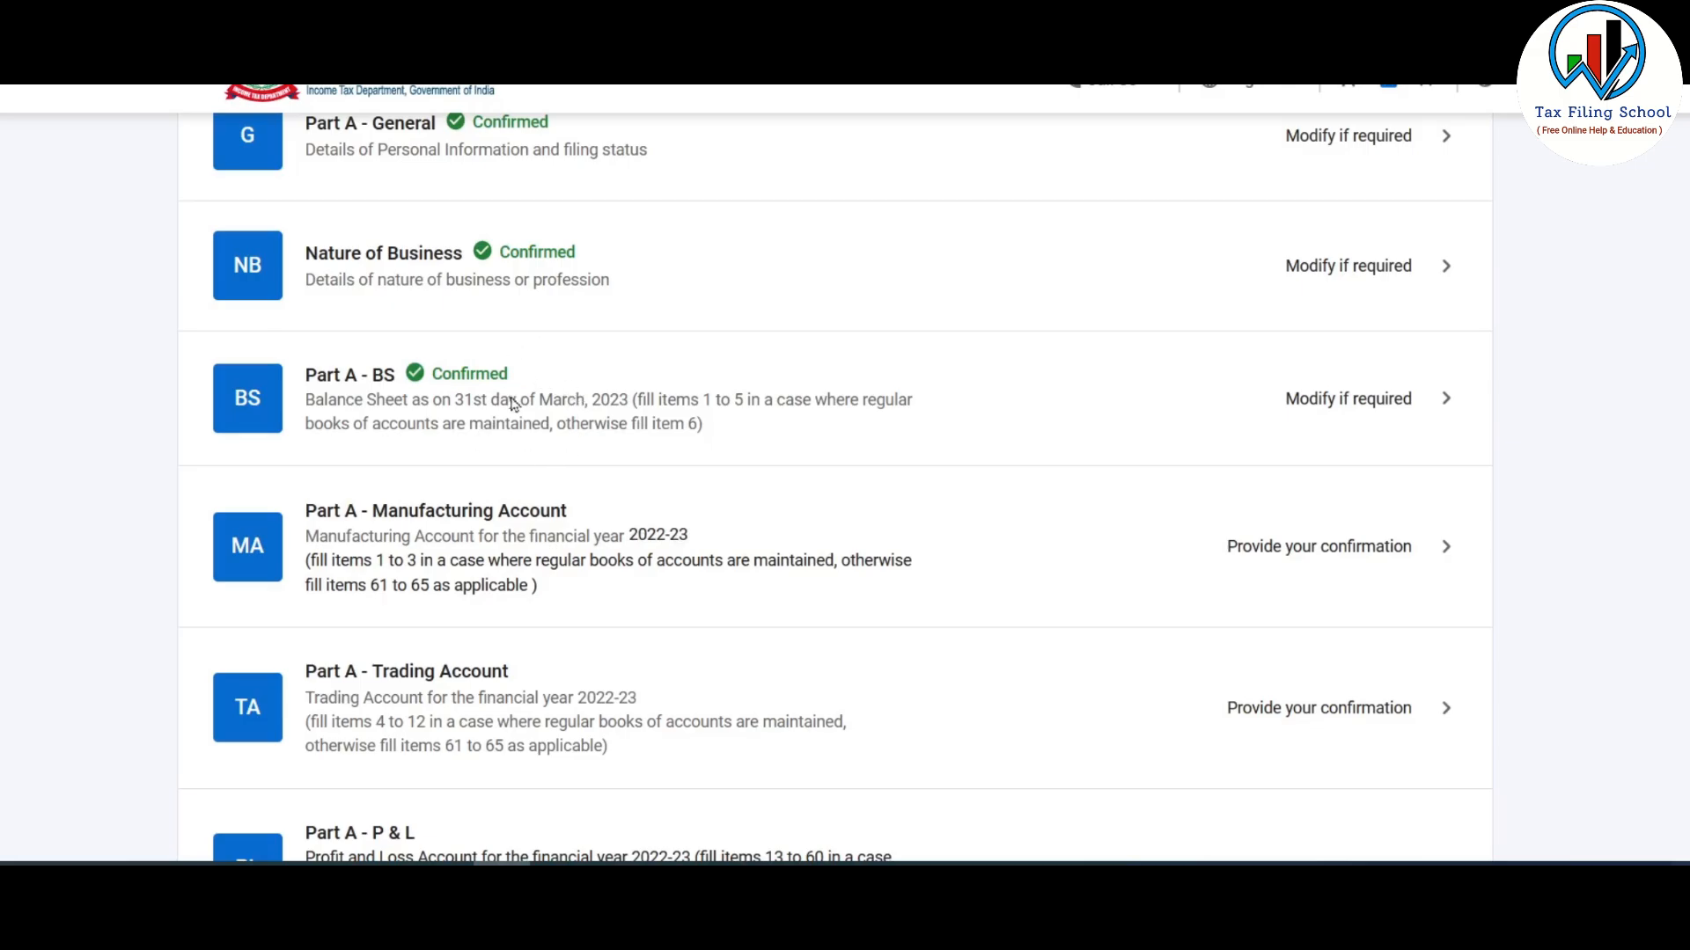
{"action": "scroll", "coordinate": [683, 404], "scroll_direction": "down", "scroll_amount": 12}
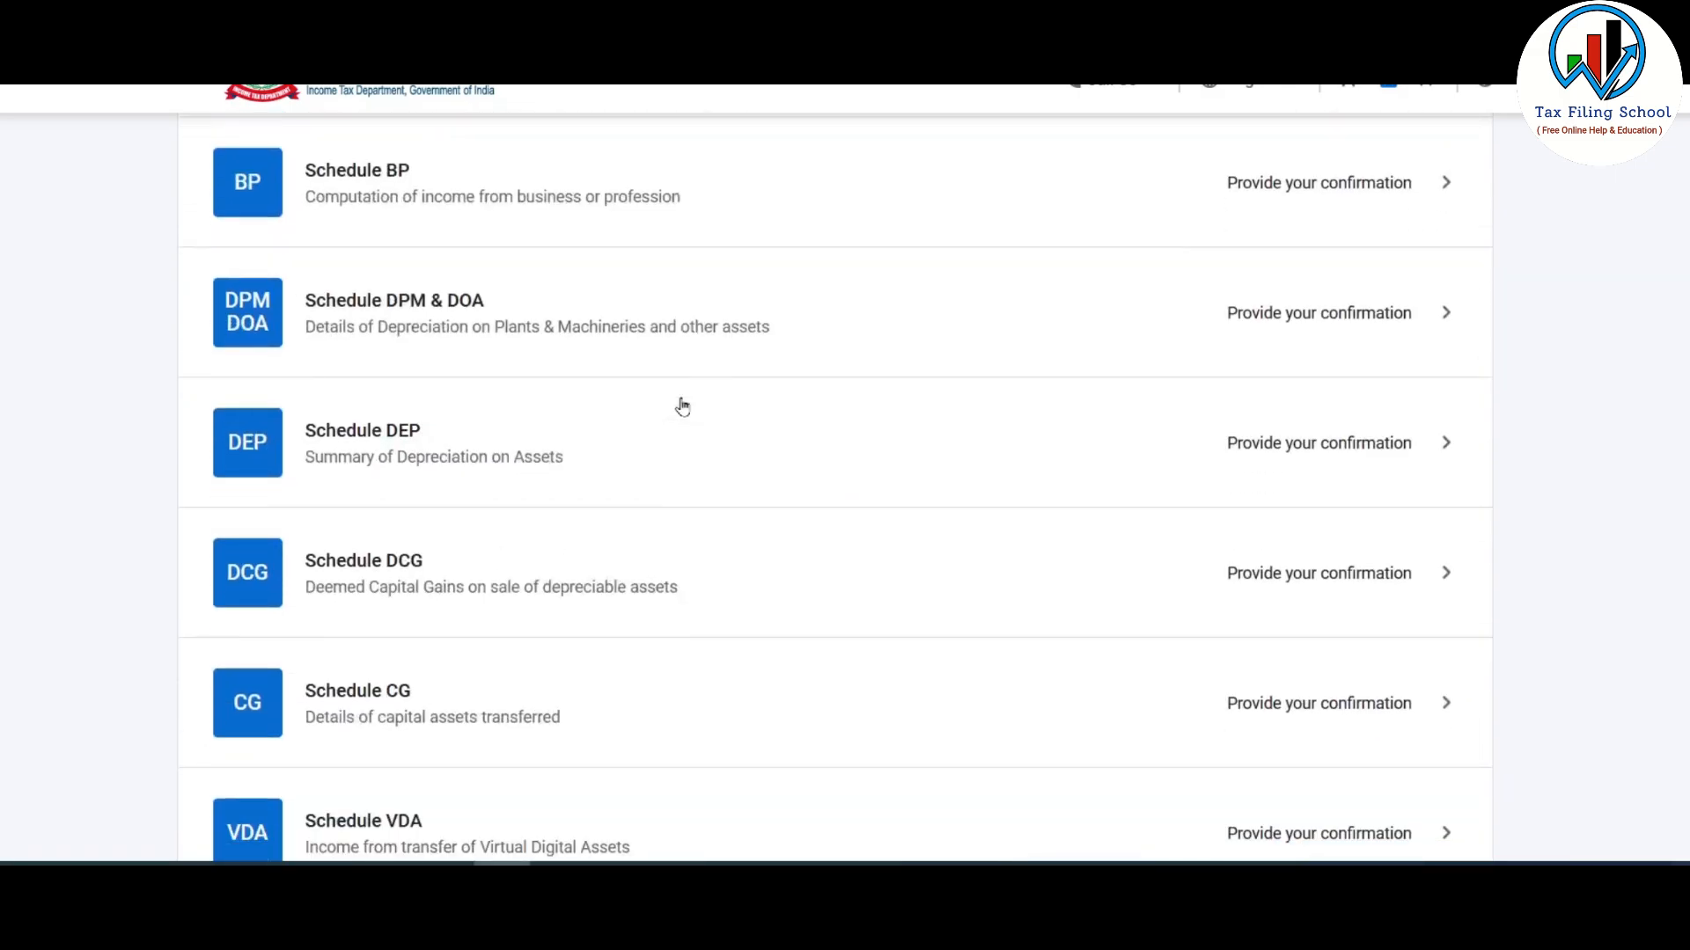
{"action": "scroll", "coordinate": [683, 404], "scroll_direction": "down", "scroll_amount": 4}
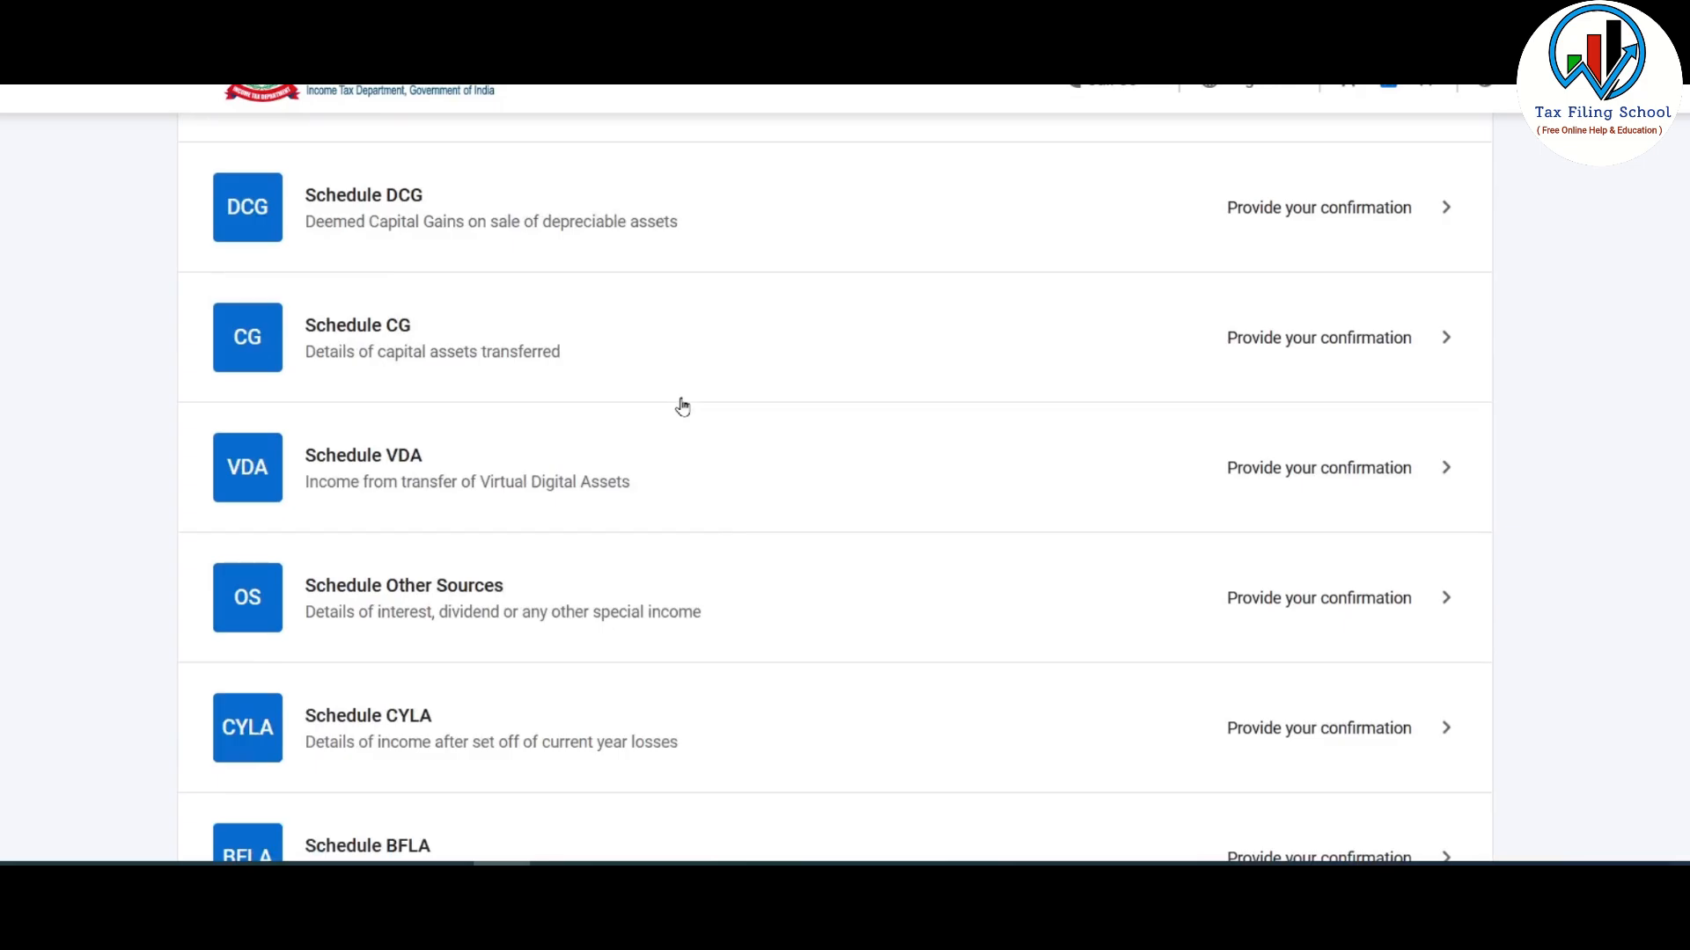
- Open Schedule VDA and add an entry transferred 31-Mar-2023, taxed as Business Income
{"action": "left_click", "coordinate": [823, 483]}
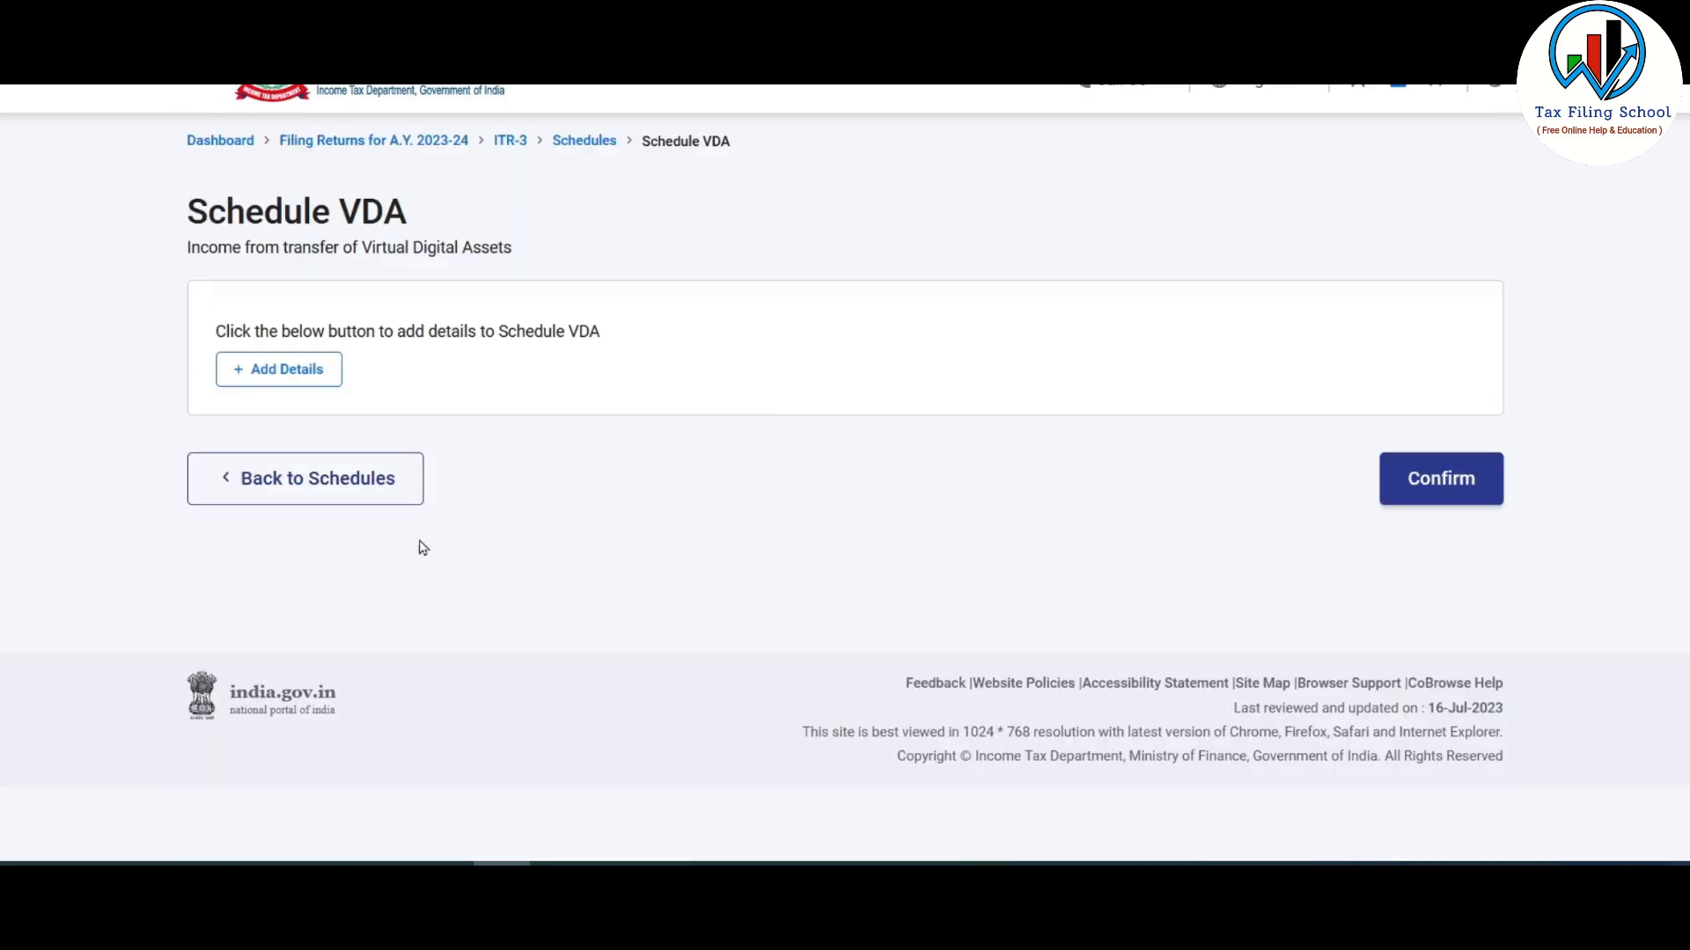
{"action": "left_click", "coordinate": [309, 378]}
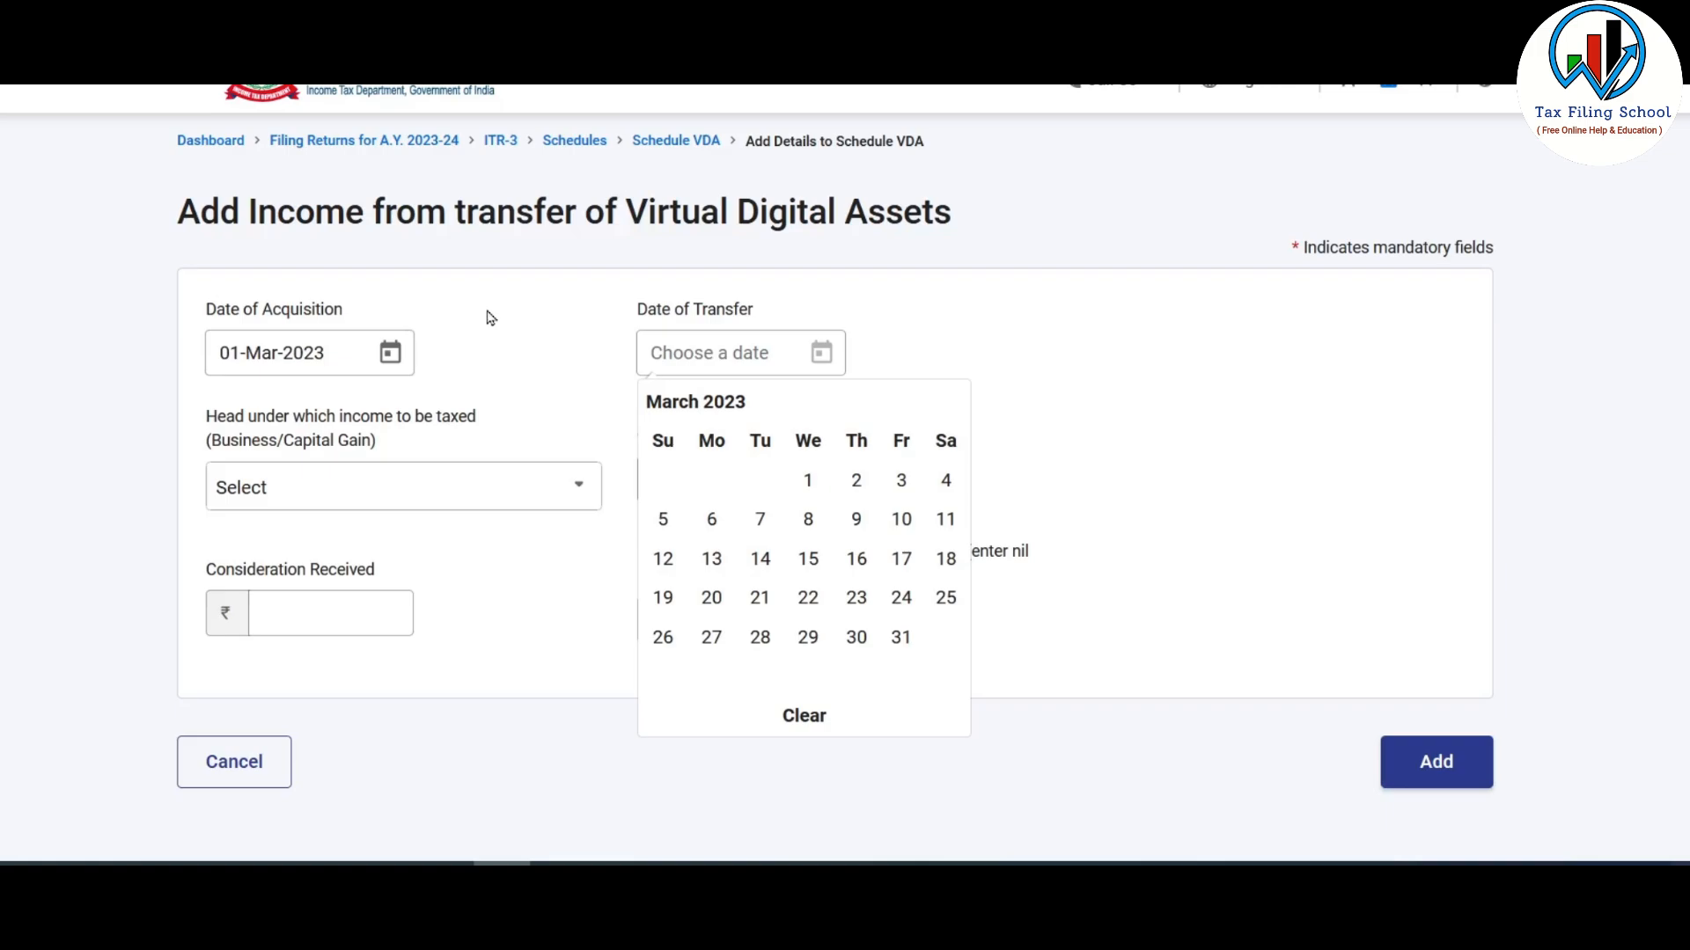
{"action": "left_click", "coordinate": [901, 639]}
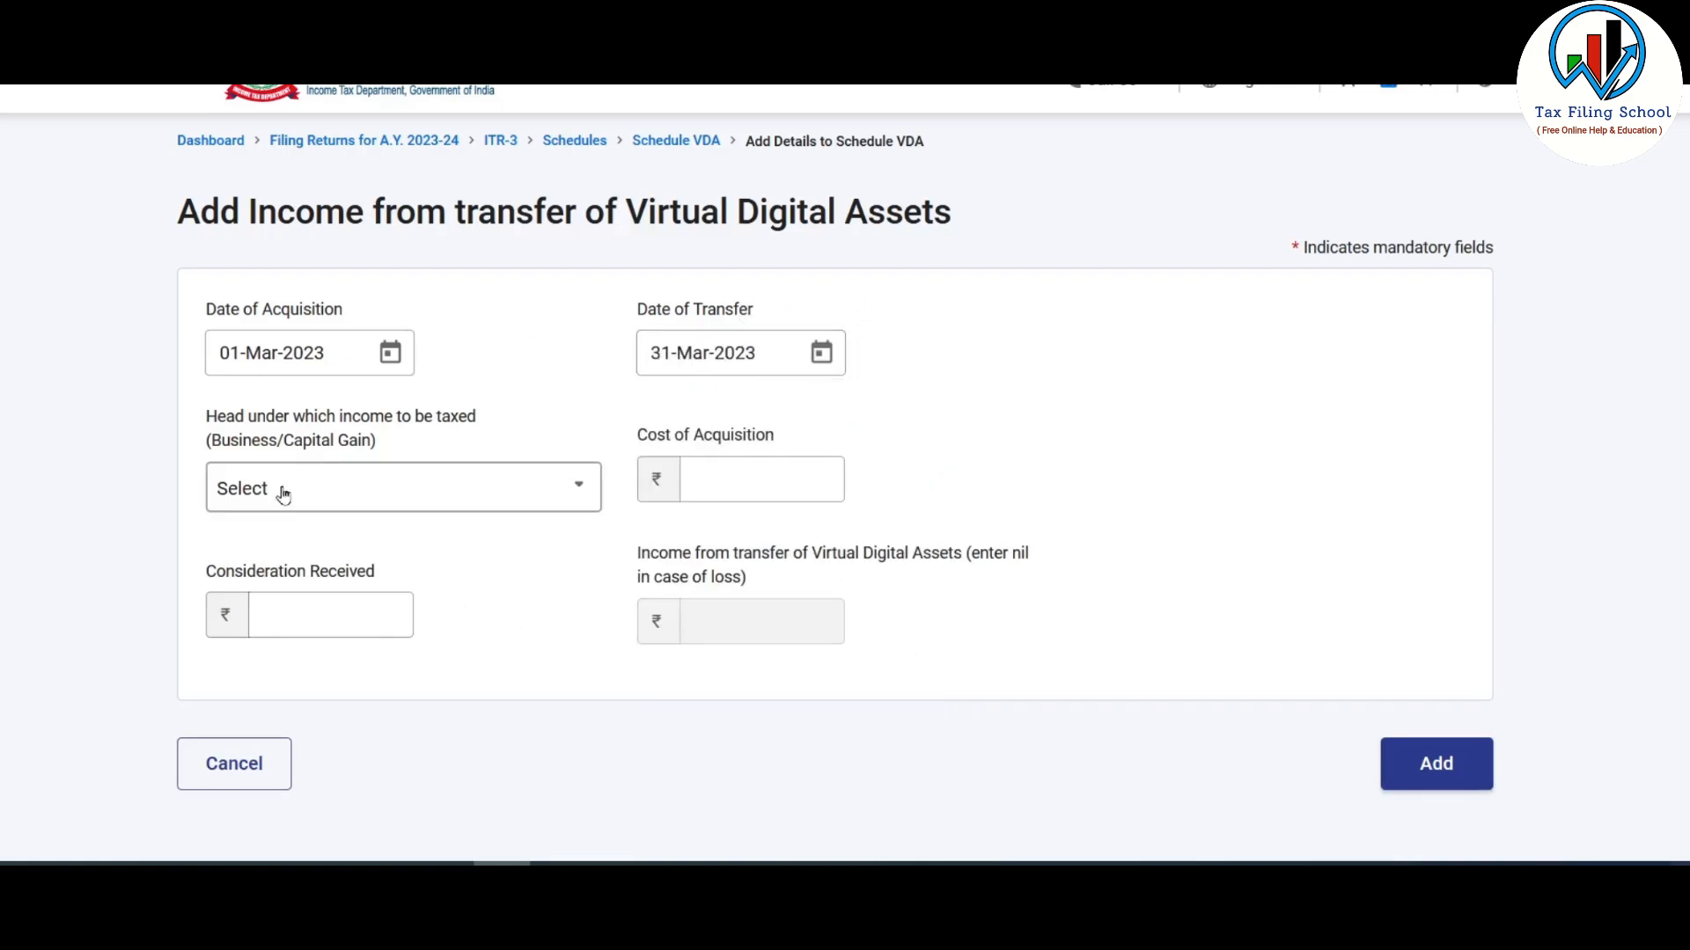
{"action": "left_click", "coordinate": [366, 491]}
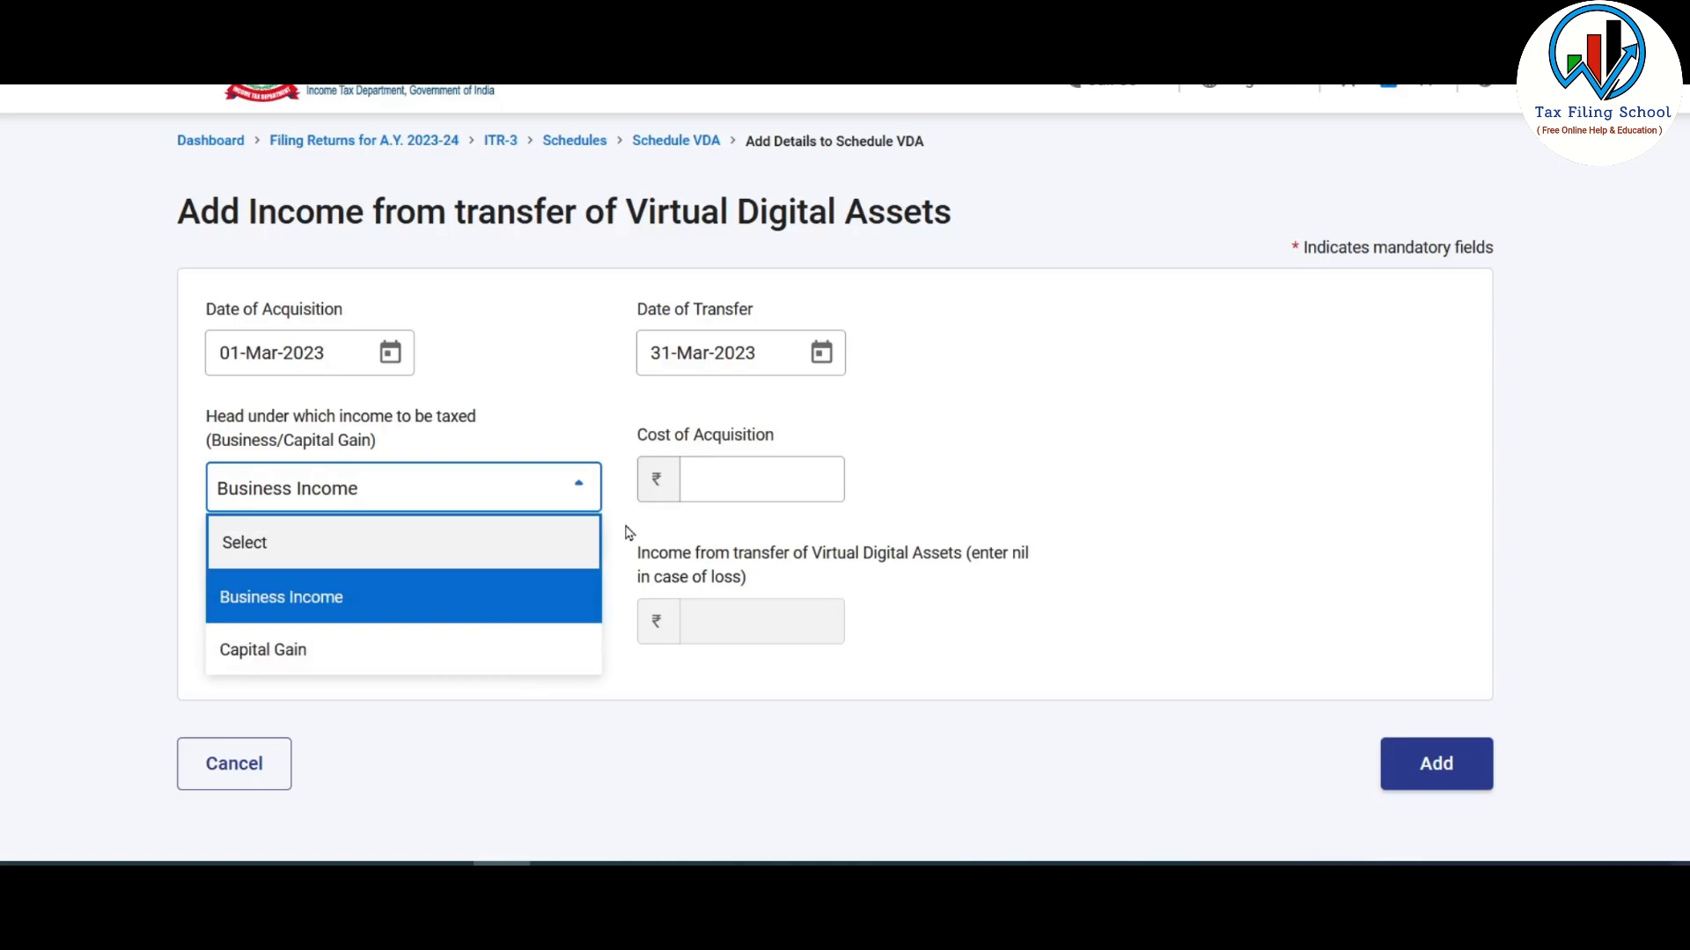
{"action": "left_click", "coordinate": [578, 388]}
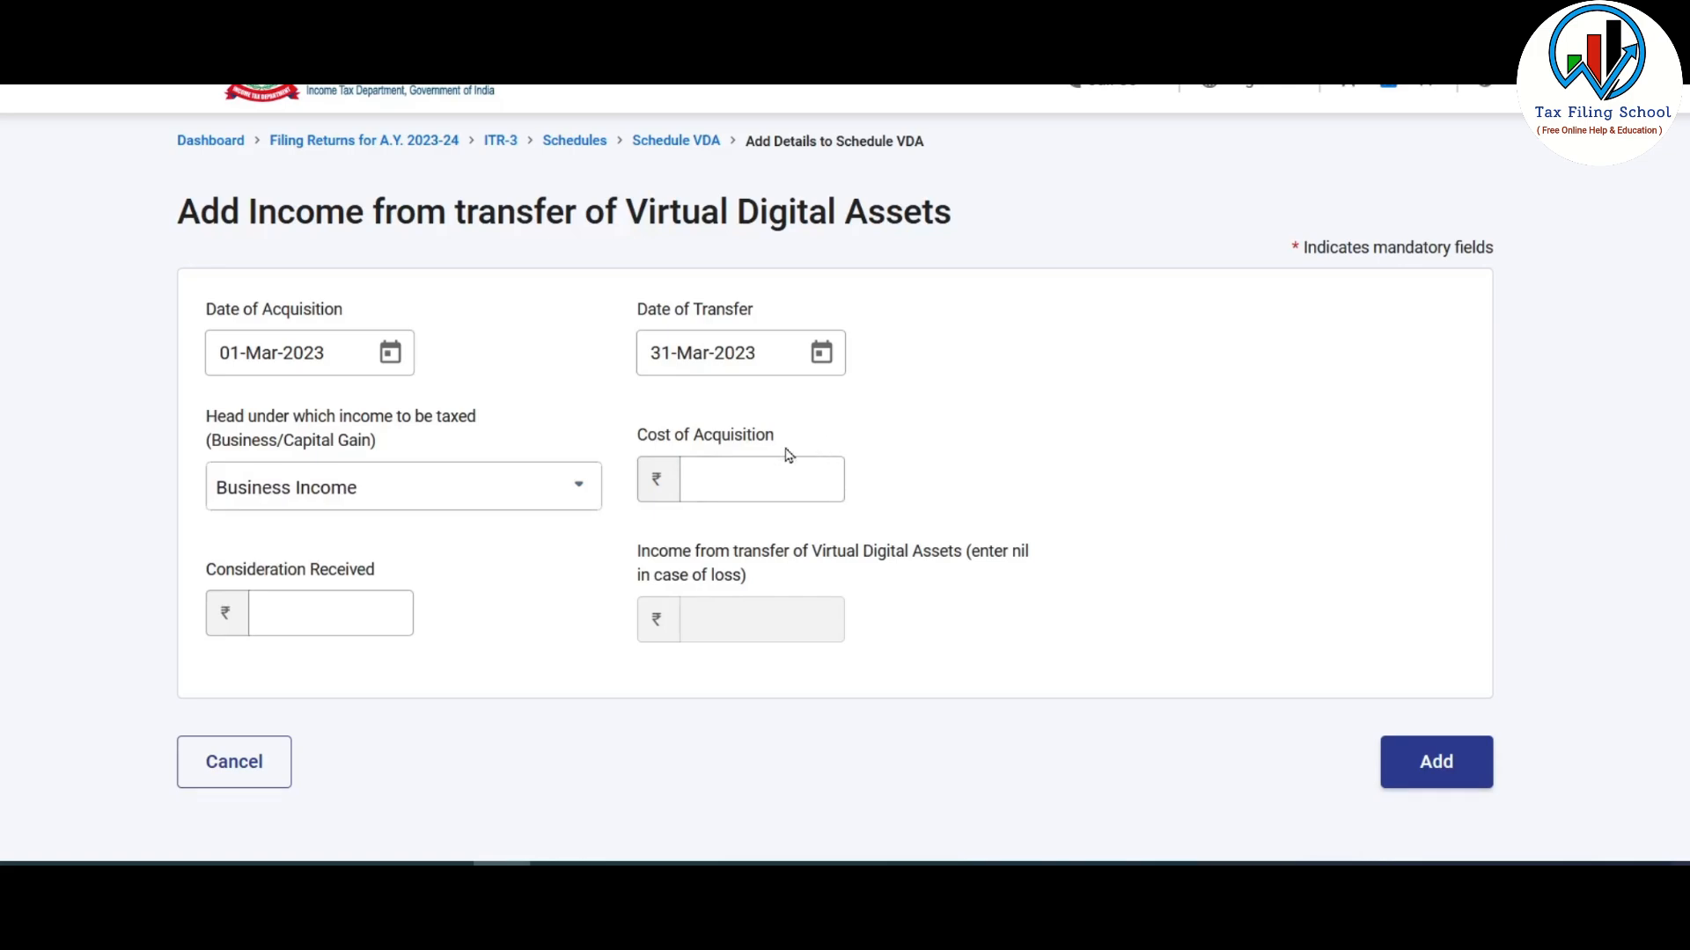
{"action": "left_click", "coordinate": [798, 492]}
{"action": "left_click", "coordinate": [364, 618]}
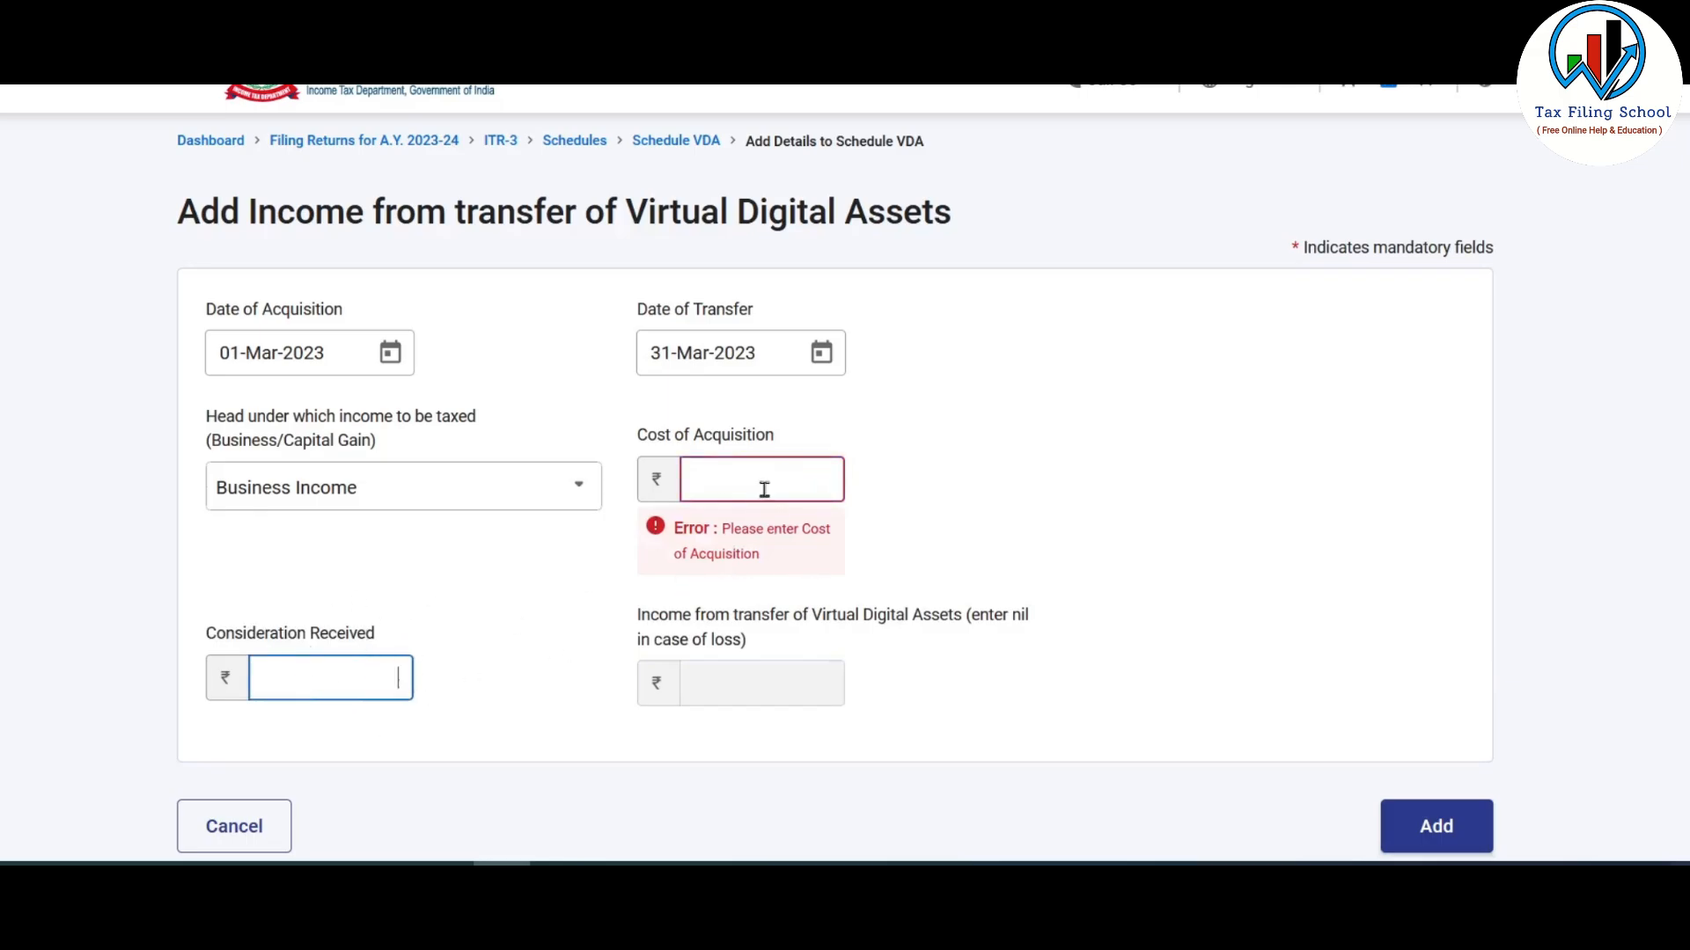
- In the Excel VDA sheet, read the BTC row's 500000 sale value and 400000 purchase cost
{"action": "left_click", "coordinate": [445, 865]}
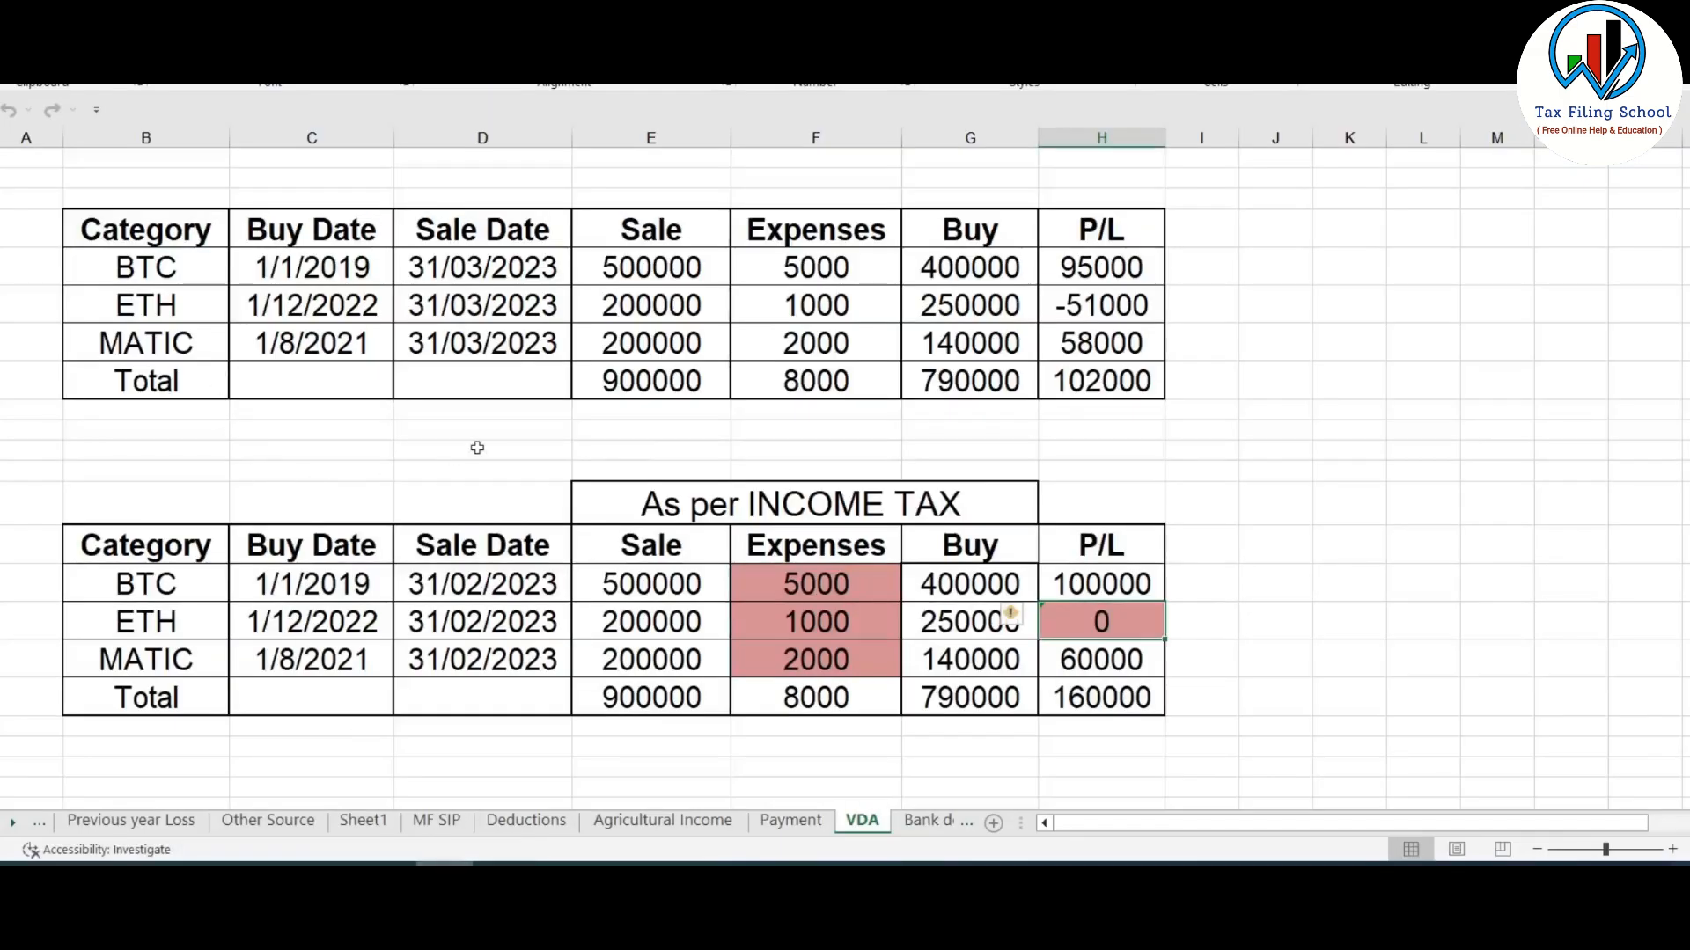
{"action": "left_click_drag", "start_coordinate": [283, 266], "coordinate": [1144, 347]}
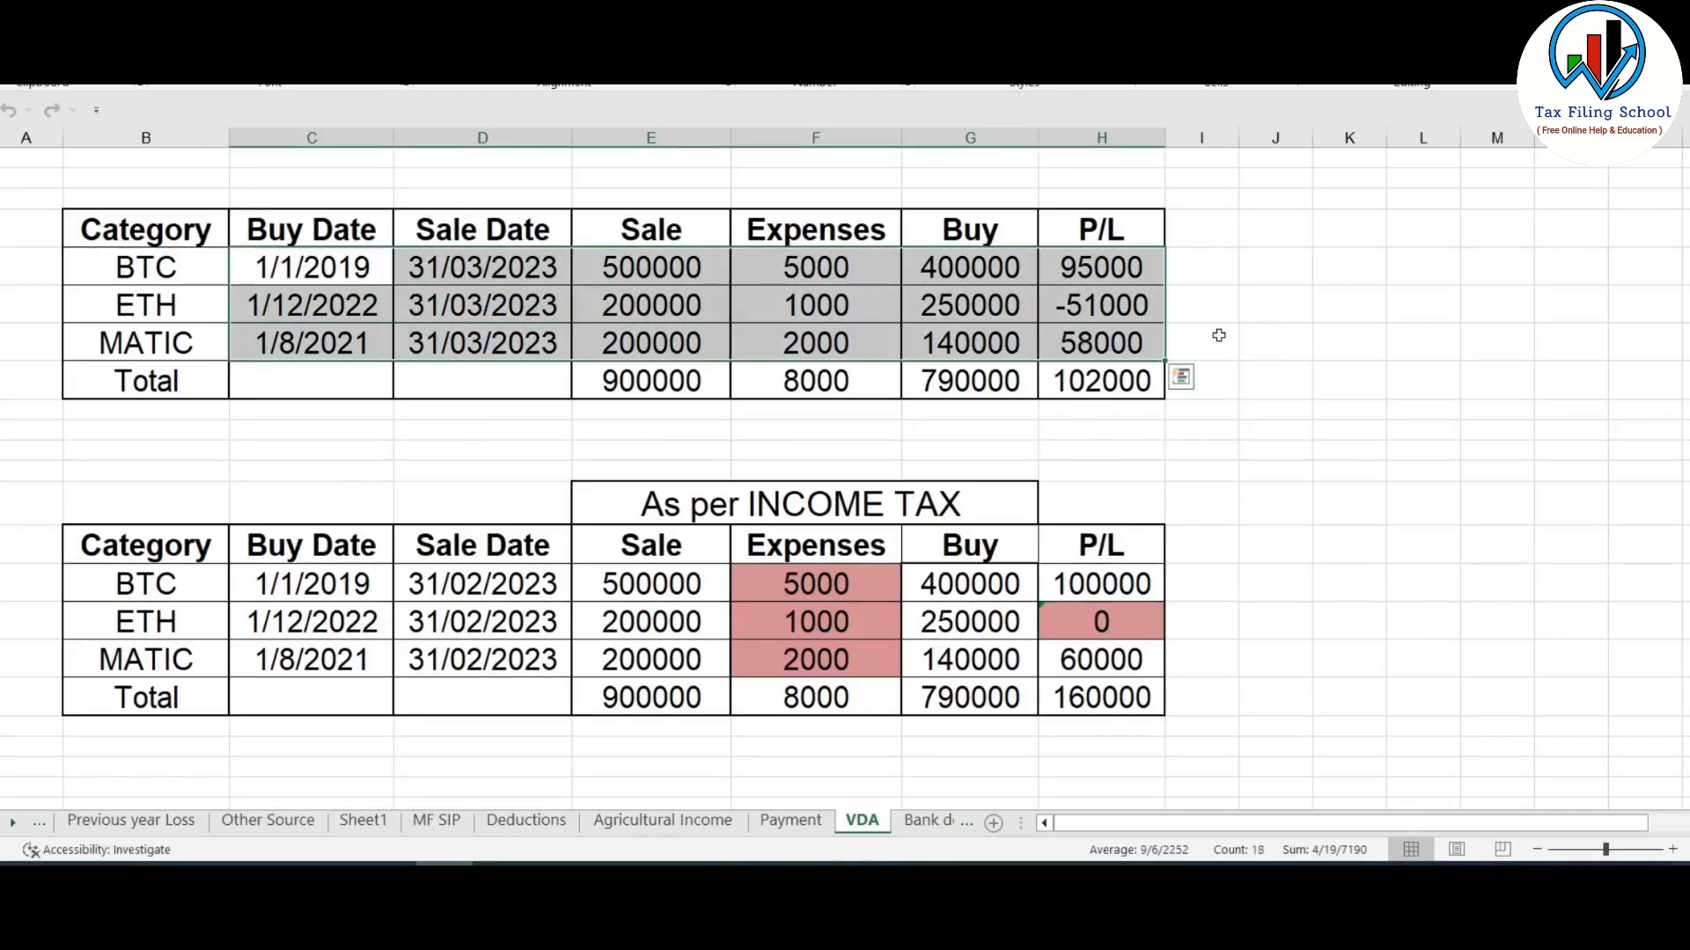
{"action": "left_click", "coordinate": [304, 272]}
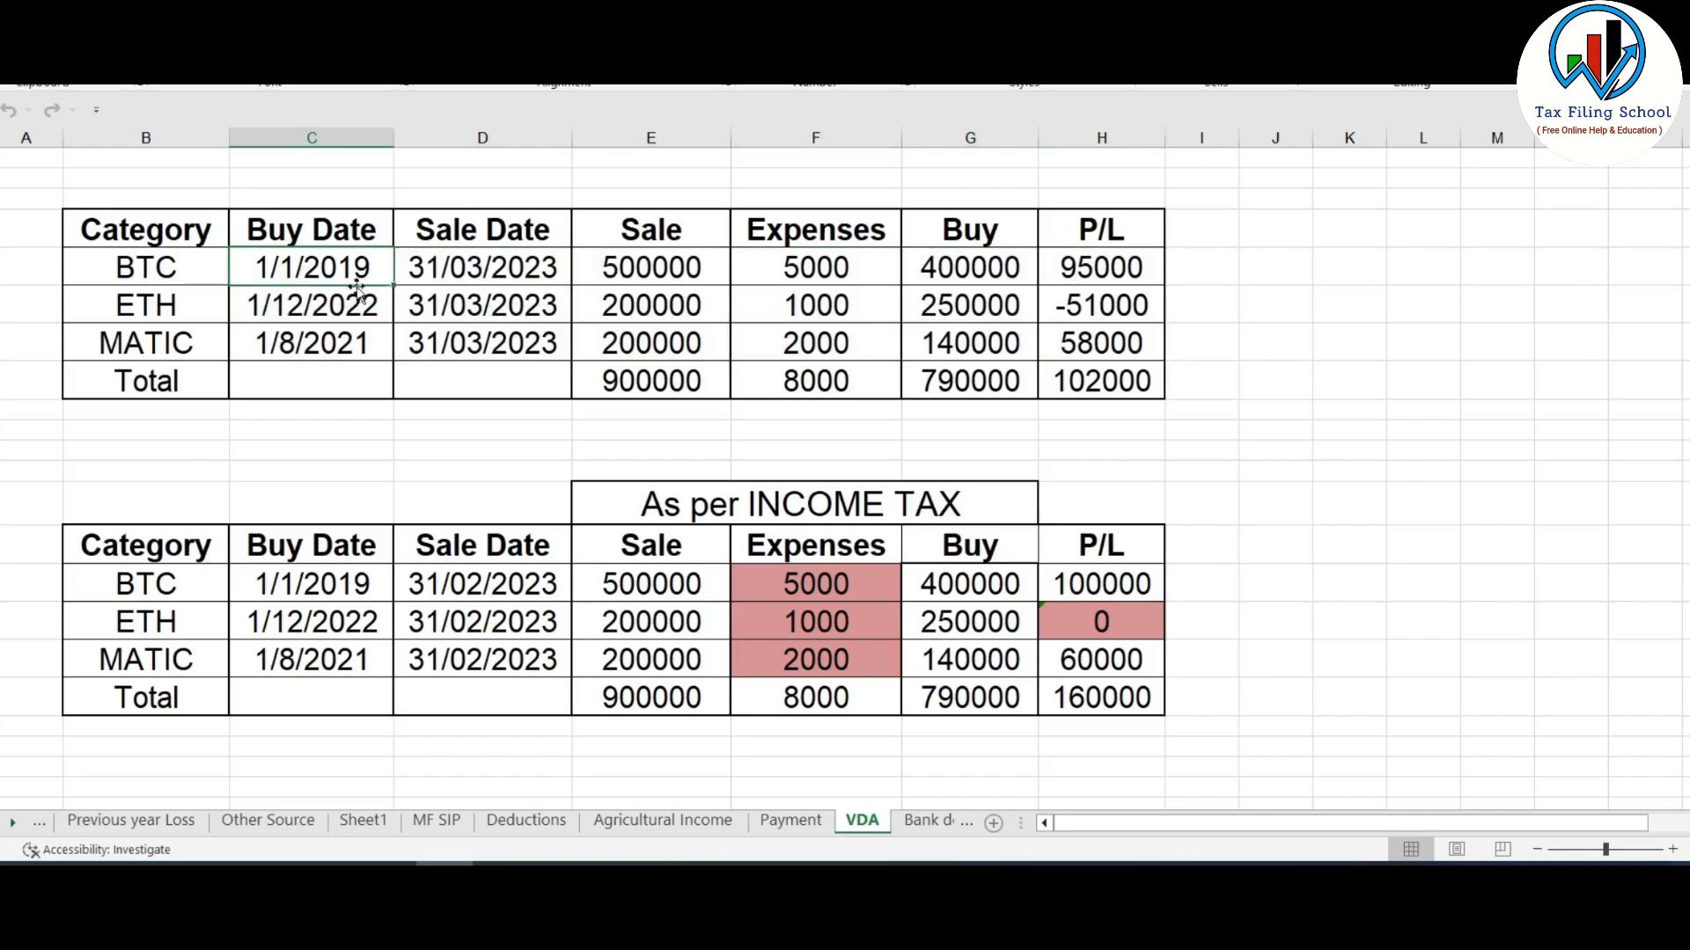
{"action": "left_click_drag", "start_coordinate": [308, 277], "coordinate": [616, 268]}
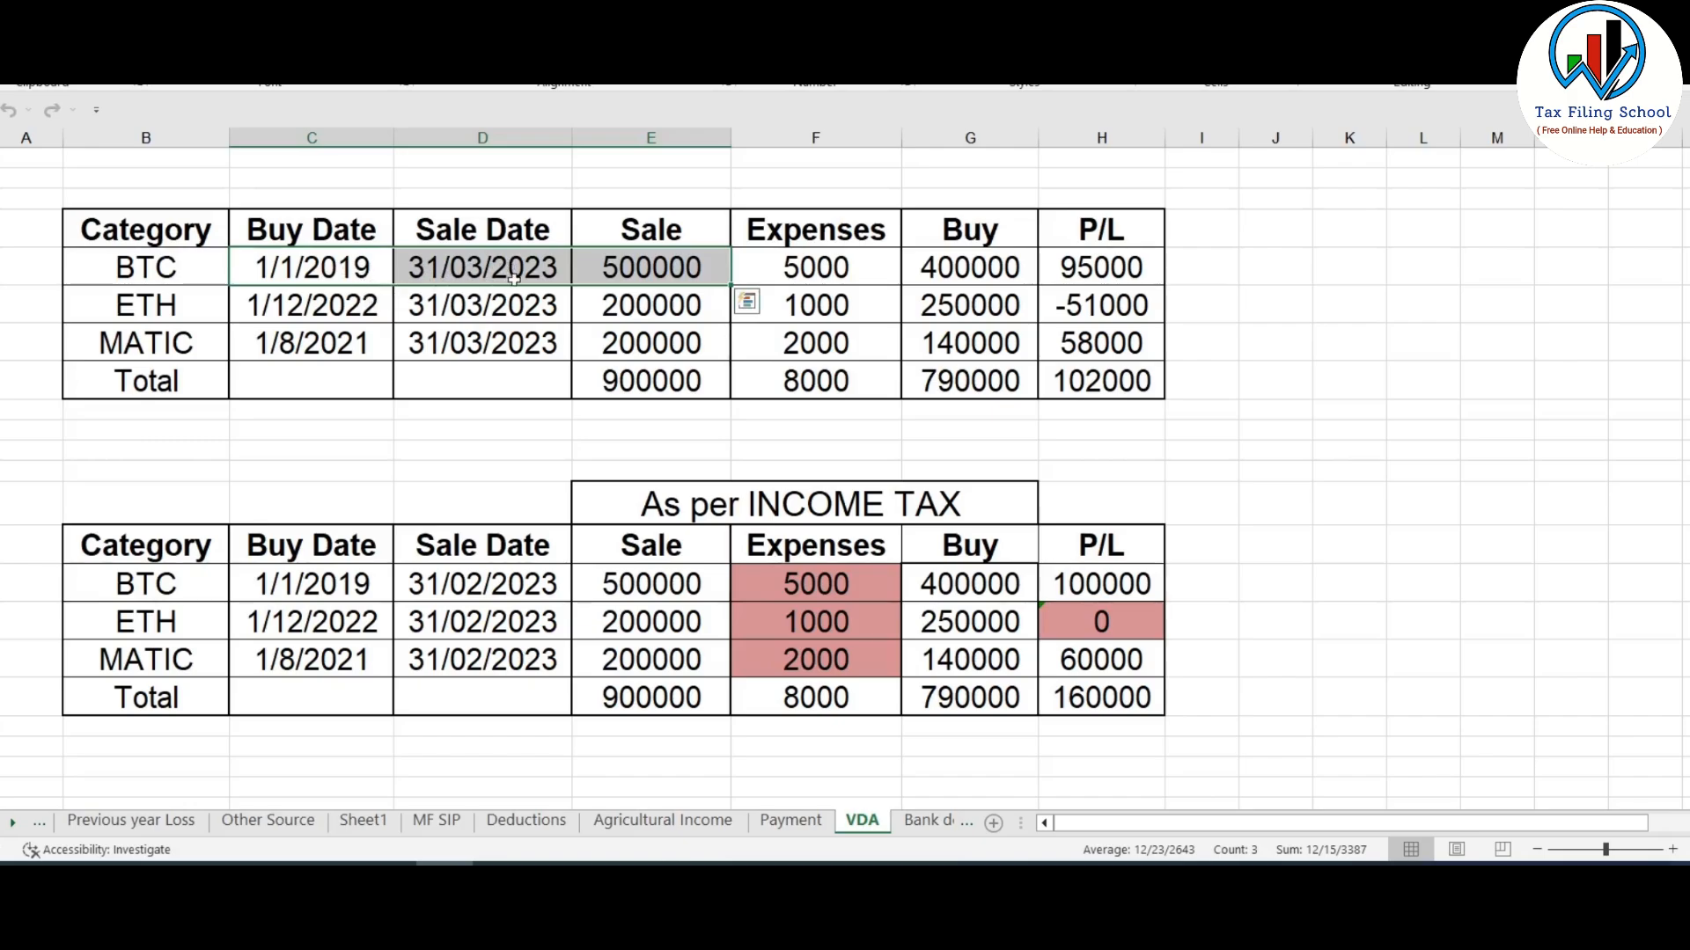
{"action": "left_click", "coordinate": [676, 272]}
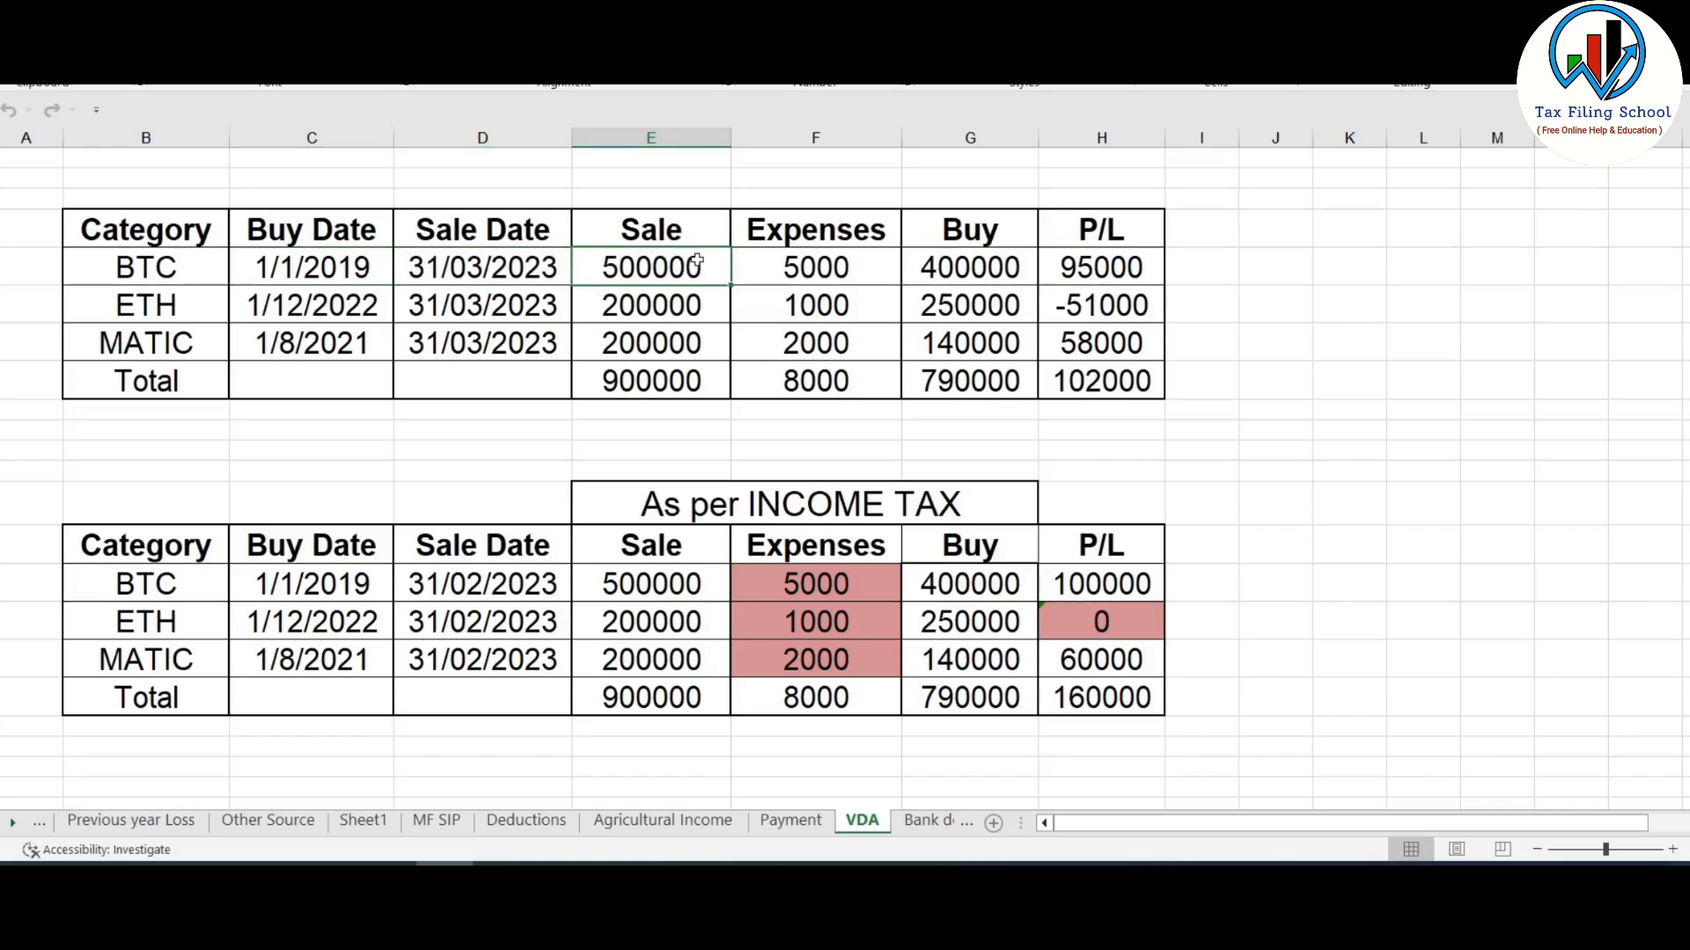
{"action": "left_click", "coordinate": [989, 267]}
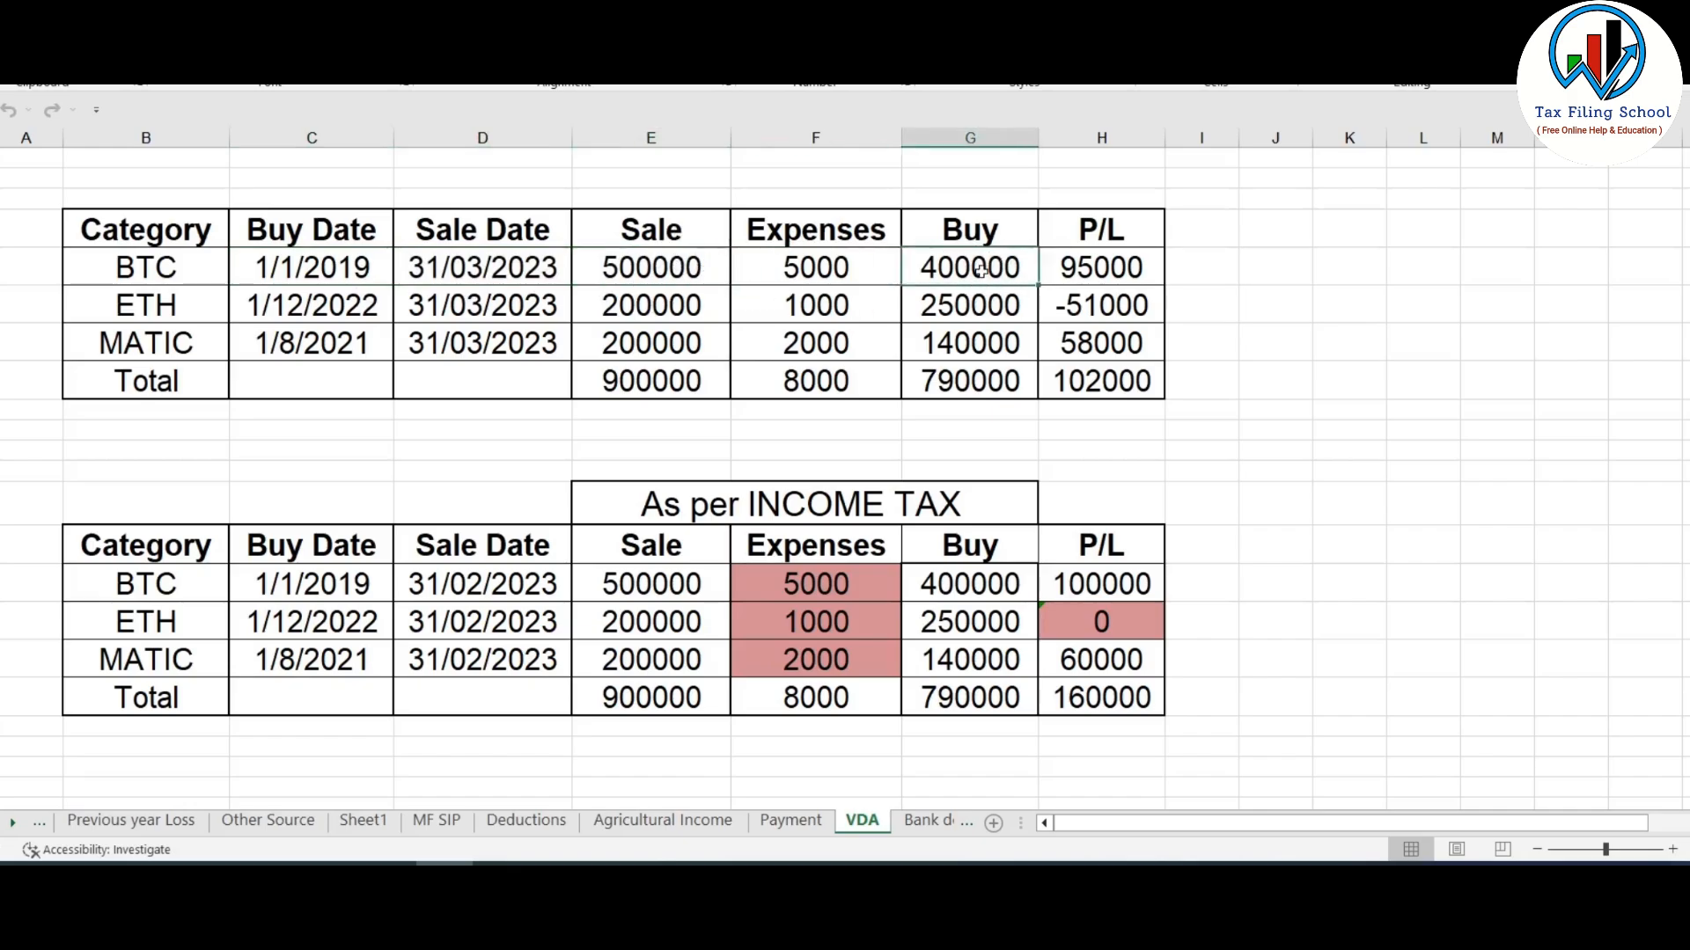
{"action": "key", "text": "alt+Tab"}
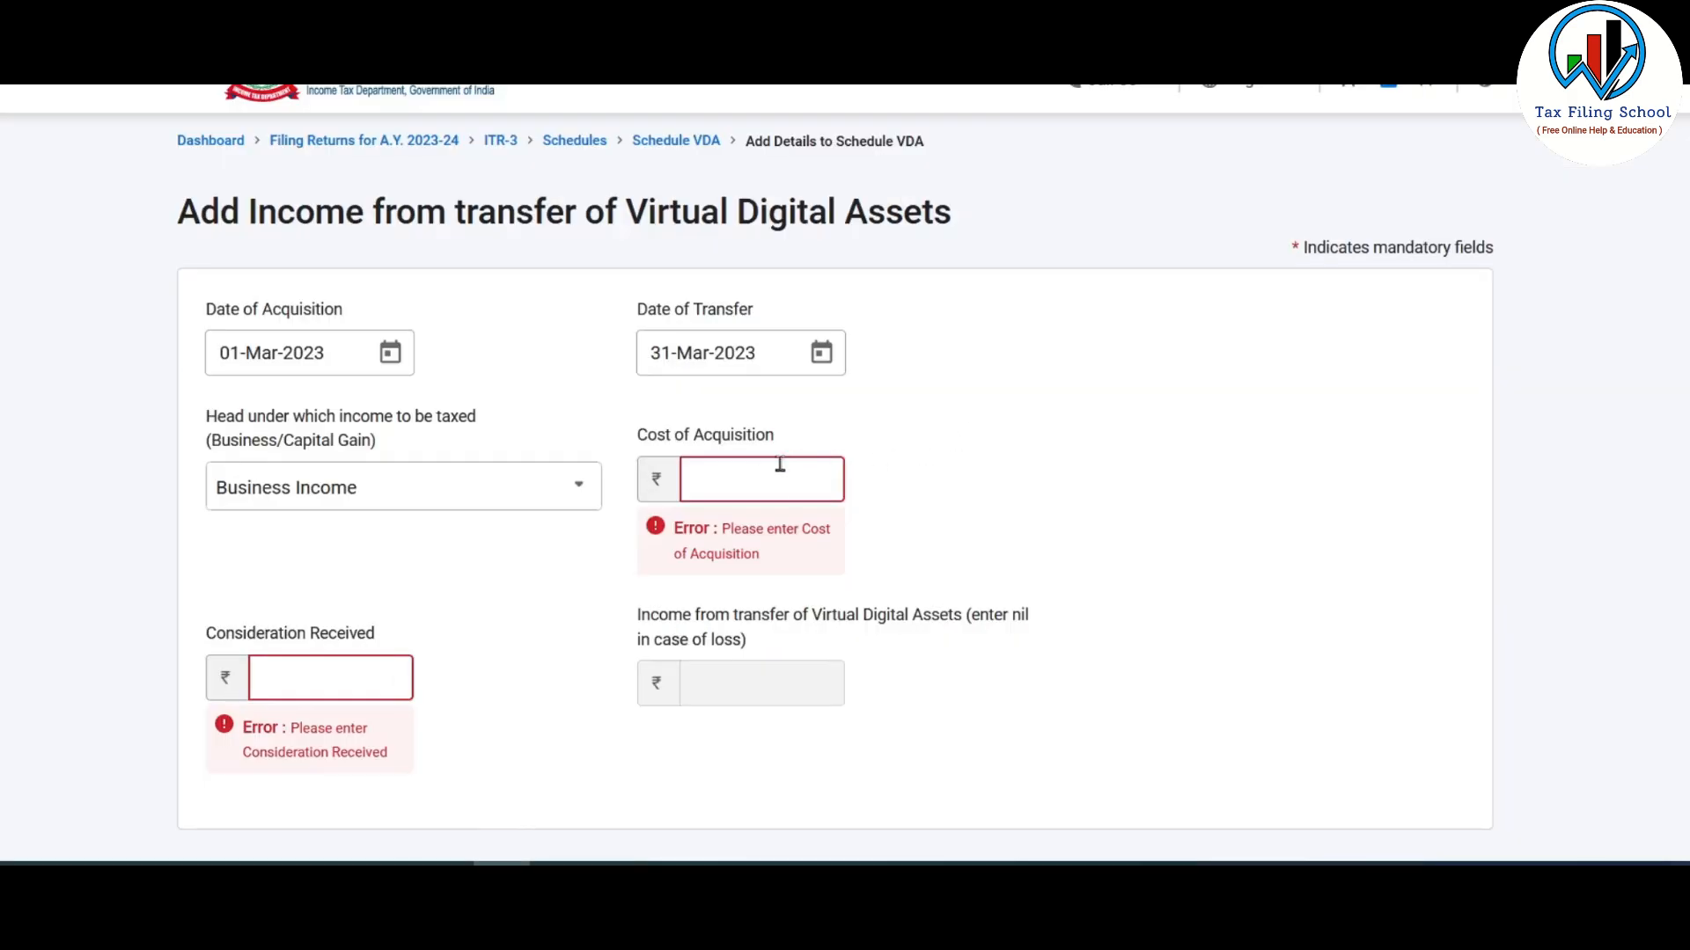
{"action": "key", "text": "alt+Tab"}
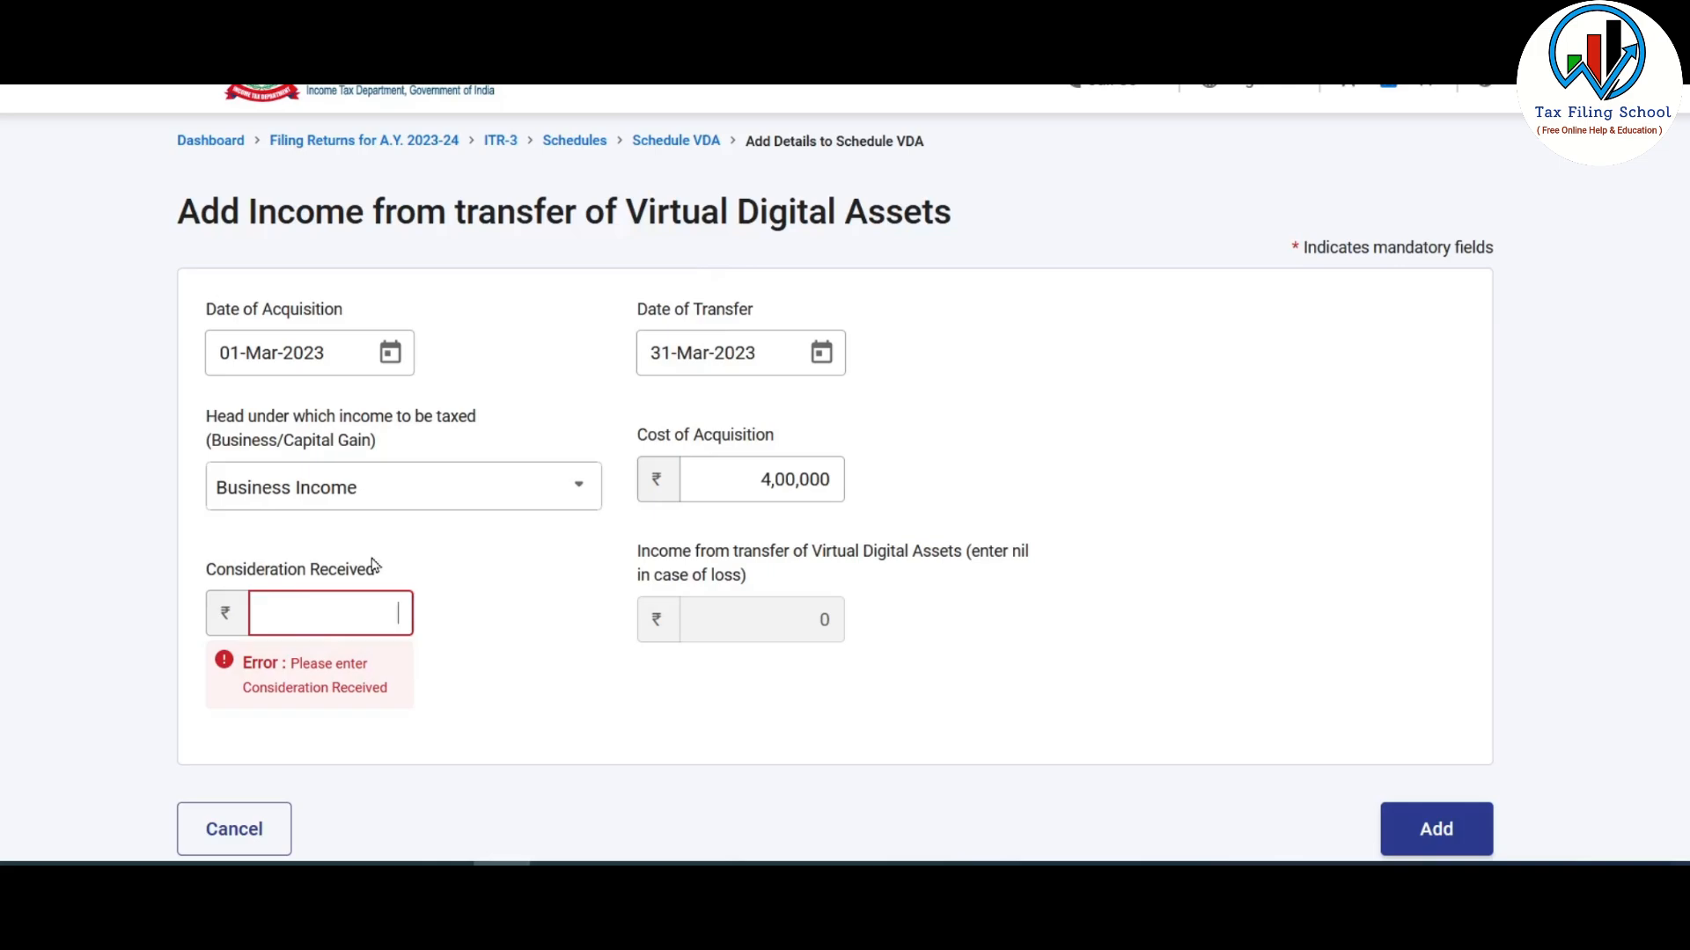
- Paste 500000 as consideration received and add the BTC entry as Schedule VDA row i
{"action": "type", "text": "5,00,000"}
{"action": "left_click", "coordinate": [755, 660]}
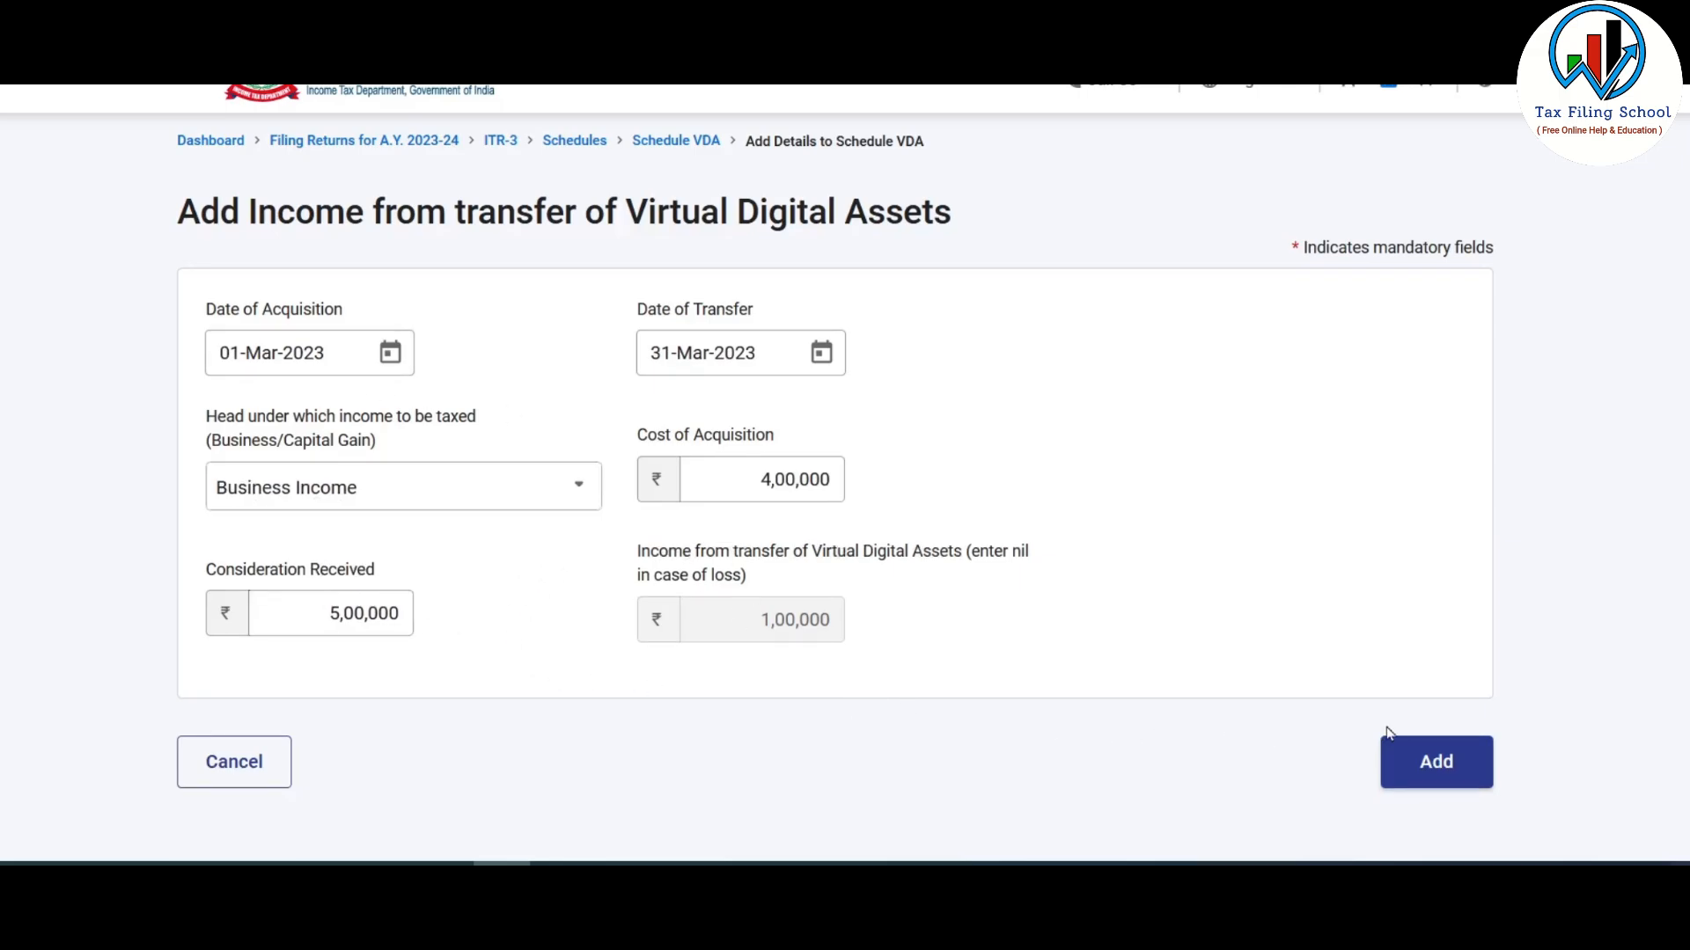
{"action": "left_click", "coordinate": [1438, 766]}
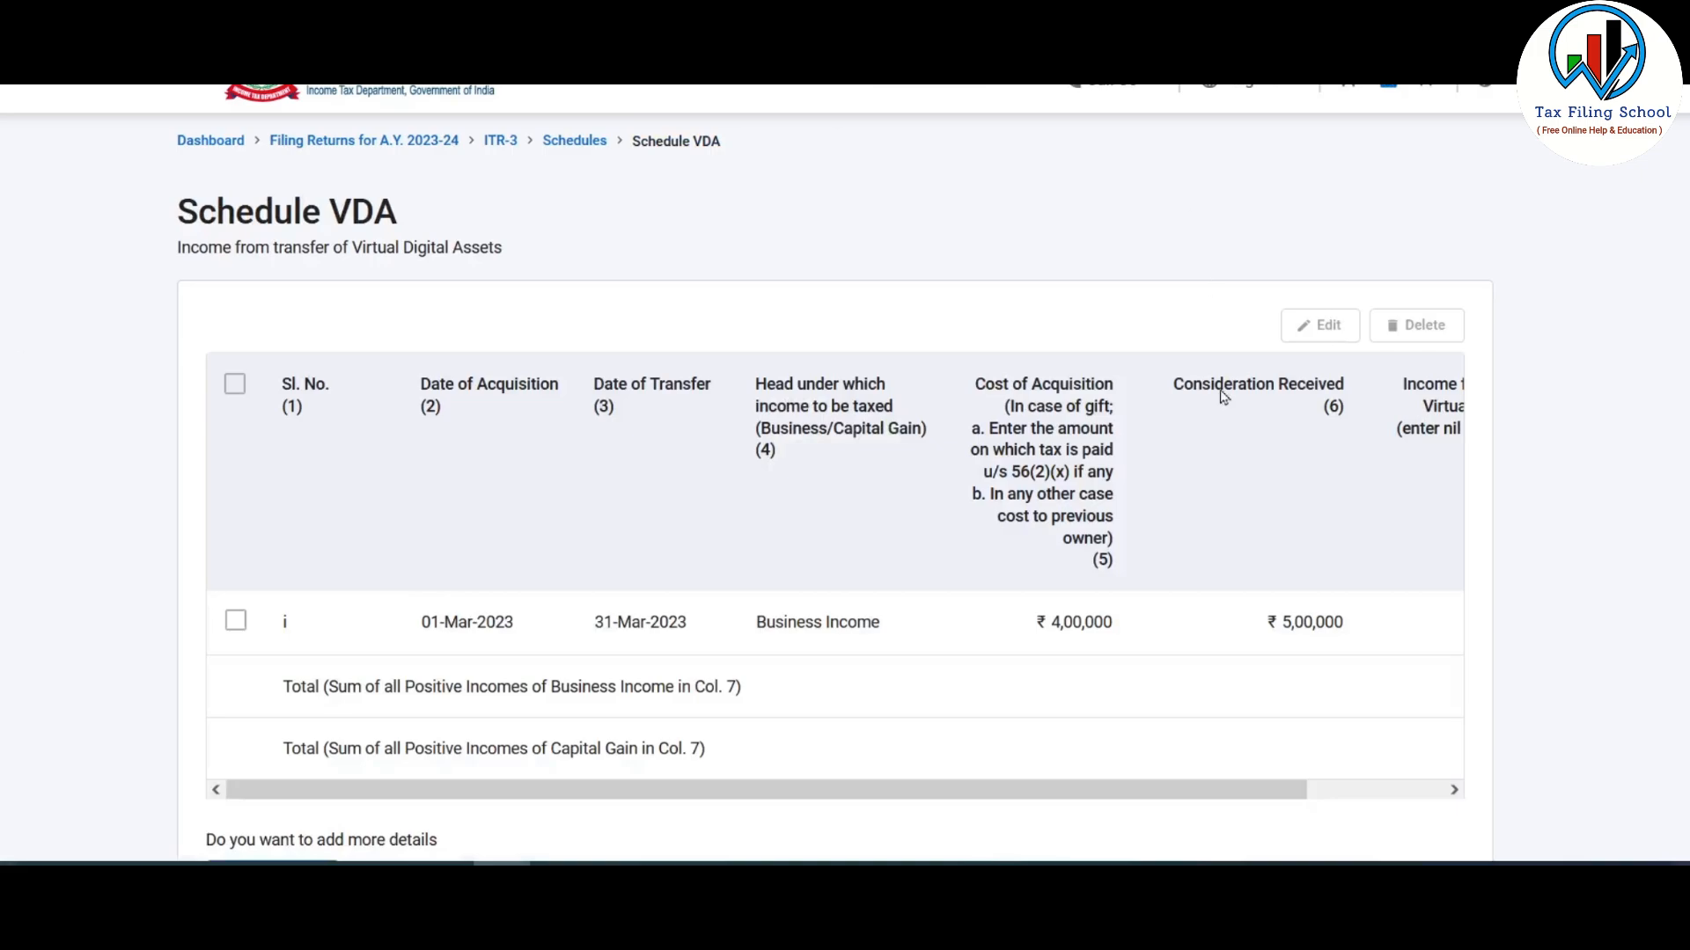
{"action": "scroll", "coordinate": [816, 567], "scroll_direction": "down", "scroll_amount": 4}
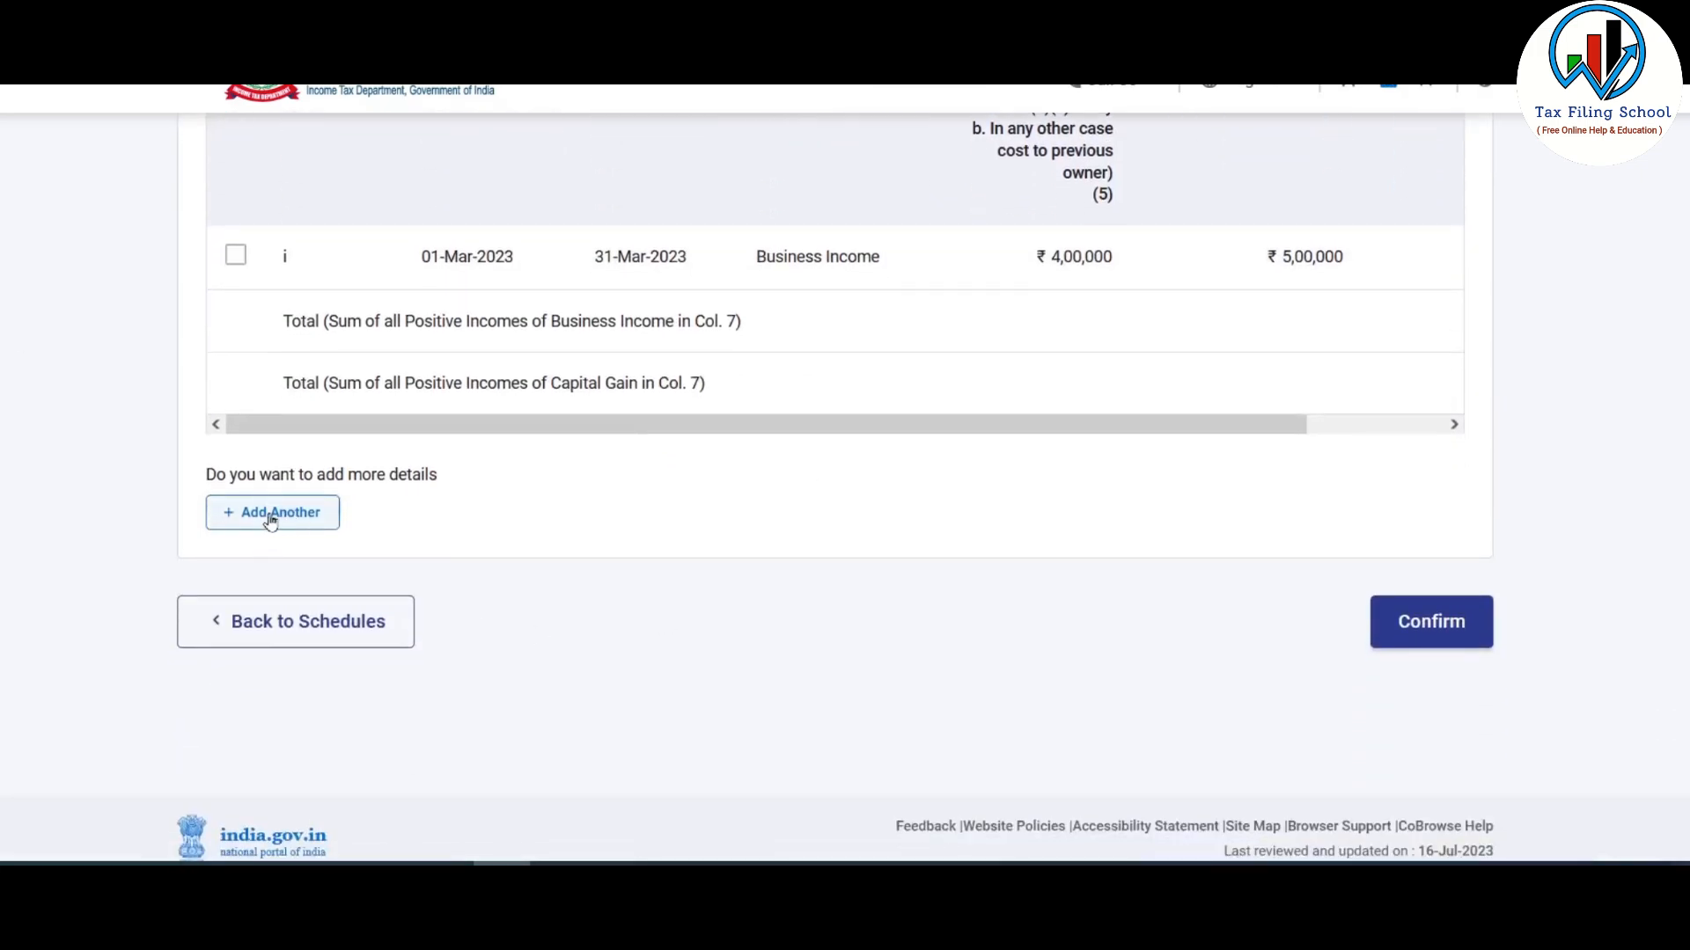
- Start another VDA entry transferred 31-Mar-2023 under Business Income
{"action": "left_click", "coordinate": [278, 514]}
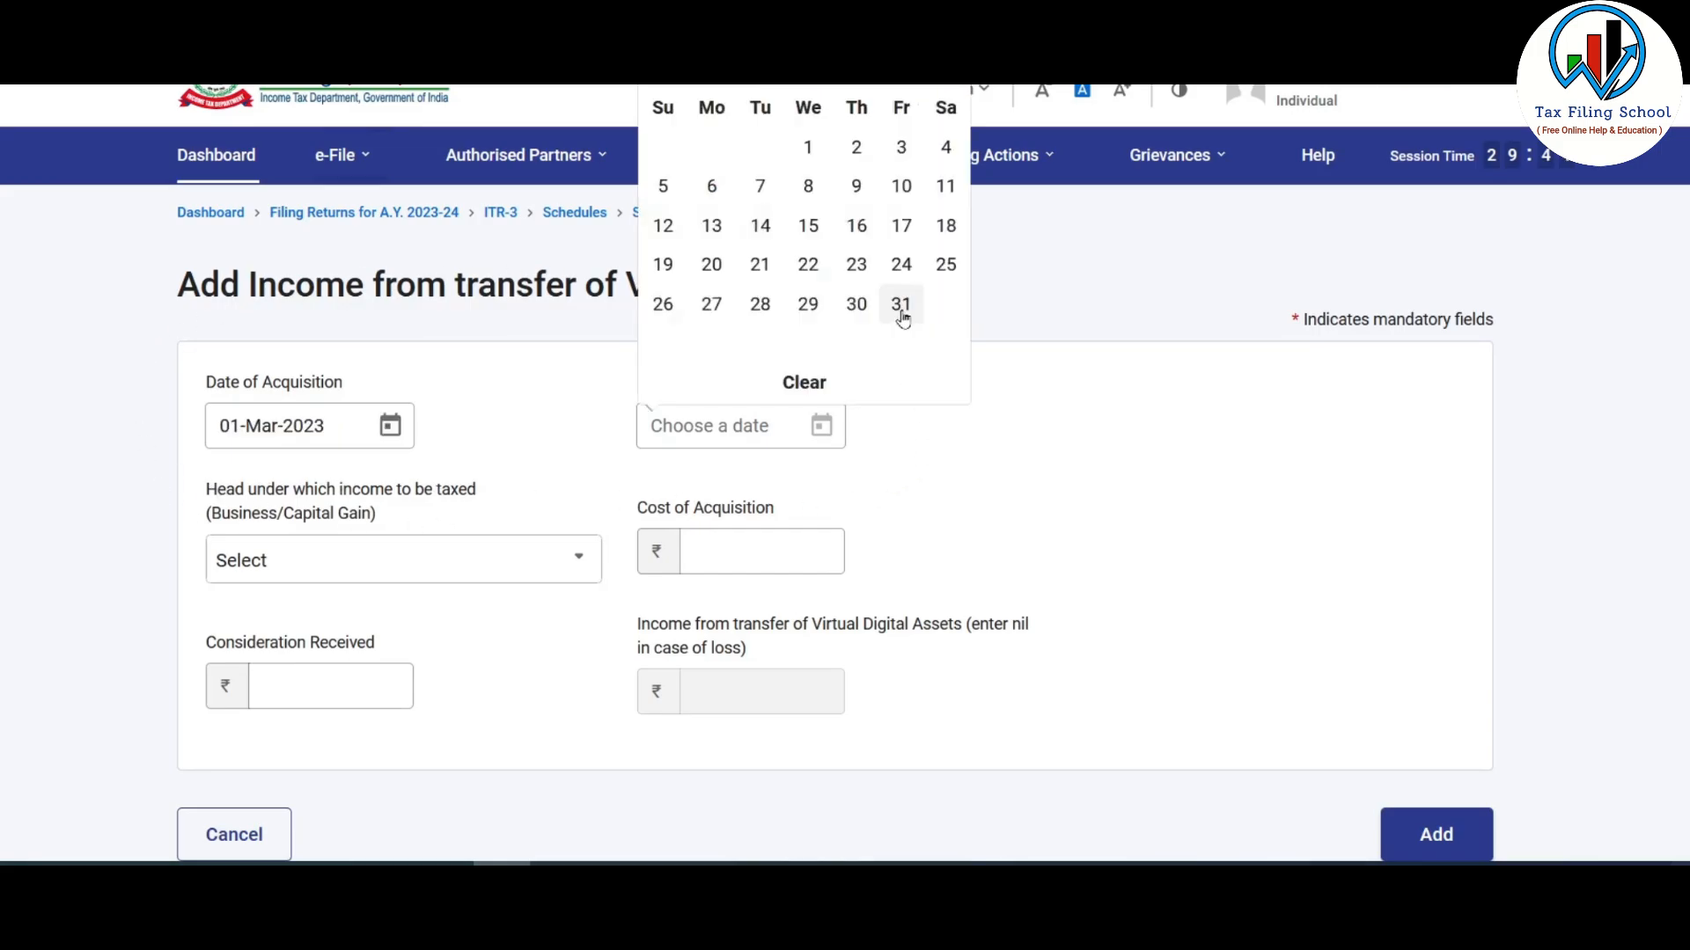
{"action": "left_click", "coordinate": [900, 310]}
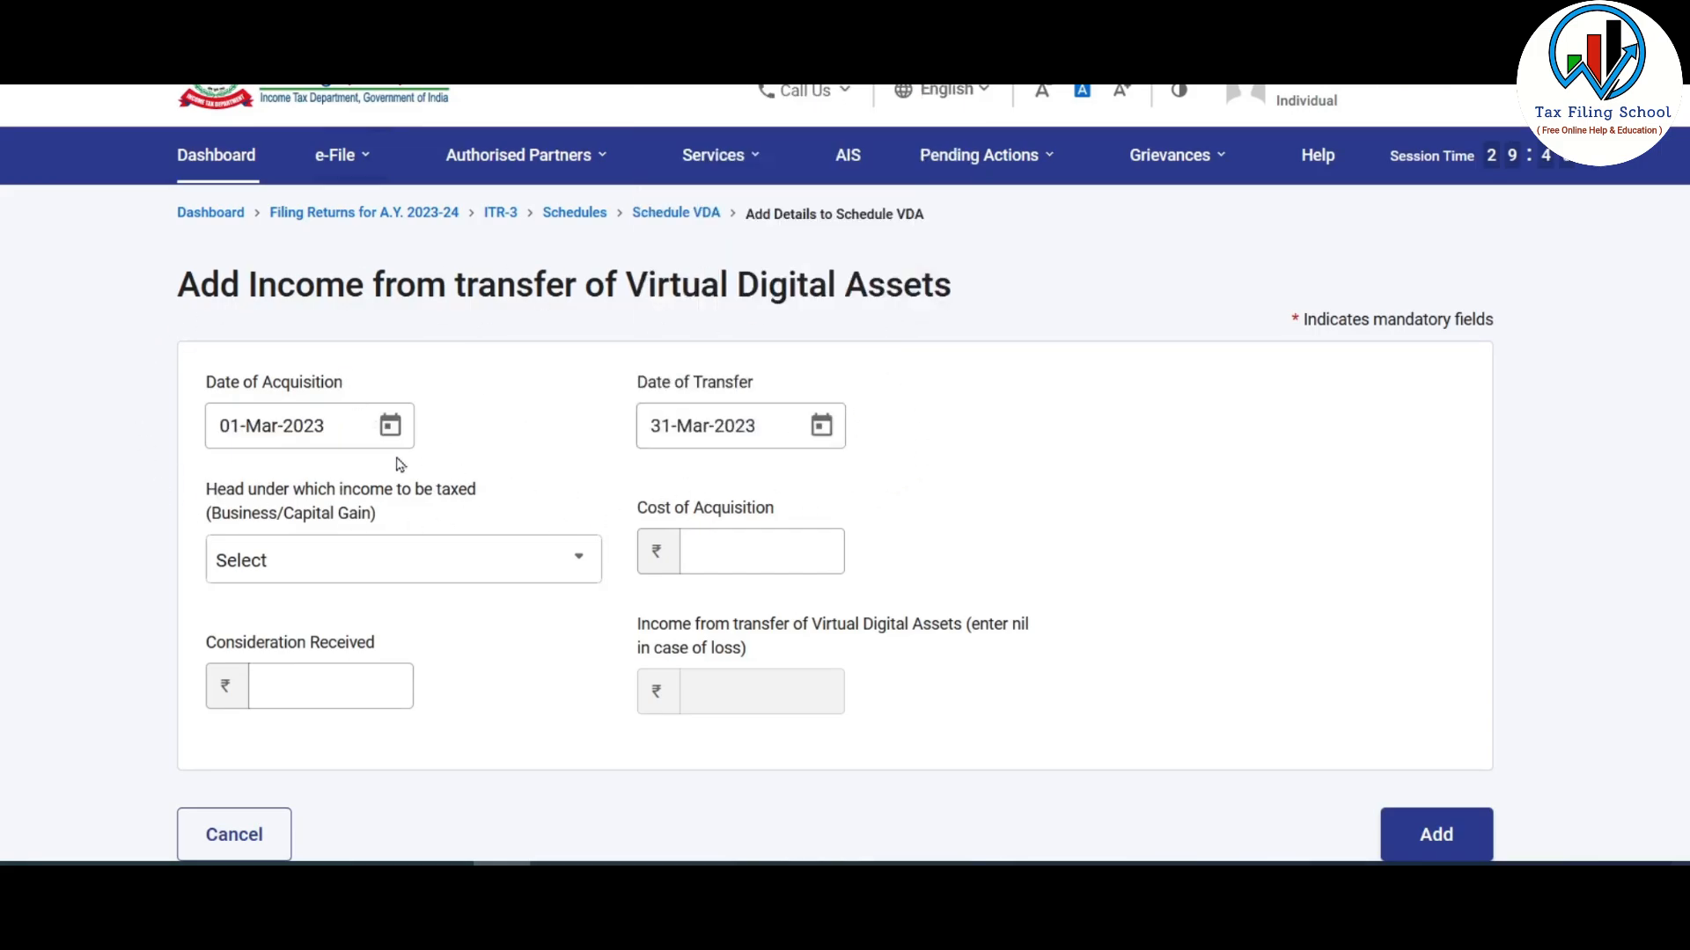
{"action": "left_click", "coordinate": [332, 563]}
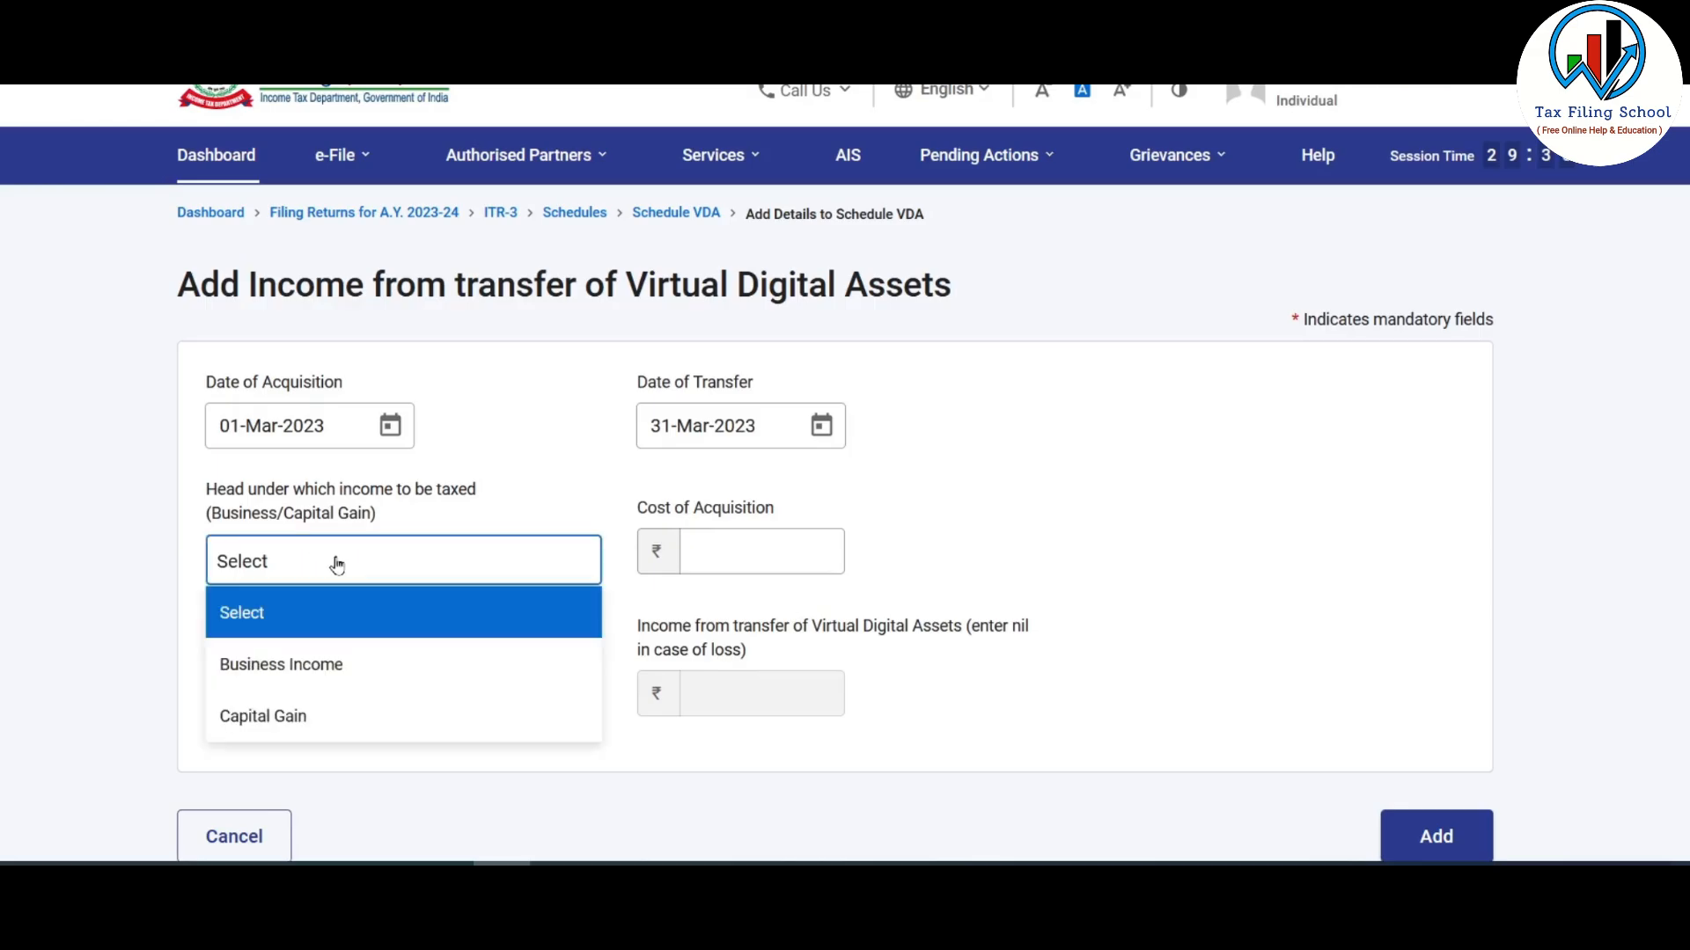
{"action": "left_click", "coordinate": [317, 674]}
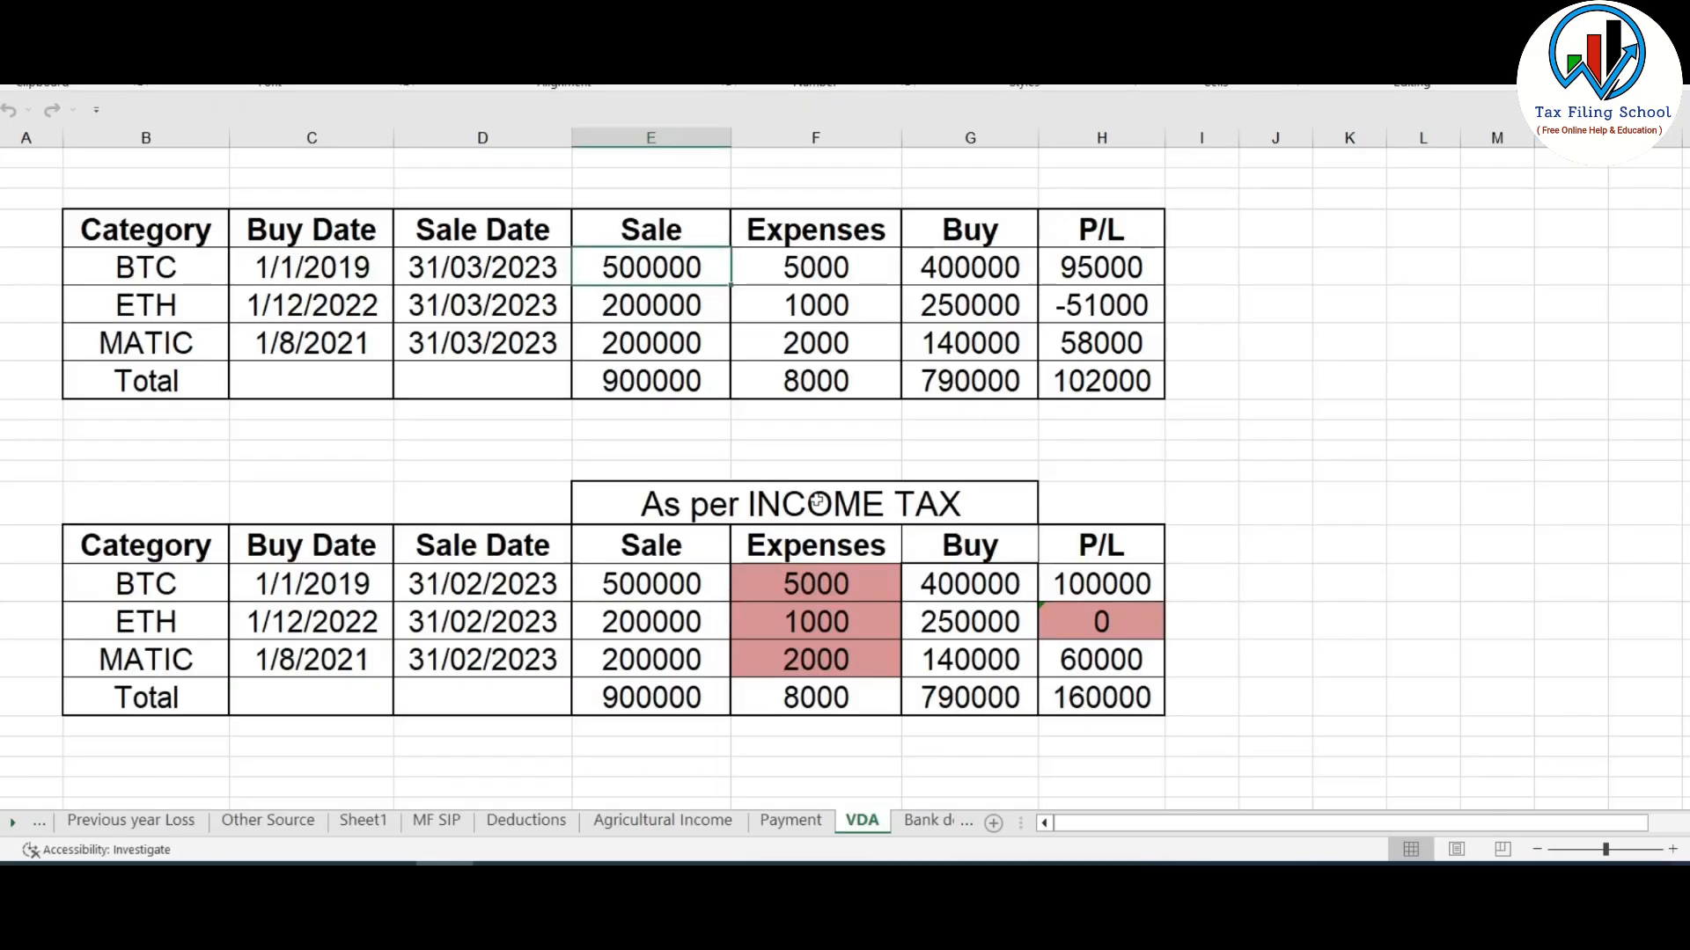
- Check the ETH buy amount 250000 and sale amount 200000 in the spreadsheet
{"action": "left_click", "coordinate": [968, 302]}
{"action": "left_click", "coordinate": [702, 316]}
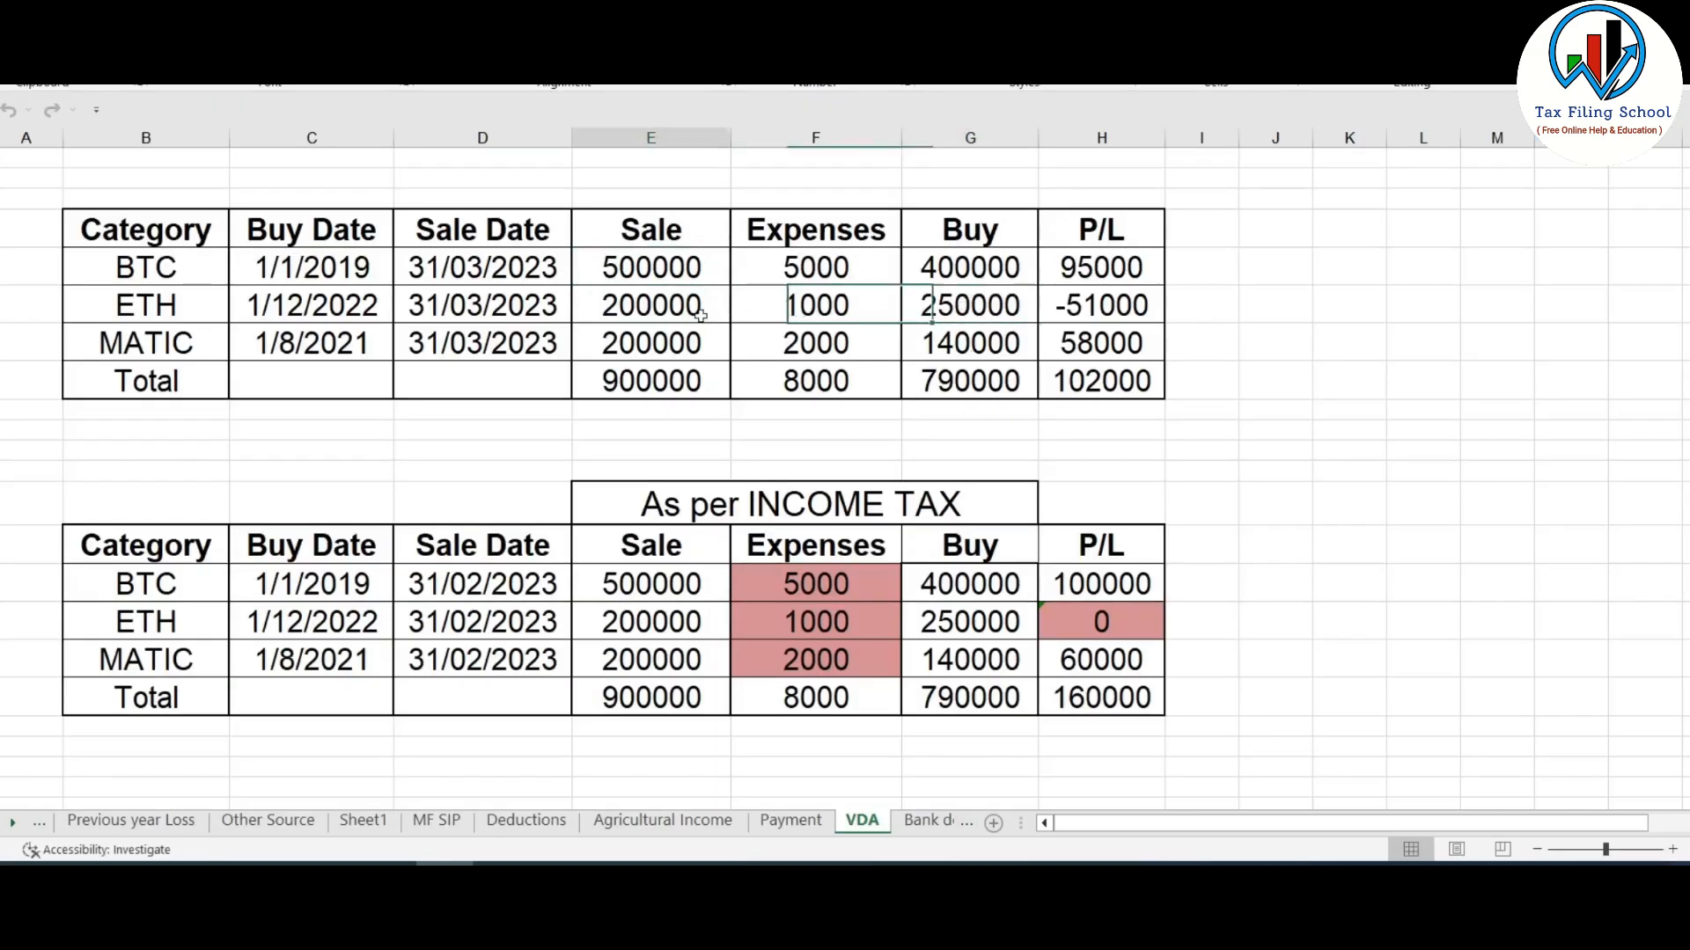
{"action": "key", "text": "alt+Tab"}
{"action": "left_click", "coordinate": [765, 545]}
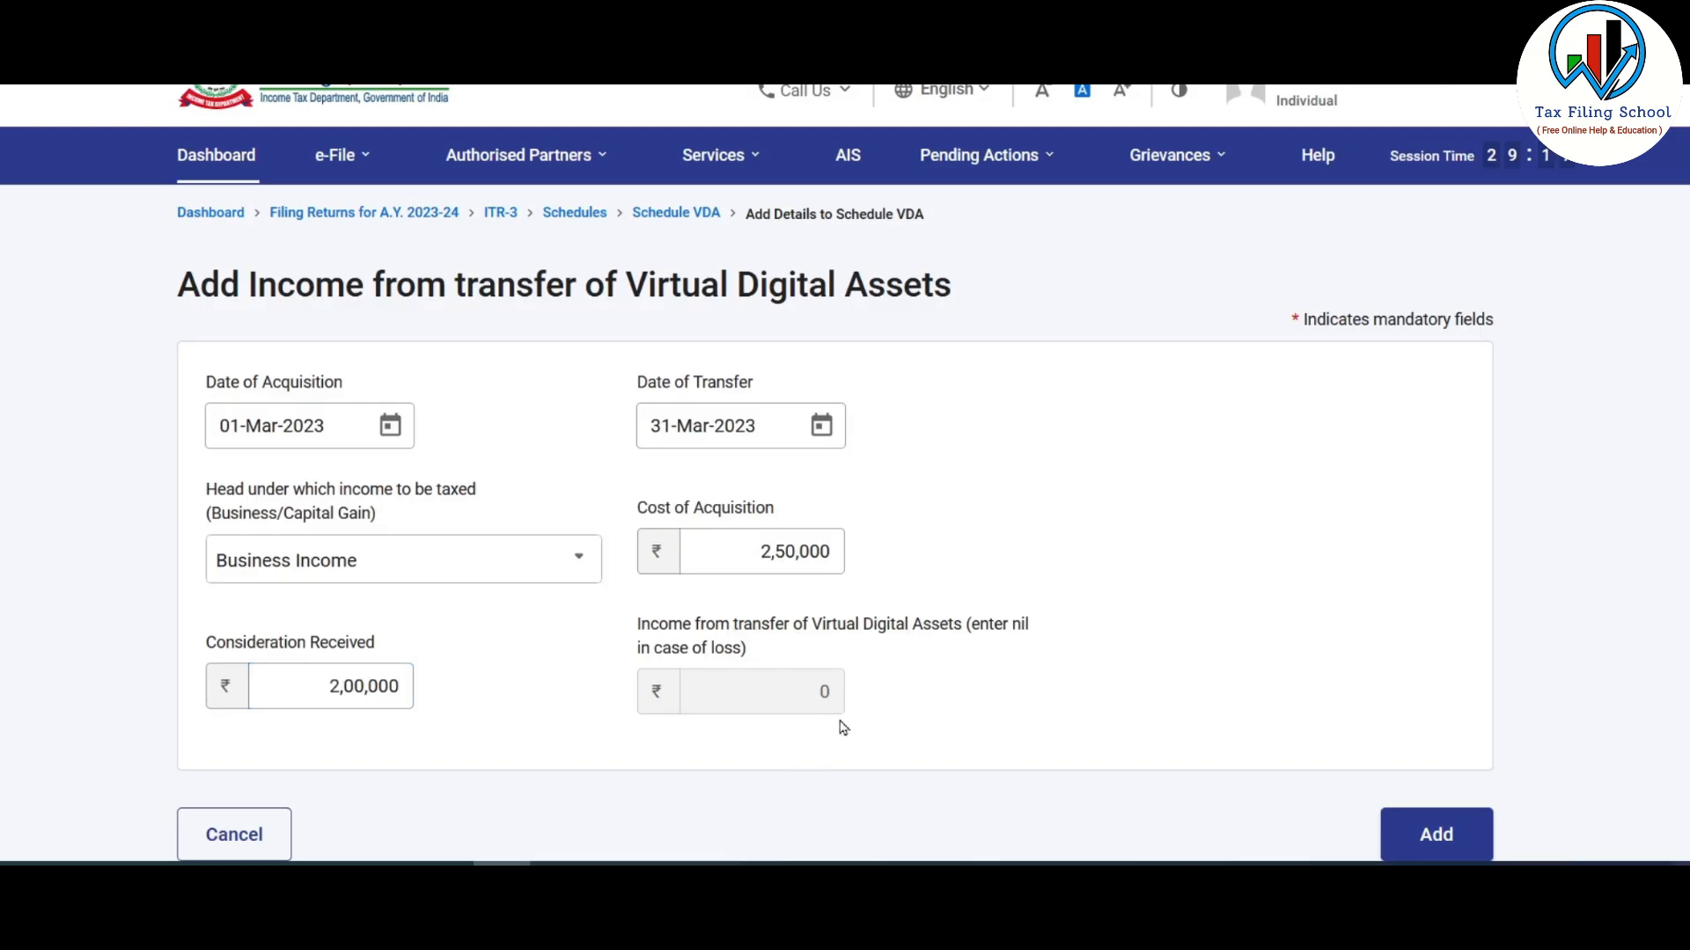
- Verify the ETH loss of -51000 in Excel and add the ETH entry as row ii
{"action": "key", "text": "alt+Tab"}
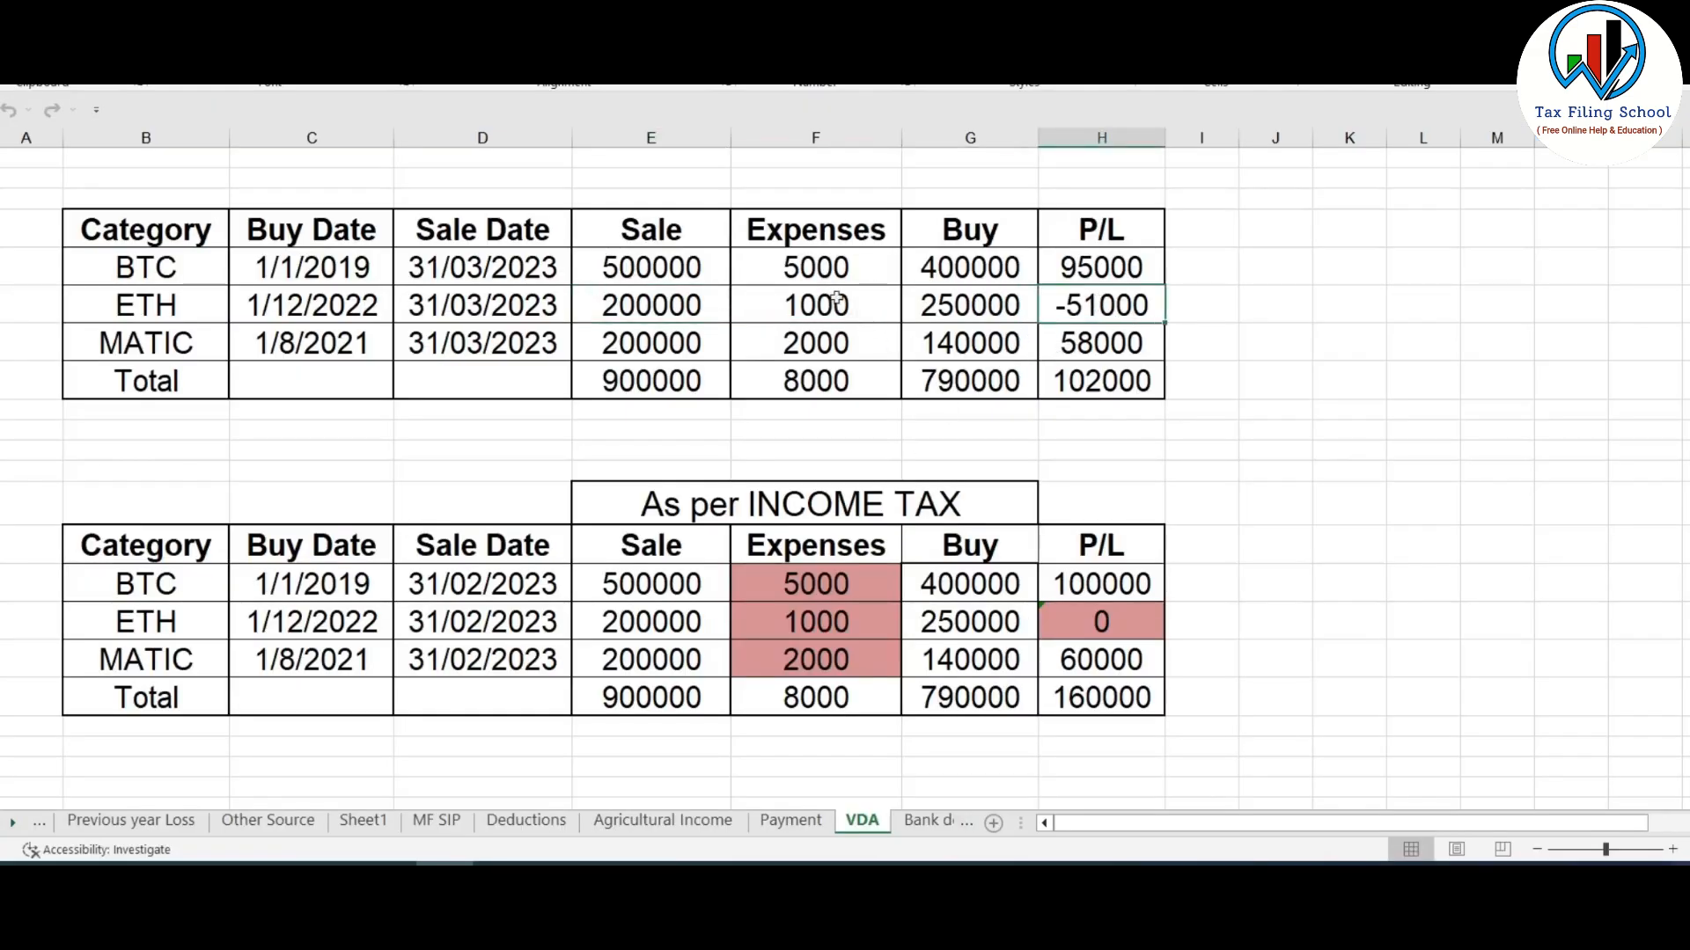
{"action": "left_click_drag", "start_coordinate": [837, 254], "coordinate": [842, 393]}
{"action": "left_click", "coordinate": [1110, 304]}
{"action": "left_click", "coordinate": [1241, 342]}
{"action": "key", "text": "alt+Tab"}
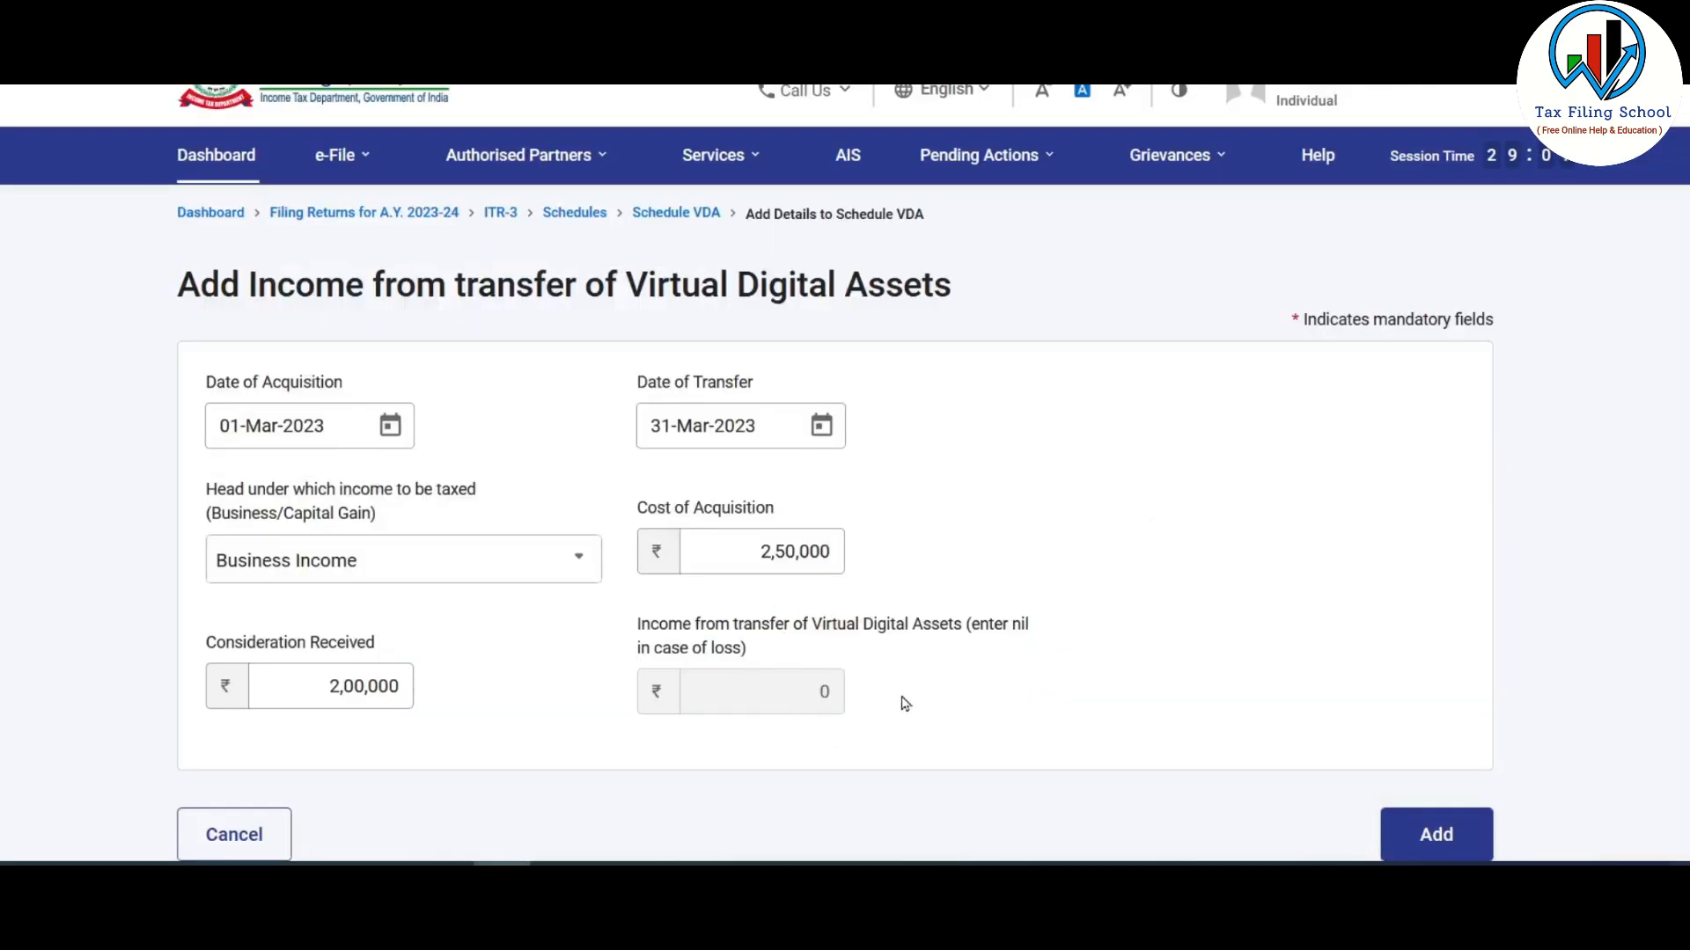
{"action": "scroll", "coordinate": [933, 607], "scroll_direction": "down", "scroll_amount": 2}
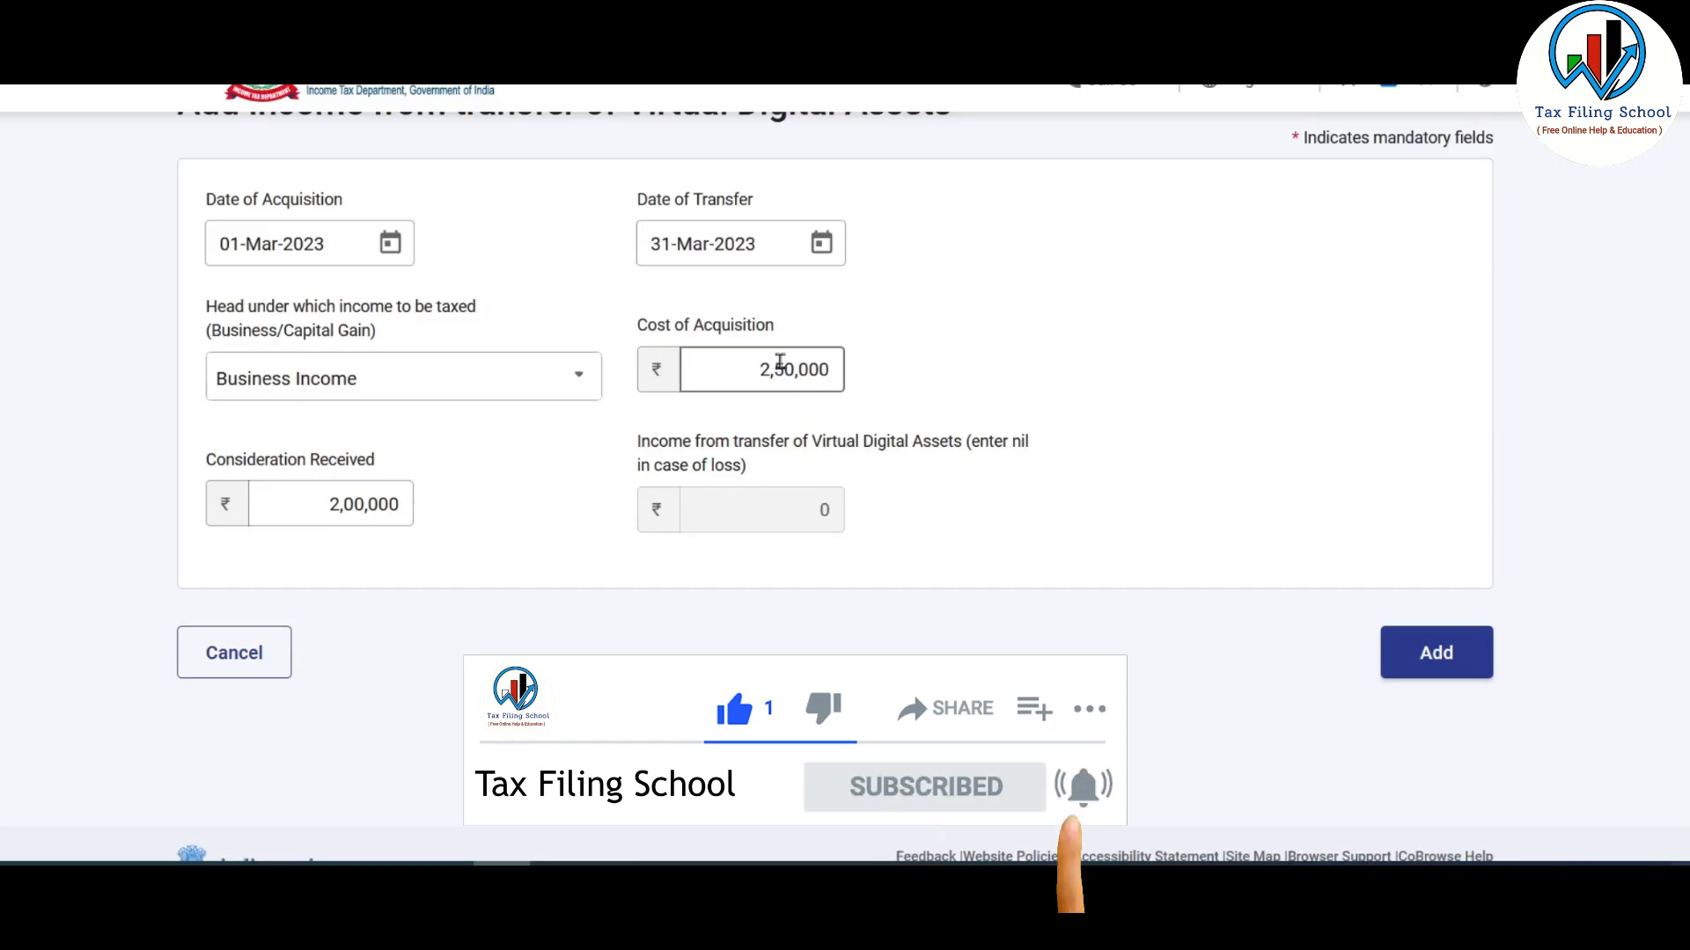
{"action": "left_click", "coordinate": [1438, 655]}
- Review the updated Schedule VDA table and select the MATIC row in the spreadsheet
{"action": "scroll", "coordinate": [1030, 577], "scroll_direction": "down", "scroll_amount": 2}
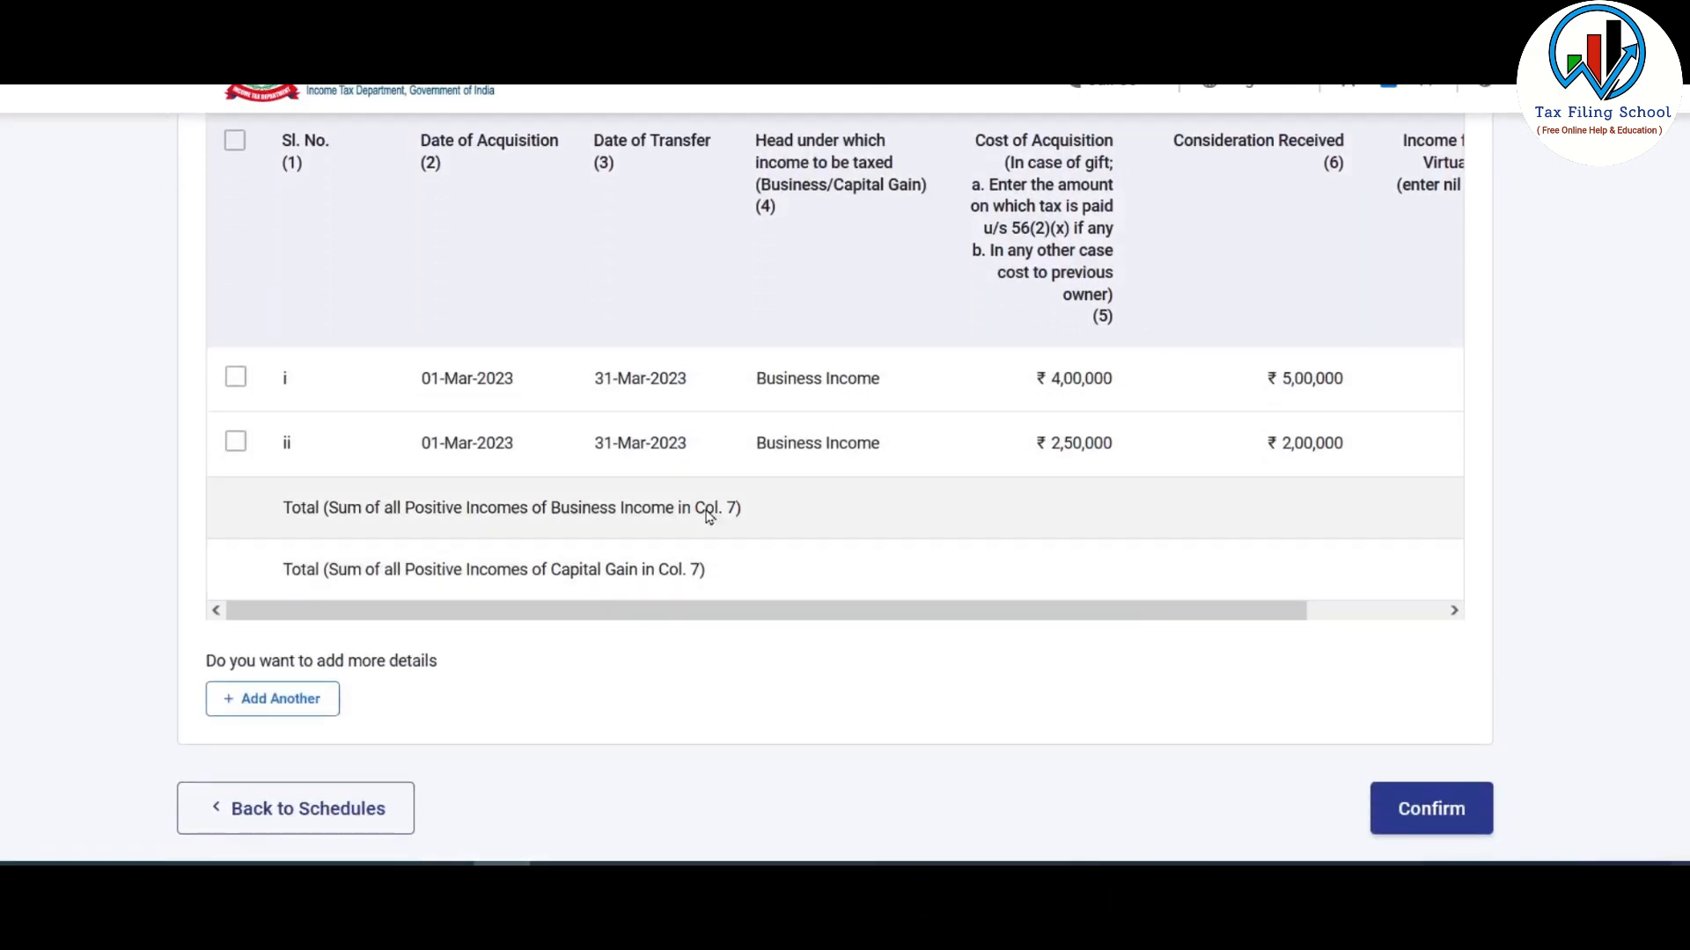
{"action": "left_click_drag", "start_coordinate": [1097, 626], "coordinate": [1150, 653]}
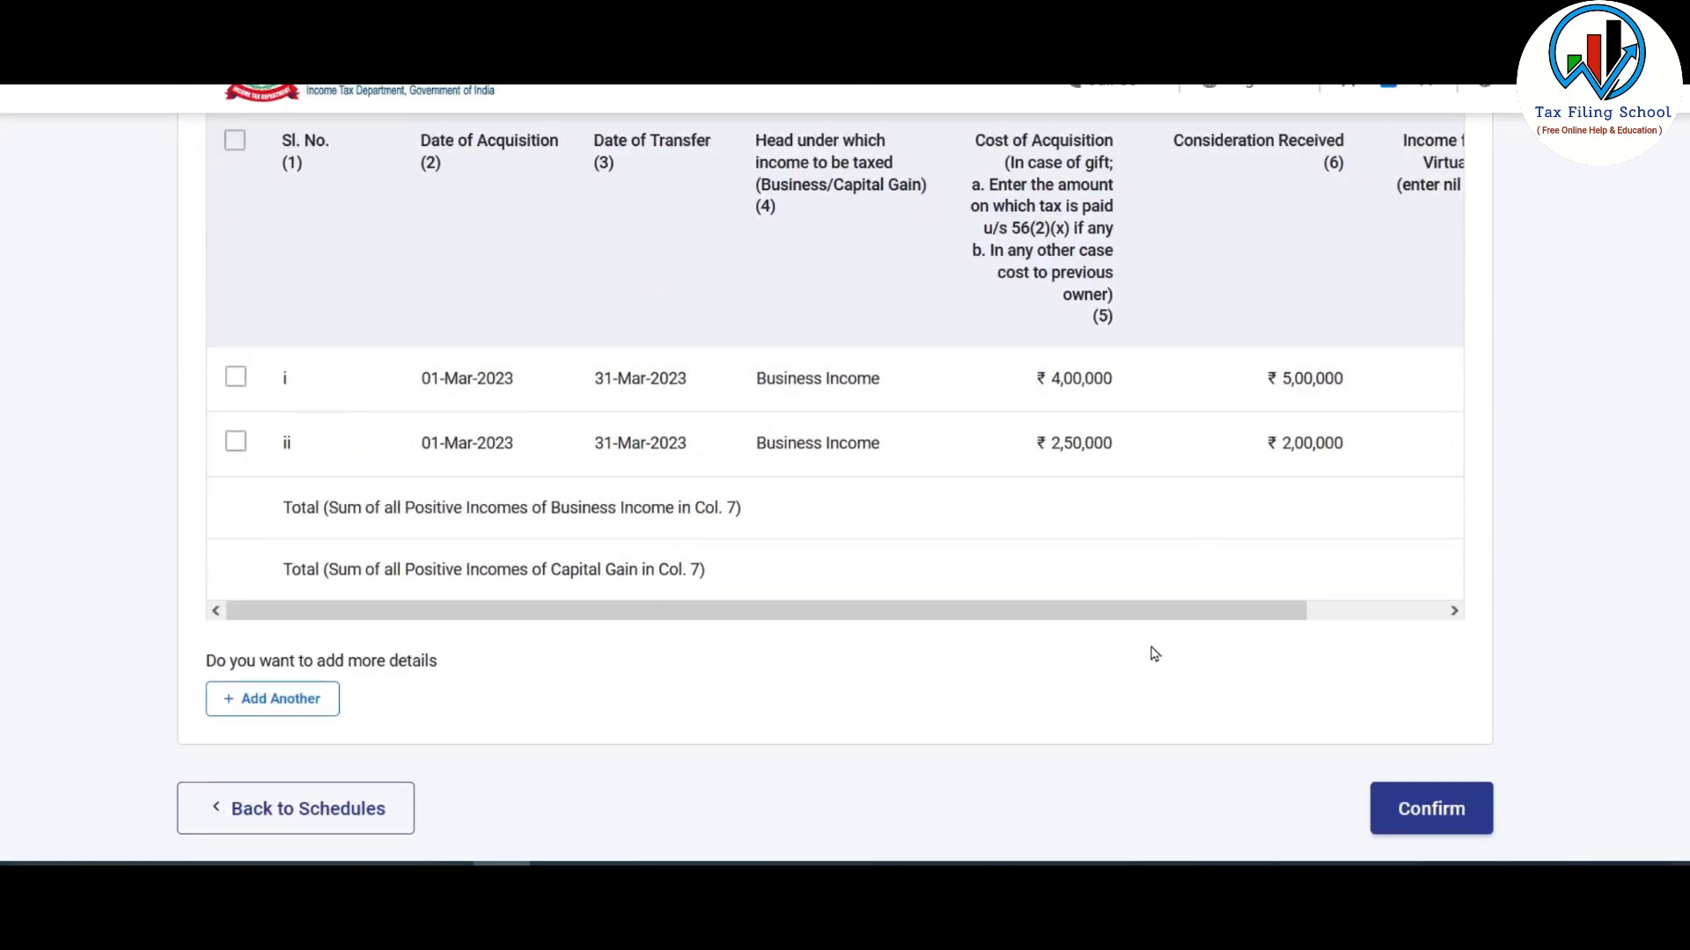
{"action": "key", "text": "alt+Tab"}
{"action": "key", "text": "shift+space"}
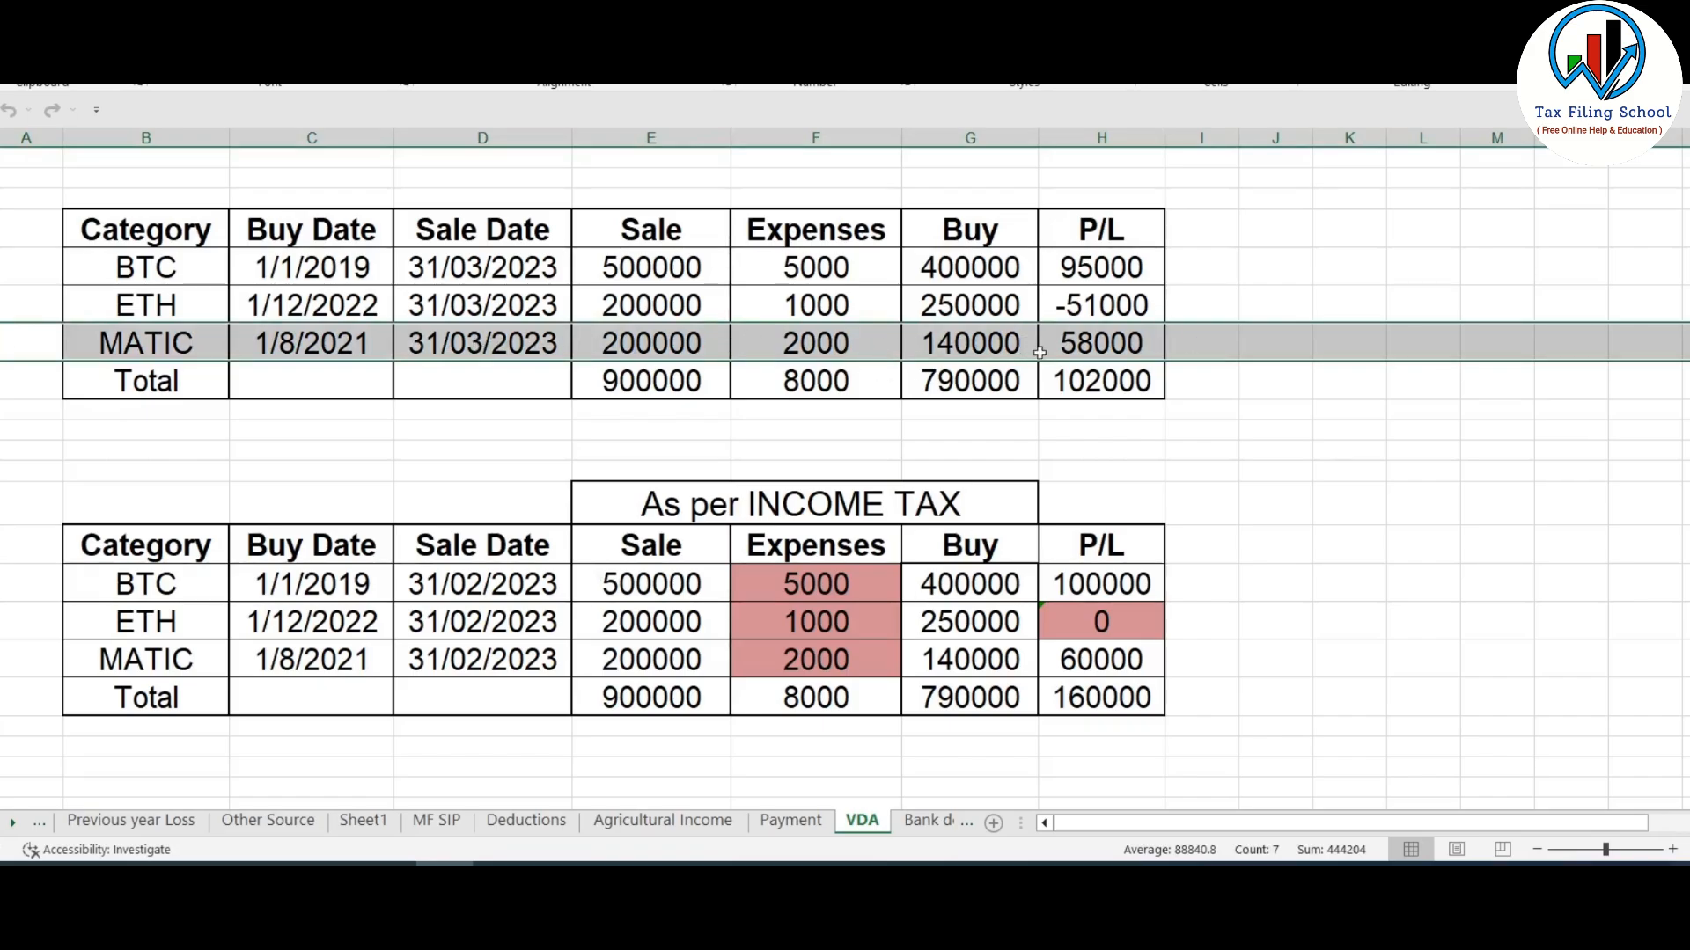
{"action": "key", "text": "alt+Tab"}
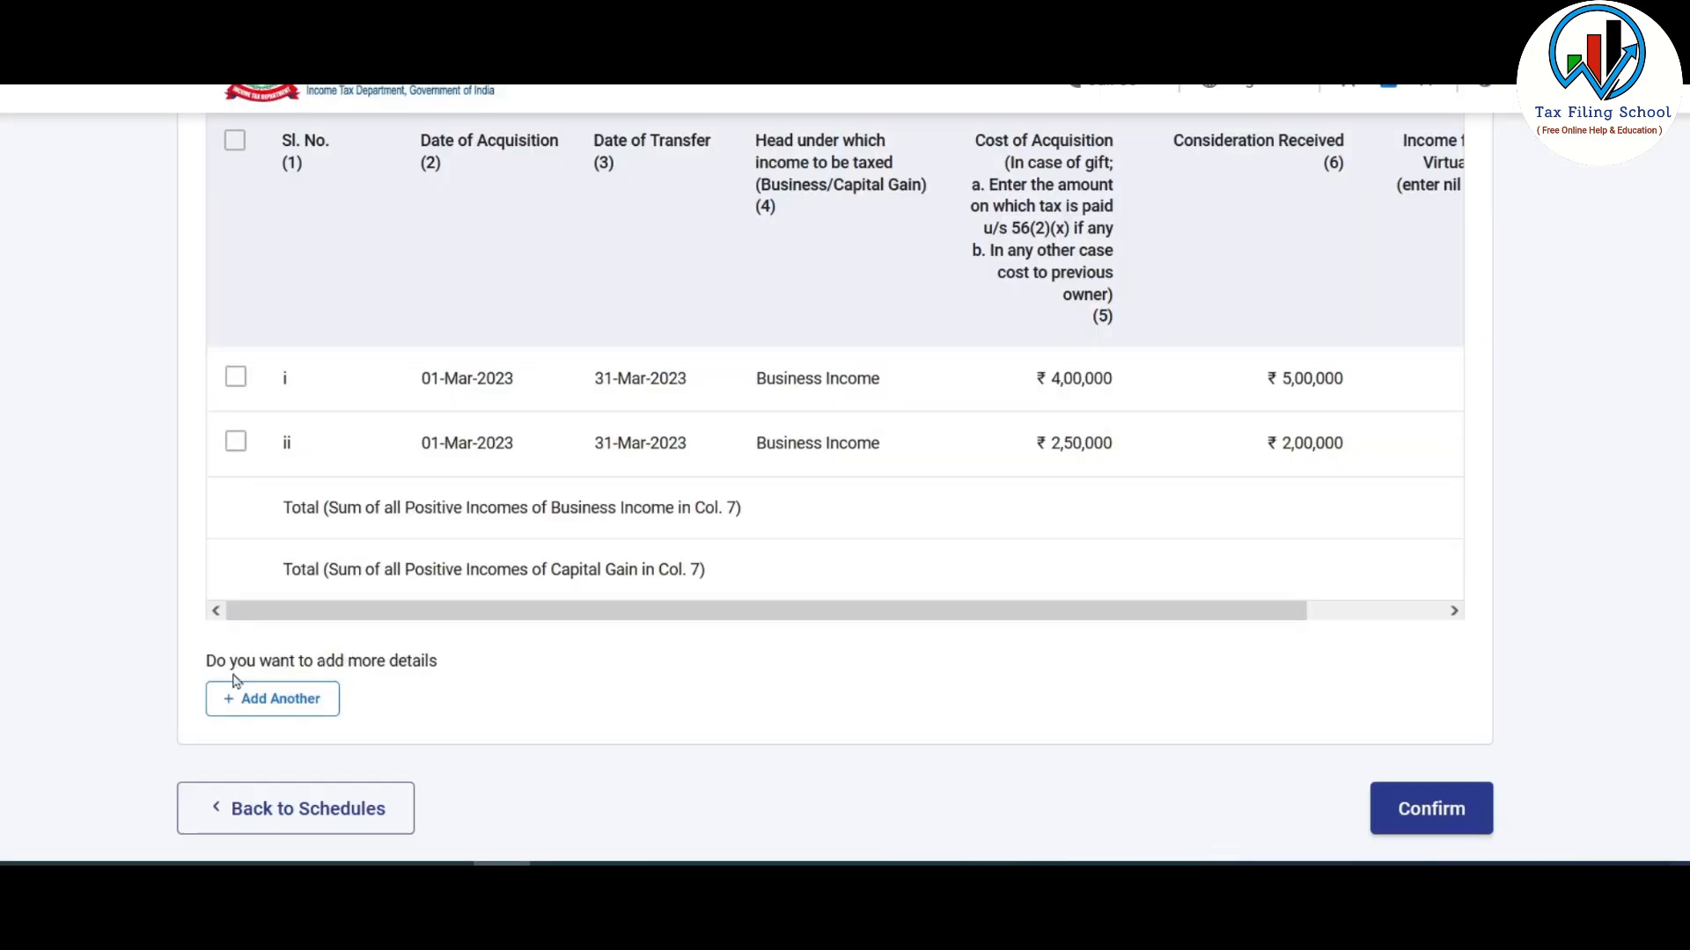
- Start a third VDA entry acquired 1 March 2023, taxed as Capital Gain
{"action": "left_click", "coordinate": [301, 706]}
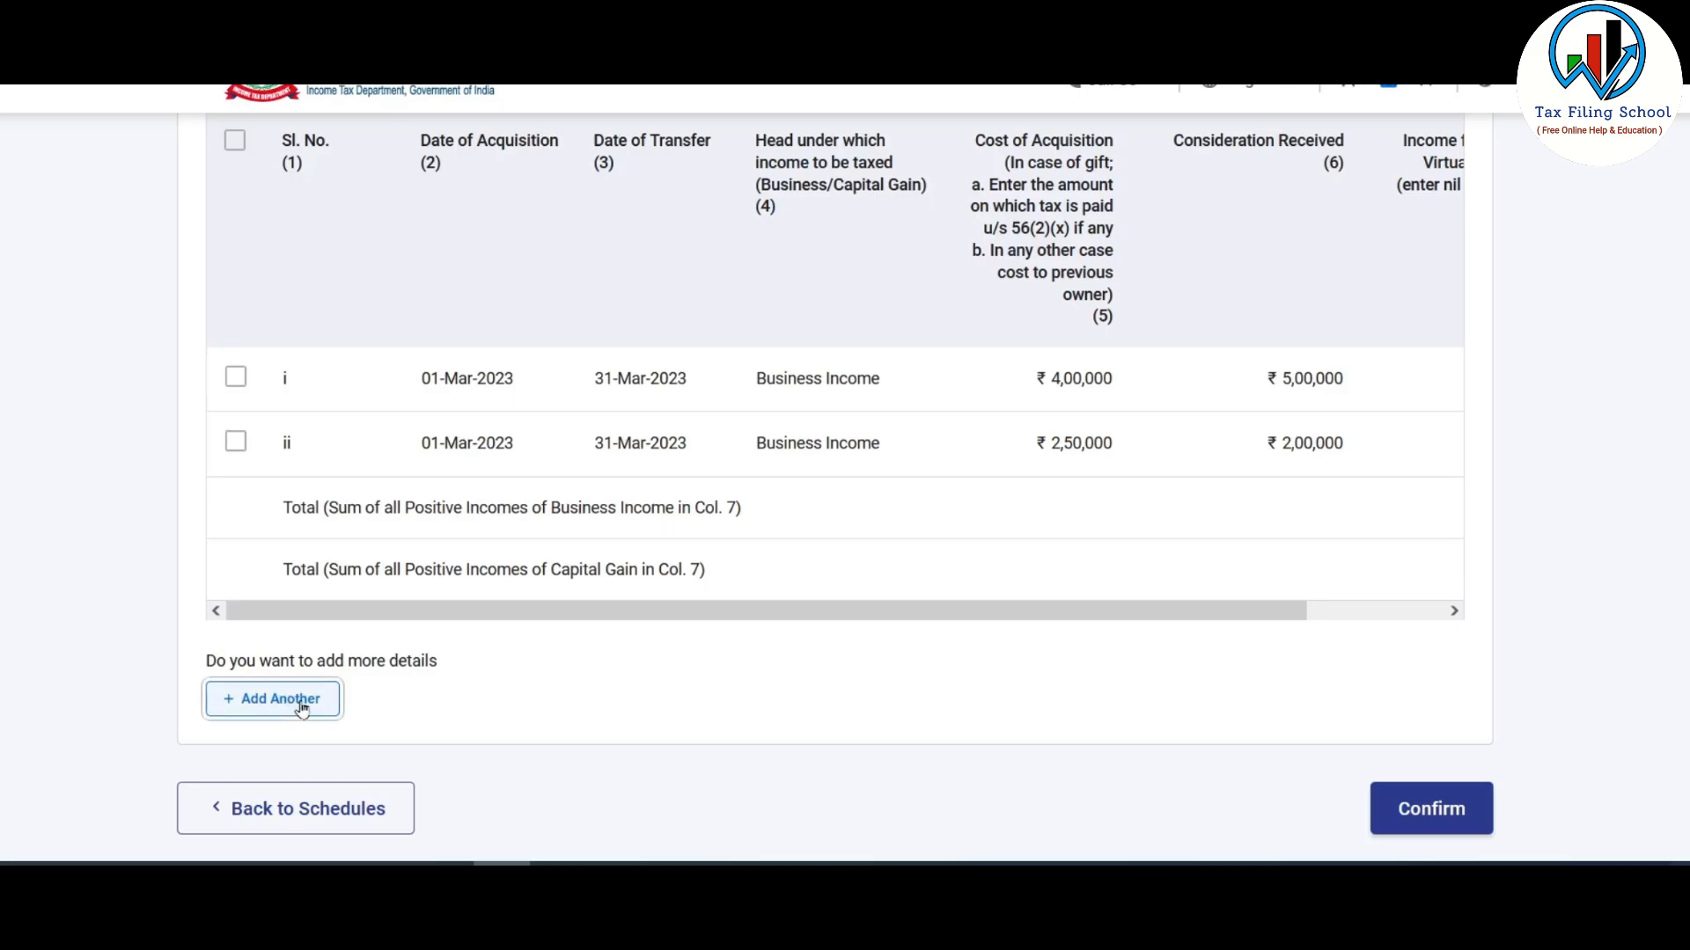
{"action": "scroll", "coordinate": [517, 289], "scroll_direction": "down", "scroll_amount": 2}
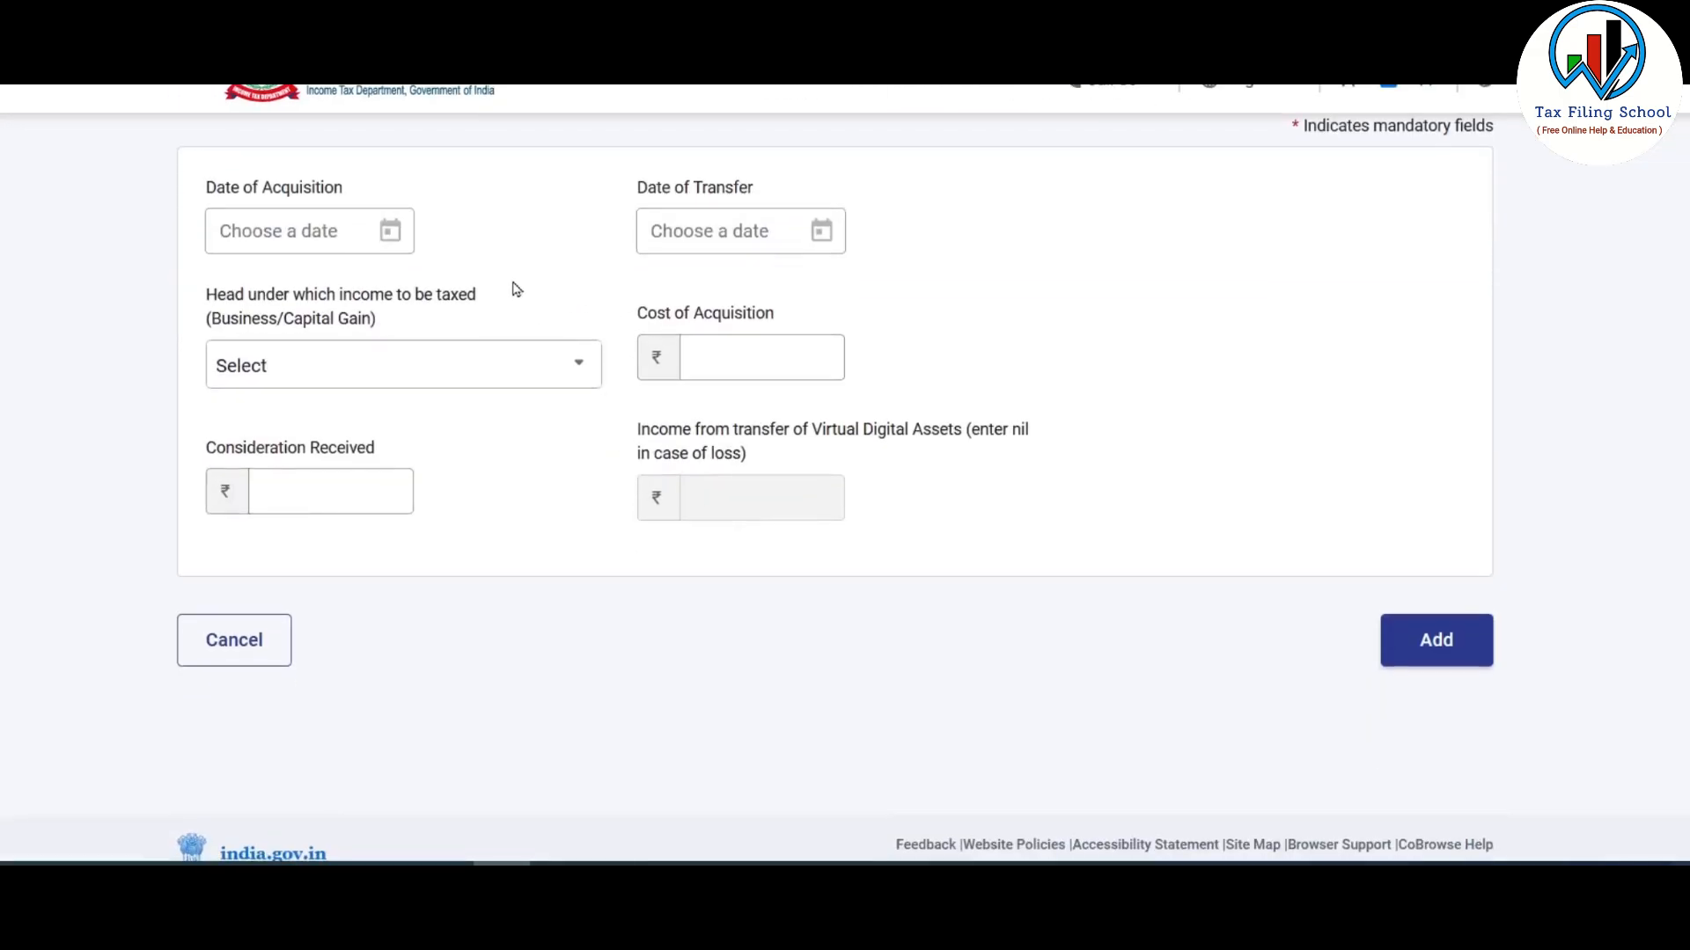
{"action": "left_click", "coordinate": [390, 230]}
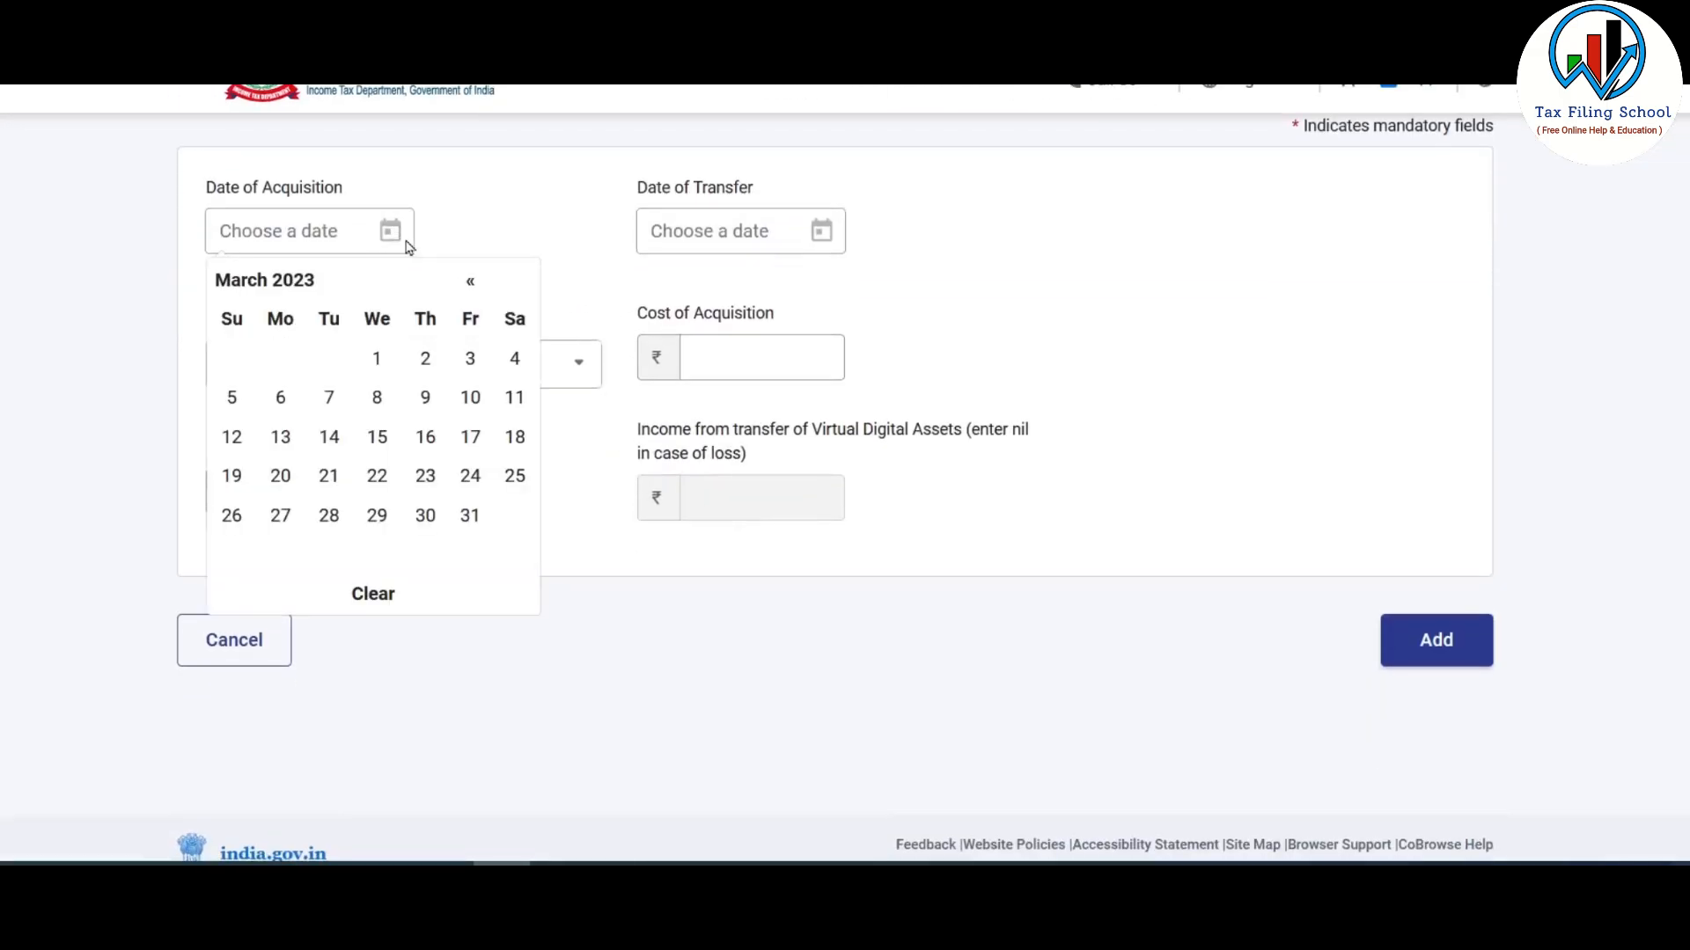
{"action": "left_click", "coordinate": [379, 360]}
{"action": "left_click", "coordinate": [366, 368]}
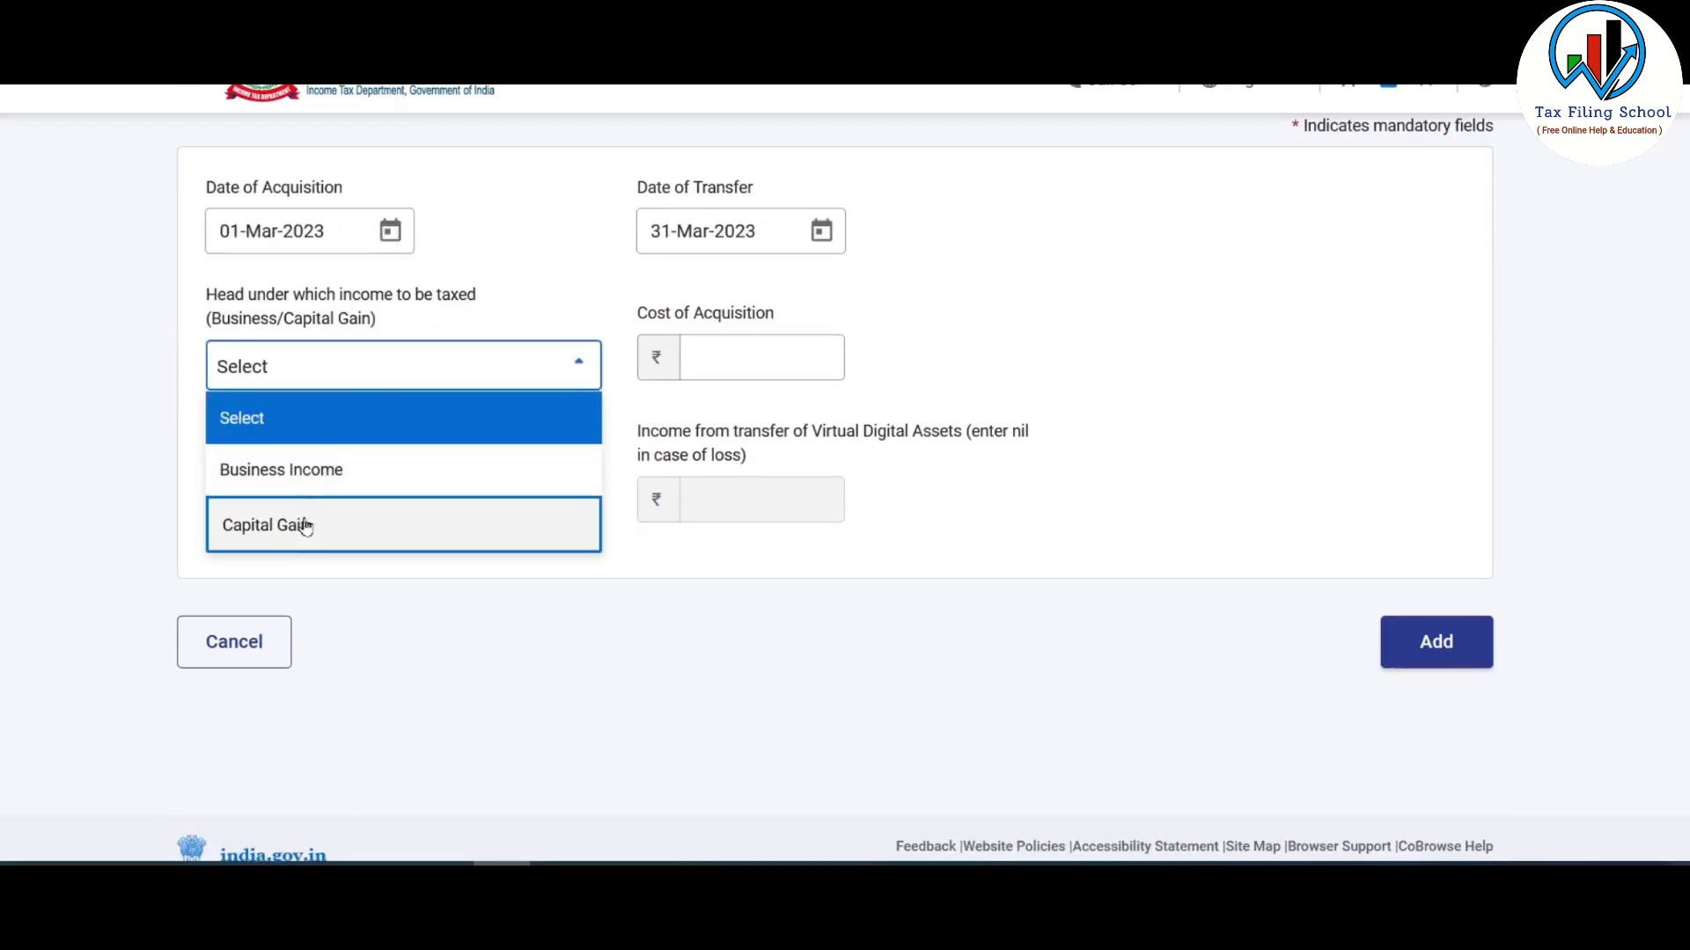
{"action": "left_click", "coordinate": [390, 526]}
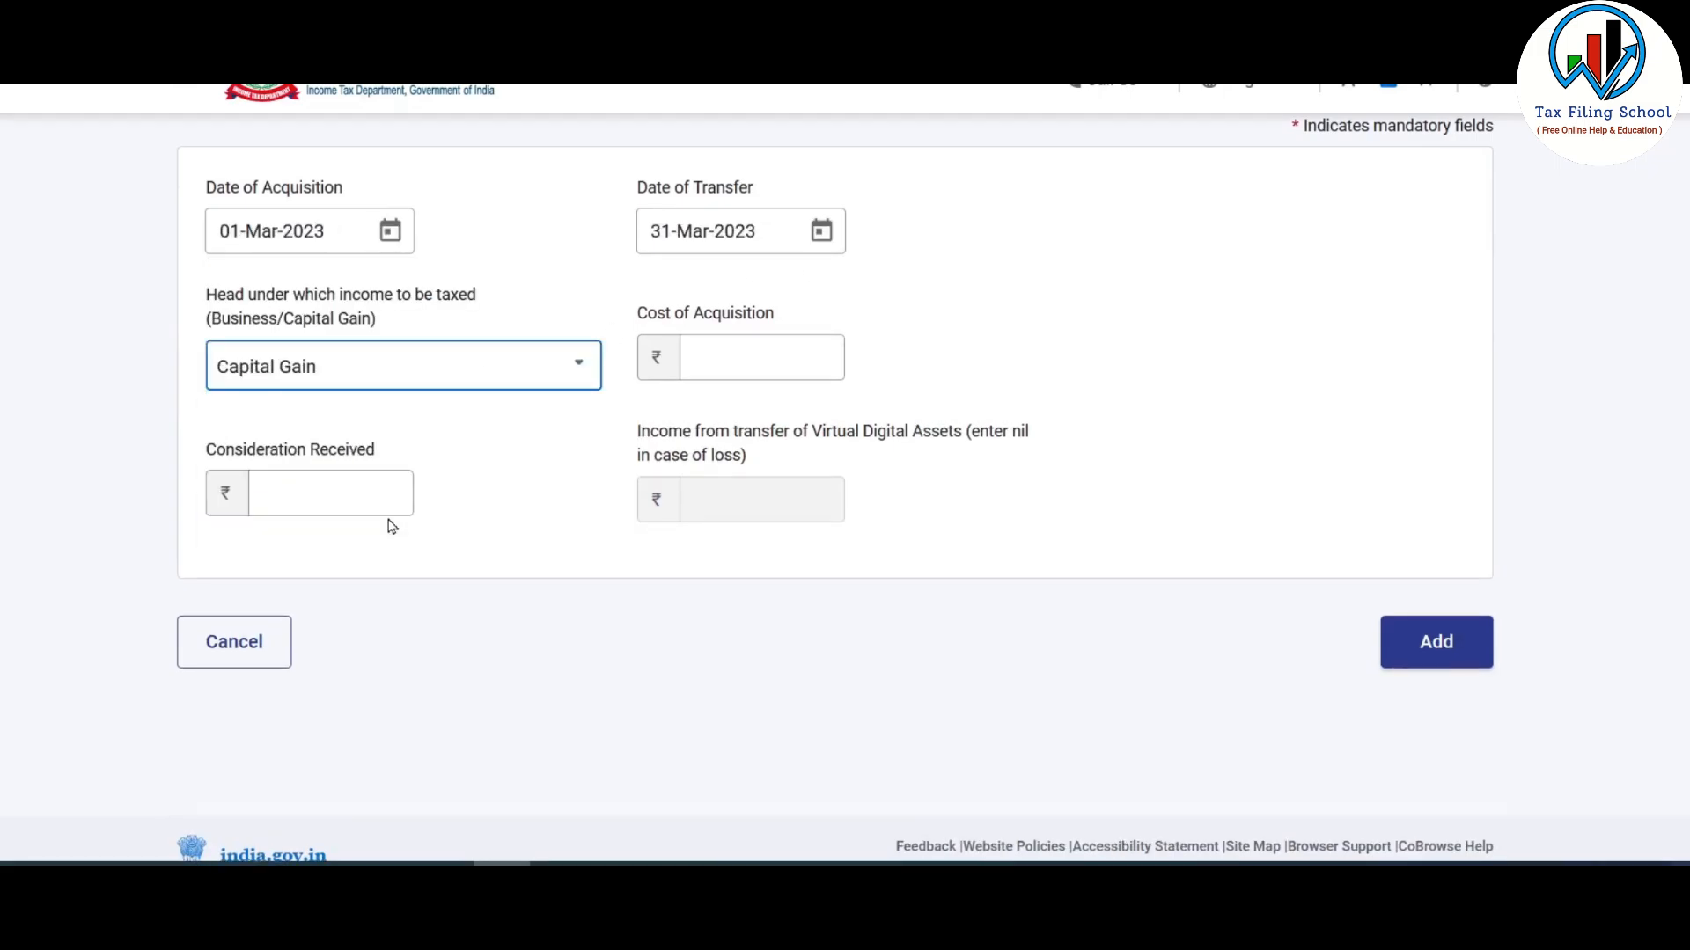
{"action": "left_click", "coordinate": [376, 377]}
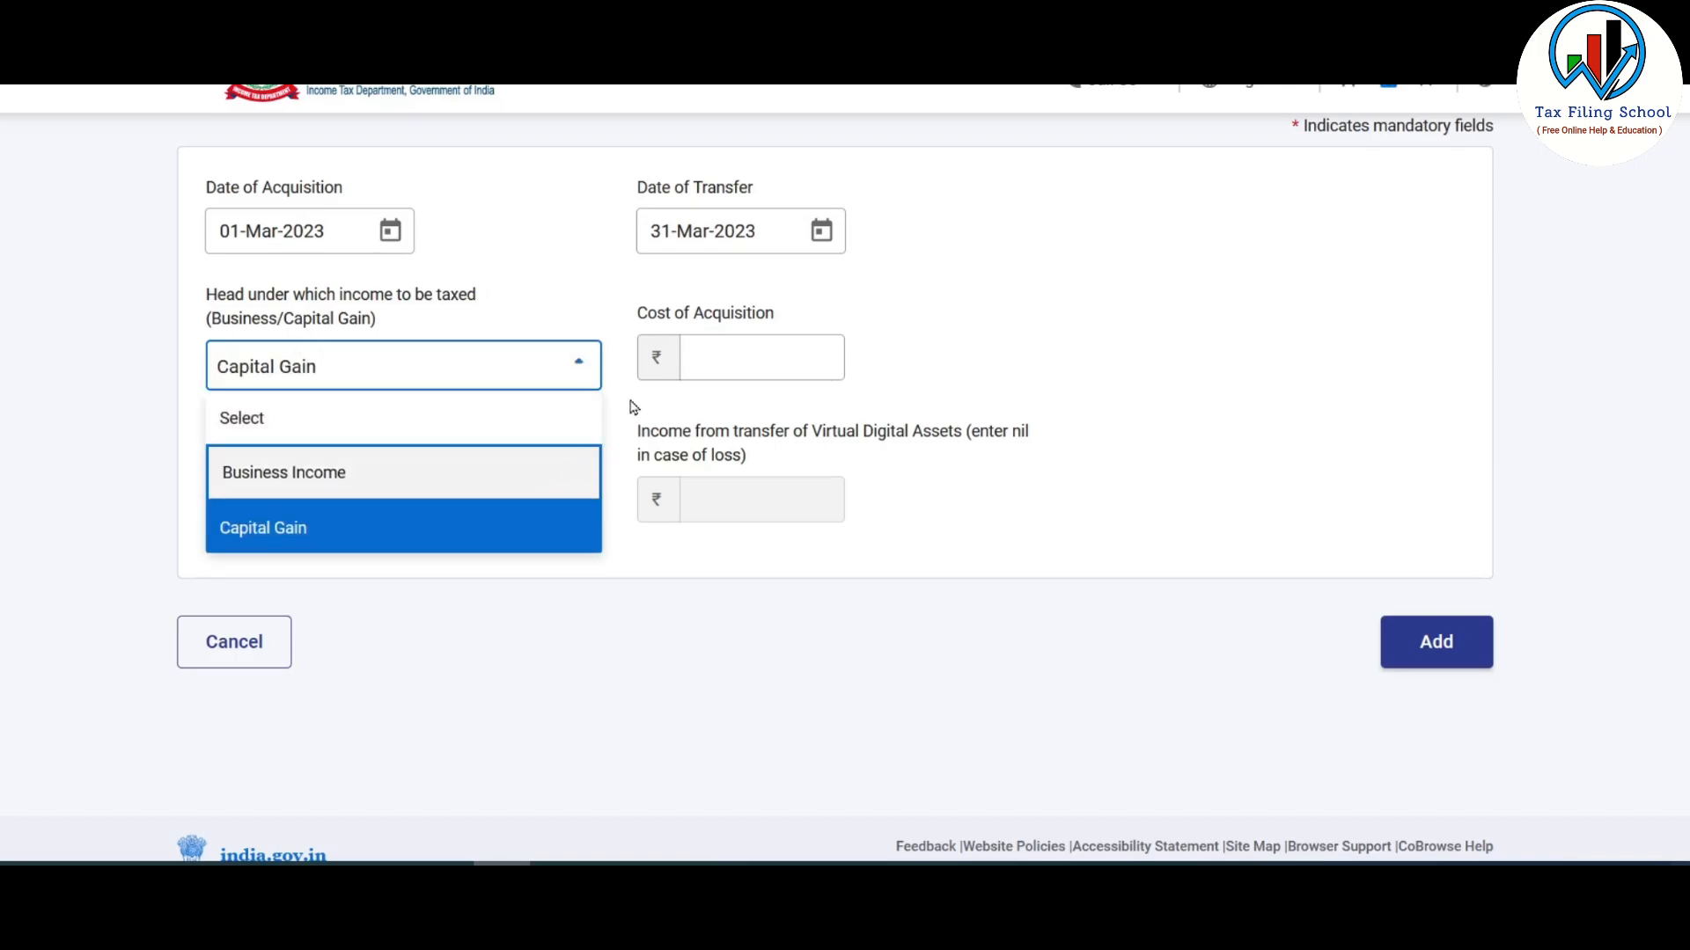
{"action": "left_click", "coordinate": [758, 358]}
- Check the MATIC sale amount of 200000 and add the Capital Gain entry as row iii
{"action": "key", "text": "alt+Tab"}
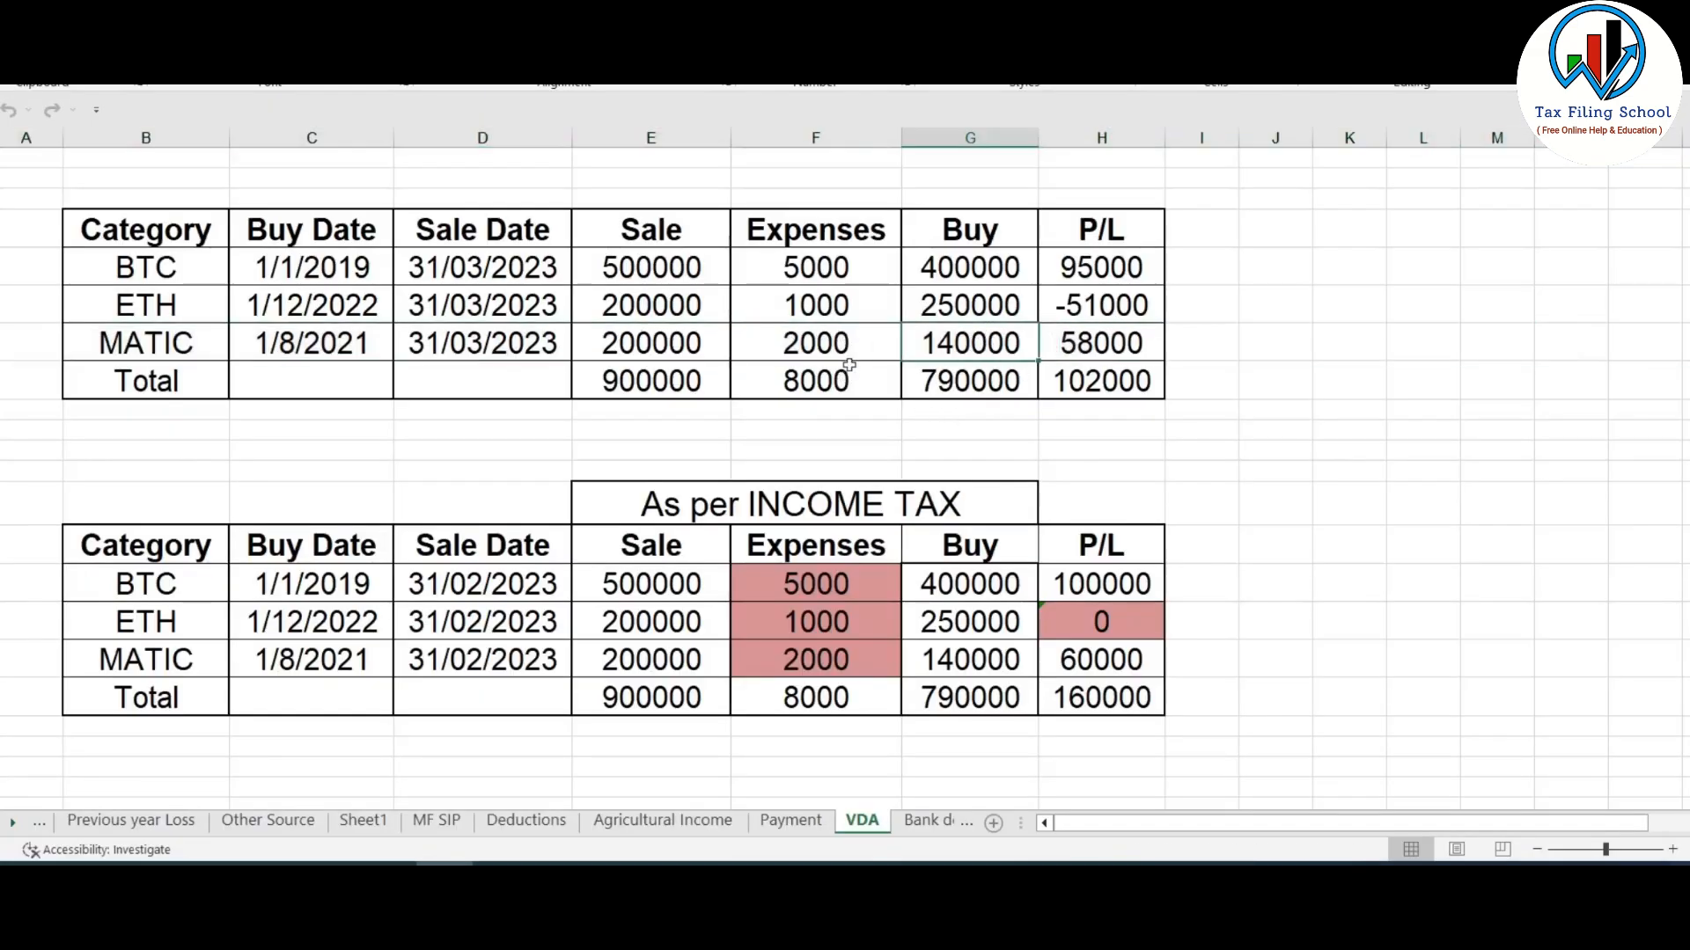
{"action": "left_click", "coordinate": [674, 350]}
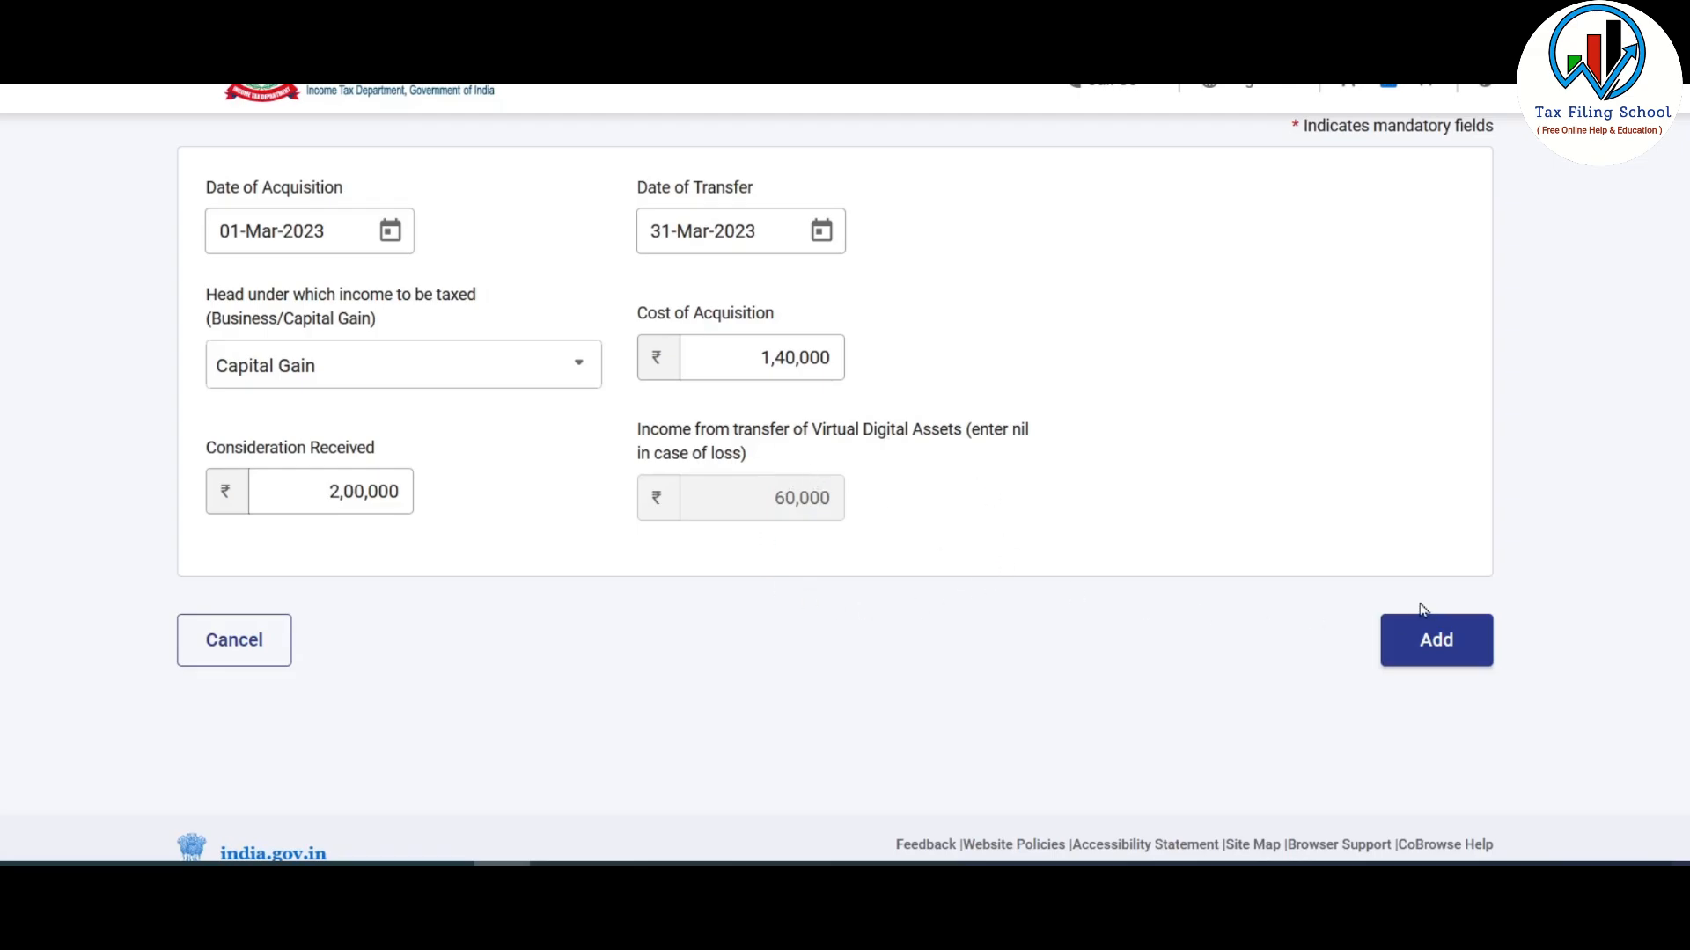
{"action": "left_click", "coordinate": [1446, 647]}
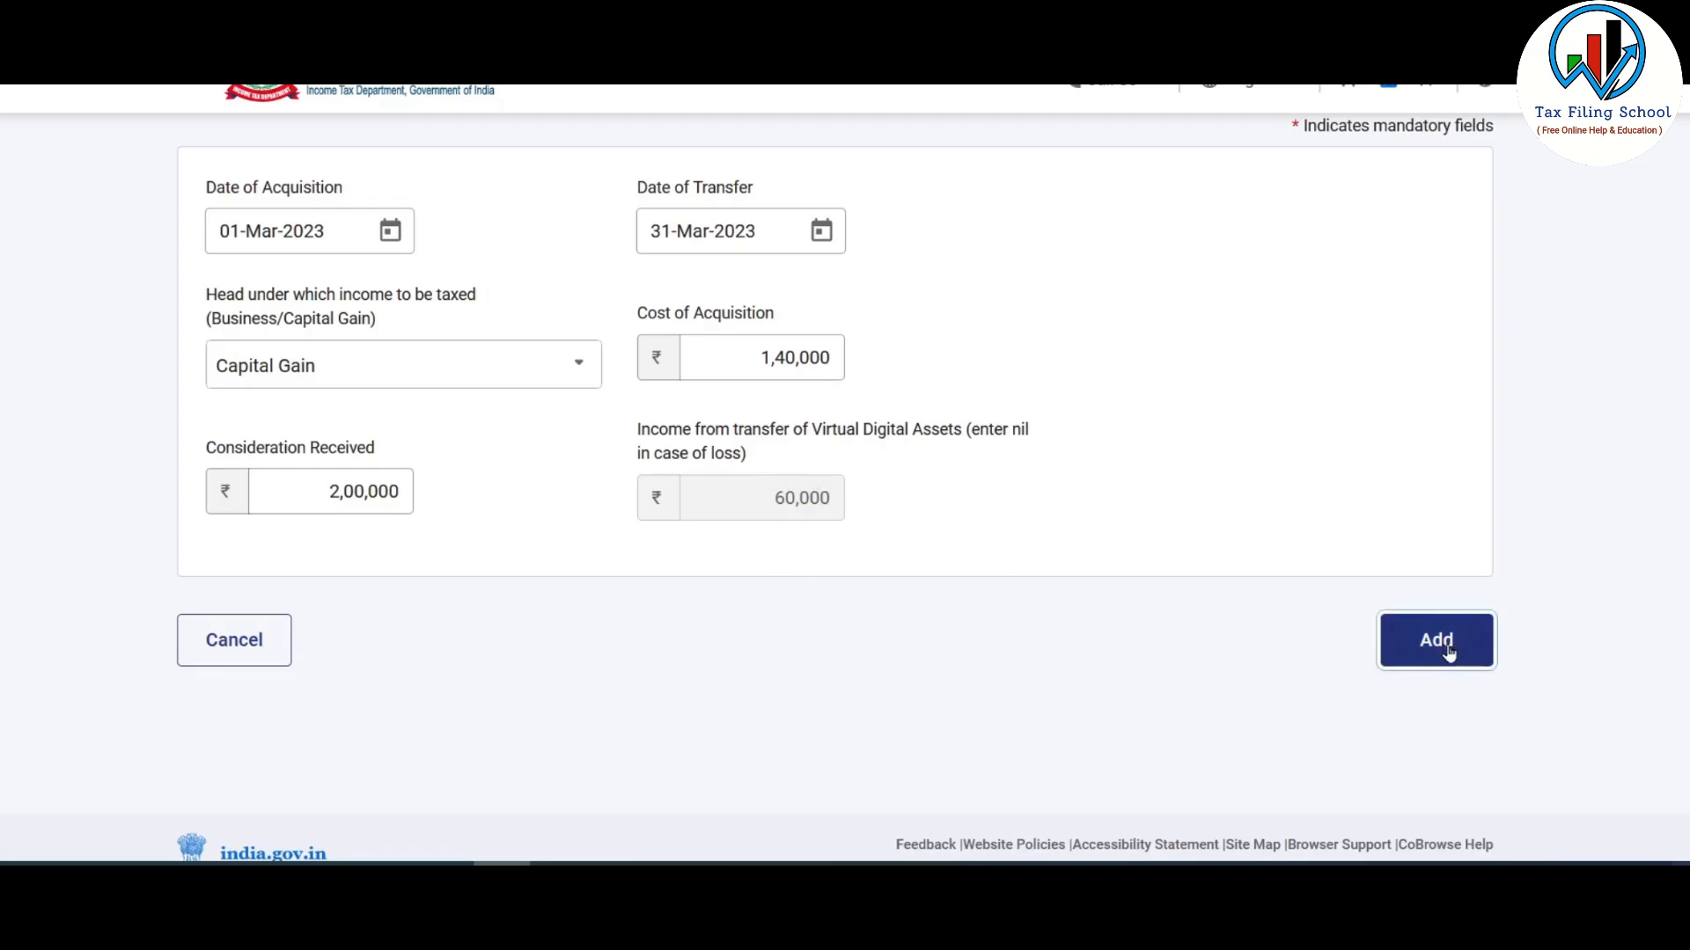
- Review the three VDA rows and confirm Schedule VDA
{"action": "scroll", "coordinate": [807, 515], "scroll_direction": "down", "scroll_amount": 5}
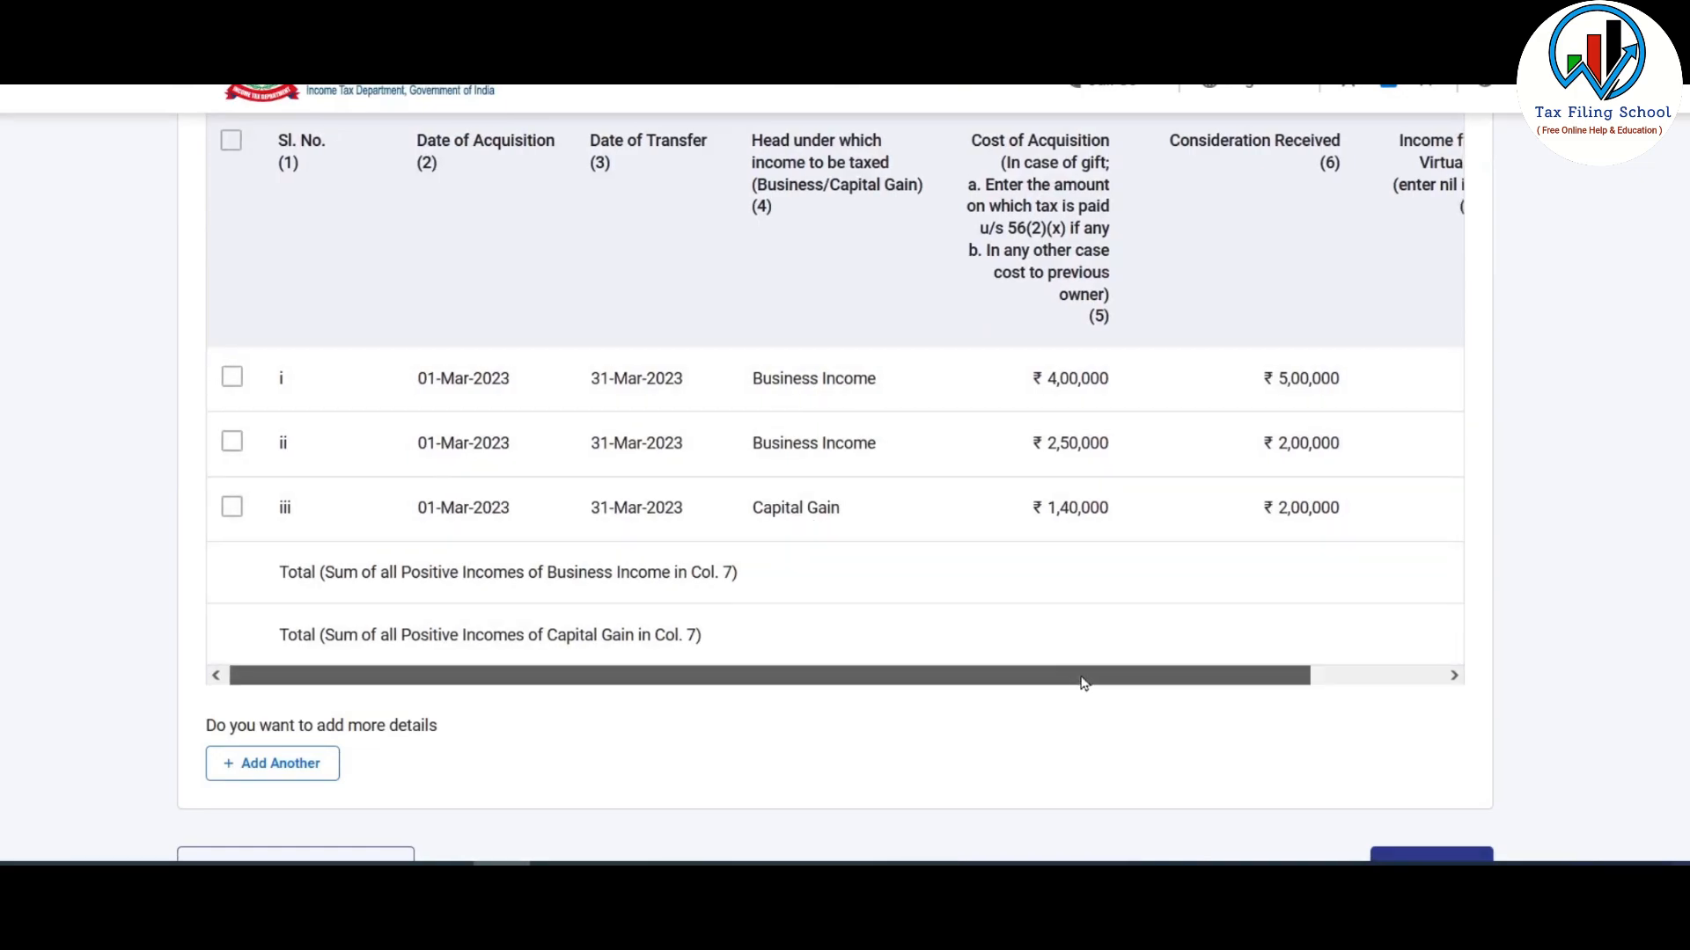
{"action": "left_click_drag", "start_coordinate": [1082, 683], "coordinate": [1320, 681]}
{"action": "left_click_drag", "start_coordinate": [1199, 683], "coordinate": [818, 705]}
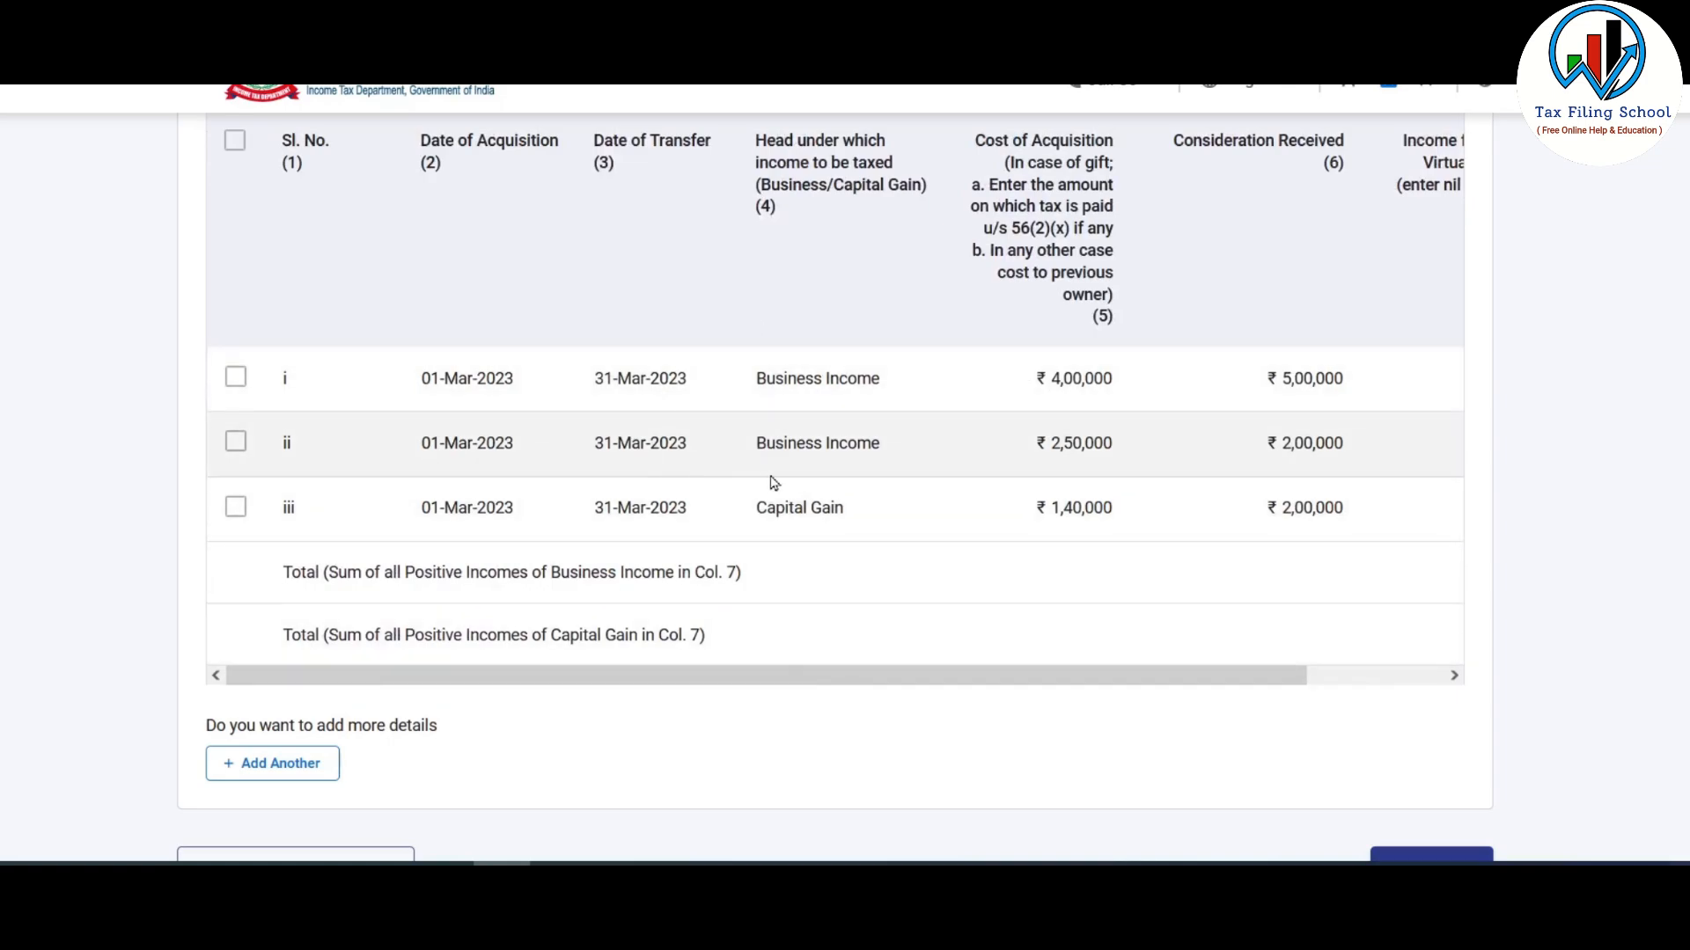
{"action": "scroll", "coordinate": [774, 483], "scroll_direction": "down", "scroll_amount": 3}
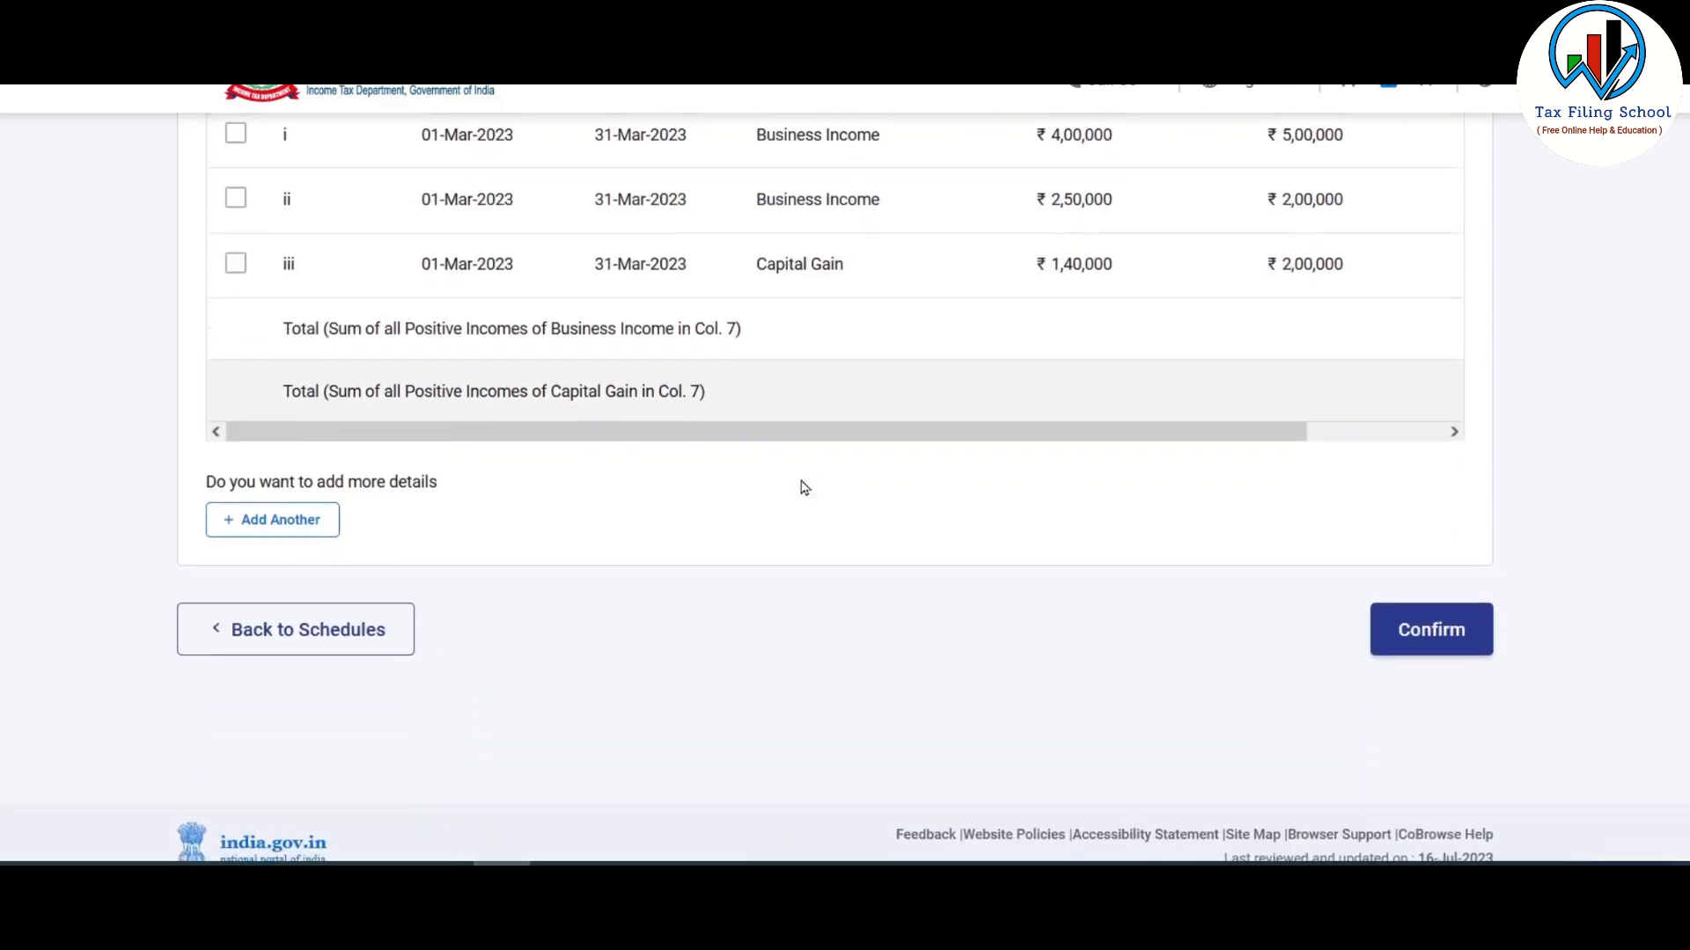
{"action": "left_click", "coordinate": [1436, 631]}
- Review Schedule SI's 115BBH rows, ₹48,000 tax on ₹1,60,000 VDA income, and confirm it
{"action": "scroll", "coordinate": [812, 397], "scroll_direction": "down", "scroll_amount": 4}
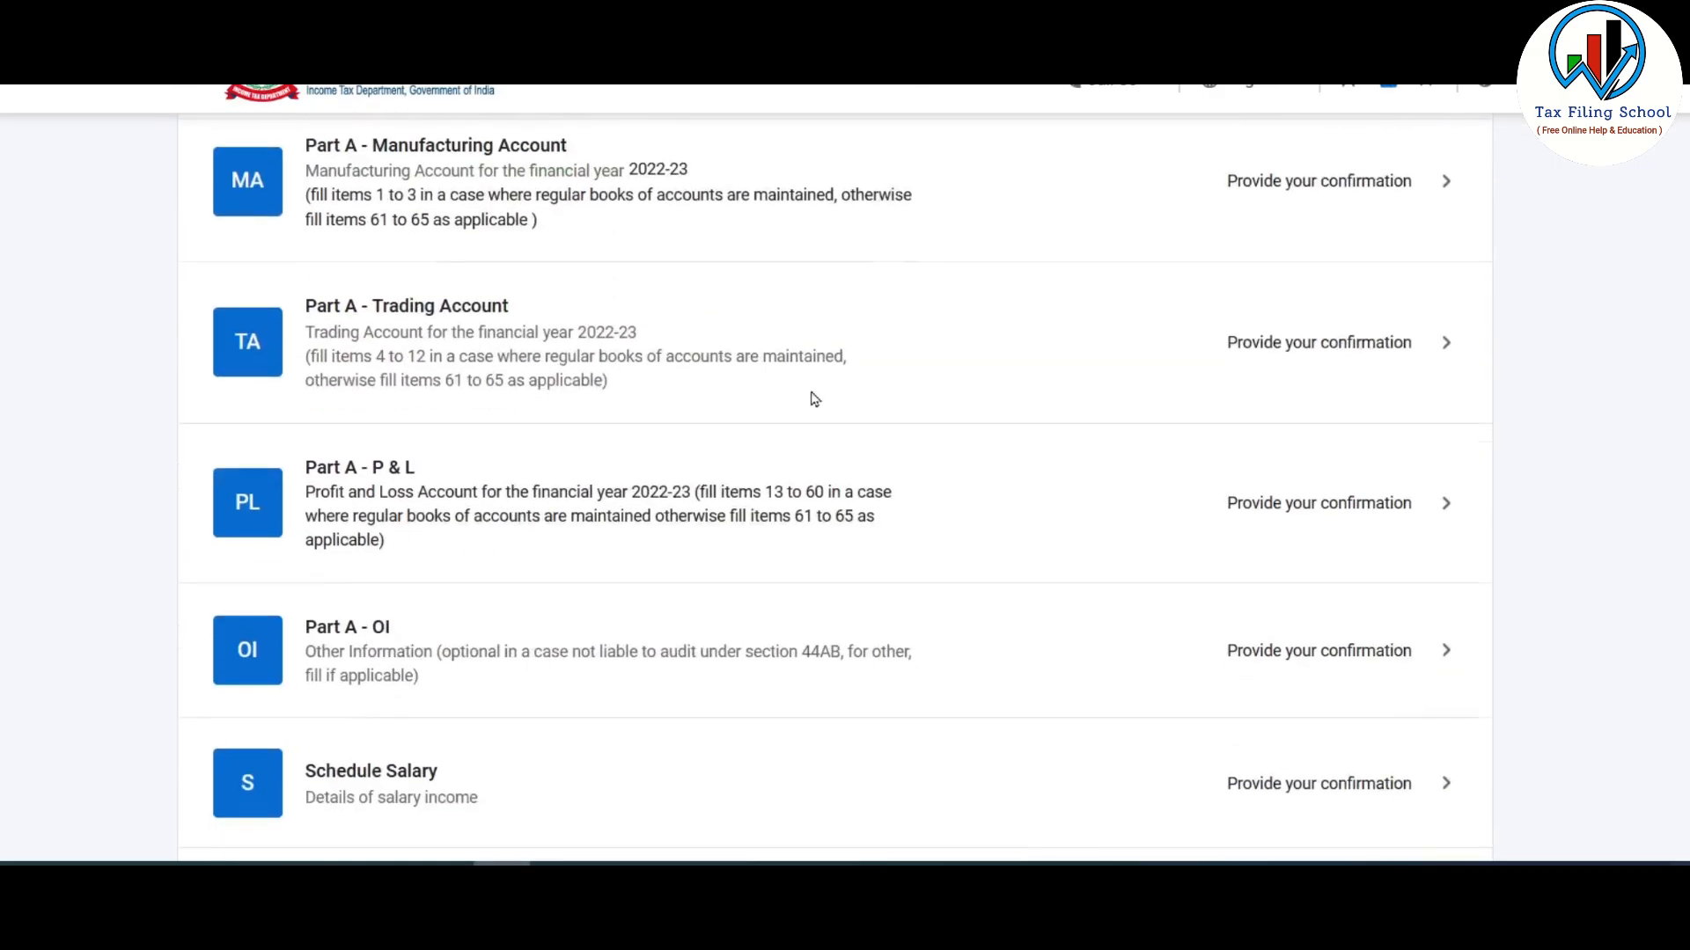
{"action": "scroll", "coordinate": [814, 398], "scroll_direction": "down", "scroll_amount": 14}
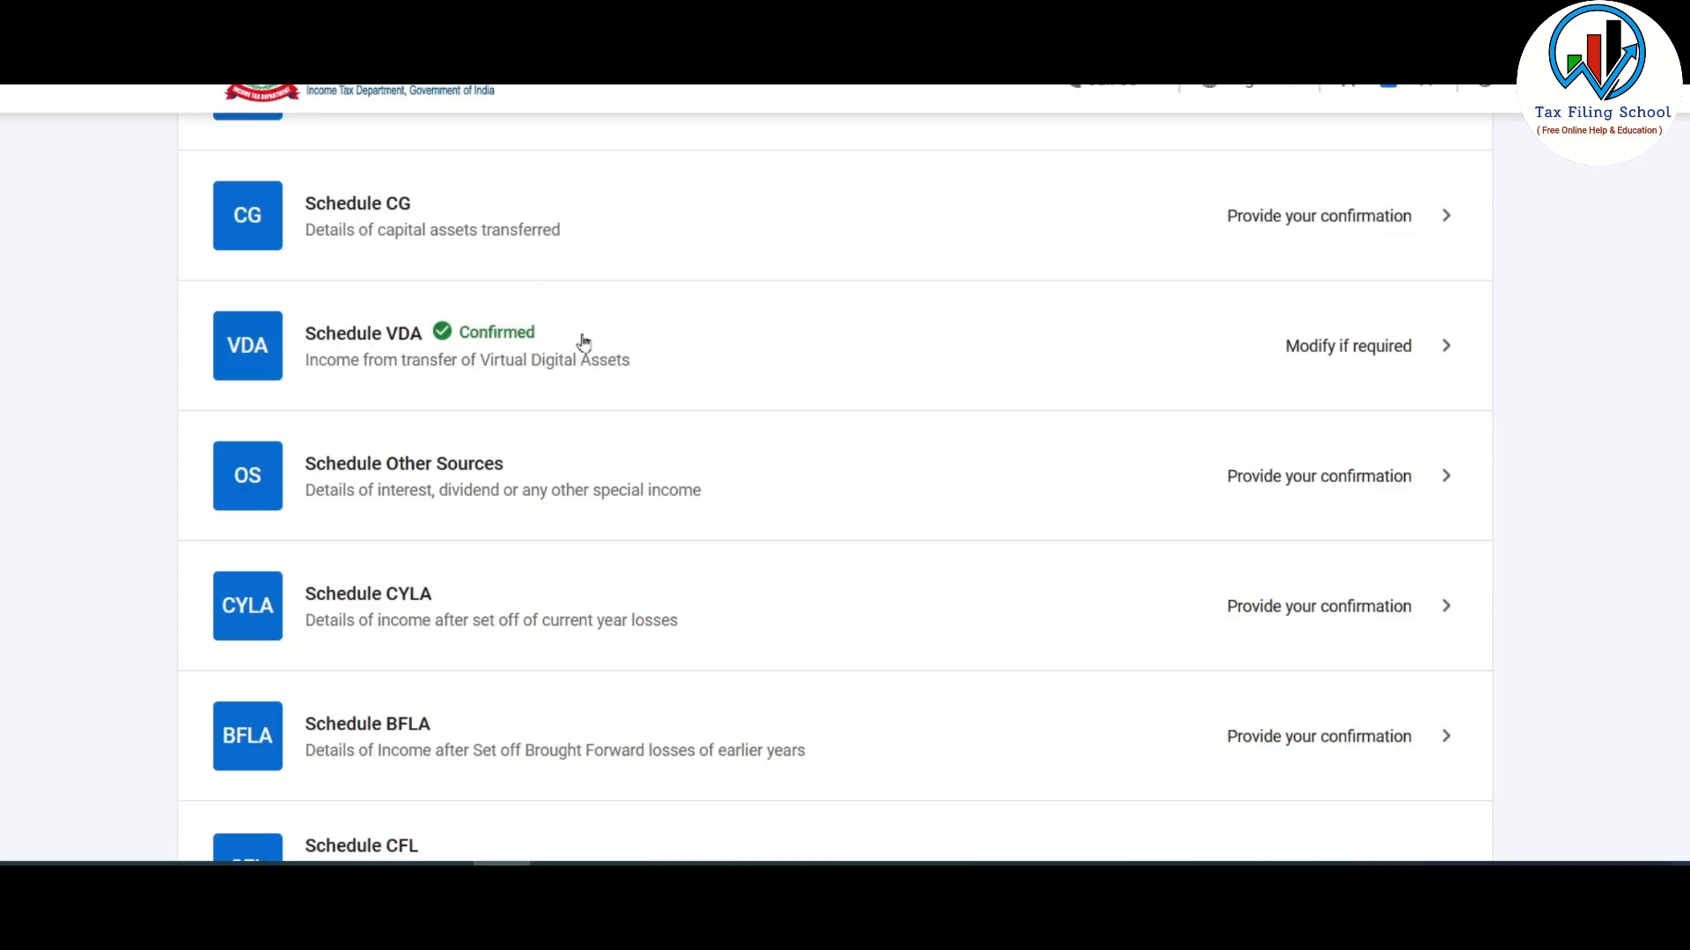
{"action": "scroll", "coordinate": [622, 342], "scroll_direction": "down", "scroll_amount": 10}
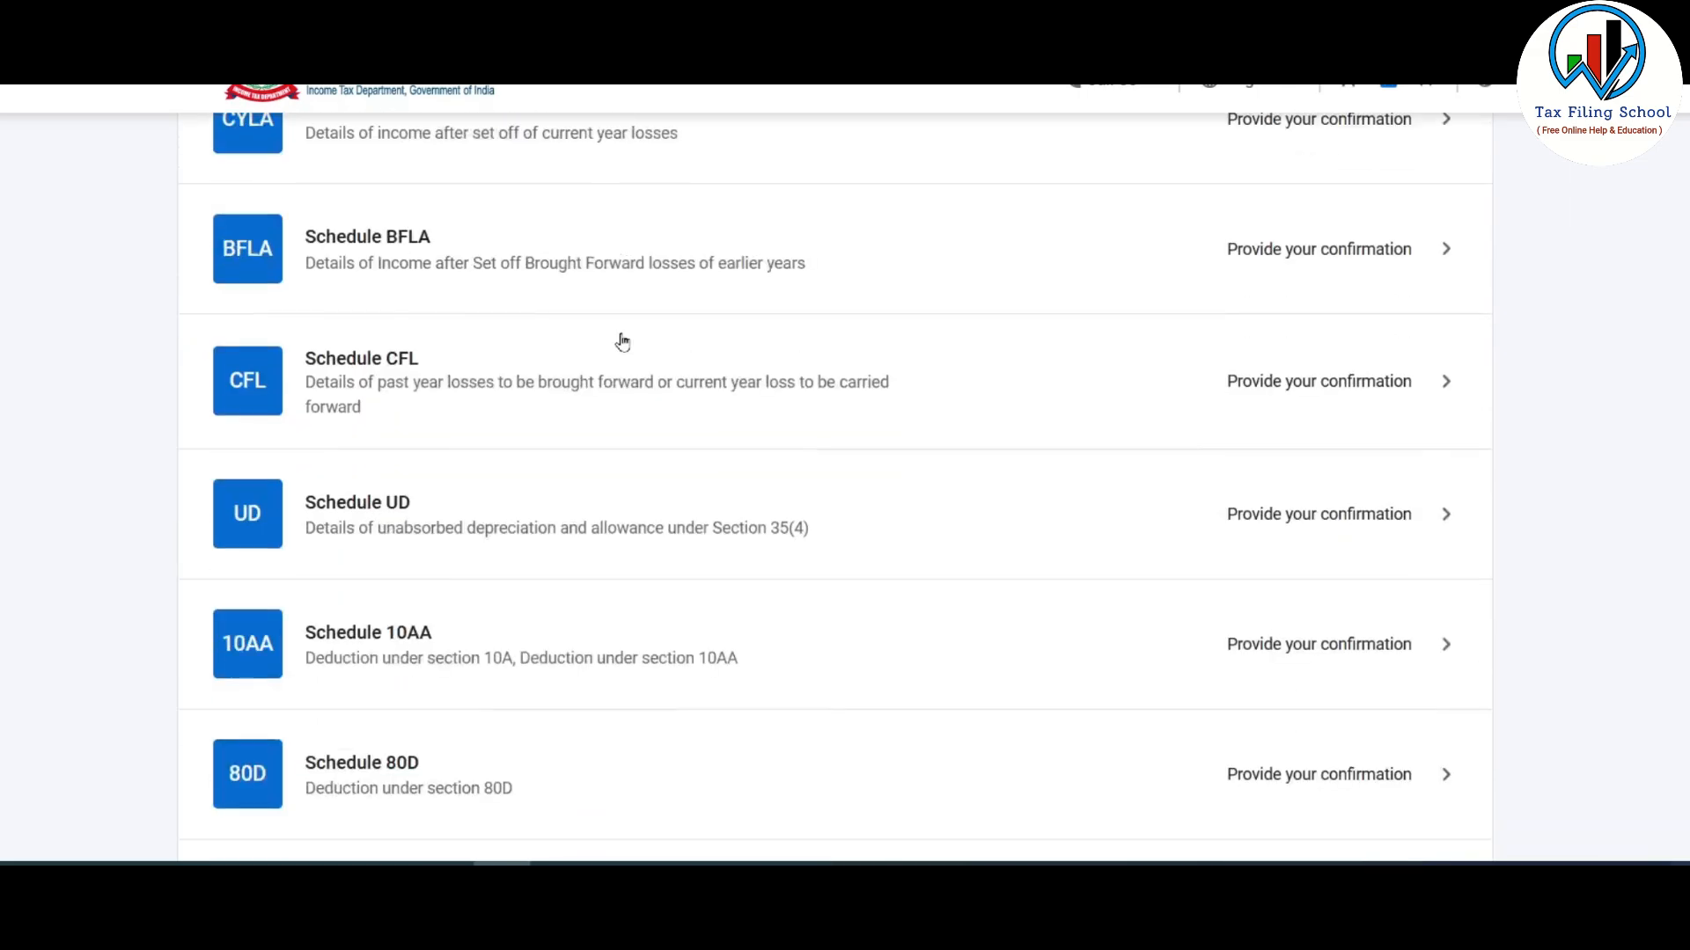
{"action": "scroll", "coordinate": [623, 342], "scroll_direction": "down", "scroll_amount": 6}
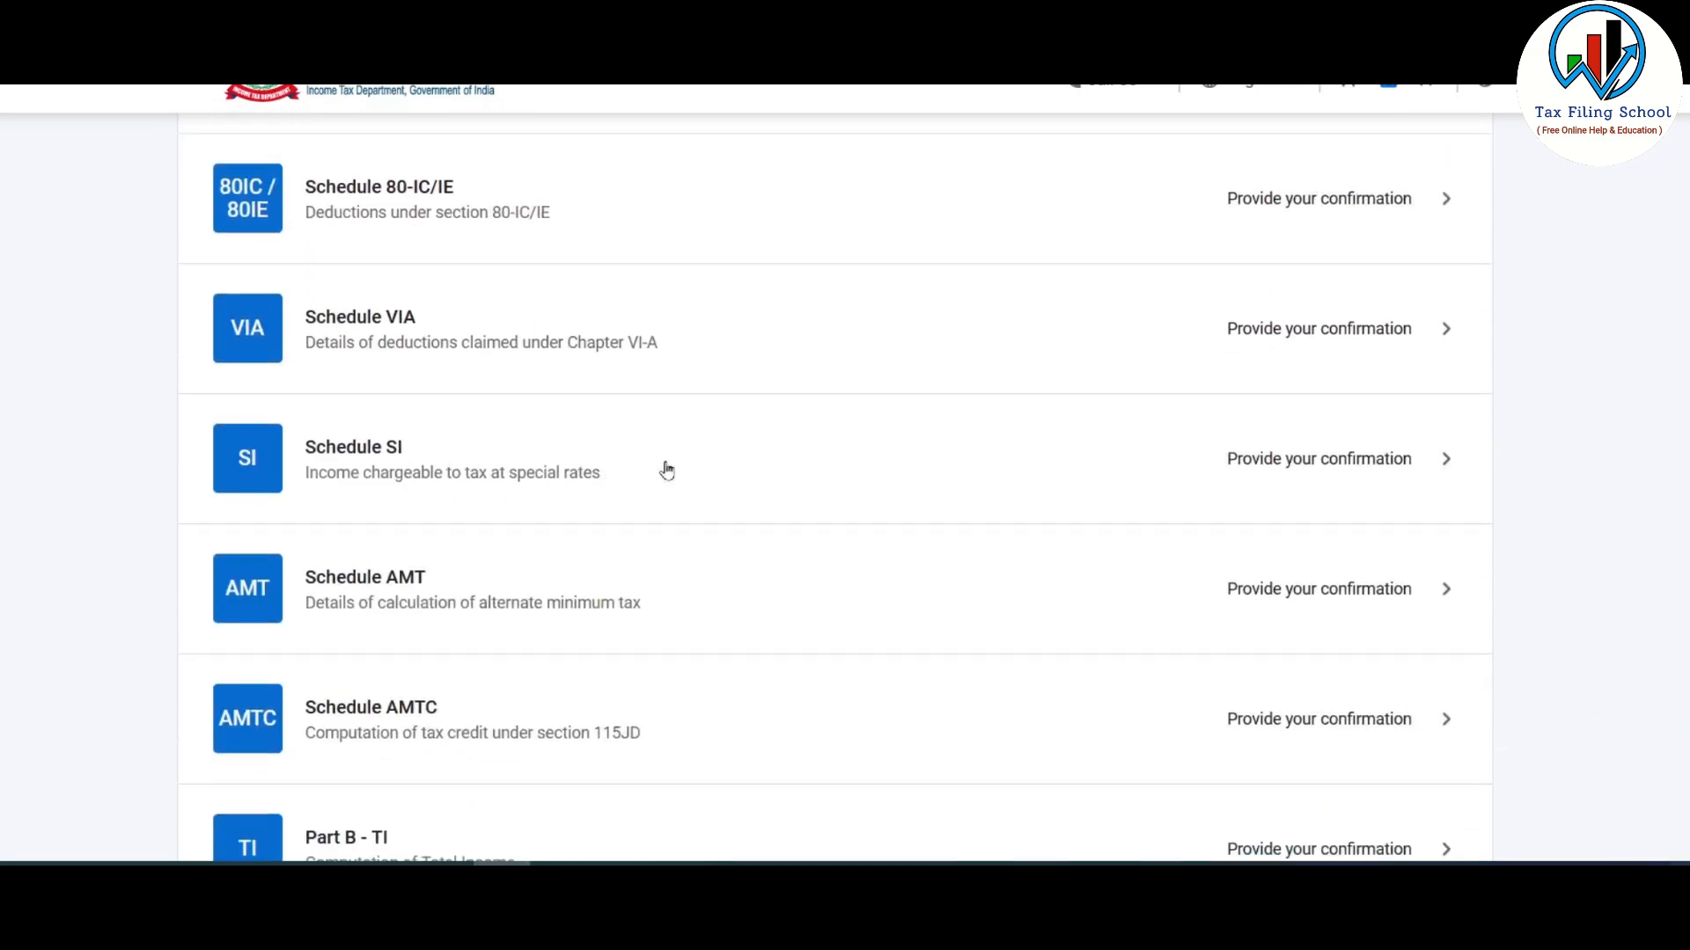
{"action": "left_click", "coordinate": [749, 473]}
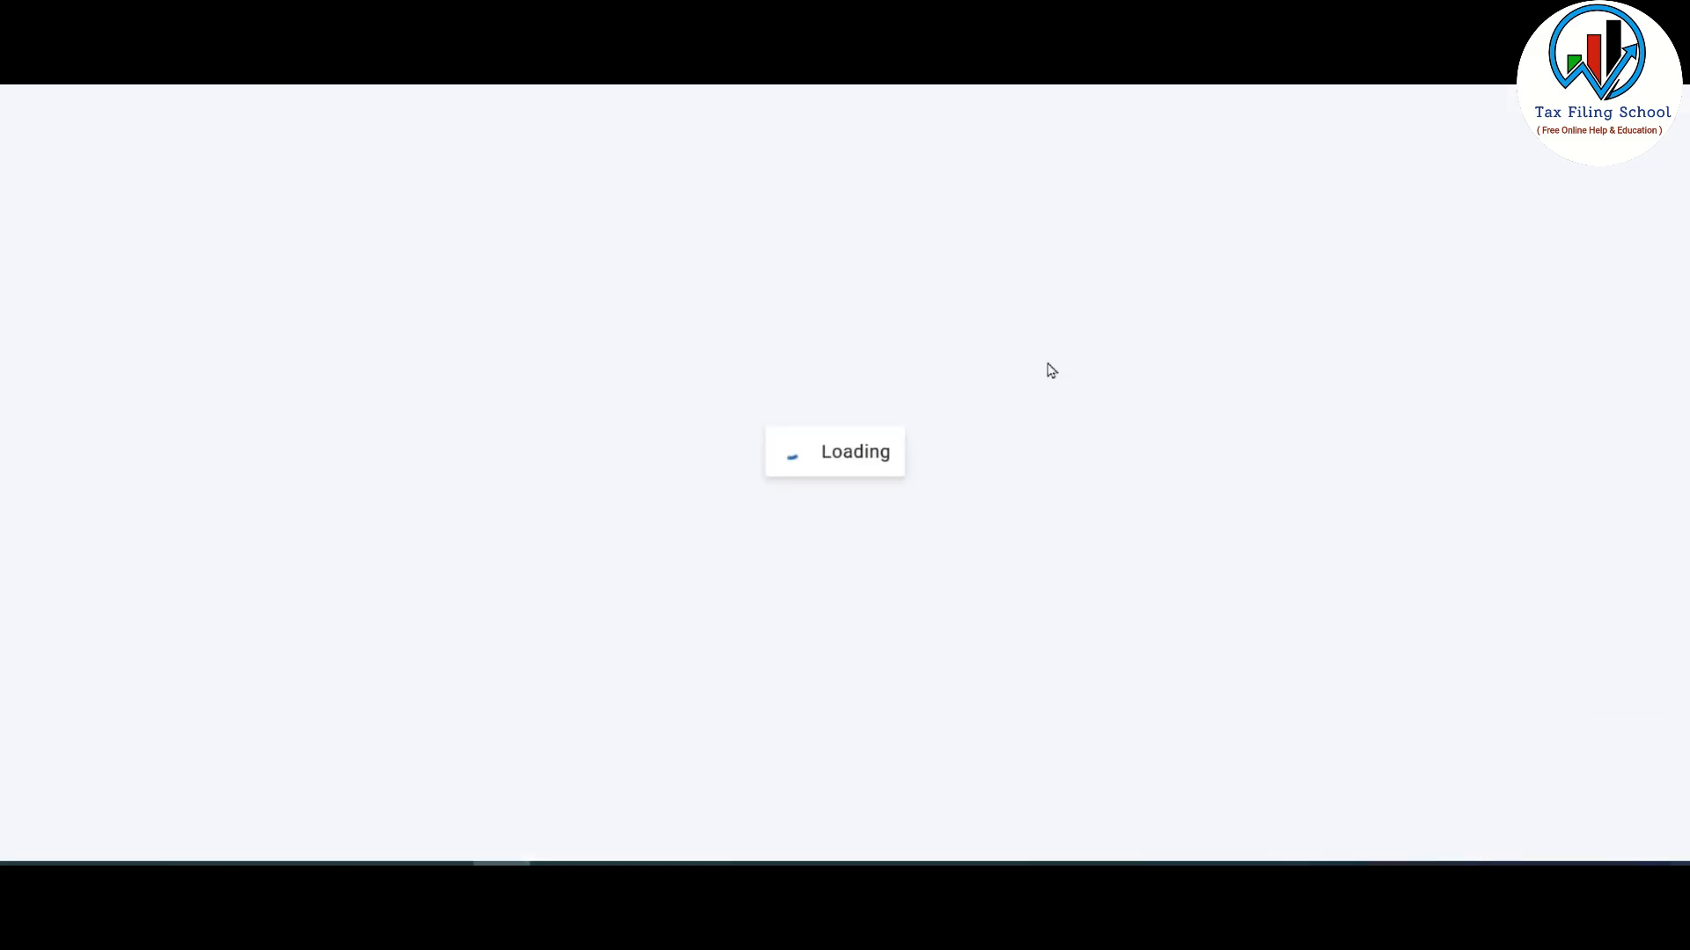
{"action": "scroll", "coordinate": [924, 422], "scroll_direction": "down", "scroll_amount": 12}
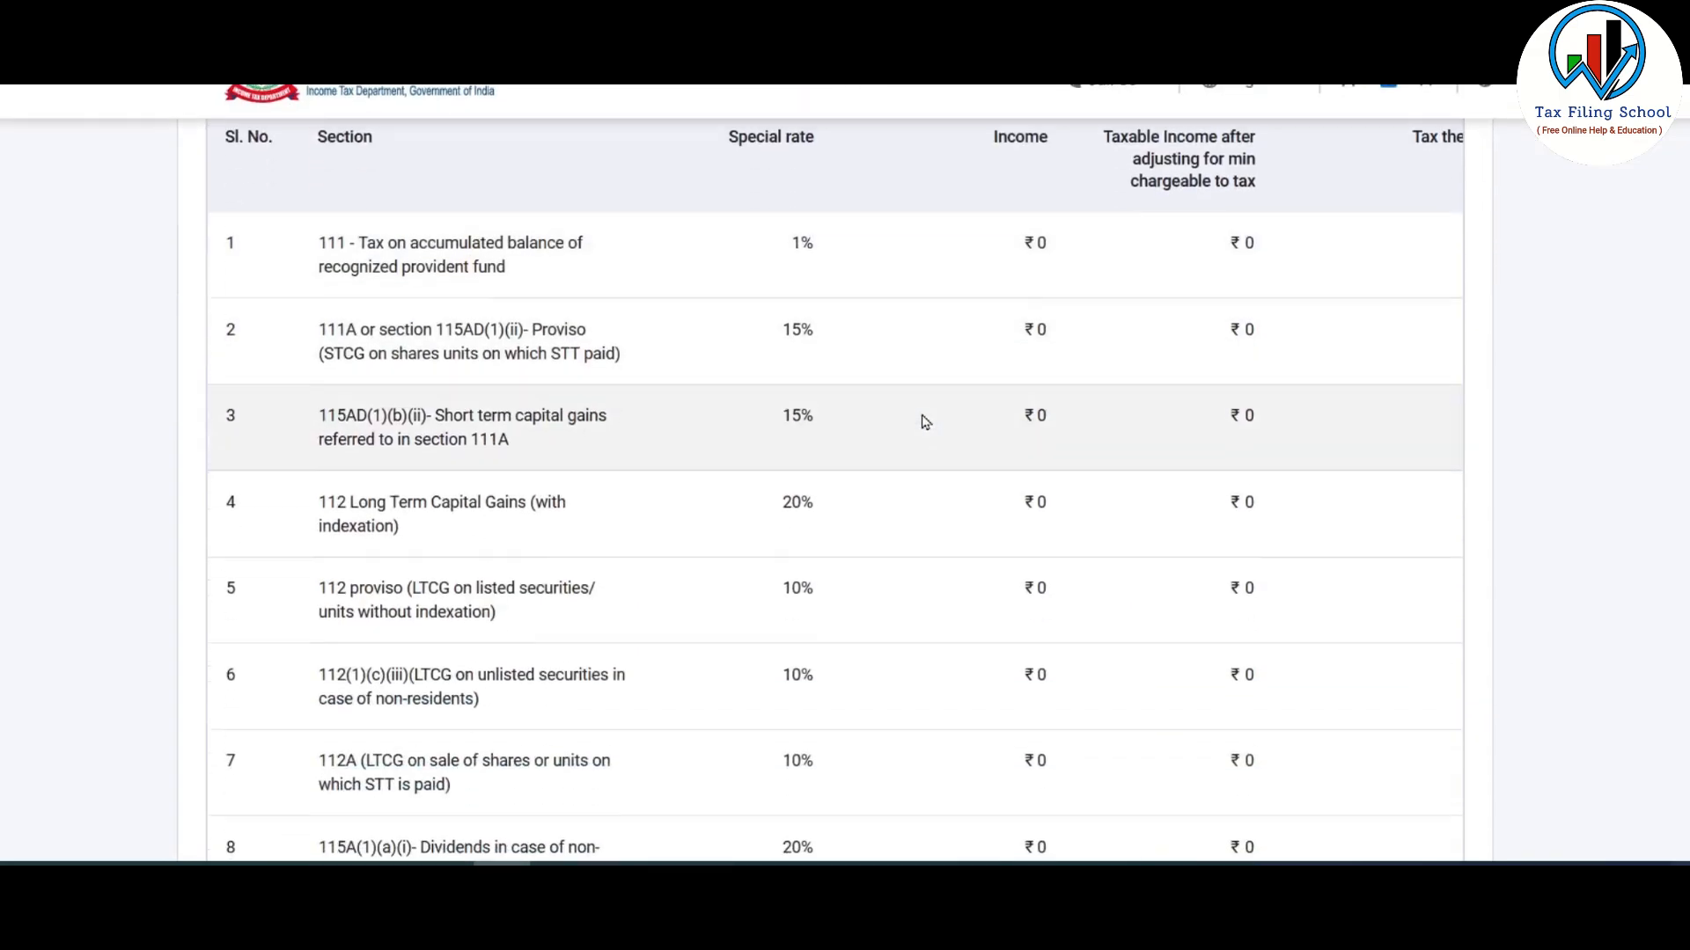
{"action": "scroll", "coordinate": [924, 423], "scroll_direction": "down", "scroll_amount": 20}
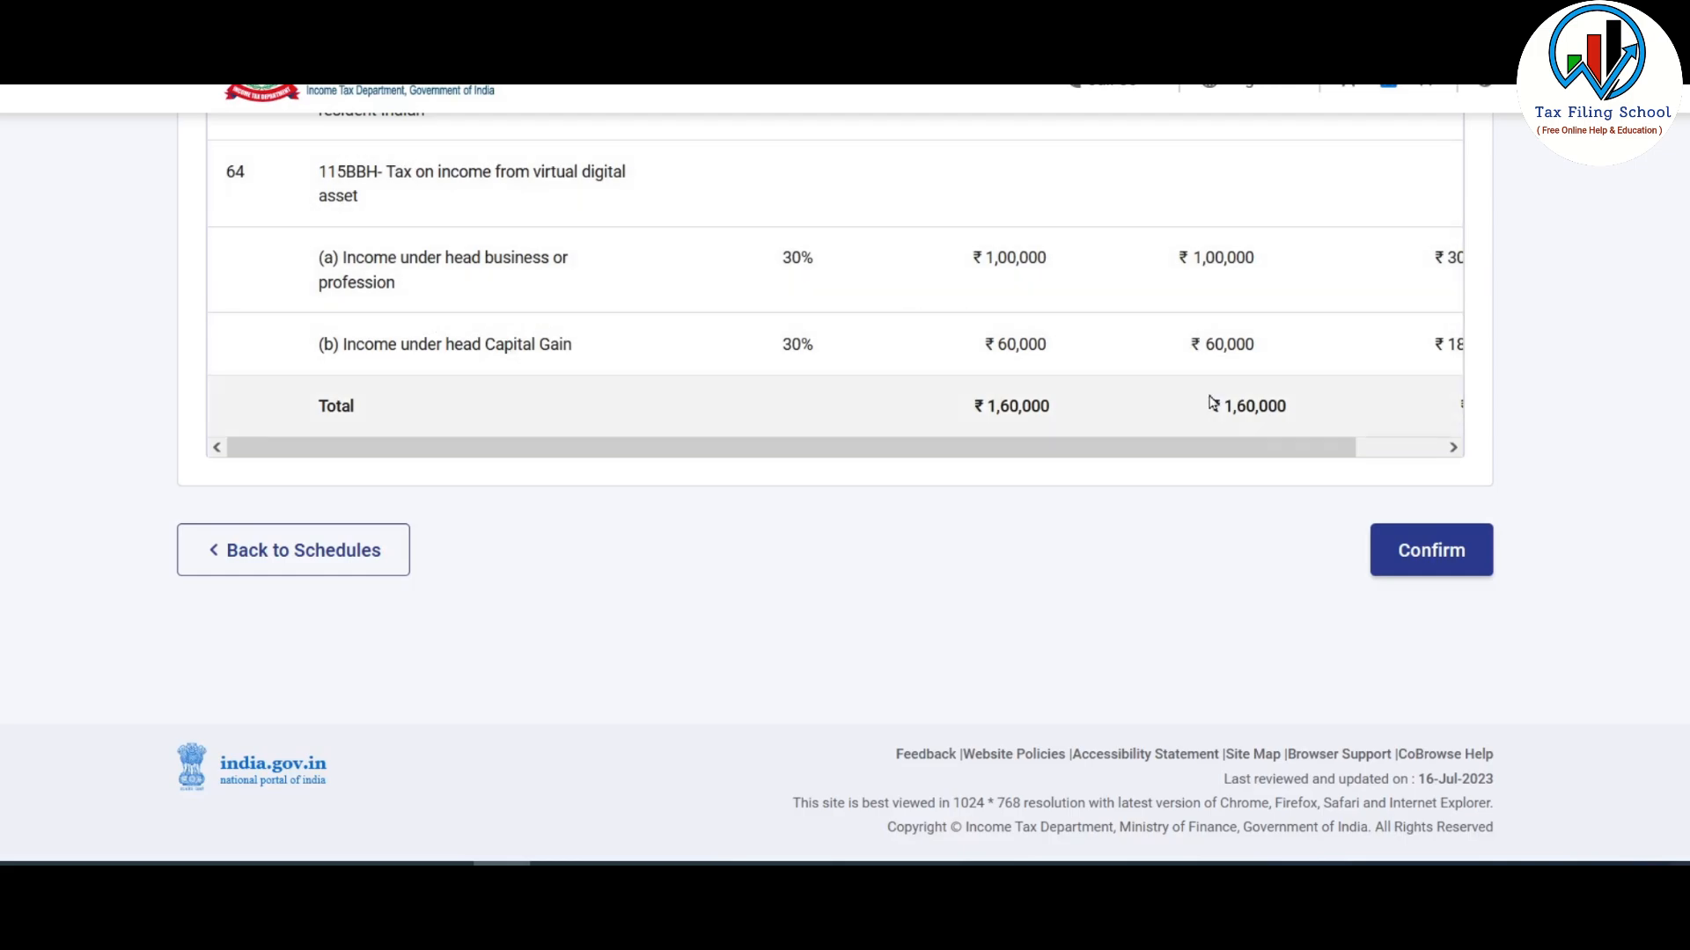
{"action": "left_click_drag", "start_coordinate": [1312, 451], "coordinate": [1398, 450]}
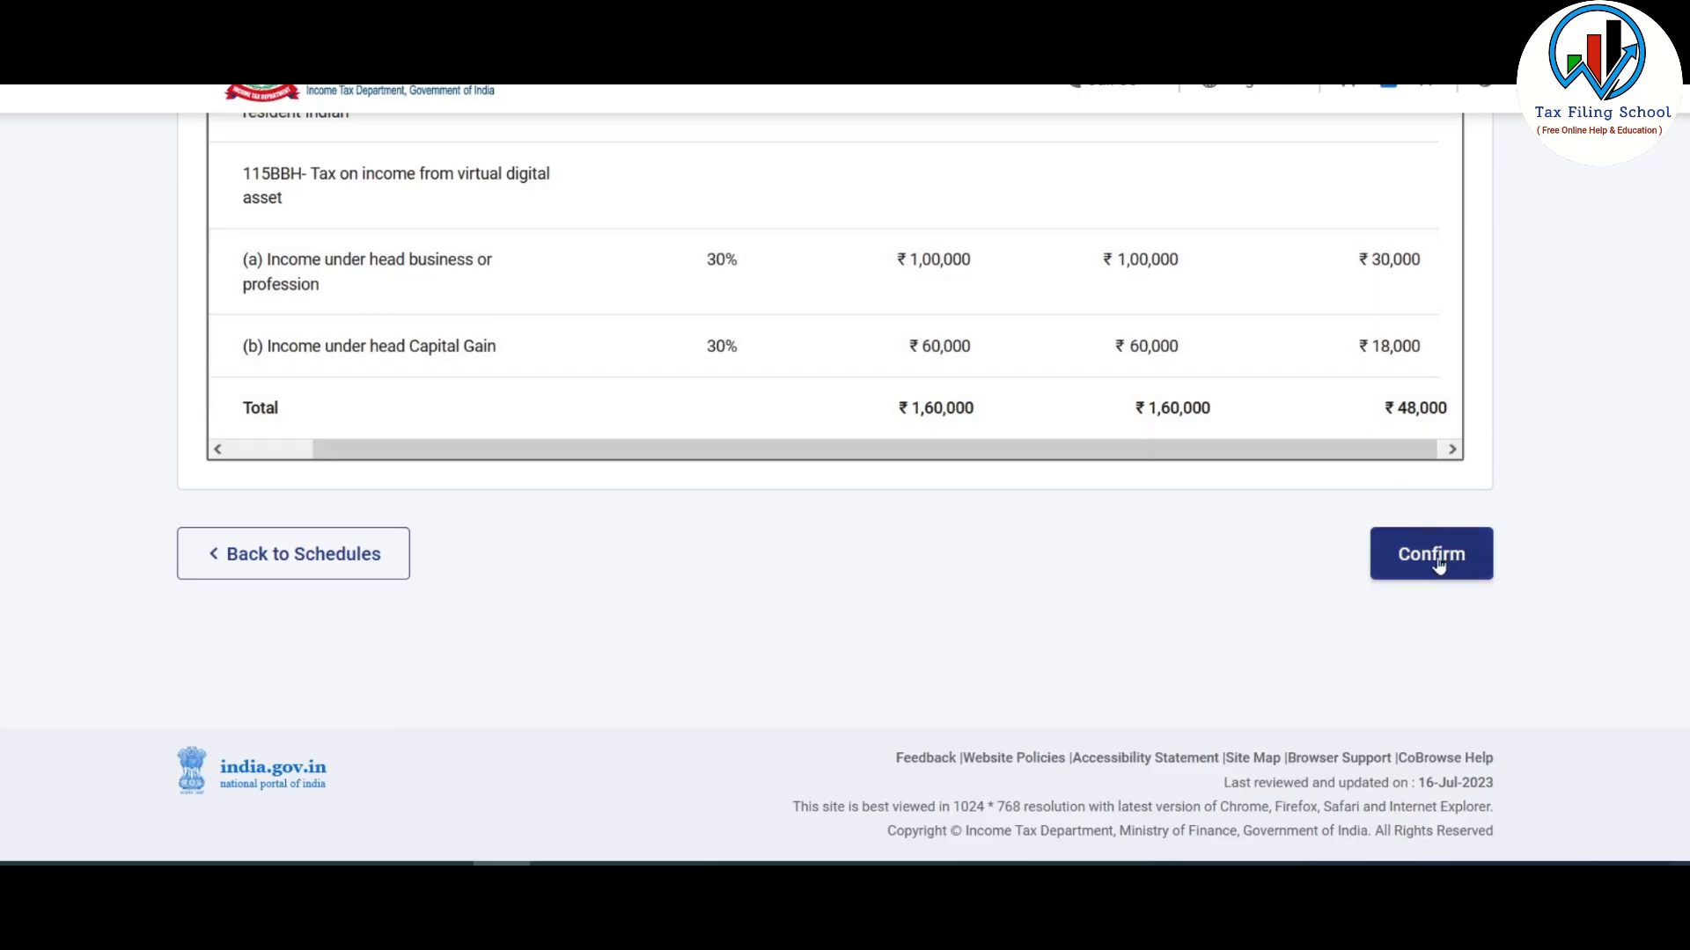
{"action": "left_click", "coordinate": [1438, 565]}
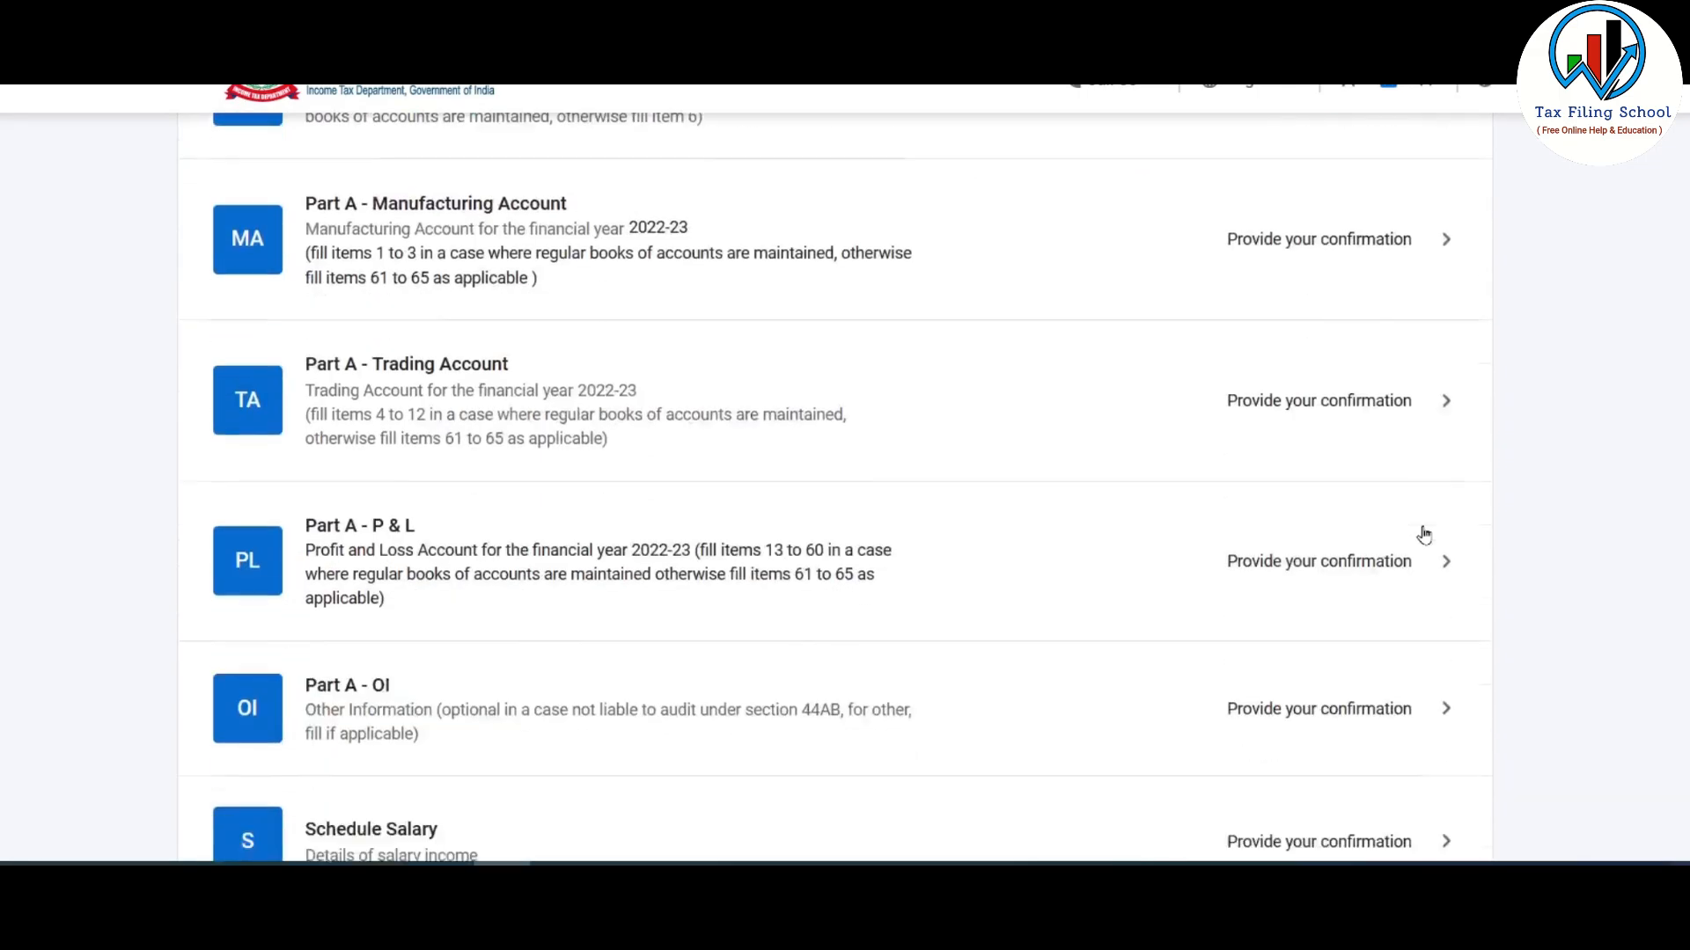
- Open Schedule CG with 'Land or building or both' ticked and scroll to sections D–F
{"action": "scroll", "coordinate": [1425, 532], "scroll_direction": "down", "scroll_amount": 15}
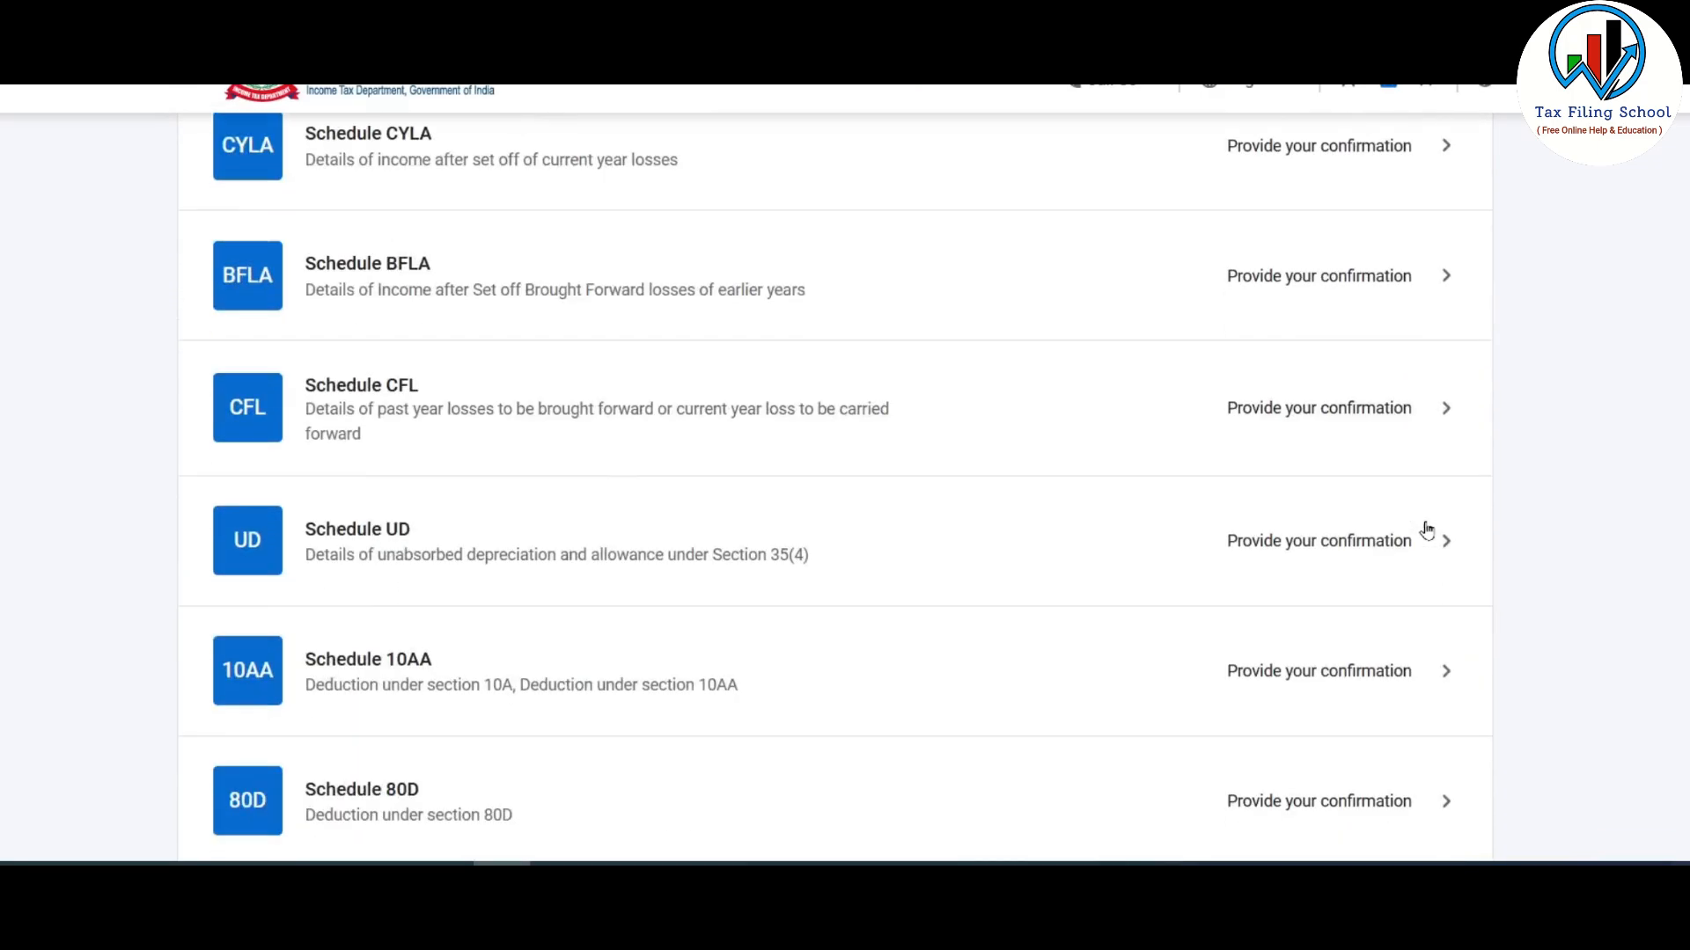
{"action": "scroll", "coordinate": [1426, 528], "scroll_direction": "down", "scroll_amount": 3}
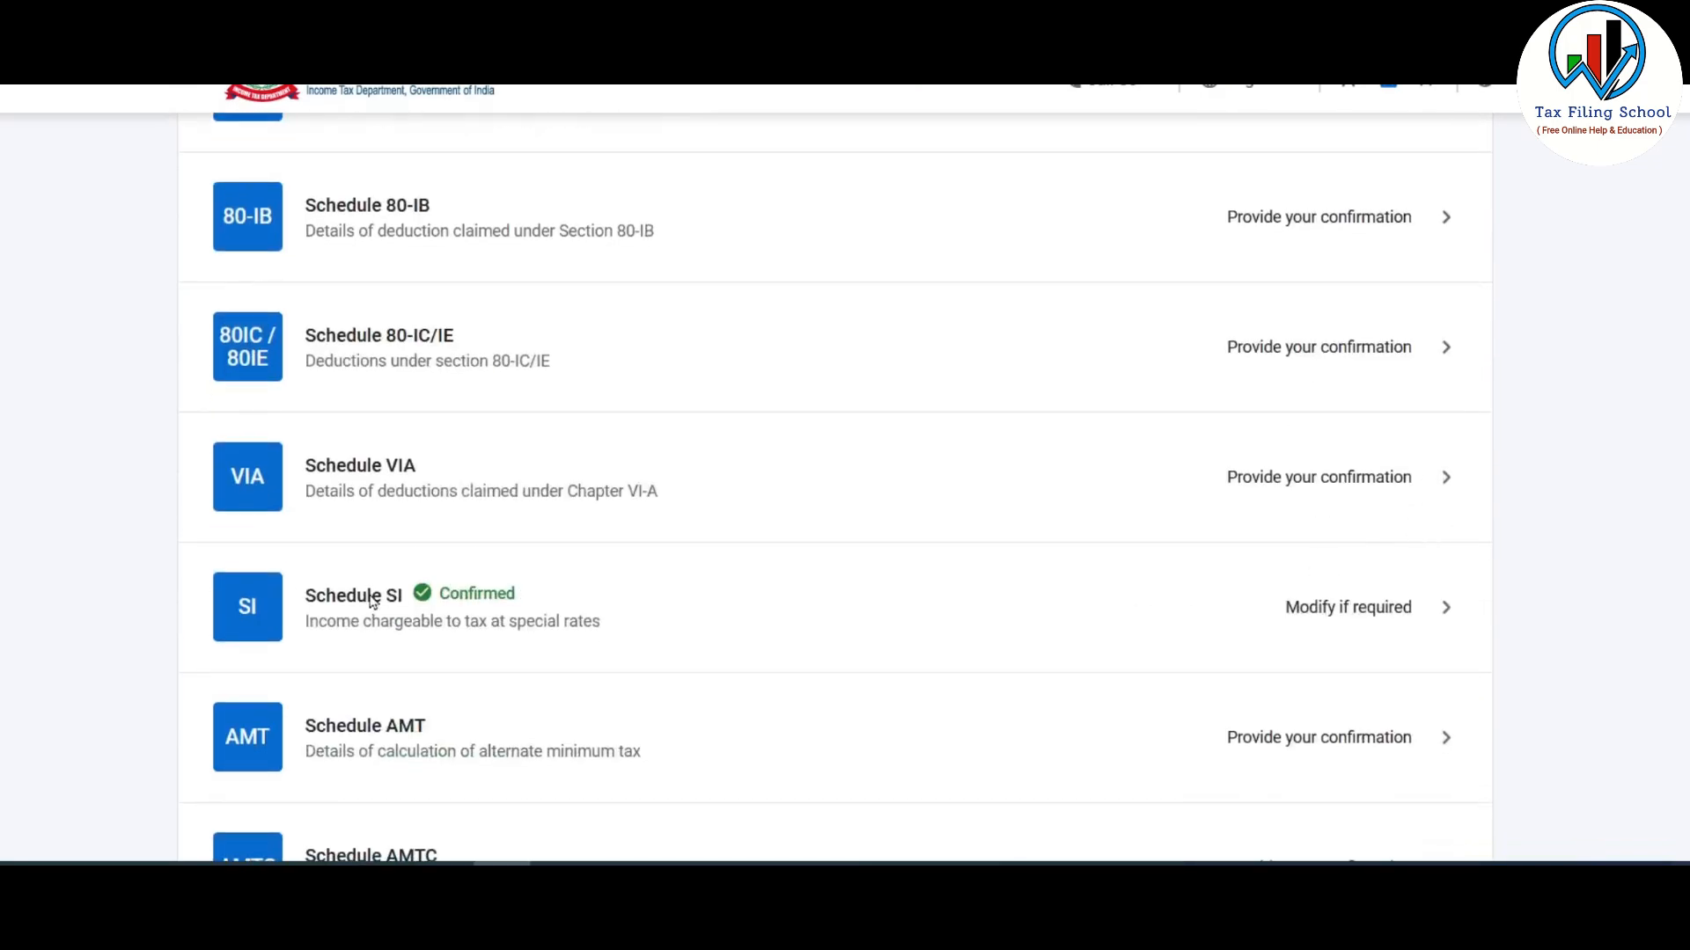
{"action": "scroll", "coordinate": [472, 608], "scroll_direction": "up", "scroll_amount": 12}
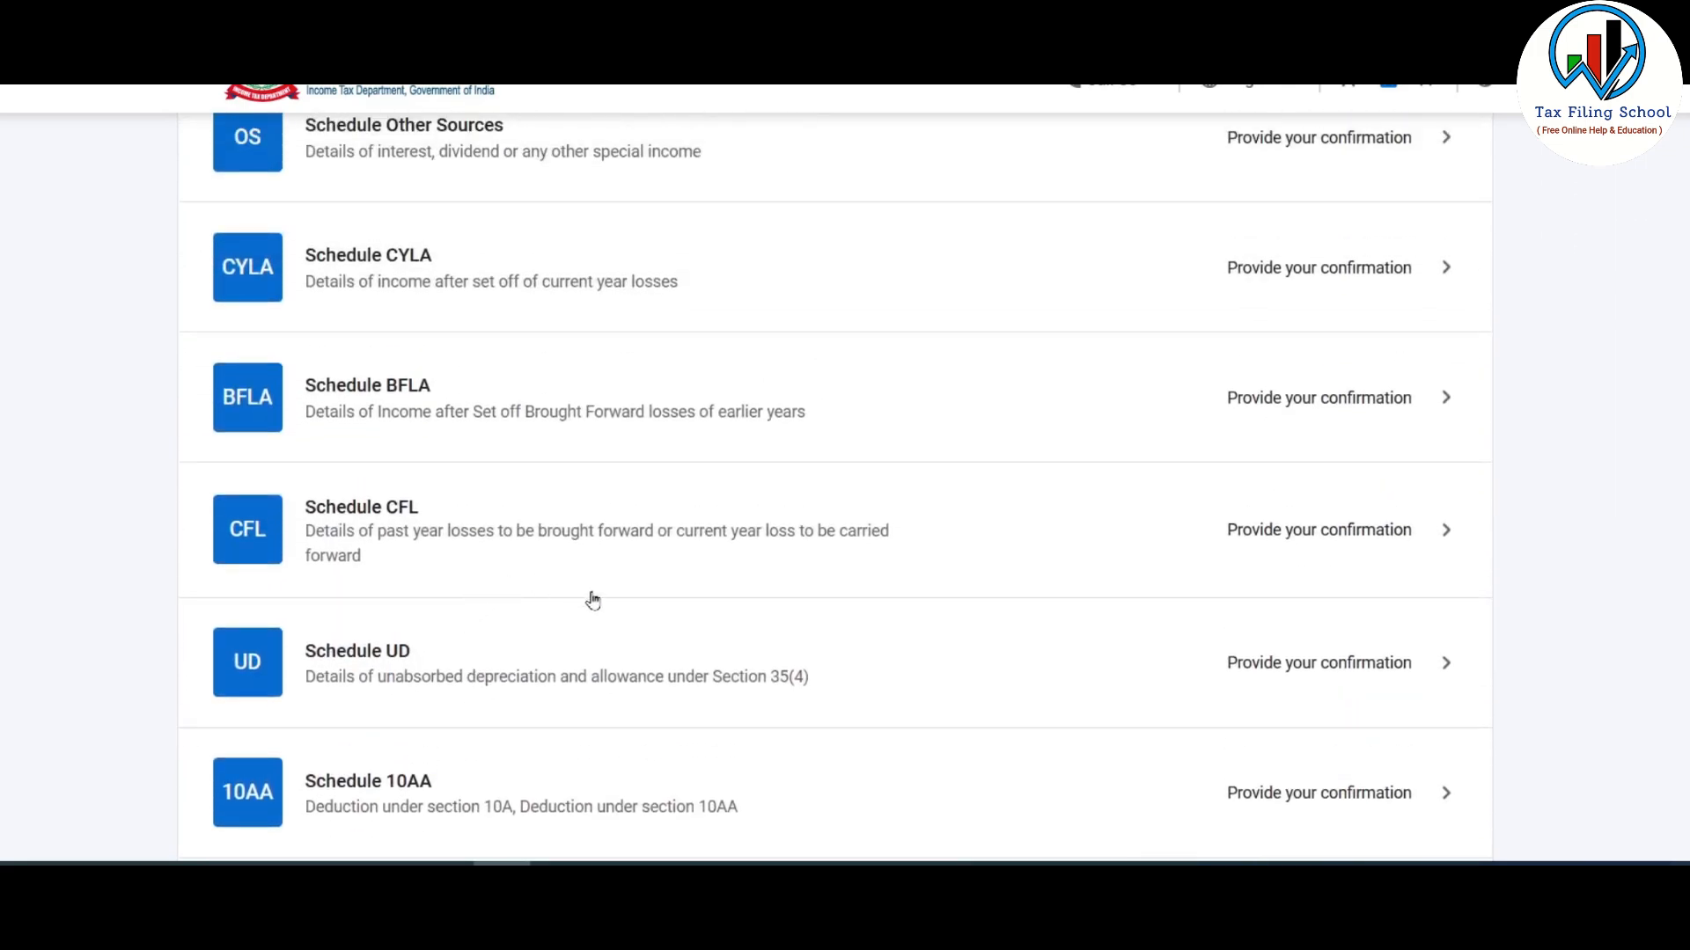
{"action": "scroll", "coordinate": [615, 614], "scroll_direction": "up", "scroll_amount": 7}
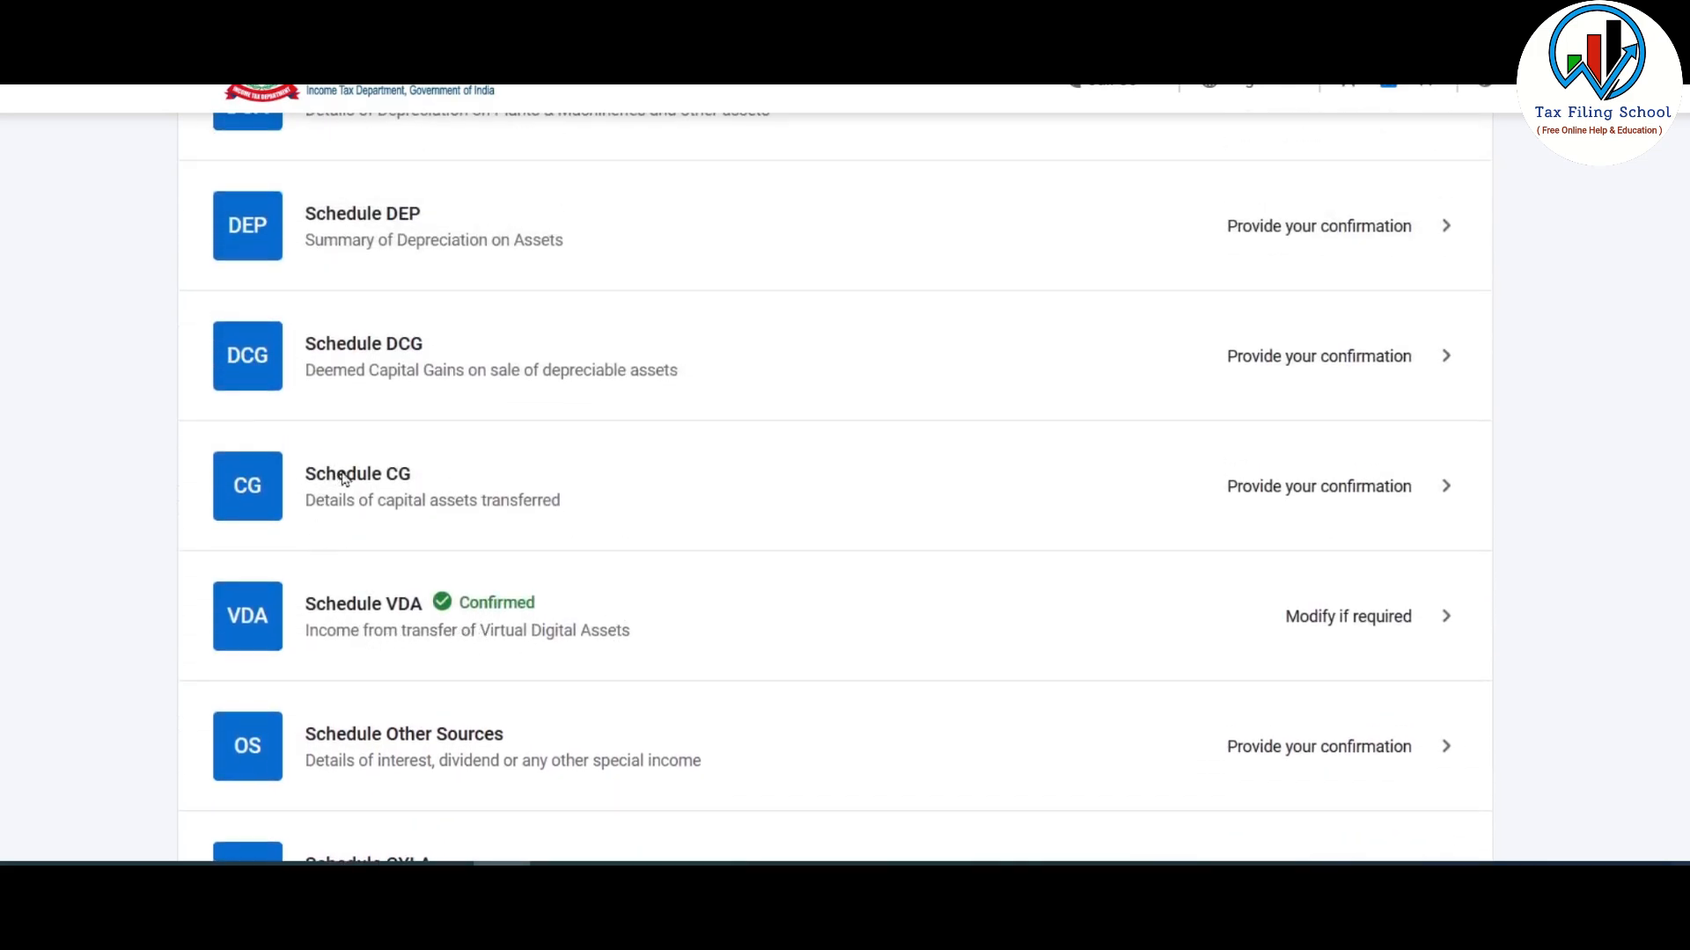
{"action": "left_click", "coordinate": [640, 505]}
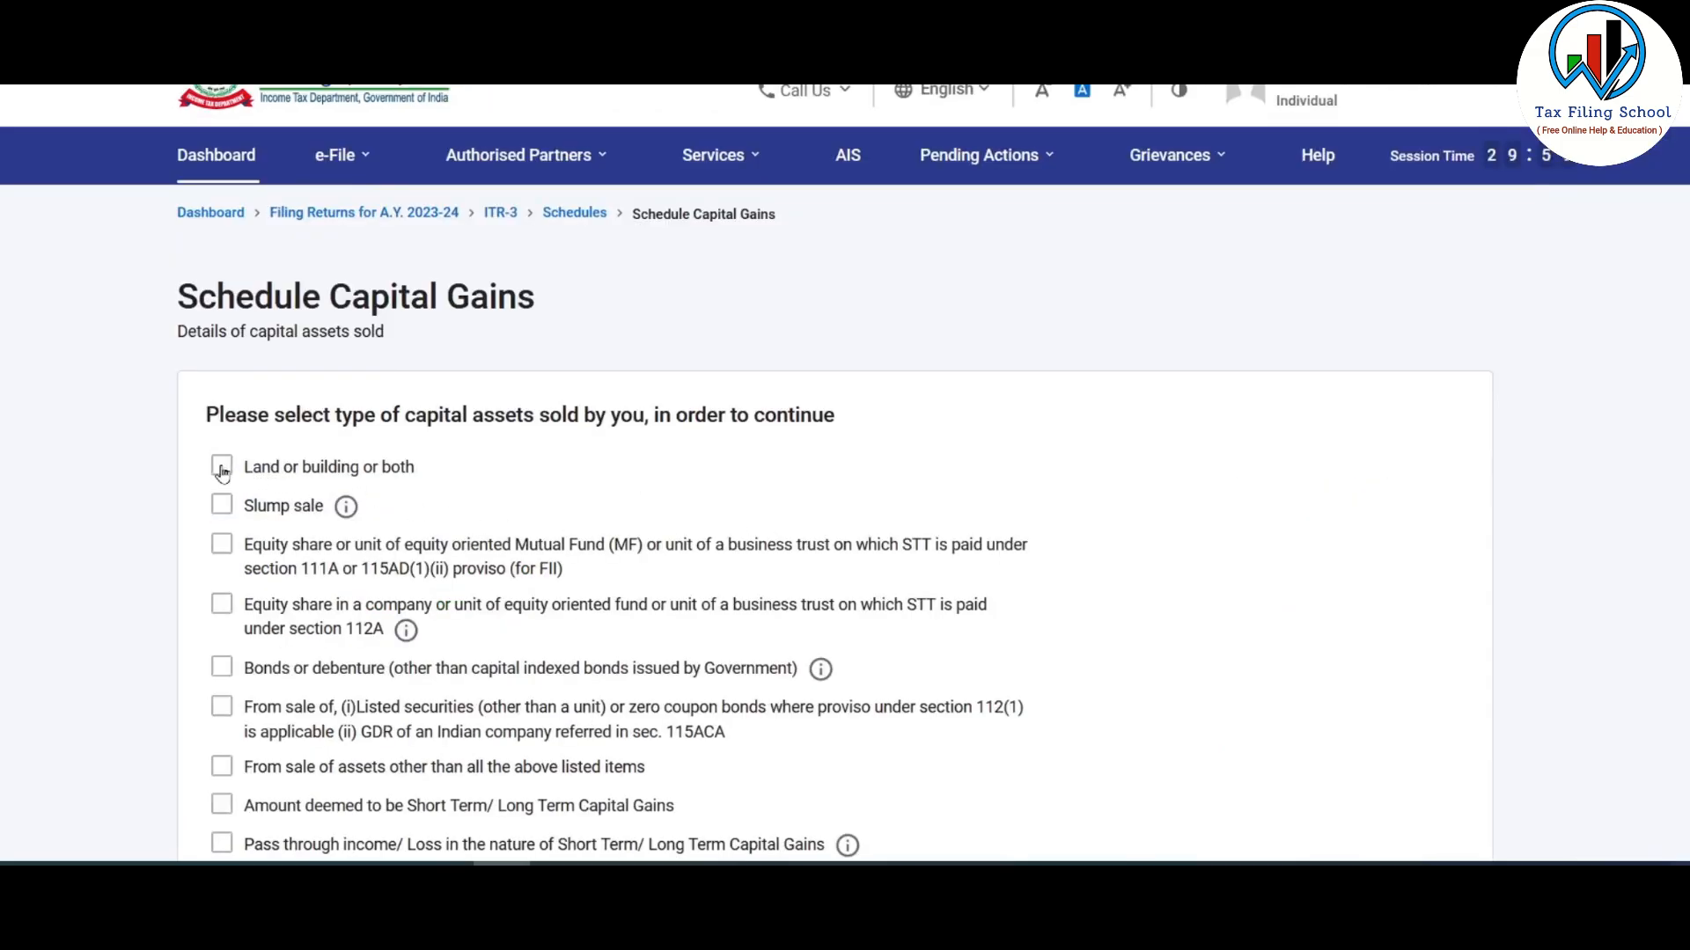
{"action": "left_click", "coordinate": [222, 469]}
{"action": "scroll", "coordinate": [1149, 331], "scroll_direction": "down", "scroll_amount": 5}
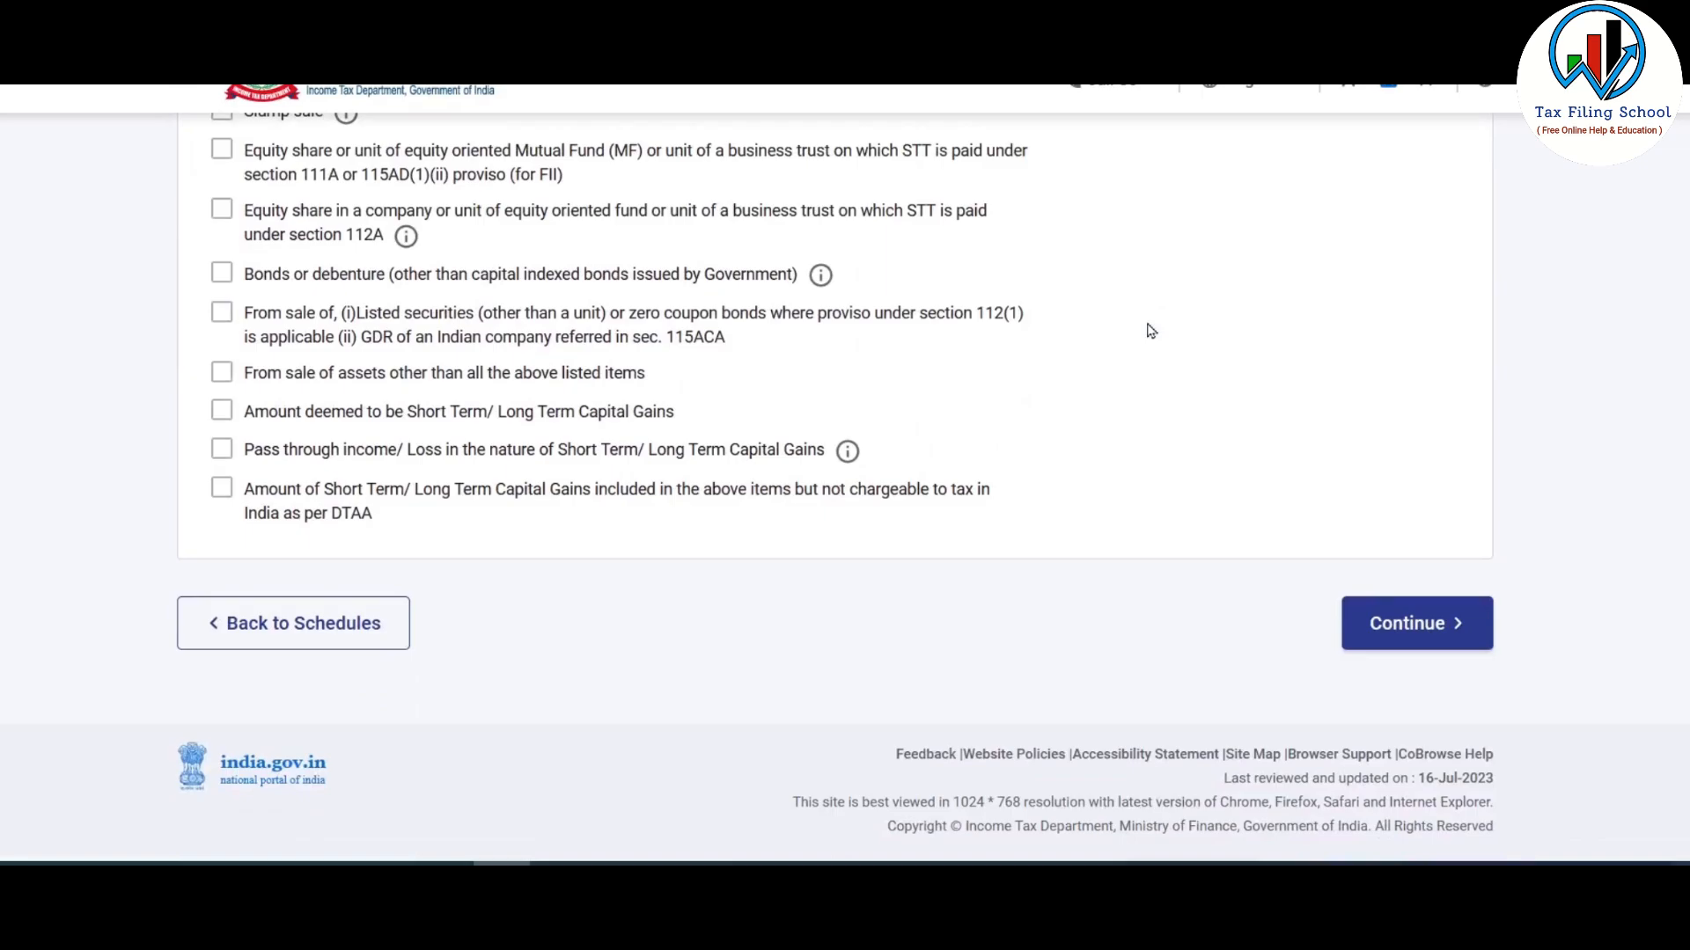
{"action": "left_click", "coordinate": [1411, 631]}
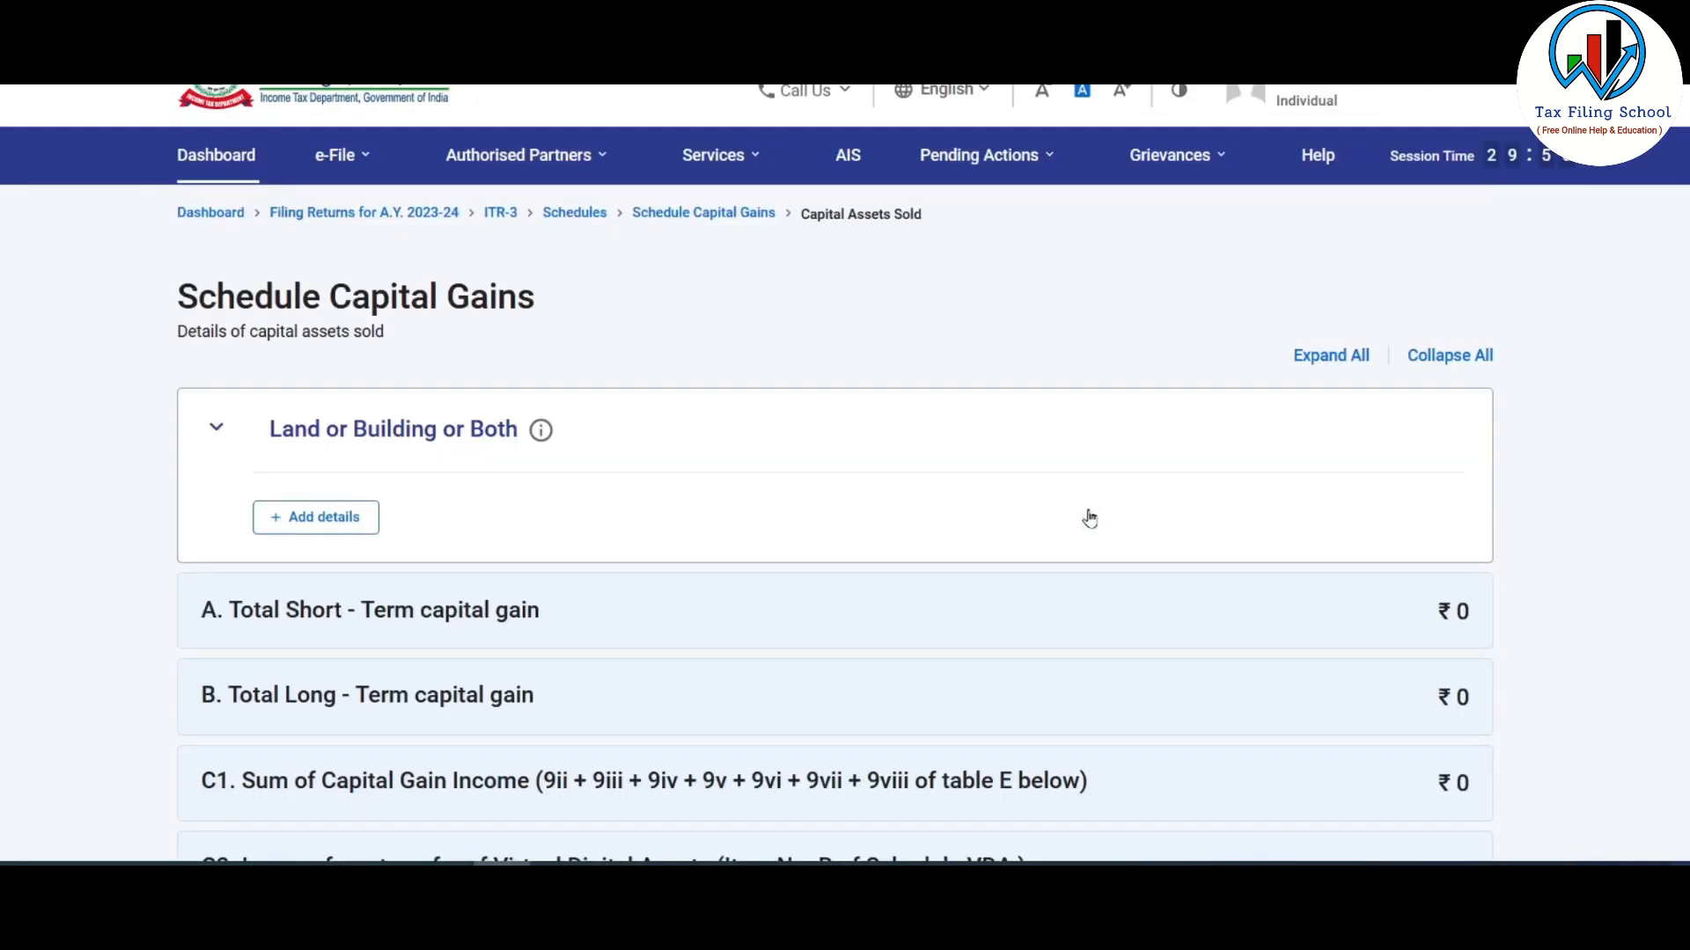
{"action": "scroll", "coordinate": [1090, 517], "scroll_direction": "down", "scroll_amount": 2}
{"action": "scroll", "coordinate": [1091, 517], "scroll_direction": "down", "scroll_amount": 4}
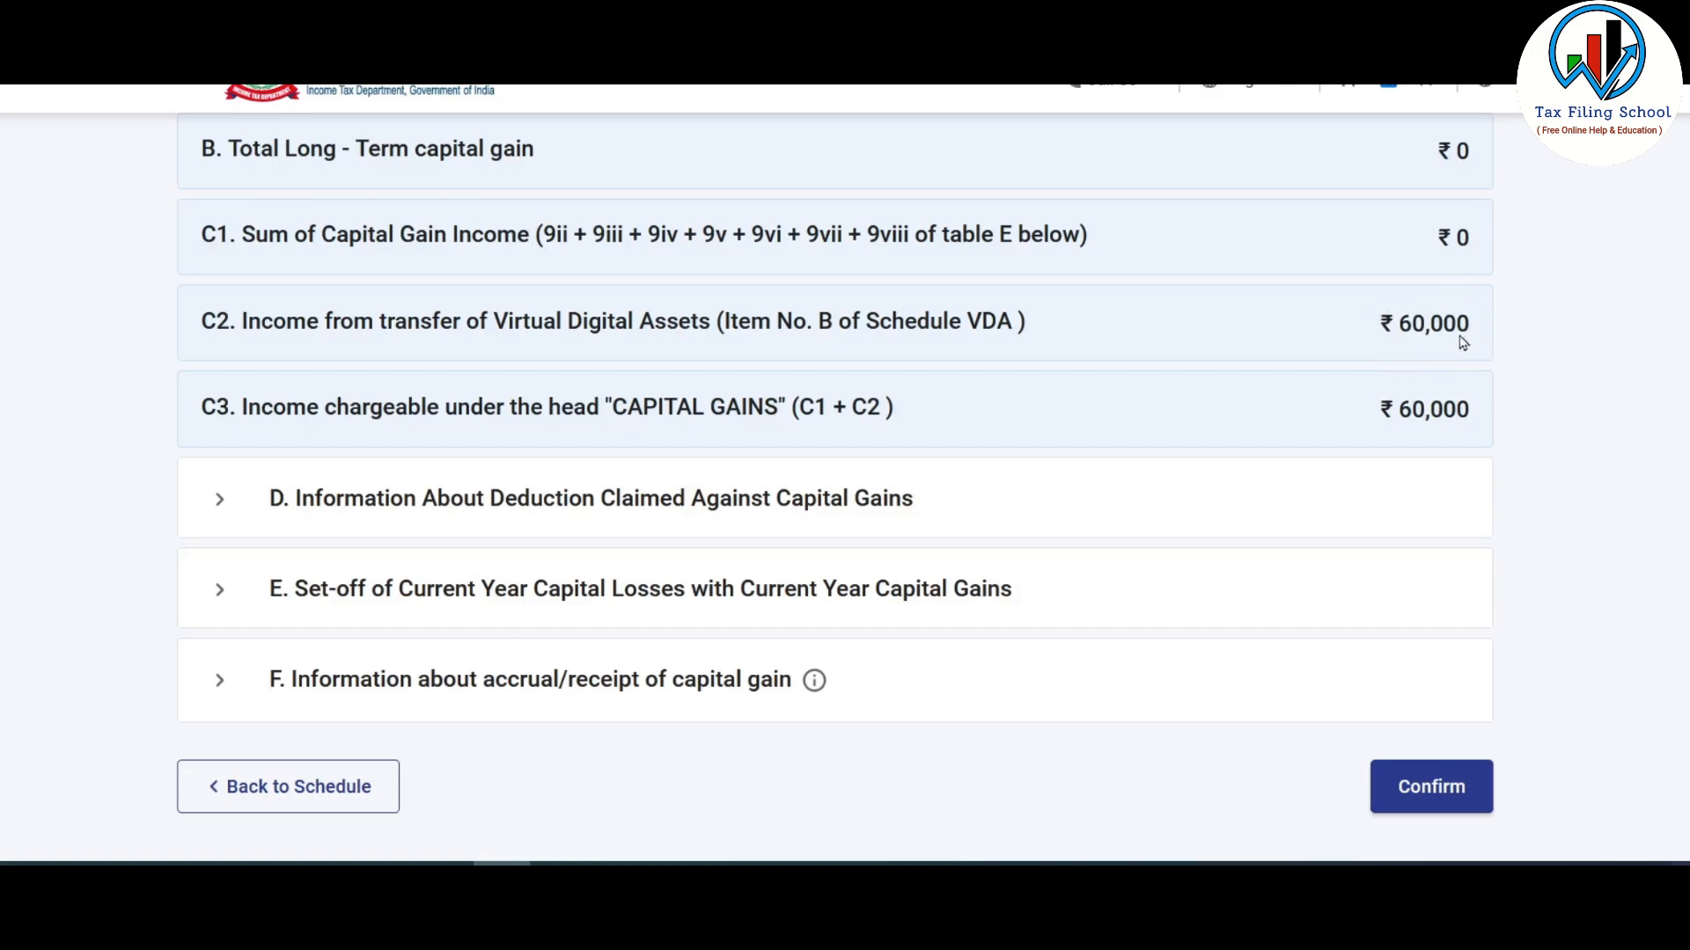
{"action": "scroll", "coordinate": [1277, 311], "scroll_direction": "down", "scroll_amount": 2}
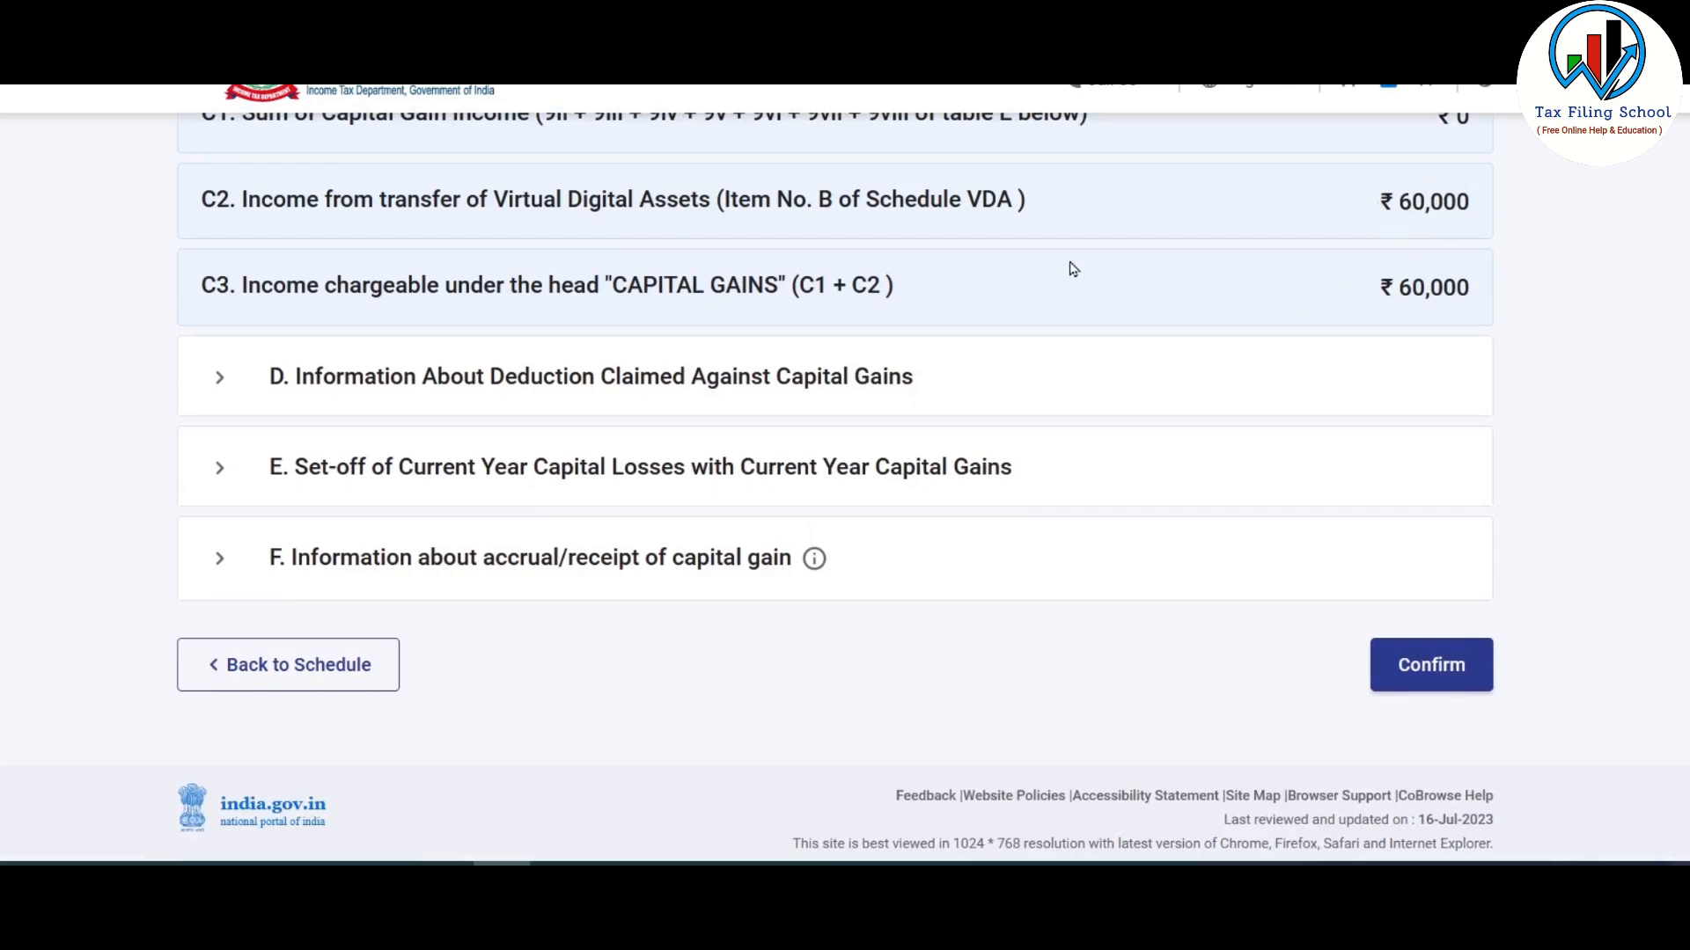
{"action": "scroll", "coordinate": [1073, 269], "scroll_direction": "down", "scroll_amount": 1}
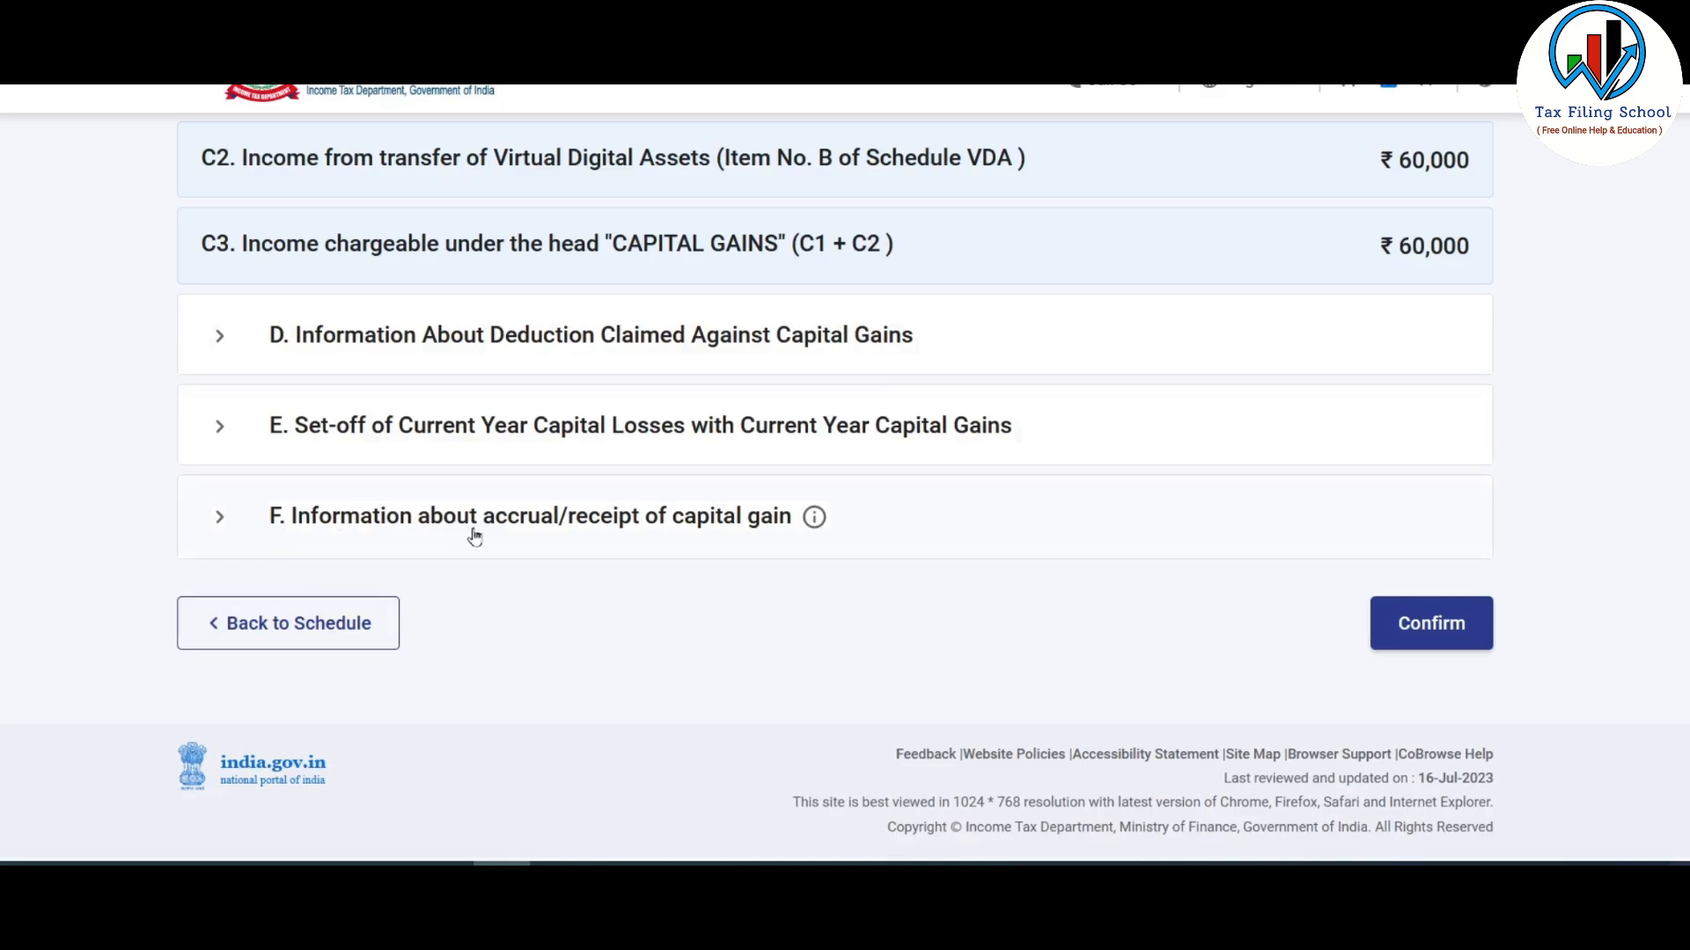
- Add 60000 as the VDA gain in row 8's last accrual period of section F
{"action": "left_click", "coordinate": [707, 525]}
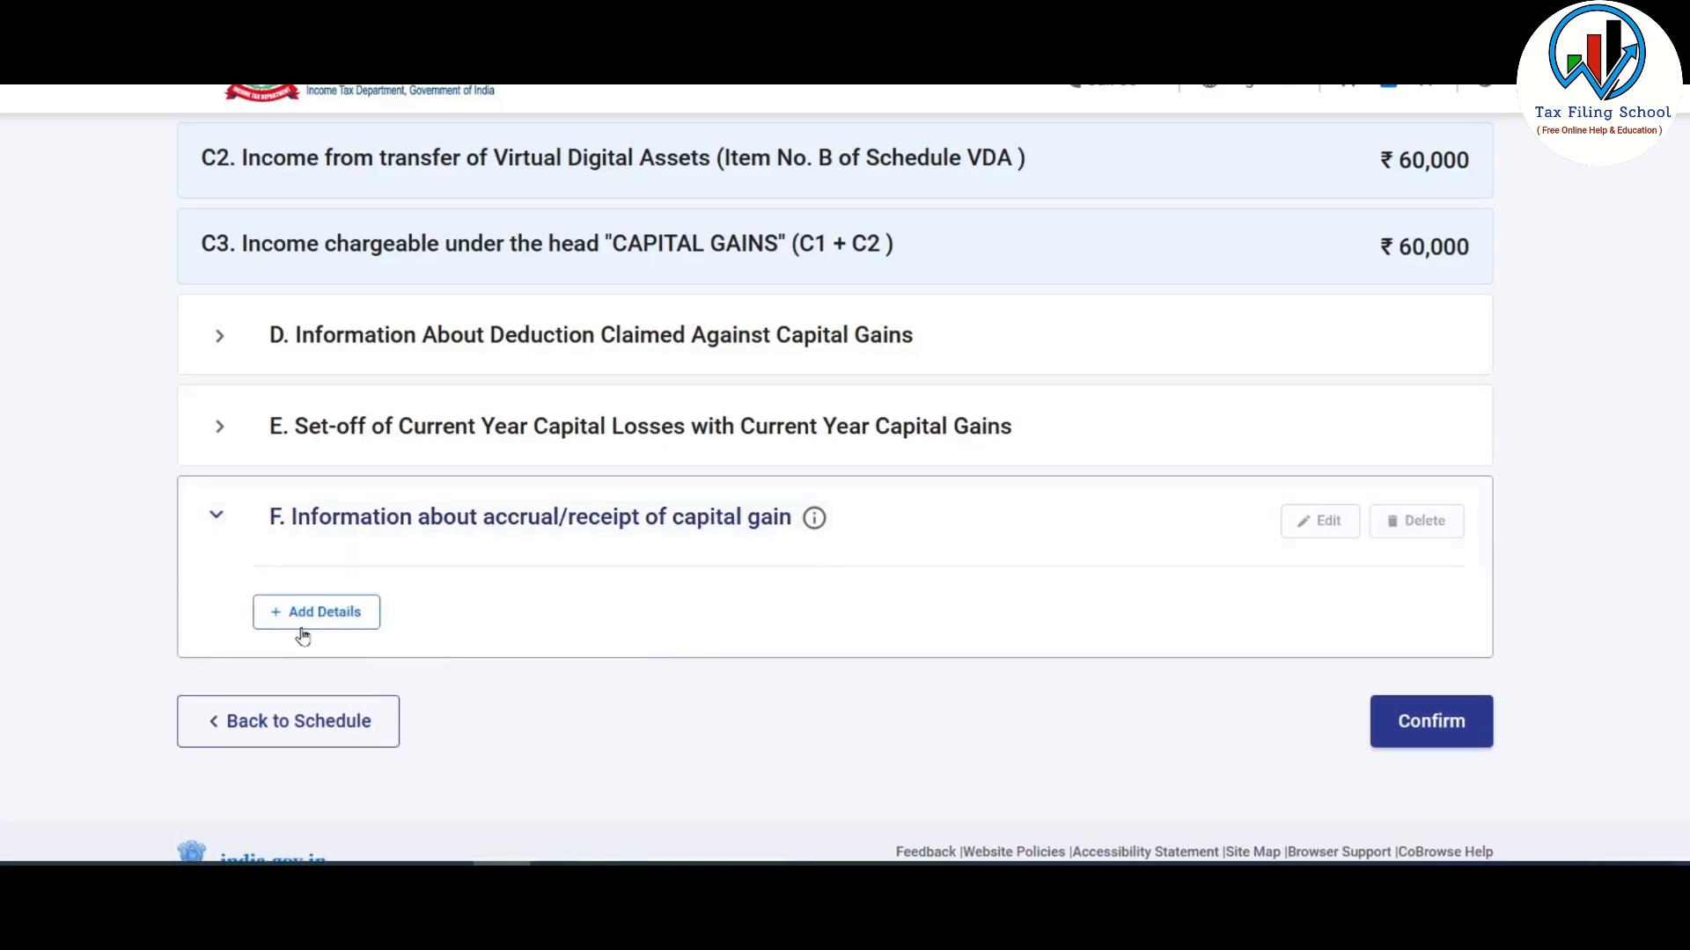
{"action": "left_click", "coordinate": [344, 614]}
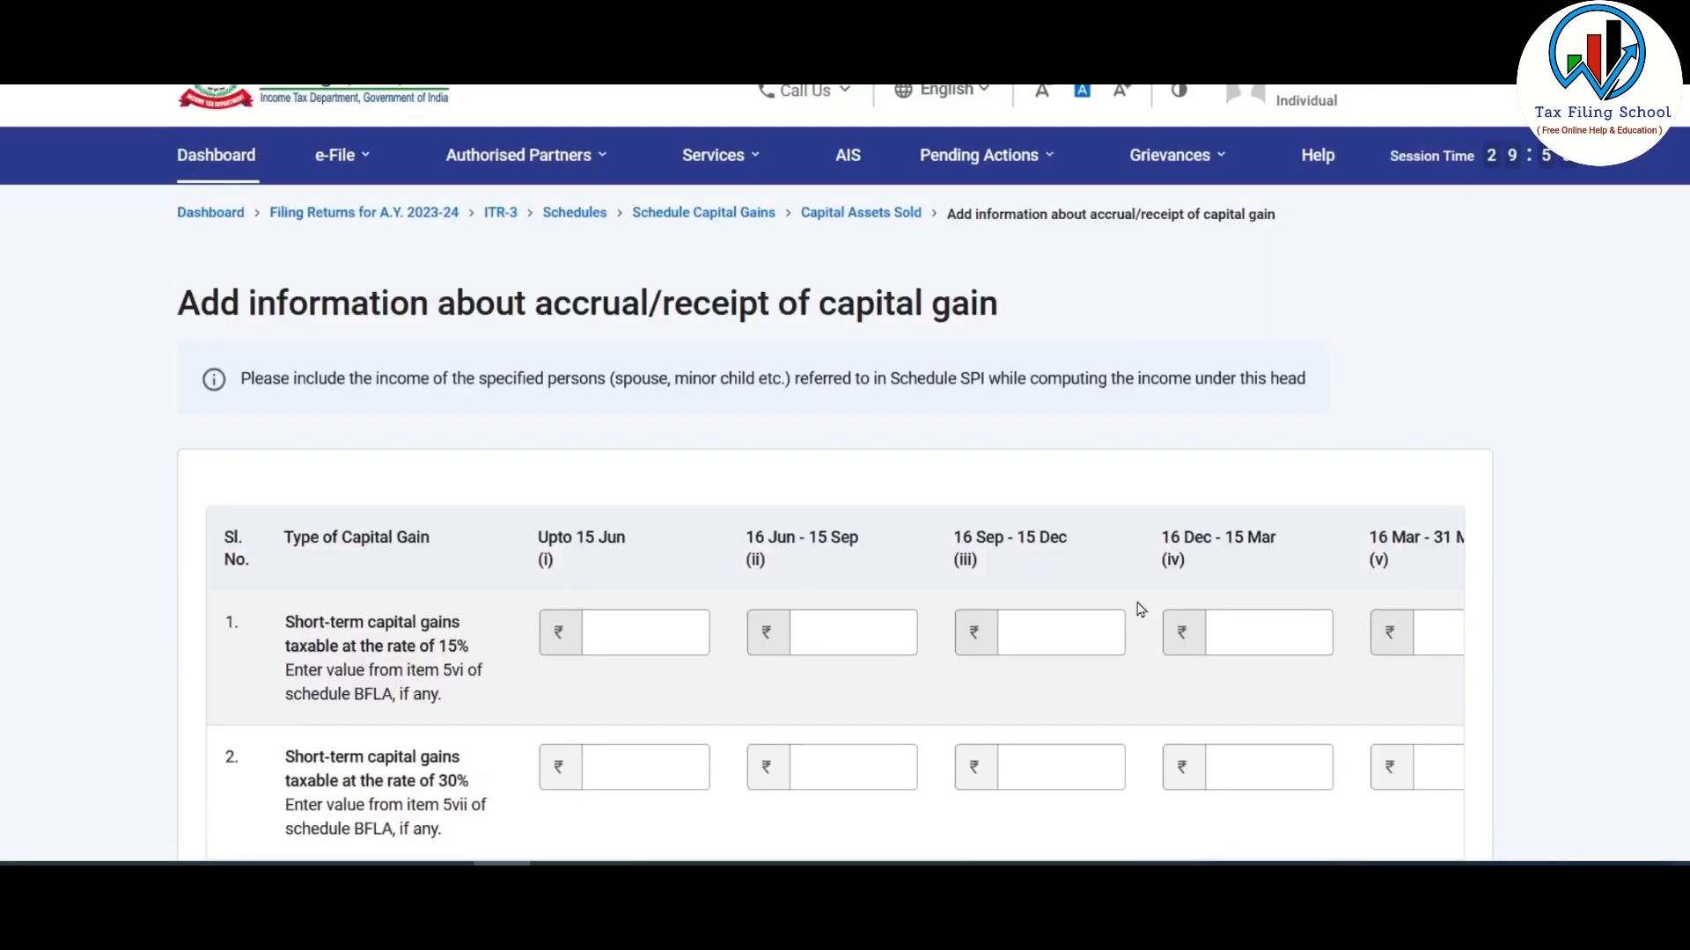
{"action": "scroll", "coordinate": [1141, 609], "scroll_direction": "down", "scroll_amount": 2}
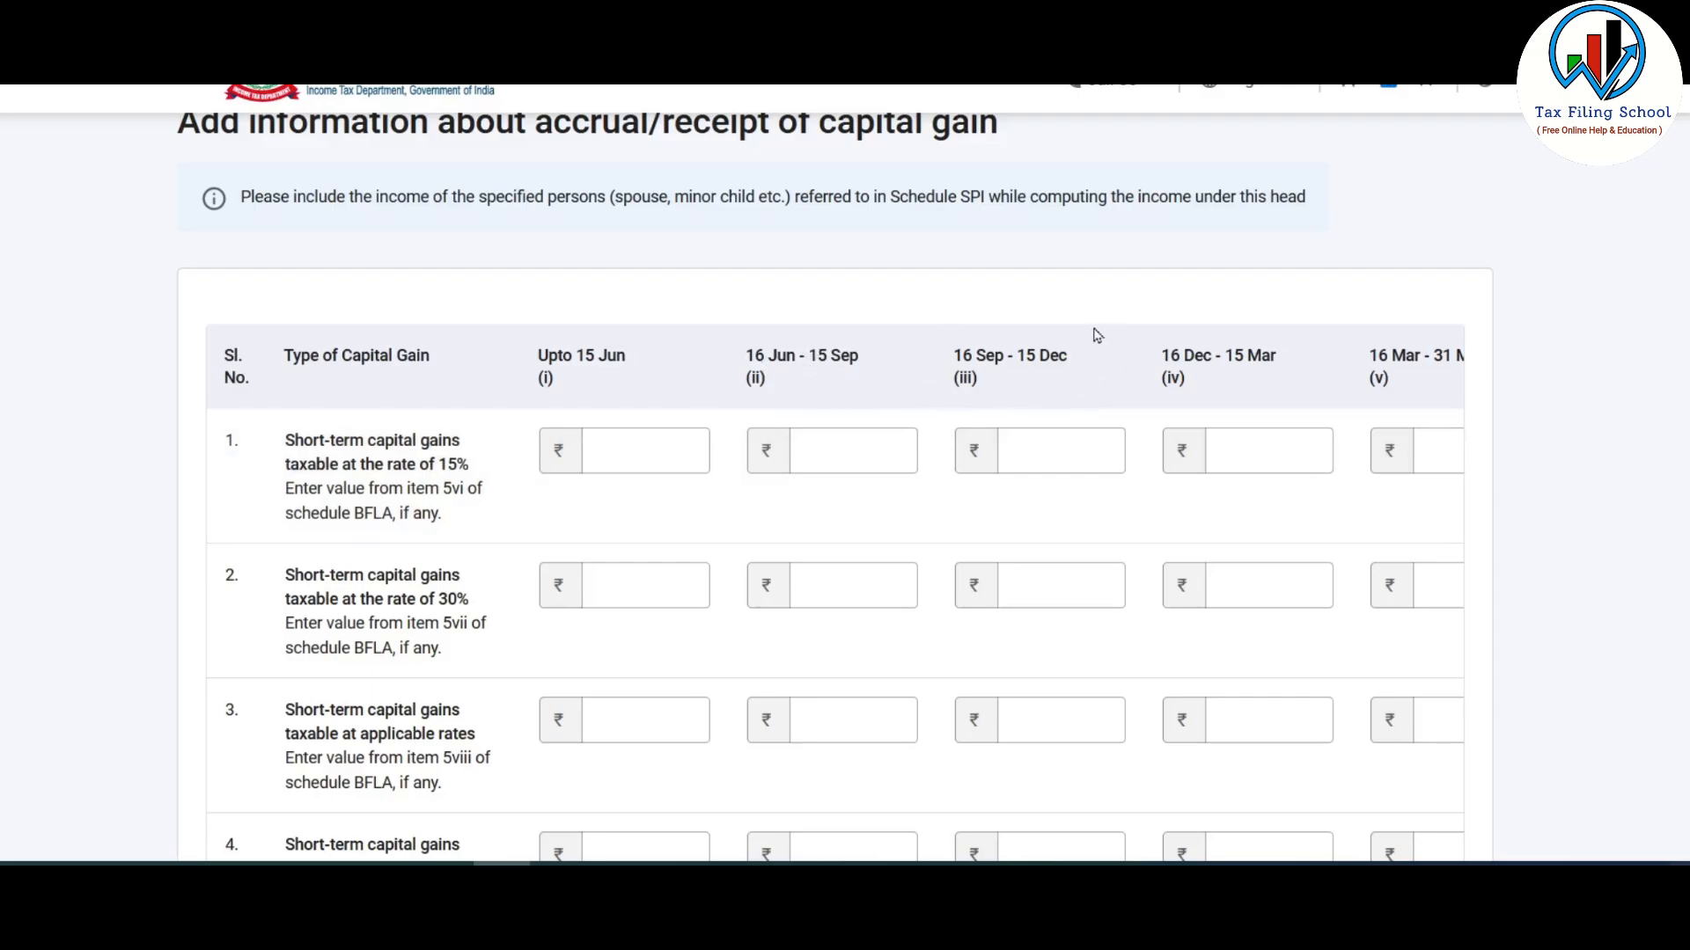
{"action": "scroll", "coordinate": [1053, 373], "scroll_direction": "down", "scroll_amount": 10}
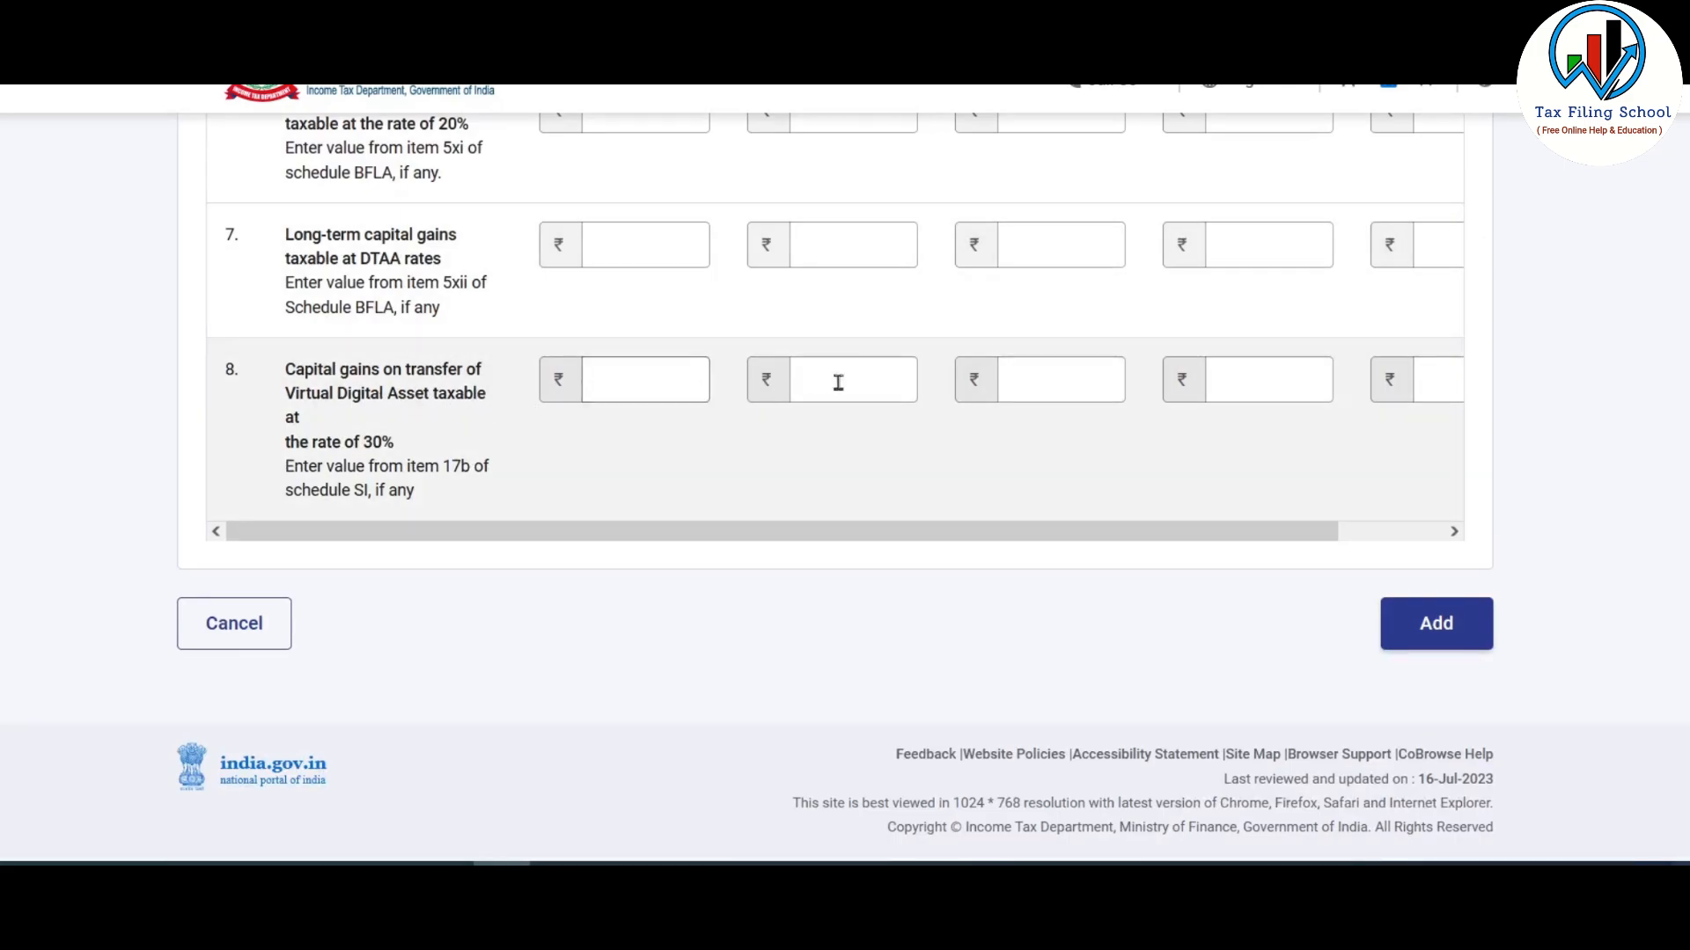
{"action": "left_click_drag", "start_coordinate": [1311, 541], "coordinate": [1416, 540]}
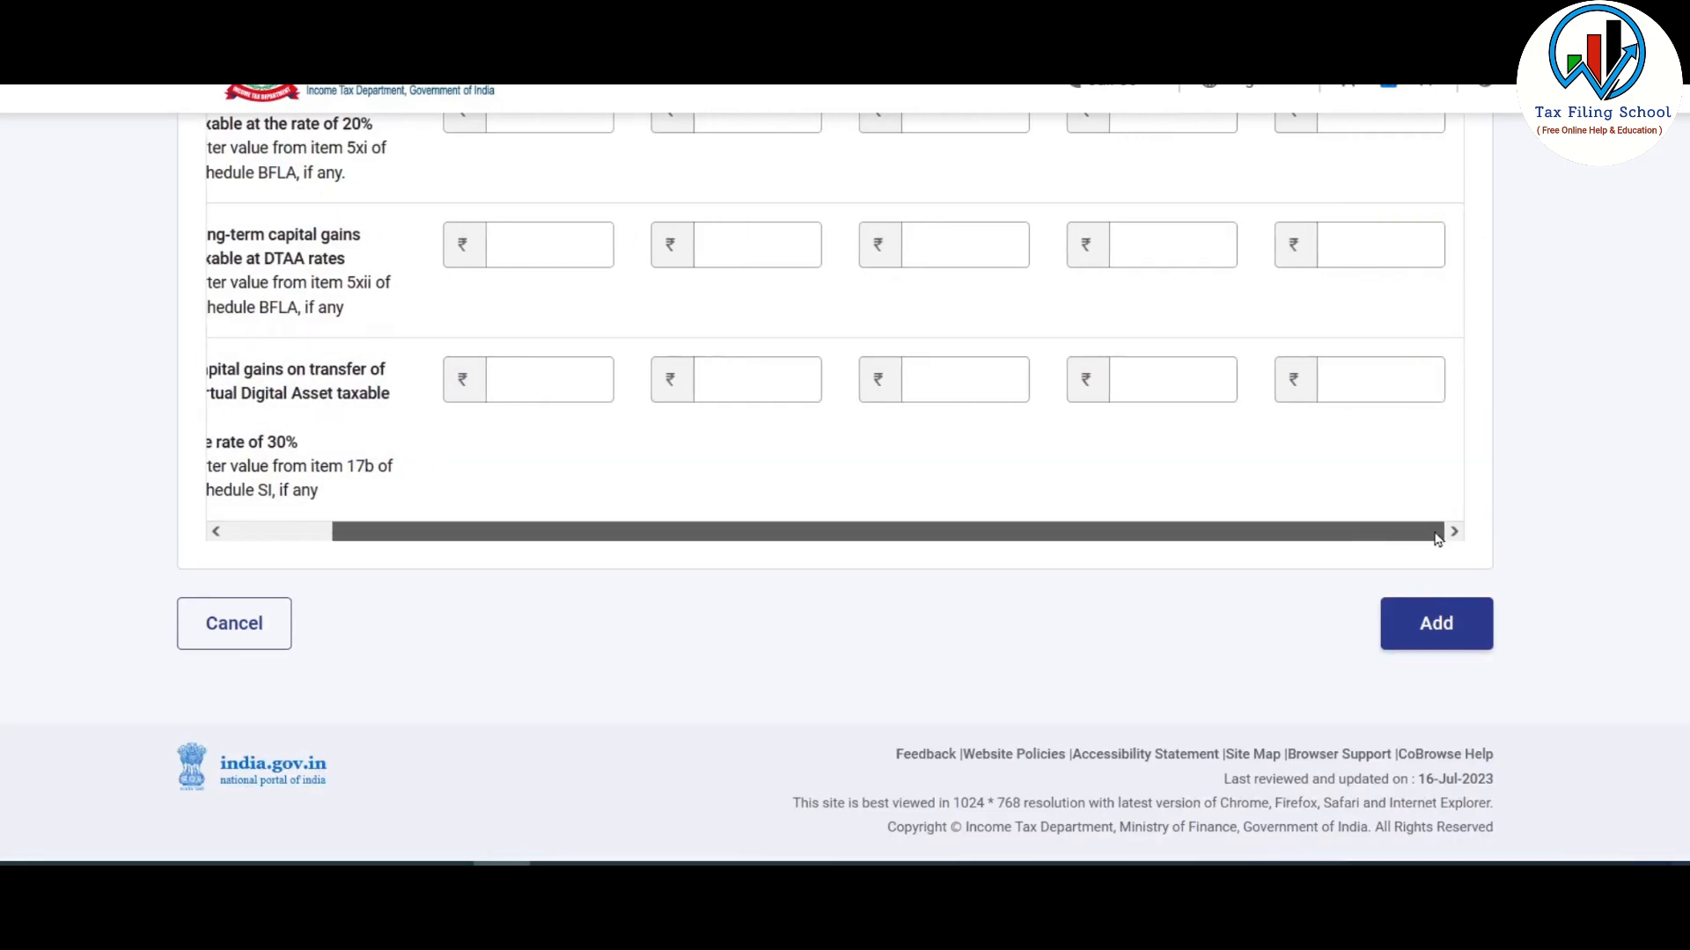
{"action": "left_click", "coordinate": [1435, 390]}
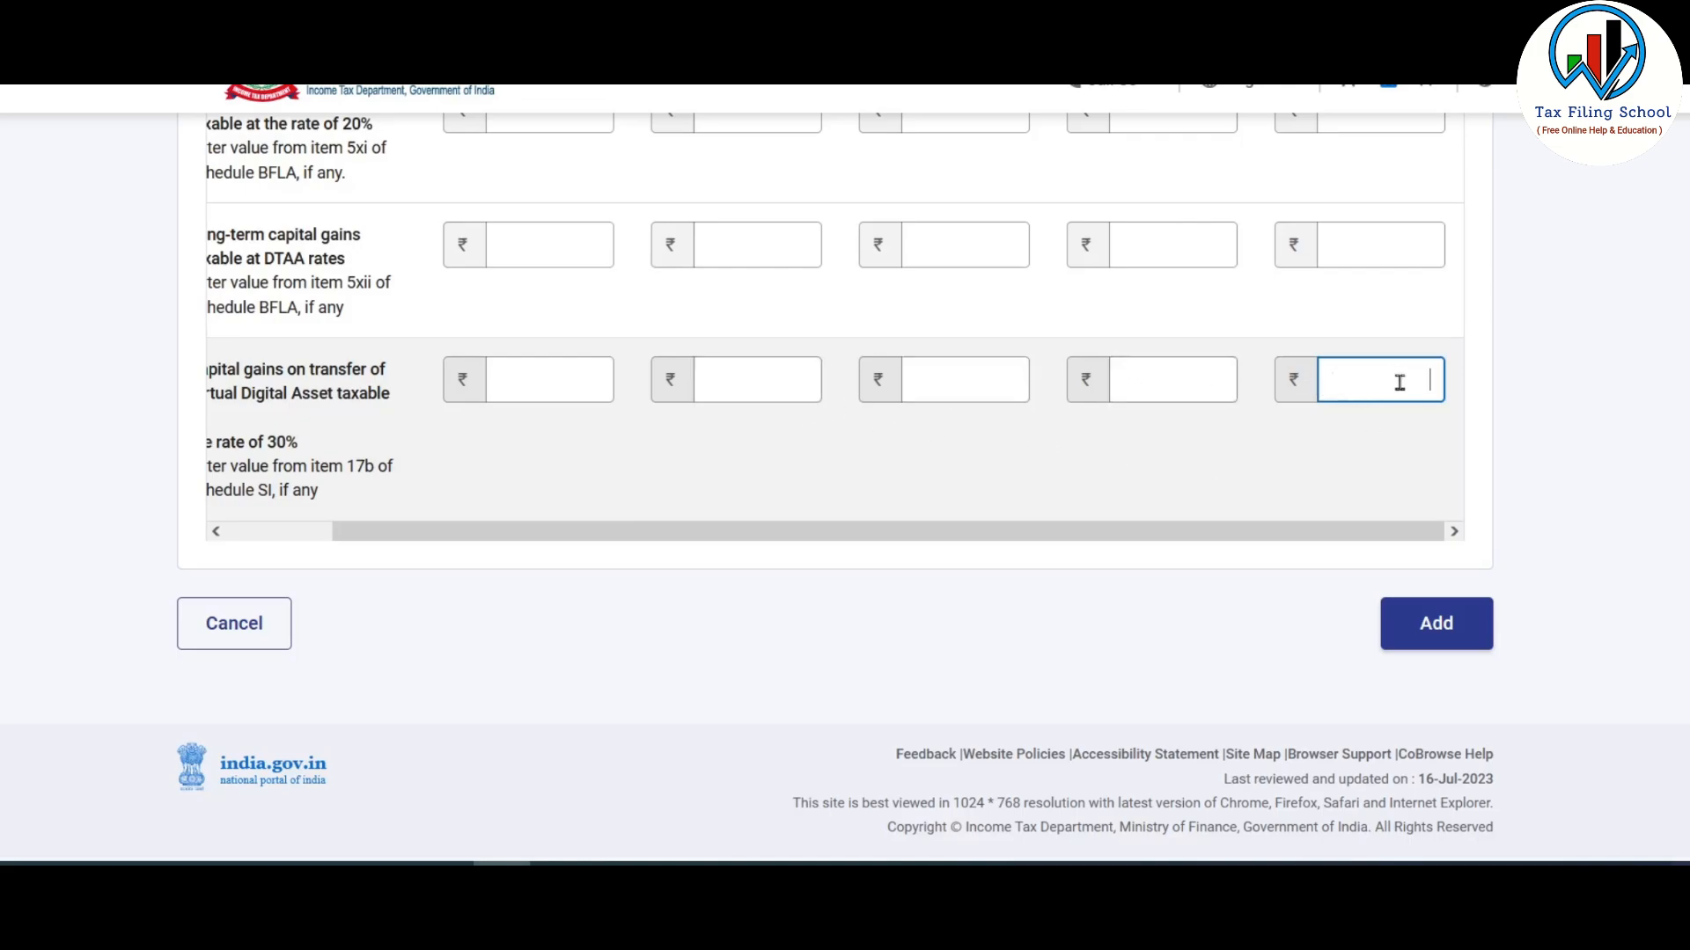
{"action": "type", "text": "60000"}
{"action": "left_click", "coordinate": [1335, 407]}
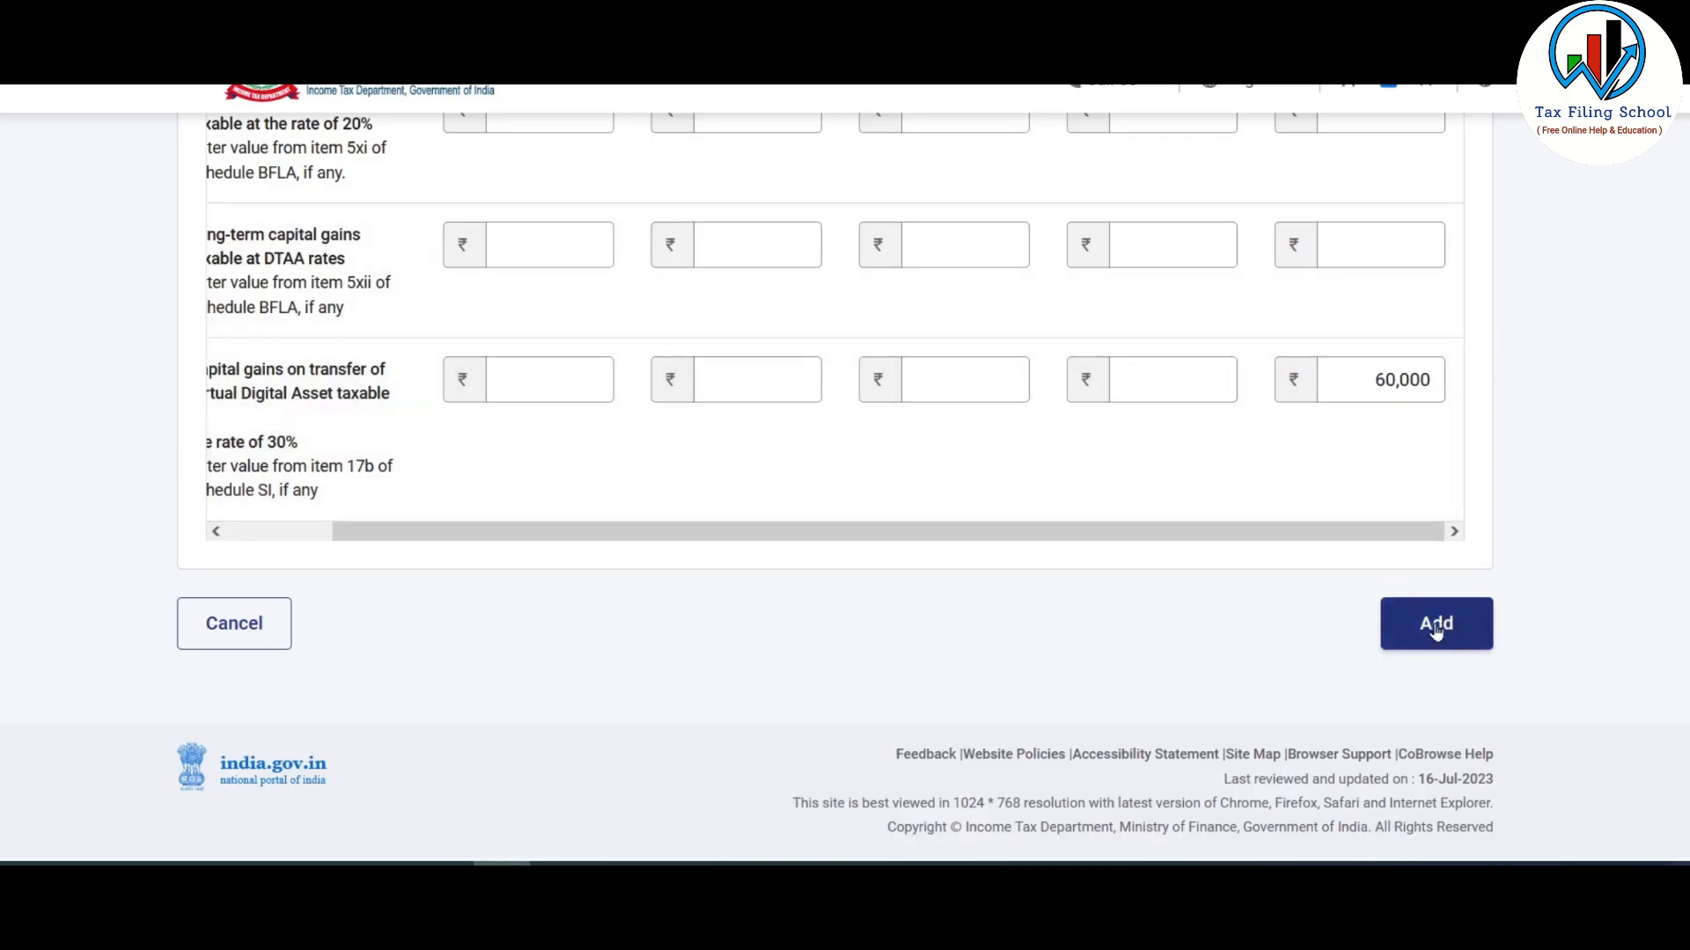
{"action": "left_click", "coordinate": [1436, 623]}
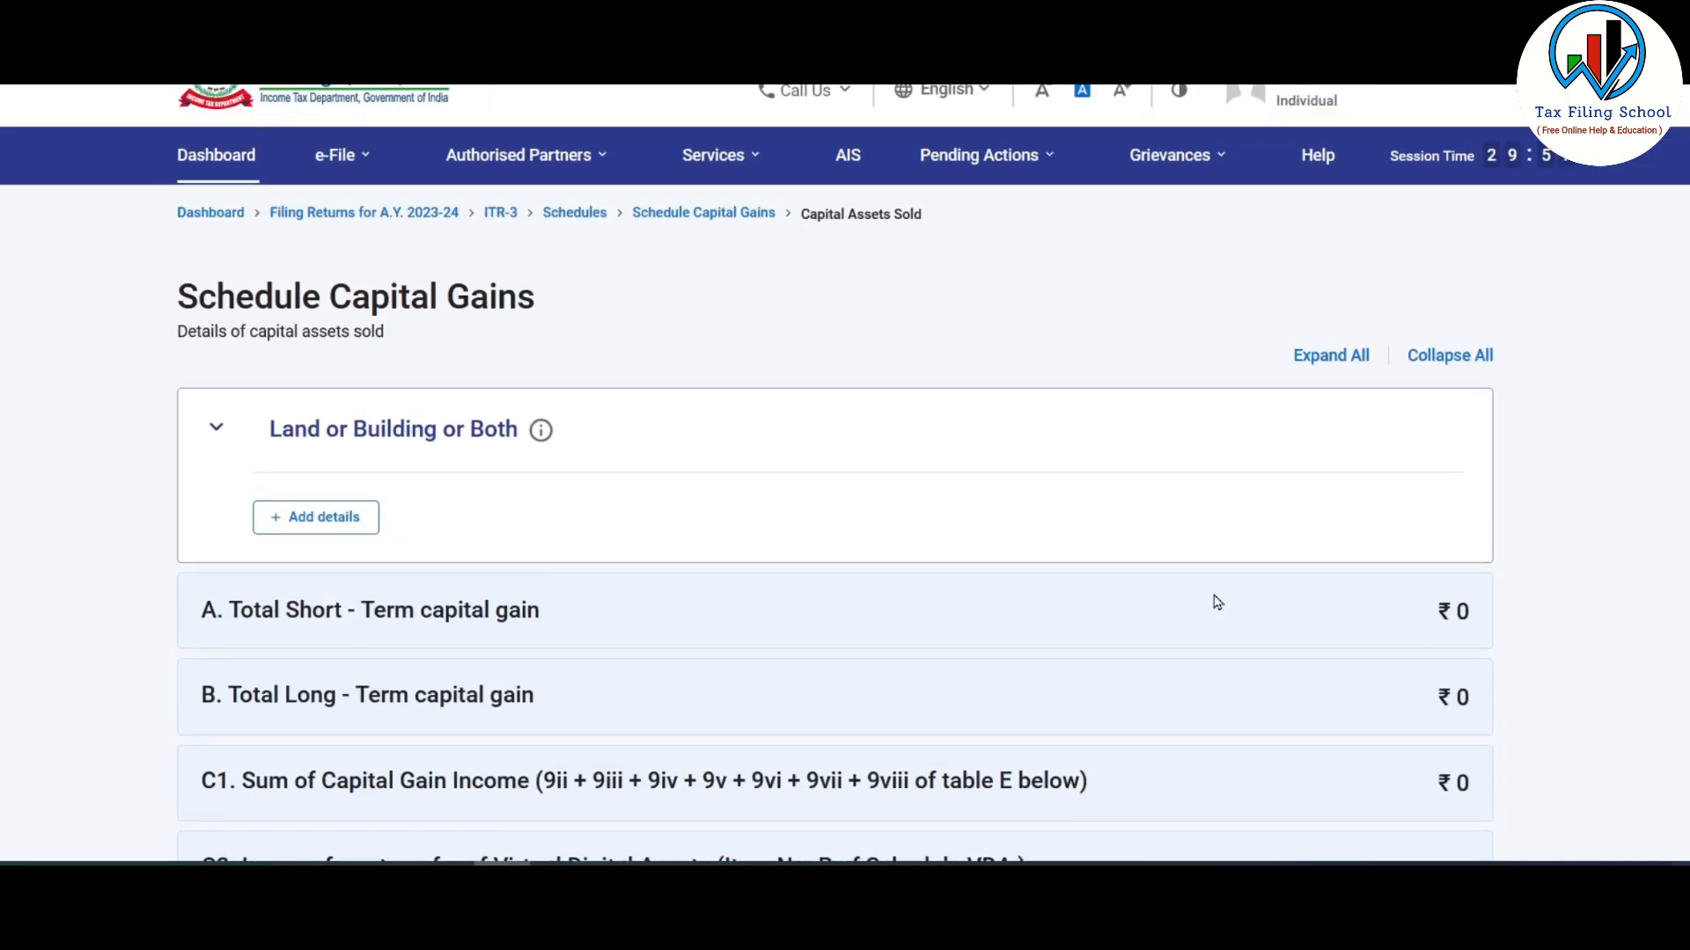
- Review the capital gains figures and confirm Schedule Capital Gains
{"action": "scroll", "coordinate": [1217, 602], "scroll_direction": "down", "scroll_amount": 3}
{"action": "scroll", "coordinate": [1216, 601], "scroll_direction": "down", "scroll_amount": 3}
{"action": "scroll", "coordinate": [1217, 602], "scroll_direction": "down", "scroll_amount": 4}
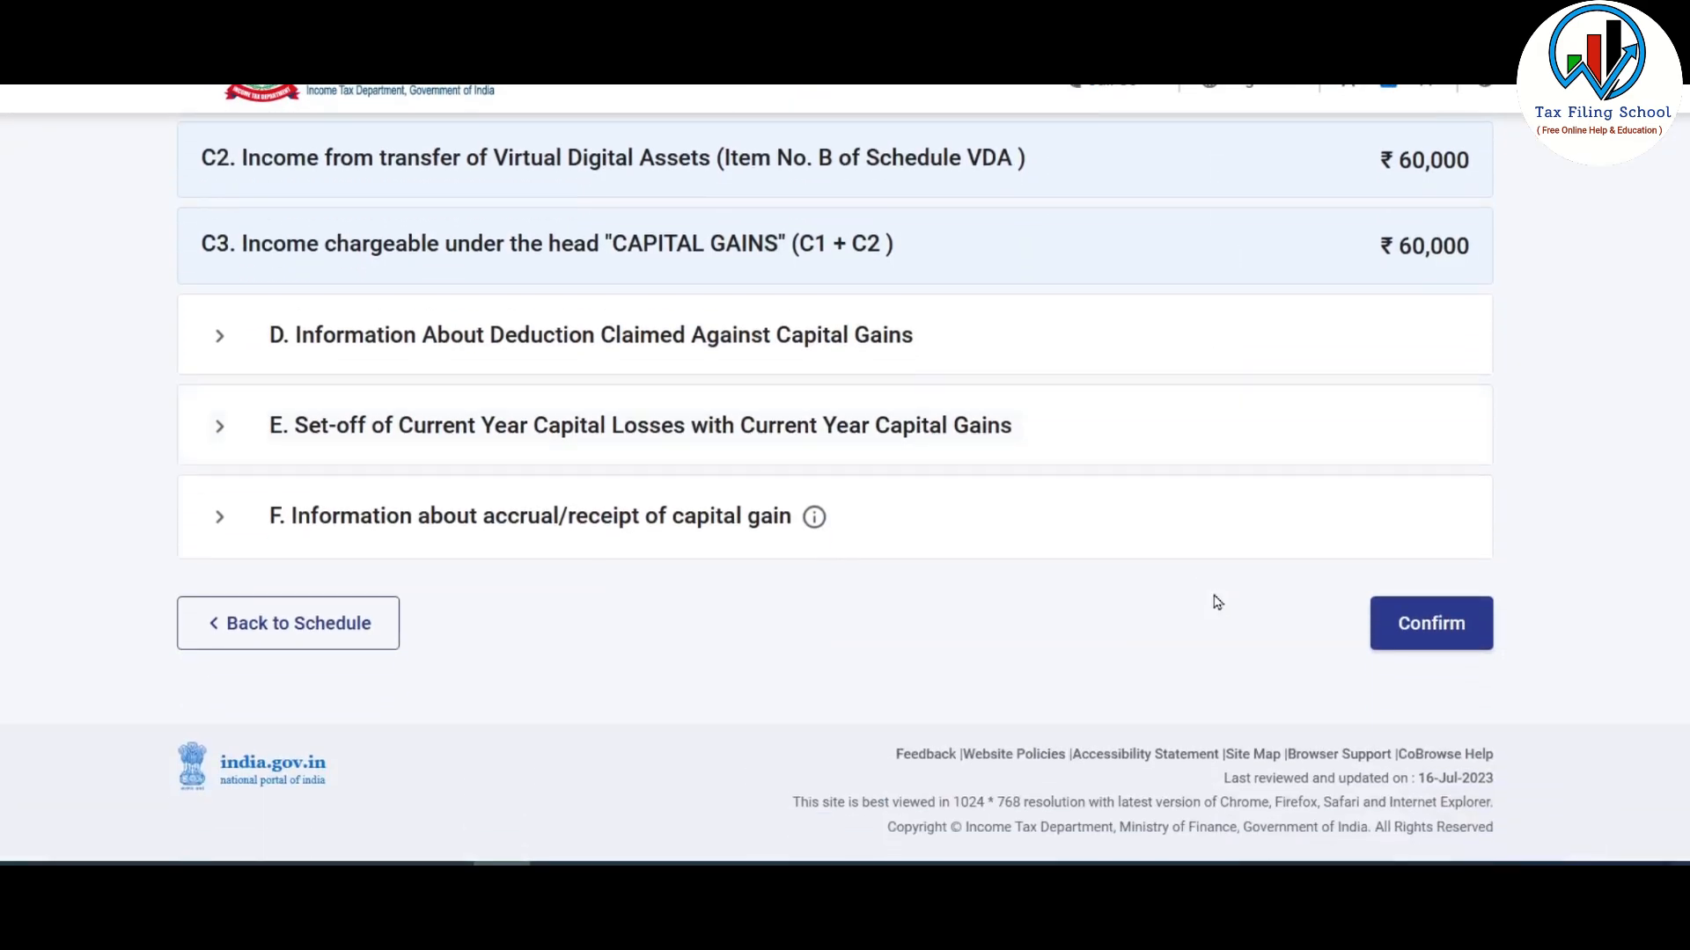
{"action": "scroll", "coordinate": [1352, 640], "scroll_direction": "up", "scroll_amount": 4}
{"action": "scroll", "coordinate": [1348, 632], "scroll_direction": "down", "scroll_amount": 4}
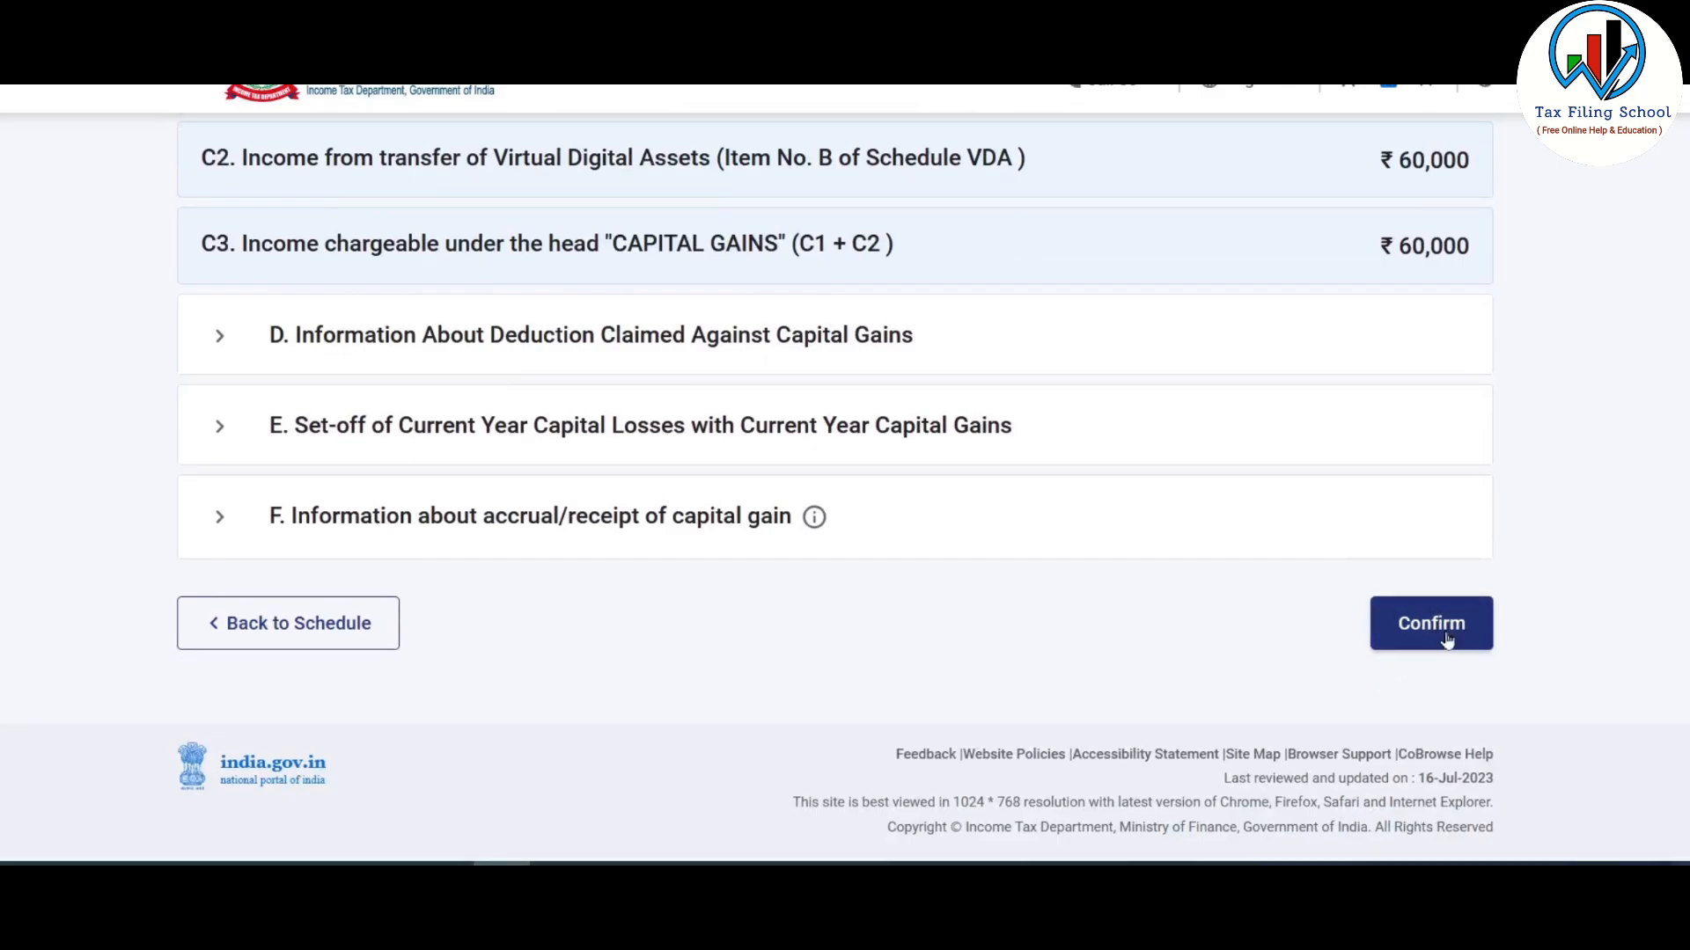
{"action": "left_click", "coordinate": [1456, 640]}
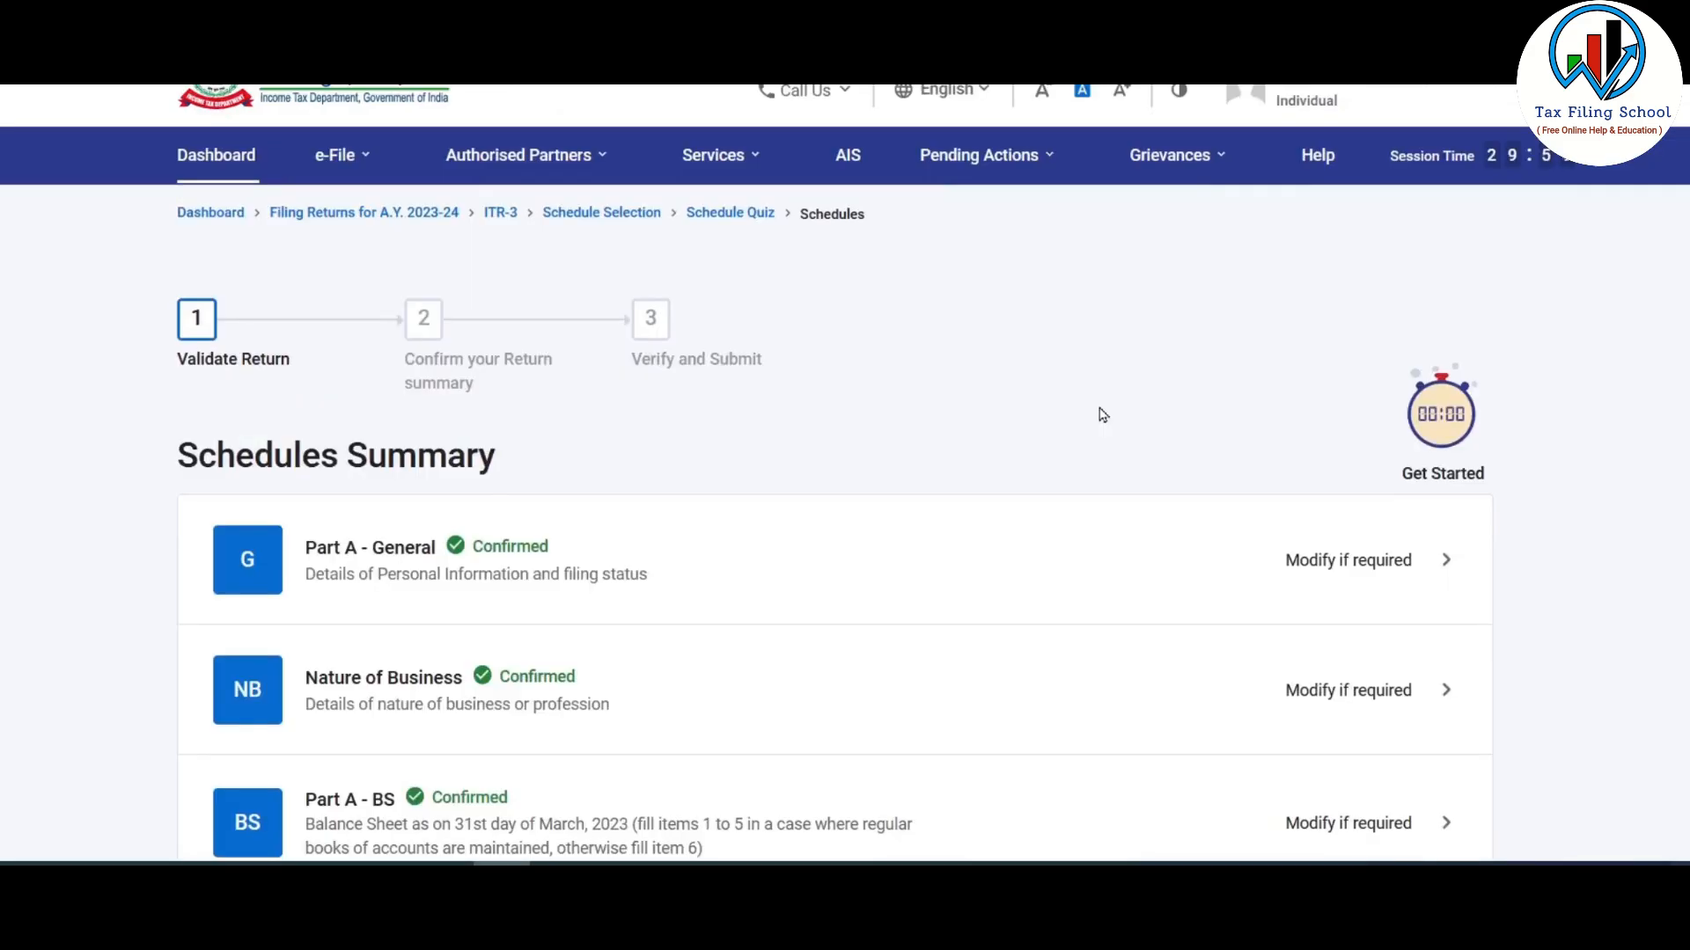
- Open Schedule BP and review sections A–E showing ₹-1,00,000 business income
{"action": "scroll", "coordinate": [1101, 415], "scroll_direction": "down", "scroll_amount": 9}
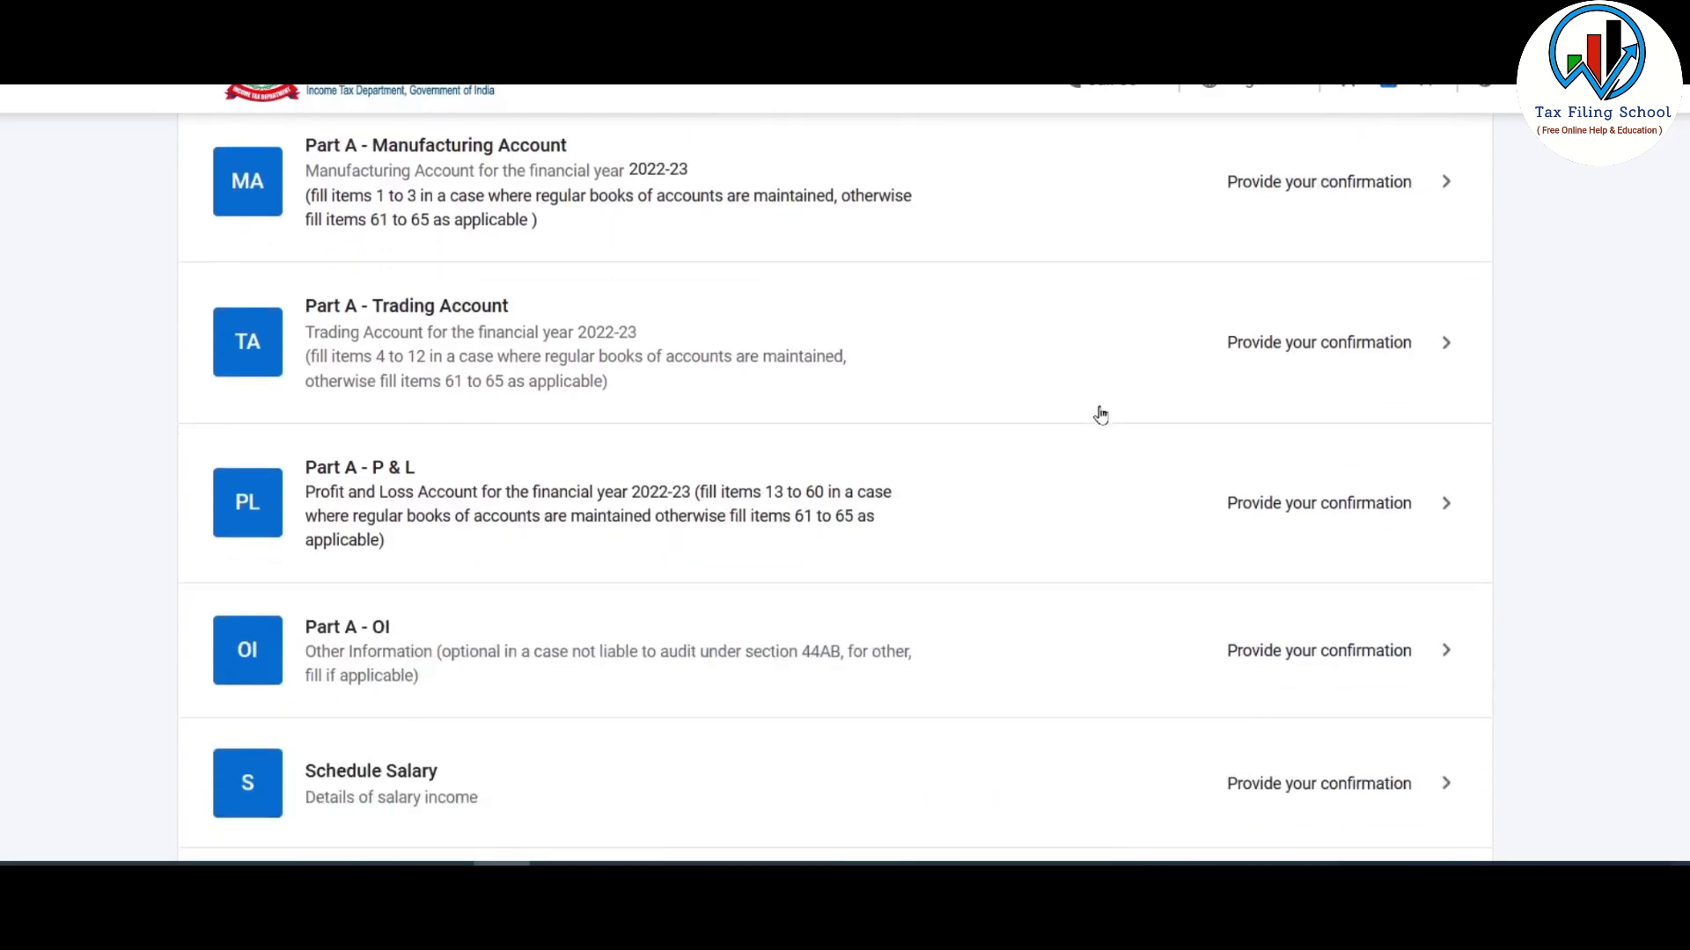
{"action": "scroll", "coordinate": [1101, 415], "scroll_direction": "down", "scroll_amount": 10}
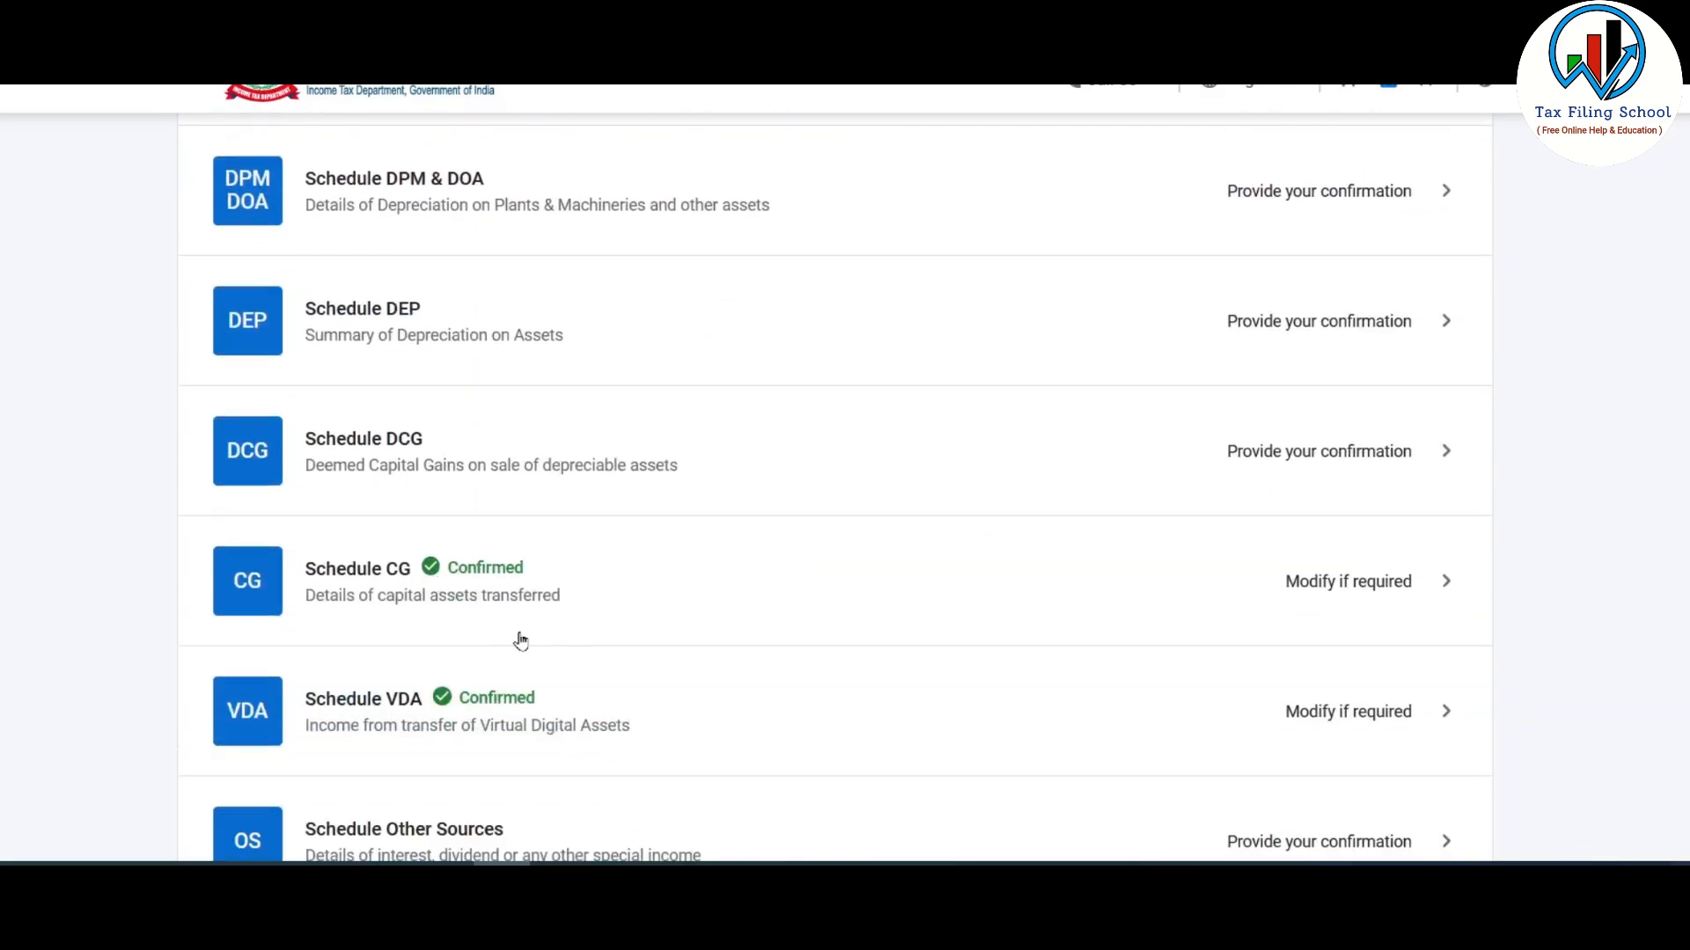
{"action": "scroll", "coordinate": [520, 641], "scroll_direction": "up", "scroll_amount": 6}
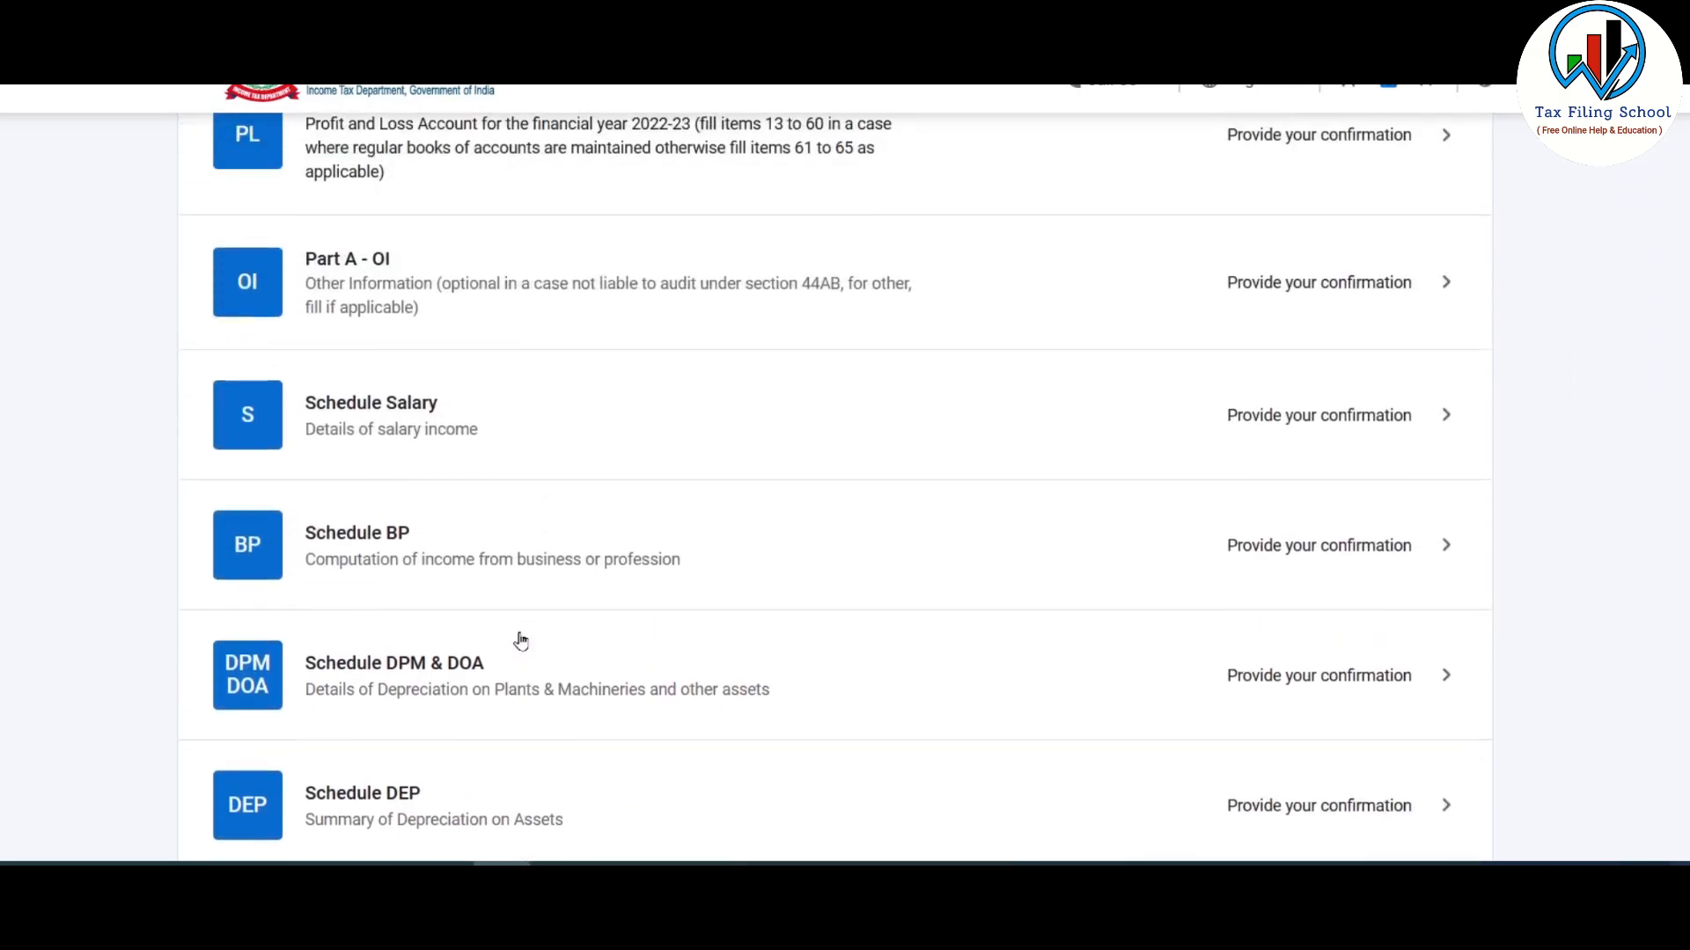
{"action": "scroll", "coordinate": [521, 641], "scroll_direction": "down", "scroll_amount": 3}
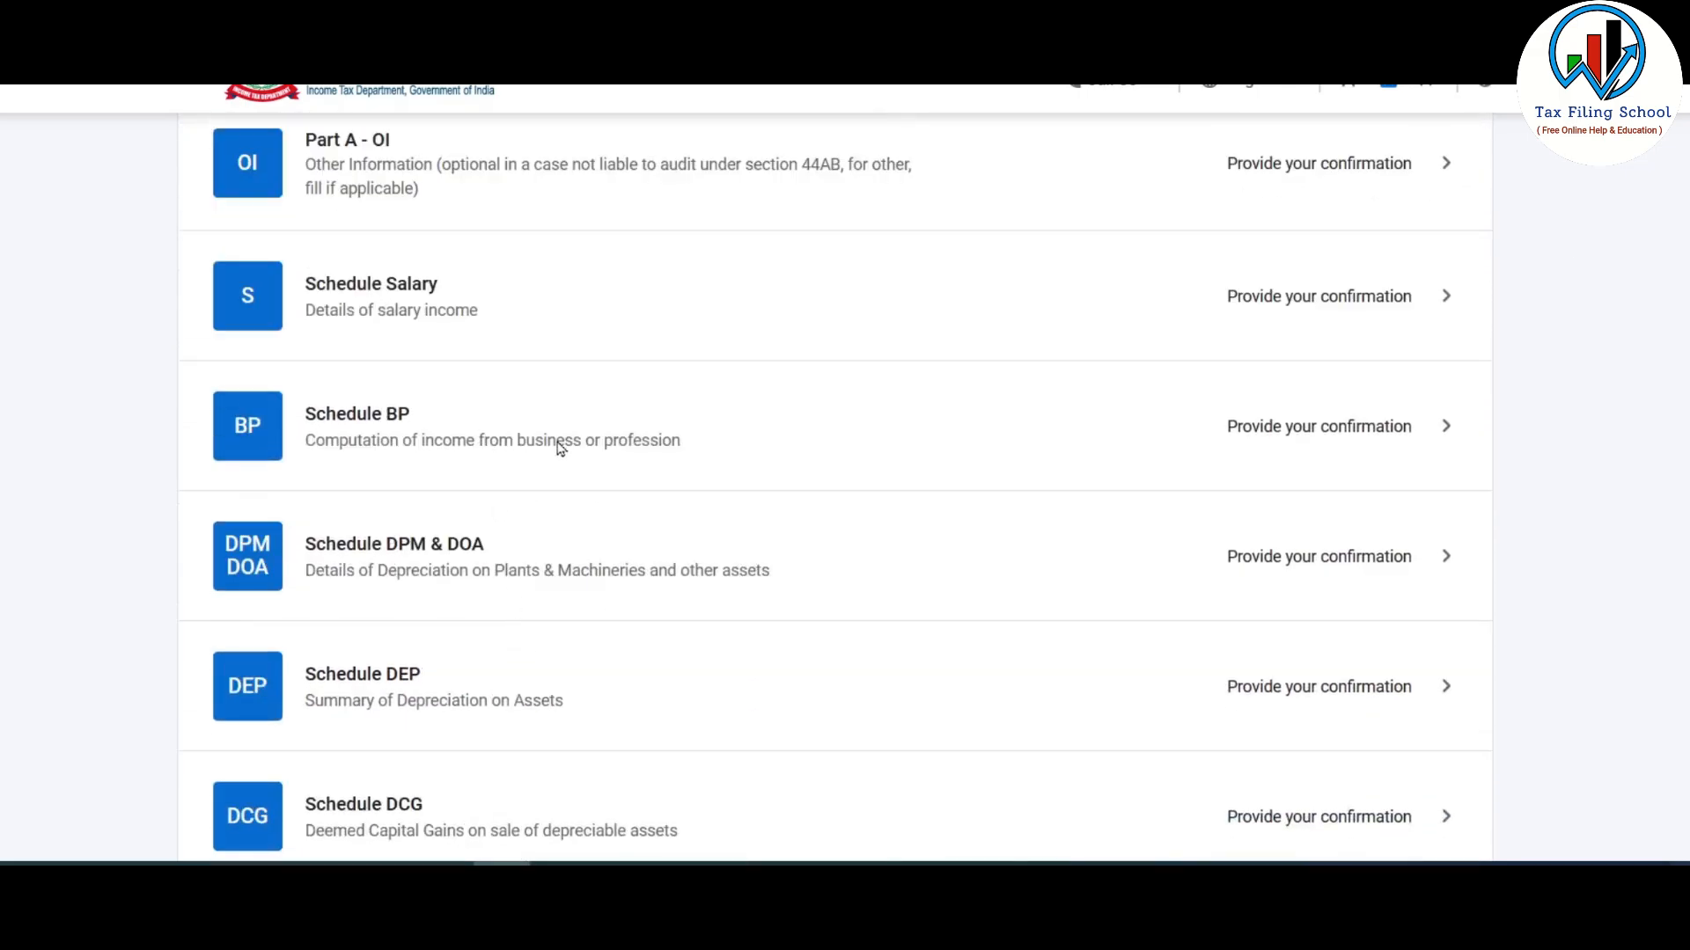
{"action": "left_click", "coordinate": [1247, 432]}
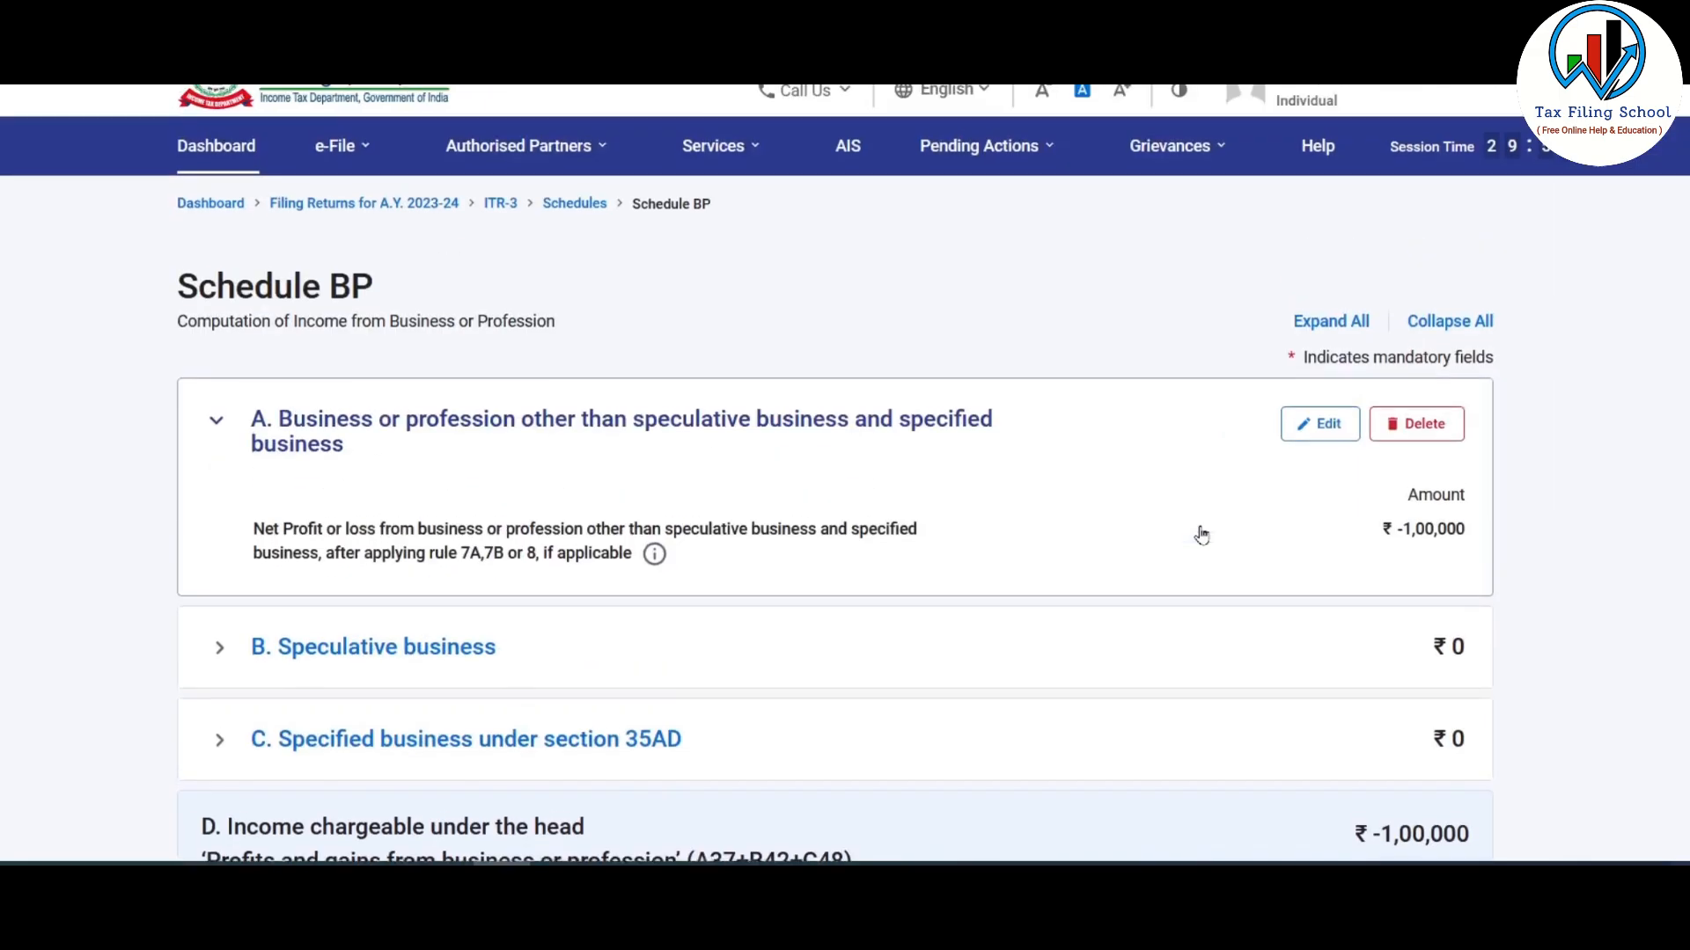
{"action": "scroll", "coordinate": [1232, 467], "scroll_direction": "down", "scroll_amount": 3}
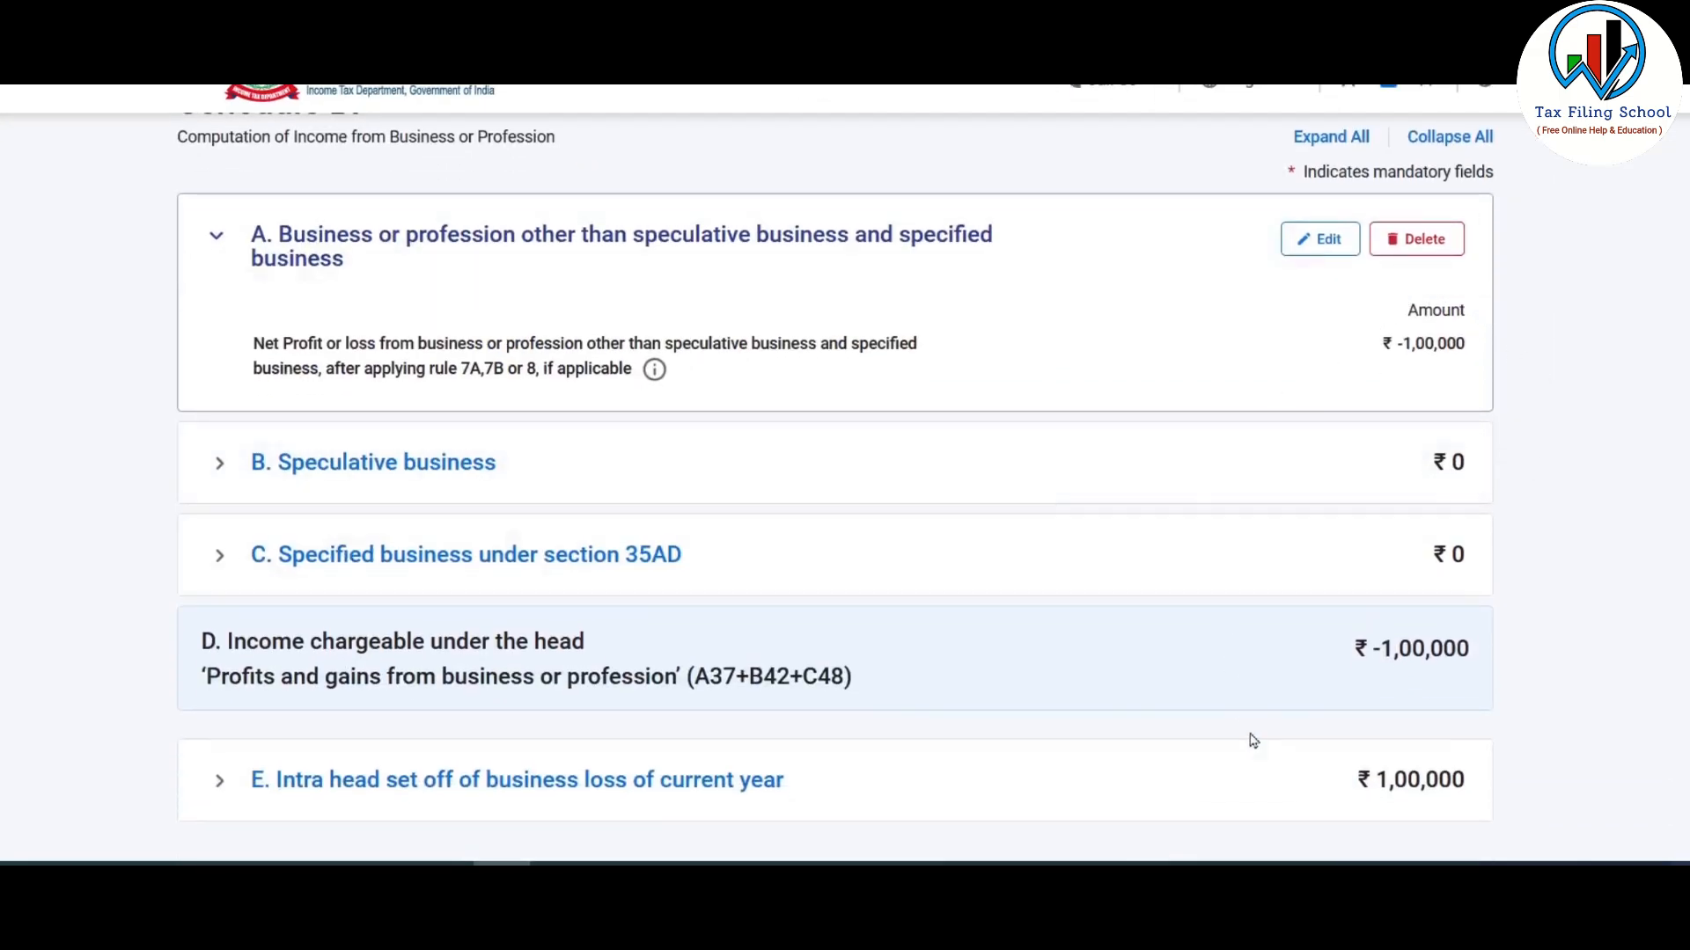
{"action": "scroll", "coordinate": [1279, 751], "scroll_direction": "down", "scroll_amount": 3}
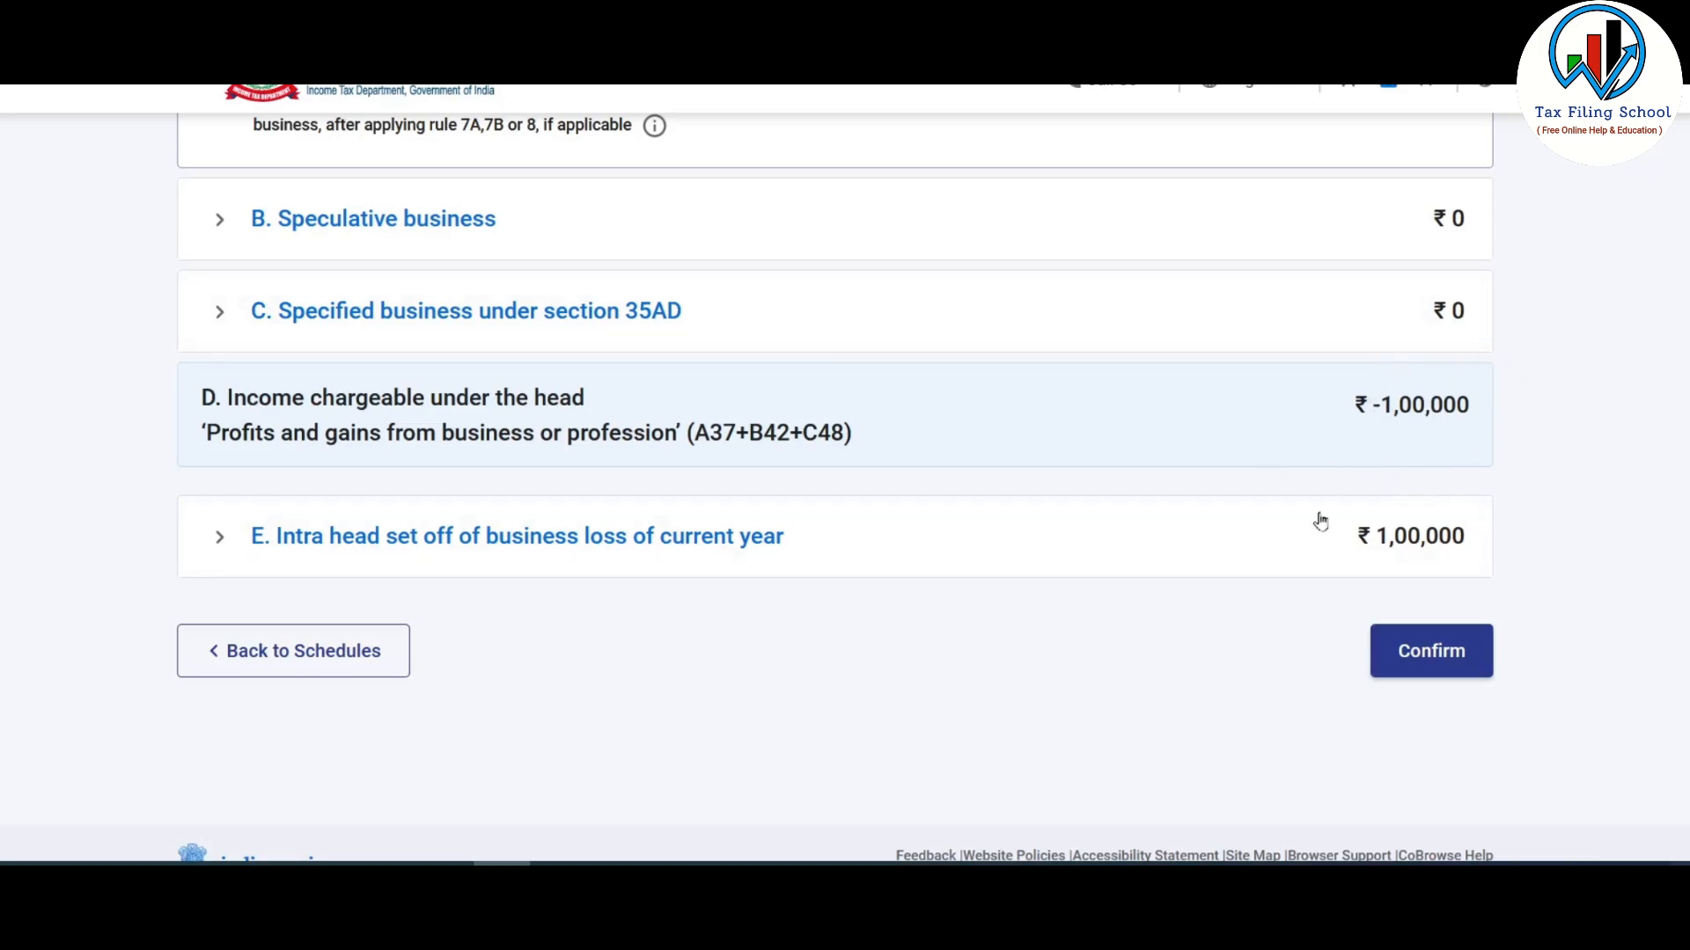
{"action": "scroll", "coordinate": [1223, 595], "scroll_direction": "up", "scroll_amount": 3}
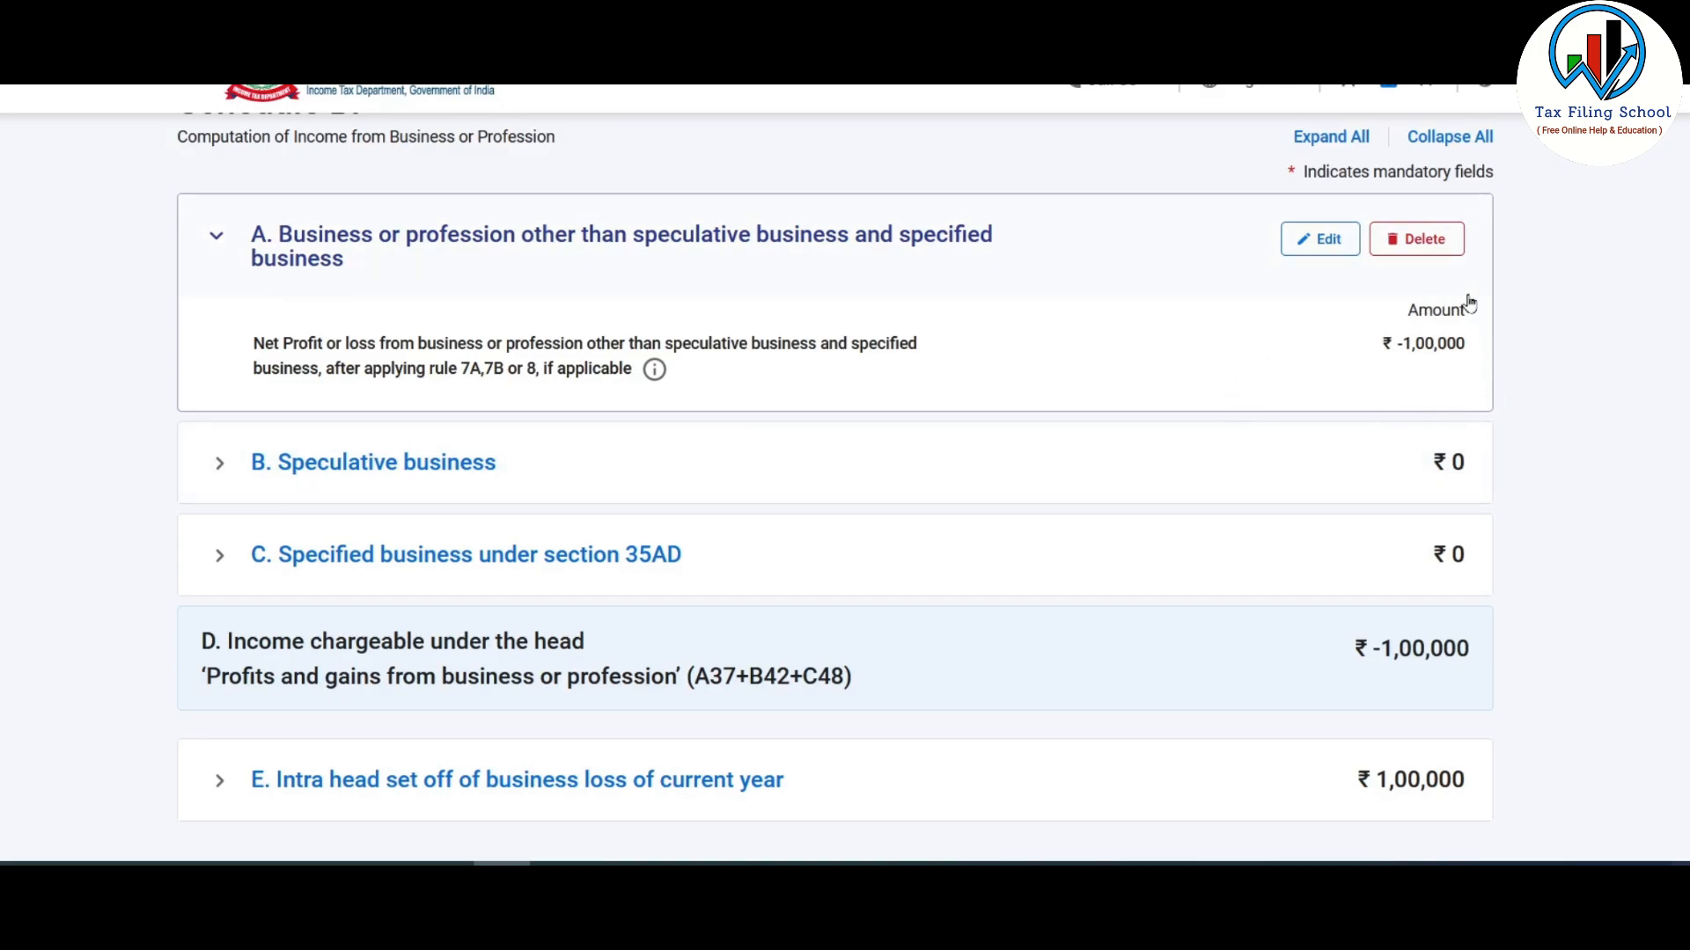
{"action": "scroll", "coordinate": [1468, 302], "scroll_direction": "down", "scroll_amount": 4}
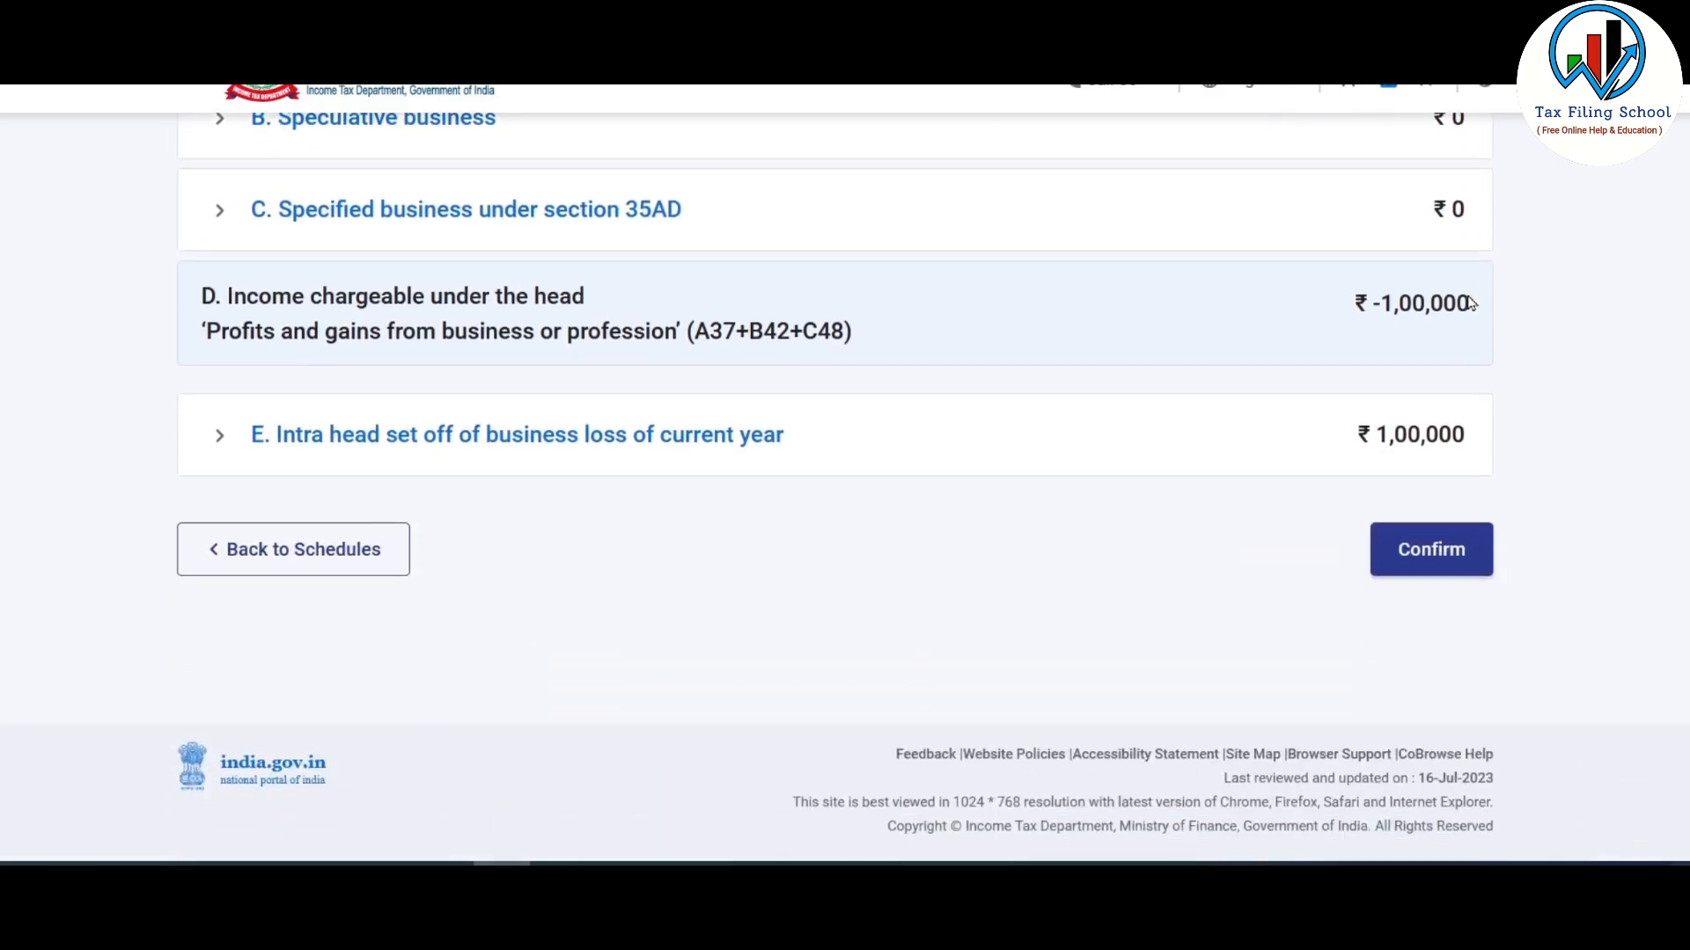
- Return to the schedules summary and begin adding credits in Part A - P & L
{"action": "left_click", "coordinate": [347, 566]}
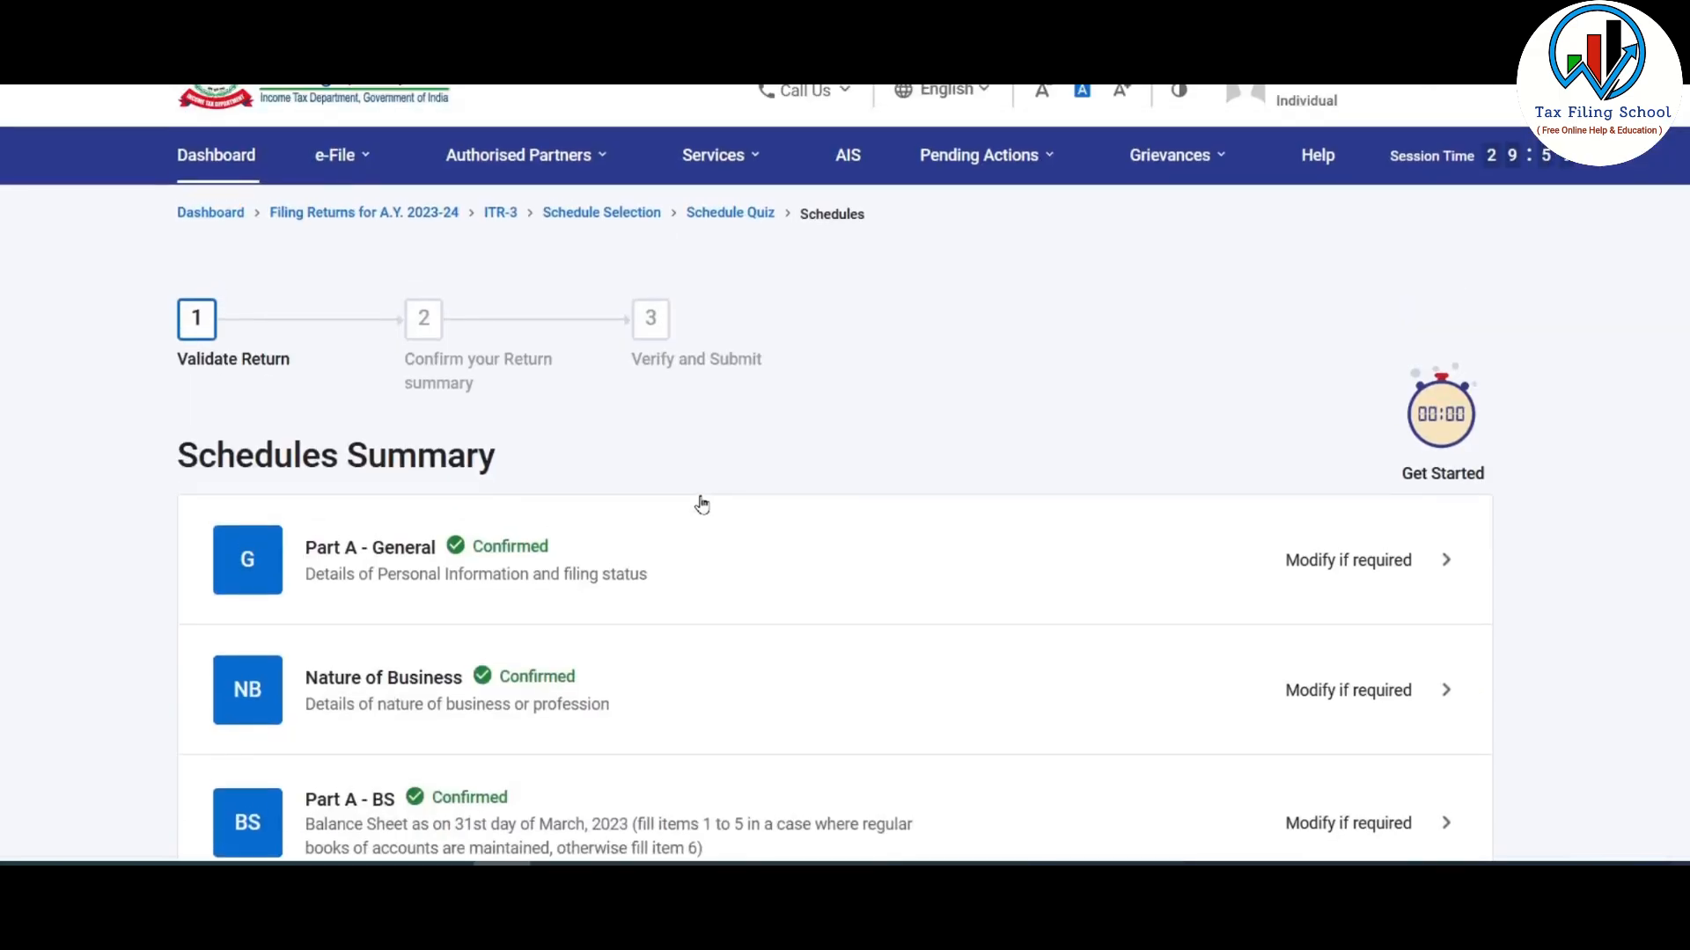
{"action": "scroll", "coordinate": [698, 502], "scroll_direction": "down", "scroll_amount": 10}
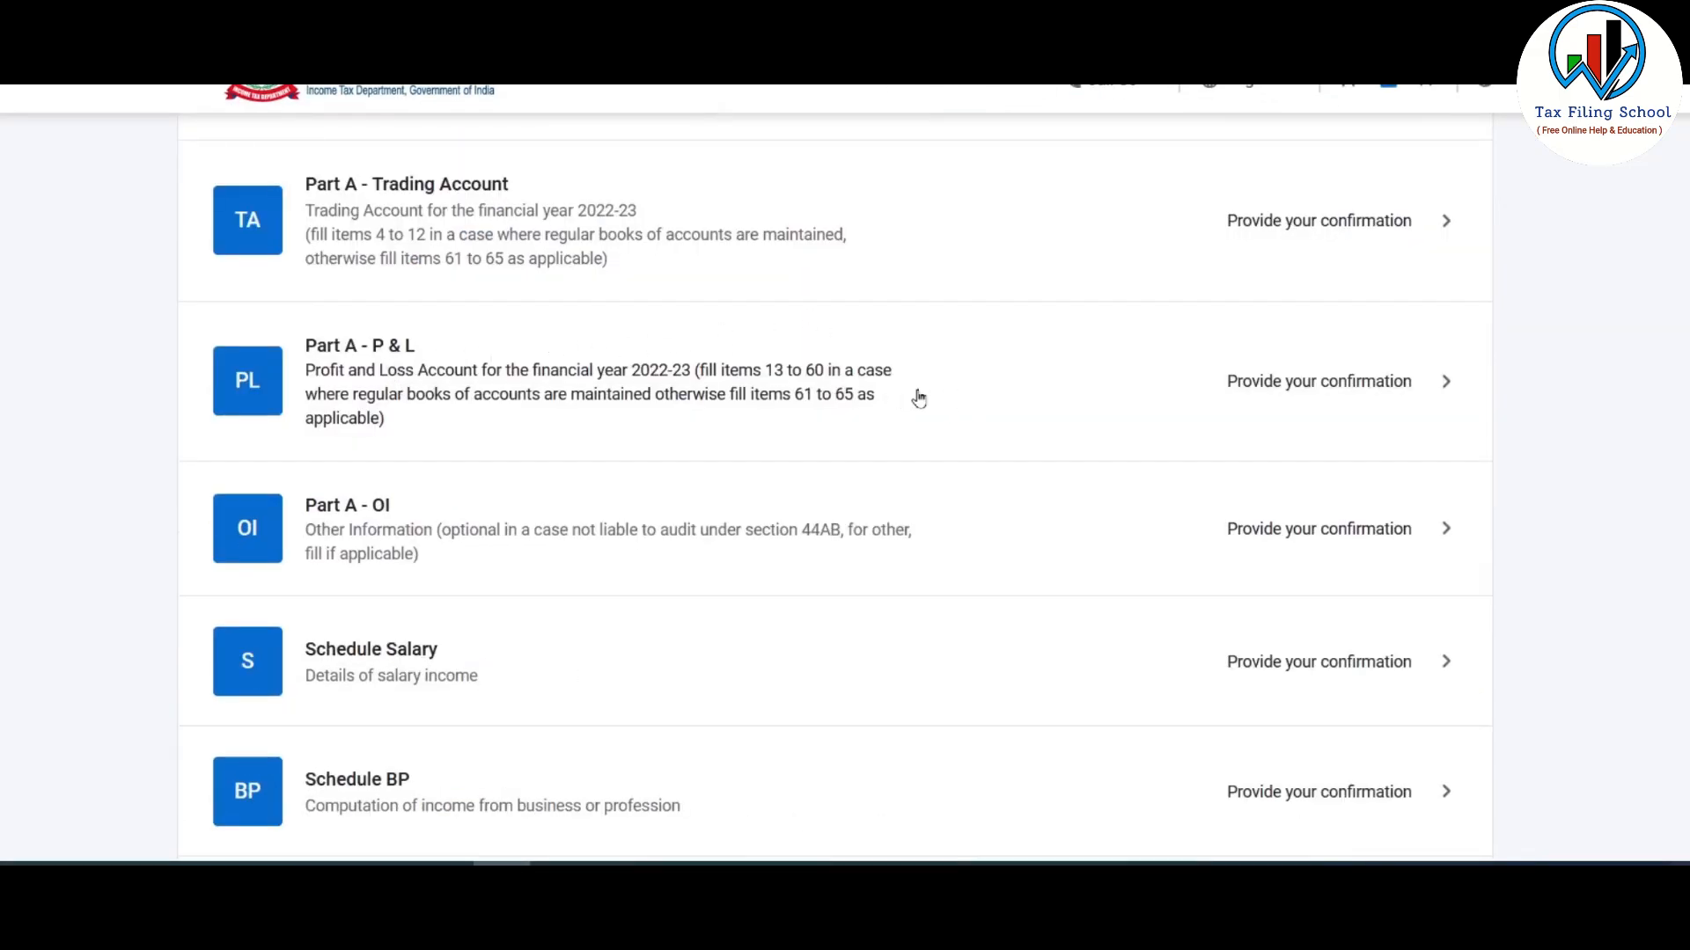
{"action": "left_click", "coordinate": [916, 392]}
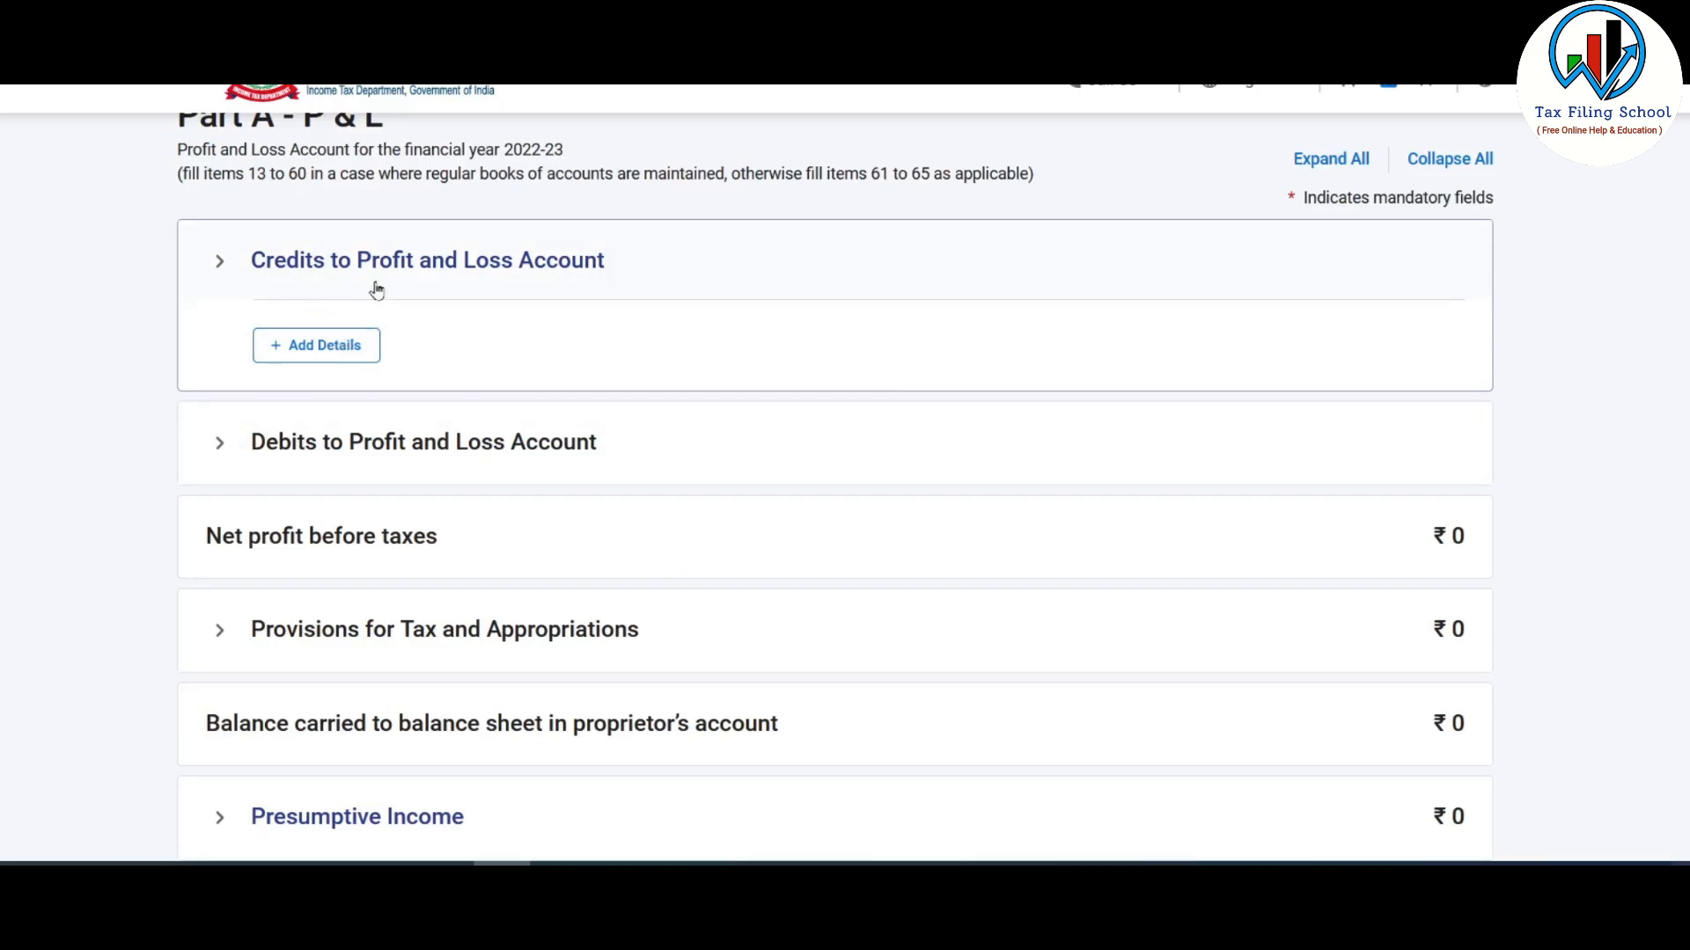
{"action": "left_click", "coordinate": [340, 352]}
{"action": "scroll", "coordinate": [824, 450], "scroll_direction": "down", "scroll_amount": 8}
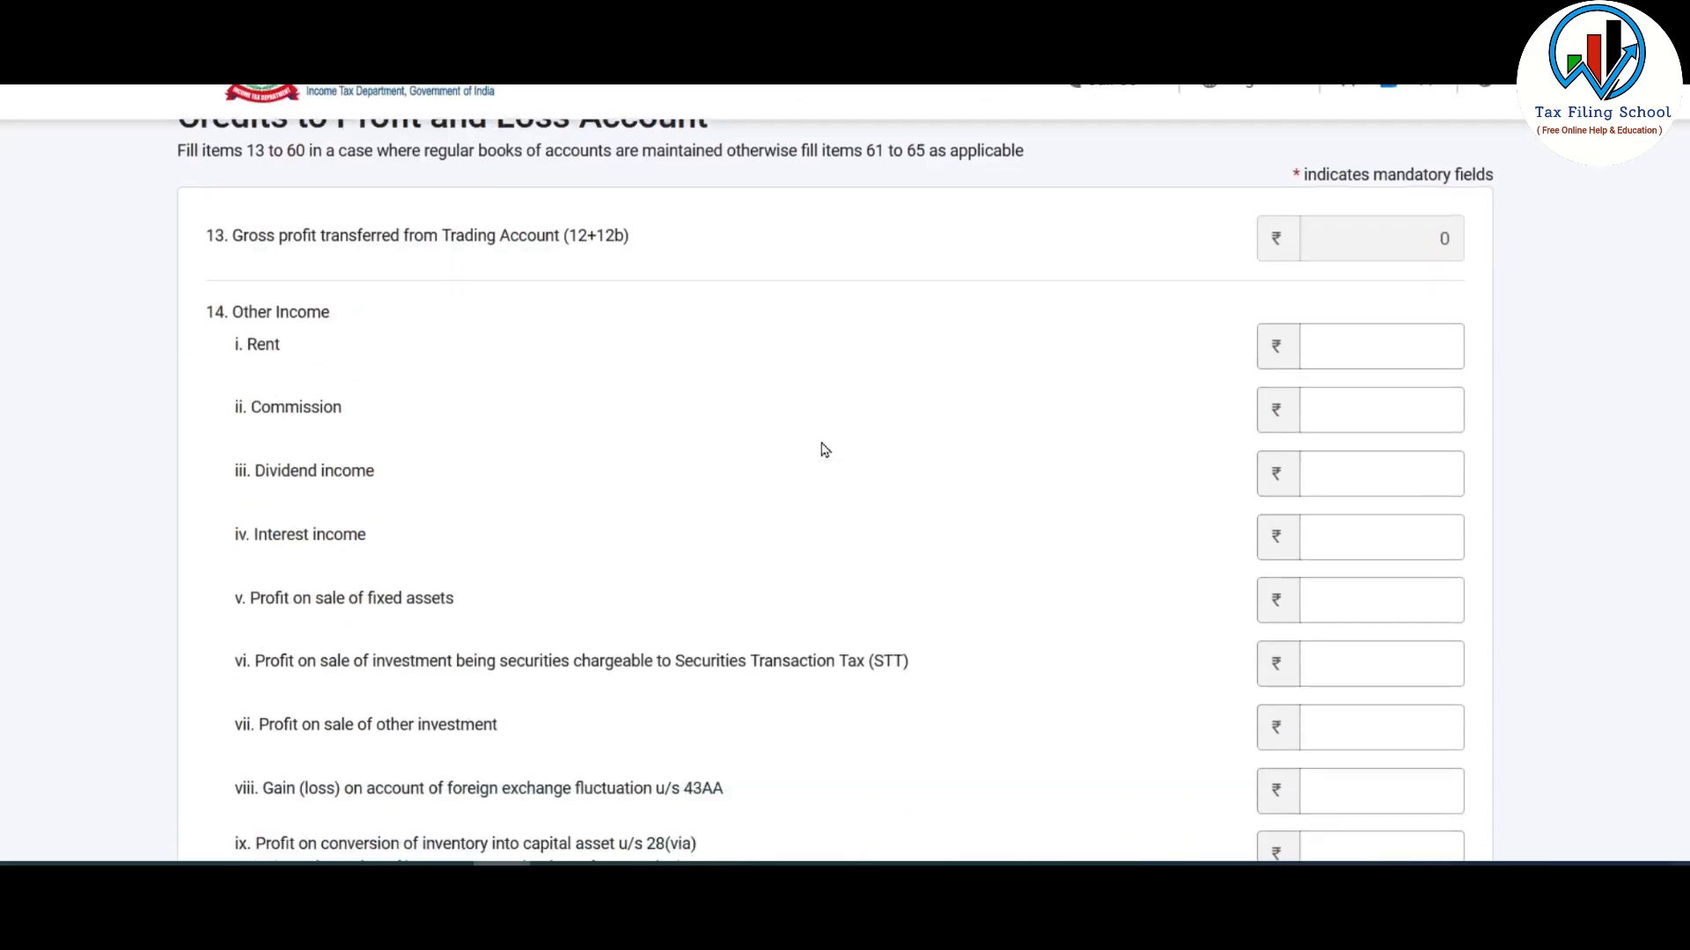
{"action": "scroll", "coordinate": [825, 450], "scroll_direction": "down", "scroll_amount": 3}
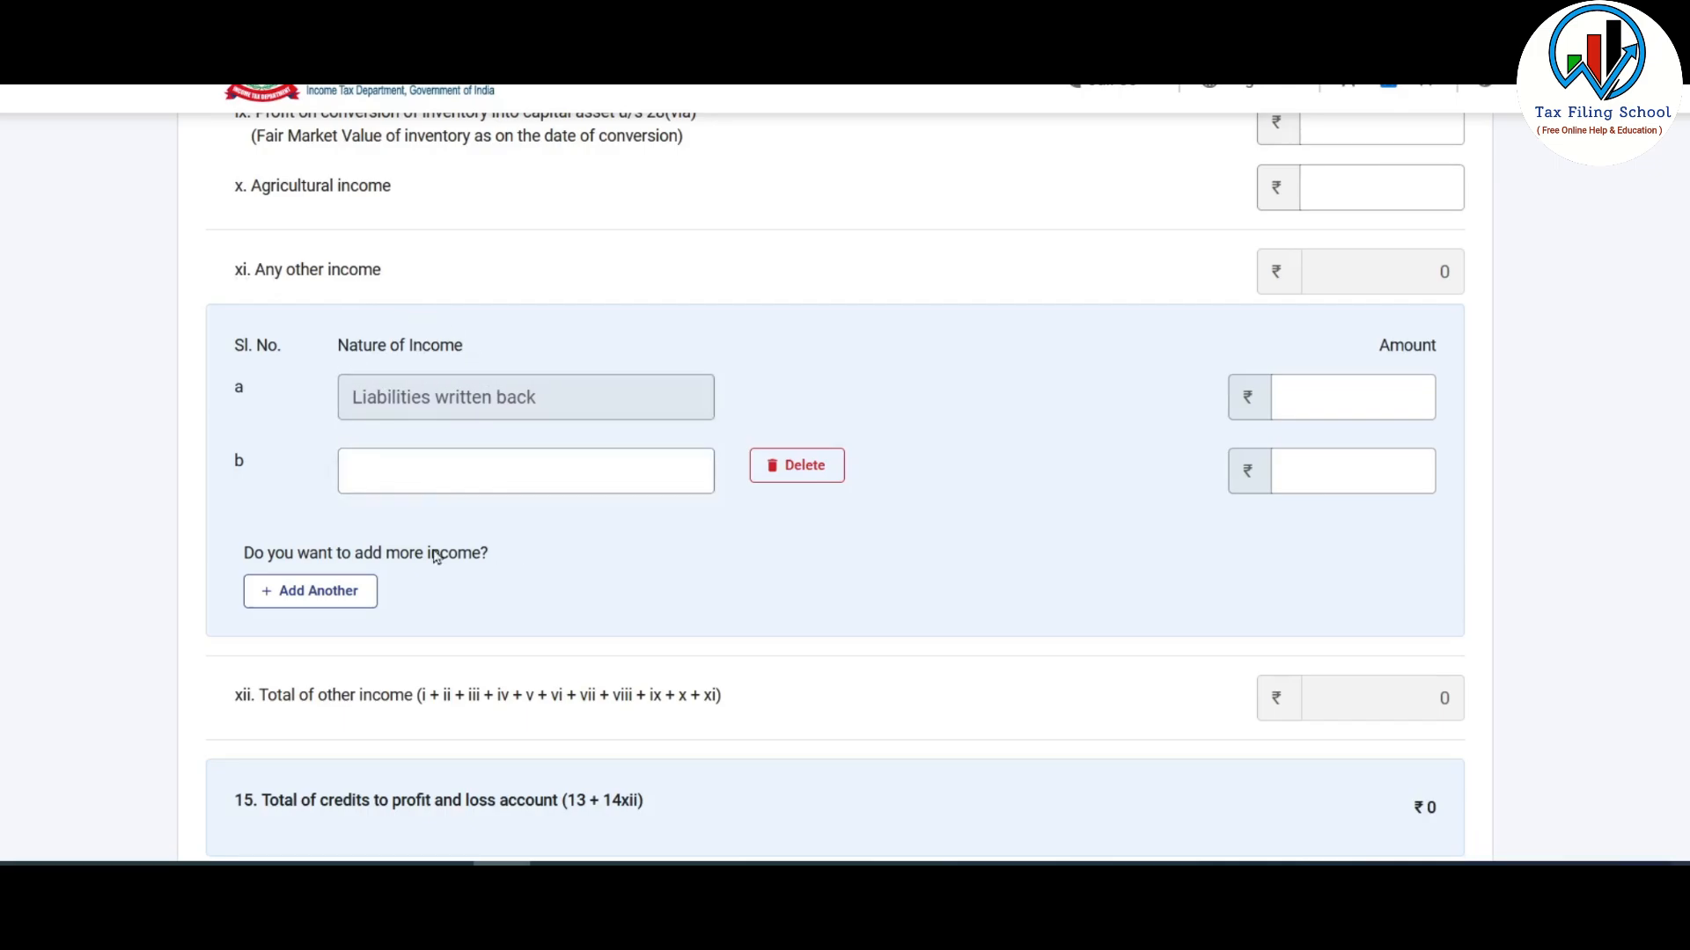
- Add 'Crypto Trading' other income of 100000 in row b and confirm the P&L schedule
{"action": "left_click", "coordinate": [487, 476]}
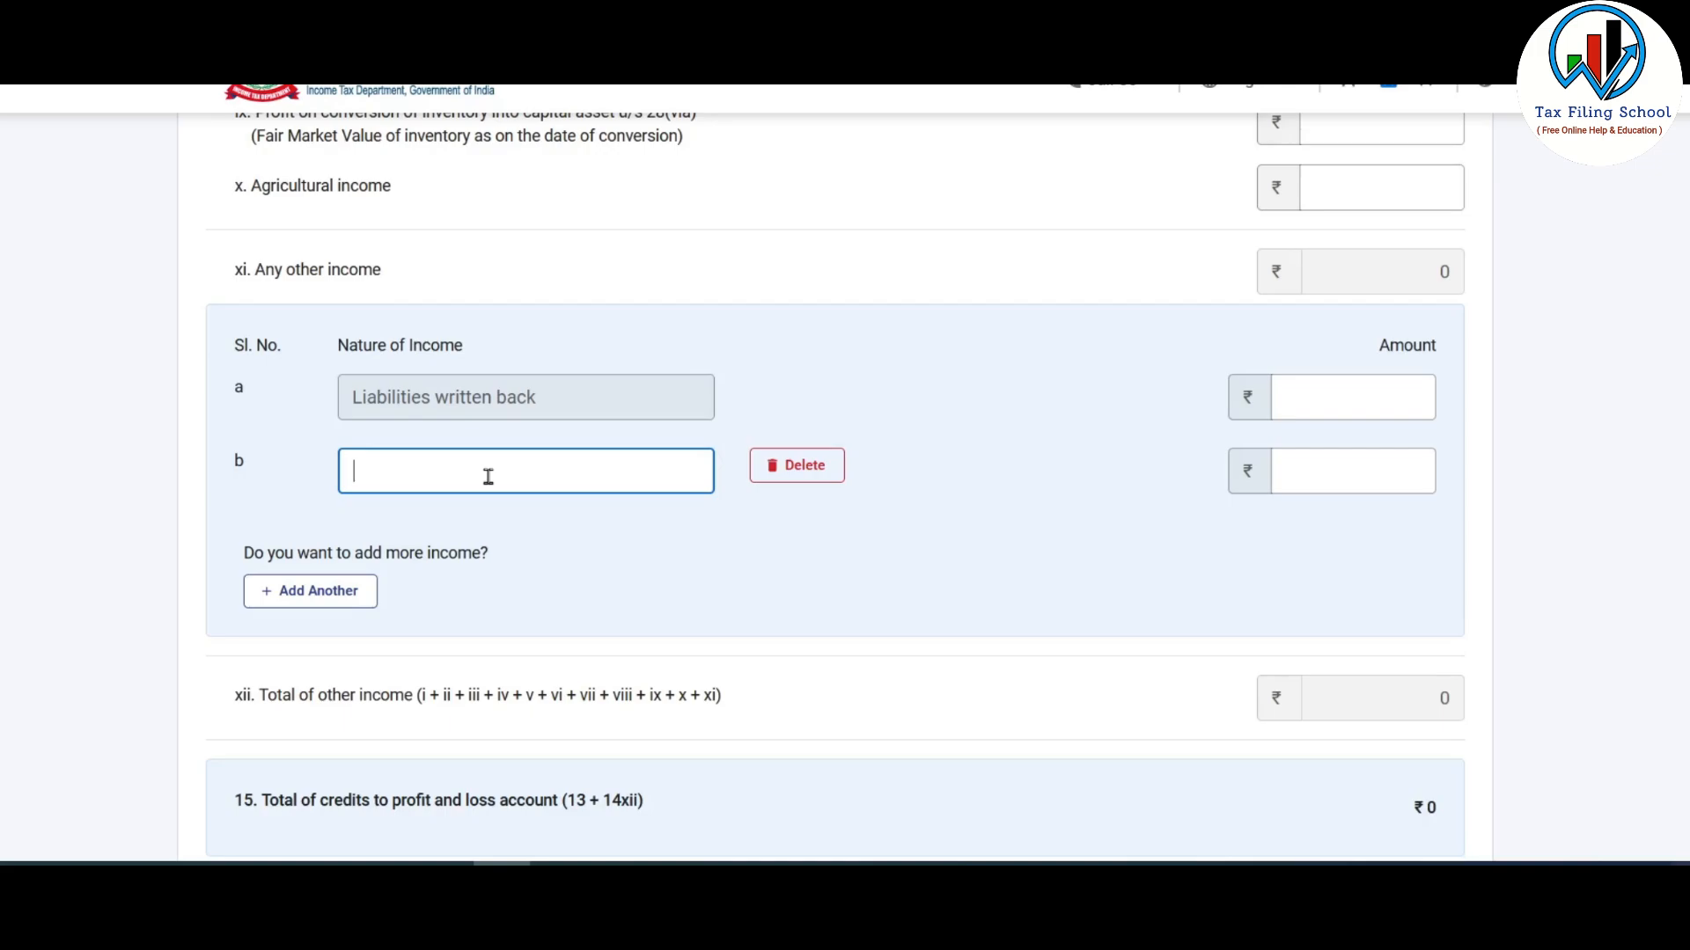
{"action": "type", "text": "Crypto Trading"}
{"action": "left_click", "coordinate": [717, 683]}
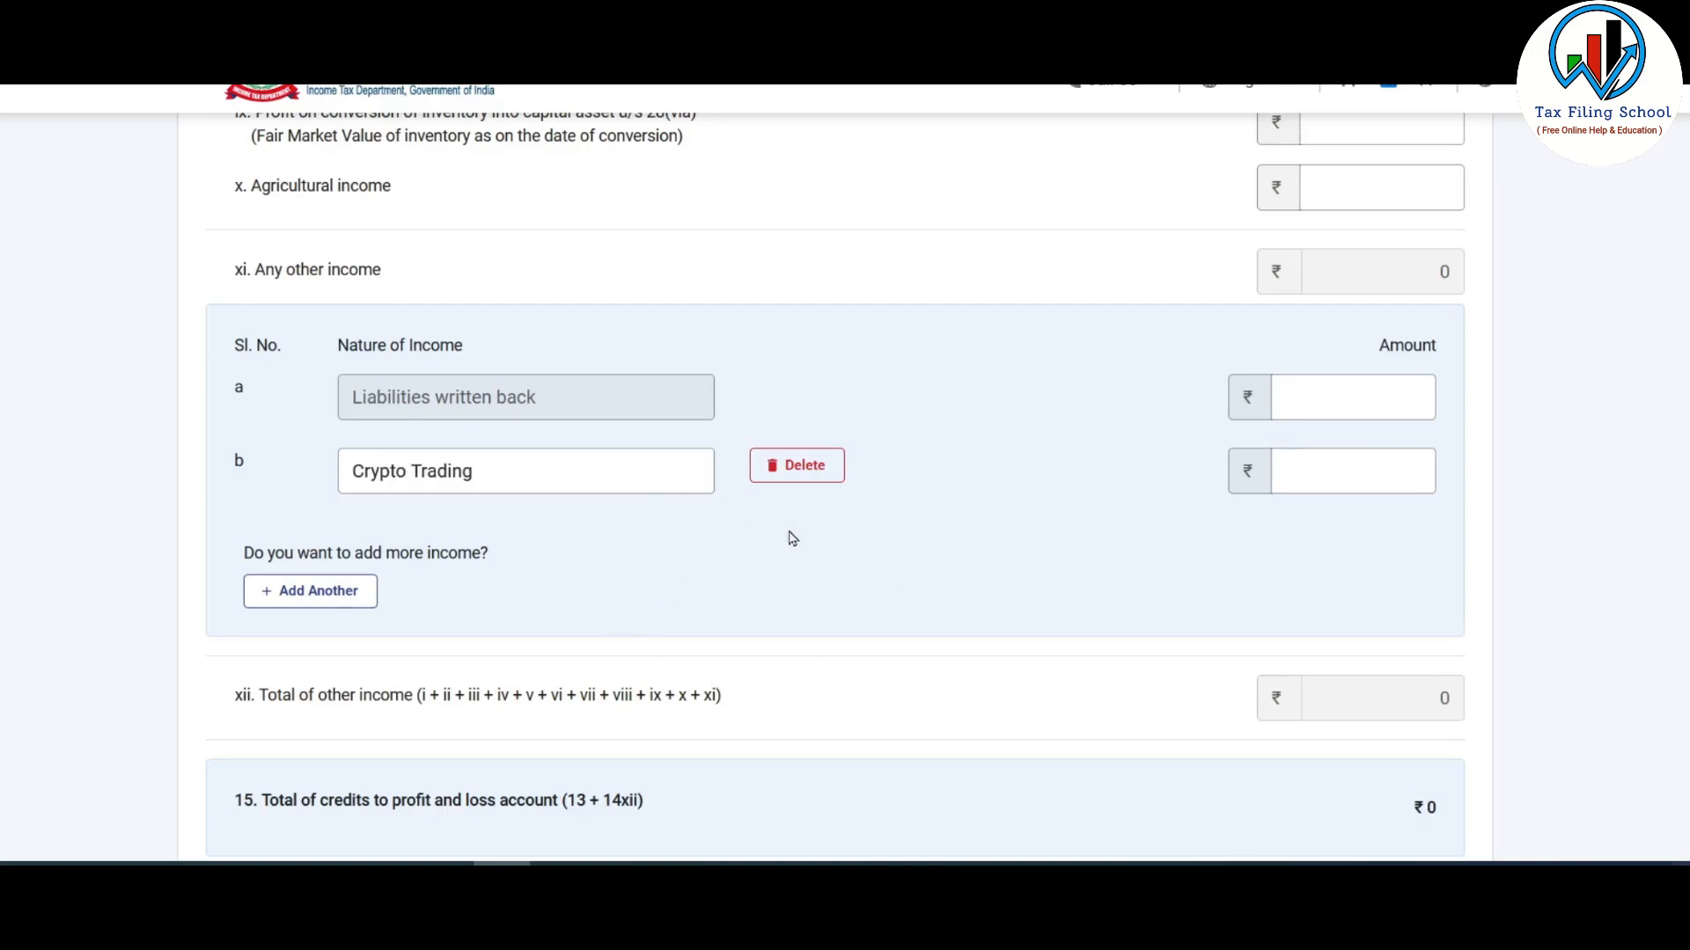
{"action": "left_click", "coordinate": [1381, 471]}
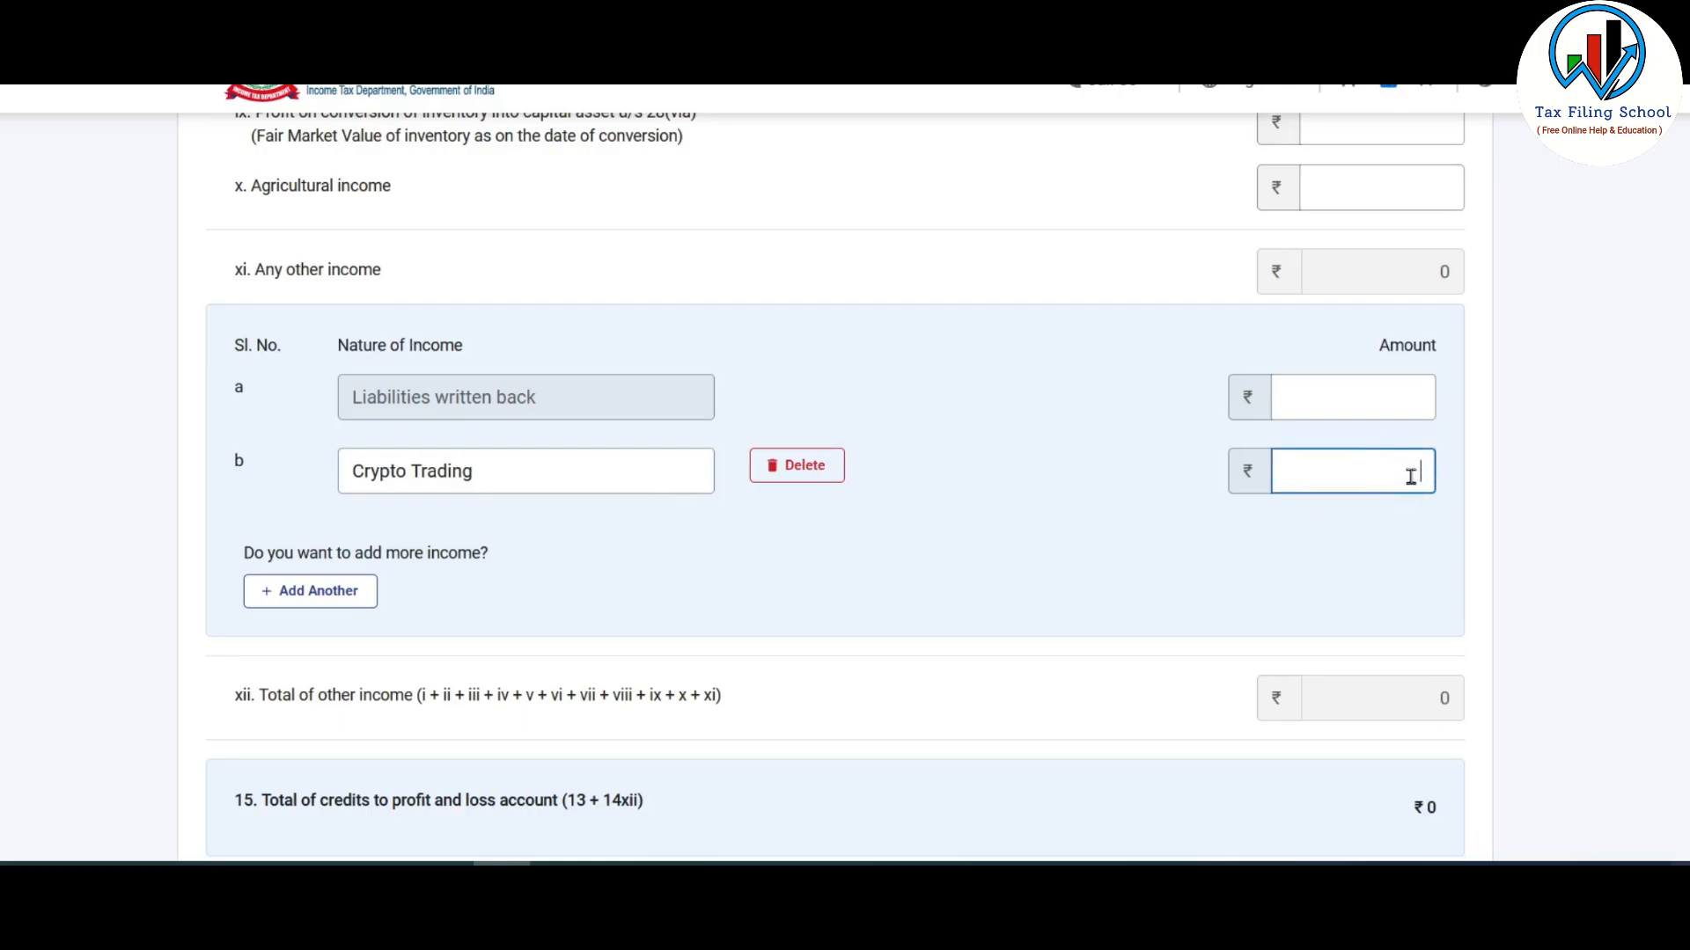
{"action": "type", "text": "100000"}
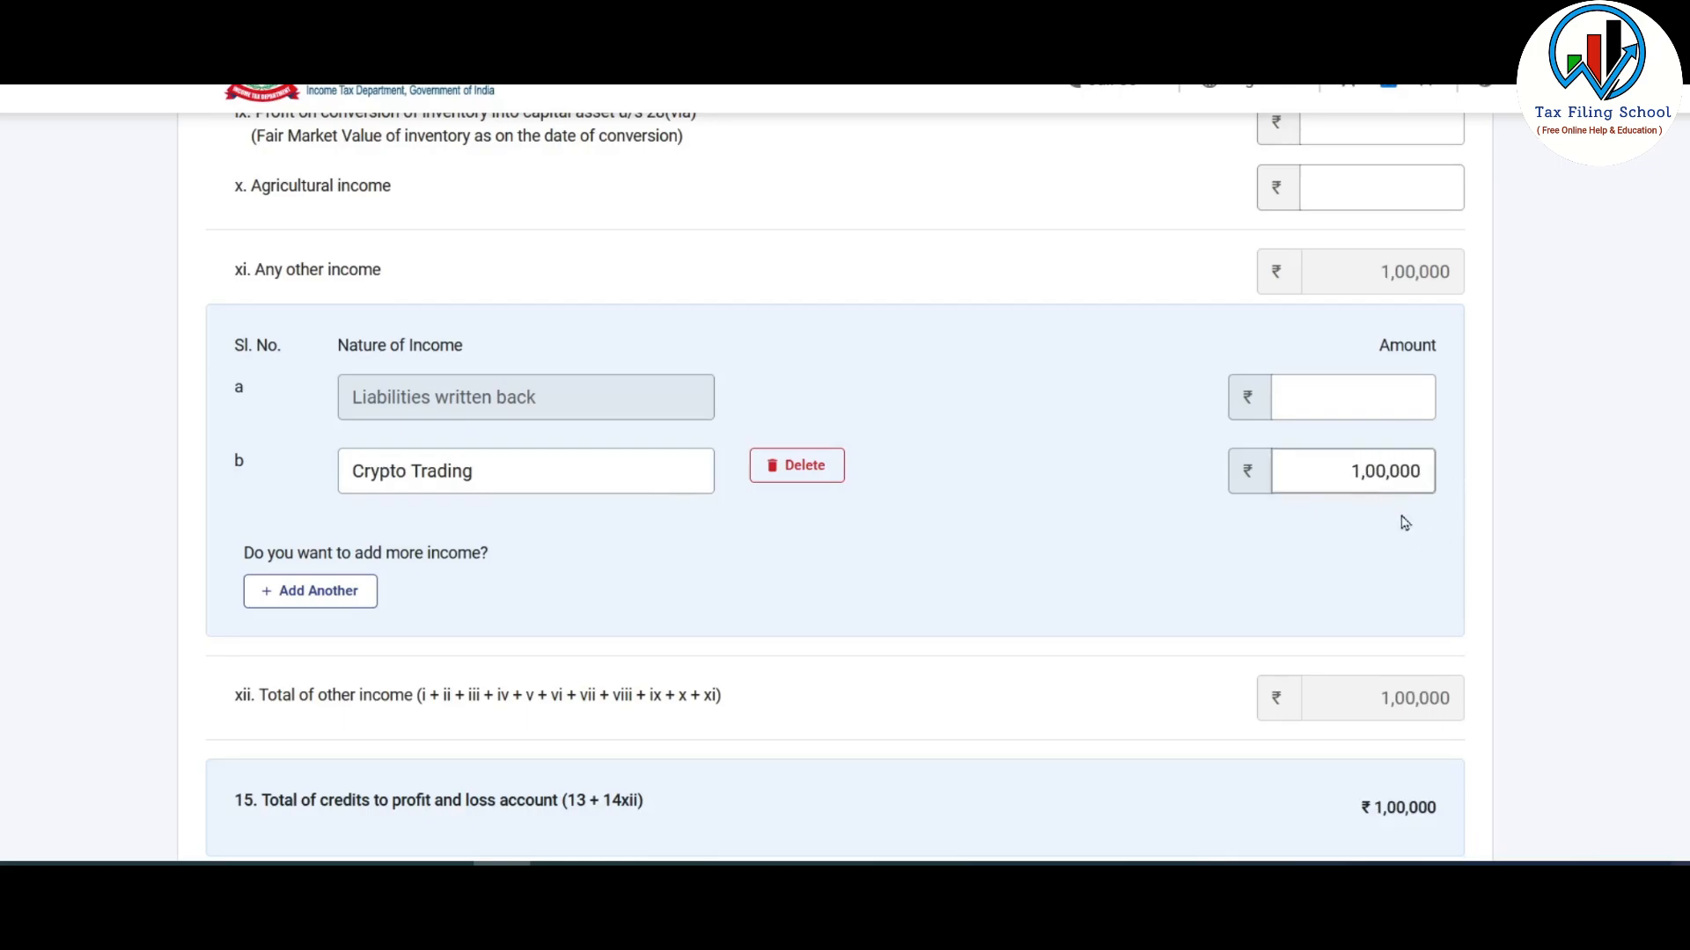
{"action": "scroll", "coordinate": [1355, 475], "scroll_direction": "down", "scroll_amount": 4}
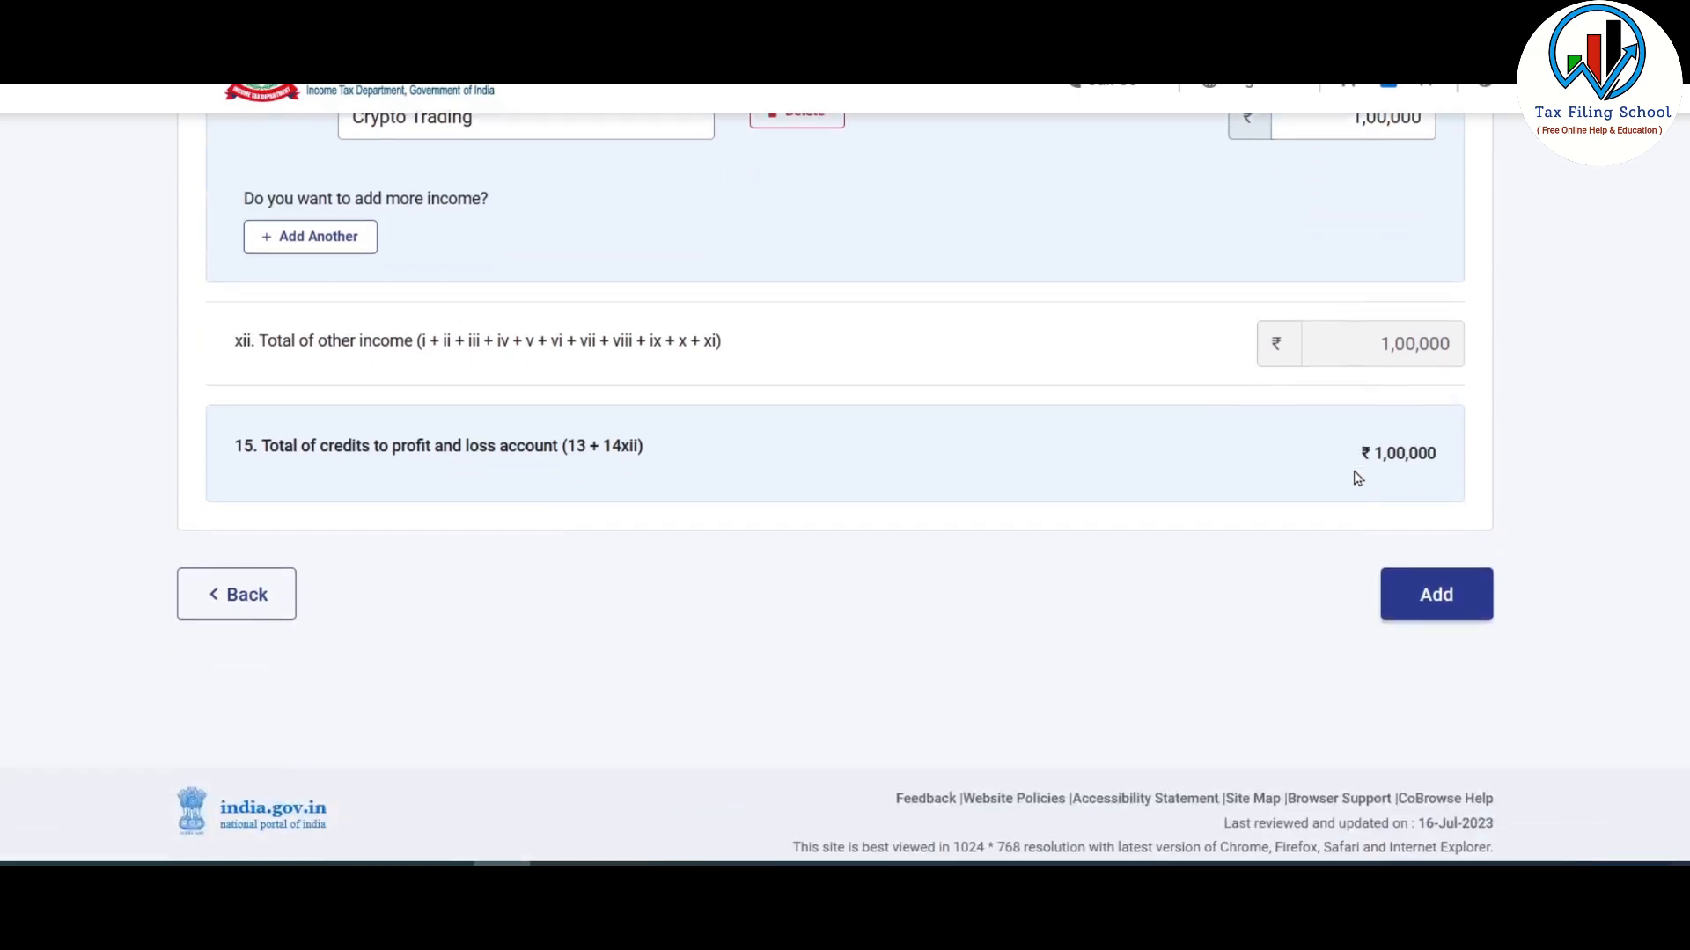
{"action": "left_click", "coordinate": [1438, 588]}
{"action": "scroll", "coordinate": [1112, 487], "scroll_direction": "down", "scroll_amount": 7}
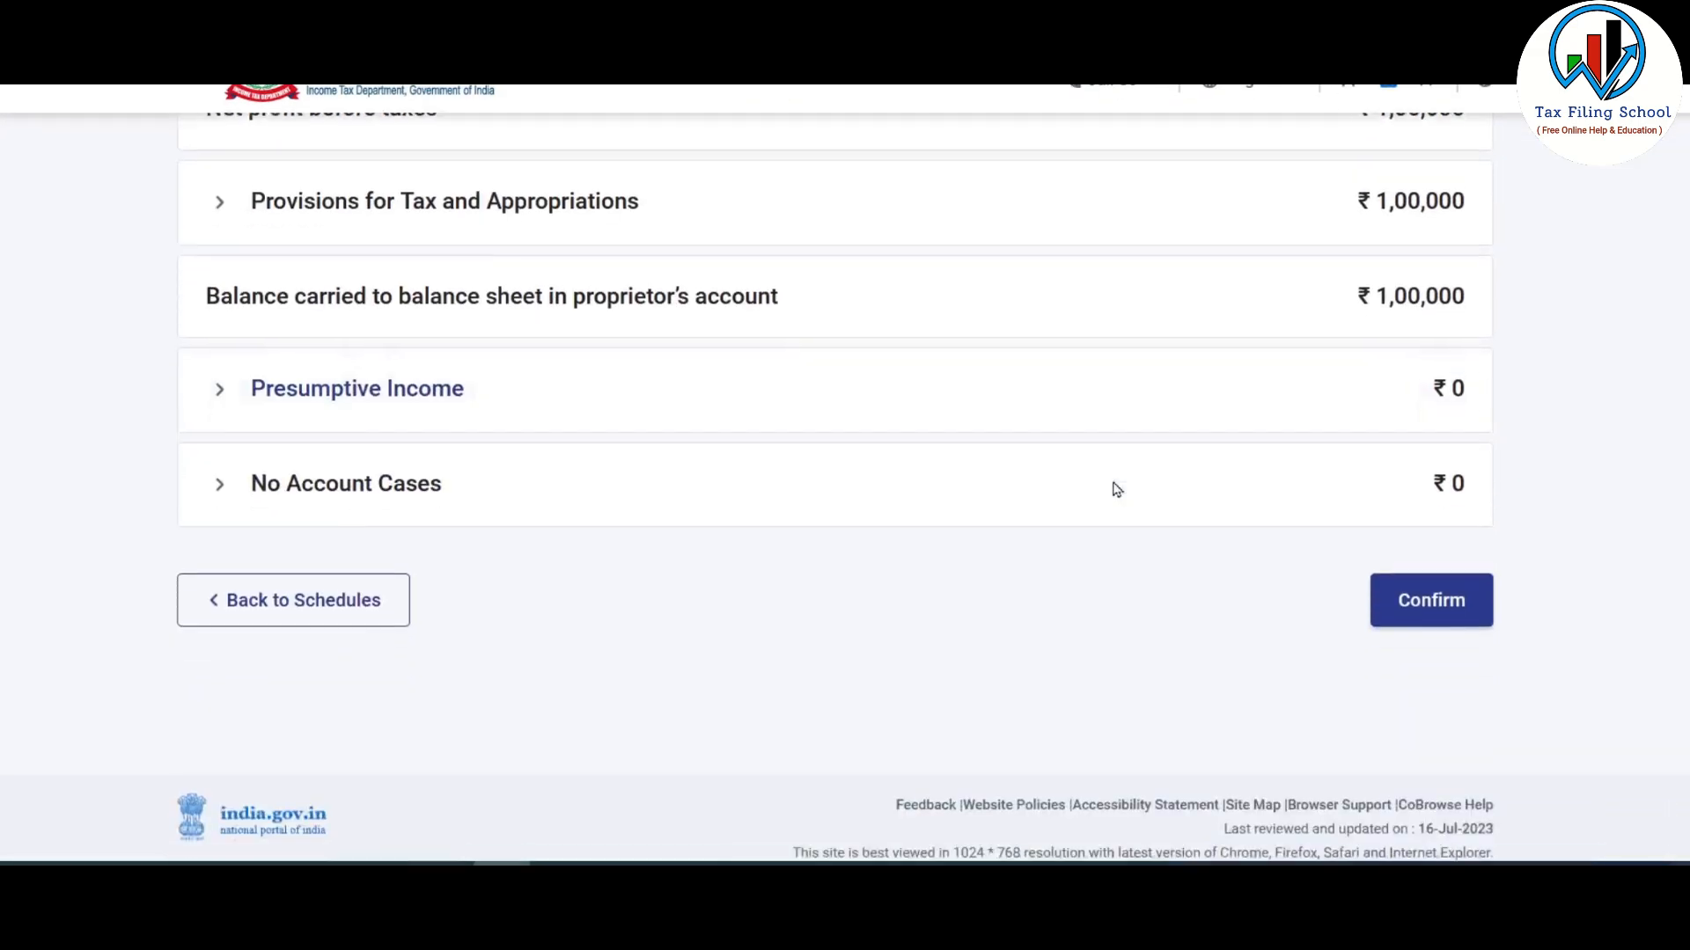
{"action": "left_click", "coordinate": [1441, 583]}
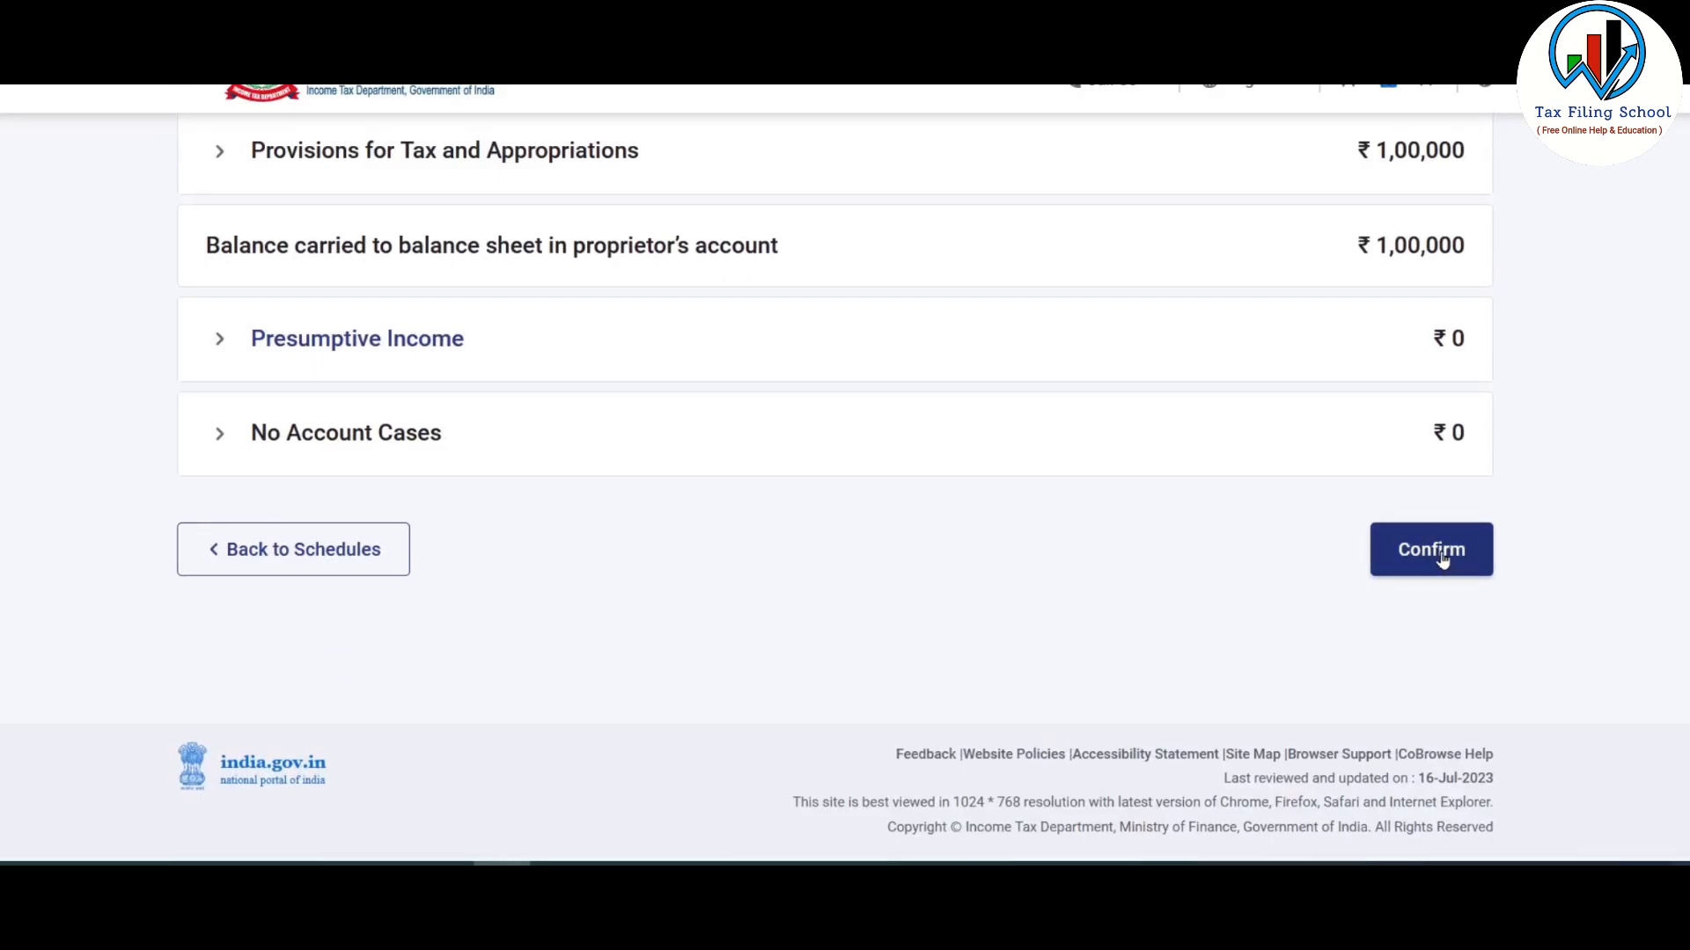
- Reopen Schedule BP and check that speculative business, chargeable income and set-off all show ₹0
{"action": "scroll", "coordinate": [1004, 418], "scroll_direction": "down", "scroll_amount": 10}
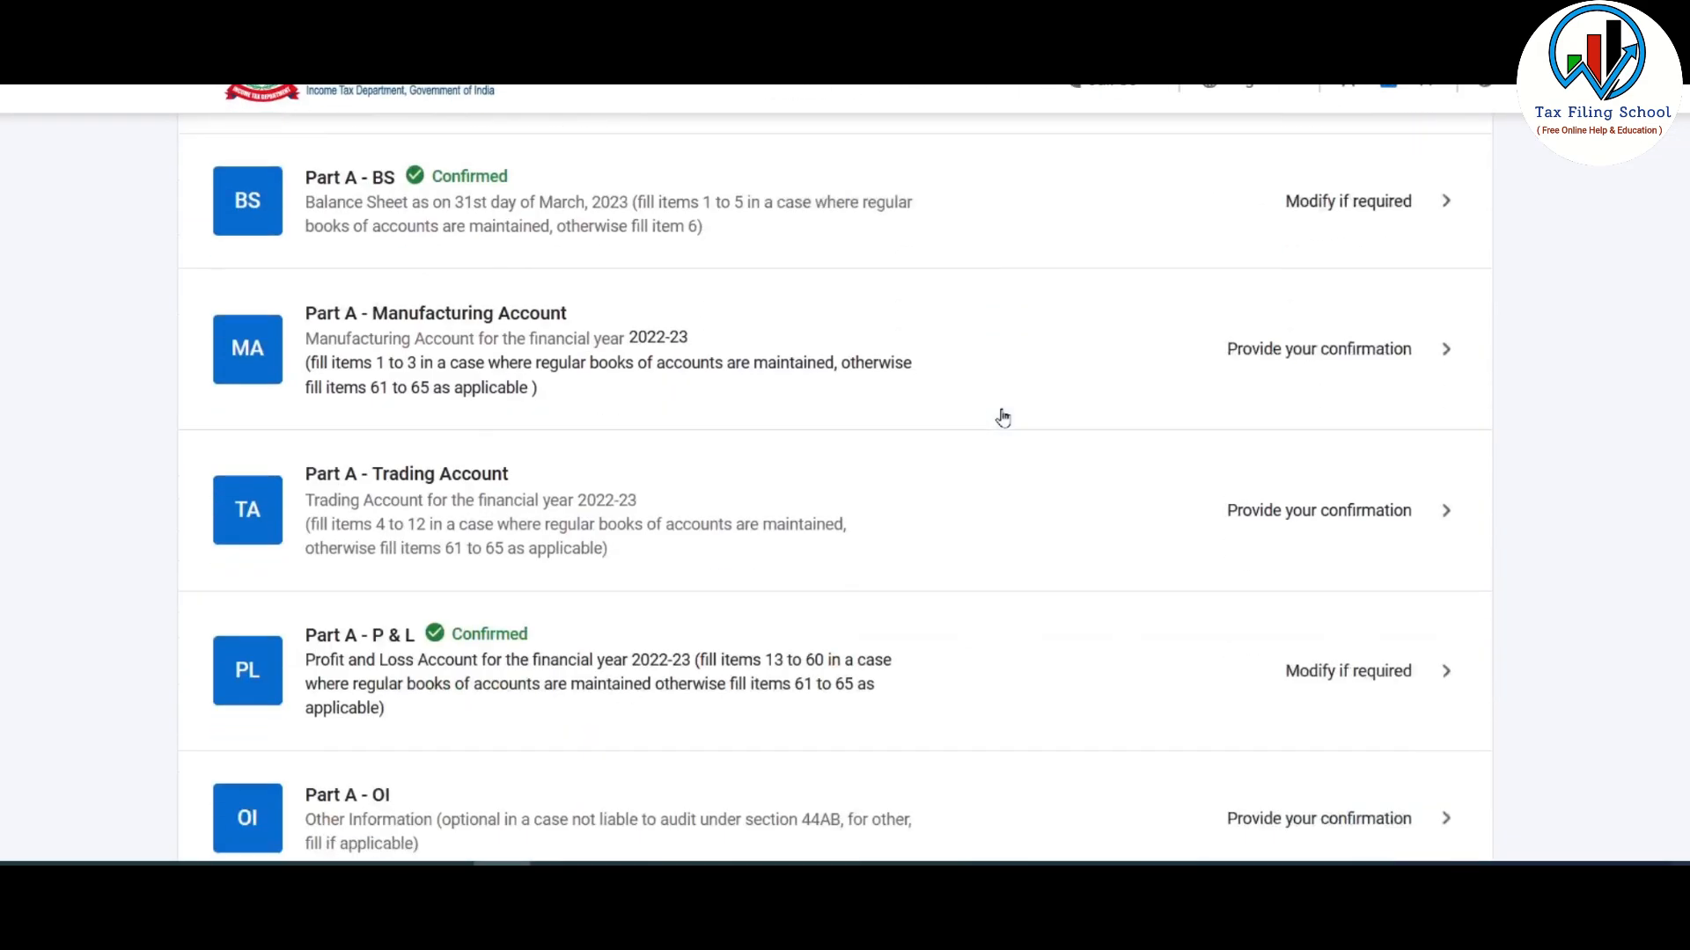
{"action": "scroll", "coordinate": [511, 458], "scroll_direction": "down", "scroll_amount": 3}
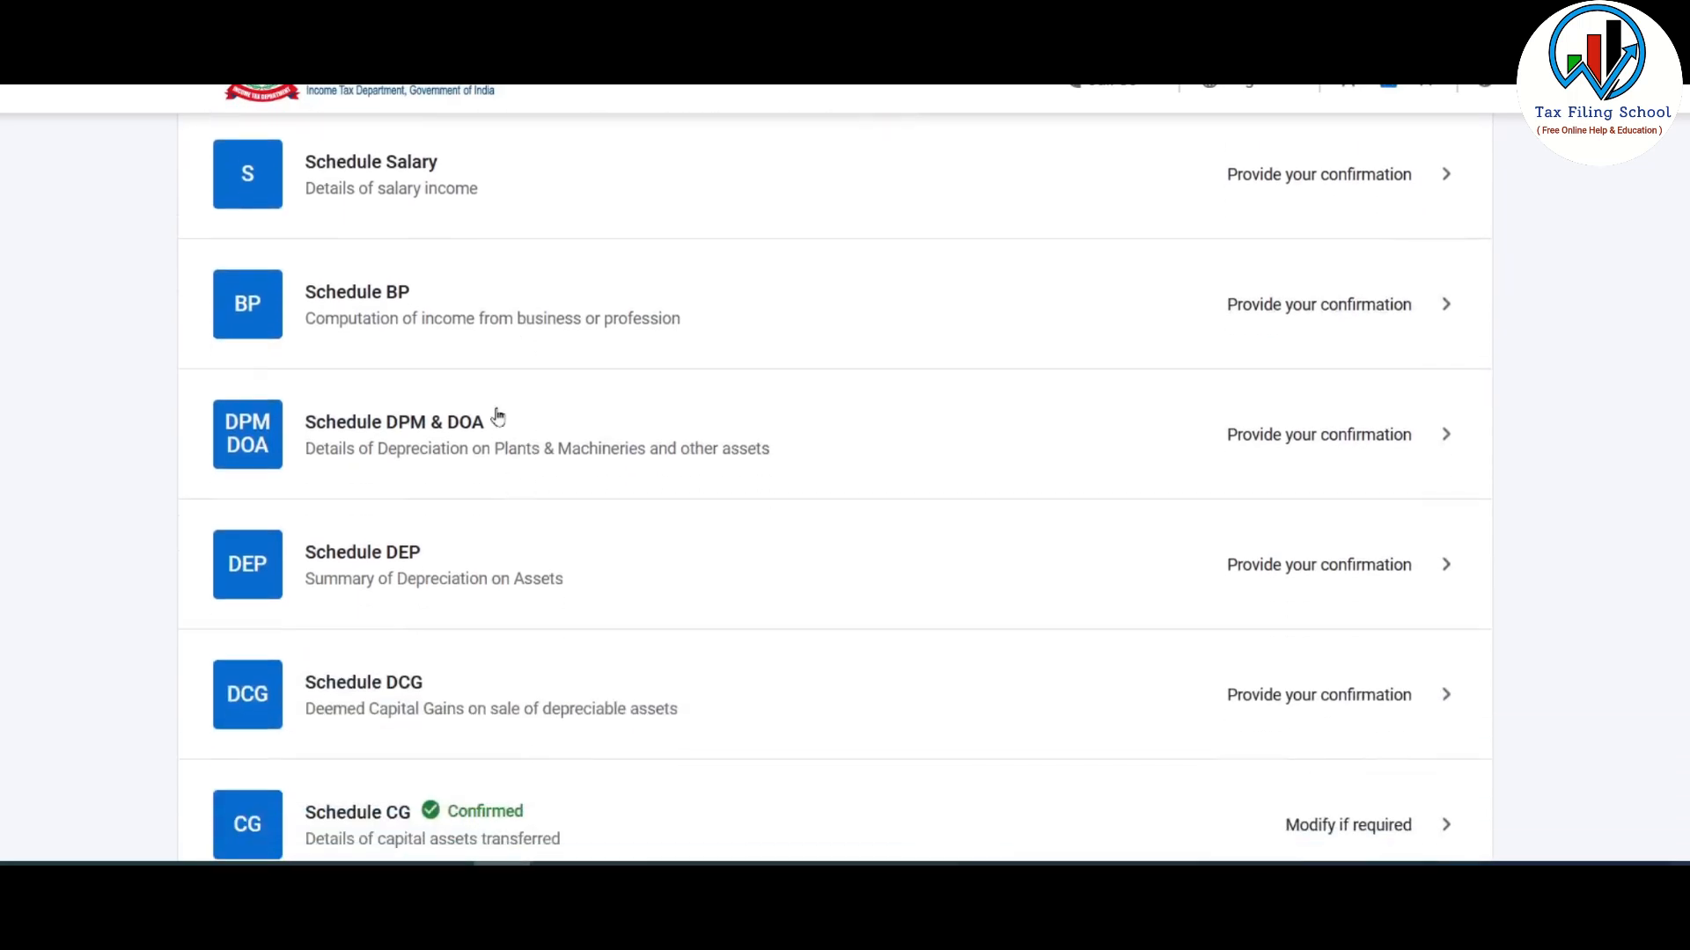
{"action": "left_click", "coordinate": [595, 317]}
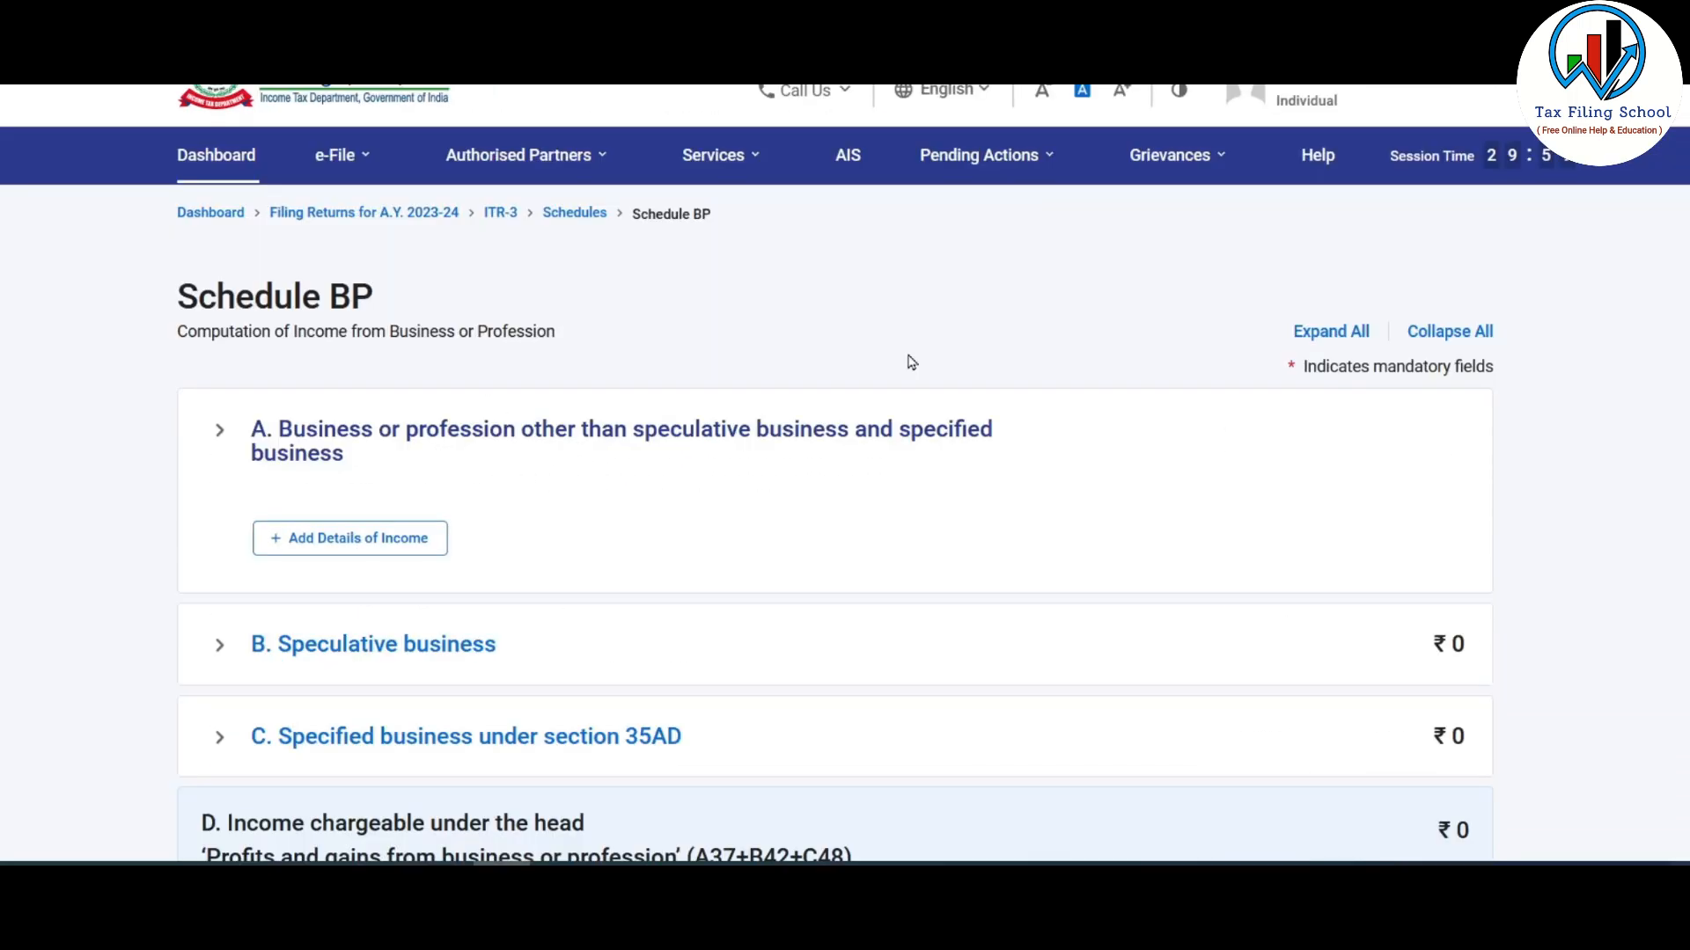
{"action": "scroll", "coordinate": [911, 361], "scroll_direction": "down", "scroll_amount": 2}
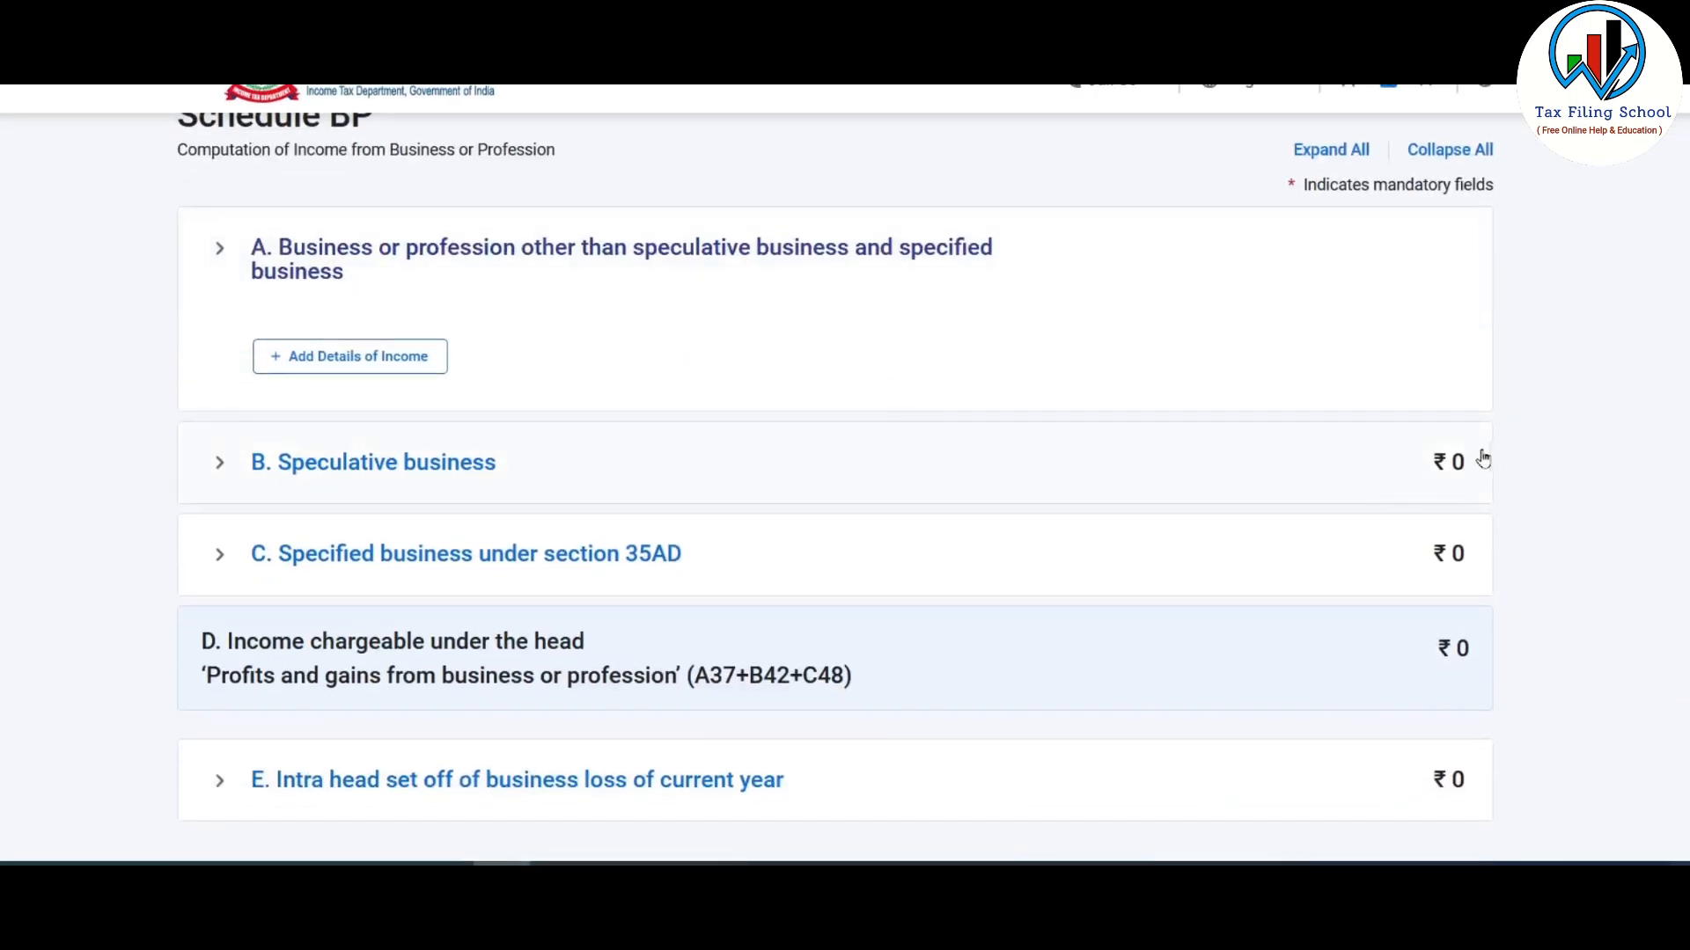
{"action": "scroll", "coordinate": [1418, 494], "scroll_direction": "down", "scroll_amount": 2}
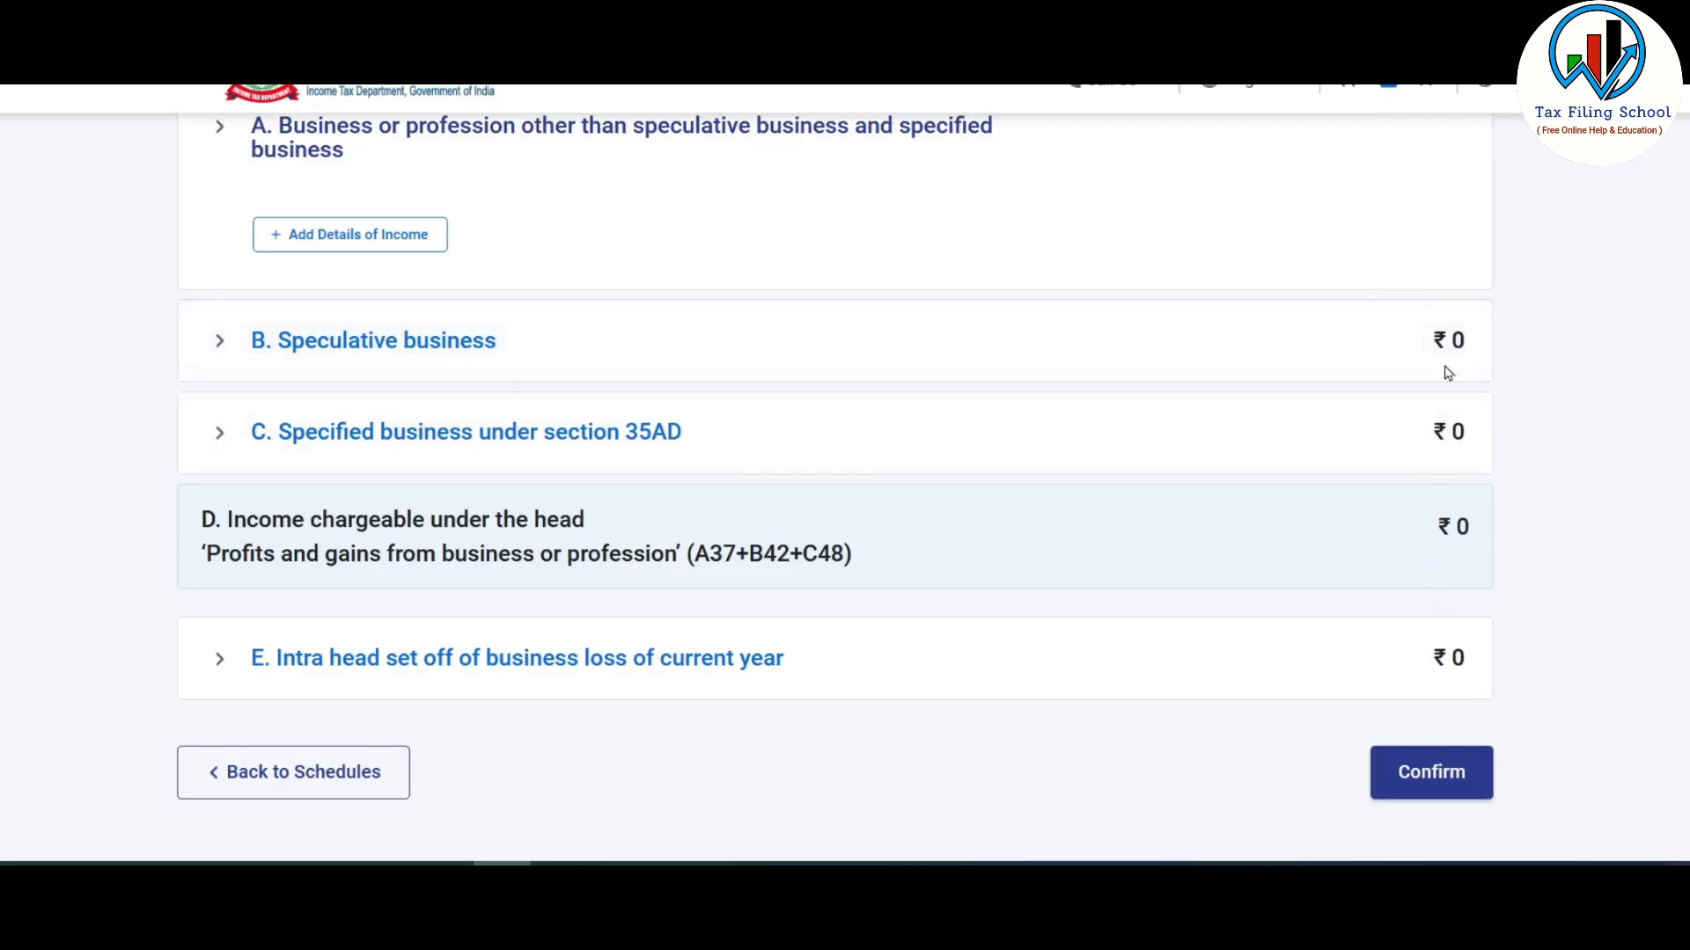
{"action": "scroll", "coordinate": [1437, 558], "scroll_direction": "up", "scroll_amount": 3}
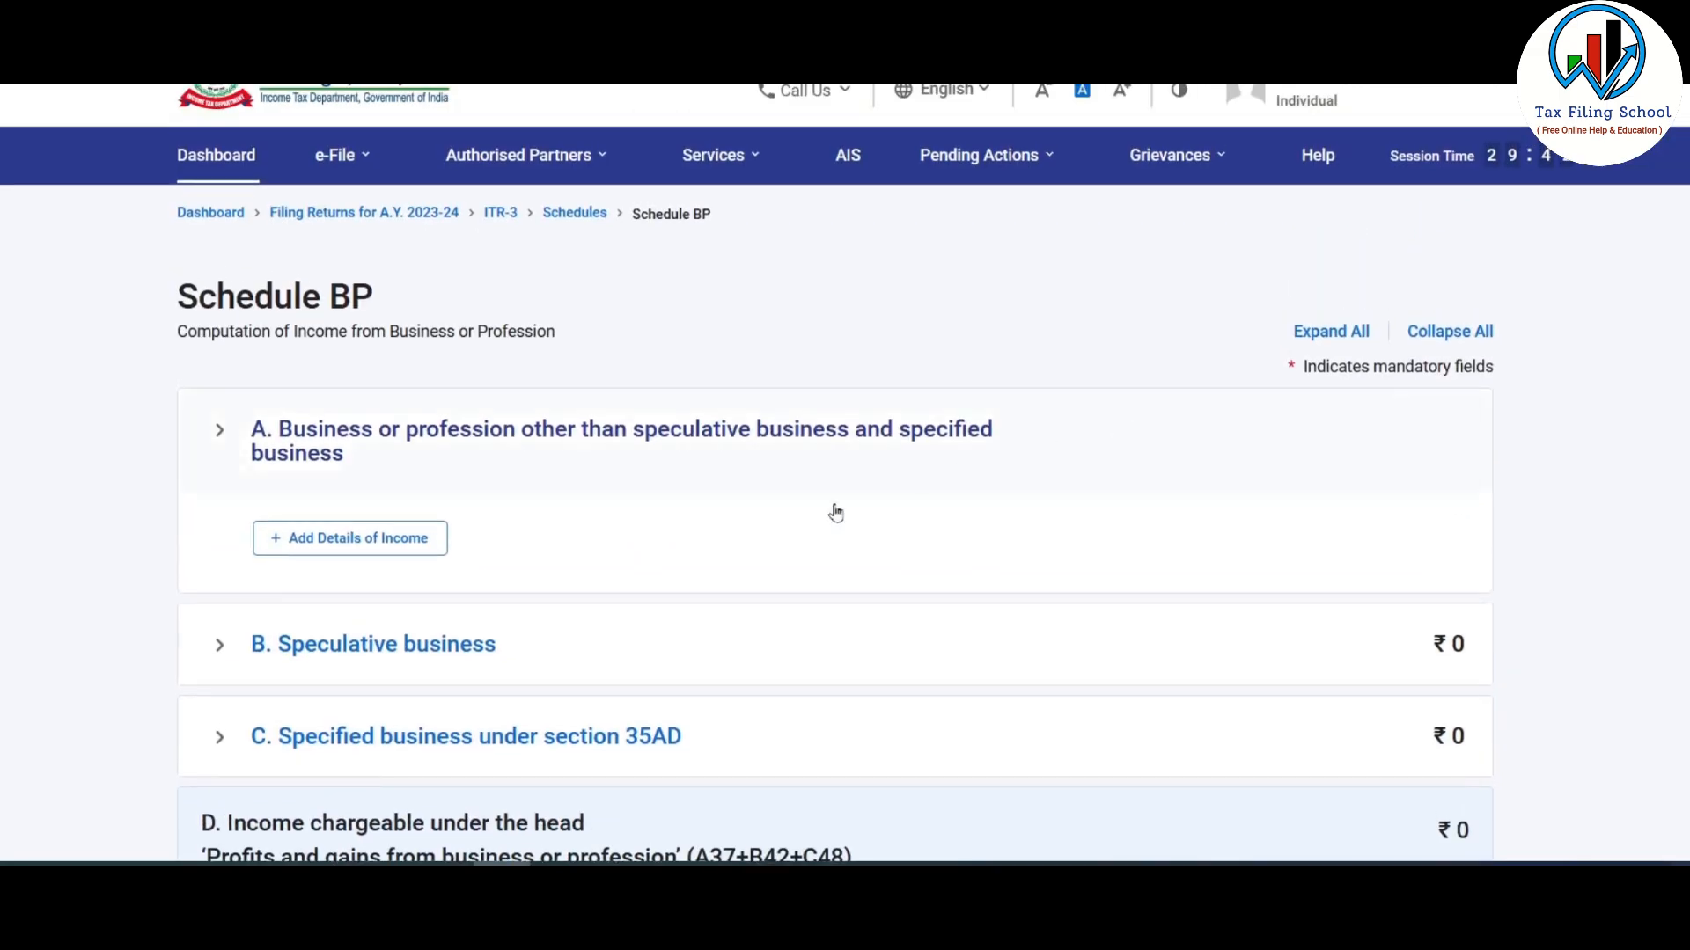
- Start the business income details and delete the blank exempt-income Nature row under item 5
{"action": "left_click", "coordinate": [370, 550]}
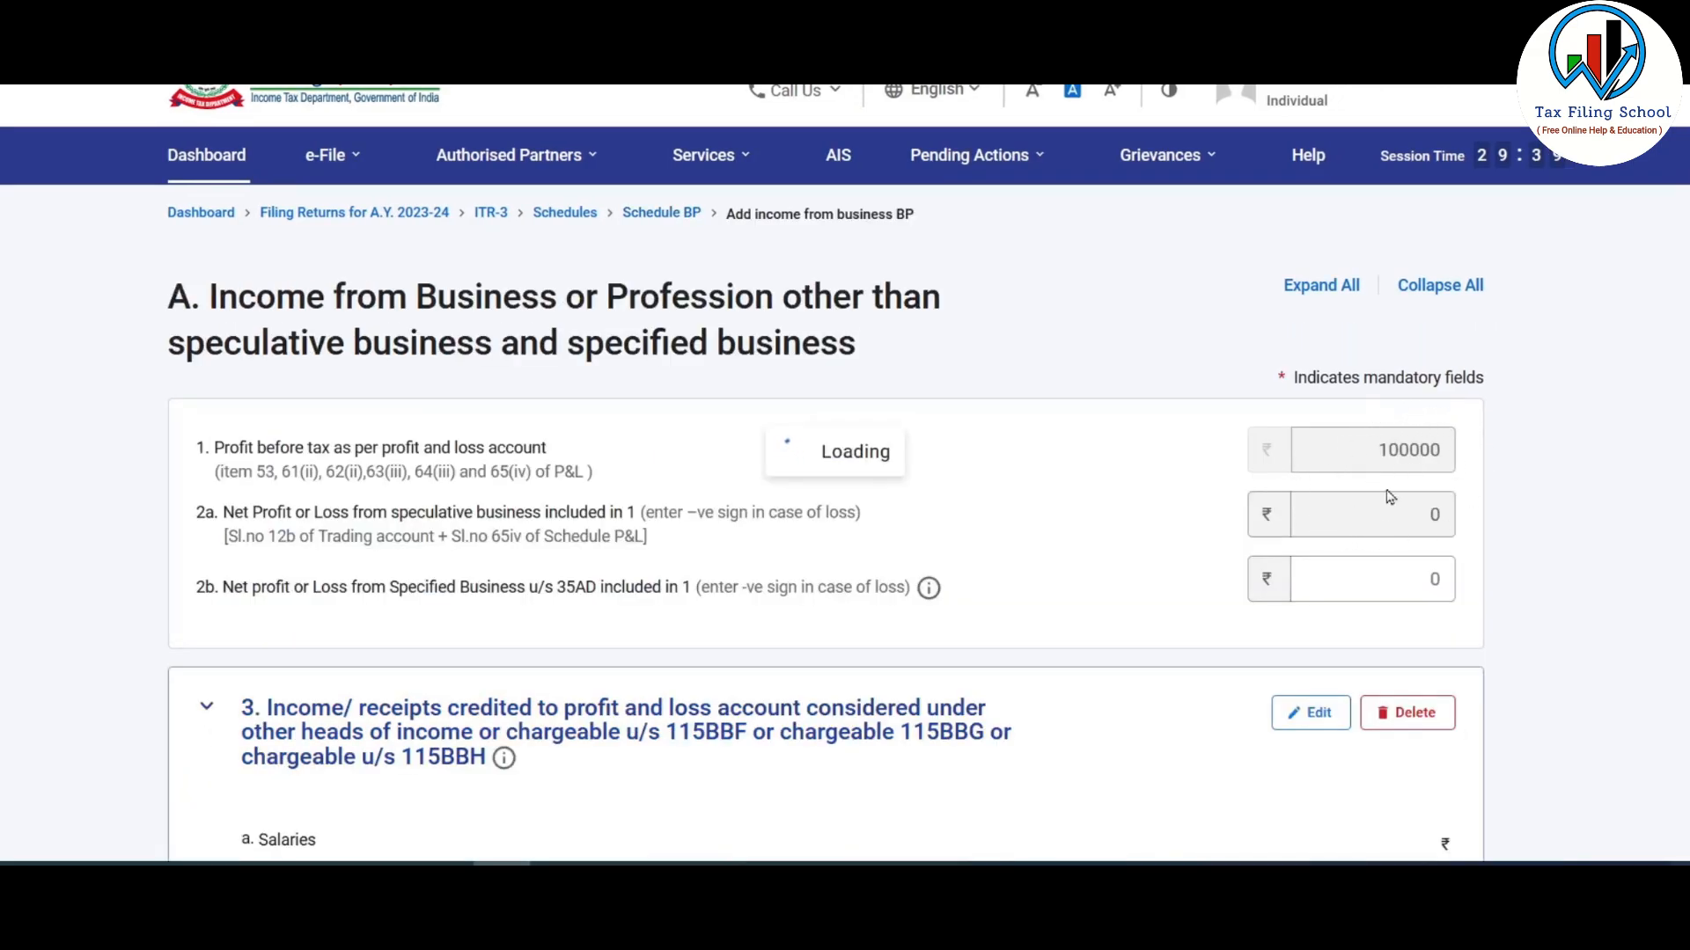
{"action": "scroll", "coordinate": [1219, 456], "scroll_direction": "down", "scroll_amount": 5}
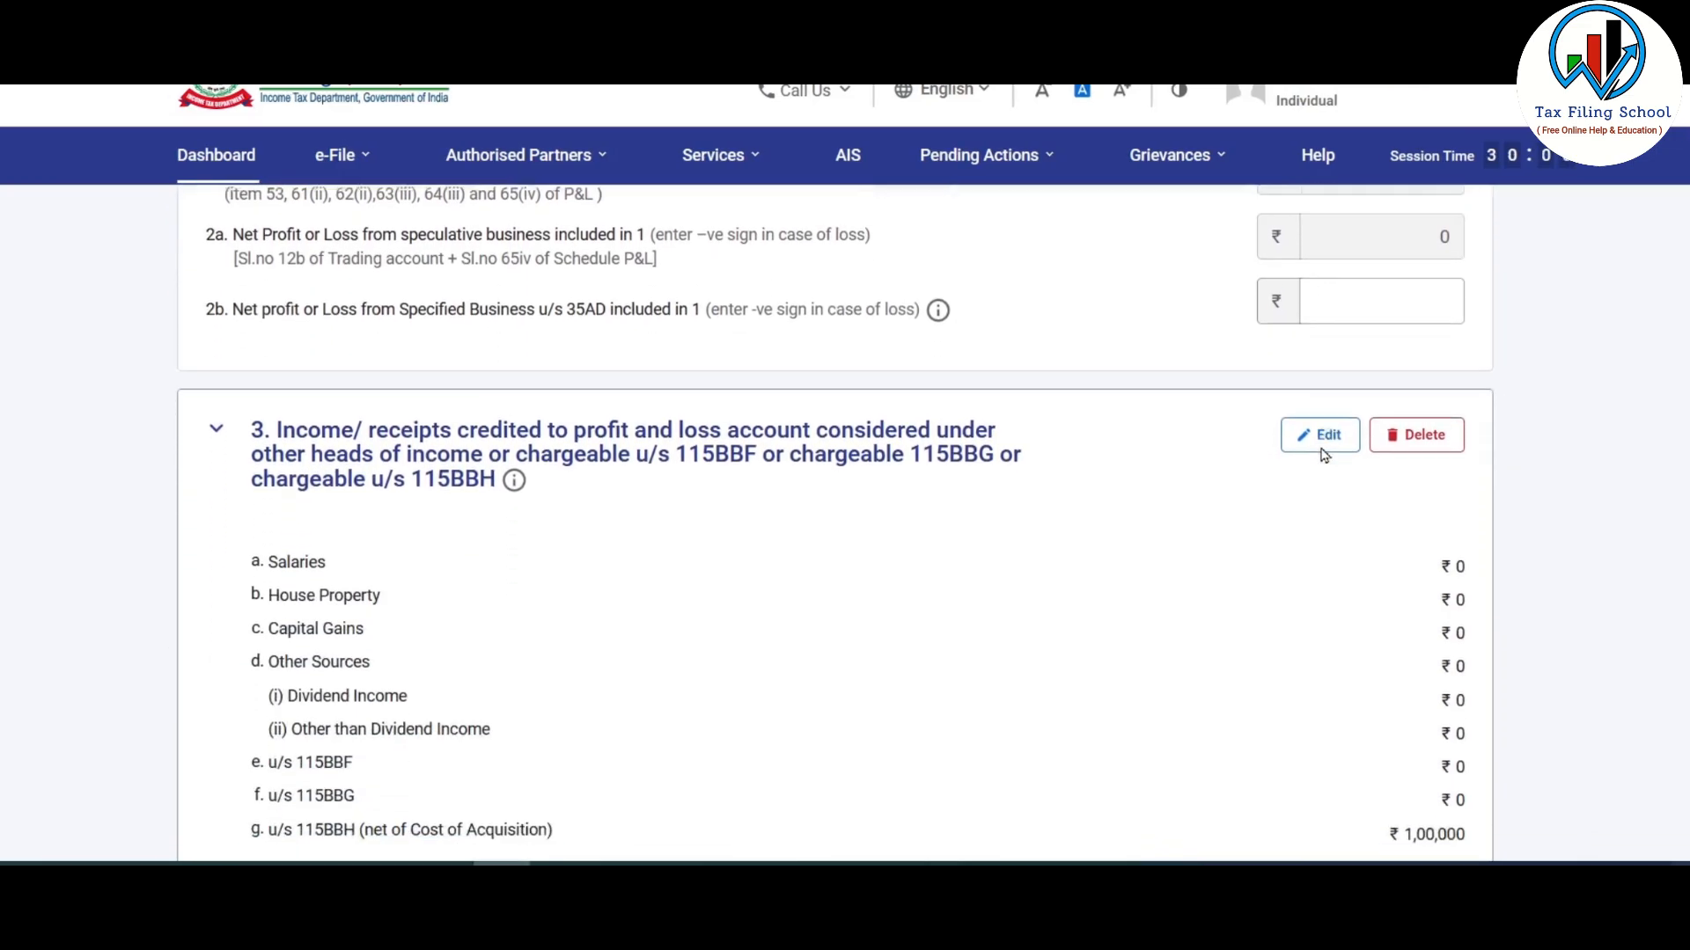
{"action": "scroll", "coordinate": [1324, 455], "scroll_direction": "down", "scroll_amount": 1}
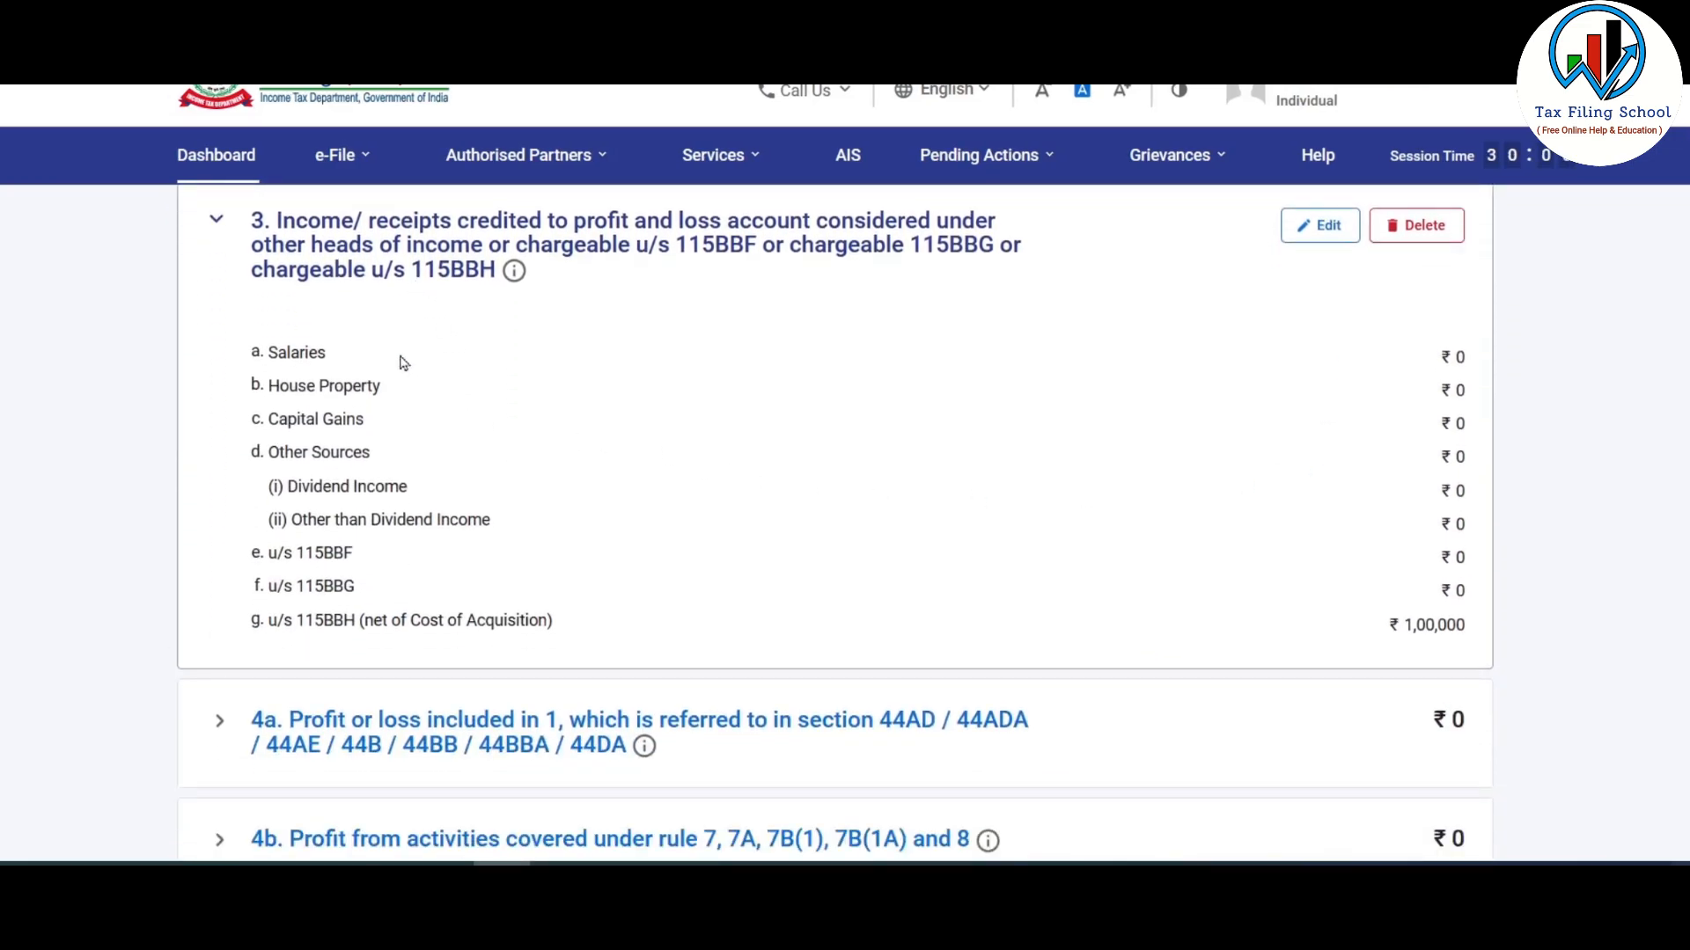
{"action": "scroll", "coordinate": [356, 633], "scroll_direction": "down", "scroll_amount": 1}
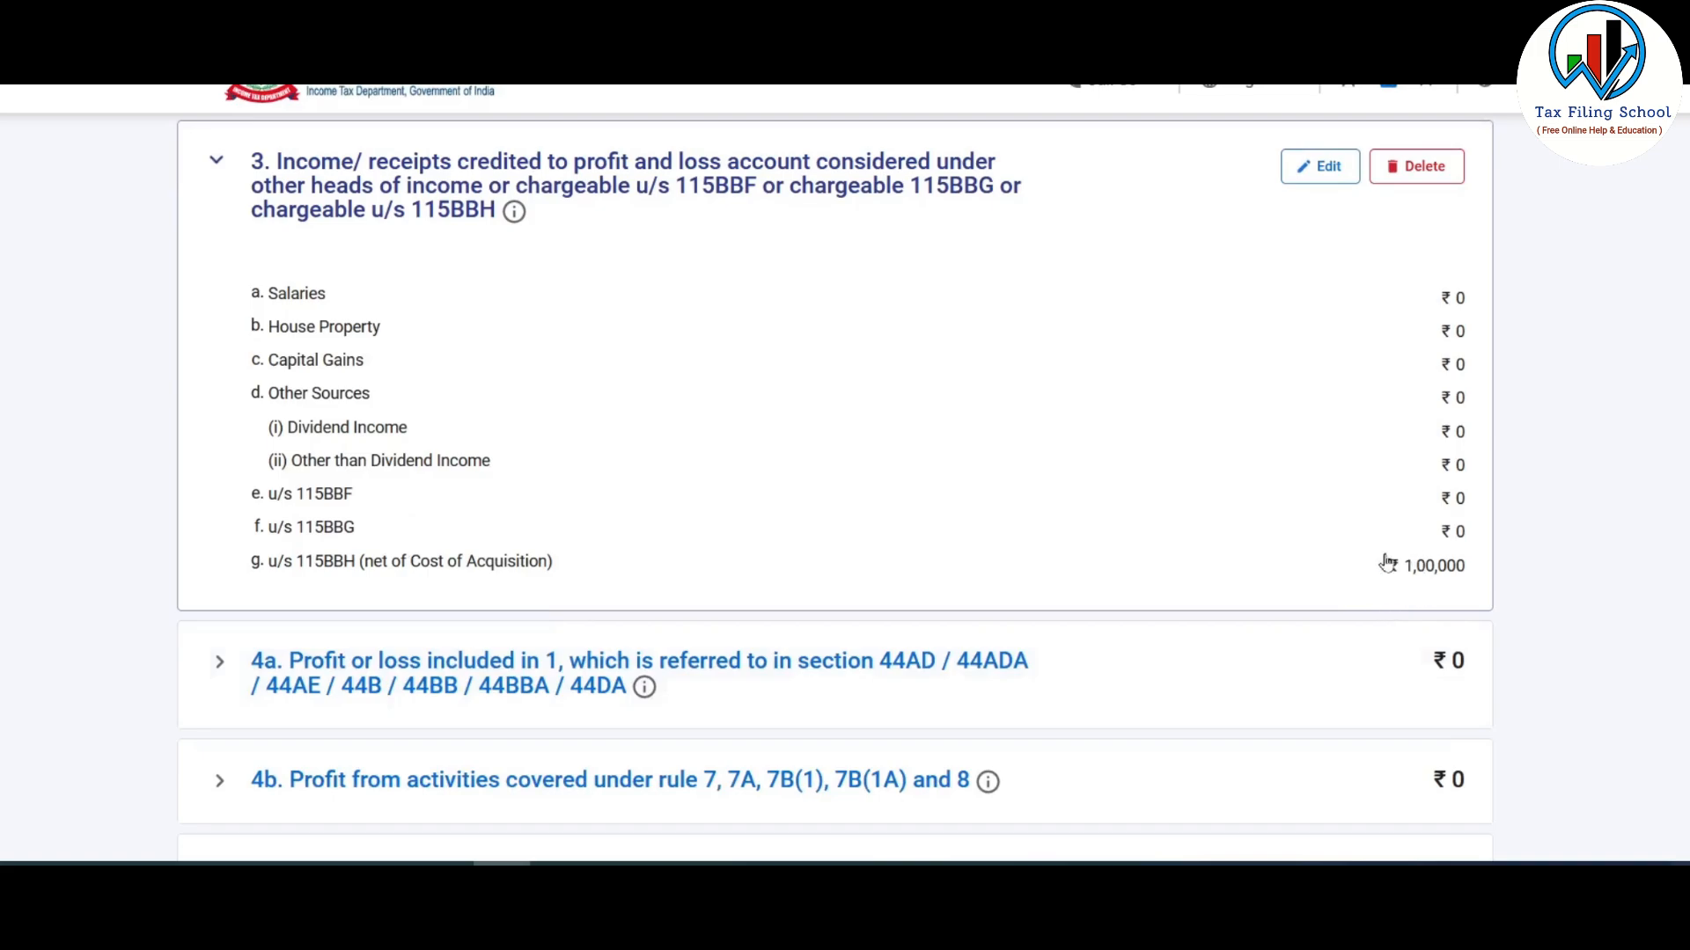
{"action": "scroll", "coordinate": [1430, 572], "scroll_direction": "down", "scroll_amount": 1}
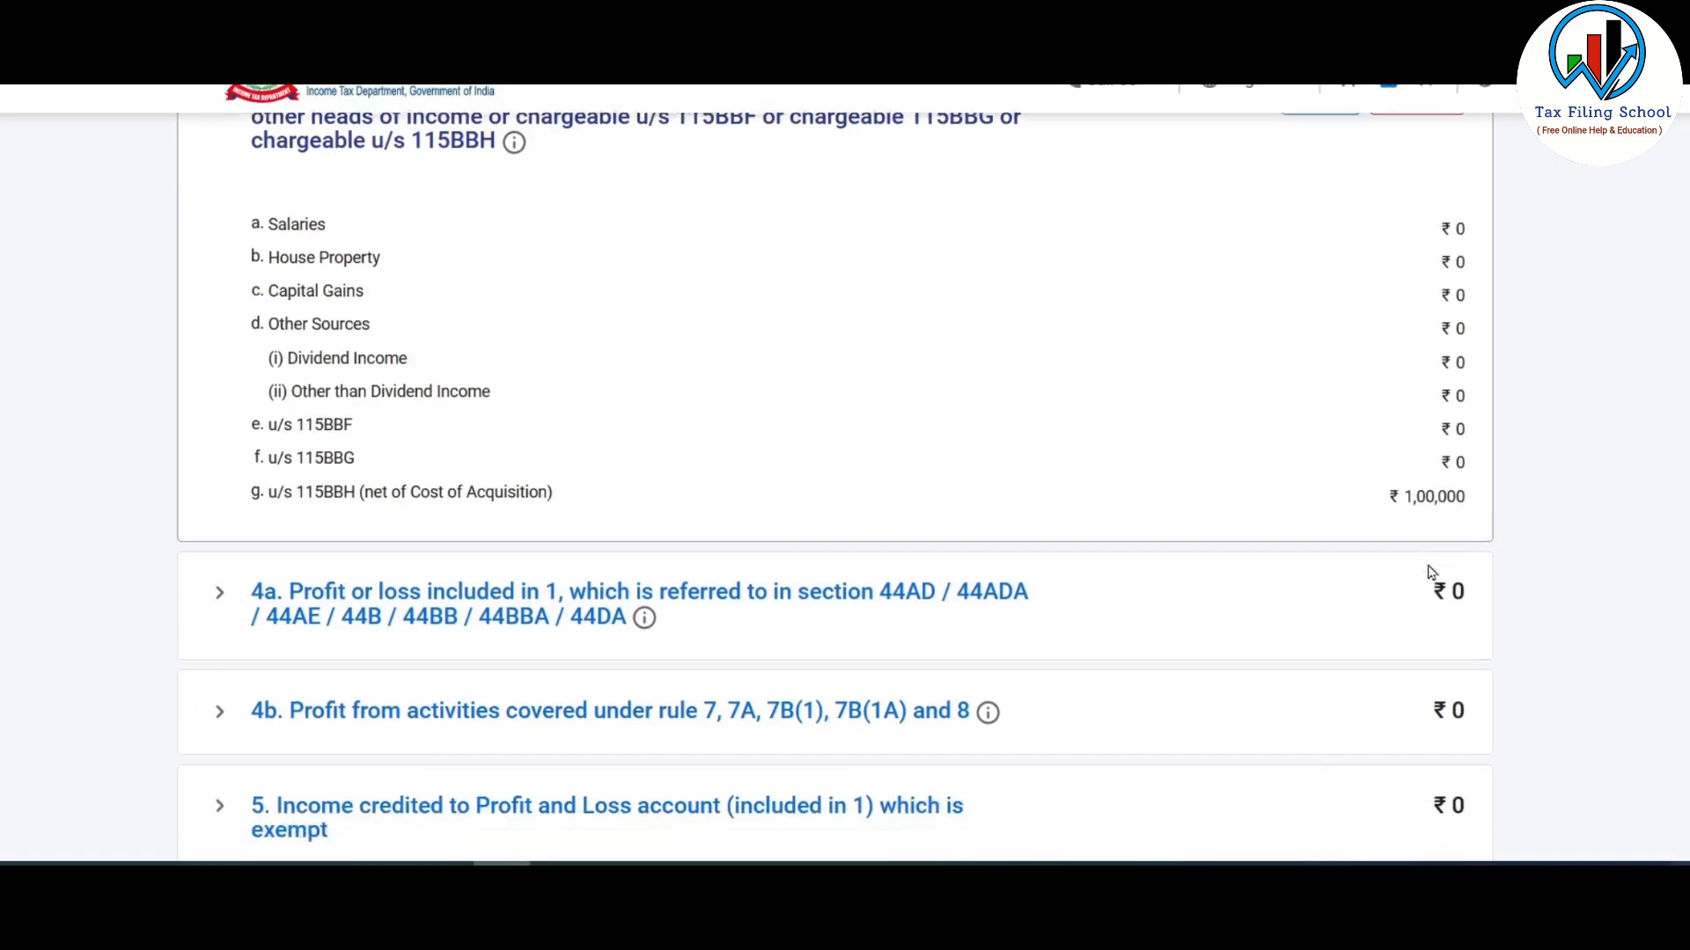
{"action": "scroll", "coordinate": [1430, 572], "scroll_direction": "down", "scroll_amount": 3}
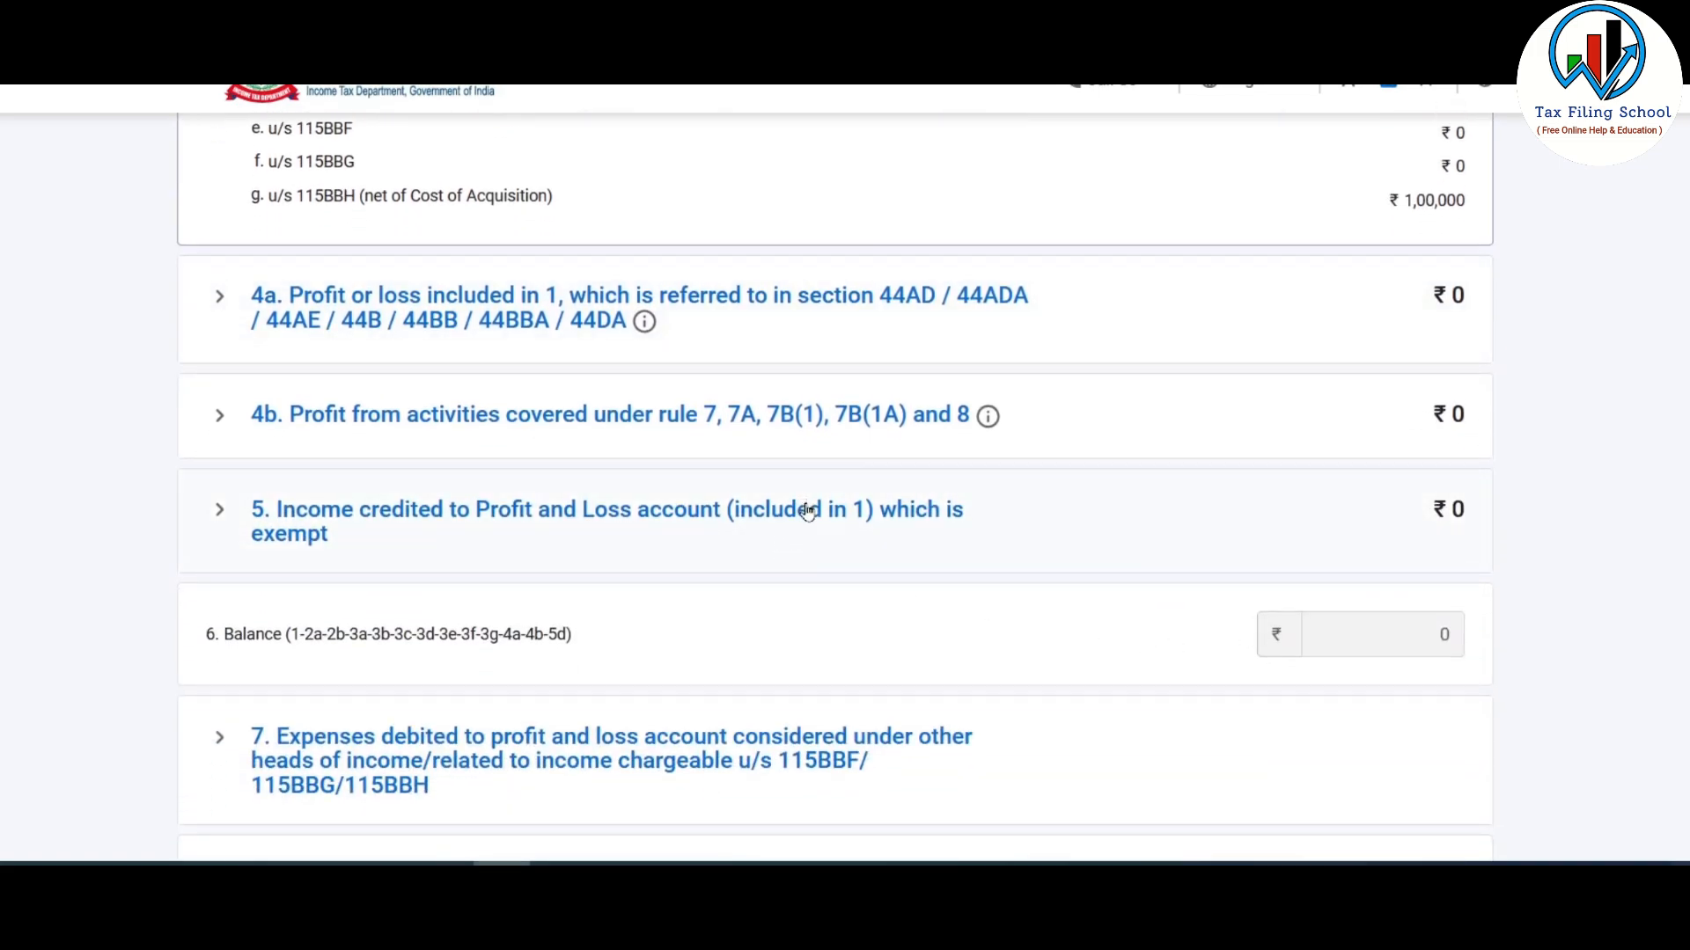
{"action": "left_click", "coordinate": [807, 513]}
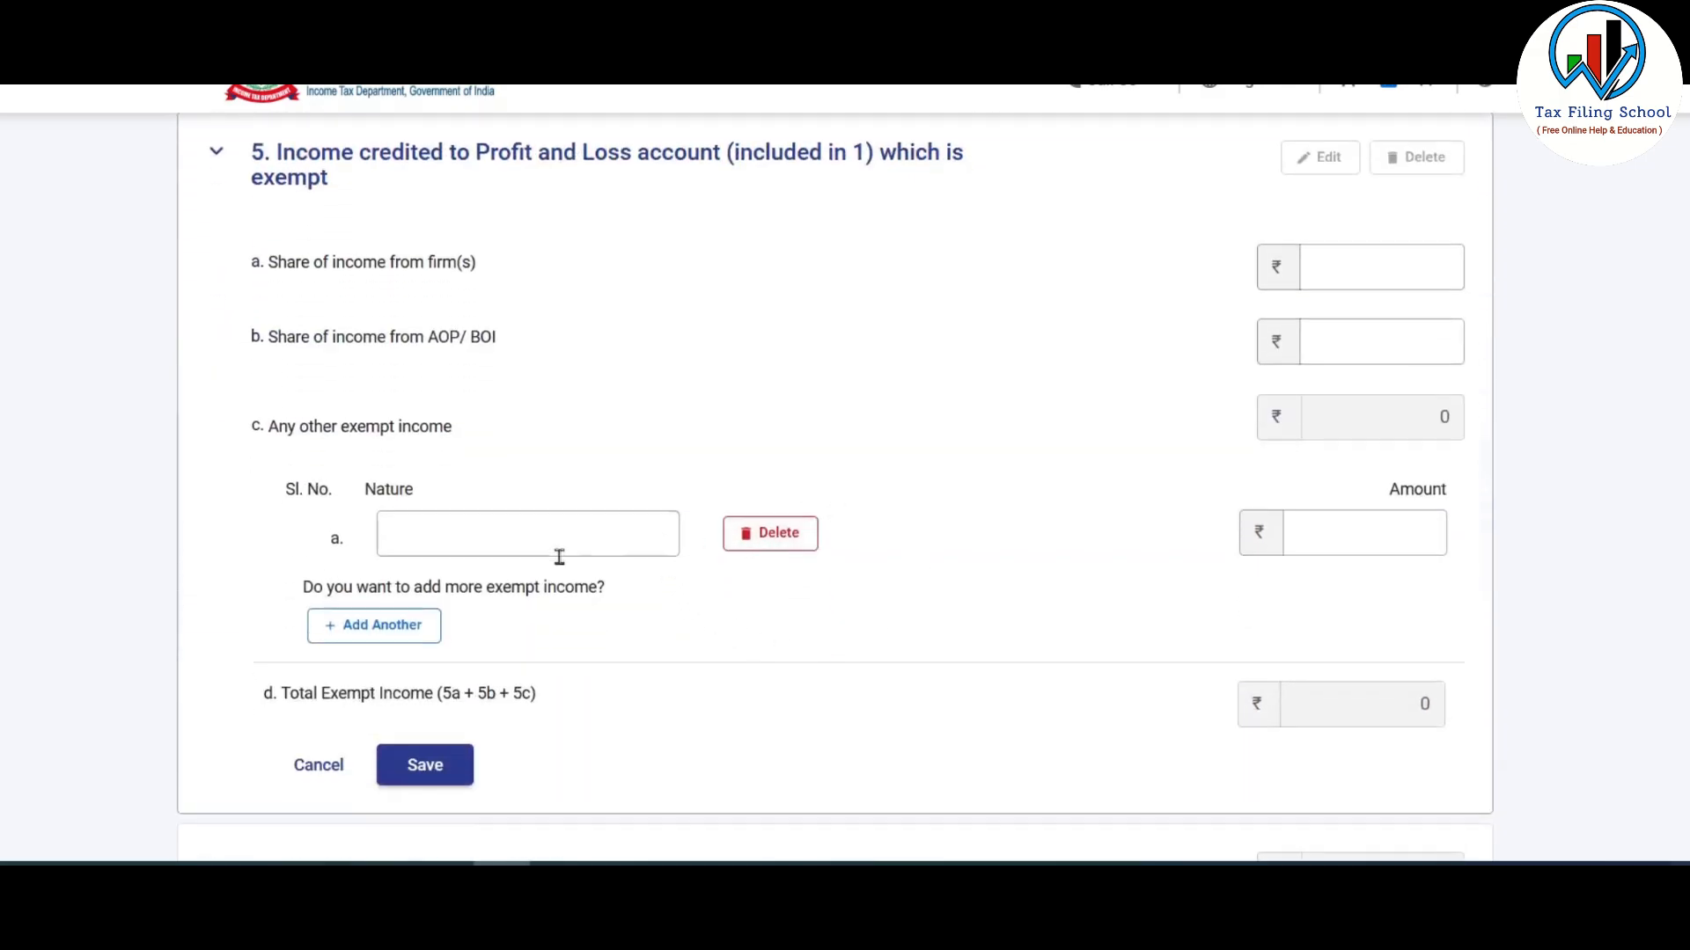
{"action": "left_click", "coordinate": [782, 543]}
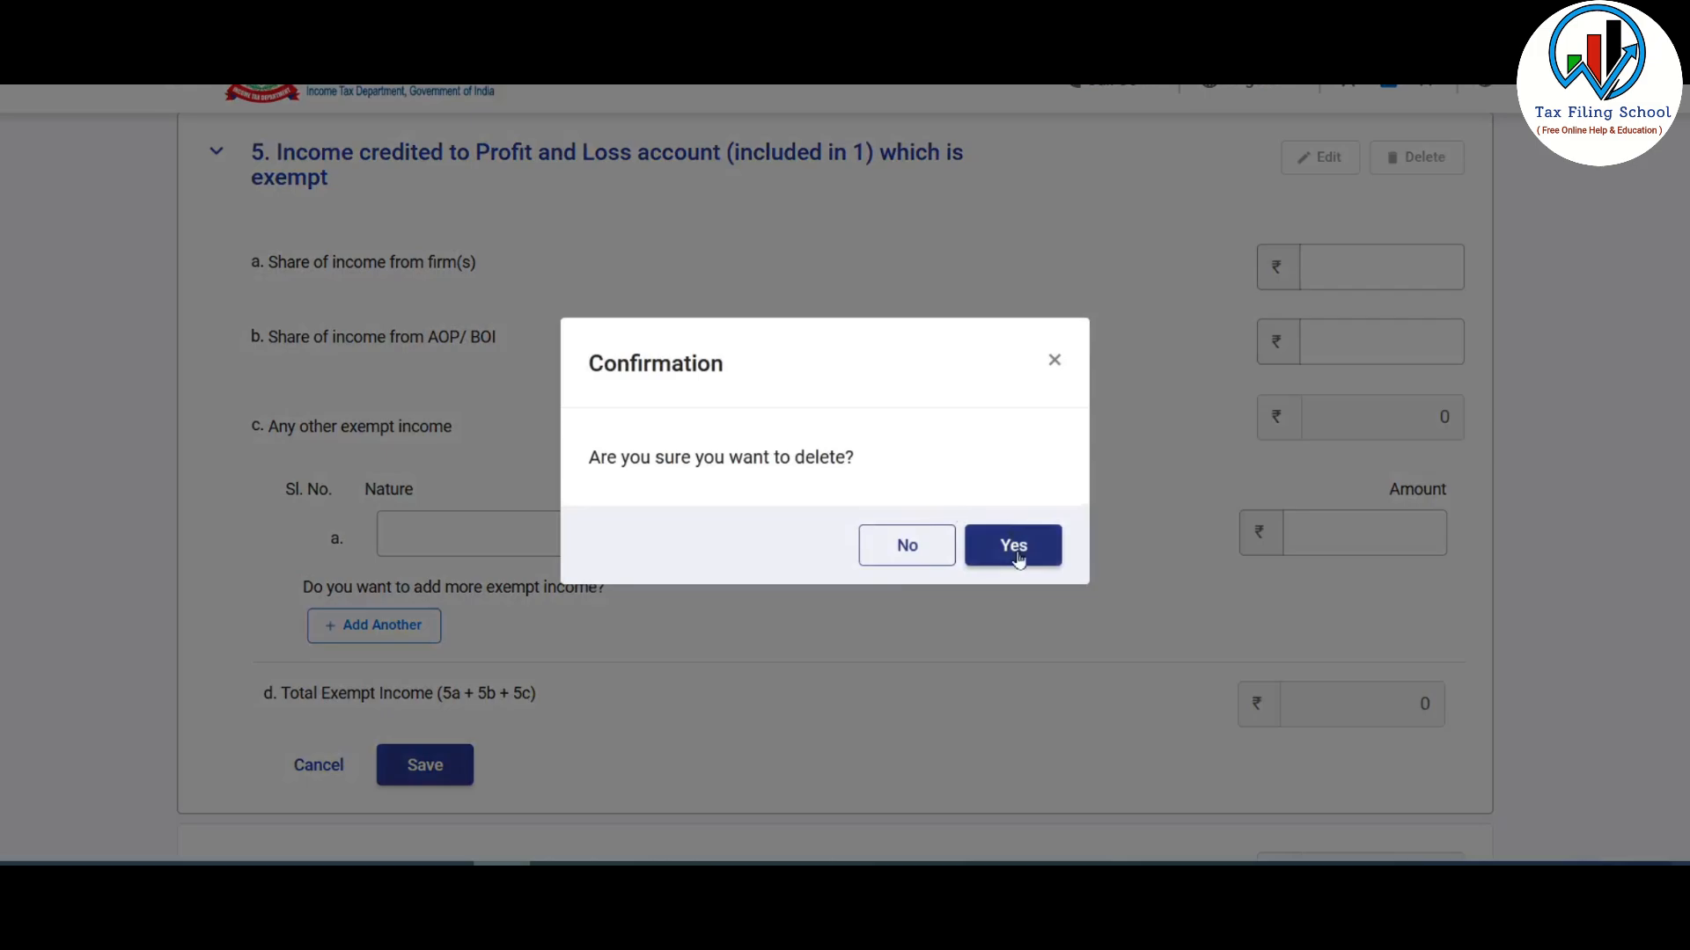
{"action": "left_click", "coordinate": [1014, 546]}
- Save the ₹0 business income details and confirm Schedule BP
{"action": "scroll", "coordinate": [1037, 483], "scroll_direction": "up", "scroll_amount": 1}
{"action": "scroll", "coordinate": [1041, 484], "scroll_direction": "down", "scroll_amount": 8}
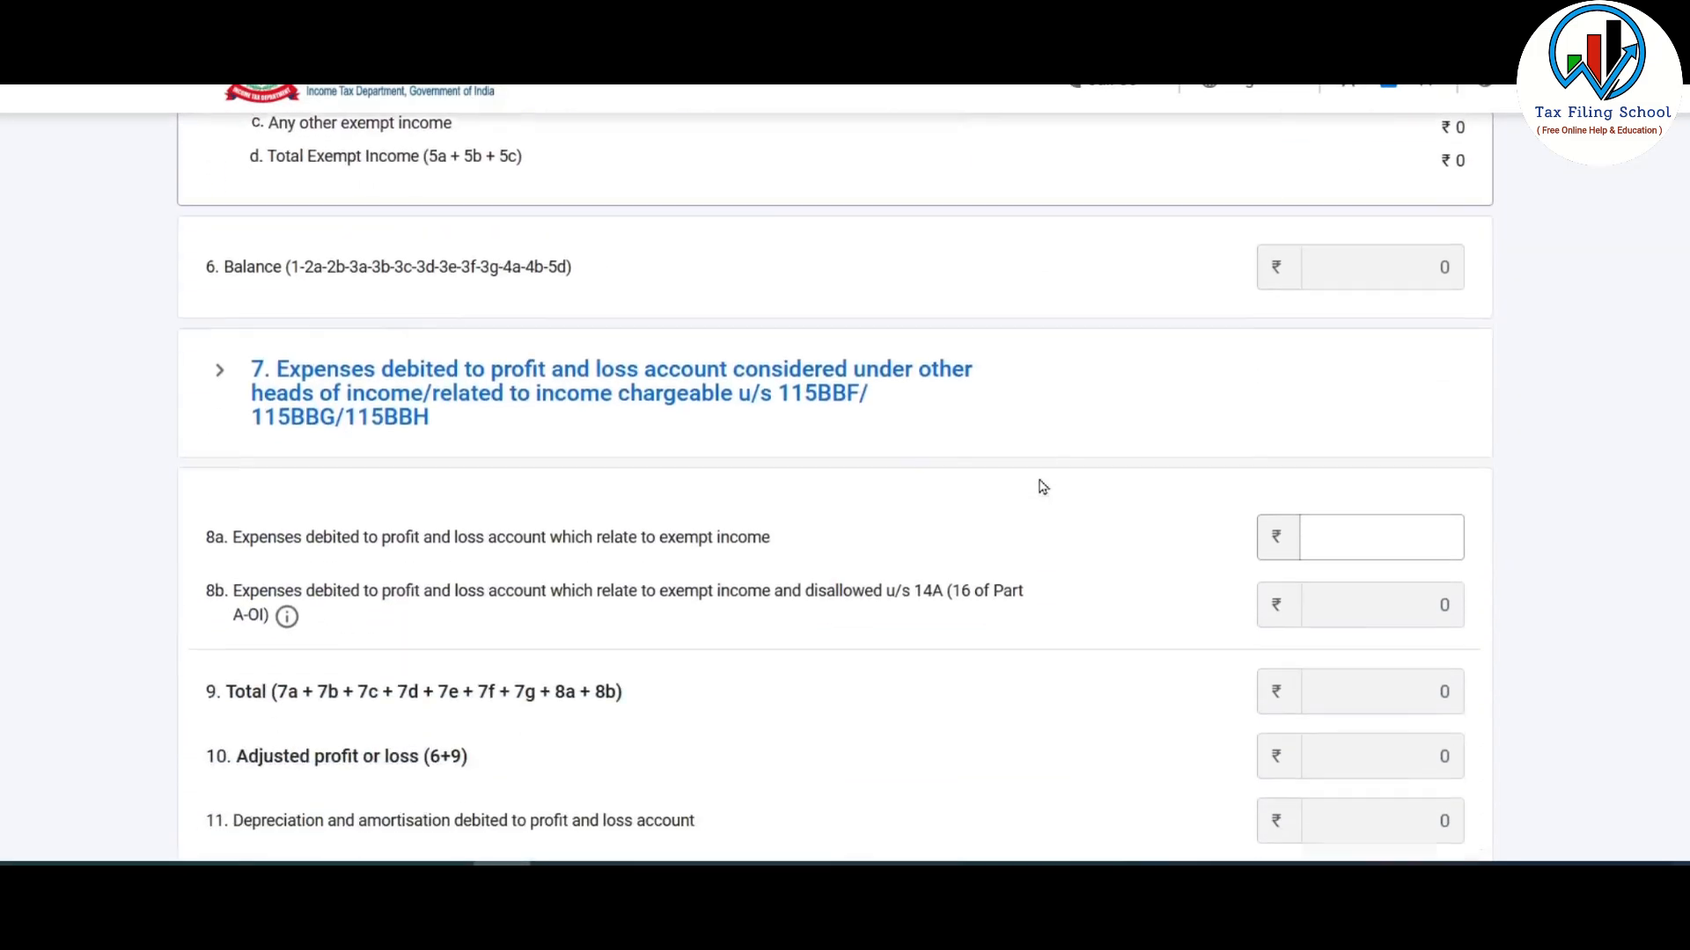
{"action": "scroll", "coordinate": [1041, 486], "scroll_direction": "down", "scroll_amount": 12}
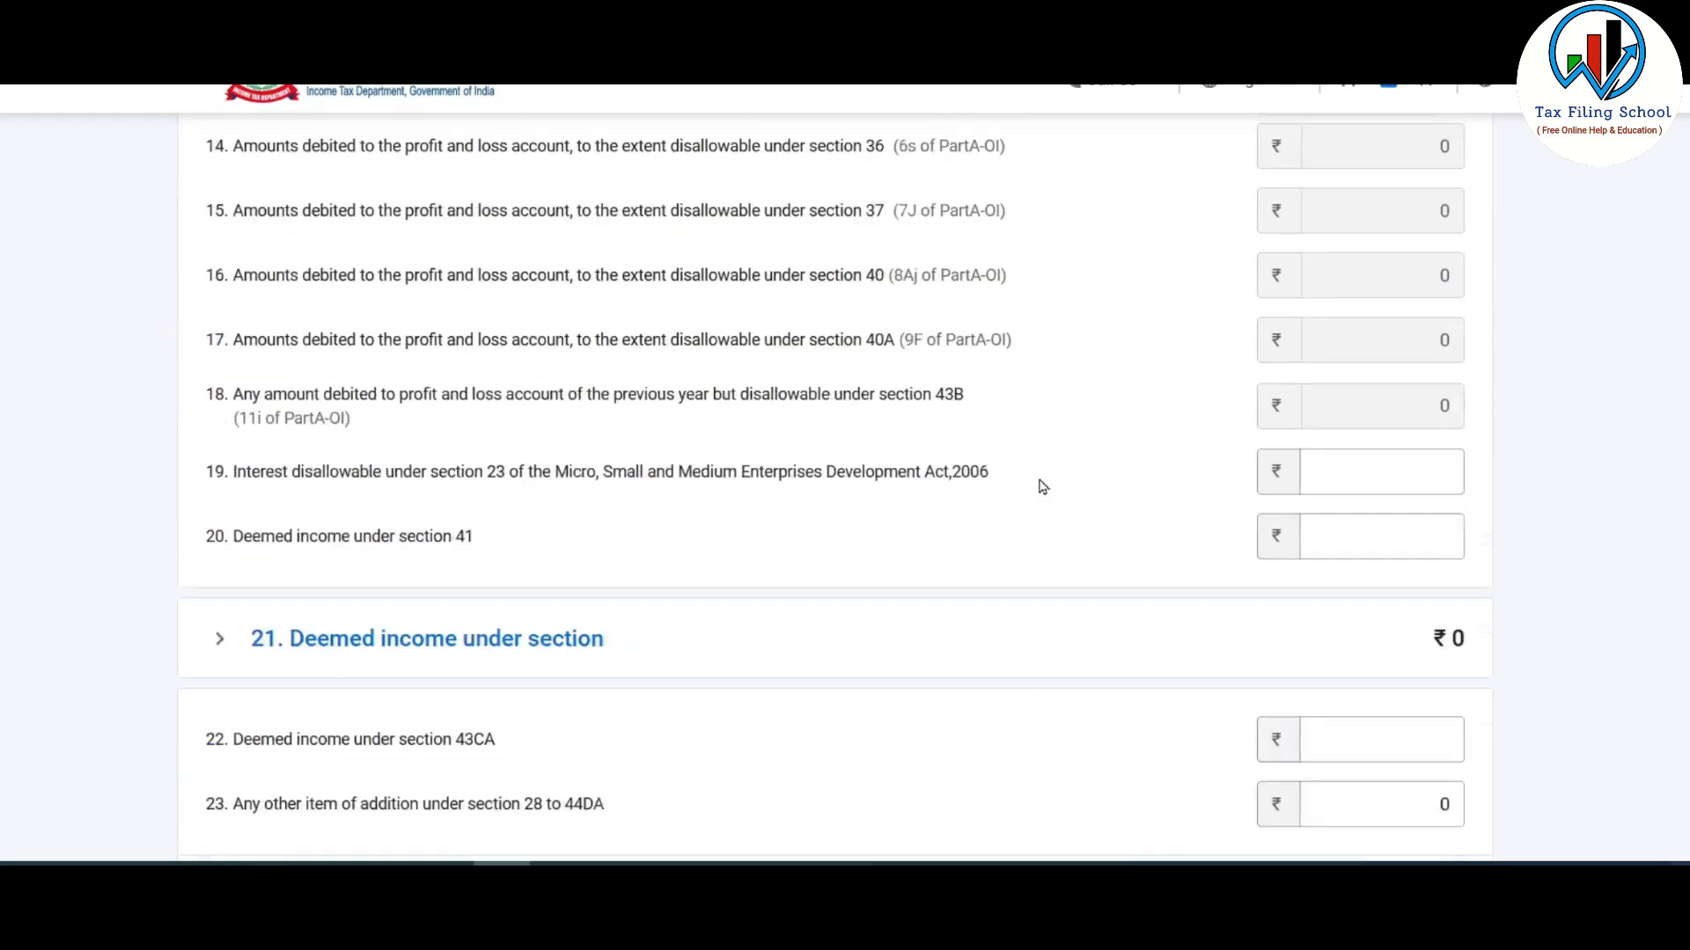
{"action": "scroll", "coordinate": [1041, 486], "scroll_direction": "down", "scroll_amount": 10}
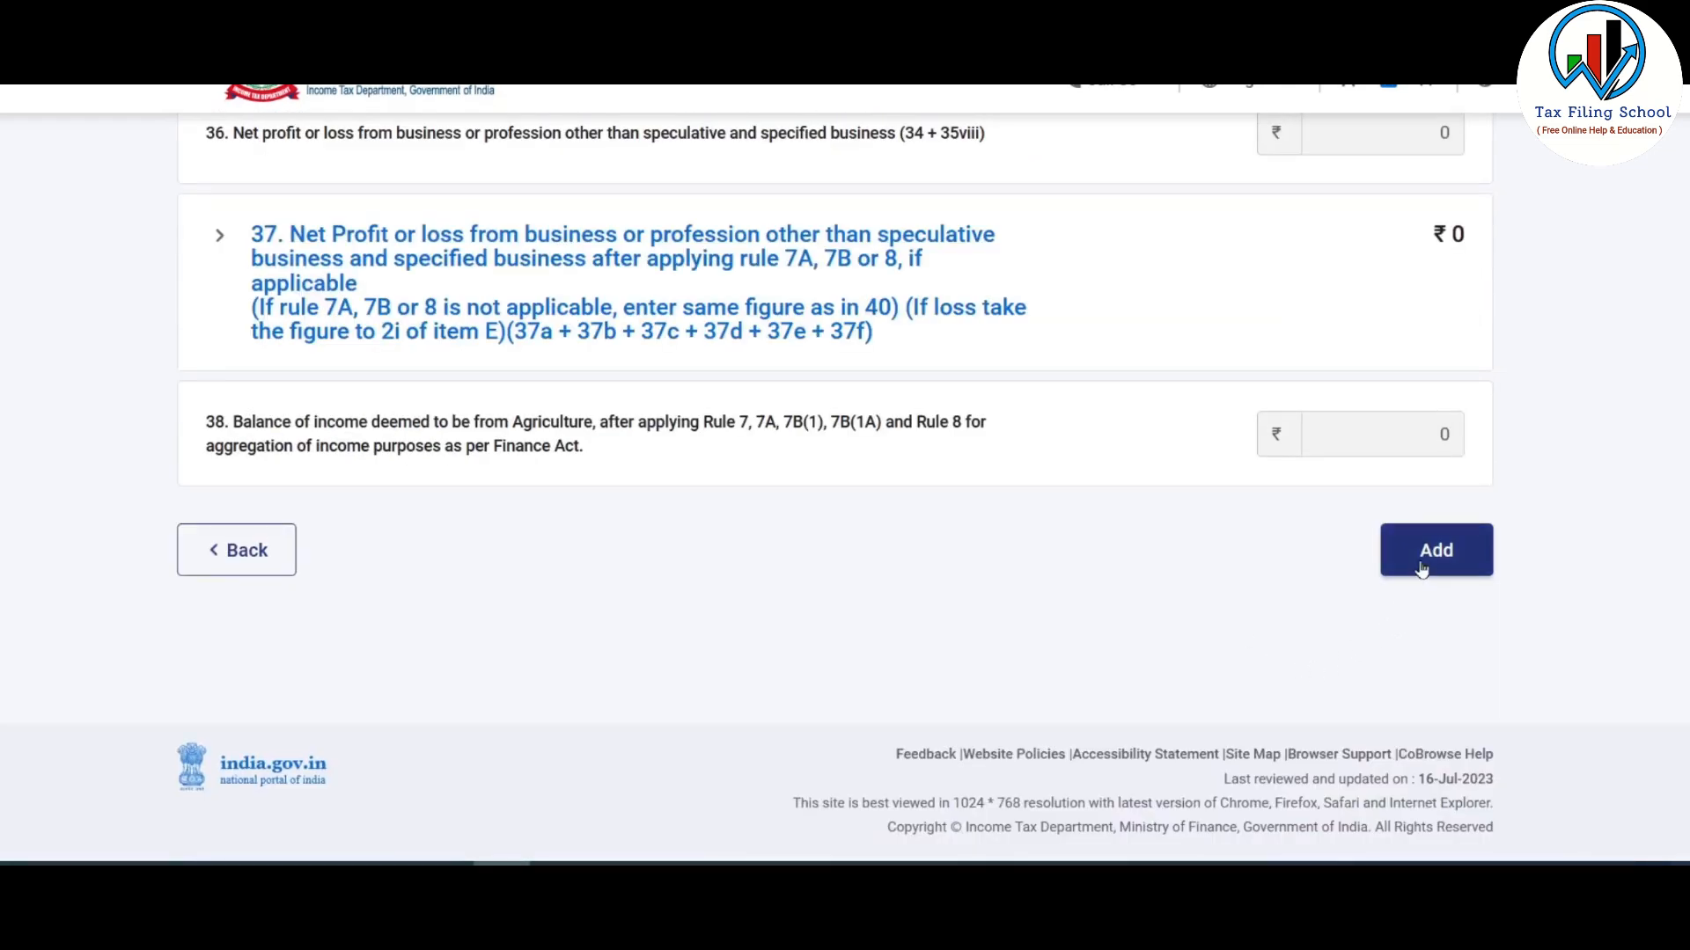
{"action": "left_click", "coordinate": [1451, 553]}
{"action": "scroll", "coordinate": [1384, 517], "scroll_direction": "down", "scroll_amount": 2}
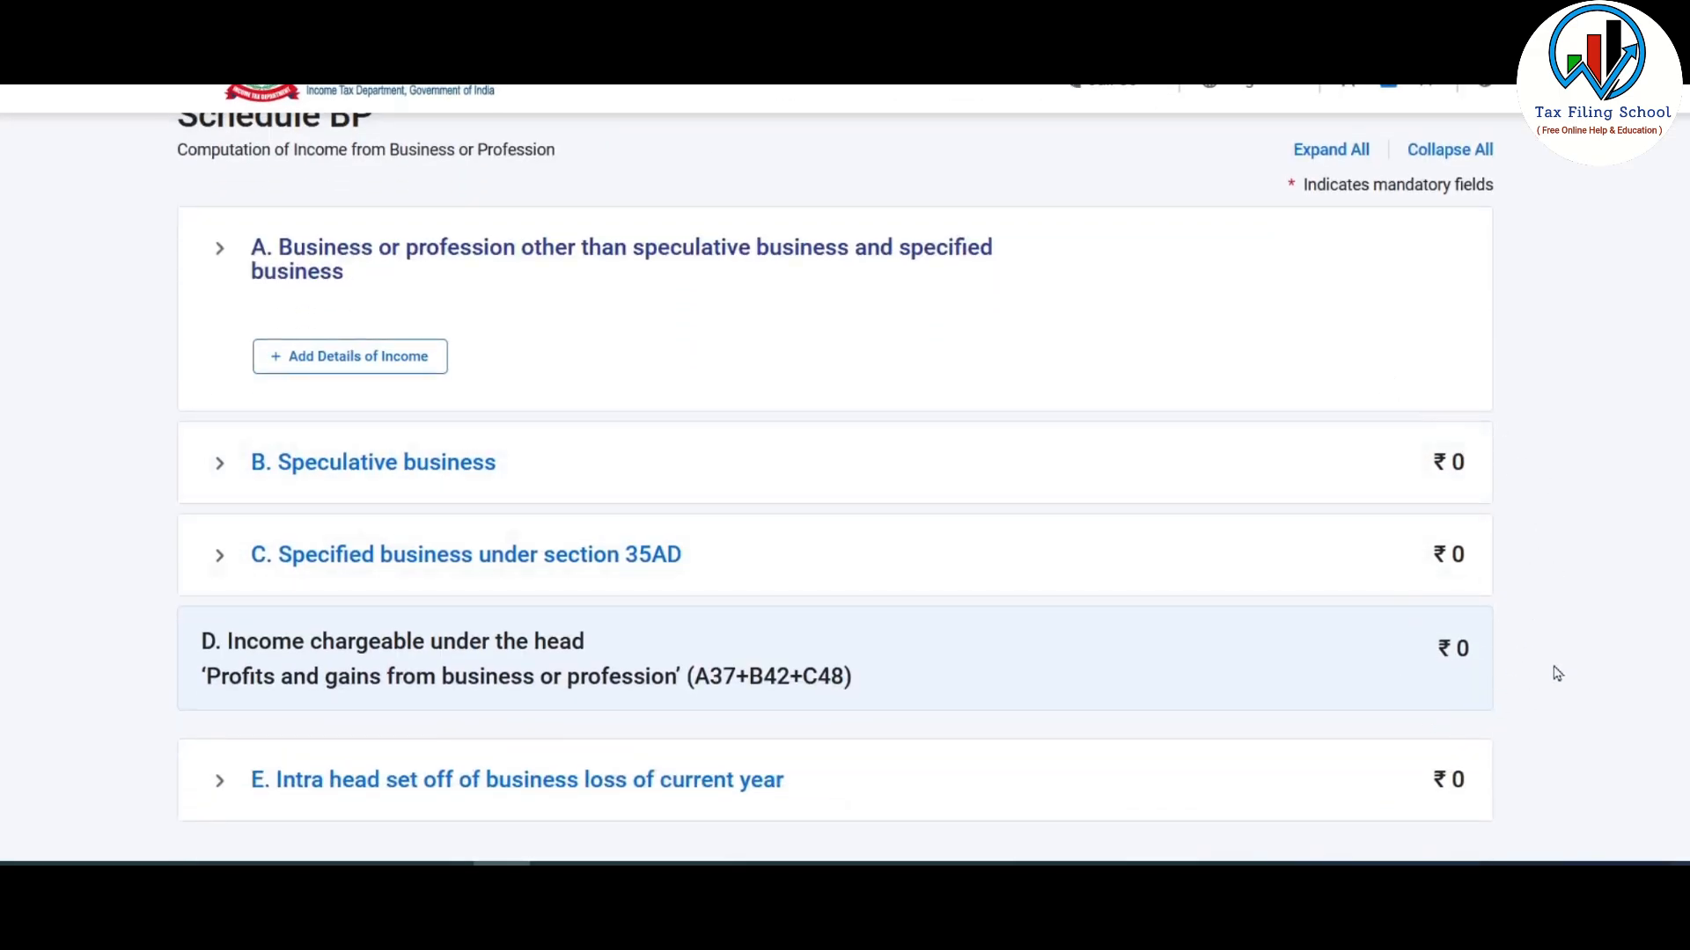
{"action": "scroll", "coordinate": [1448, 534], "scroll_direction": "down", "scroll_amount": 3}
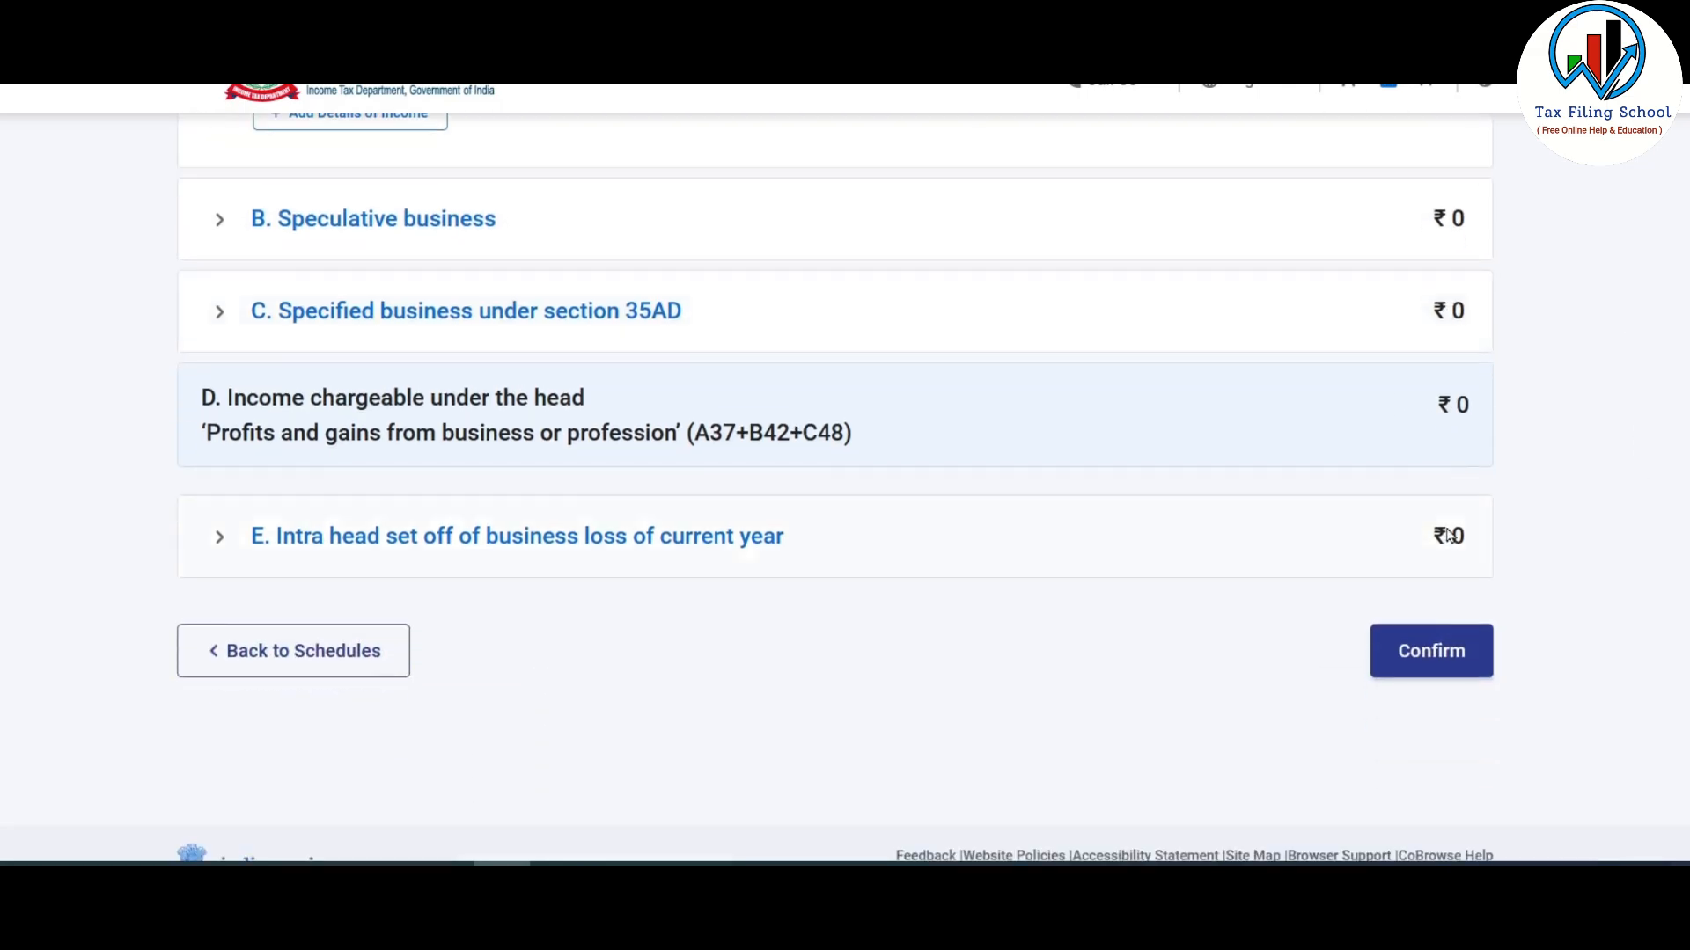
{"action": "left_click", "coordinate": [1432, 652]}
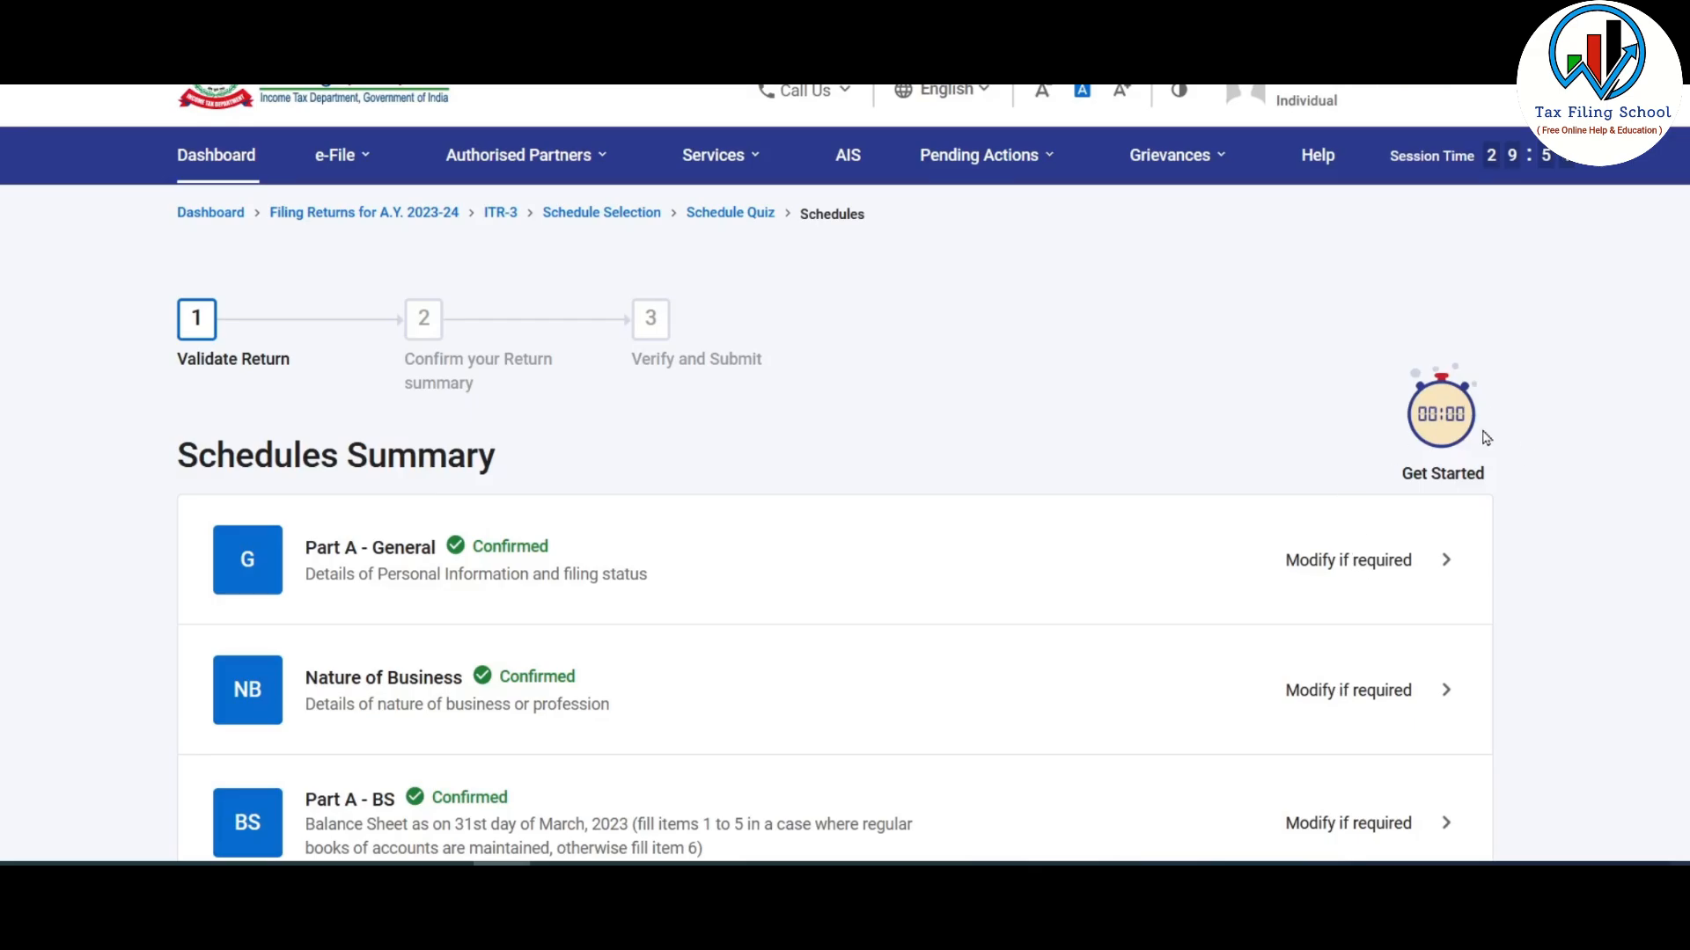
- Scroll the Schedules Summary to see AMT, AMTC, Part B - TI, Tax Paid and Part B - TTI still awaiting confirmation
{"action": "scroll", "coordinate": [1534, 466], "scroll_direction": "down", "scroll_amount": 3}
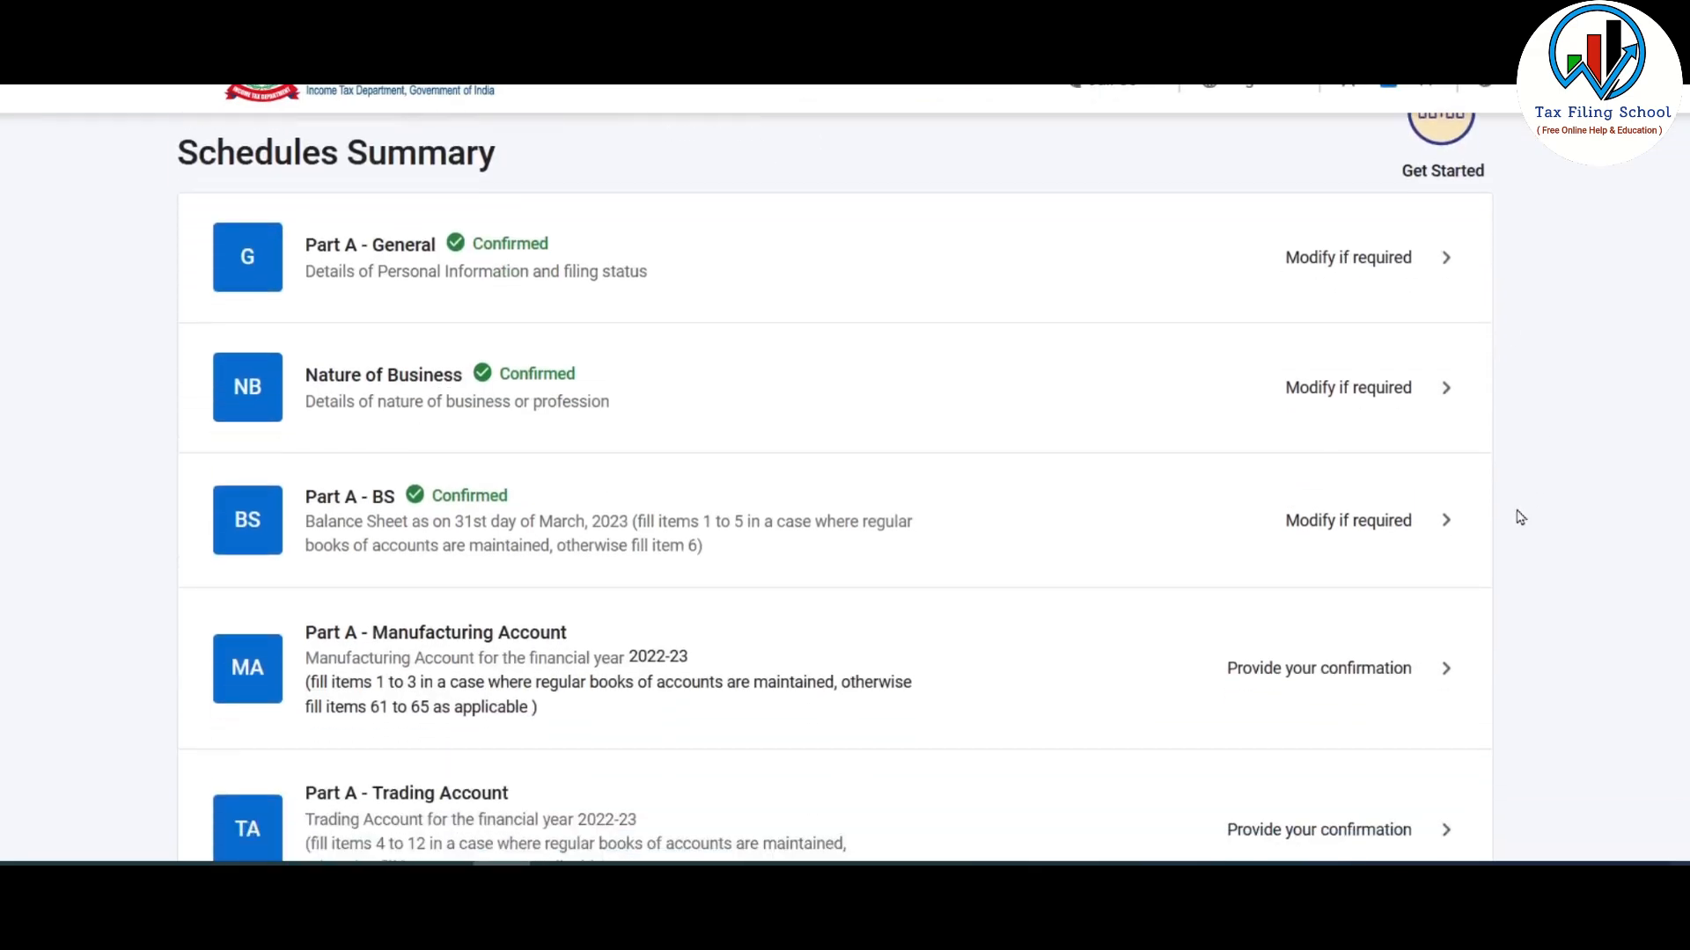
{"action": "scroll", "coordinate": [616, 321], "scroll_direction": "down", "scroll_amount": 1}
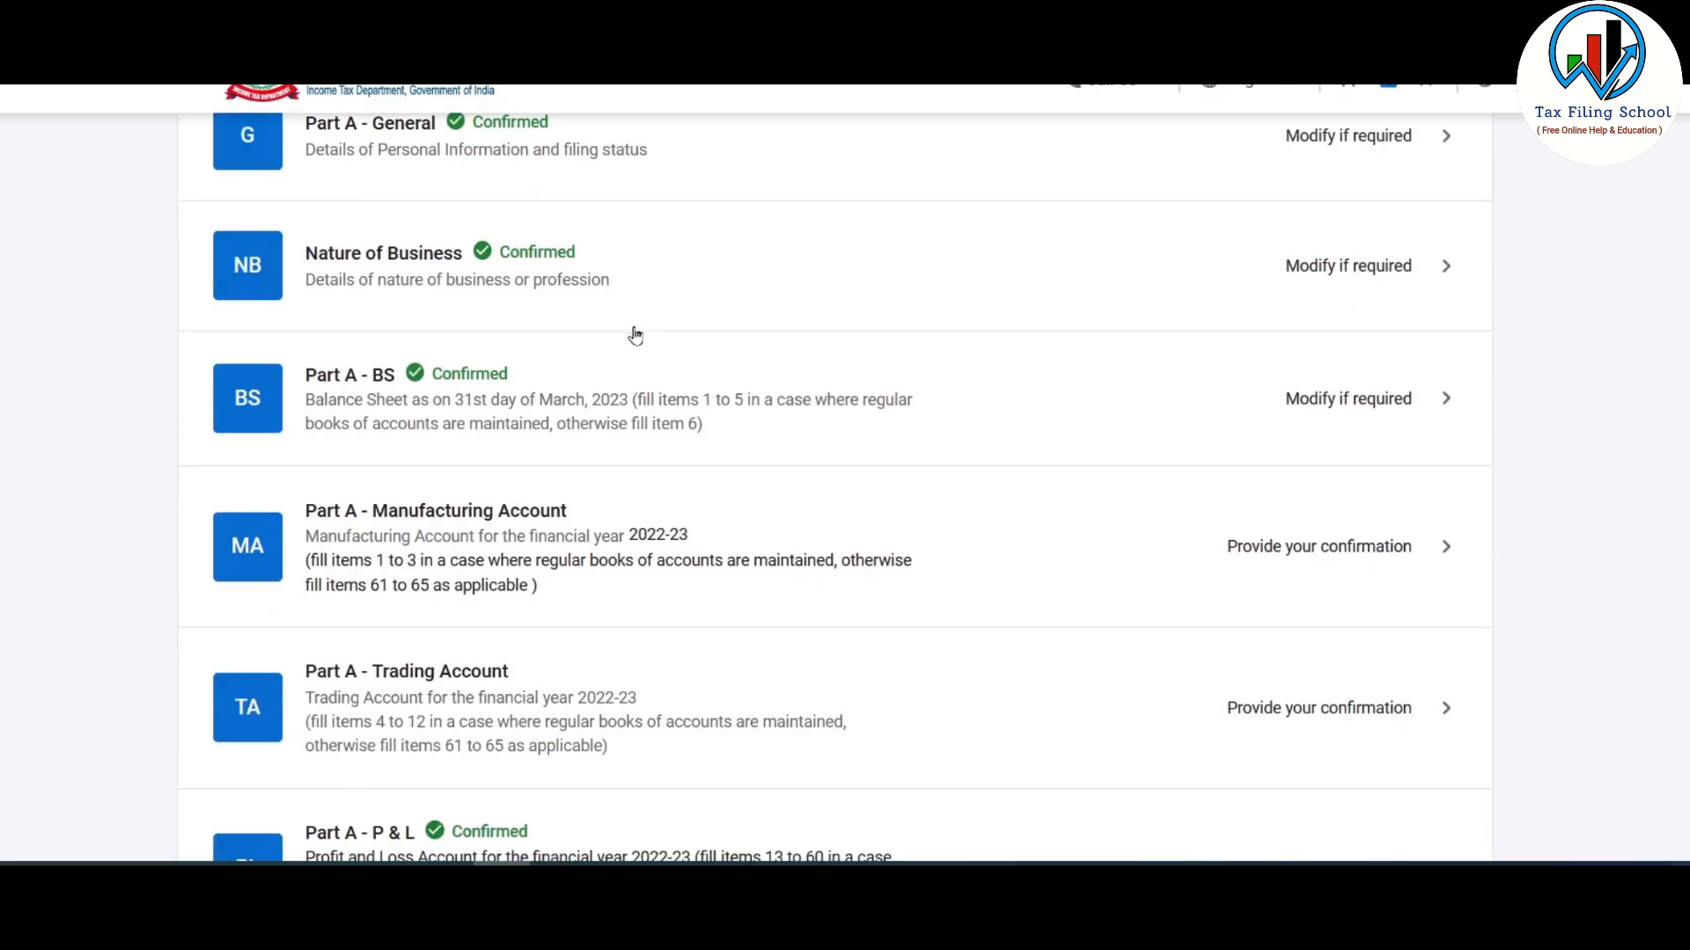
{"action": "scroll", "coordinate": [635, 336], "scroll_direction": "down", "scroll_amount": 7}
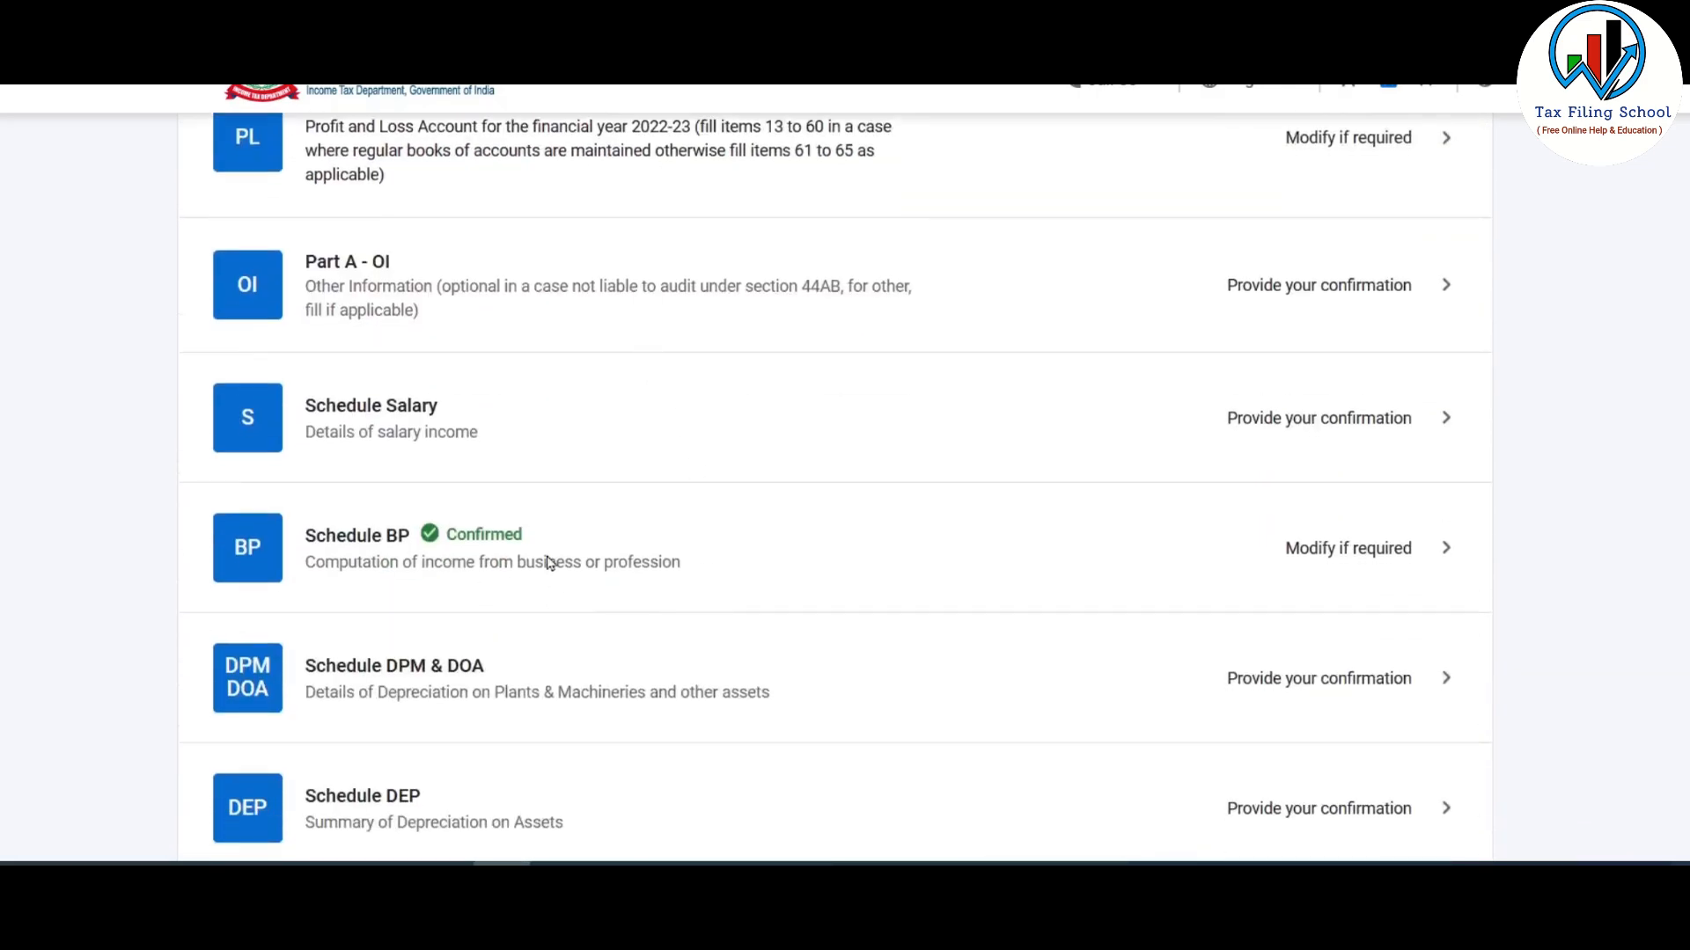
{"action": "scroll", "coordinate": [1071, 553], "scroll_direction": "down", "scroll_amount": 2}
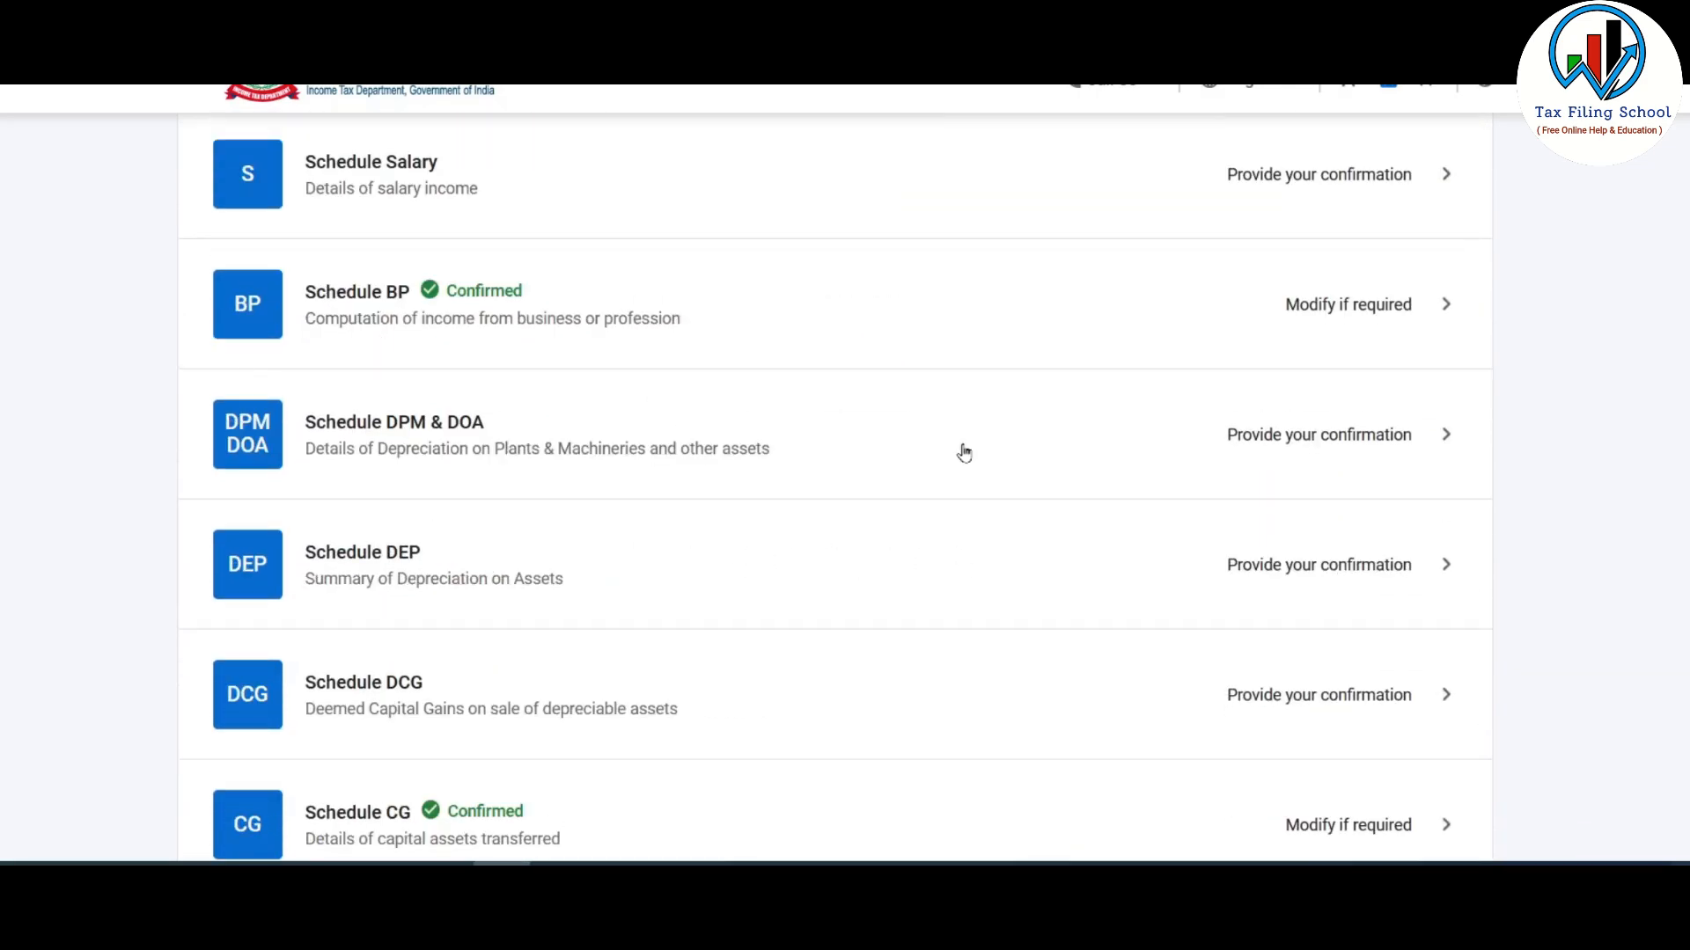
{"action": "scroll", "coordinate": [875, 454], "scroll_direction": "up", "scroll_amount": 3}
{"action": "scroll", "coordinate": [875, 454], "scroll_direction": "up", "scroll_amount": 3}
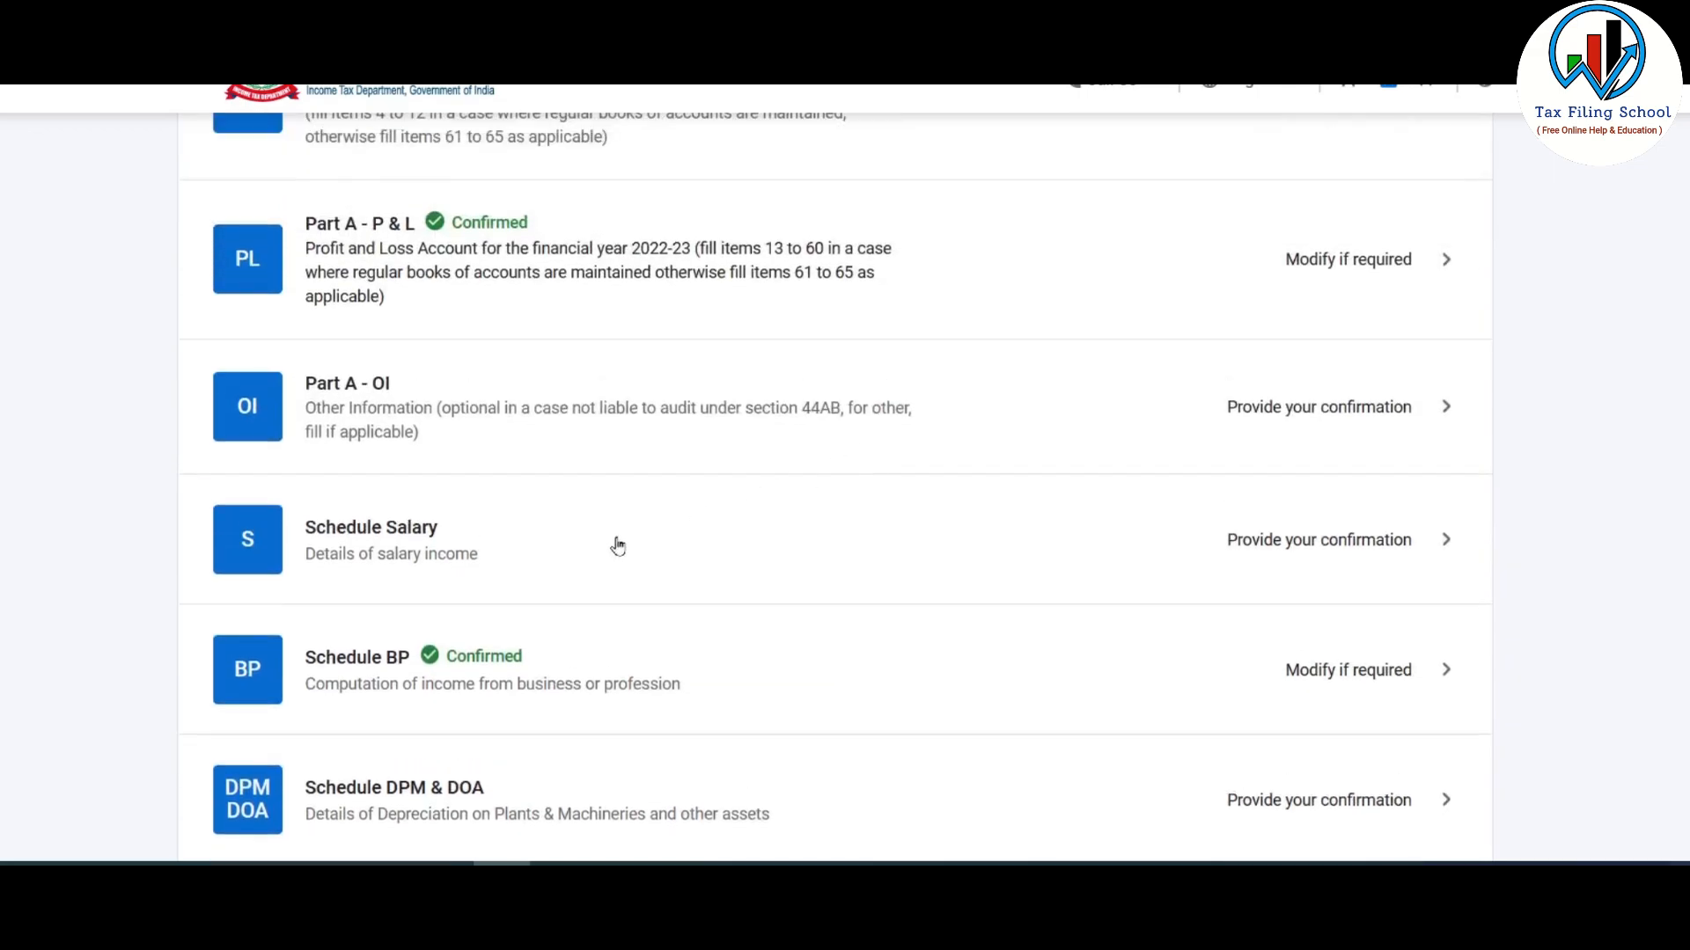
{"action": "scroll", "coordinate": [707, 391], "scroll_direction": "down", "scroll_amount": 8}
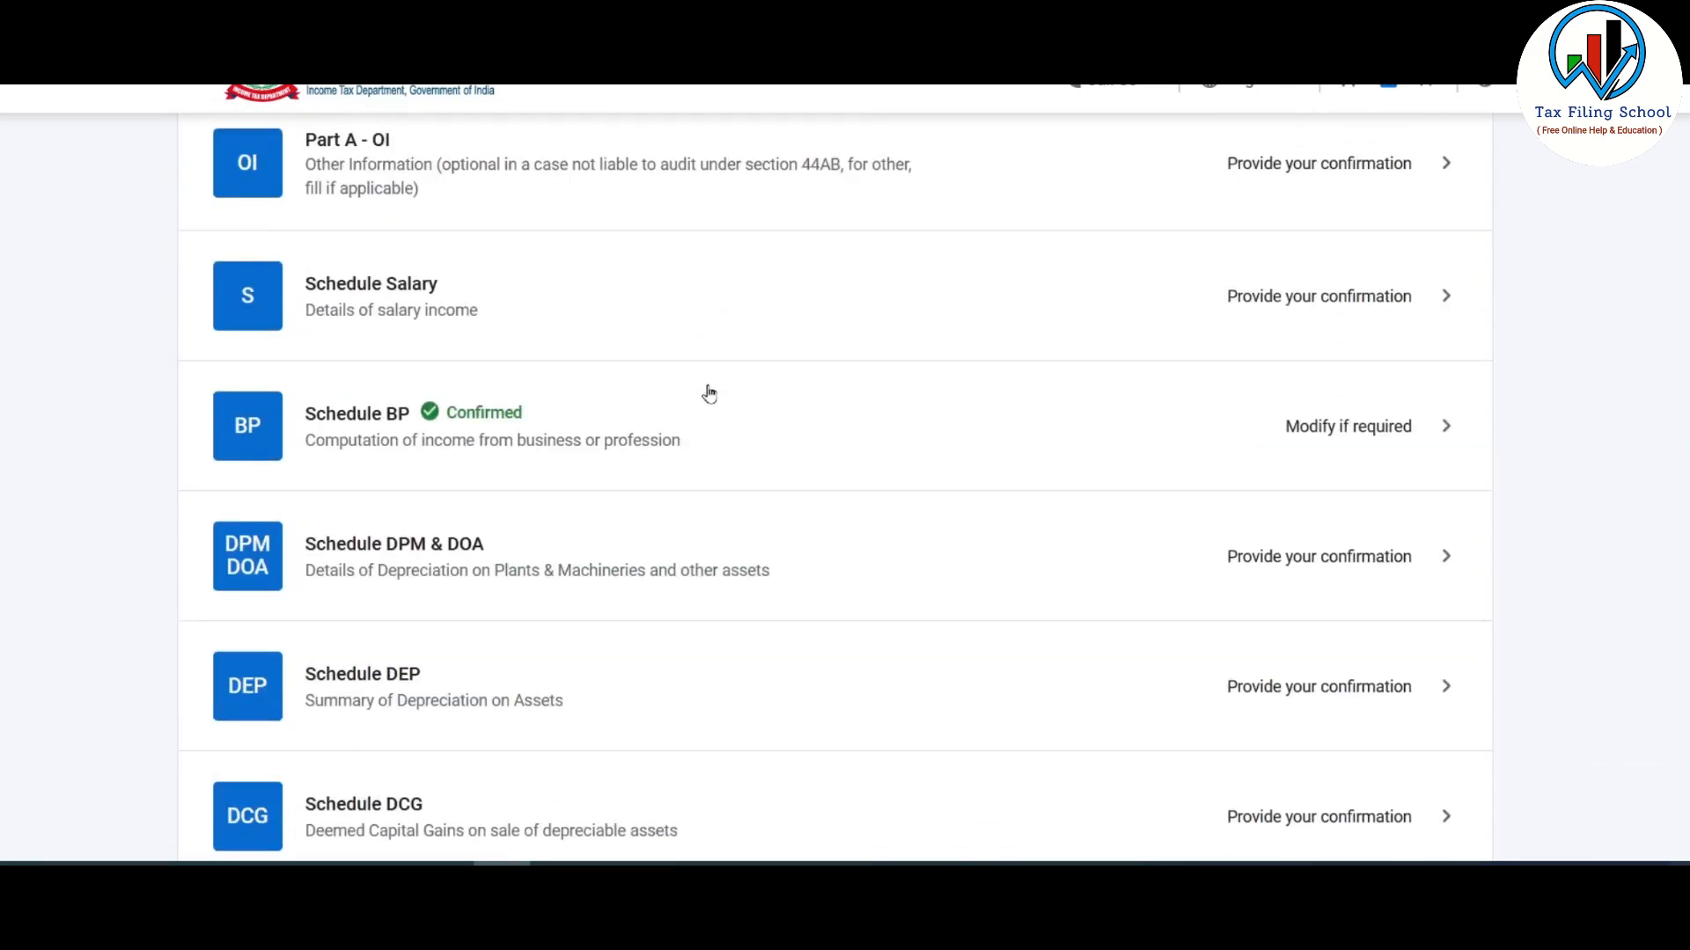
{"action": "scroll", "coordinate": [819, 532], "scroll_direction": "down", "scroll_amount": 4}
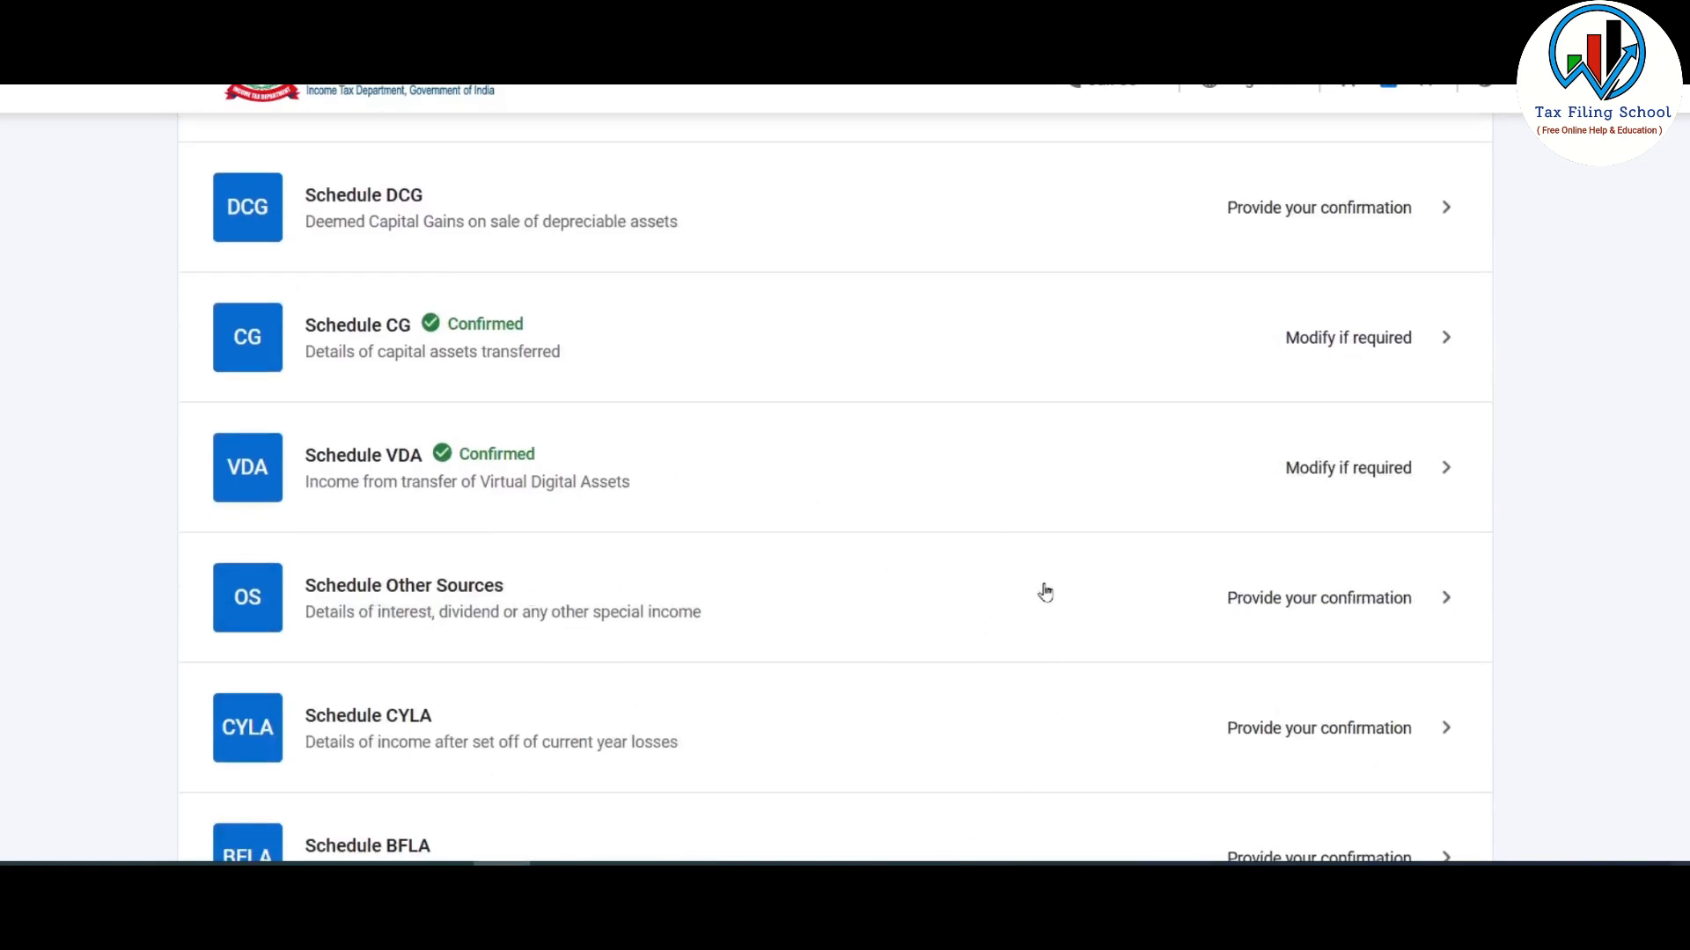
{"action": "scroll", "coordinate": [717, 359], "scroll_direction": "down", "scroll_amount": 6}
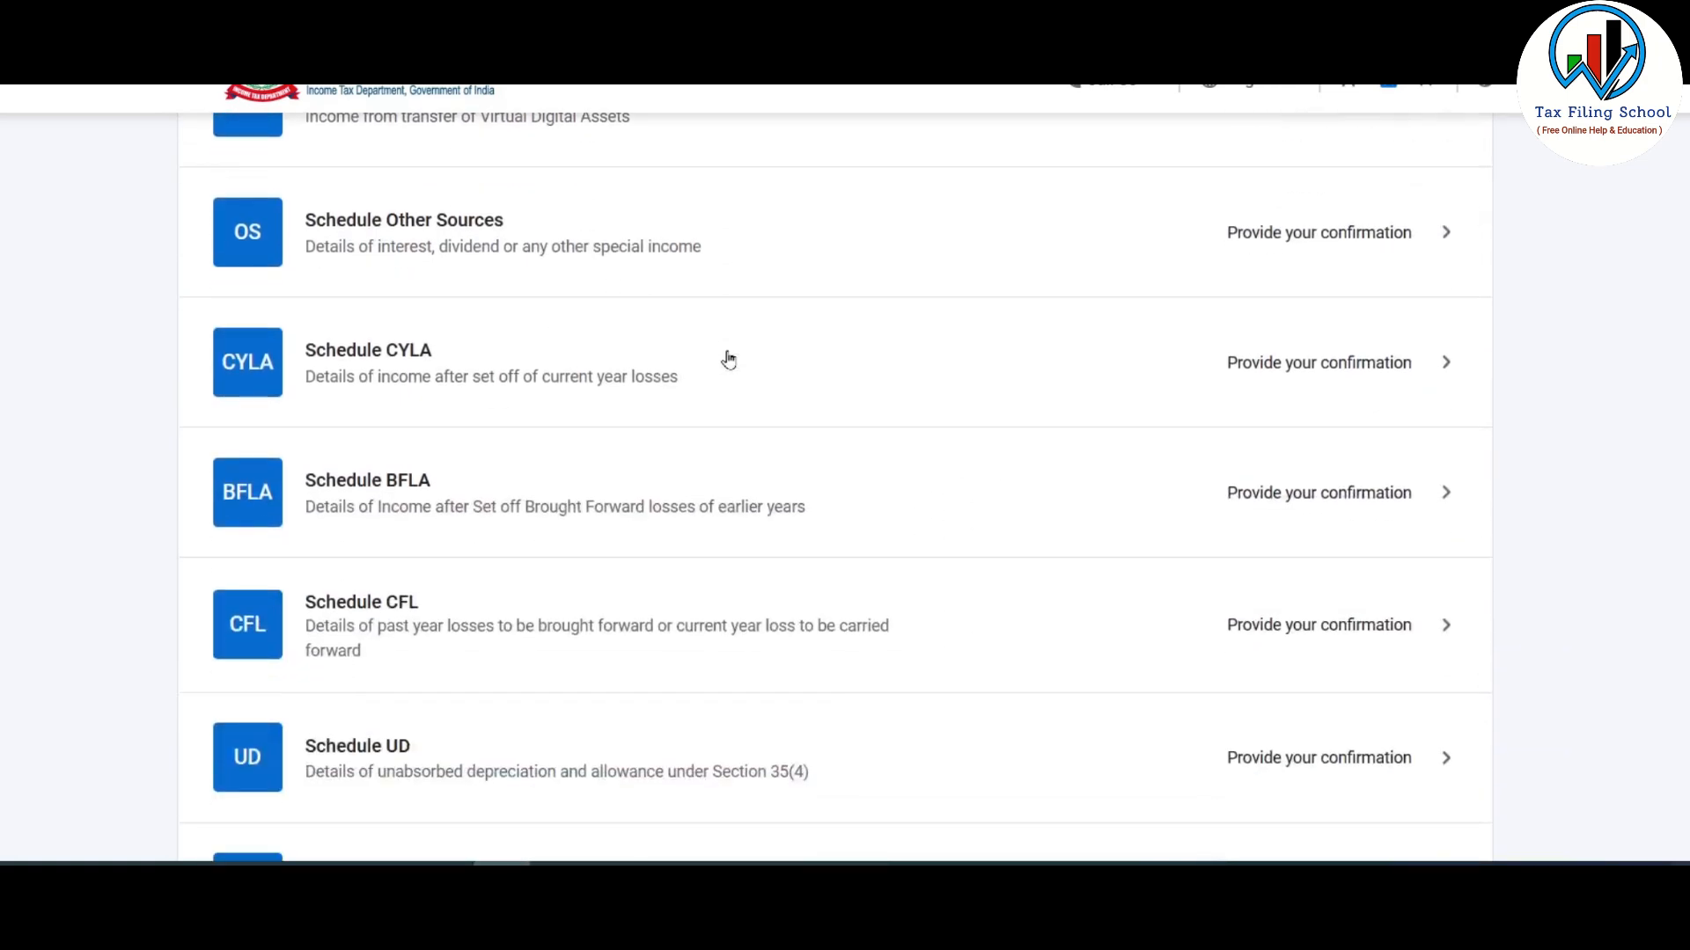
{"action": "scroll", "coordinate": [690, 472], "scroll_direction": "down", "scroll_amount": 4}
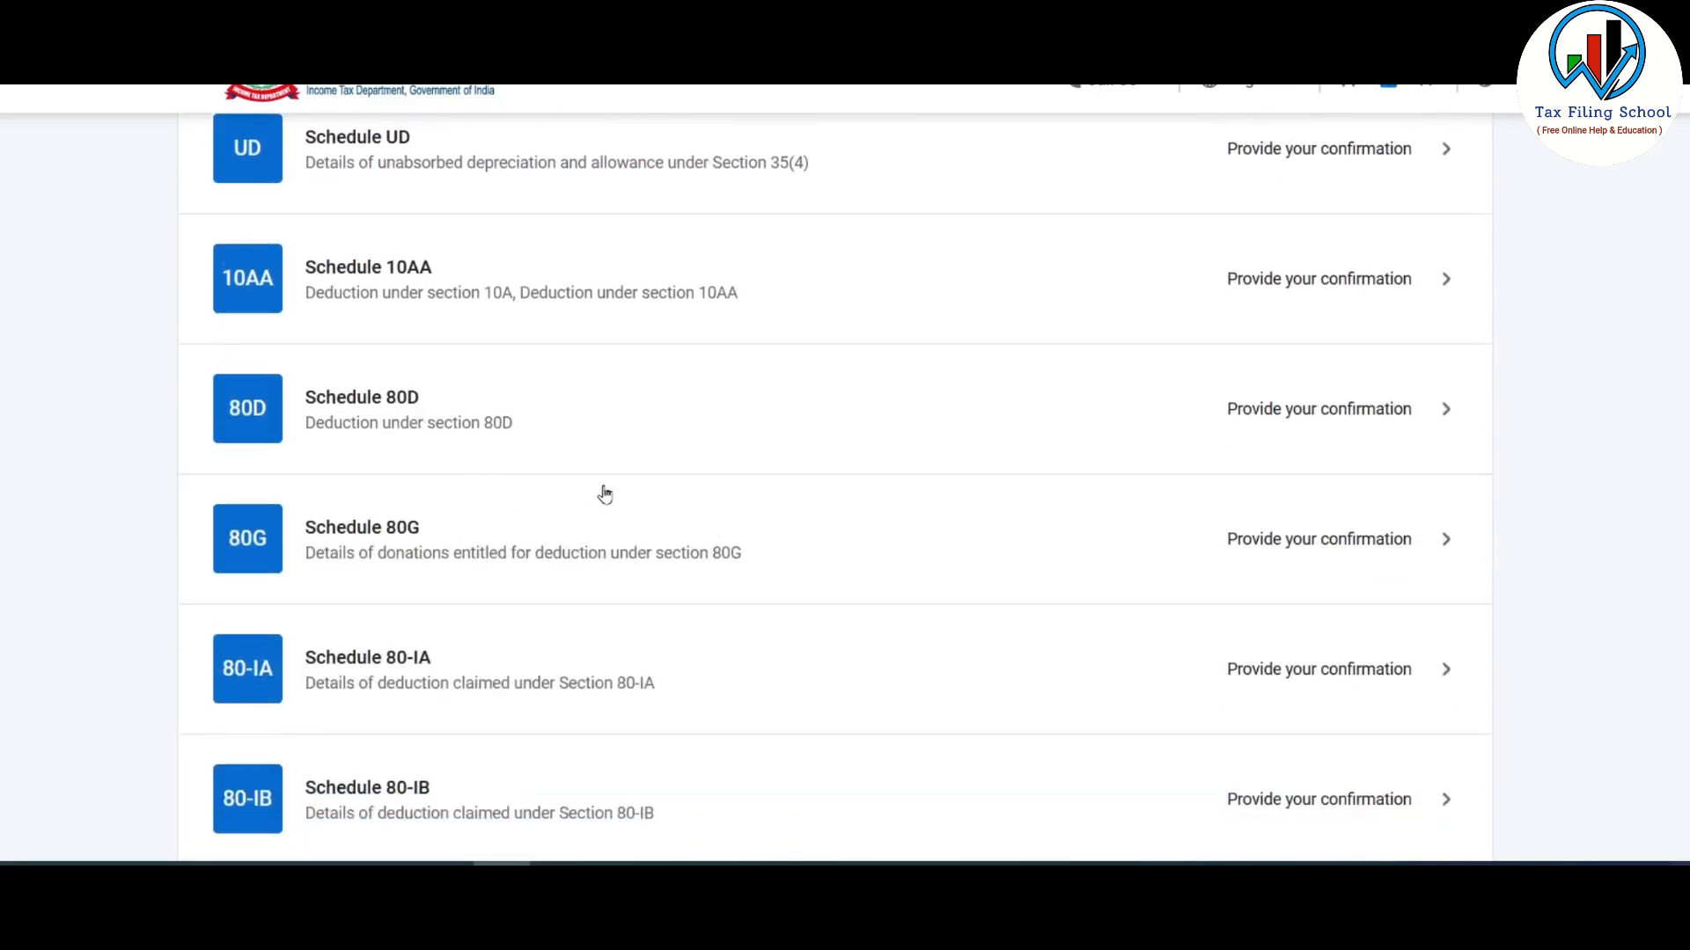
{"action": "scroll", "coordinate": [603, 491], "scroll_direction": "down", "scroll_amount": 6}
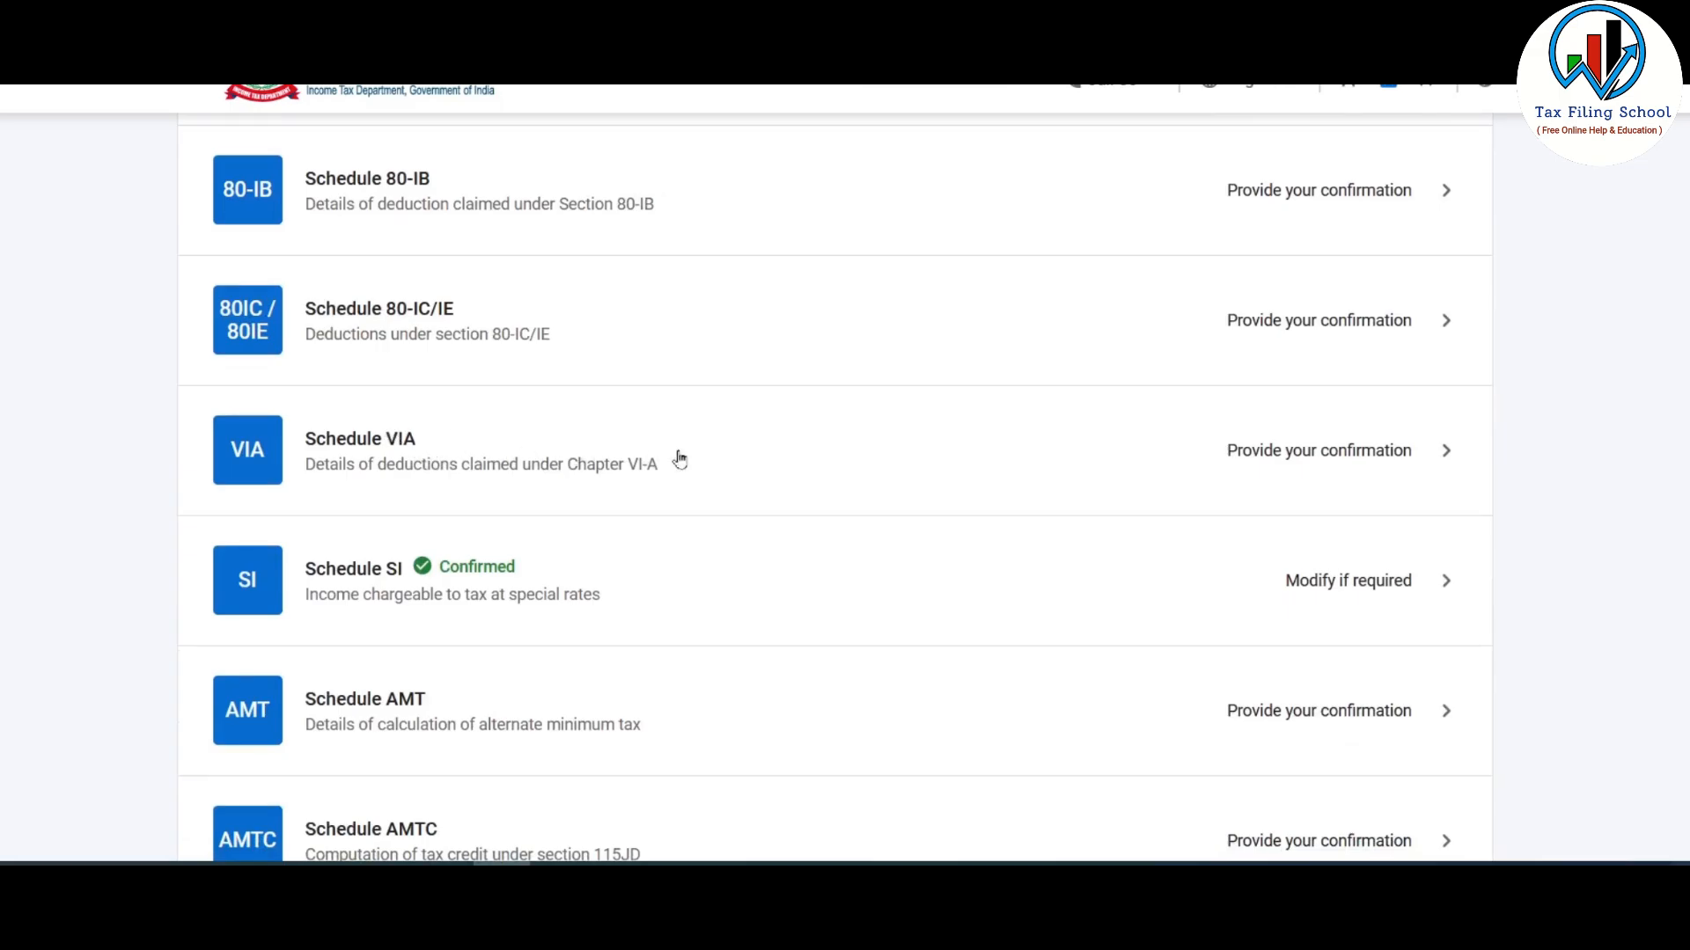
{"action": "scroll", "coordinate": [852, 462], "scroll_direction": "up", "scroll_amount": 10}
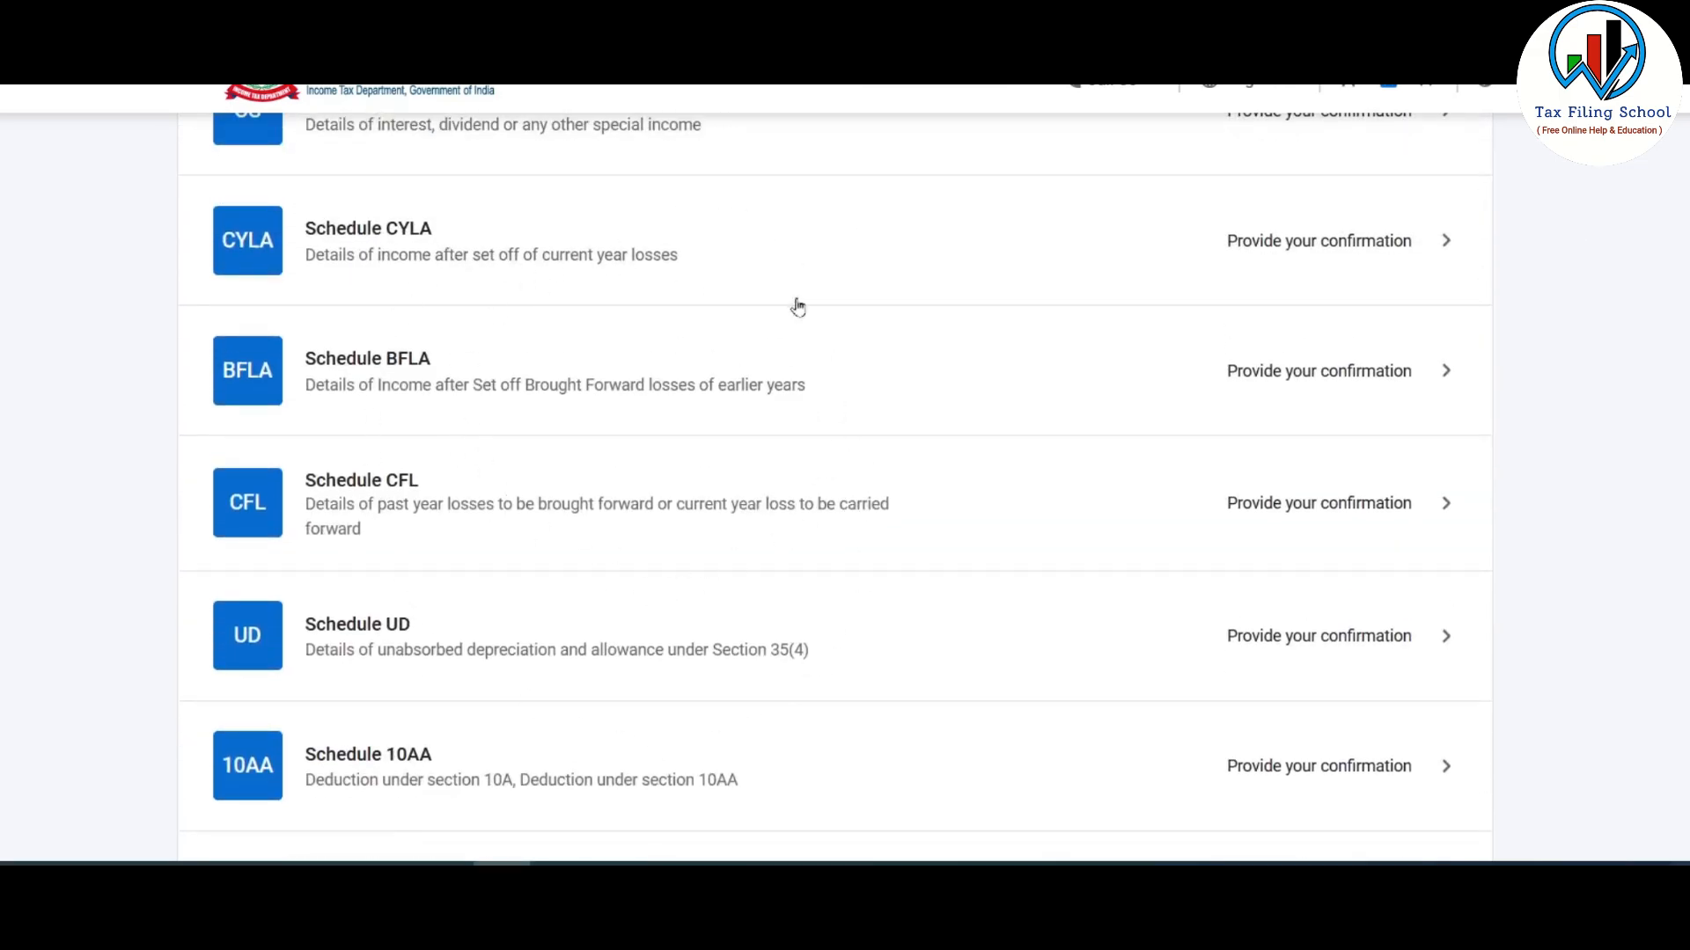
{"action": "scroll", "coordinate": [772, 592], "scroll_direction": "down", "scroll_amount": 5}
{"action": "scroll", "coordinate": [766, 502], "scroll_direction": "up", "scroll_amount": 8}
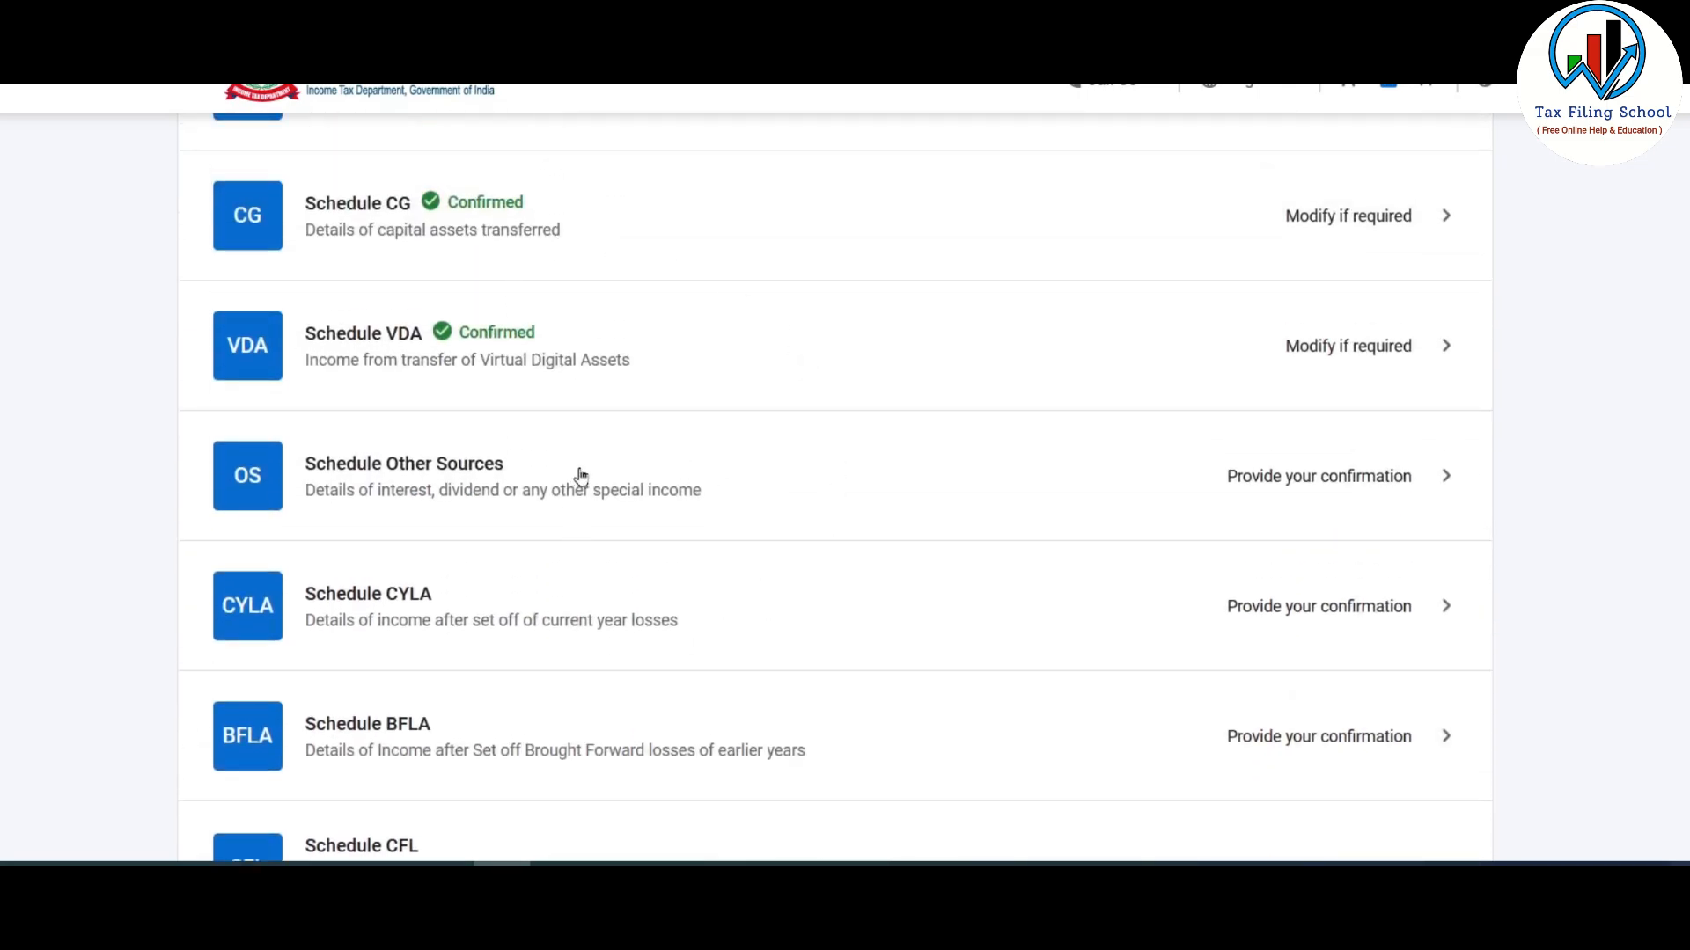
{"action": "scroll", "coordinate": [1071, 553], "scroll_direction": "up", "scroll_amount": 5}
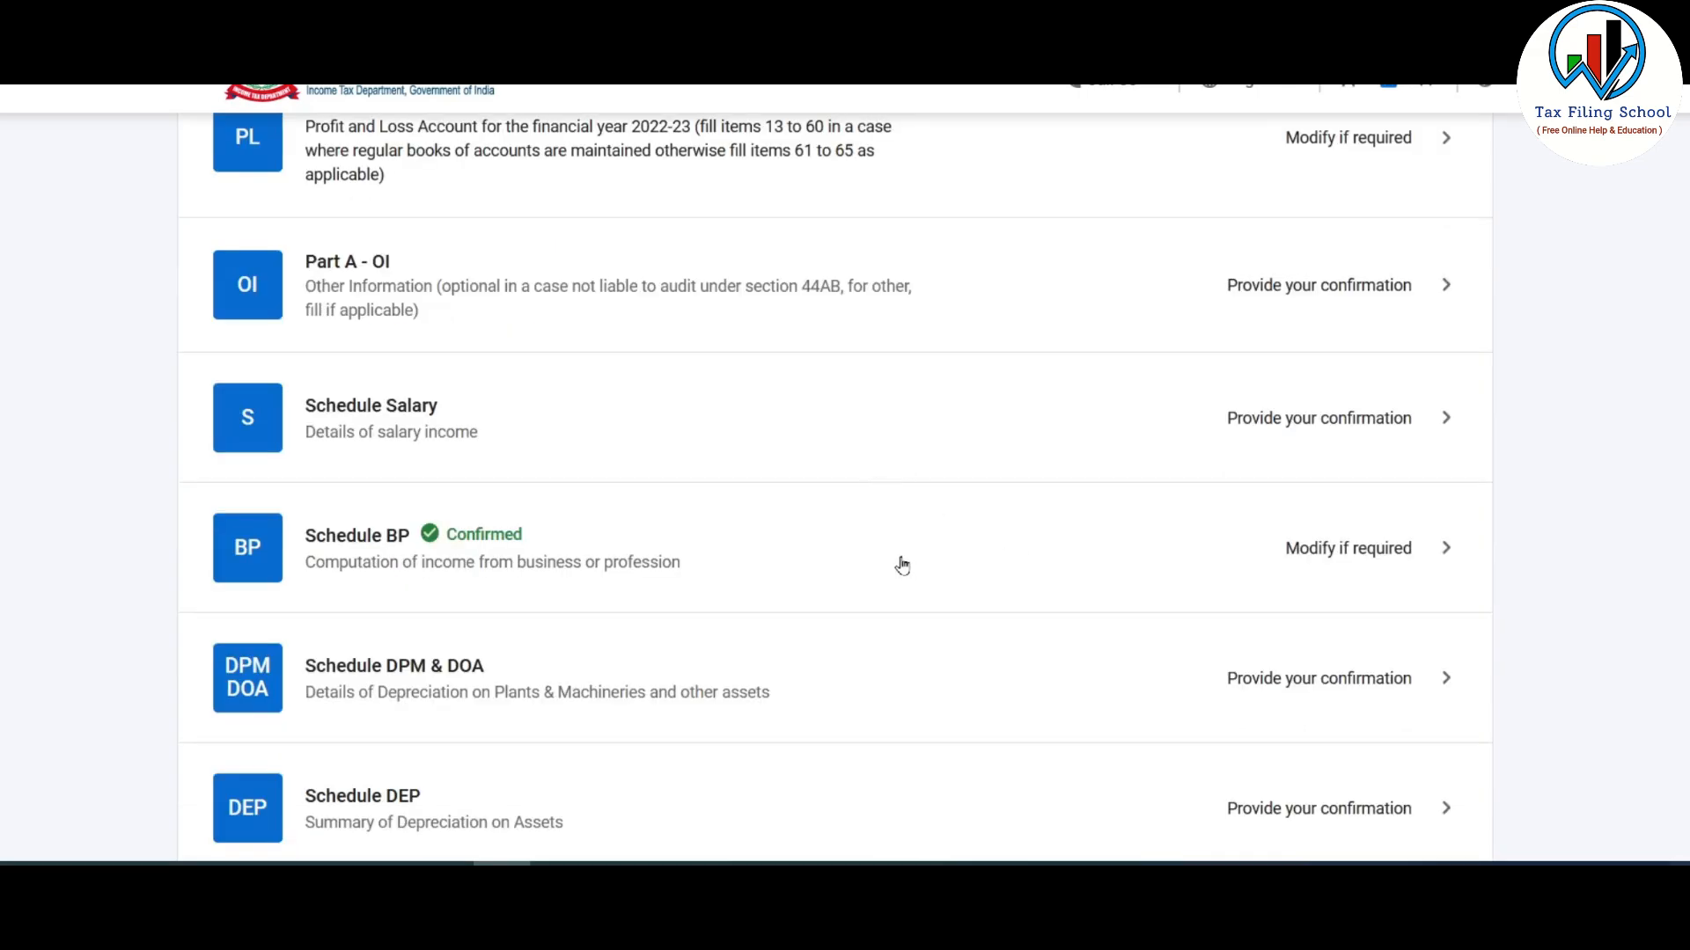
{"action": "scroll", "coordinate": [1384, 555], "scroll_direction": "down", "scroll_amount": 20}
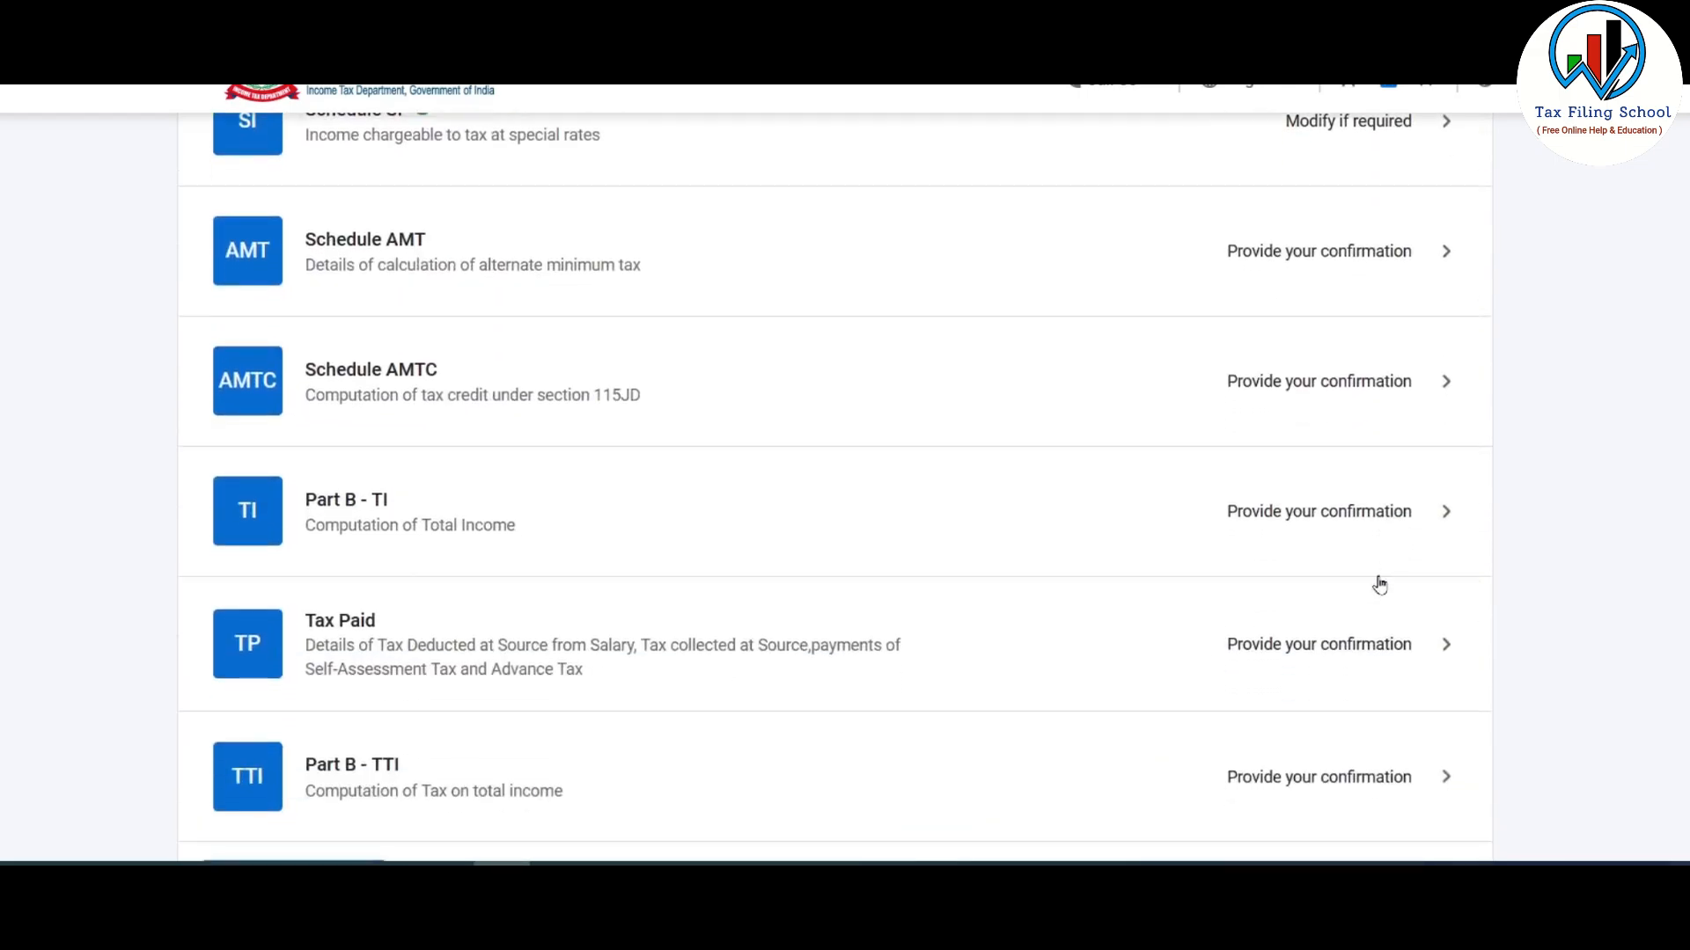
{"action": "scroll", "coordinate": [1376, 584], "scroll_direction": "down", "scroll_amount": 3}
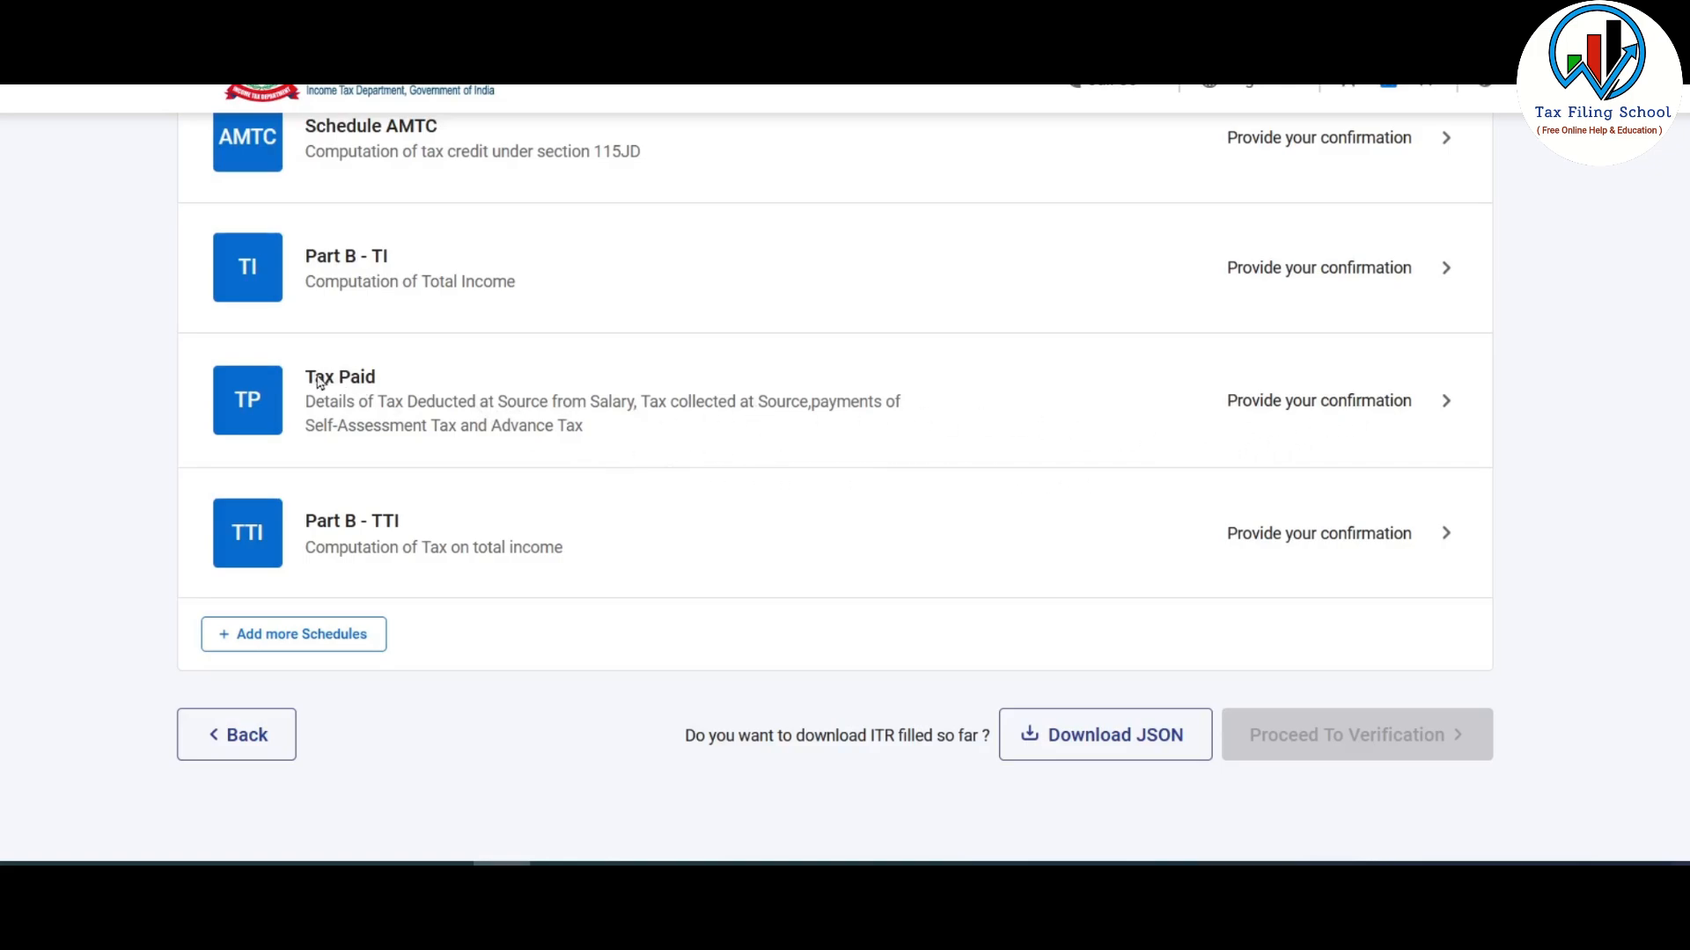
- Review the Tax Paid TDS entries and confirm the ₹13,160 total (₹13,000 TDS plus ₹160 self-assessment)
{"action": "left_click", "coordinate": [965, 412]}
{"action": "scroll", "coordinate": [1012, 431], "scroll_direction": "down", "scroll_amount": 3}
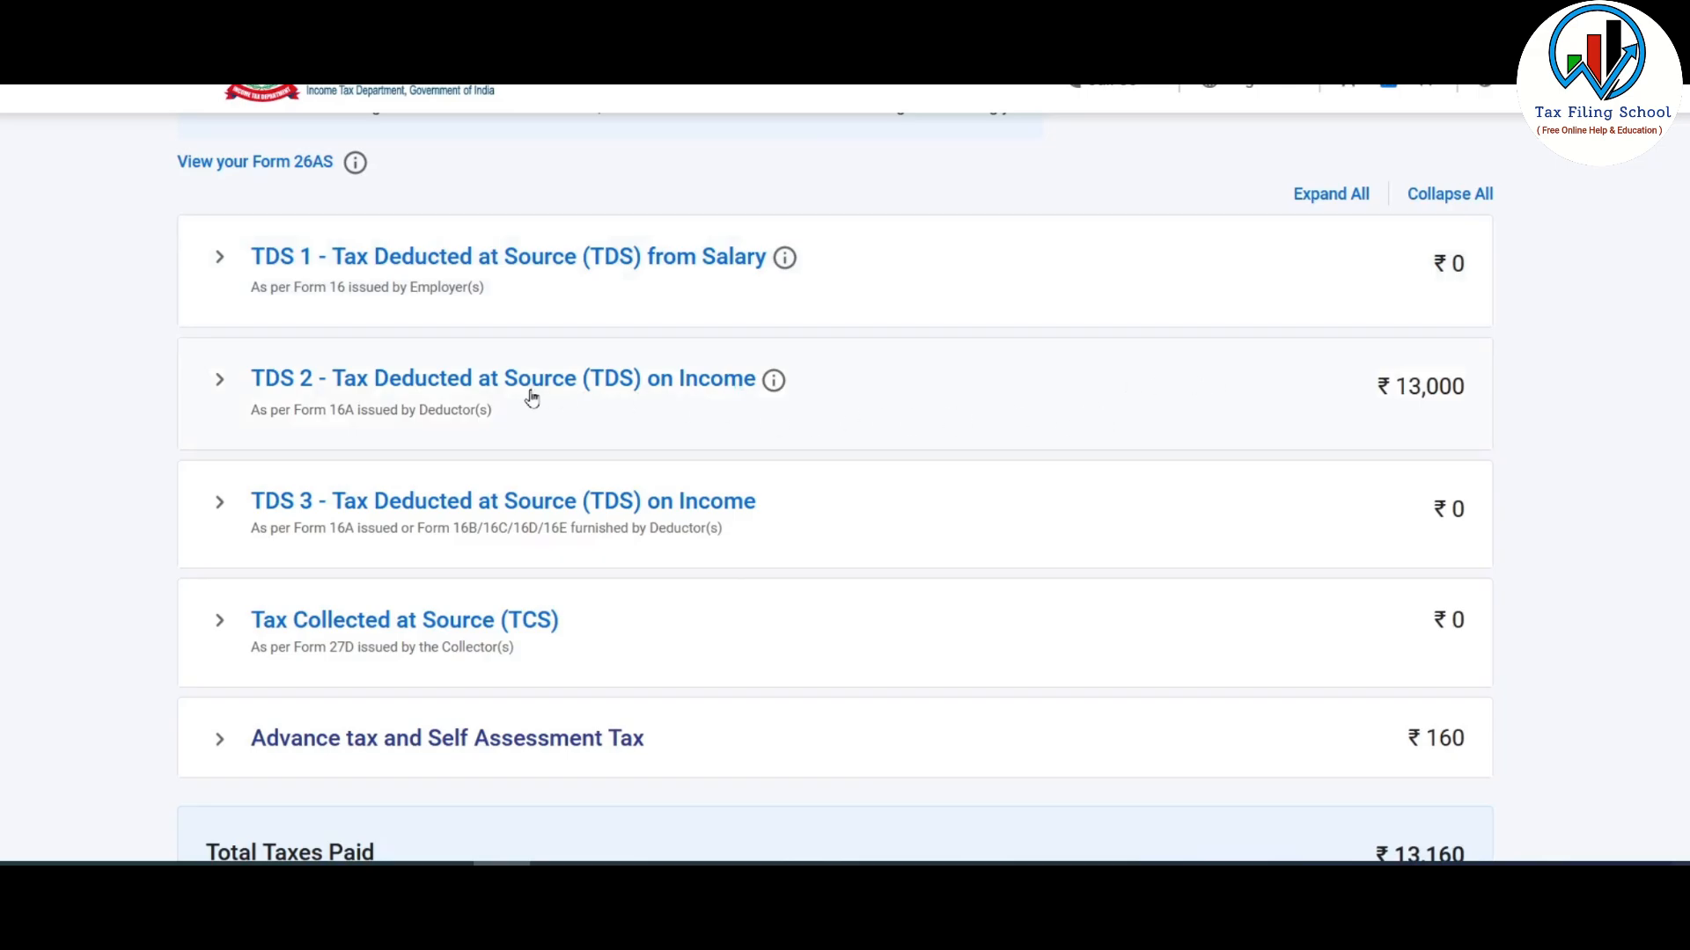
{"action": "left_click", "coordinate": [632, 387]}
{"action": "scroll", "coordinate": [718, 559], "scroll_direction": "down", "scroll_amount": 1}
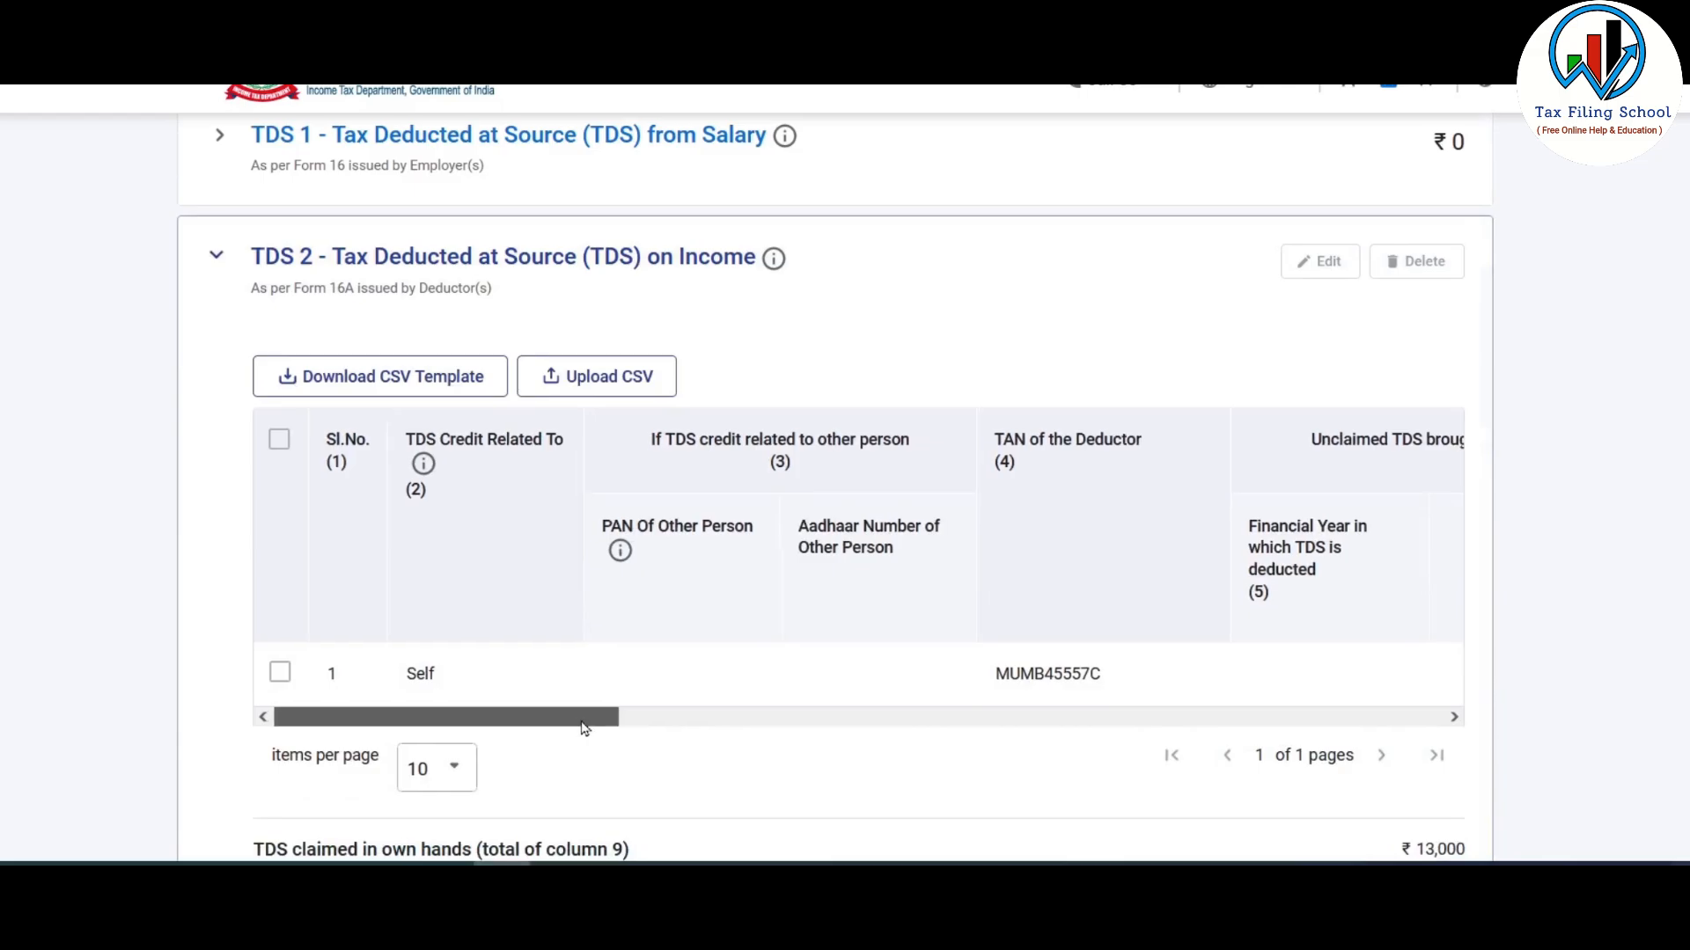
{"action": "left_click_drag", "start_coordinate": [582, 719], "coordinate": [1426, 723]}
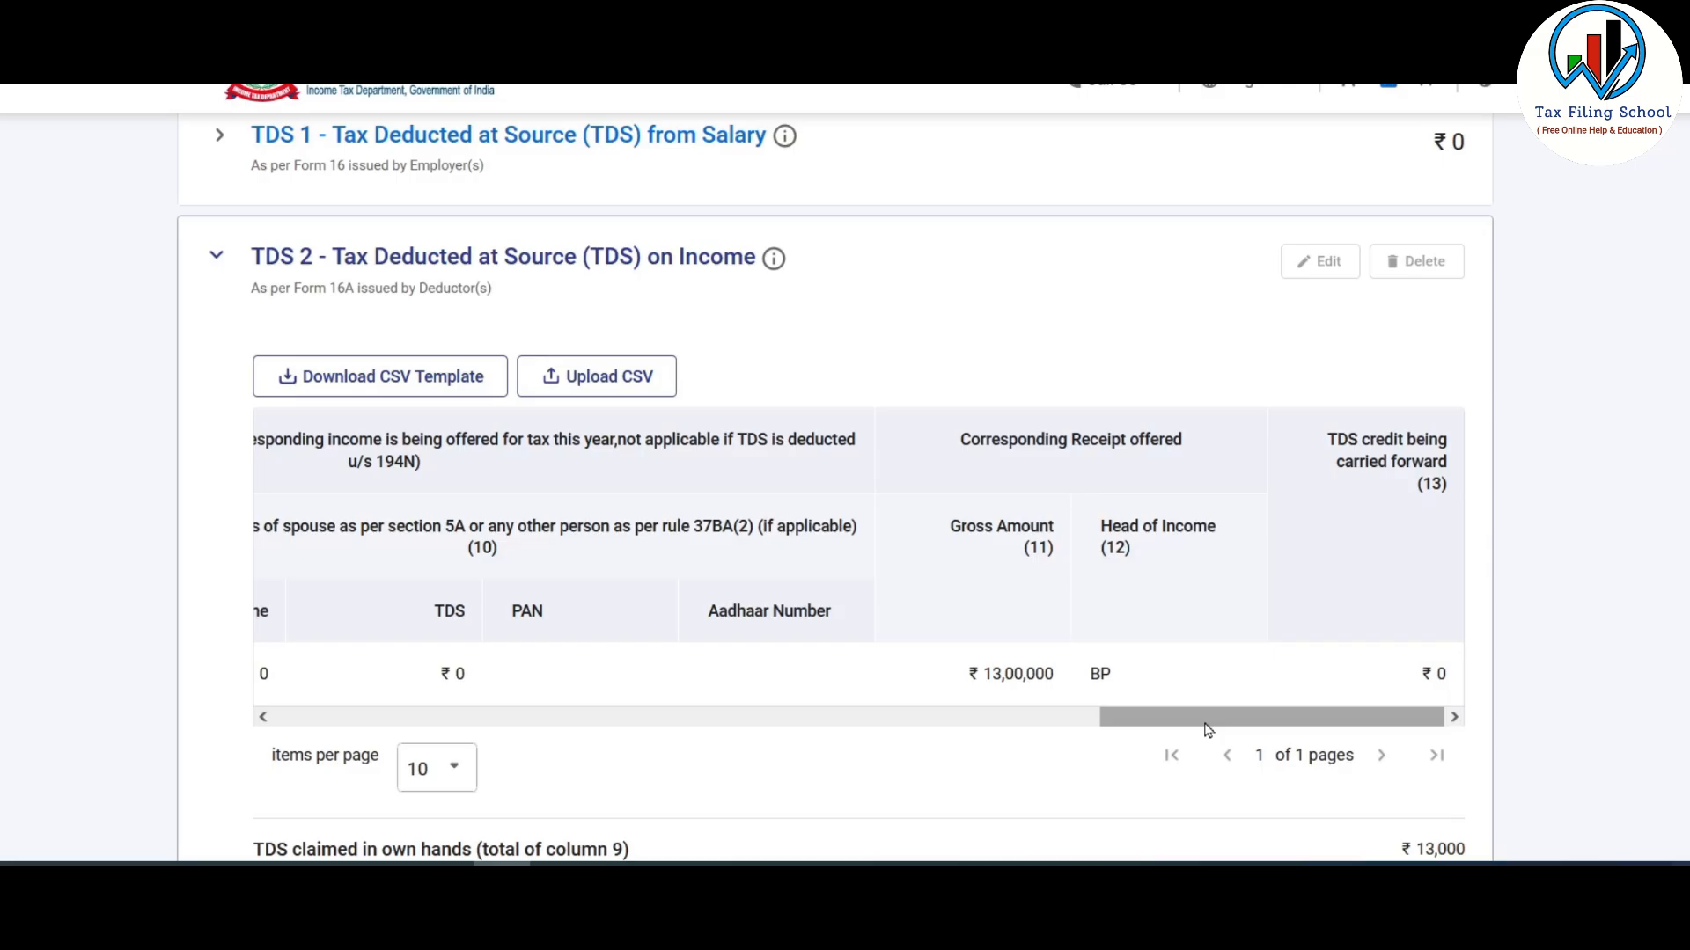
{"action": "left_click_drag", "start_coordinate": [1208, 730], "coordinate": [383, 729]}
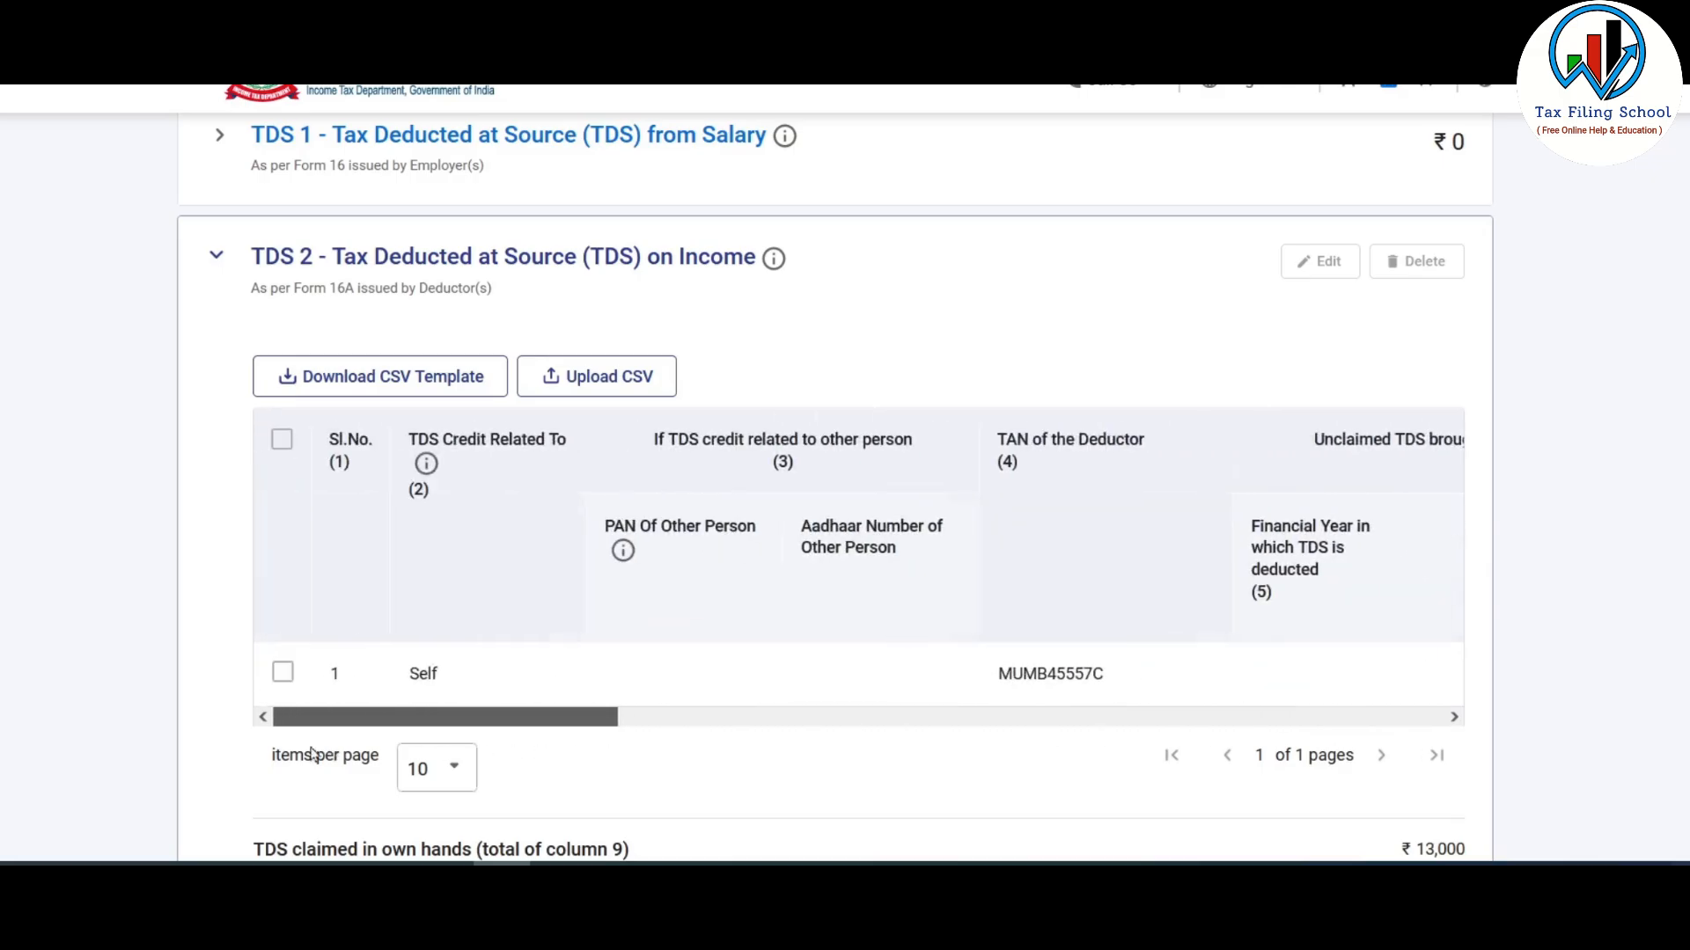
{"action": "left_click", "coordinate": [283, 674]}
{"action": "left_click", "coordinate": [283, 674]}
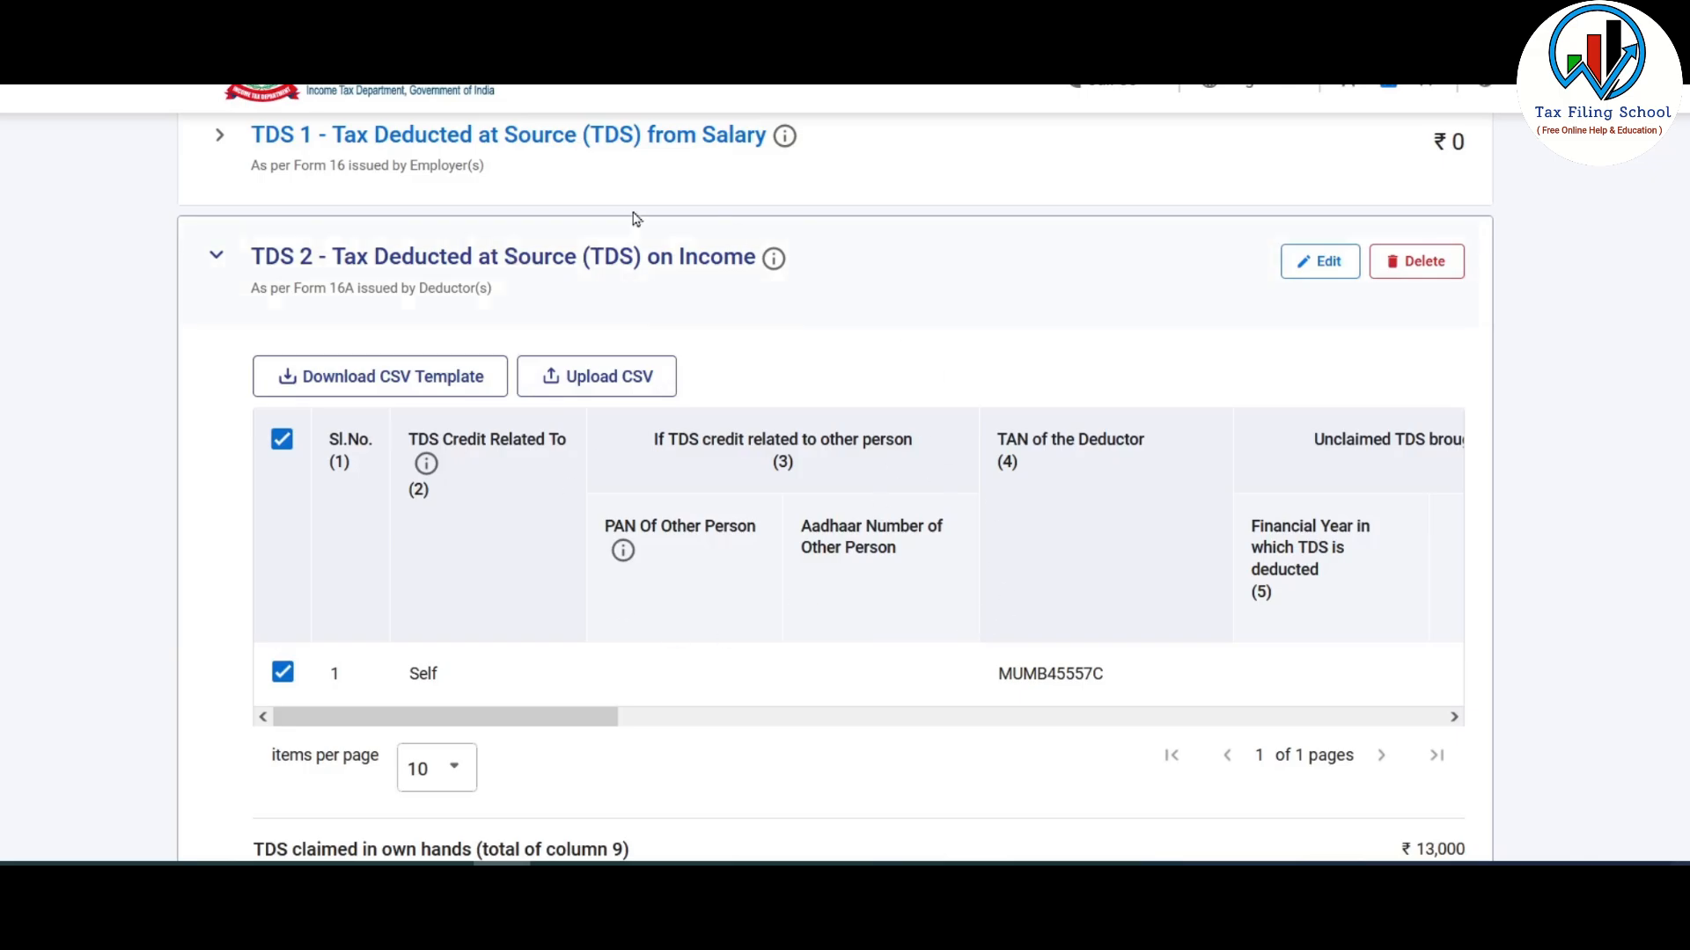
{"action": "left_click", "coordinate": [583, 264]}
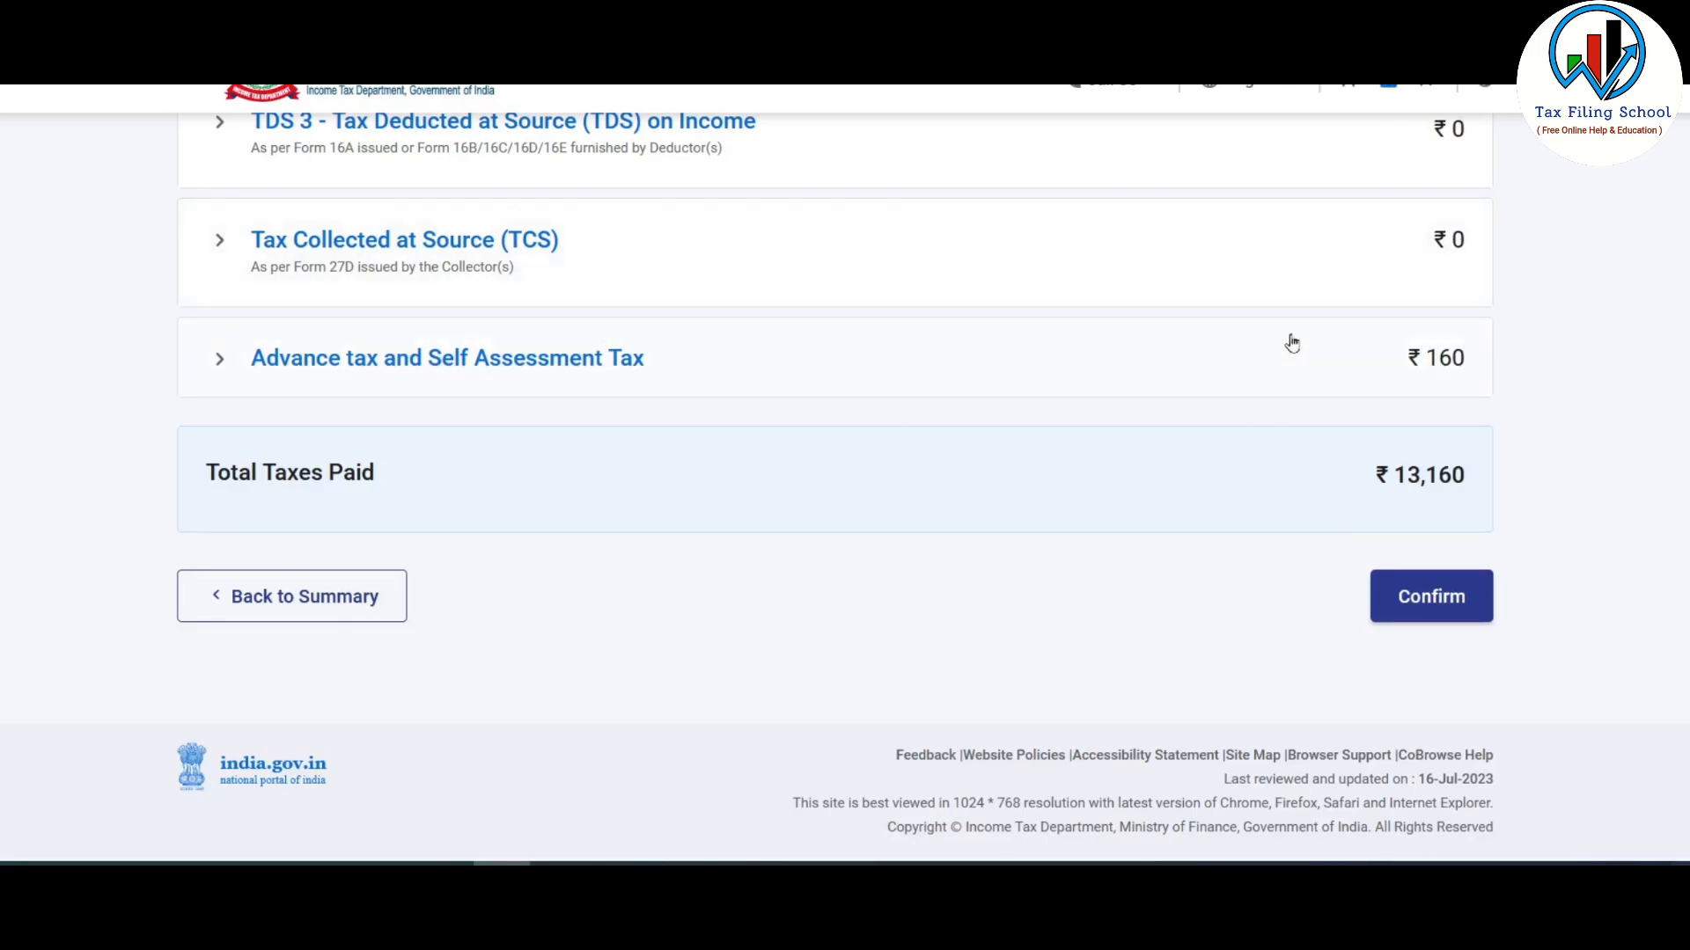
{"action": "left_click", "coordinate": [1415, 605]}
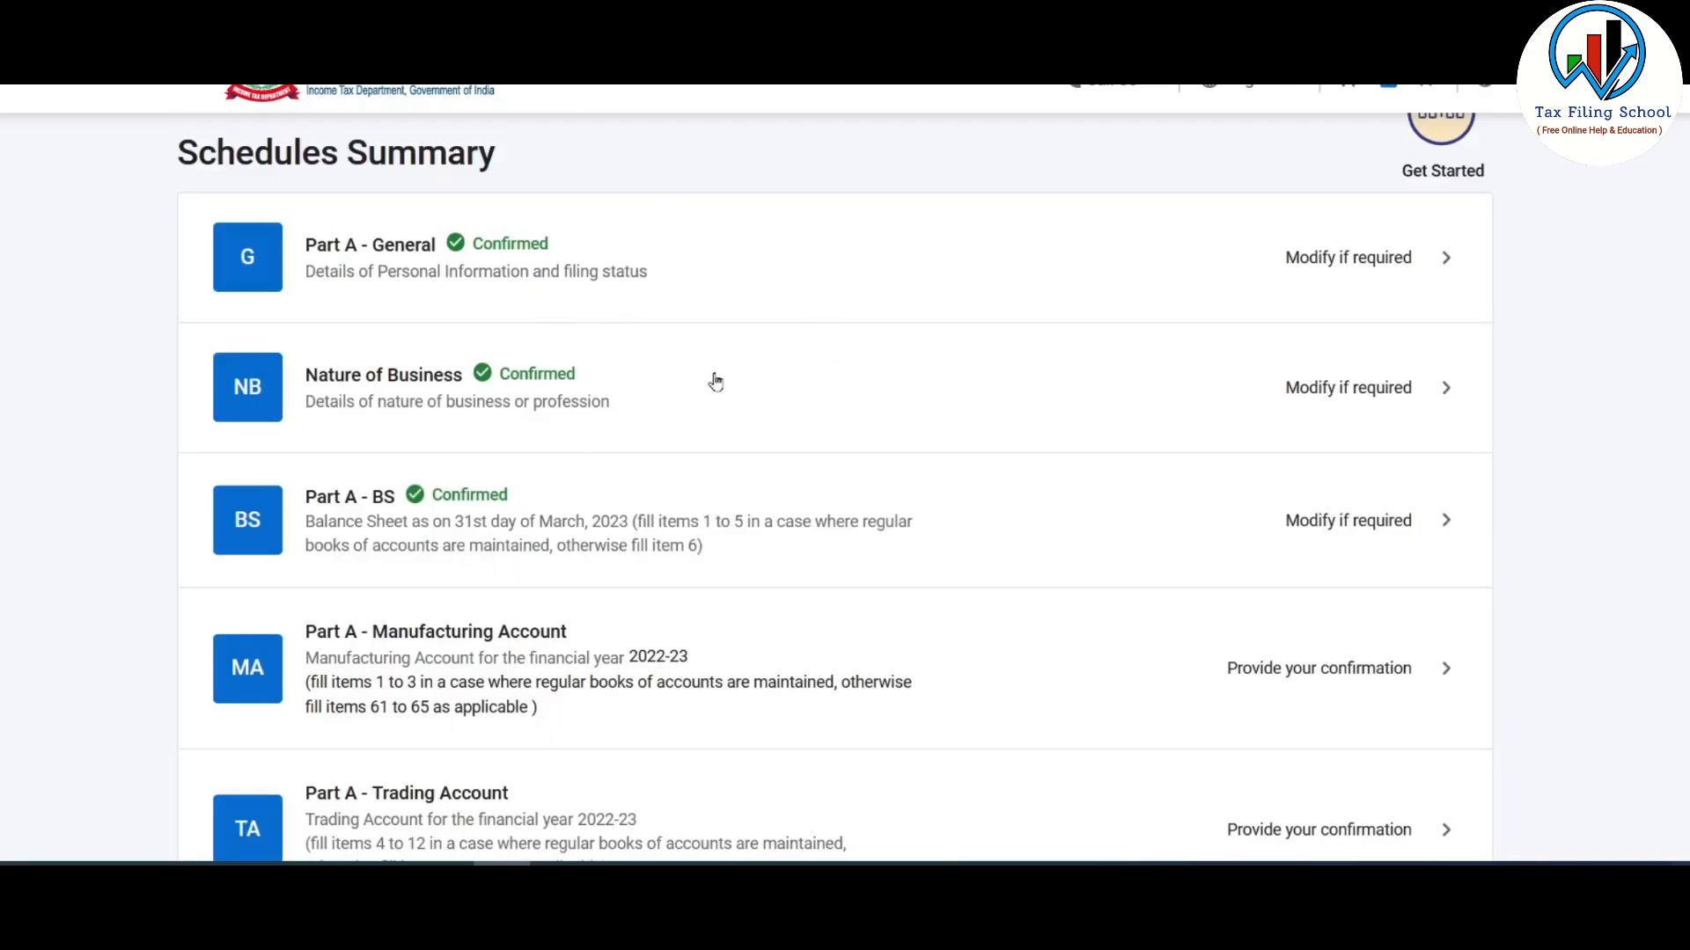
- Open the Part B - TI computation of total income from the Schedules Summary
{"action": "scroll", "coordinate": [716, 381], "scroll_direction": "down", "scroll_amount": 3}
{"action": "scroll", "coordinate": [718, 382], "scroll_direction": "down", "scroll_amount": 2}
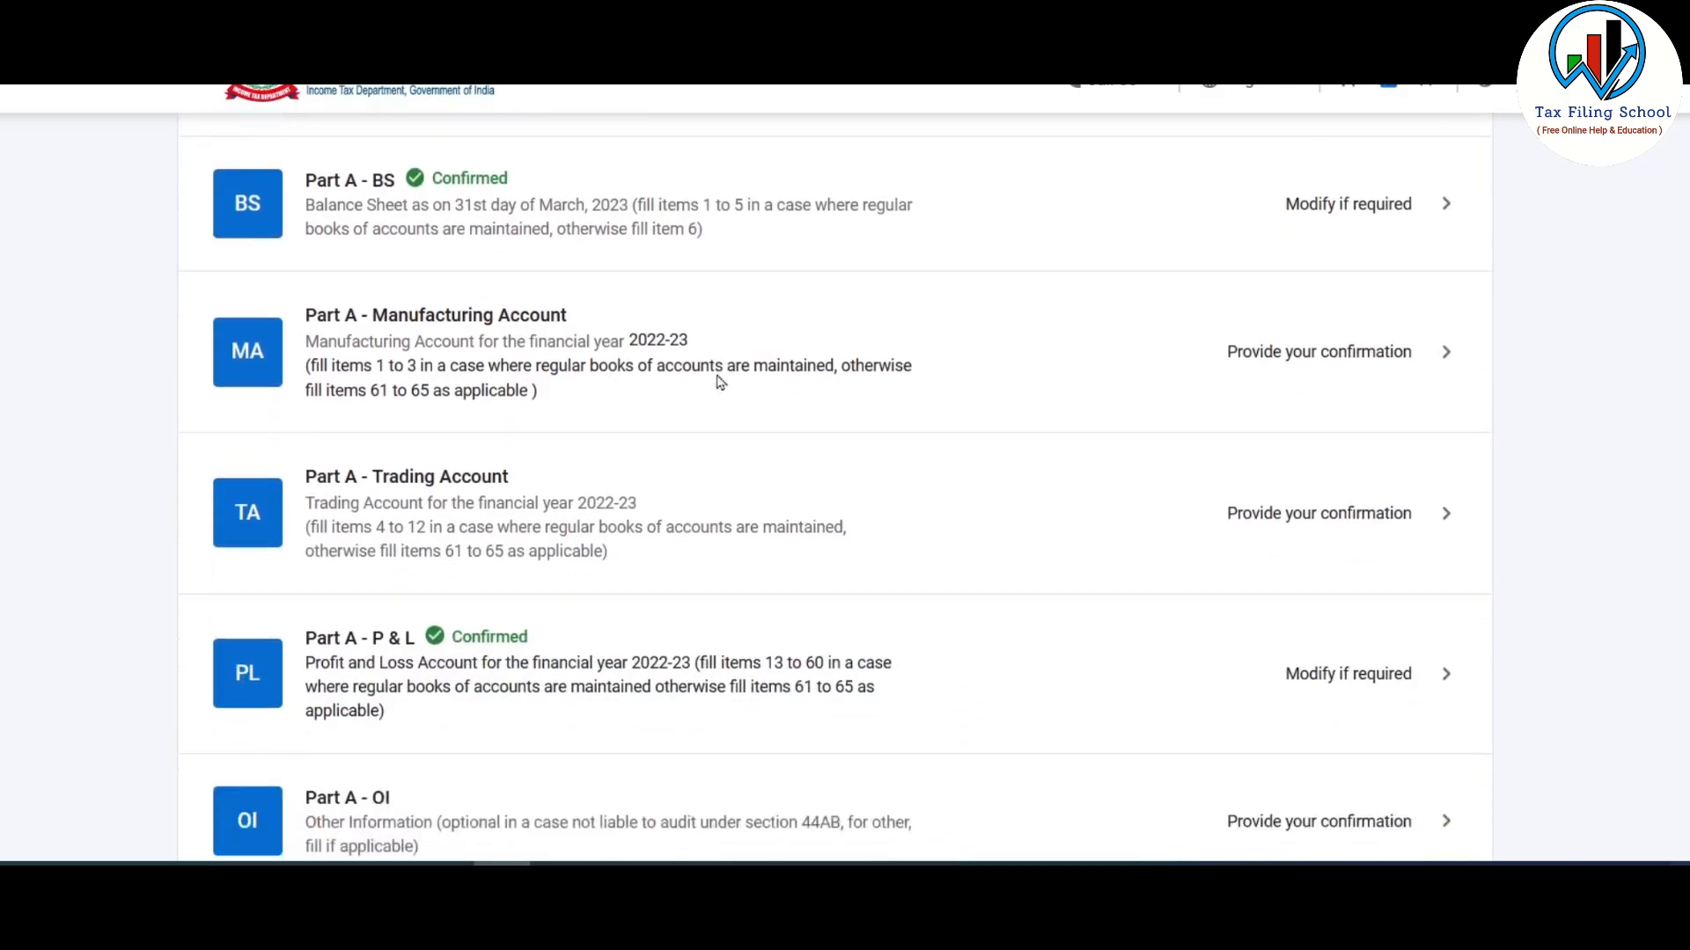
{"action": "scroll", "coordinate": [718, 381], "scroll_direction": "down", "scroll_amount": 12}
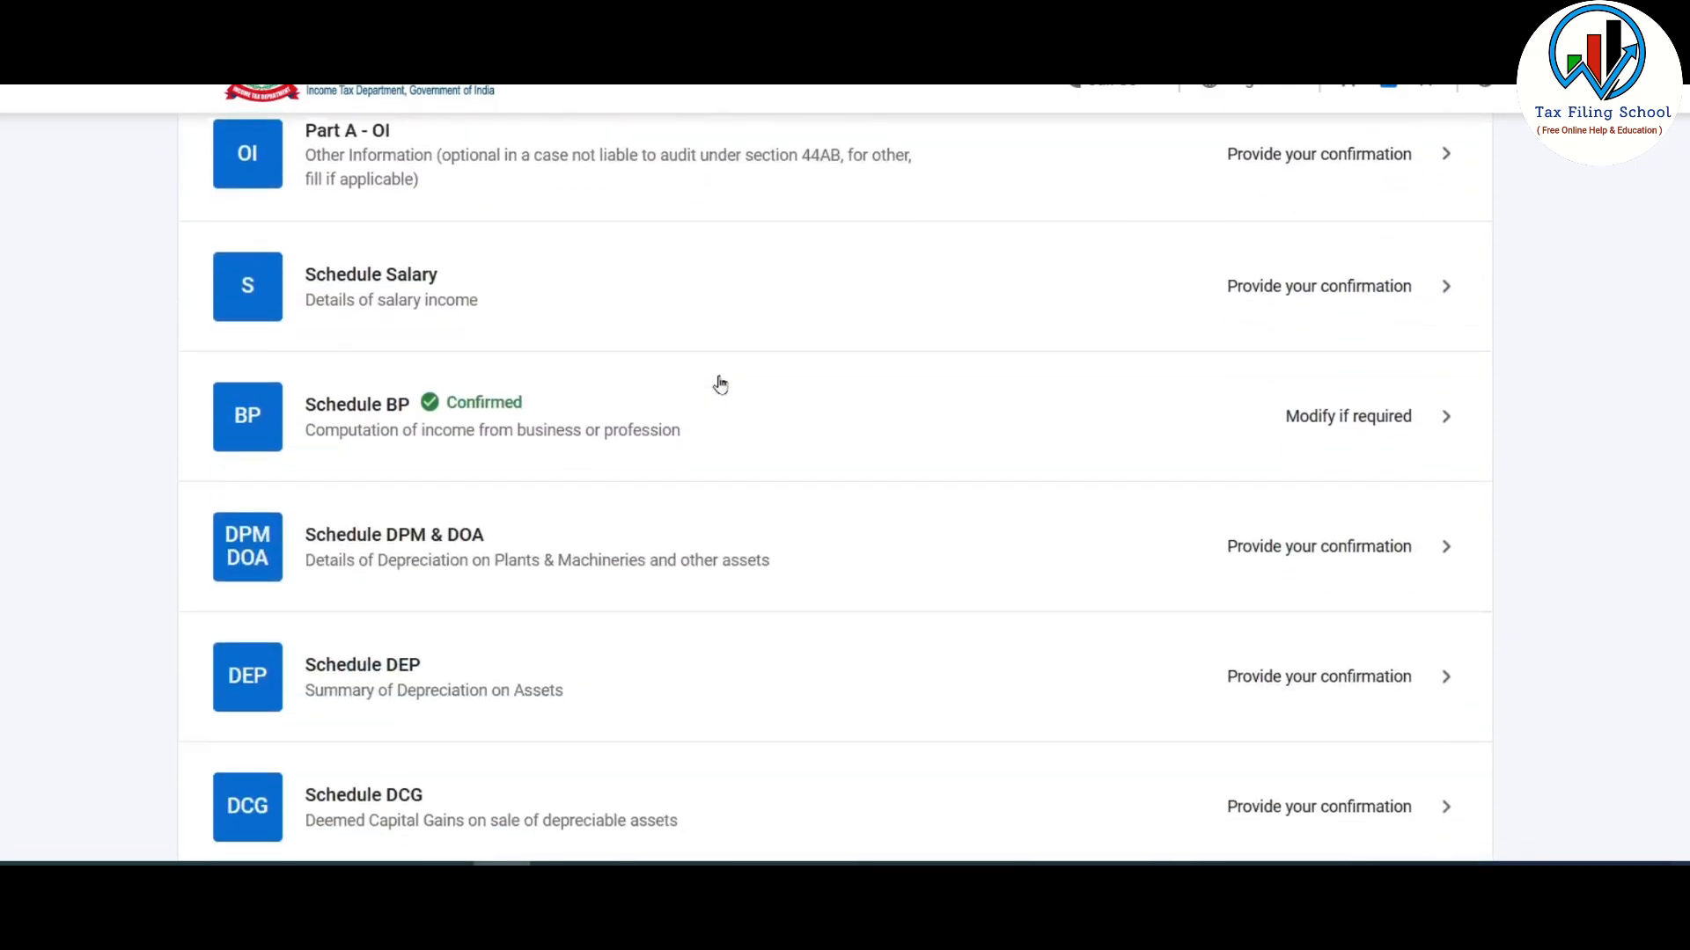
{"action": "scroll", "coordinate": [720, 384], "scroll_direction": "down", "scroll_amount": 18}
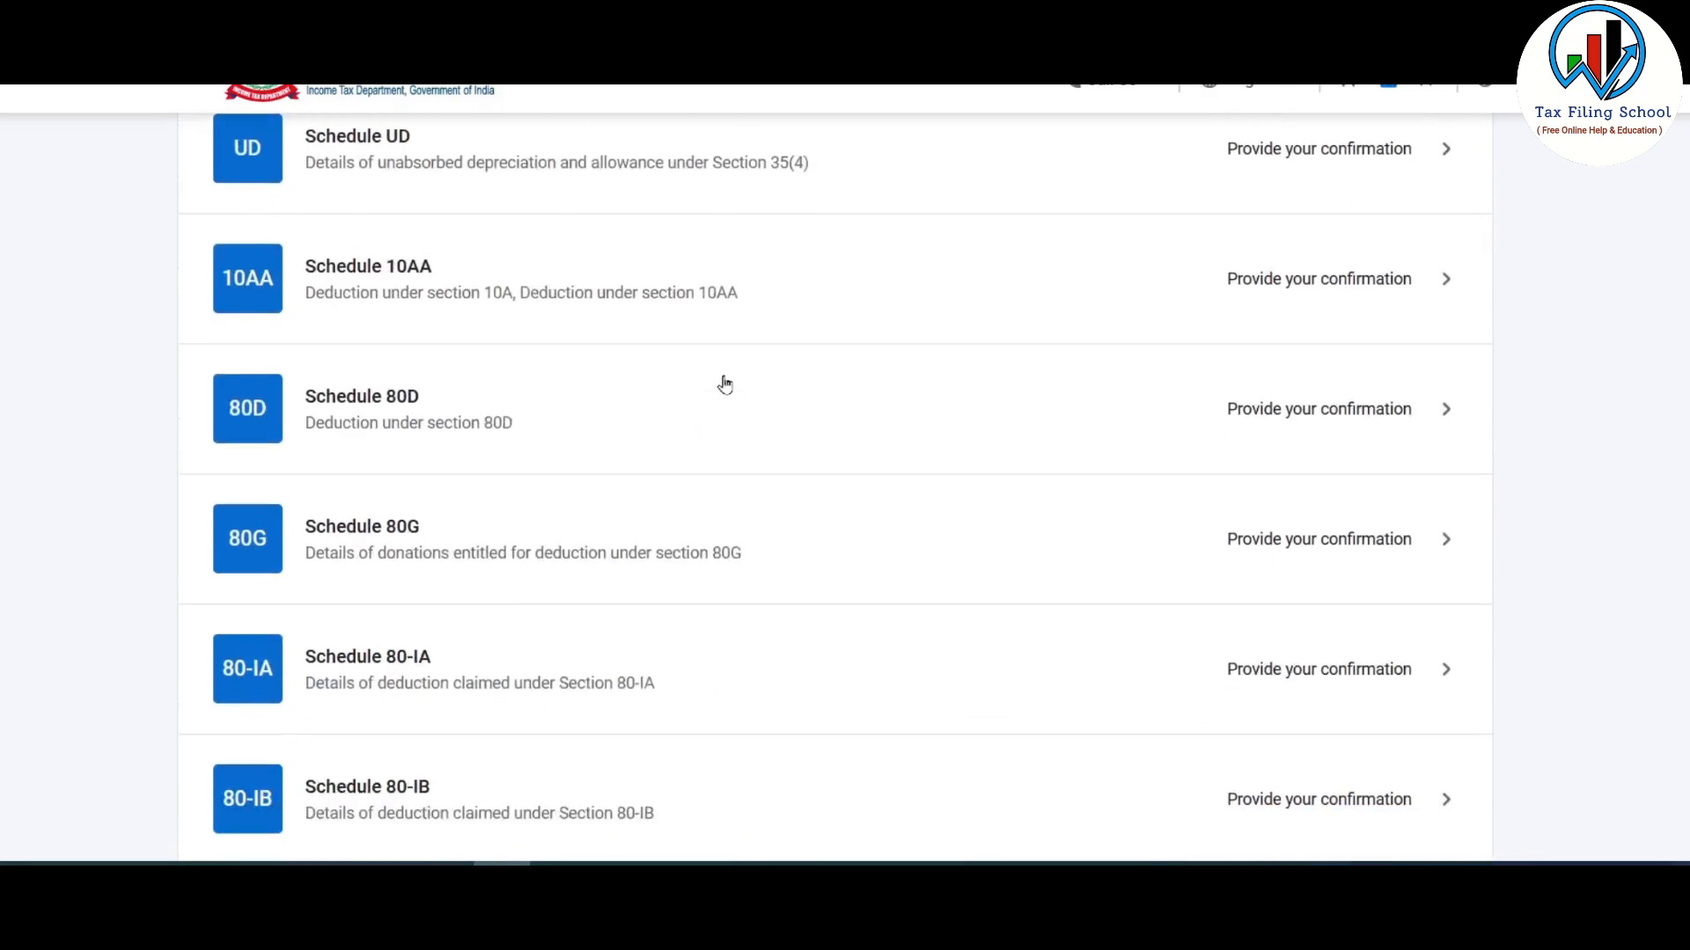
{"action": "scroll", "coordinate": [726, 381], "scroll_direction": "down", "scroll_amount": 8}
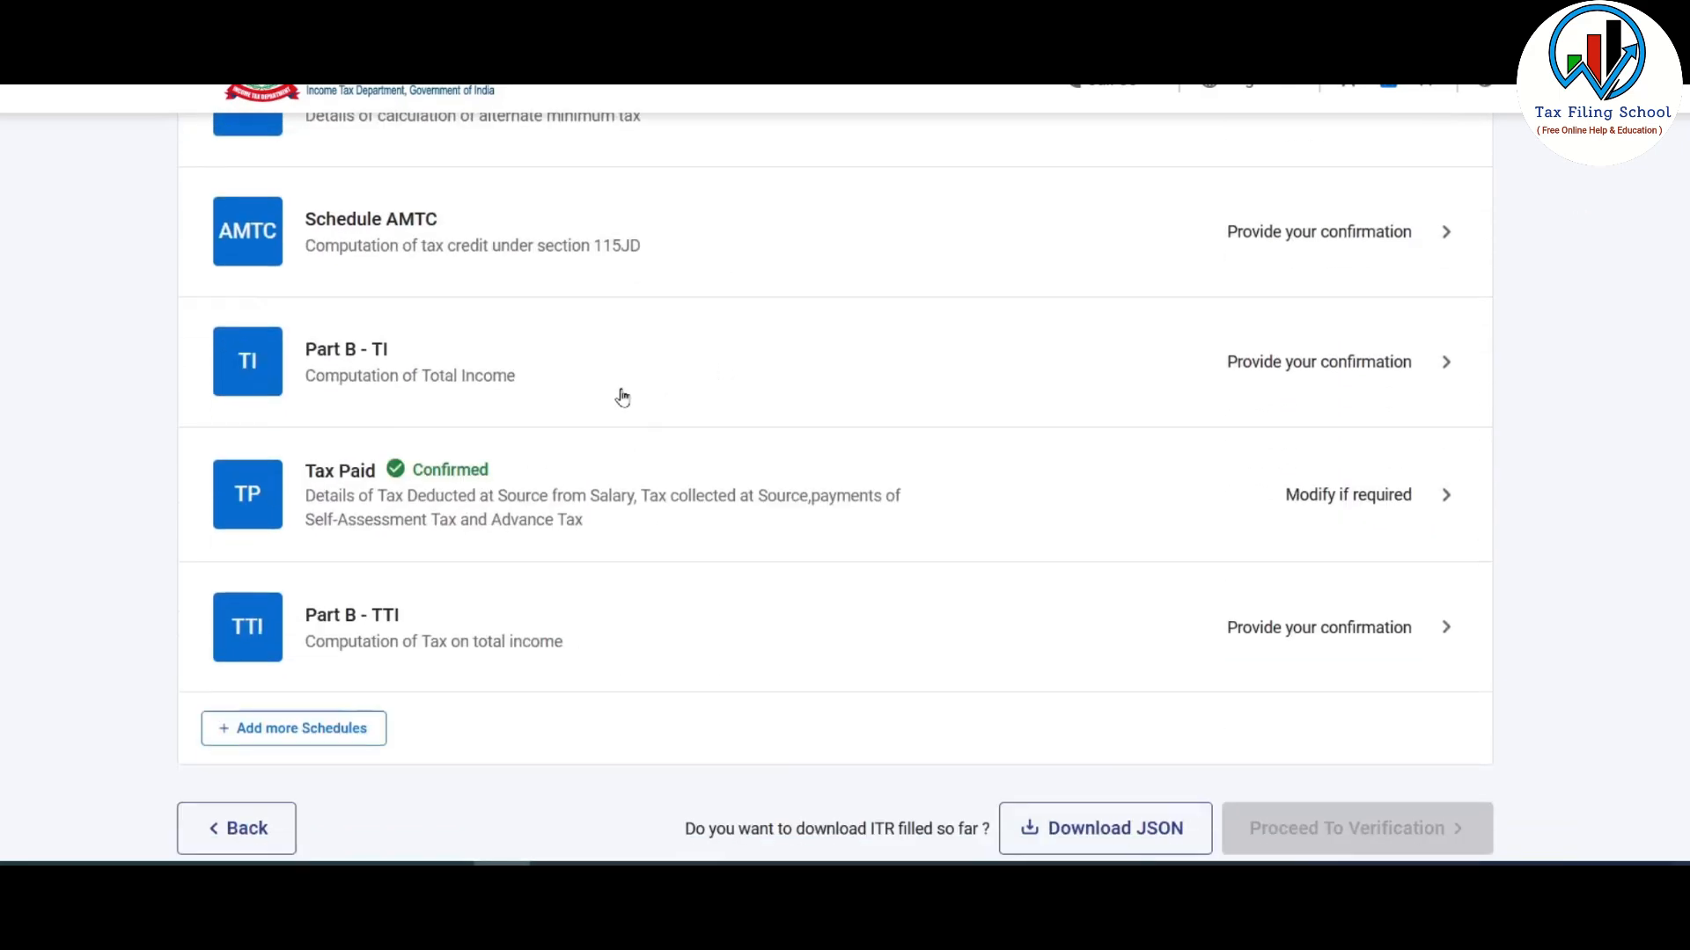
{"action": "left_click", "coordinate": [657, 378]}
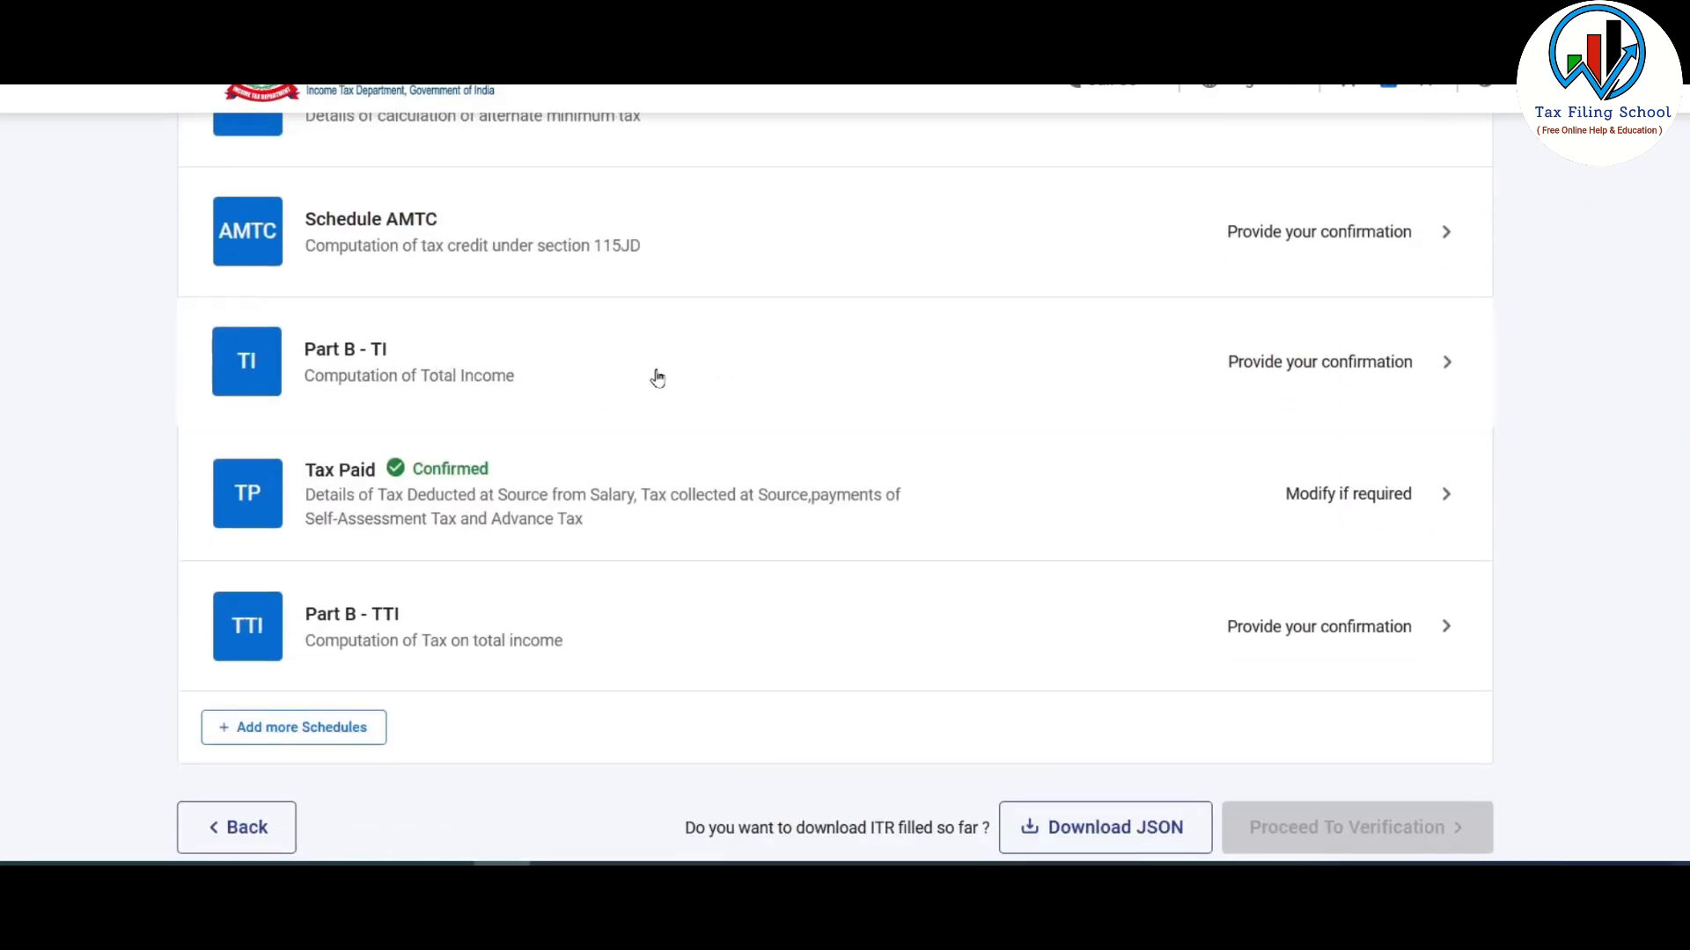
{"action": "scroll", "coordinate": [993, 421], "scroll_direction": "down", "scroll_amount": 3}
{"action": "scroll", "coordinate": [992, 421], "scroll_direction": "down", "scroll_amount": 2}
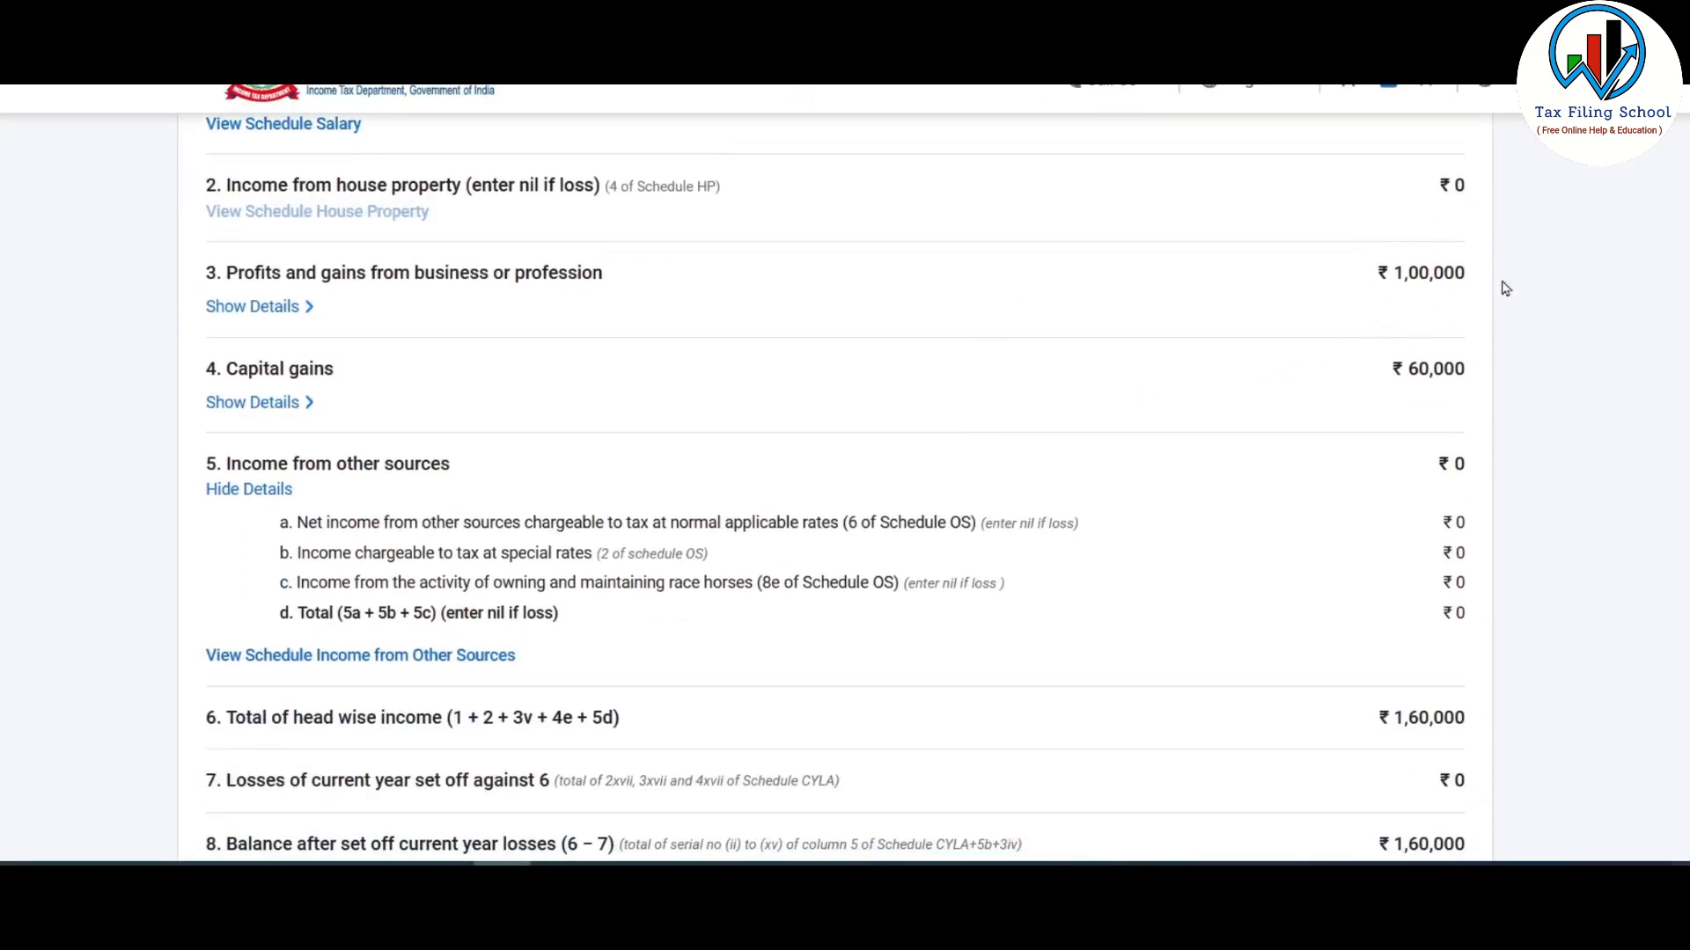
- Check the business income and capital gains breakdowns, then confirm total income of ₹1,60,000
{"action": "left_click", "coordinate": [256, 307]}
{"action": "scroll", "coordinate": [631, 321], "scroll_direction": "down", "scroll_amount": 1}
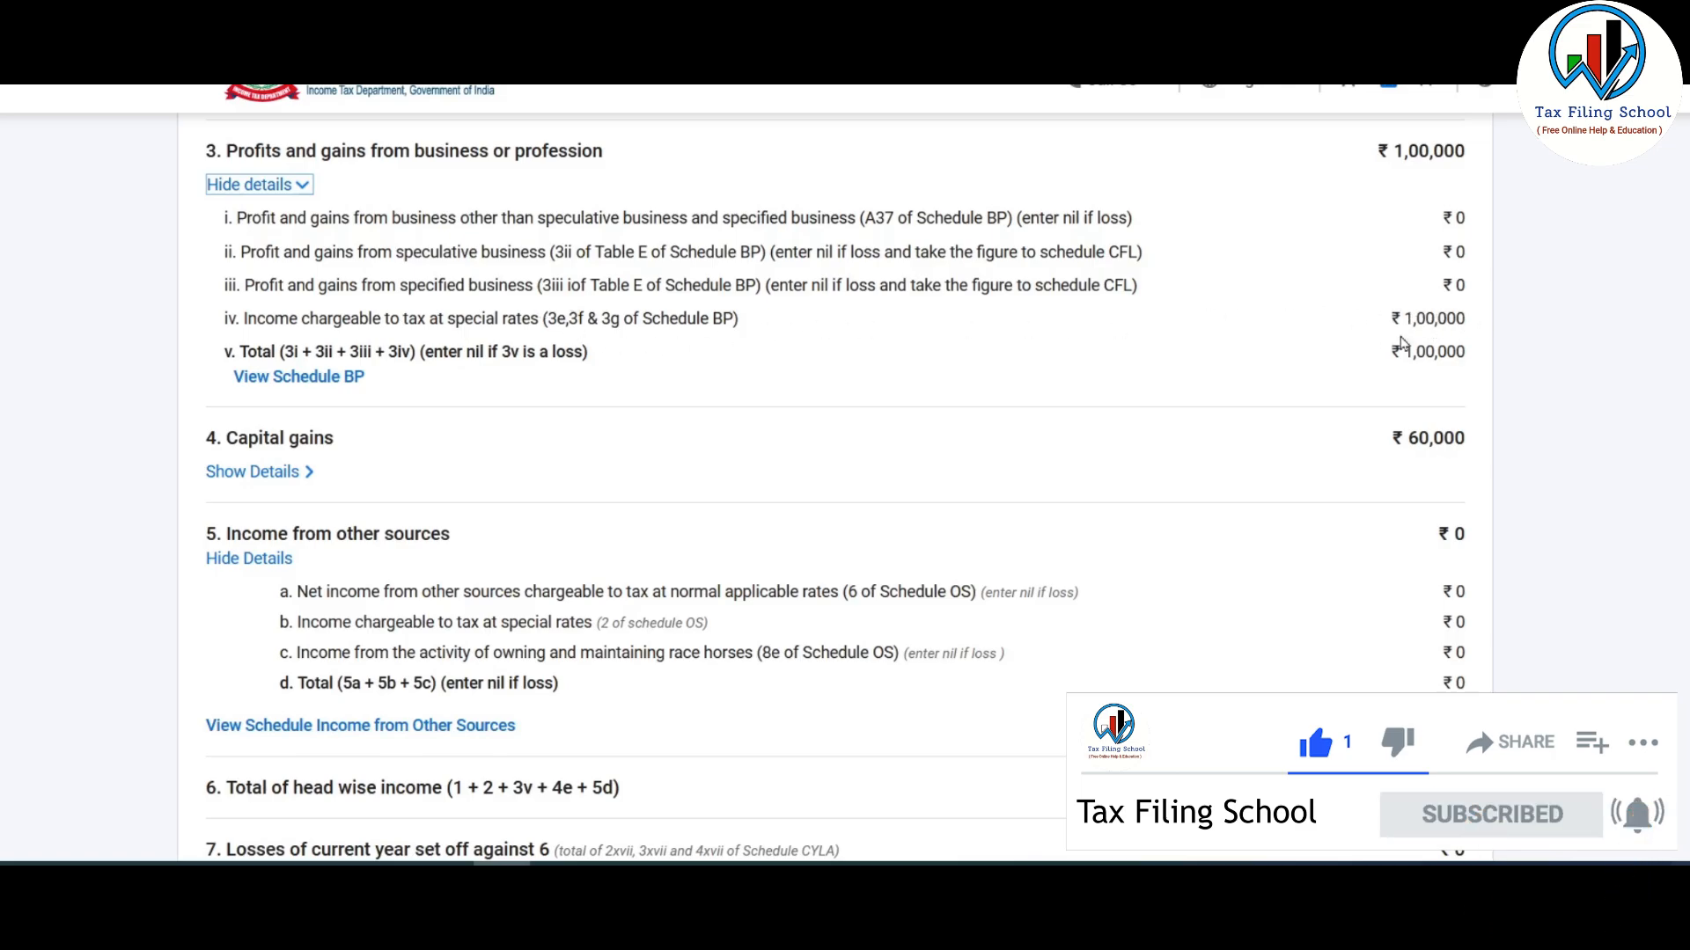
{"action": "scroll", "coordinate": [1364, 326], "scroll_direction": "down", "scroll_amount": 2}
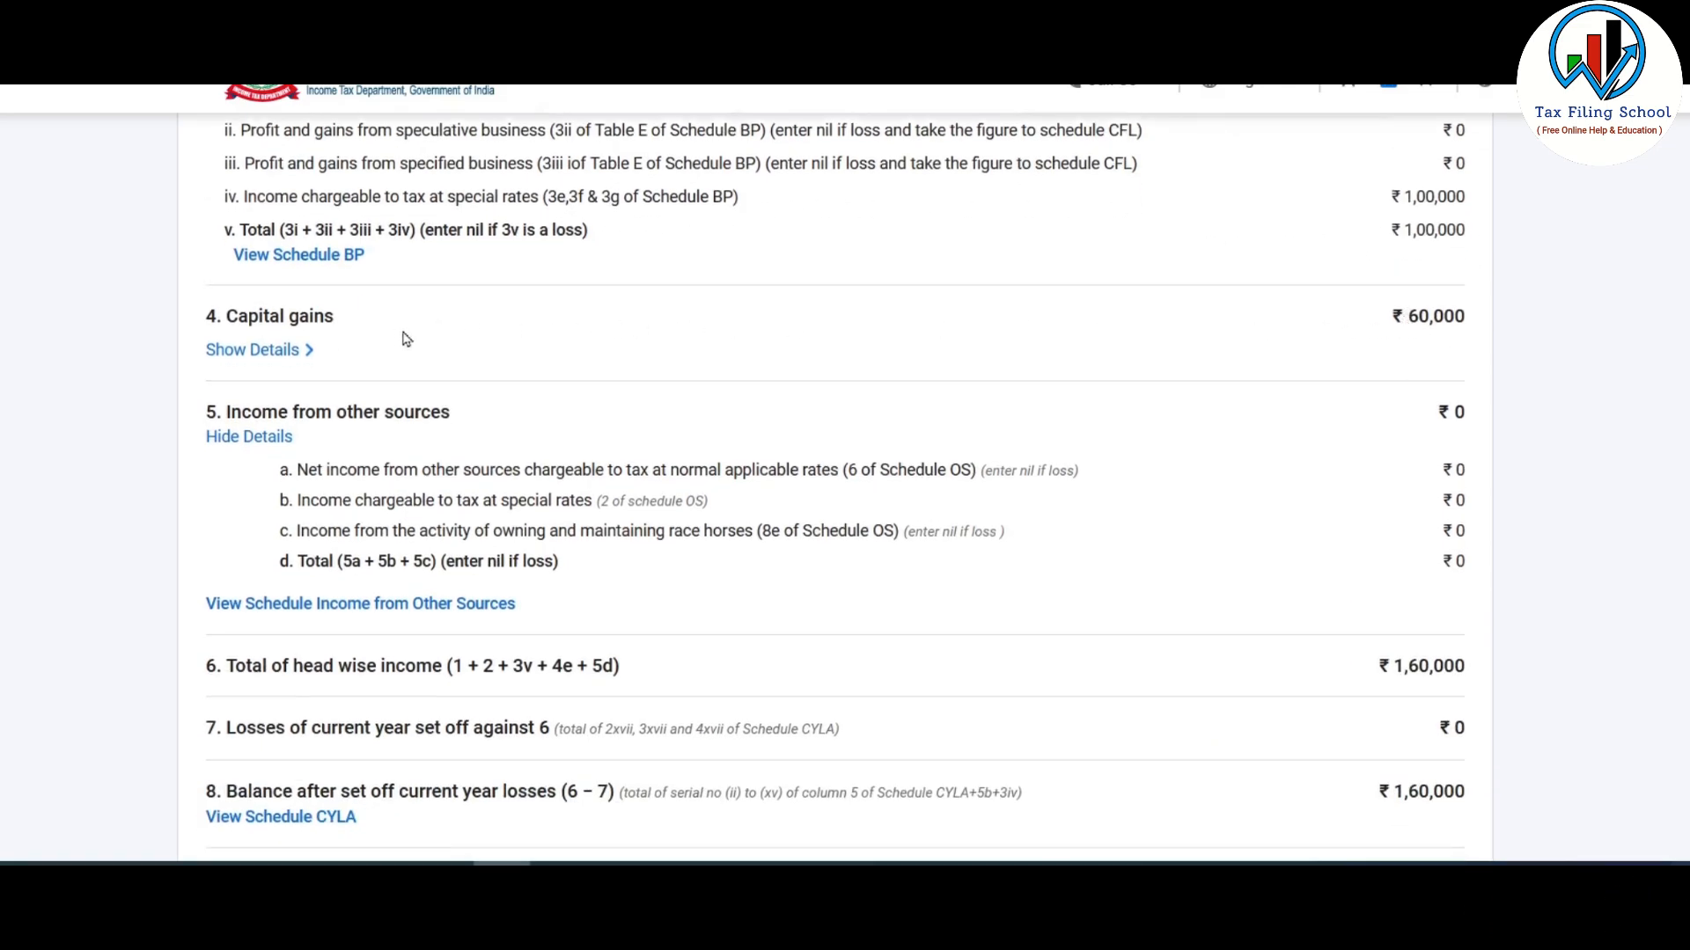
{"action": "left_click", "coordinate": [292, 352]}
{"action": "scroll", "coordinate": [590, 365], "scroll_direction": "down", "scroll_amount": 3}
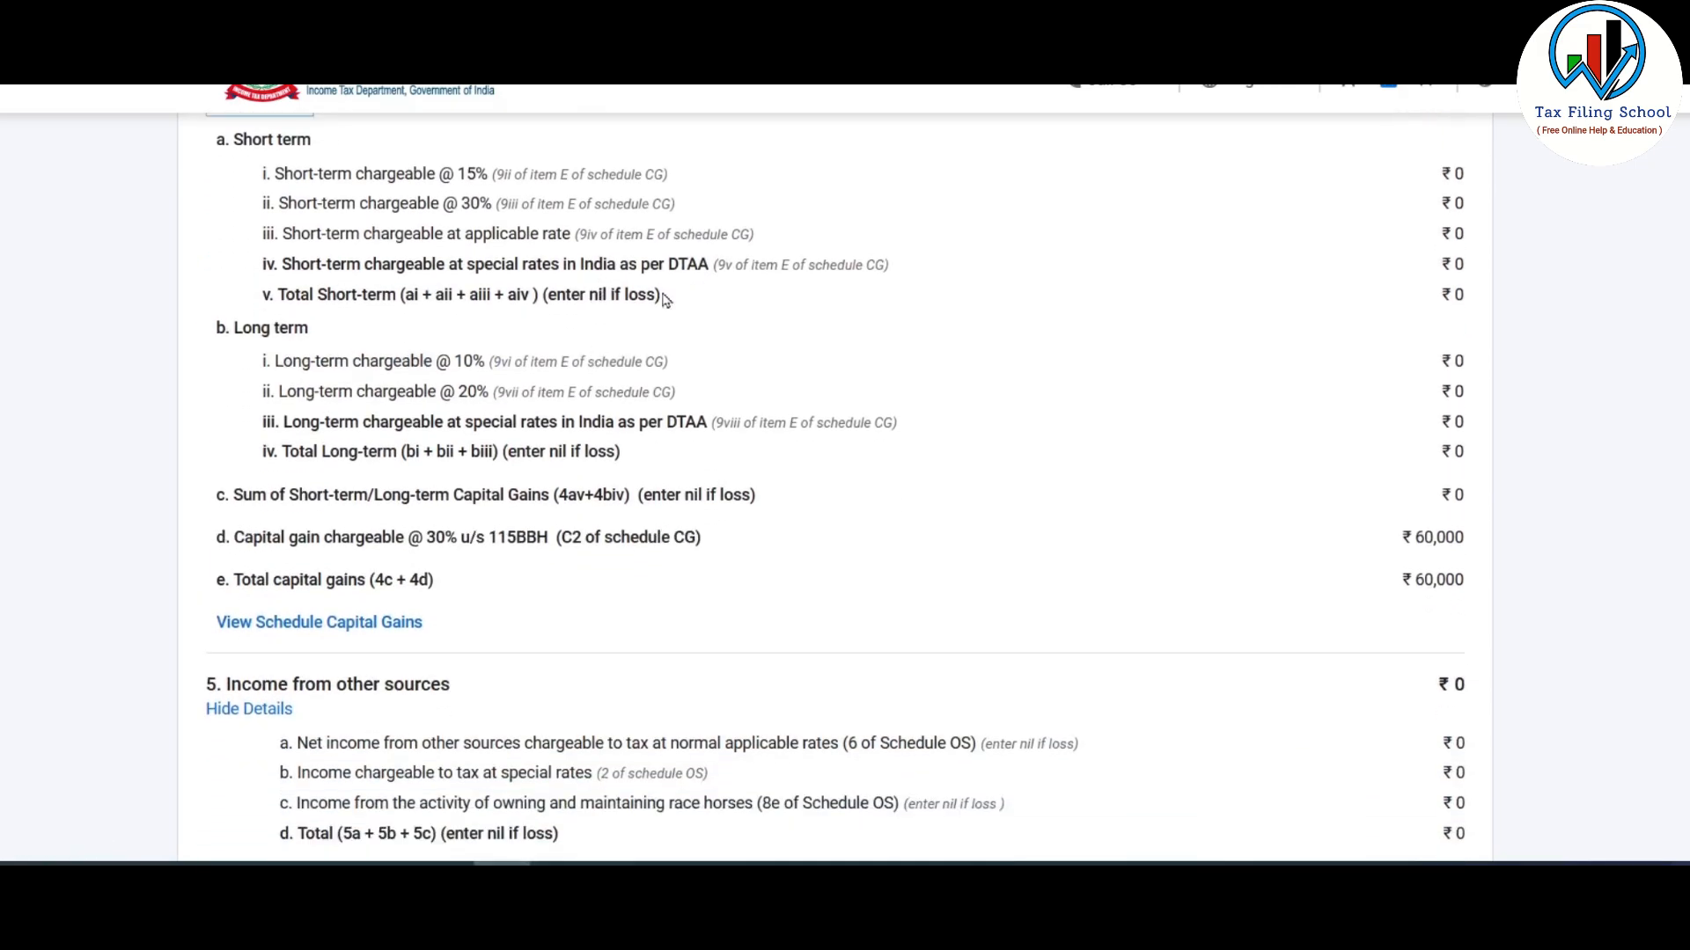
{"action": "scroll", "coordinate": [1020, 409], "scroll_direction": "up", "scroll_amount": 1}
{"action": "scroll", "coordinate": [1024, 410], "scroll_direction": "down", "scroll_amount": 3}
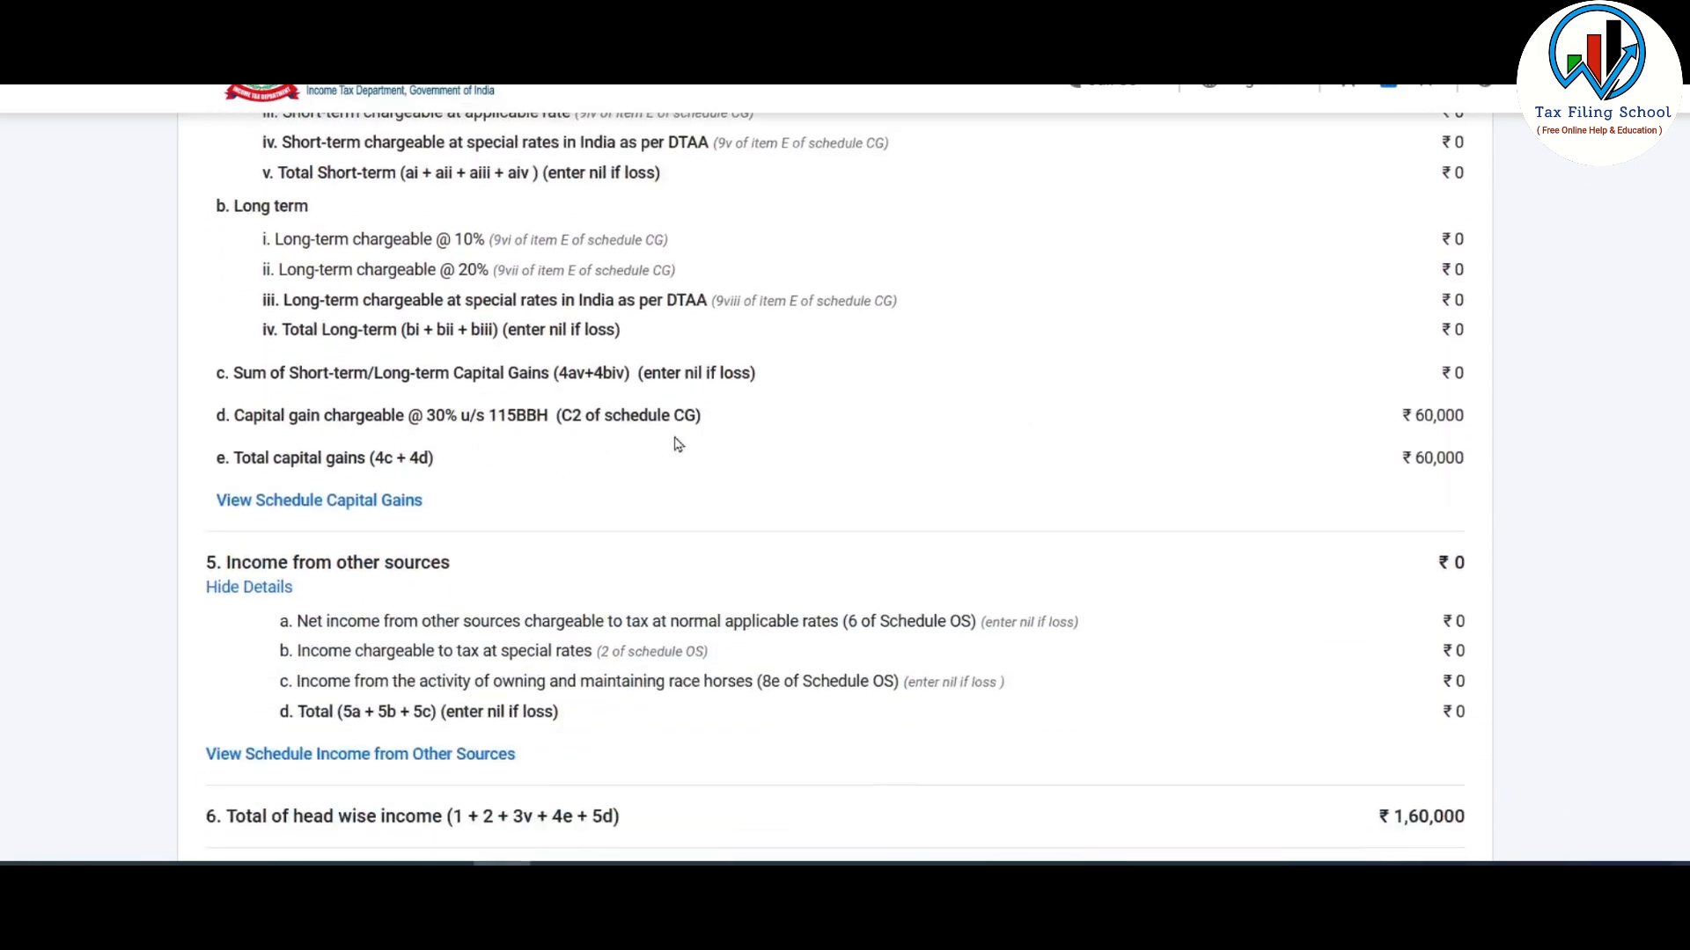
{"action": "scroll", "coordinate": [1411, 426], "scroll_direction": "down", "scroll_amount": 10}
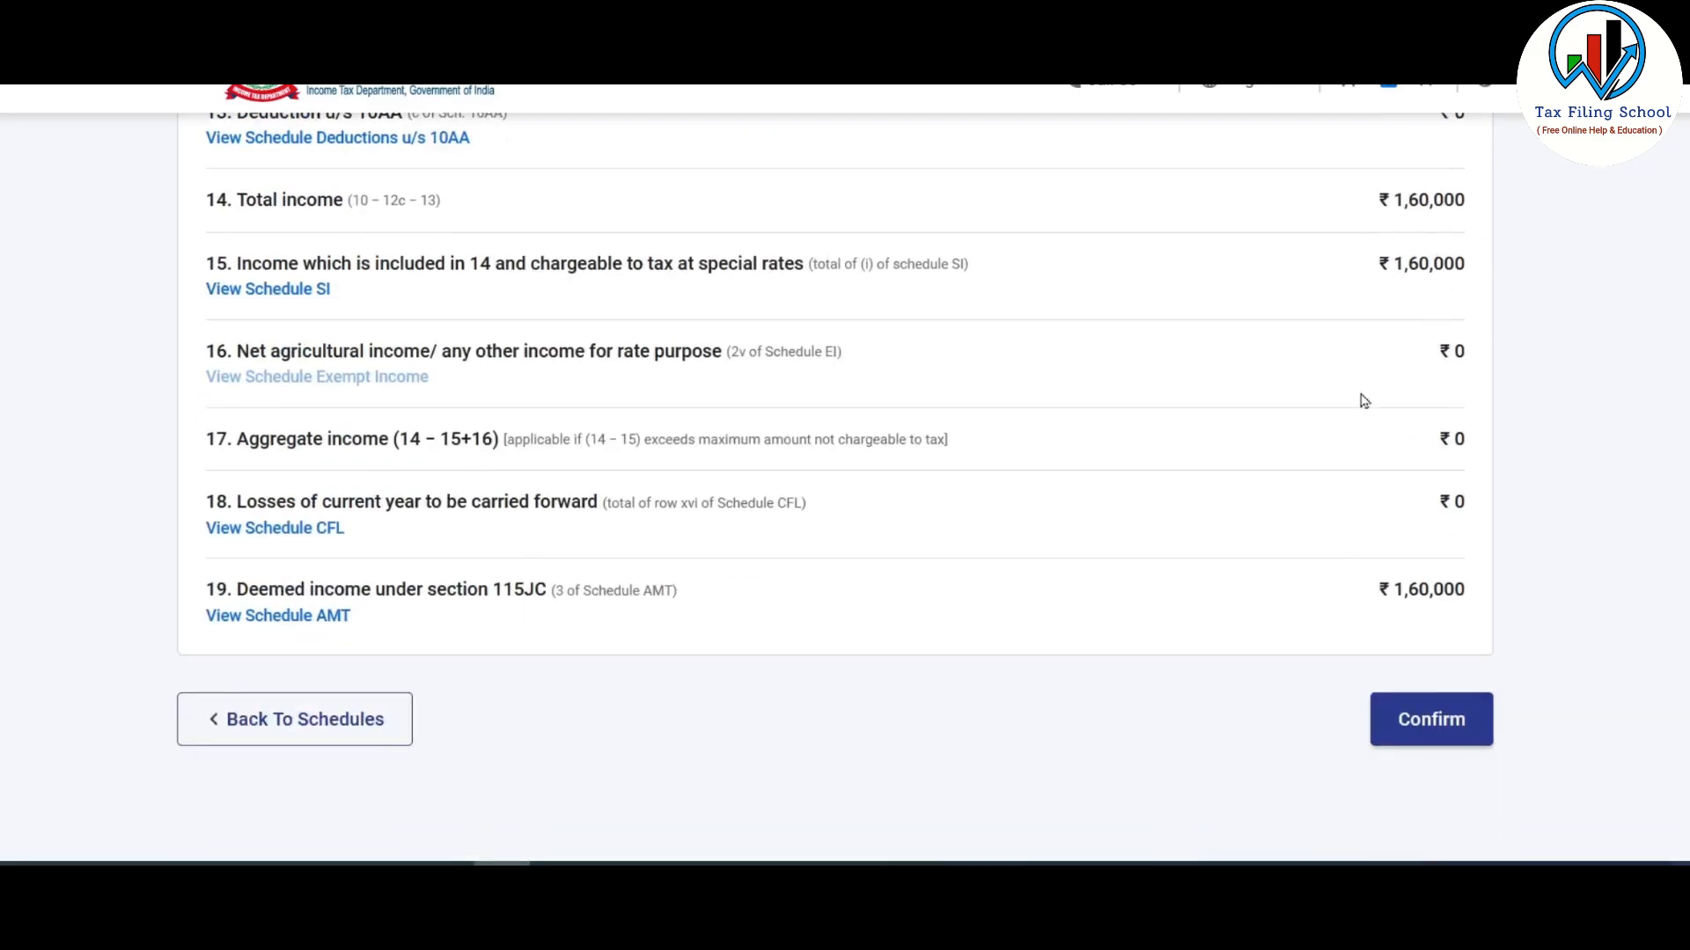
{"action": "left_click", "coordinate": [1440, 724]}
{"action": "scroll", "coordinate": [1150, 366], "scroll_direction": "down", "scroll_amount": 20}
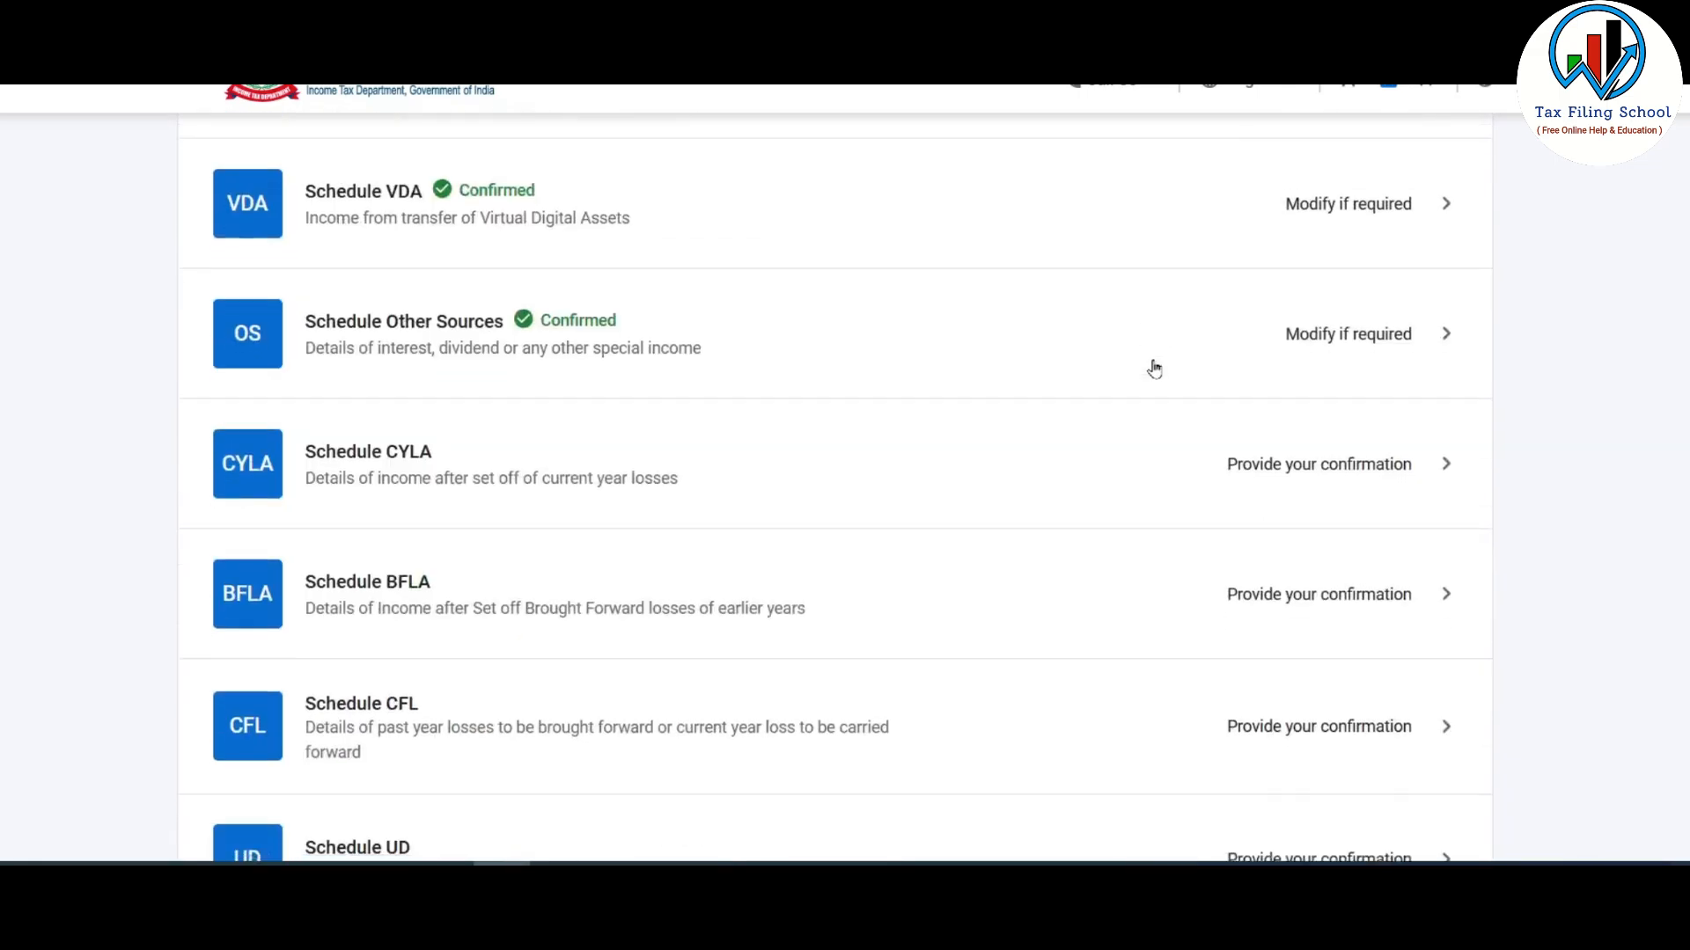
{"action": "scroll", "coordinate": [1153, 367], "scroll_direction": "down", "scroll_amount": 20}
{"action": "scroll", "coordinate": [1157, 366], "scroll_direction": "down", "scroll_amount": 3}
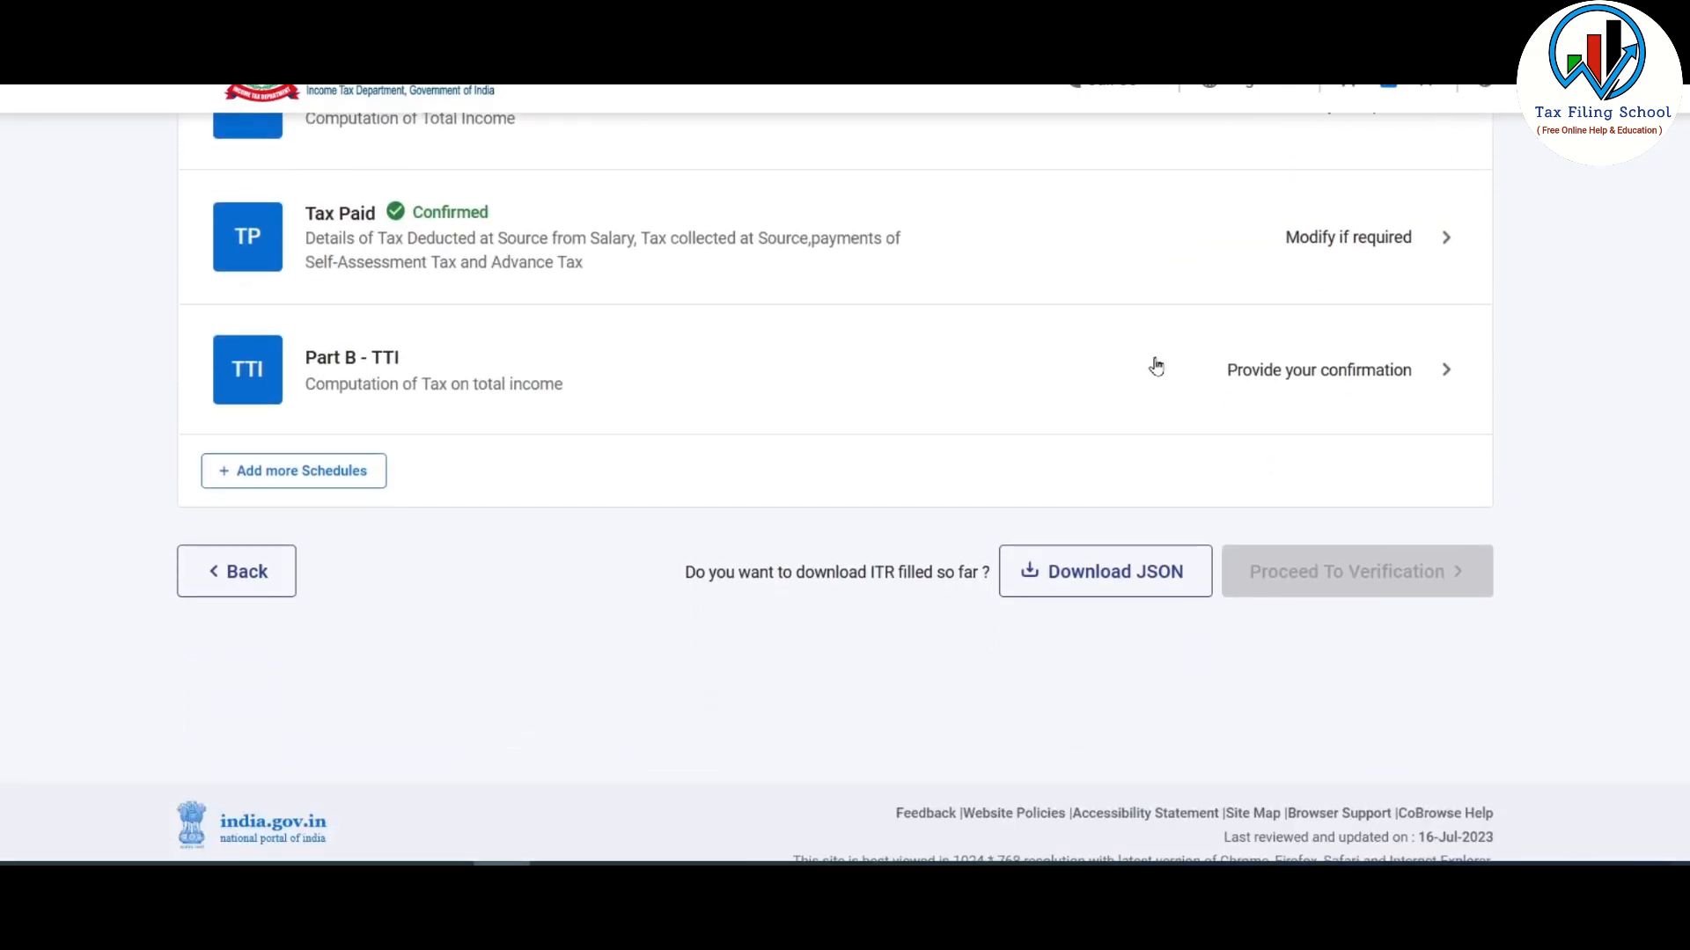
{"action": "left_click", "coordinate": [1108, 381]}
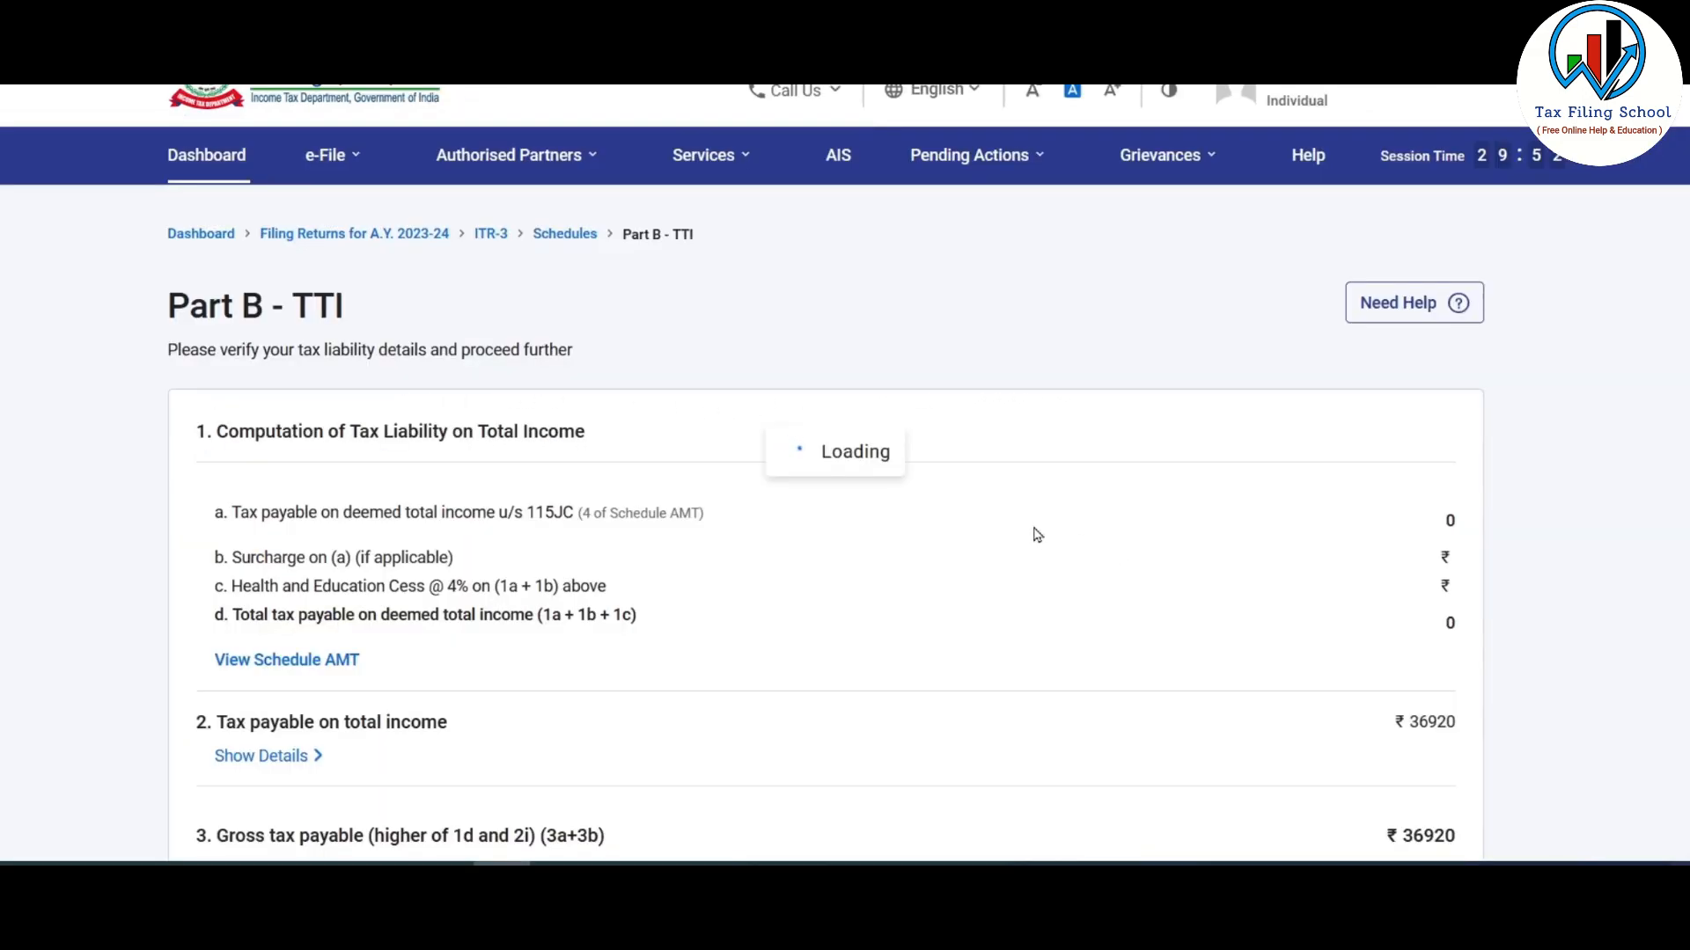
{"action": "scroll", "coordinate": [1037, 534], "scroll_direction": "down", "scroll_amount": 3}
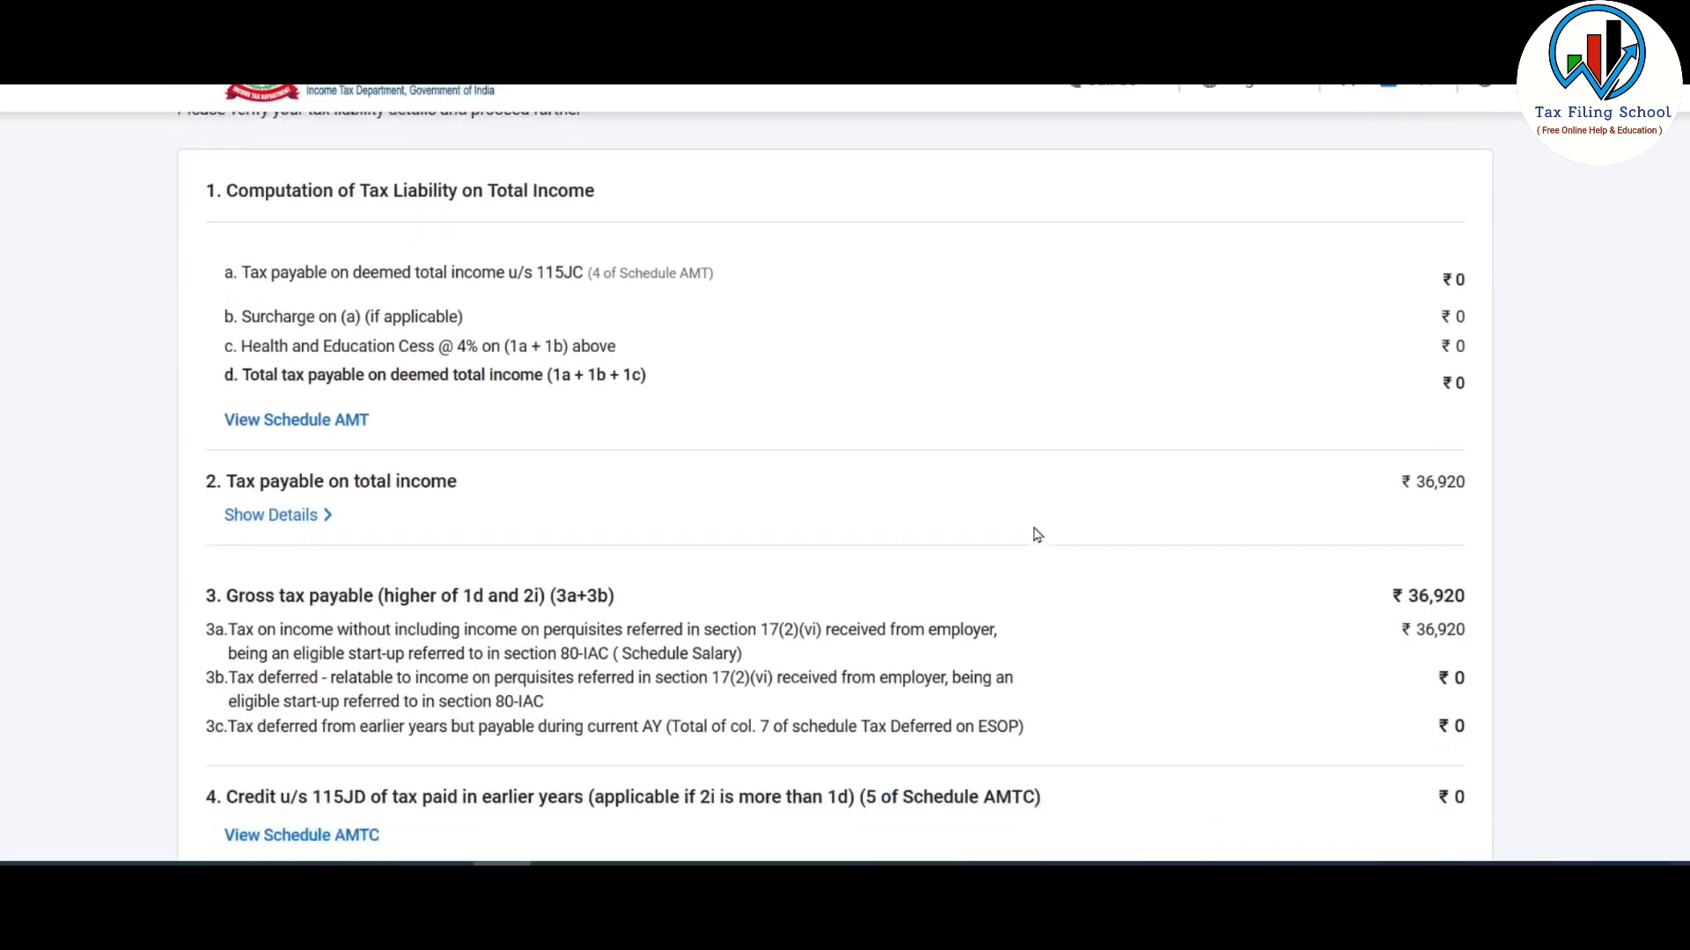
{"action": "scroll", "coordinate": [1035, 534], "scroll_direction": "down", "scroll_amount": 1}
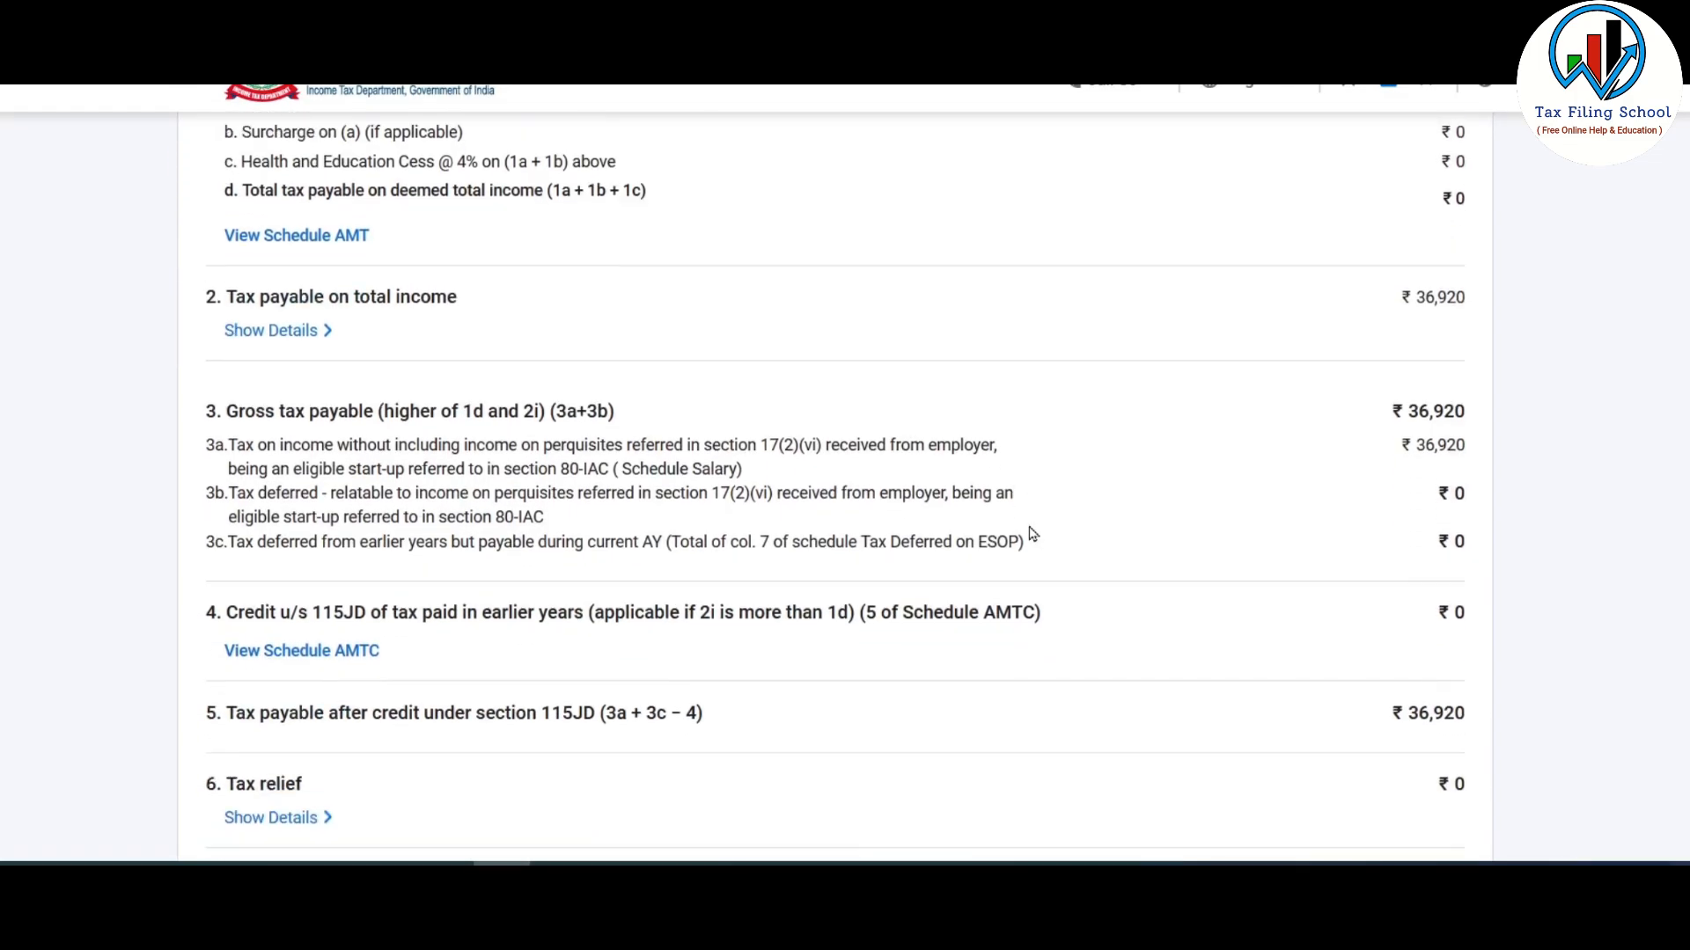
{"action": "scroll", "coordinate": [1032, 535], "scroll_direction": "up", "scroll_amount": 1}
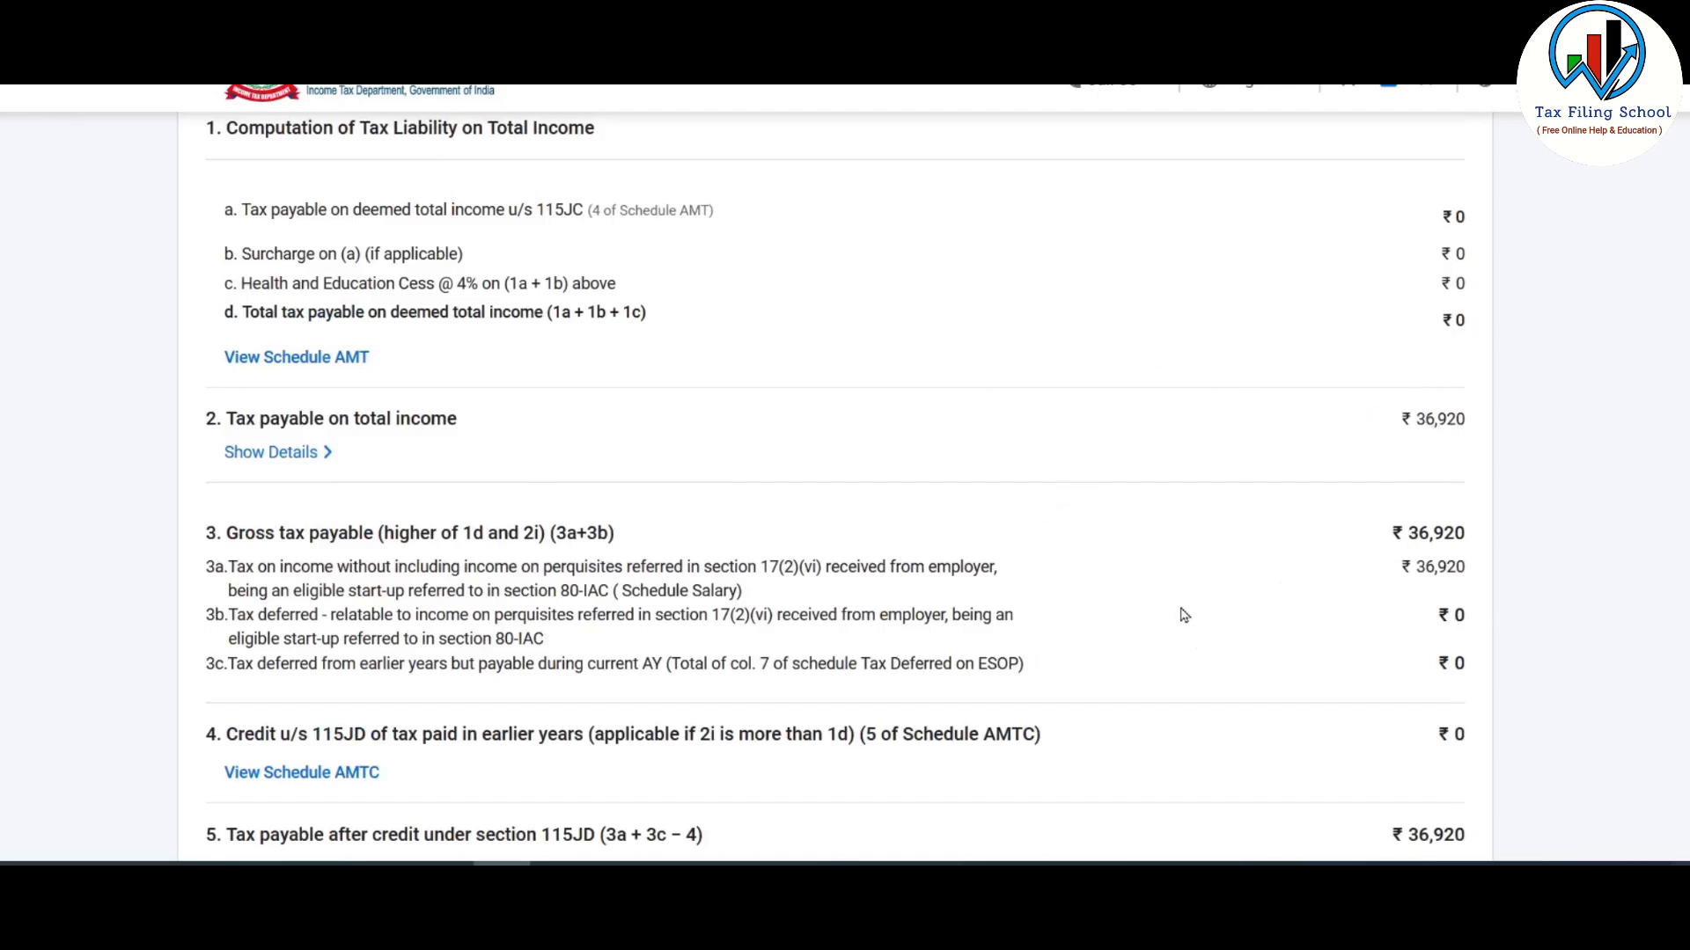
{"action": "left_click", "coordinate": [273, 452]}
{"action": "scroll", "coordinate": [990, 374], "scroll_direction": "down", "scroll_amount": 1}
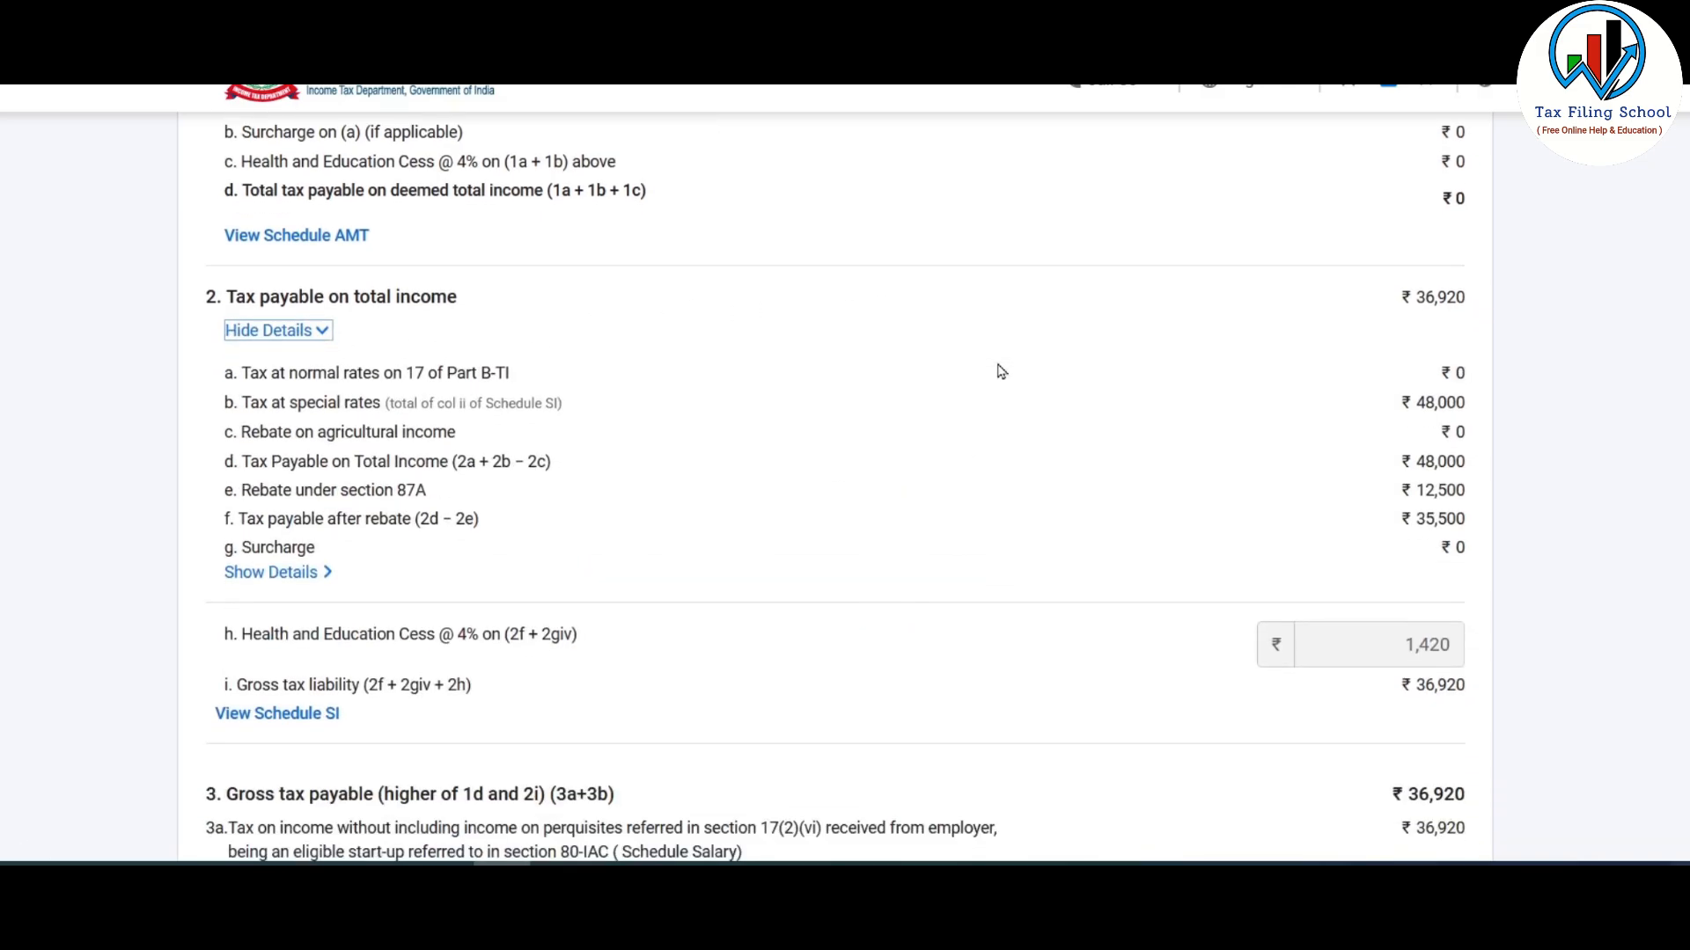
{"action": "scroll", "coordinate": [1465, 424], "scroll_direction": "down", "scroll_amount": 2}
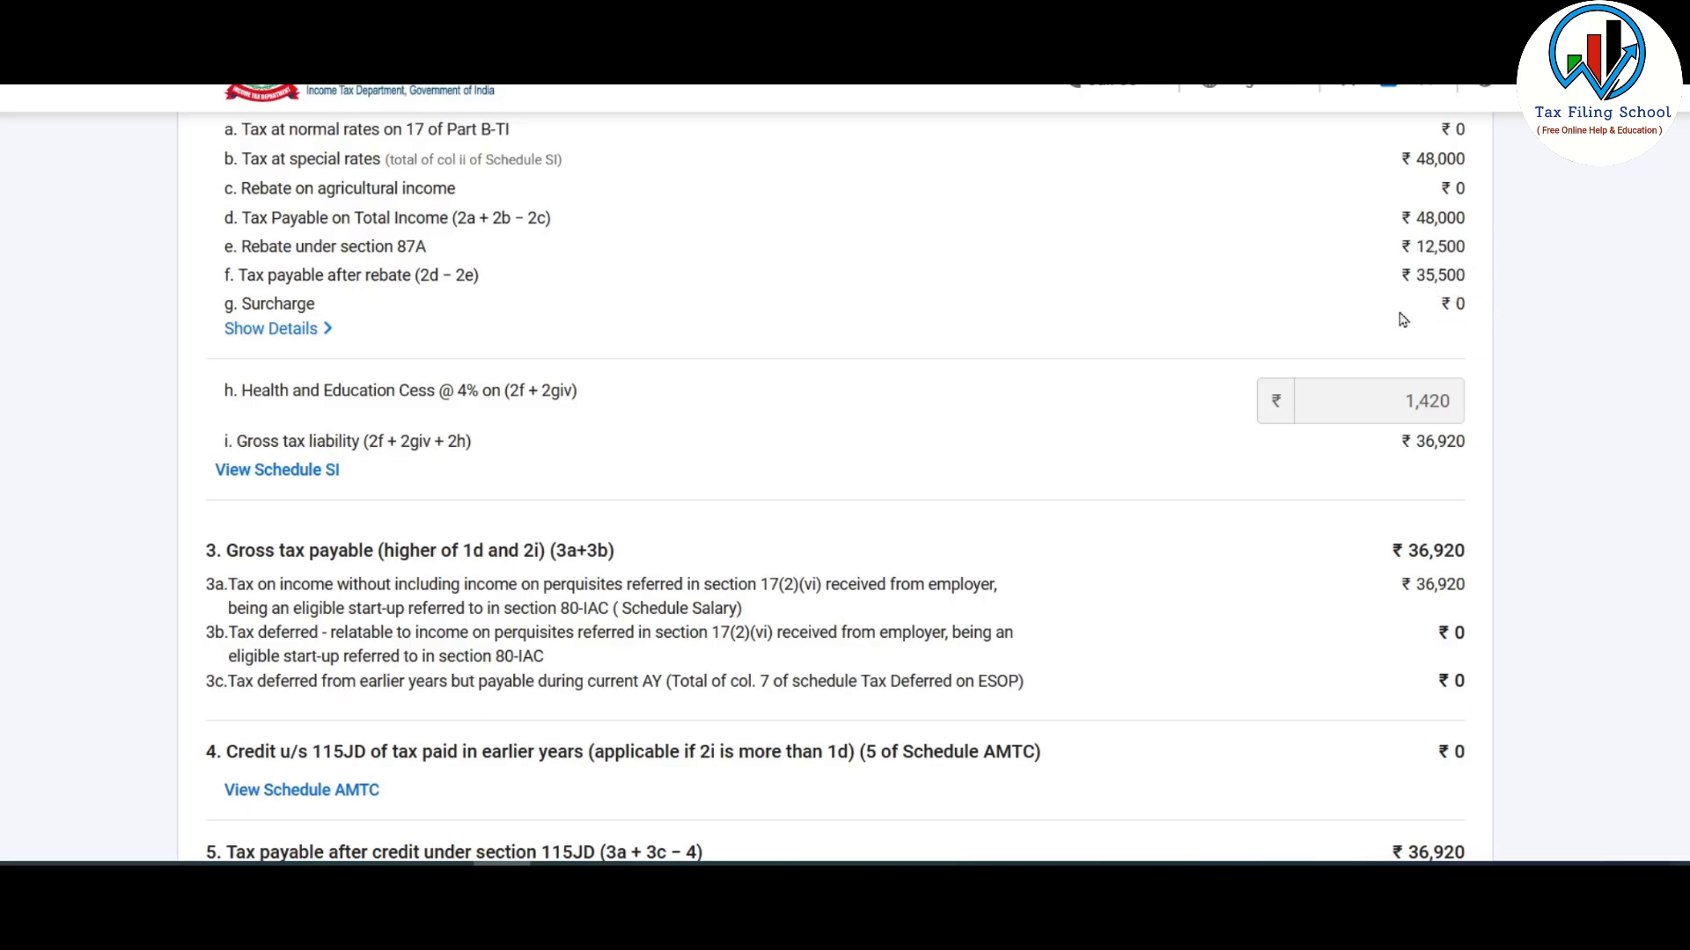
{"action": "scroll", "coordinate": [1078, 399], "scroll_direction": "down", "scroll_amount": 8}
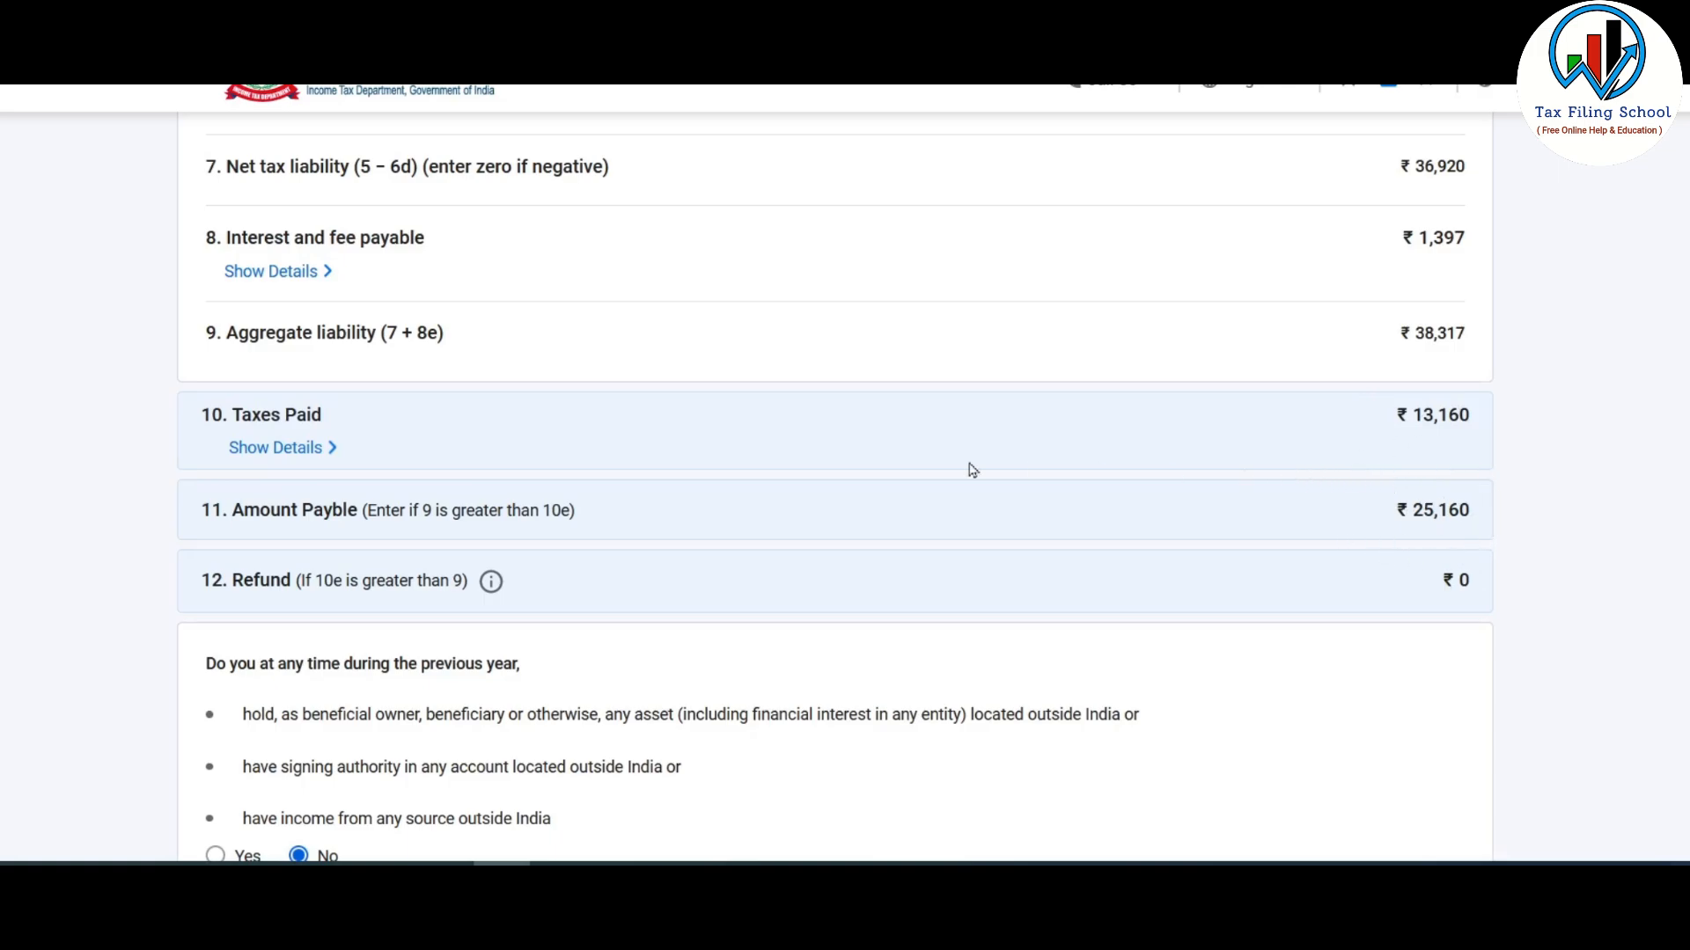
{"action": "scroll", "coordinate": [927, 451], "scroll_direction": "down", "scroll_amount": 3}
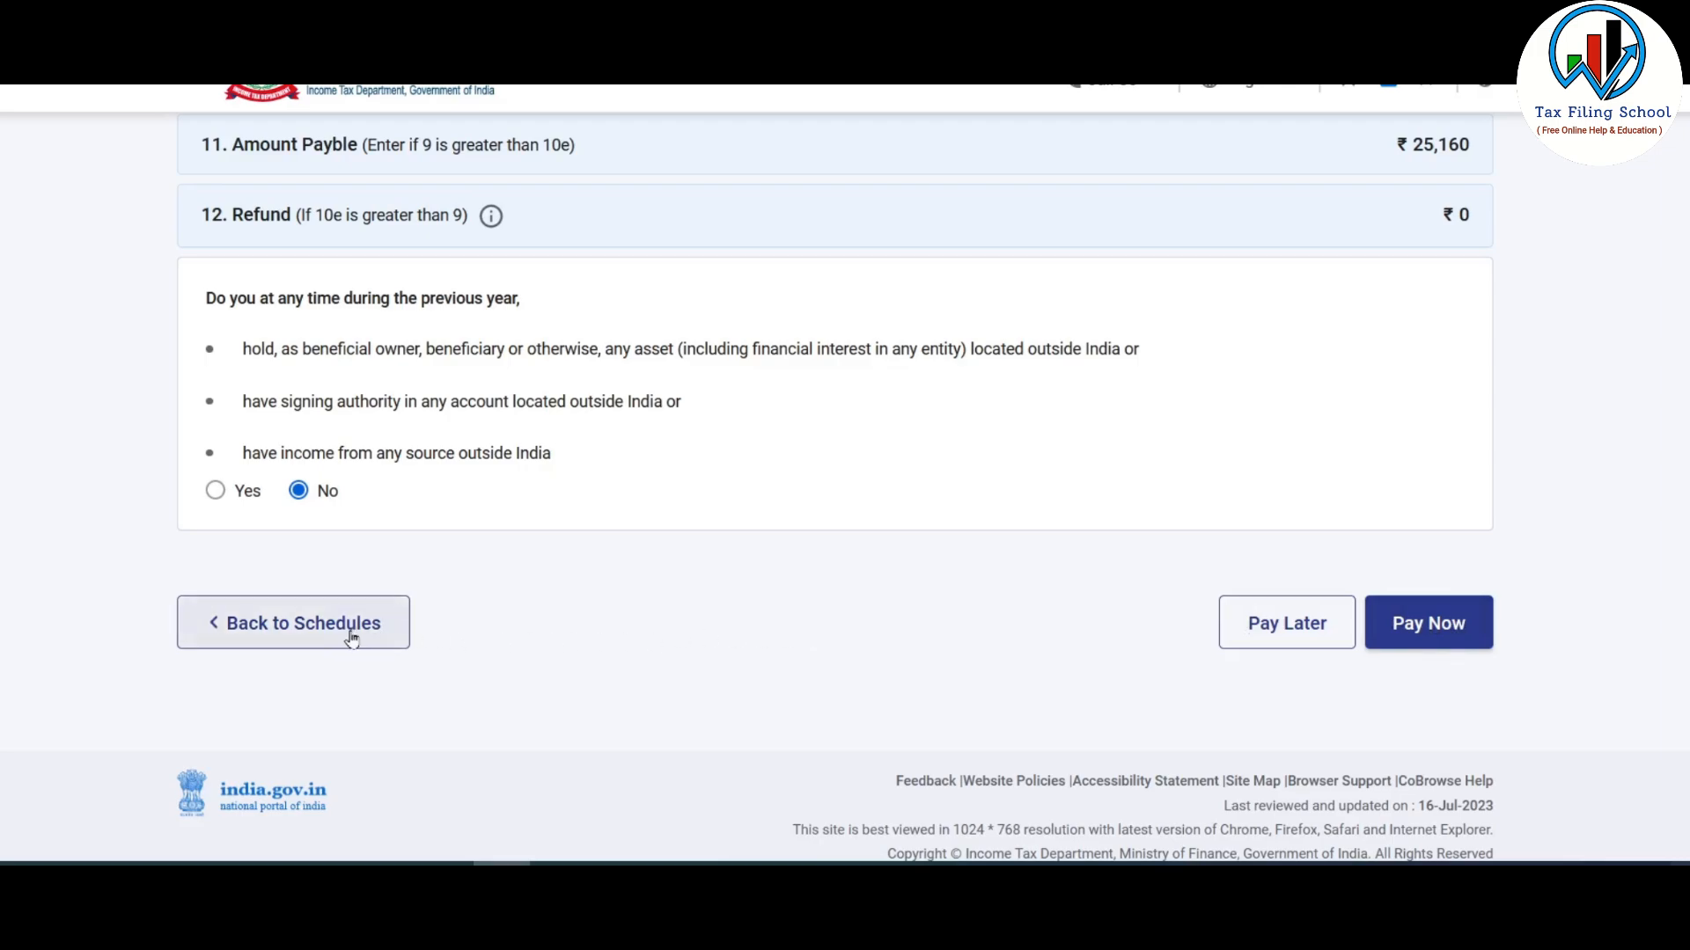
{"action": "scroll", "coordinate": [581, 643], "scroll_direction": "up", "scroll_amount": 4}
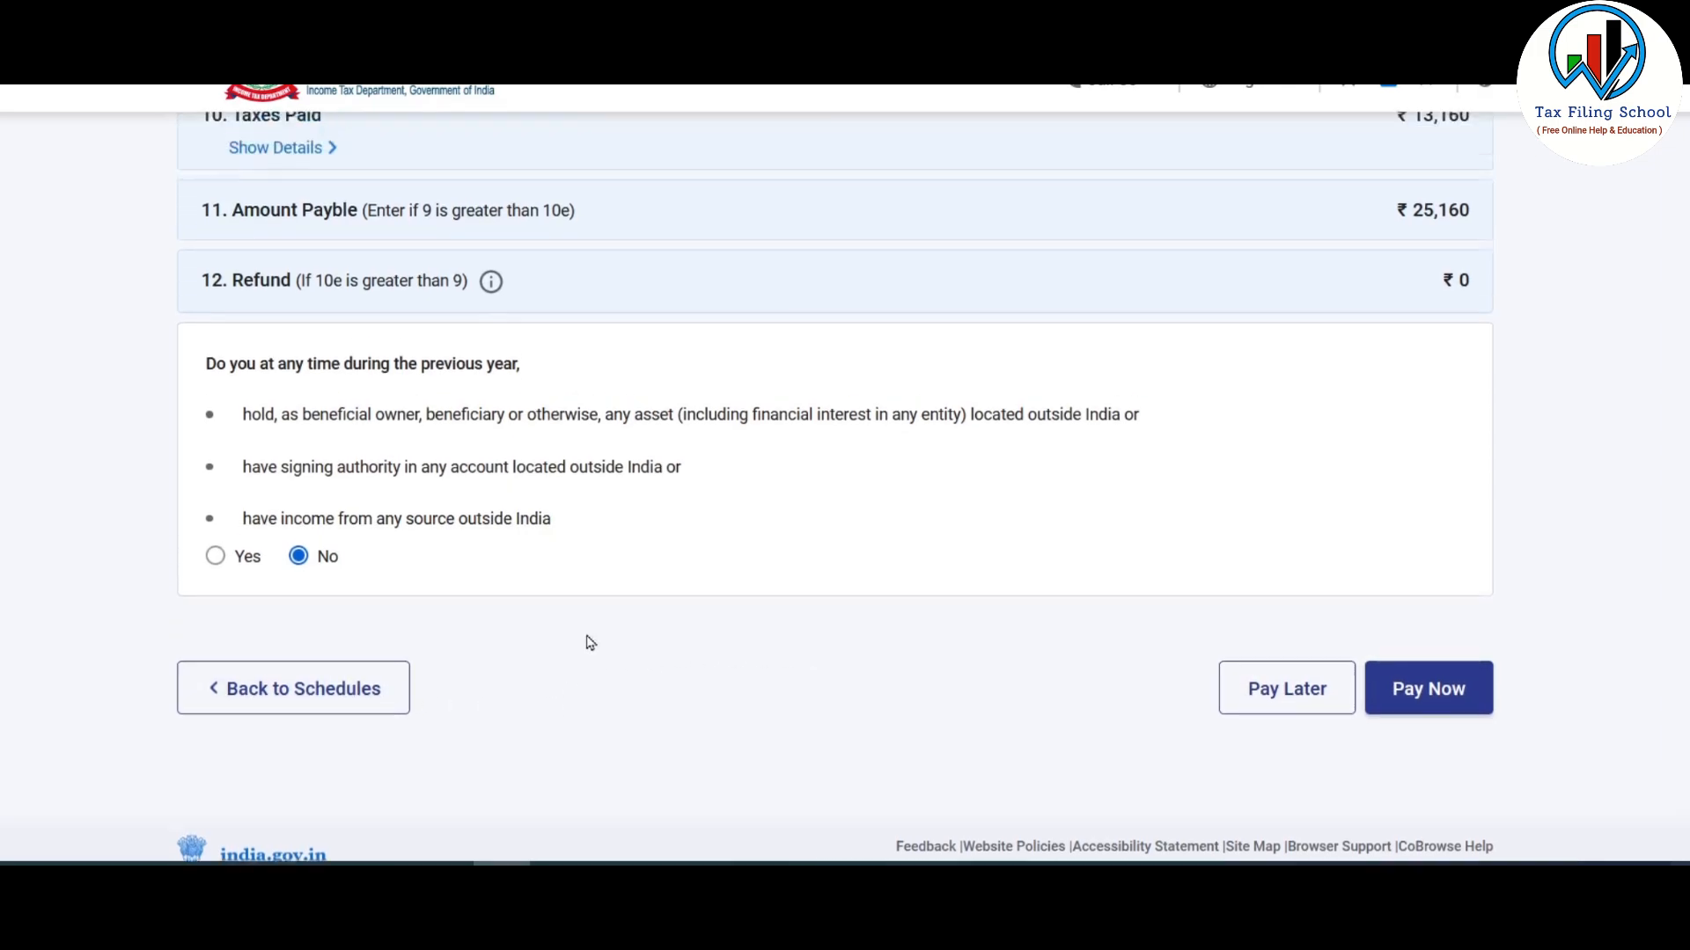
{"action": "scroll", "coordinate": [589, 642], "scroll_direction": "down", "scroll_amount": 3}
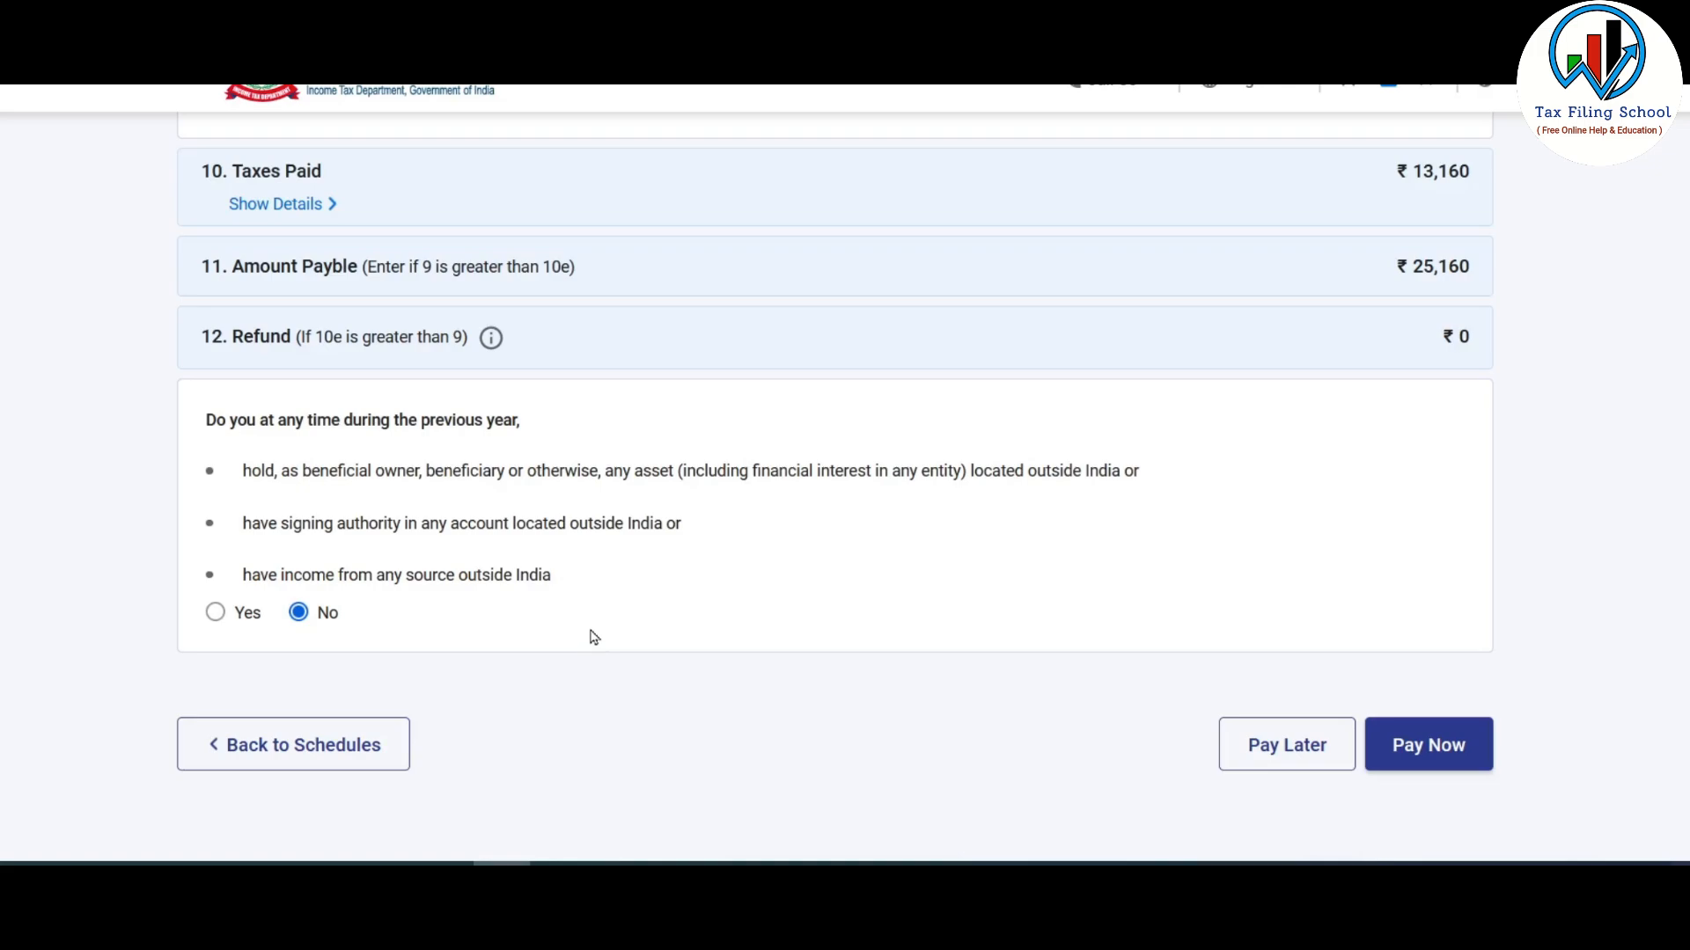
{"action": "scroll", "coordinate": [1425, 385], "scroll_direction": "up", "scroll_amount": 1}
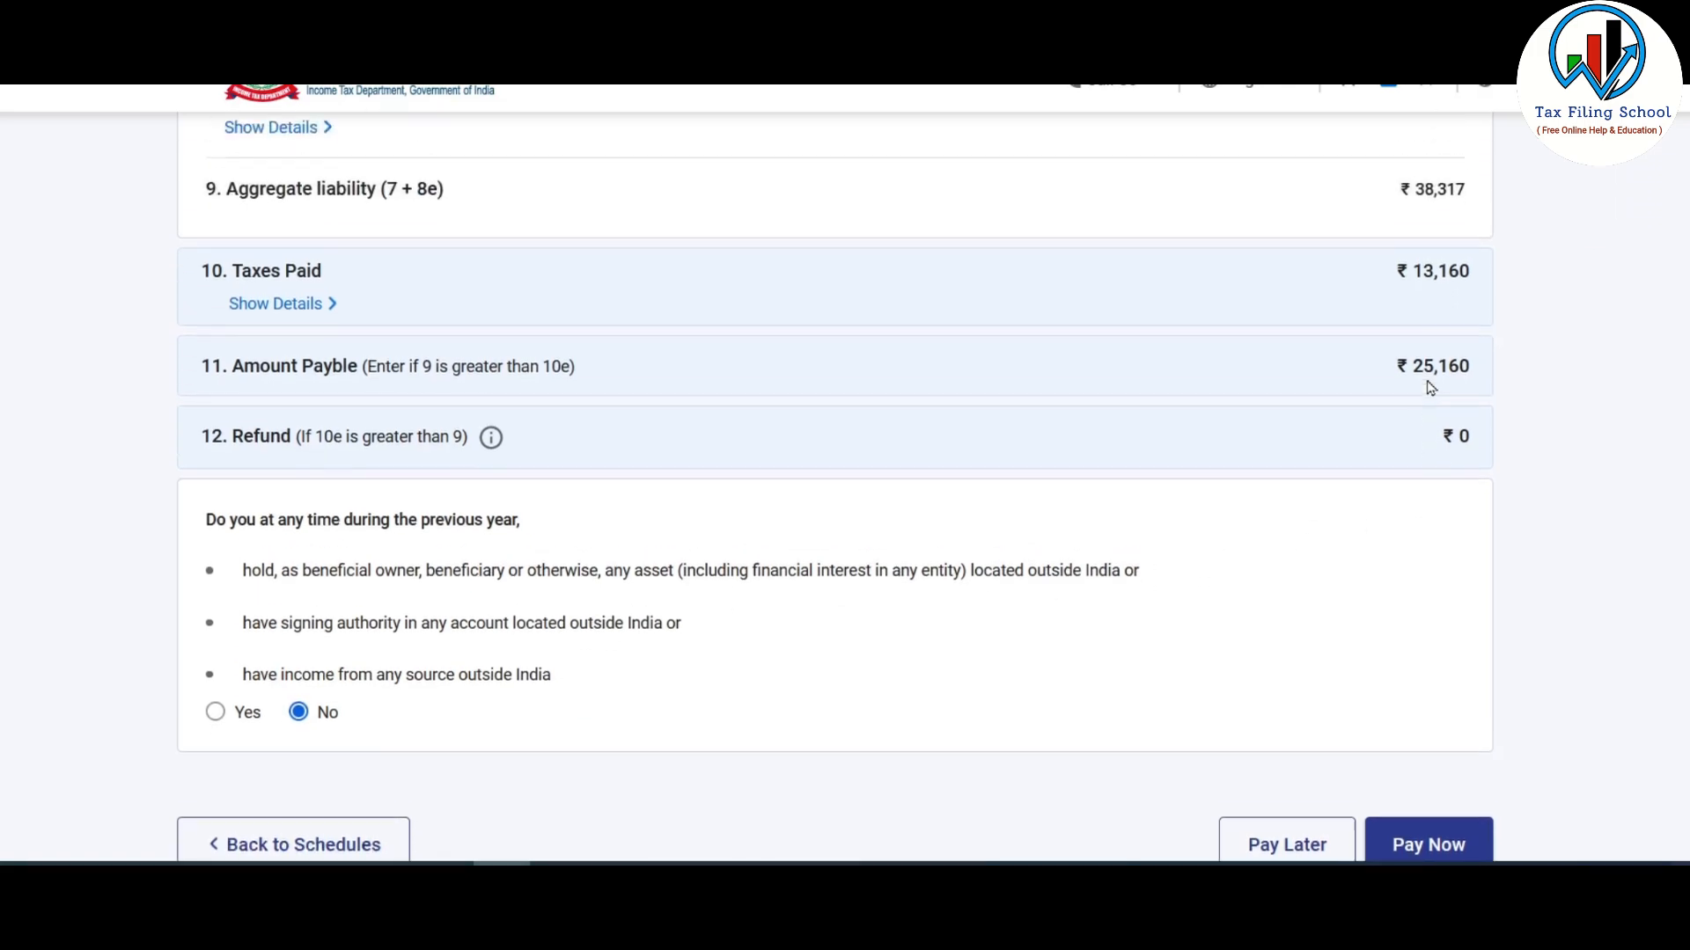
{"action": "scroll", "coordinate": [1381, 370], "scroll_direction": "down", "scroll_amount": 2}
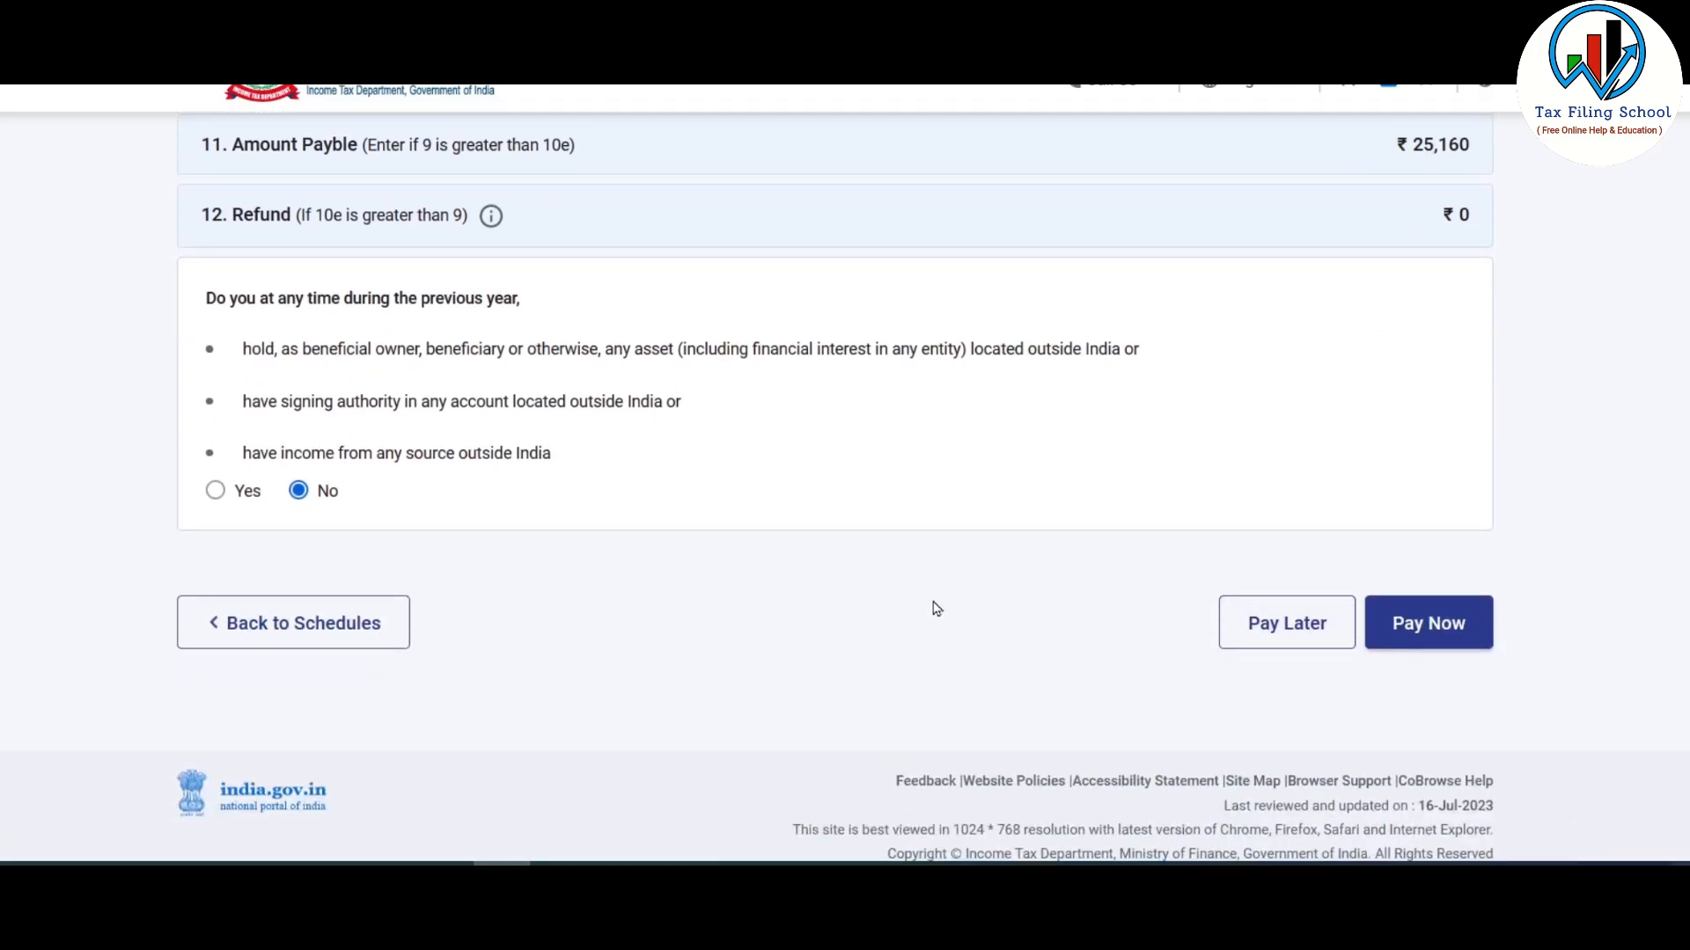
{"action": "left_click", "coordinate": [351, 626]}
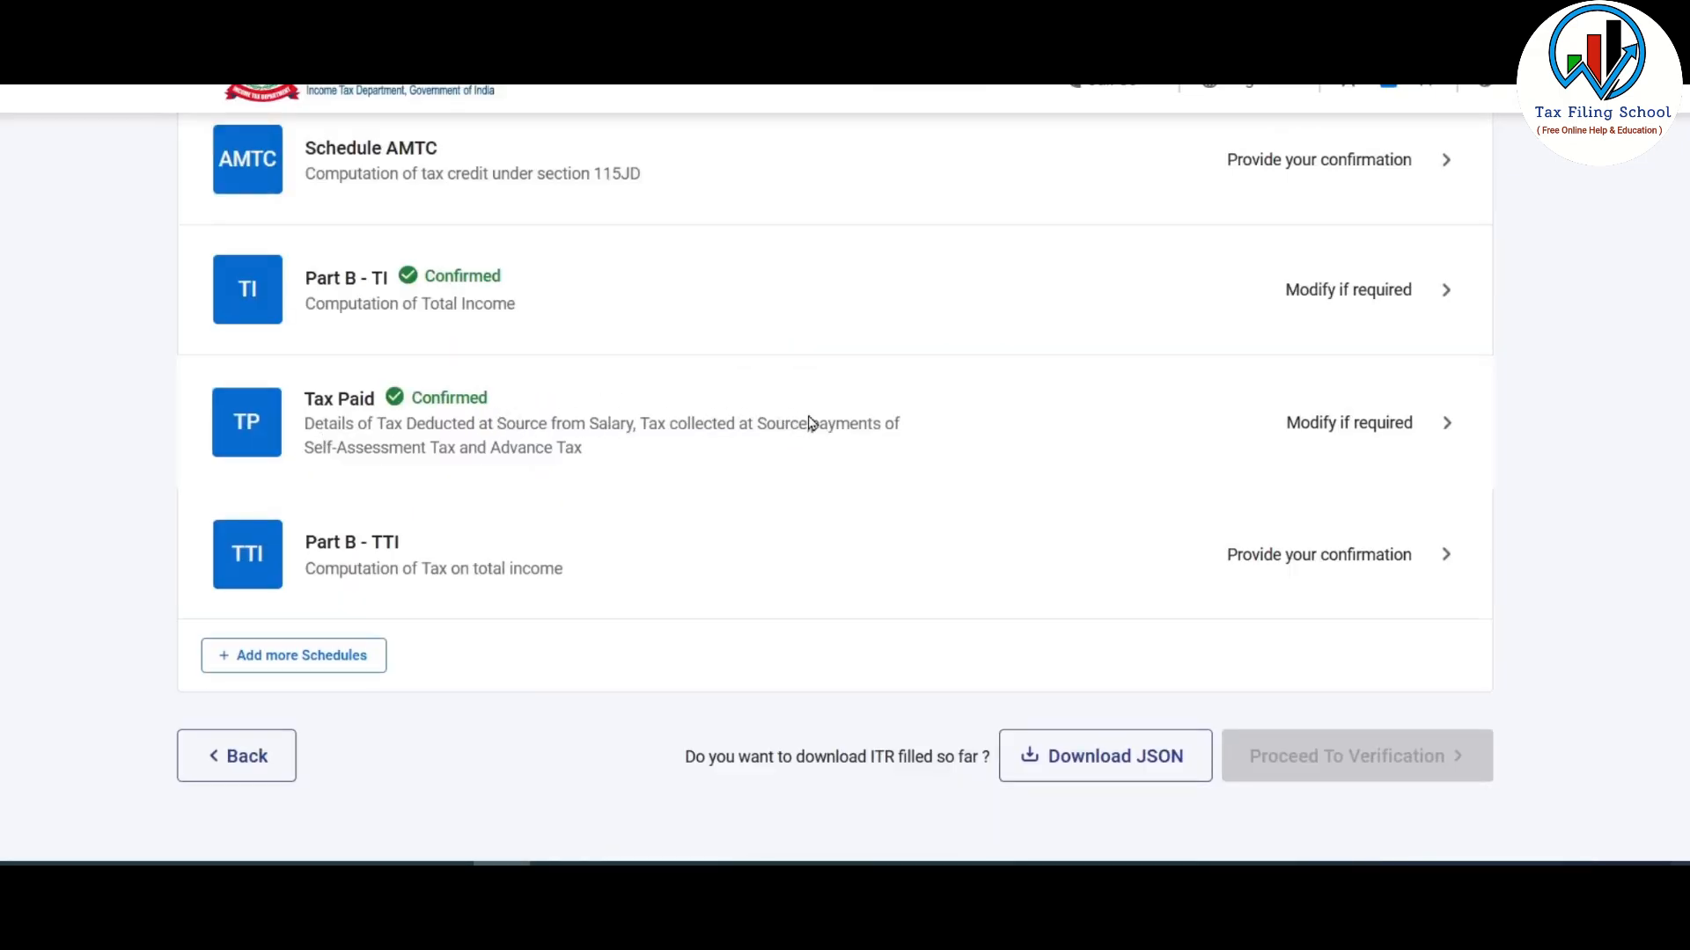
- Add a ₹25,900 self-assessment tax challan dated 16-Jul-2023 and confirm Tax Paid at ₹39,060
{"action": "left_click", "coordinate": [810, 423]}
{"action": "scroll", "coordinate": [803, 414], "scroll_direction": "down", "scroll_amount": 6}
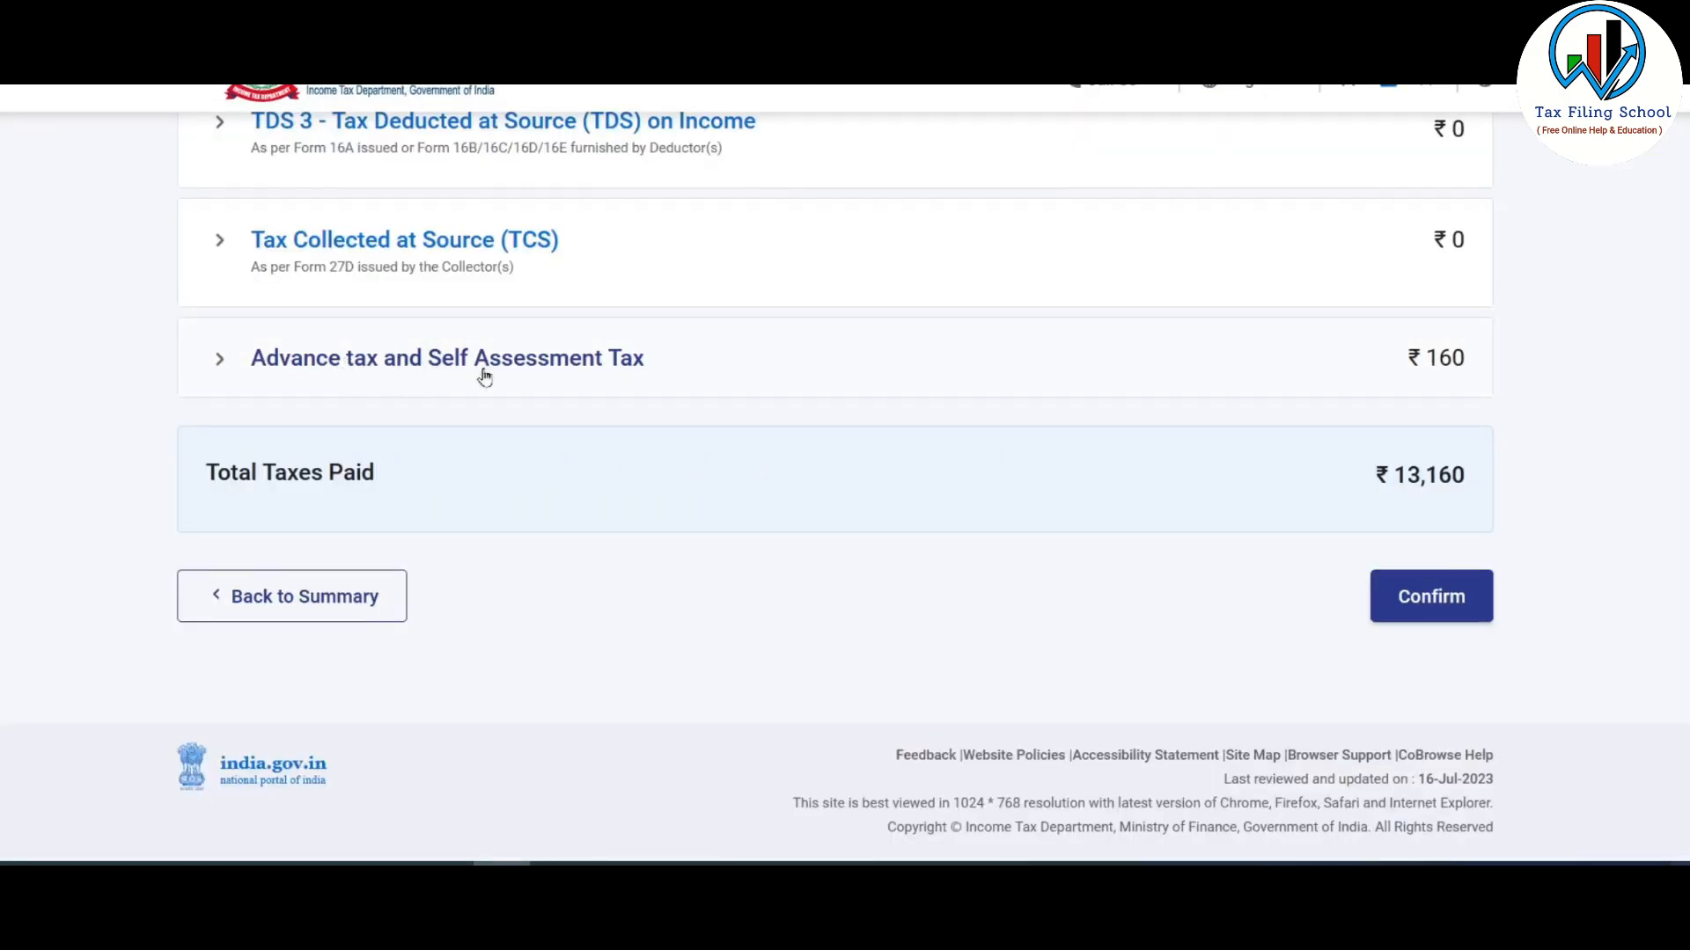
{"action": "left_click", "coordinate": [605, 366]}
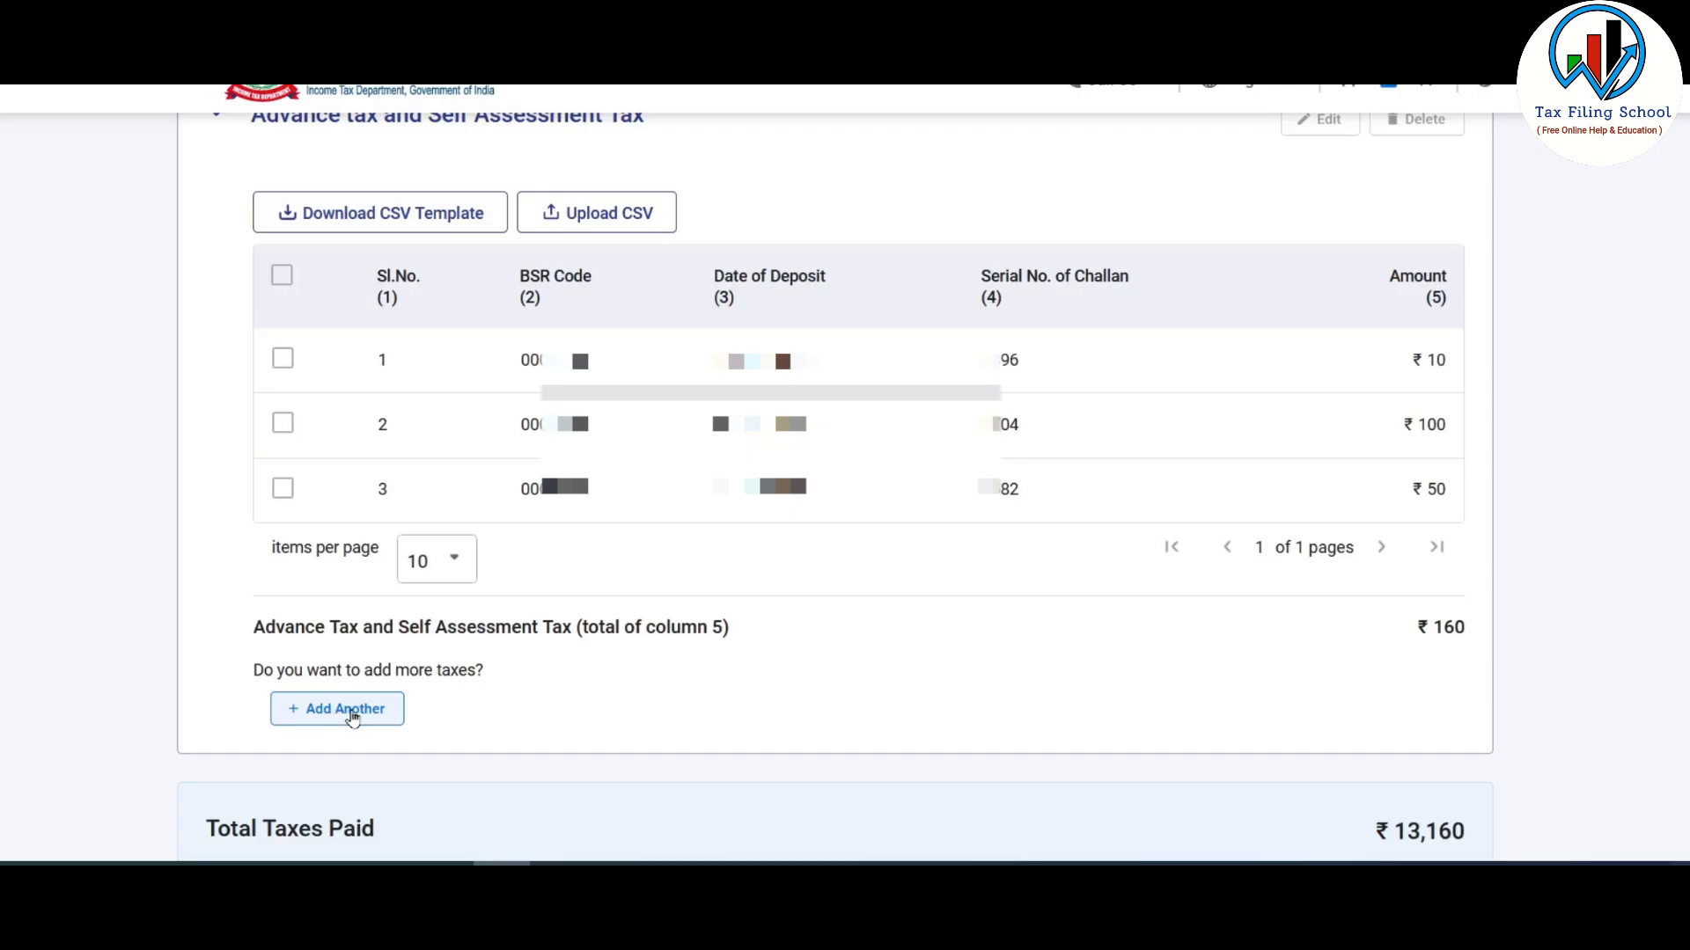
{"action": "left_click", "coordinate": [352, 718]}
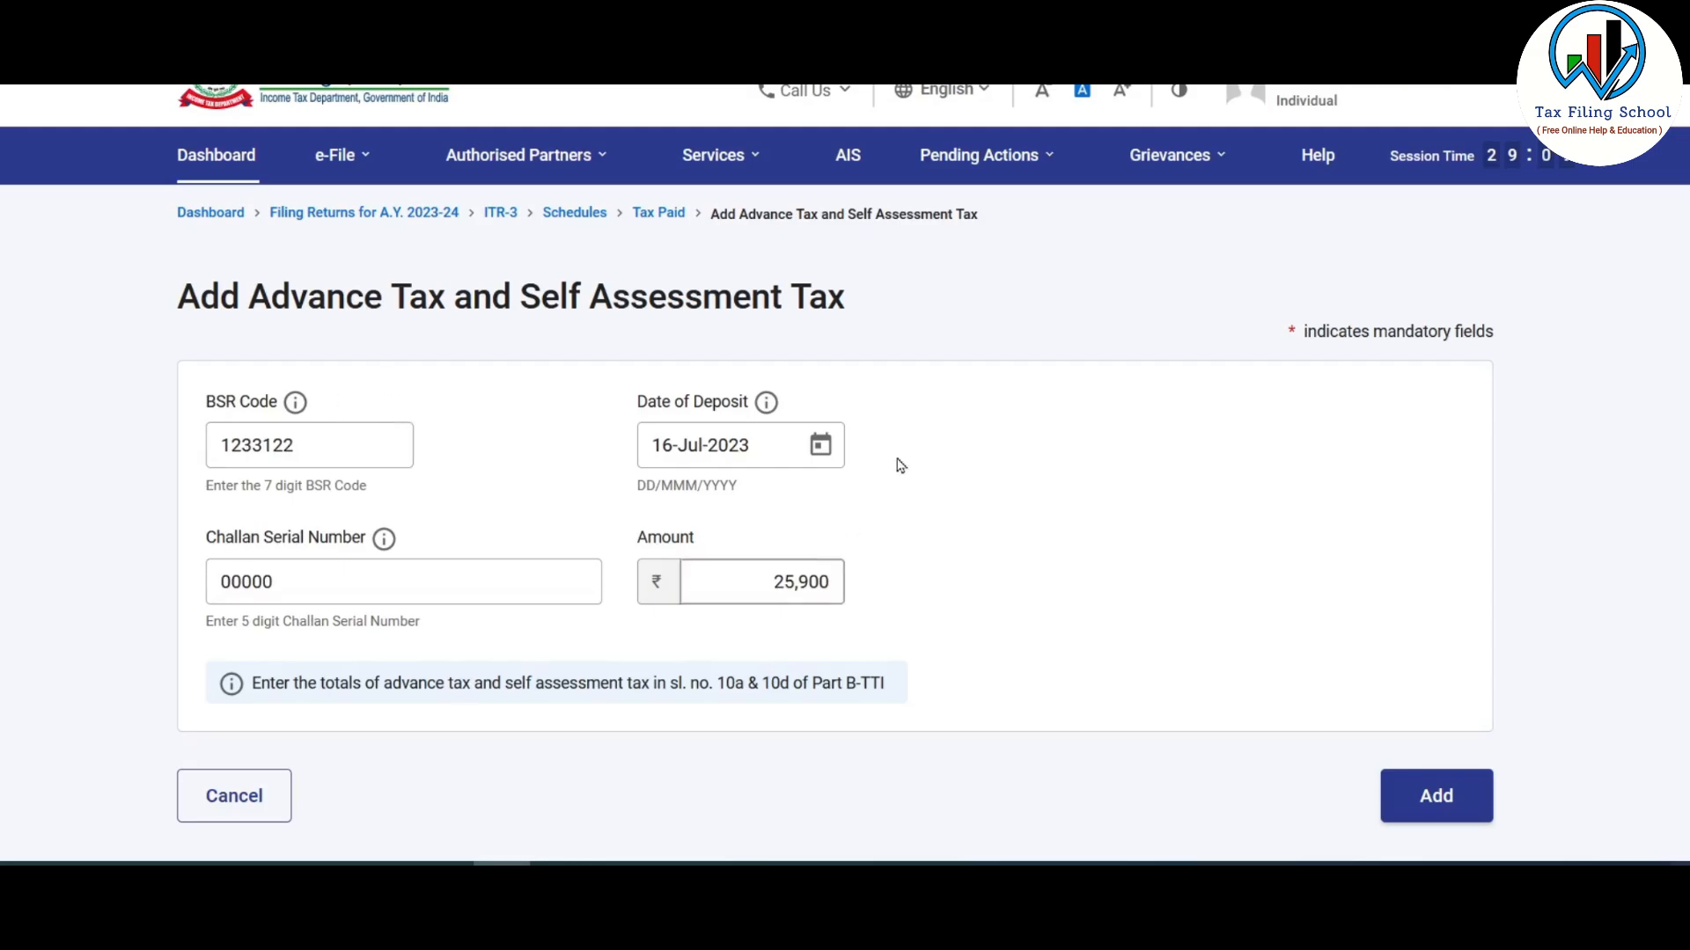
{"action": "left_click", "coordinate": [1438, 801]}
{"action": "scroll", "coordinate": [1308, 649], "scroll_direction": "down", "scroll_amount": 3}
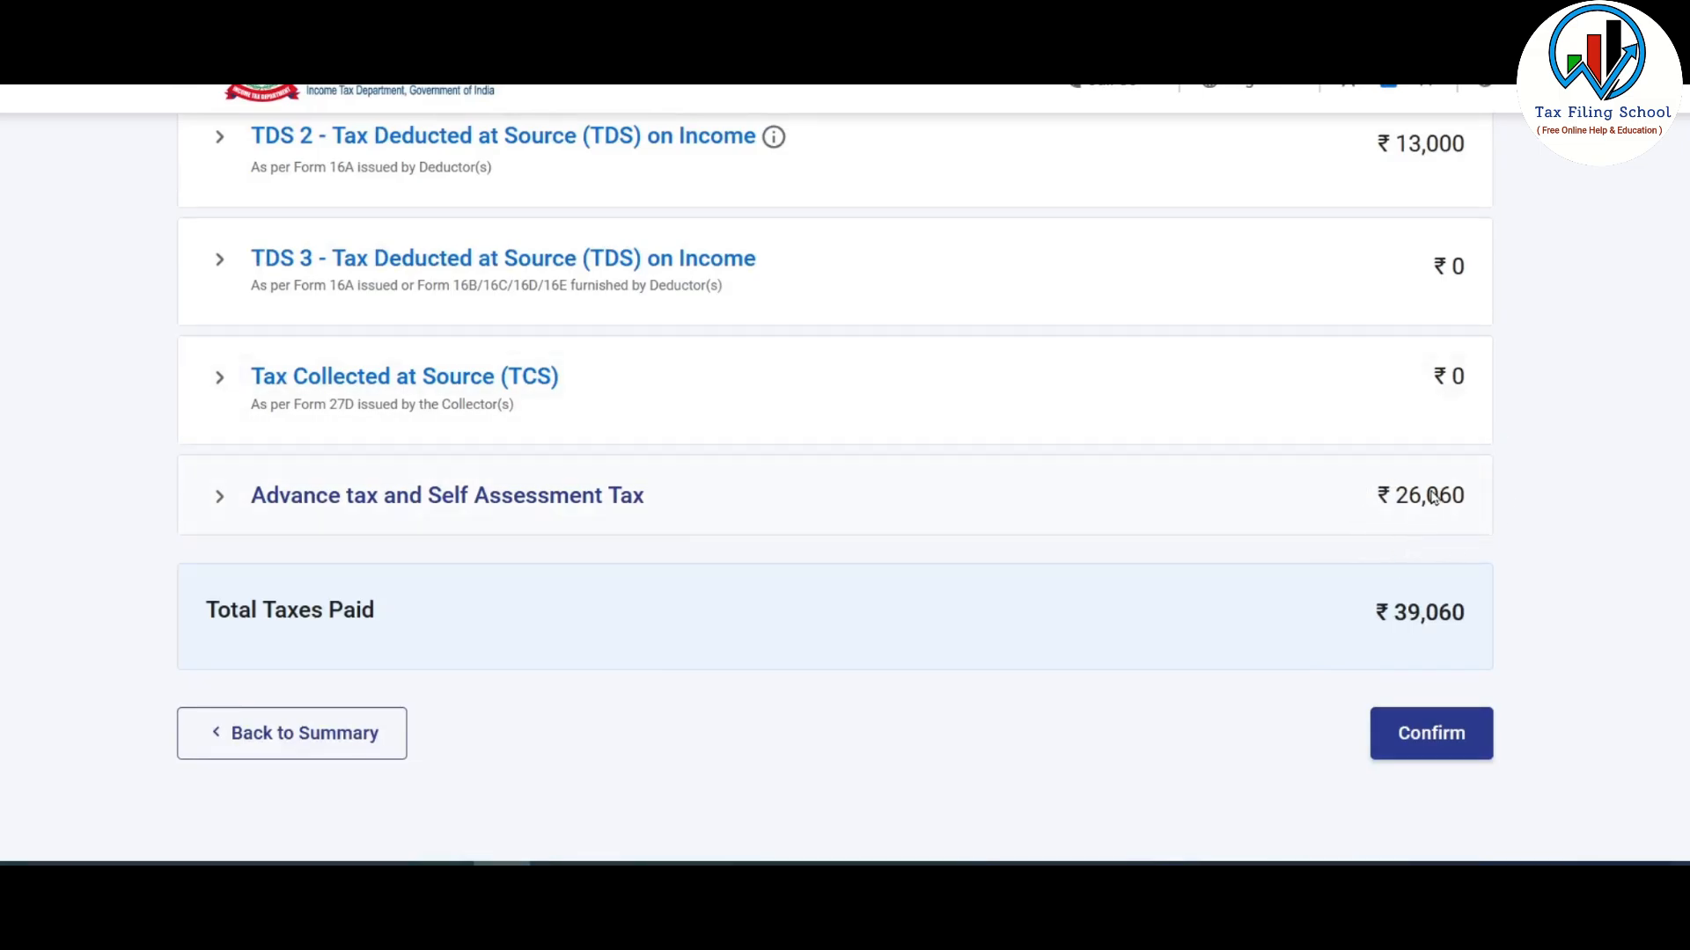
{"action": "left_click", "coordinate": [1450, 750]}
- Open Part B - TTI and review the tax computation showing ₹0 payable and a ₹740 refund
{"action": "scroll", "coordinate": [1444, 468], "scroll_direction": "down", "scroll_amount": 10}
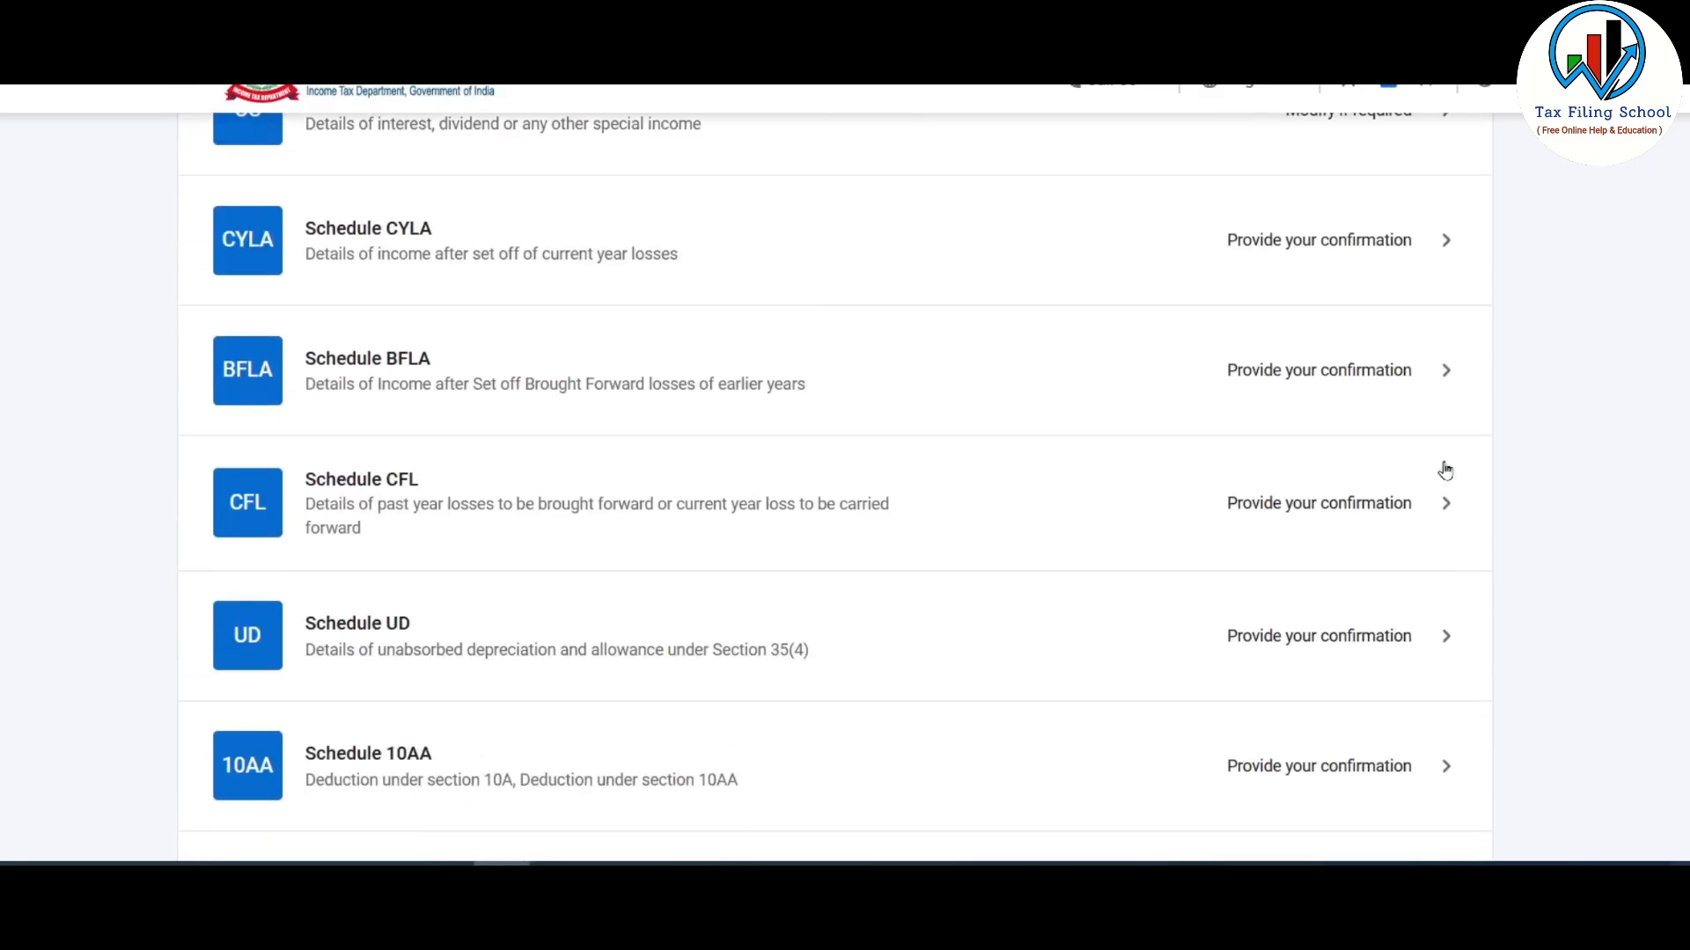
{"action": "scroll", "coordinate": [1445, 469], "scroll_direction": "down", "scroll_amount": 18}
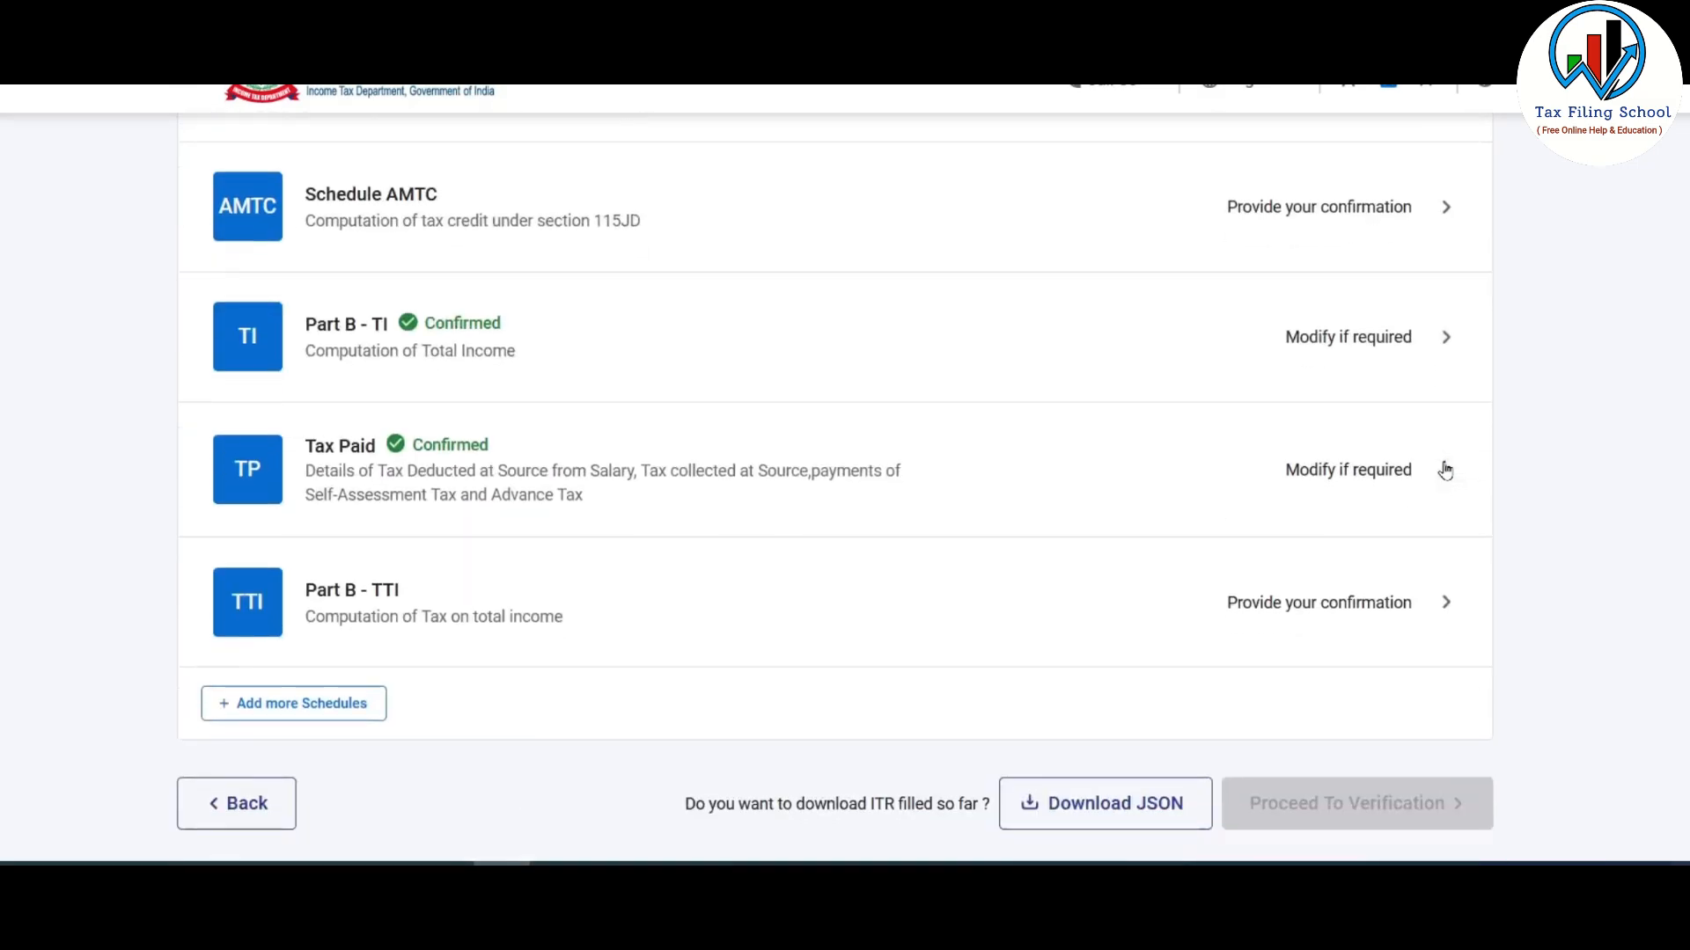
{"action": "scroll", "coordinate": [1444, 470], "scroll_direction": "down", "scroll_amount": 3}
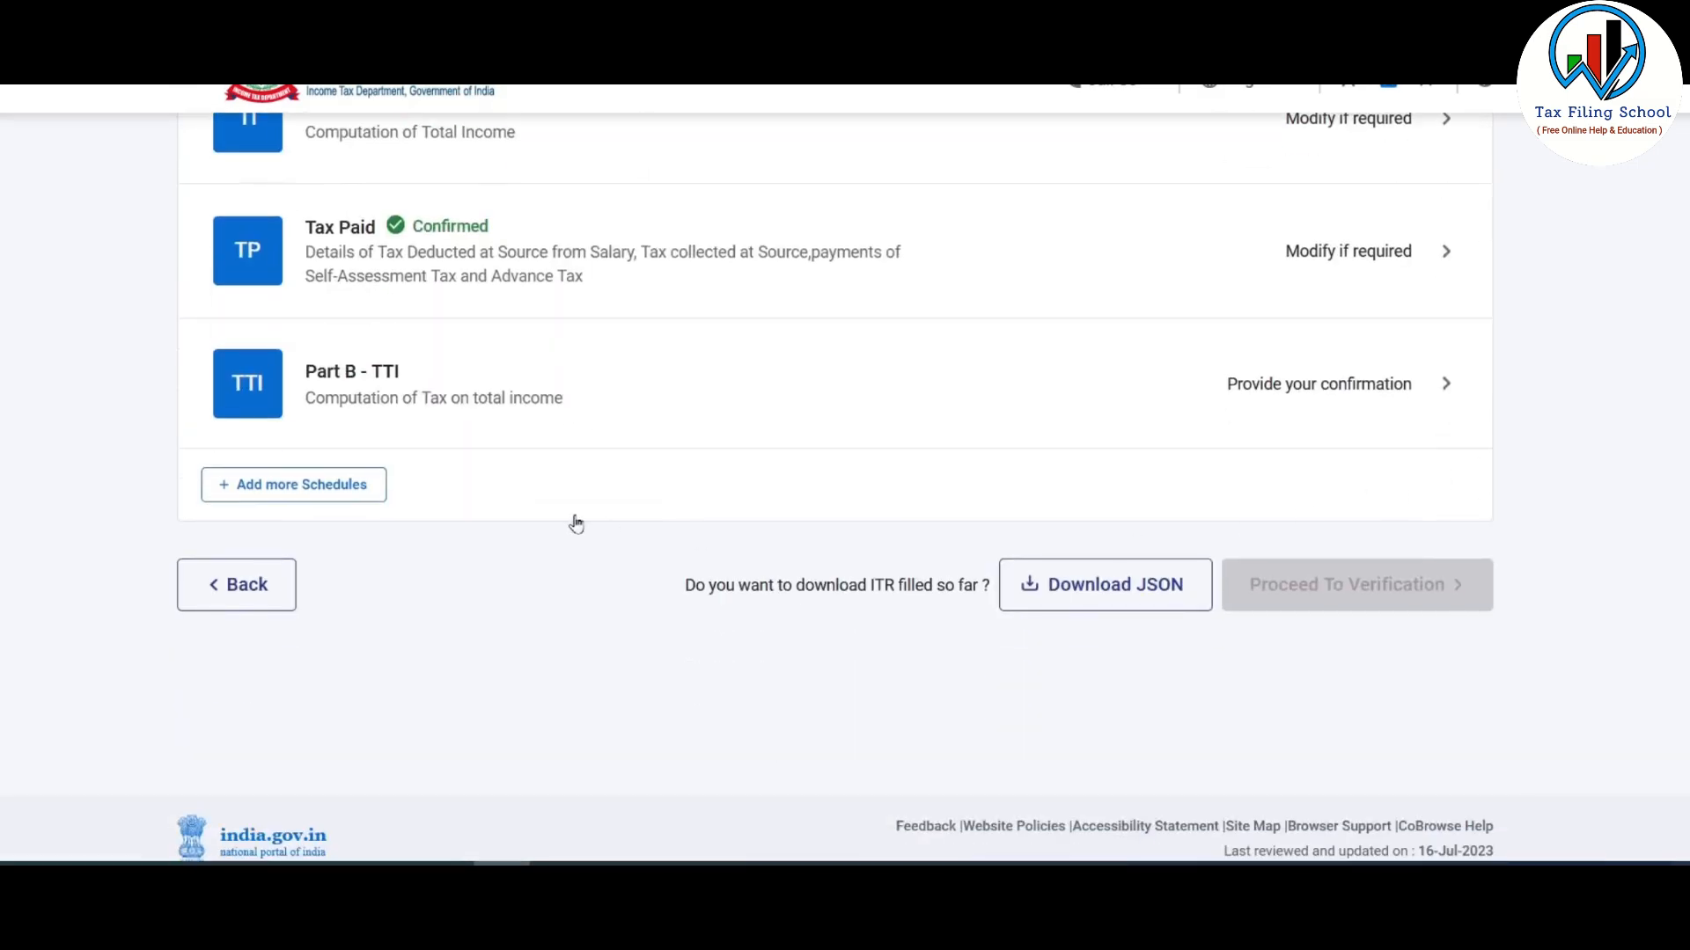
{"action": "left_click", "coordinate": [521, 405]}
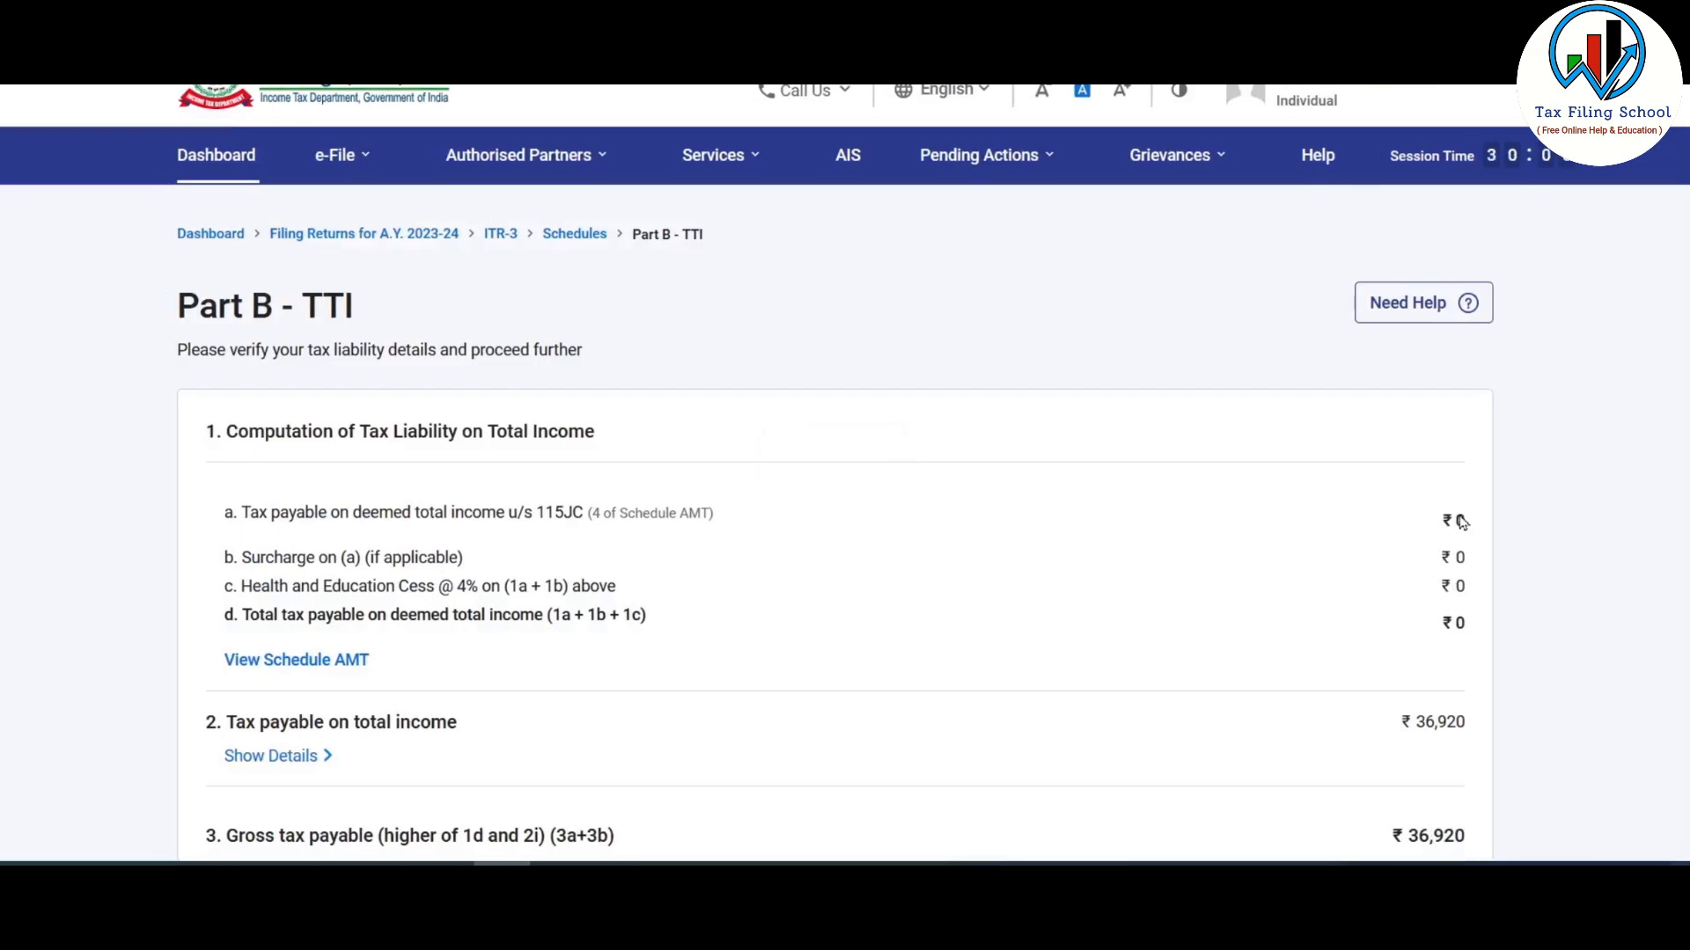
{"action": "scroll", "coordinate": [1461, 522], "scroll_direction": "down", "scroll_amount": 15}
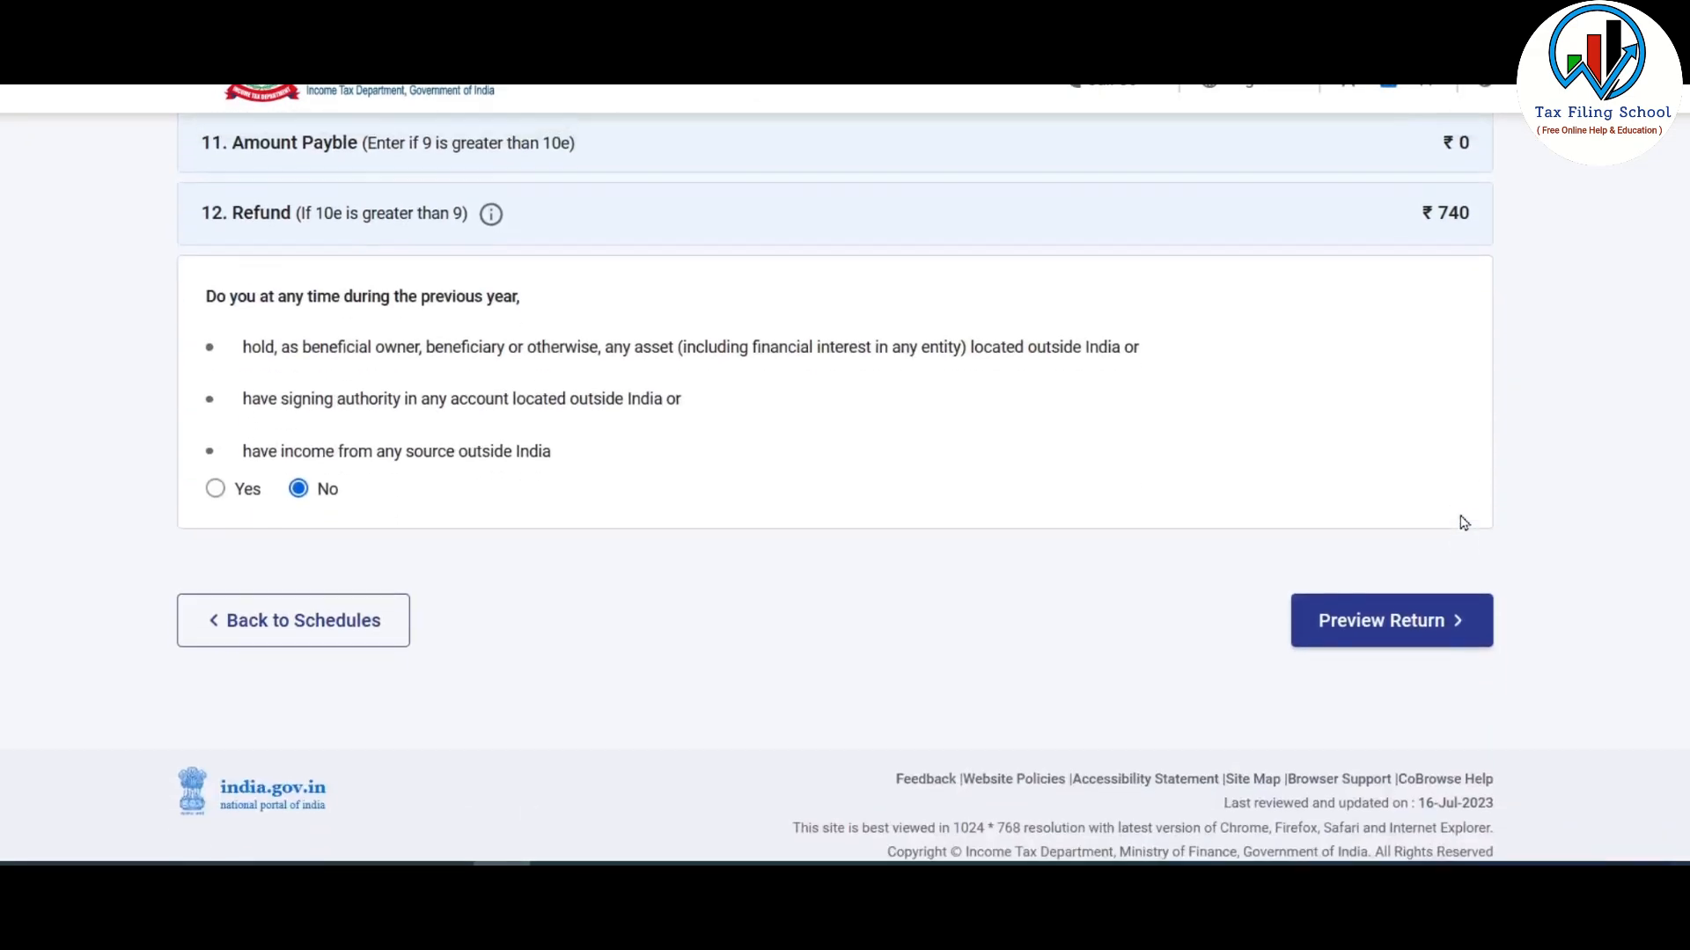
{"action": "scroll", "coordinate": [1463, 523], "scroll_direction": "up", "scroll_amount": 2}
{"action": "scroll", "coordinate": [1456, 422], "scroll_direction": "down", "scroll_amount": 3}
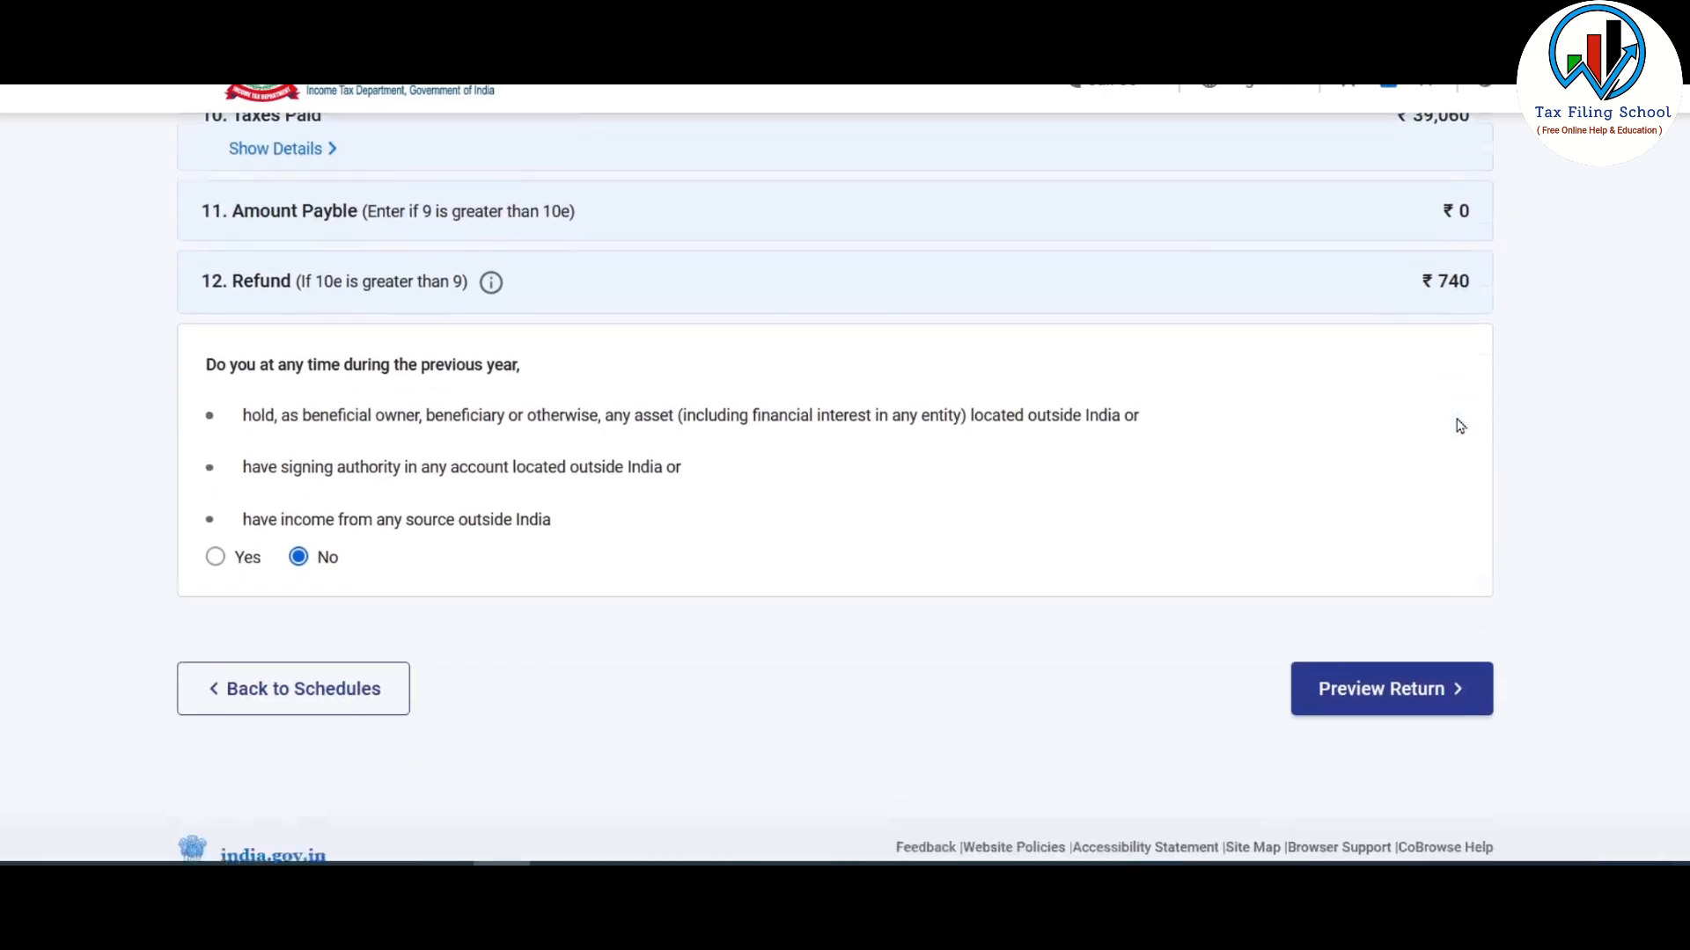
{"action": "scroll", "coordinate": [1355, 264], "scroll_direction": "up", "scroll_amount": 1}
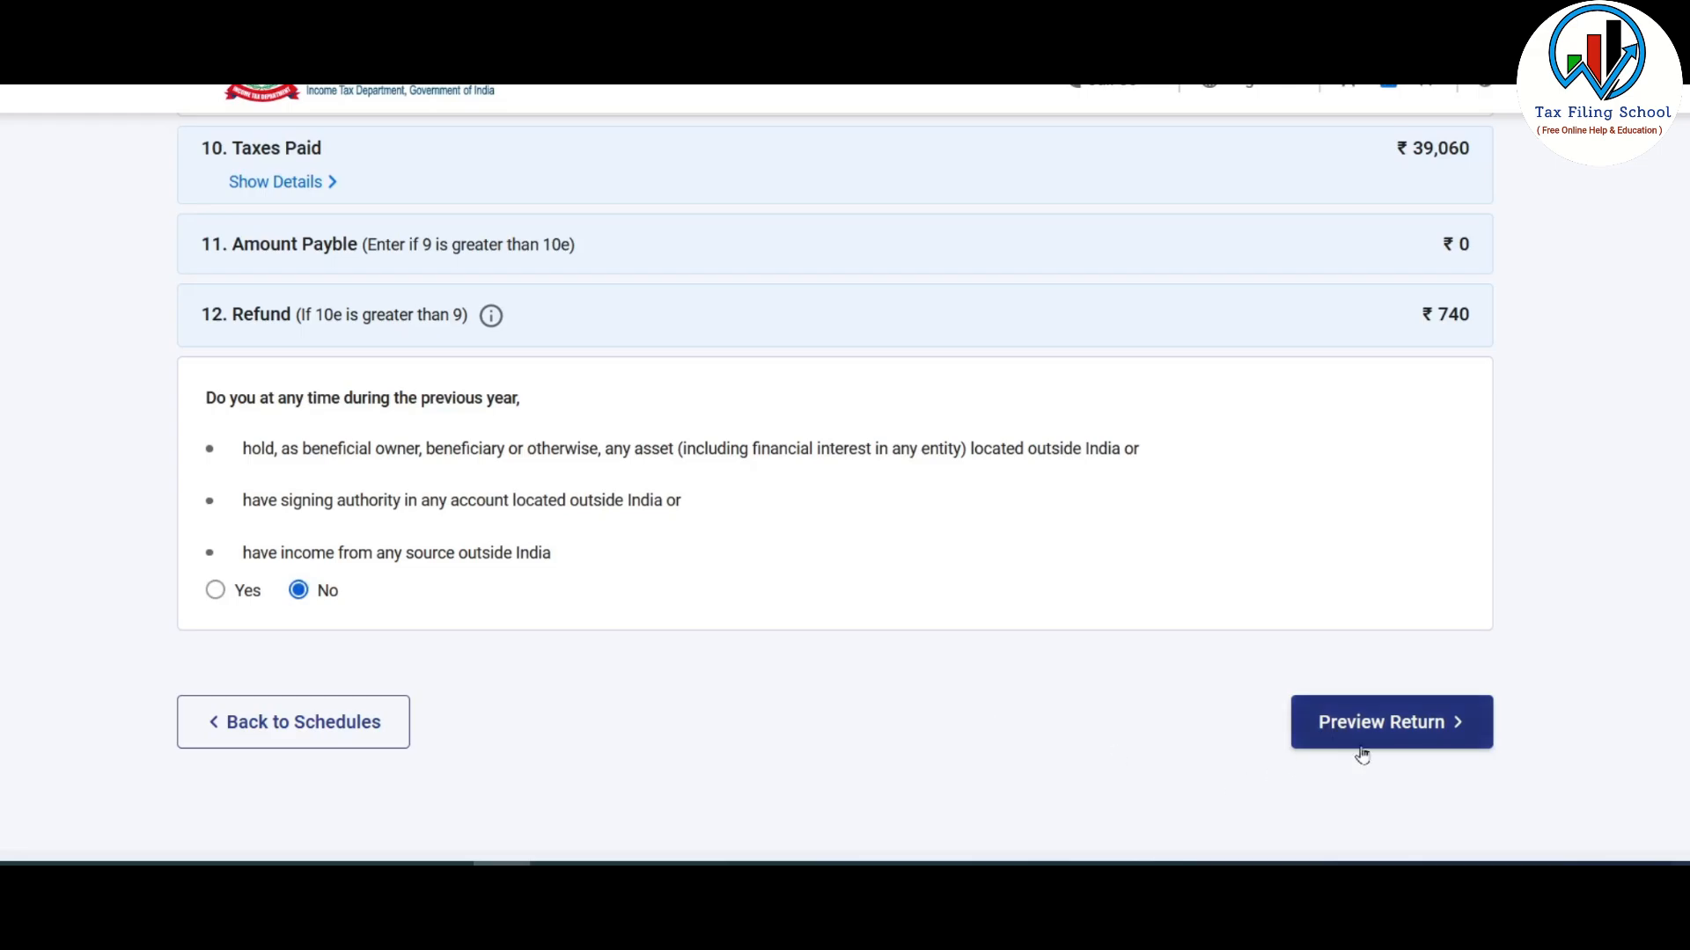
- Accept the verification declaration and open the ITR-3 form preview
{"action": "left_click", "coordinate": [1404, 742]}
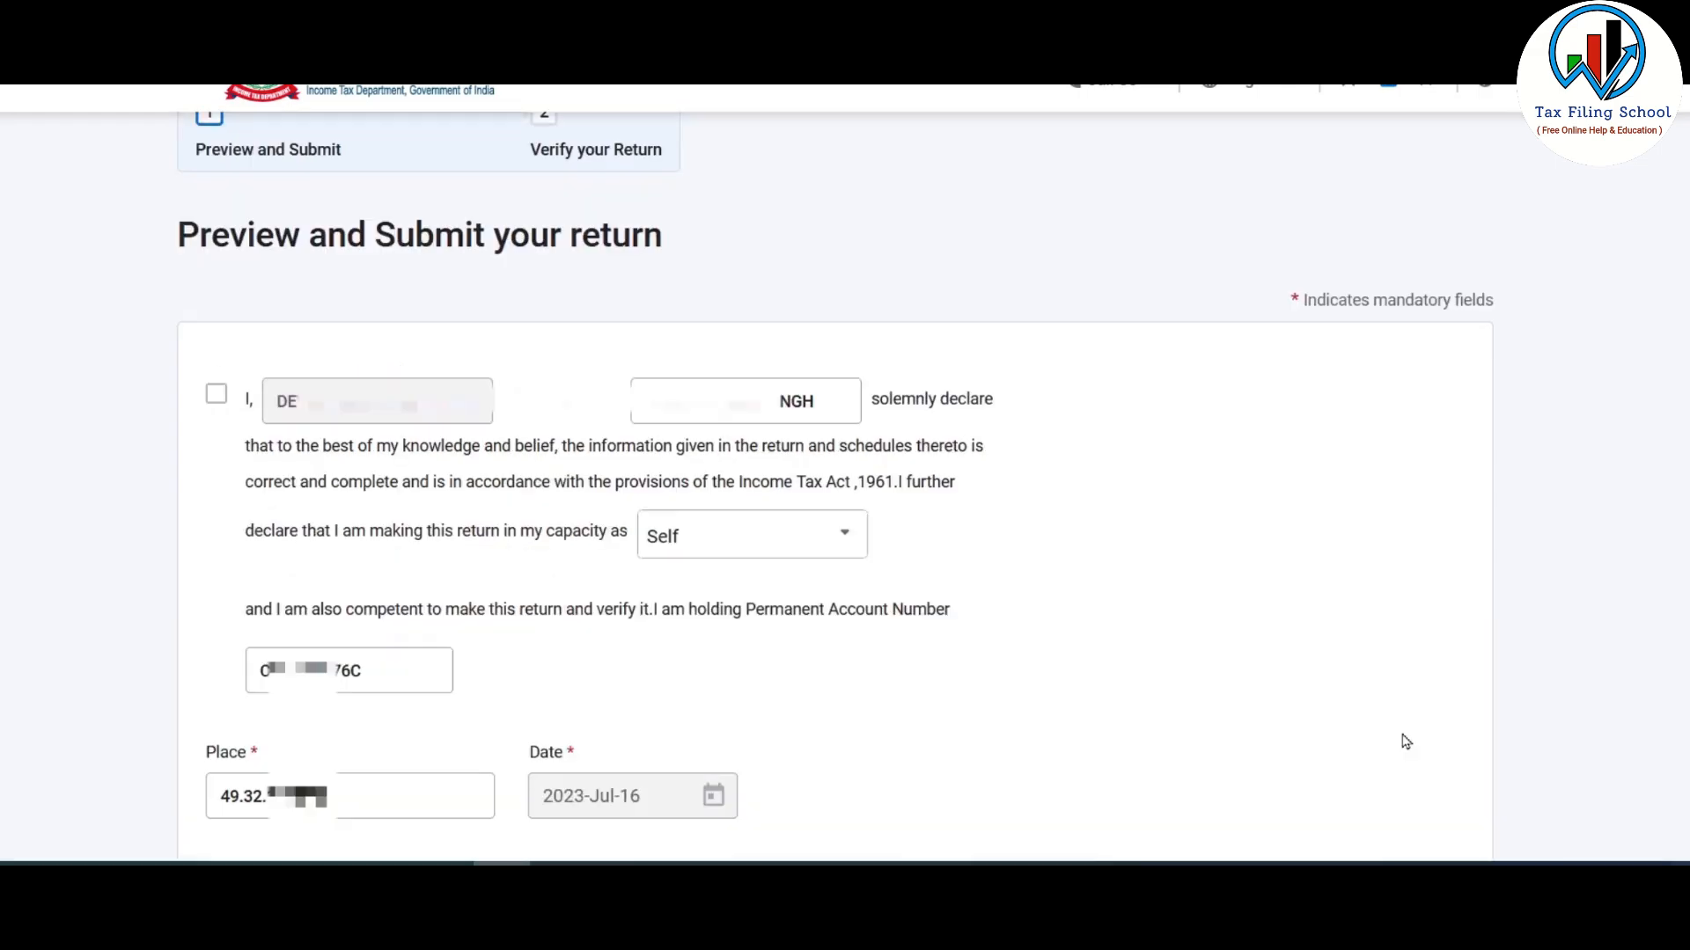
{"action": "left_click", "coordinate": [215, 398]}
{"action": "scroll", "coordinate": [1294, 511], "scroll_direction": "down", "scroll_amount": 10}
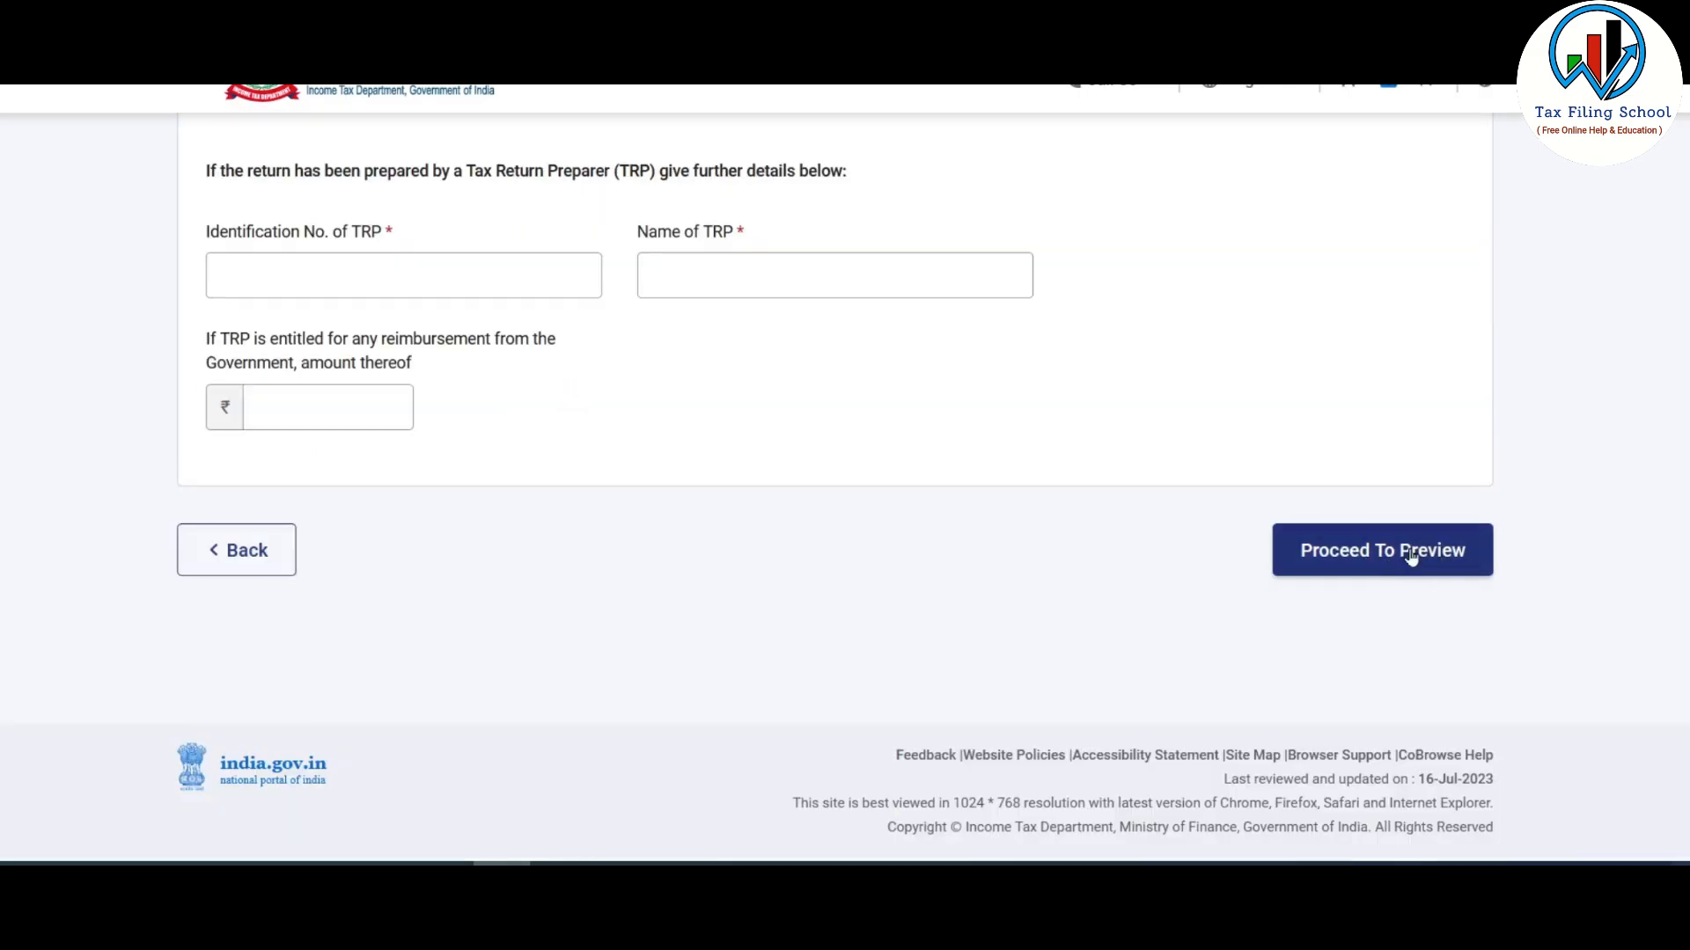
{"action": "left_click", "coordinate": [1411, 553]}
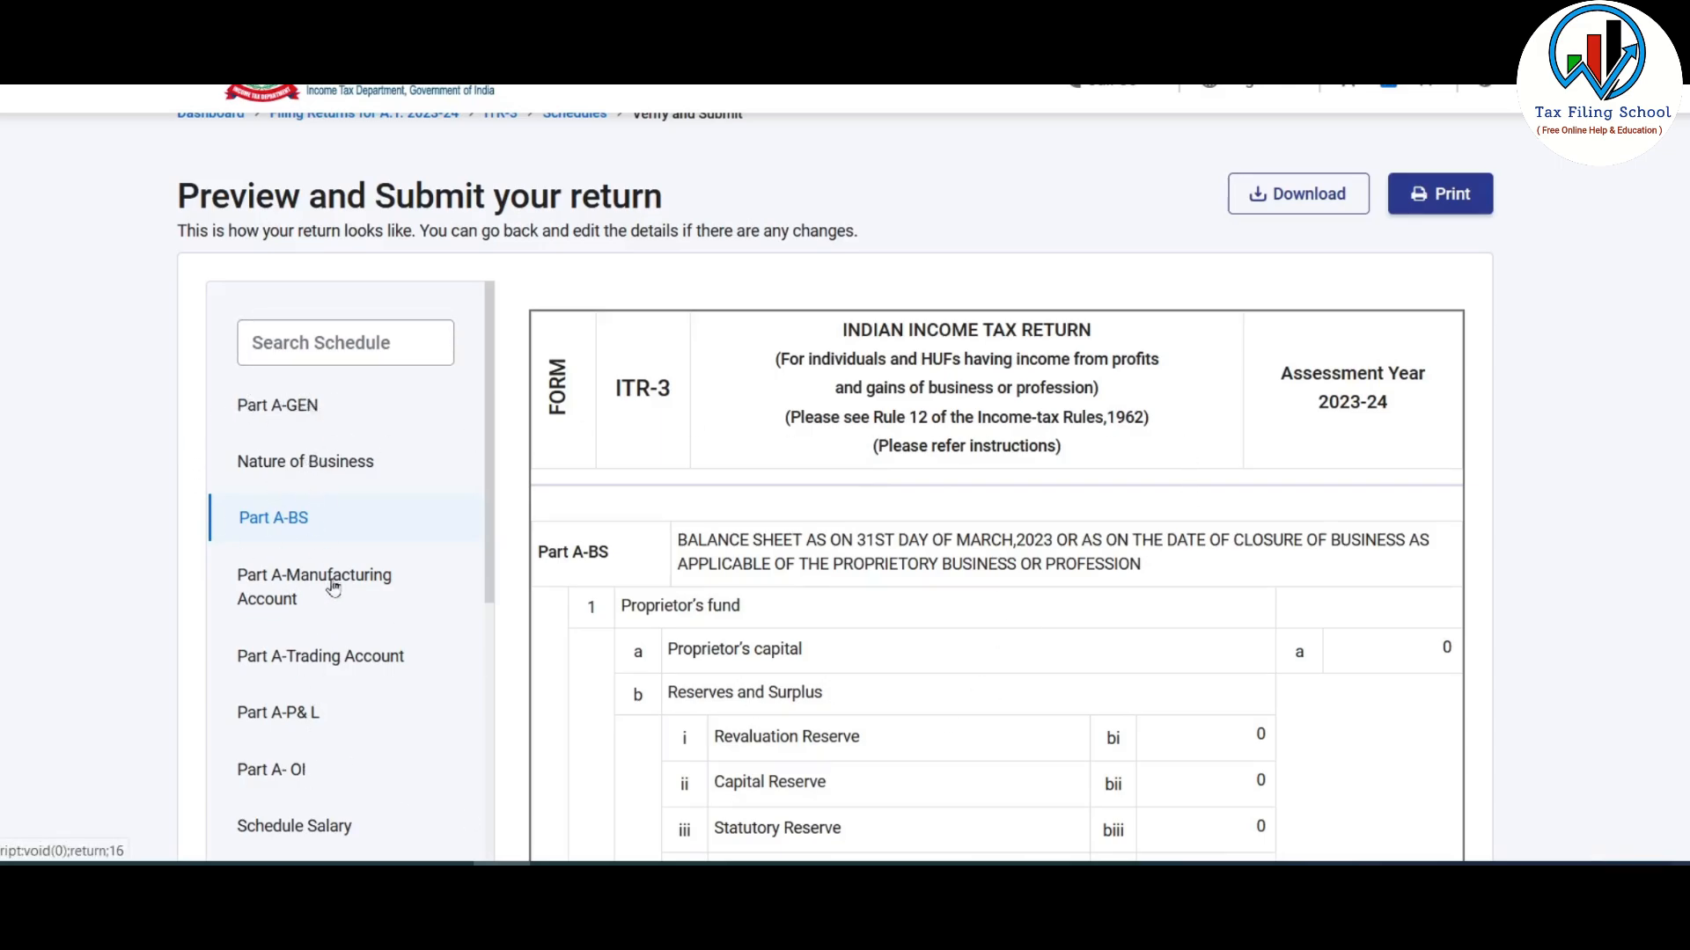
- Validate the ITR-3 return, which passes with no errors
{"action": "scroll", "coordinate": [333, 588], "scroll_direction": "down", "scroll_amount": 15}
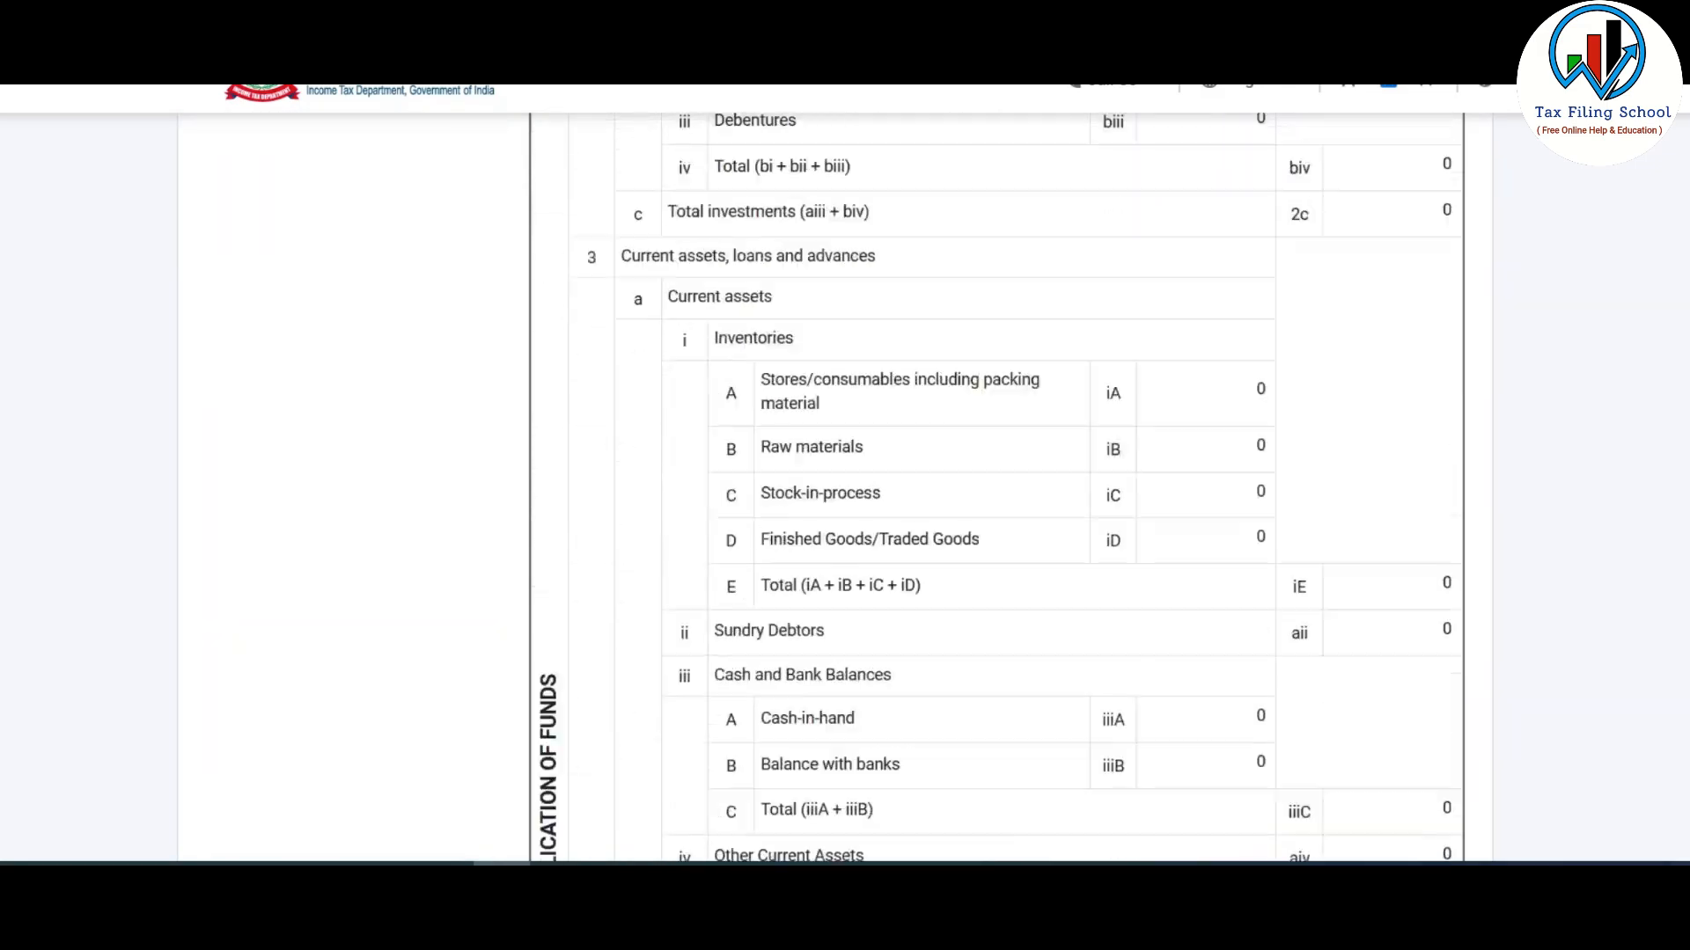
{"action": "scroll", "coordinate": [818, 484], "scroll_direction": "down", "scroll_amount": 15}
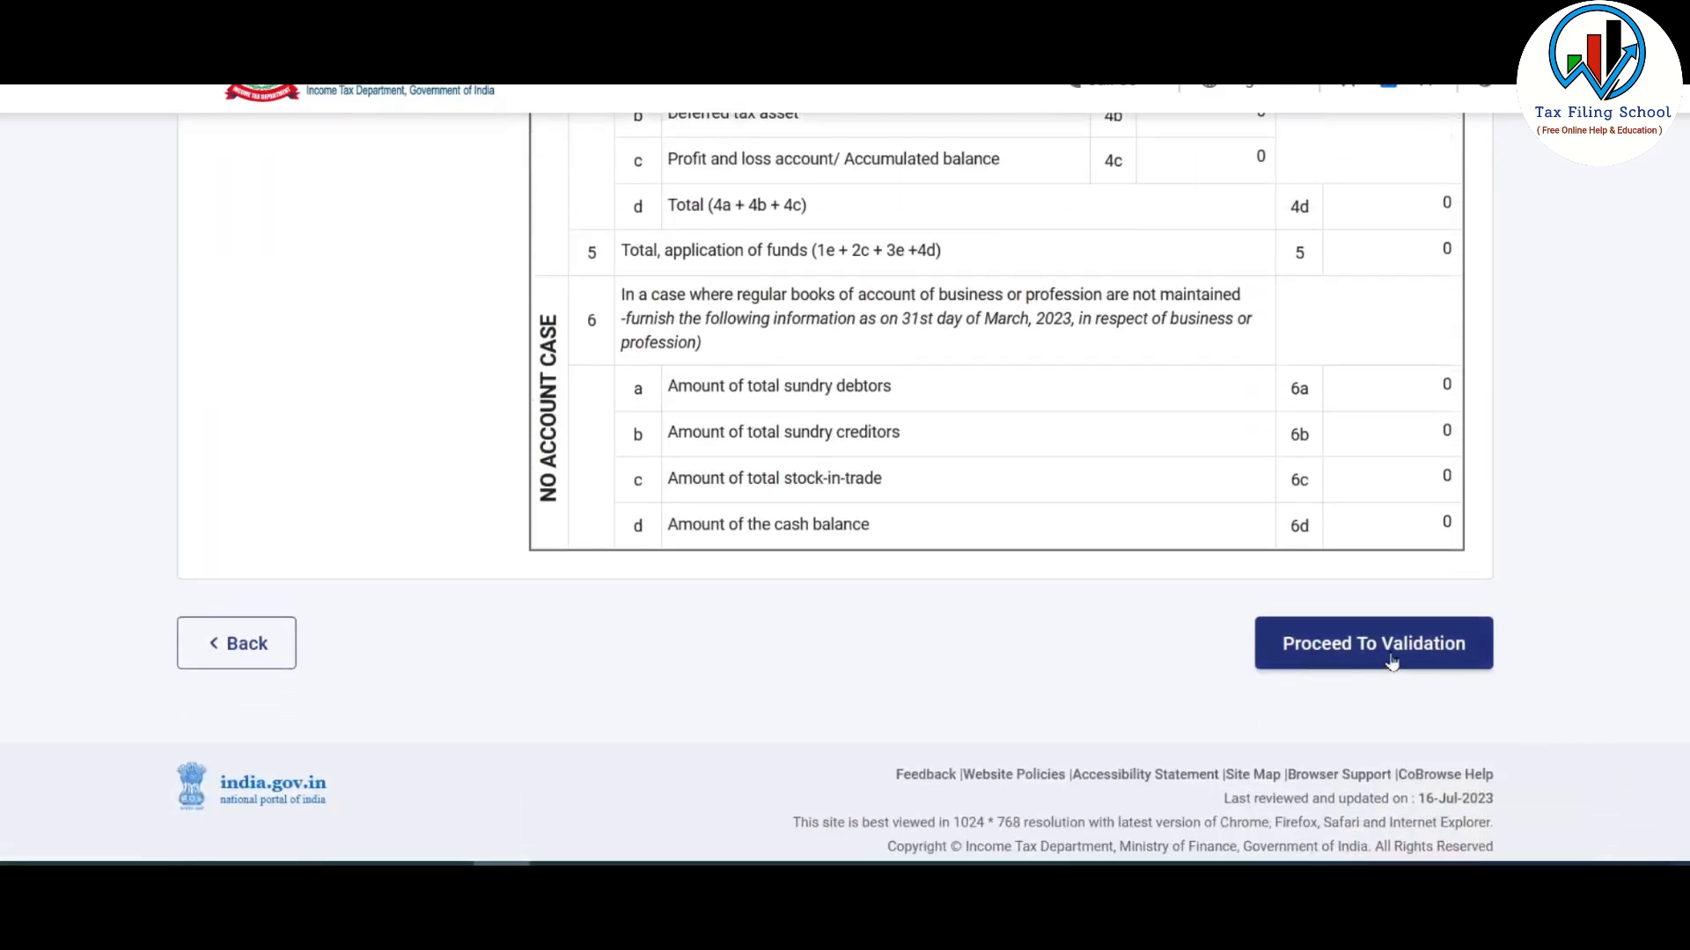
{"action": "left_click", "coordinate": [1379, 649]}
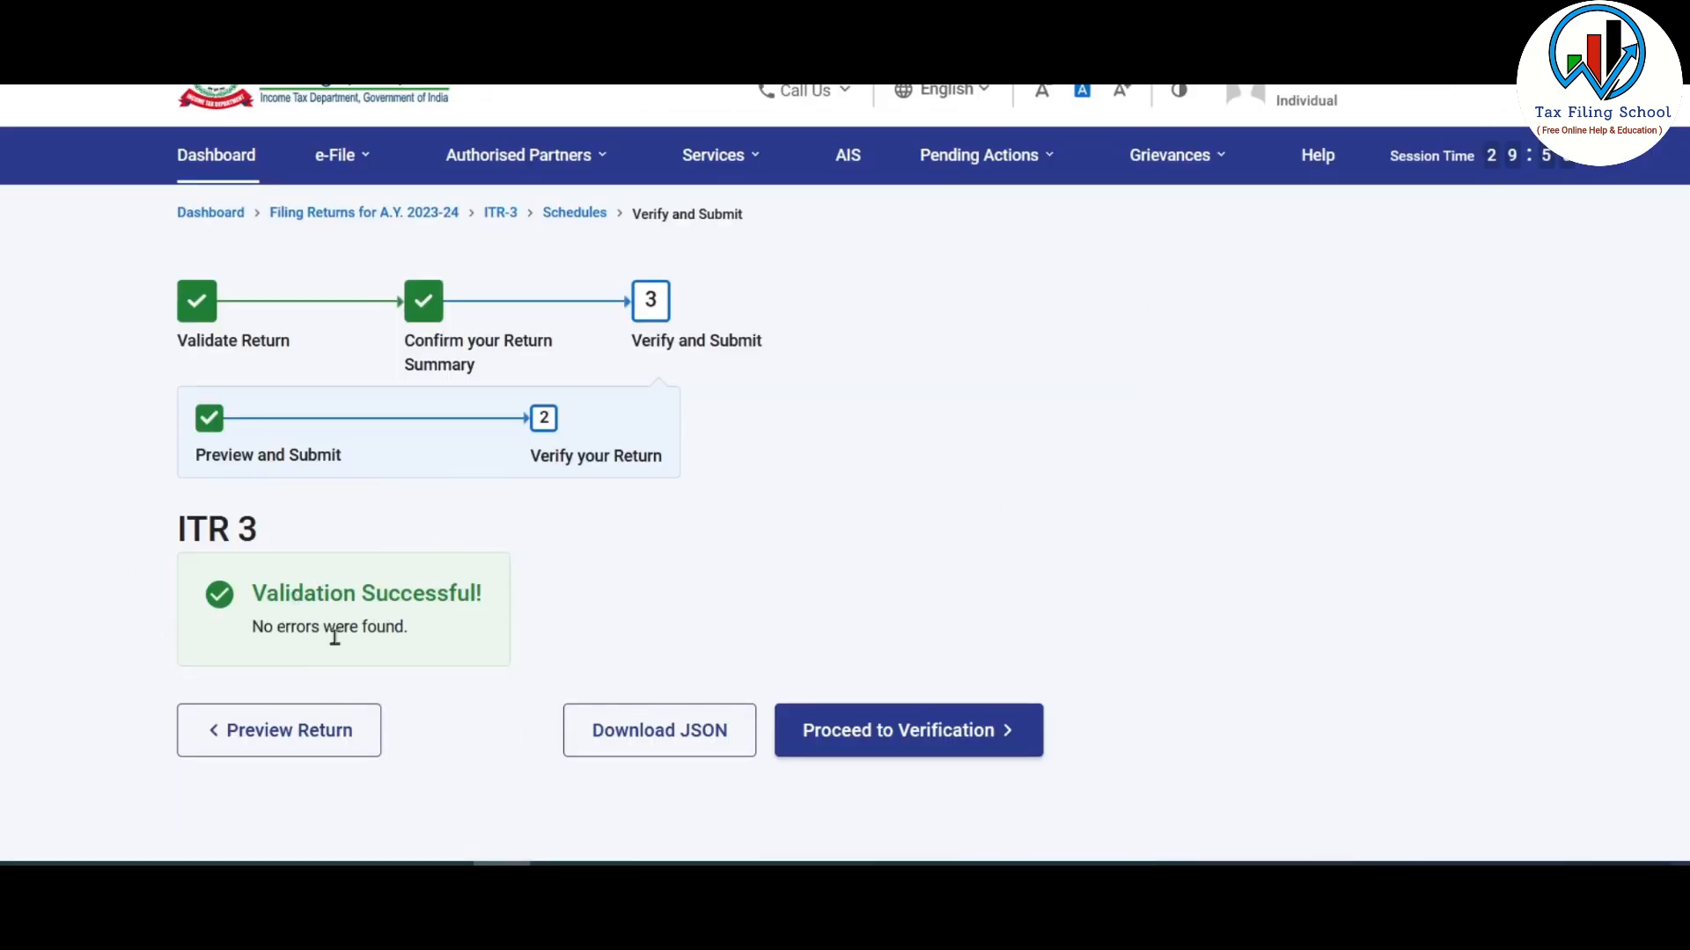
{"action": "scroll", "coordinate": [565, 565], "scroll_direction": "down", "scroll_amount": 2}
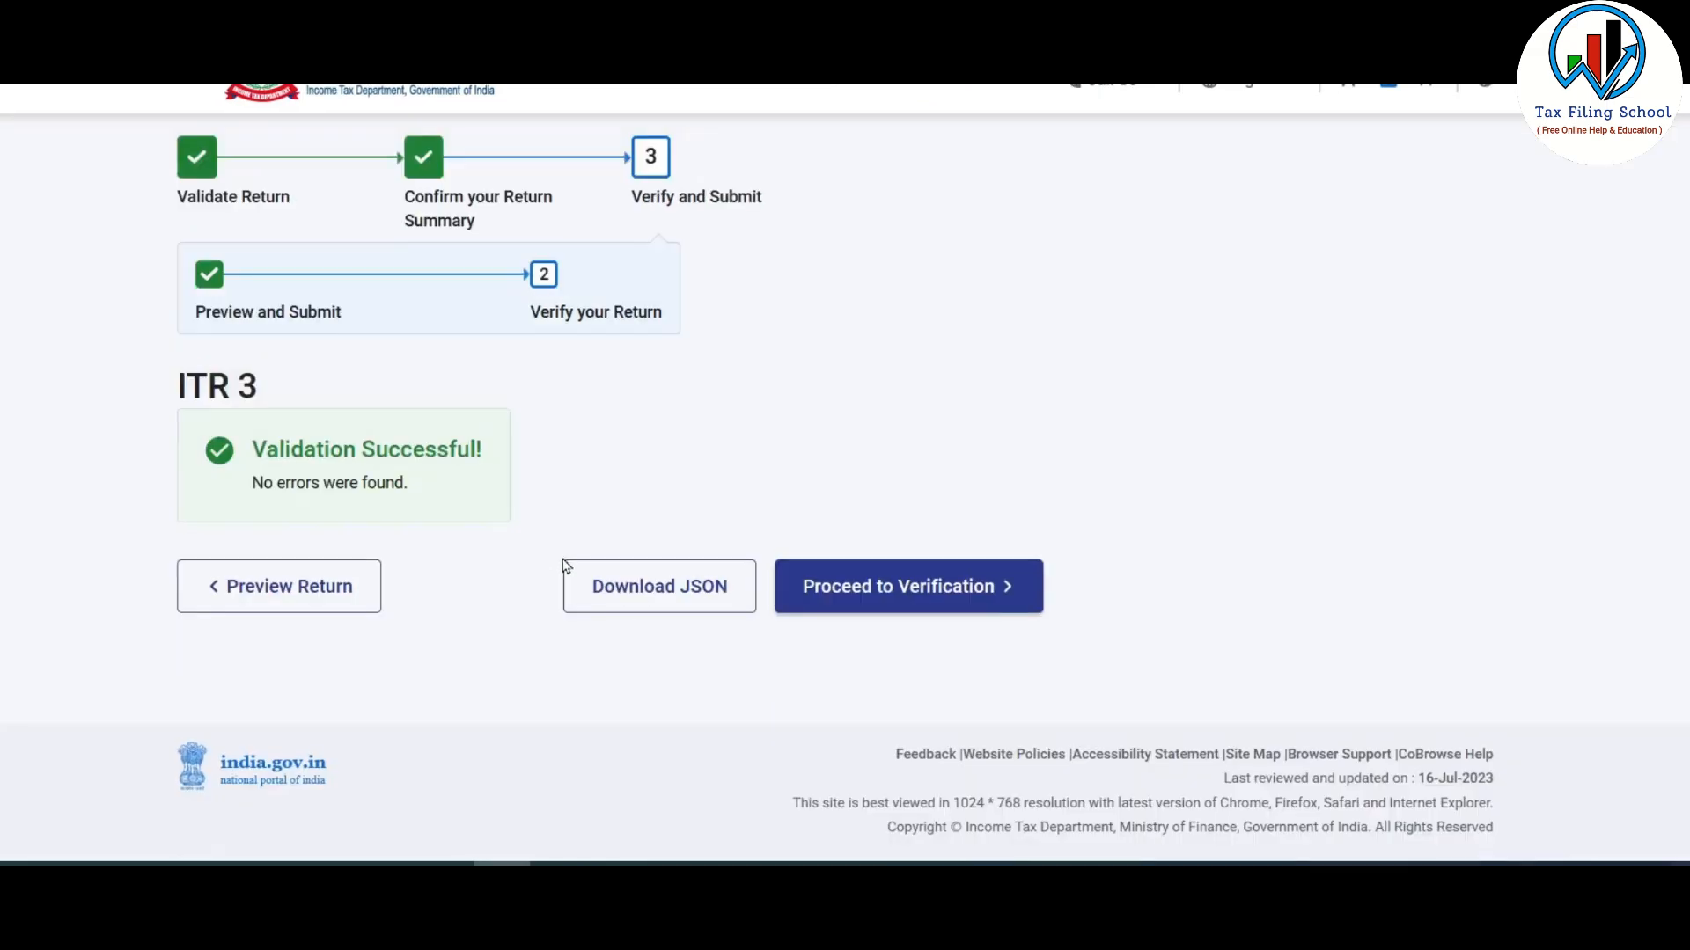
- Choose to e-verify the return now via OTP on the Aadhaar-registered mobile
{"action": "left_click", "coordinate": [932, 596]}
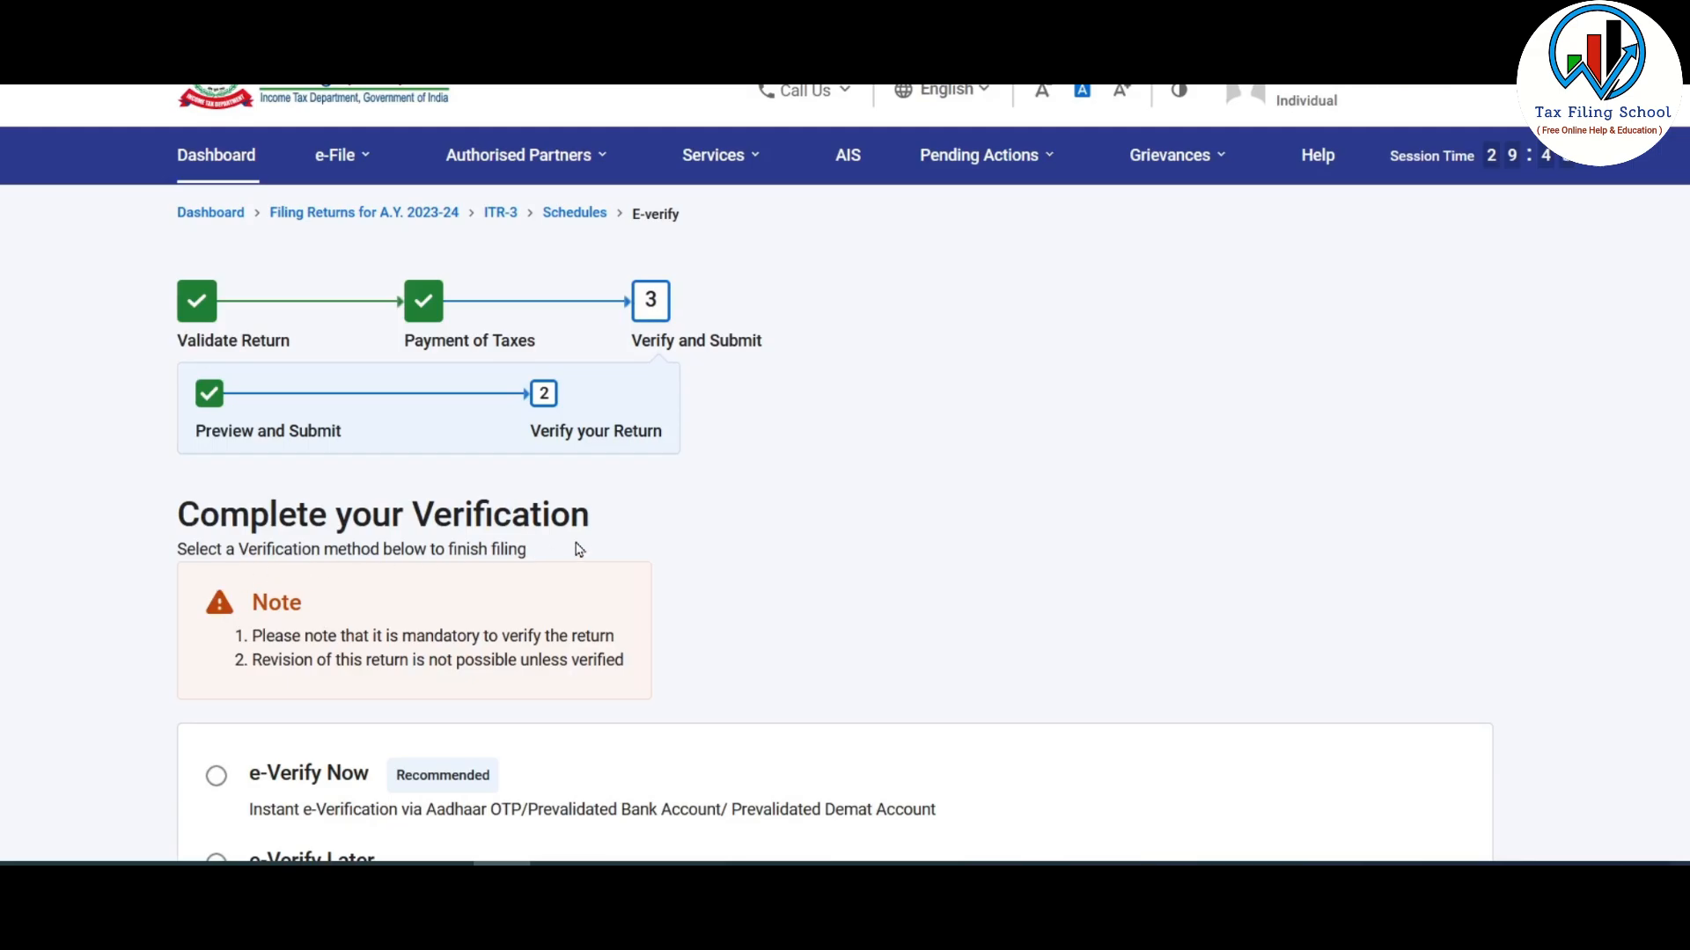
{"action": "scroll", "coordinate": [579, 549], "scroll_direction": "down", "scroll_amount": 5}
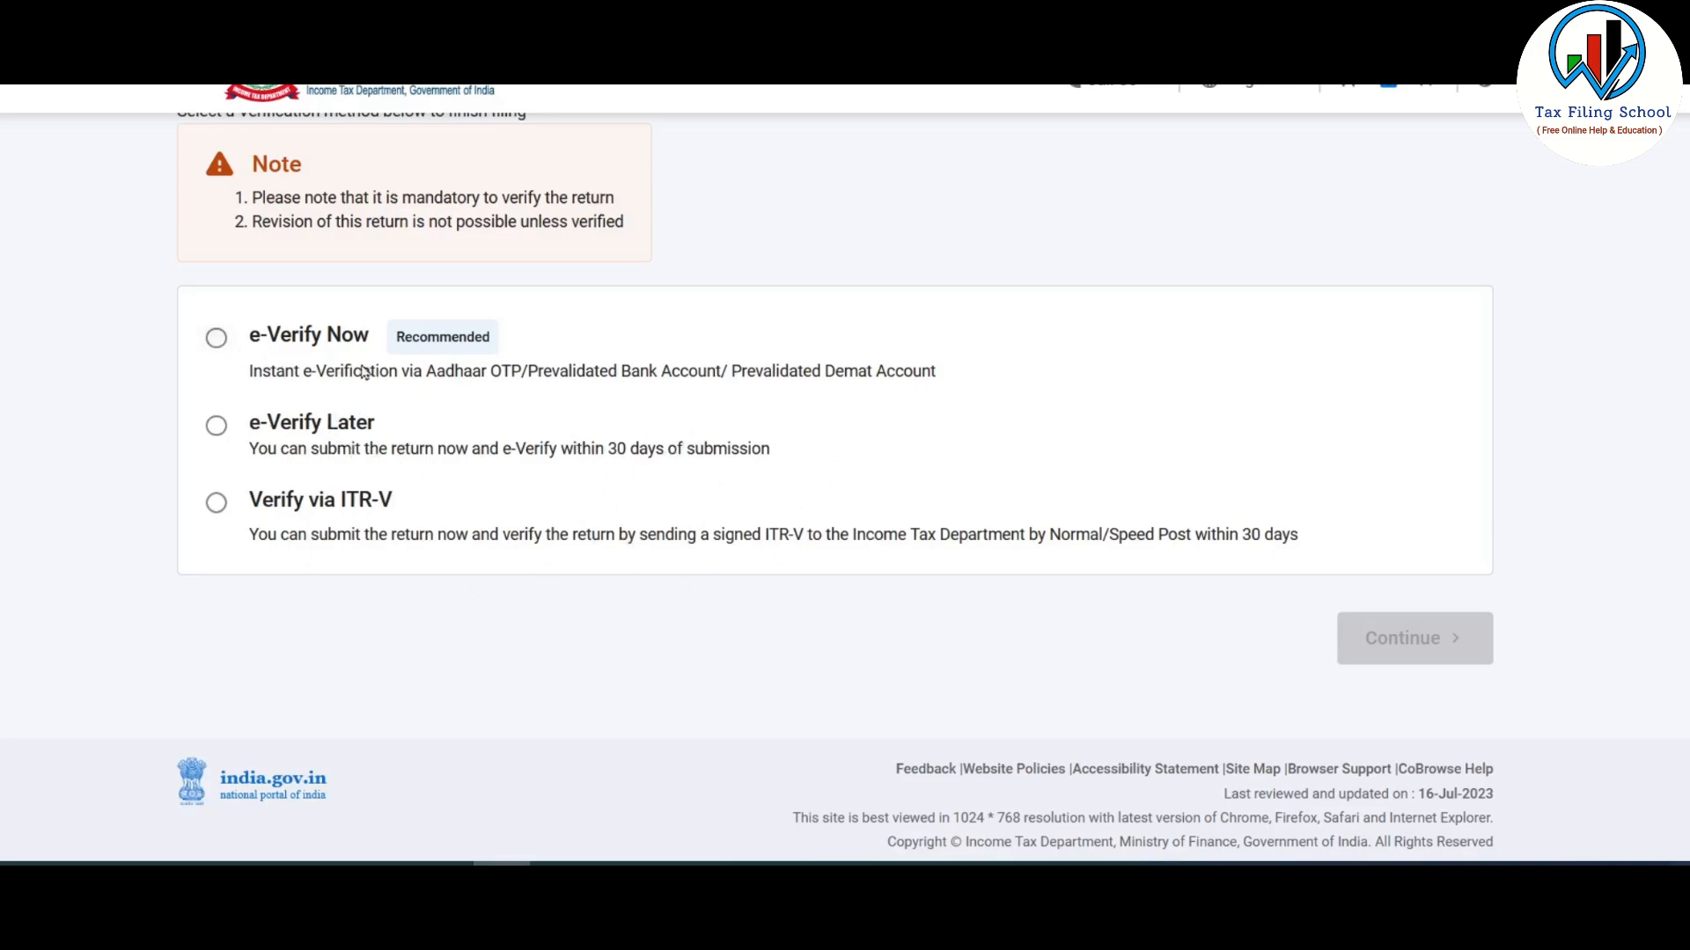
{"action": "left_click", "coordinate": [217, 340]}
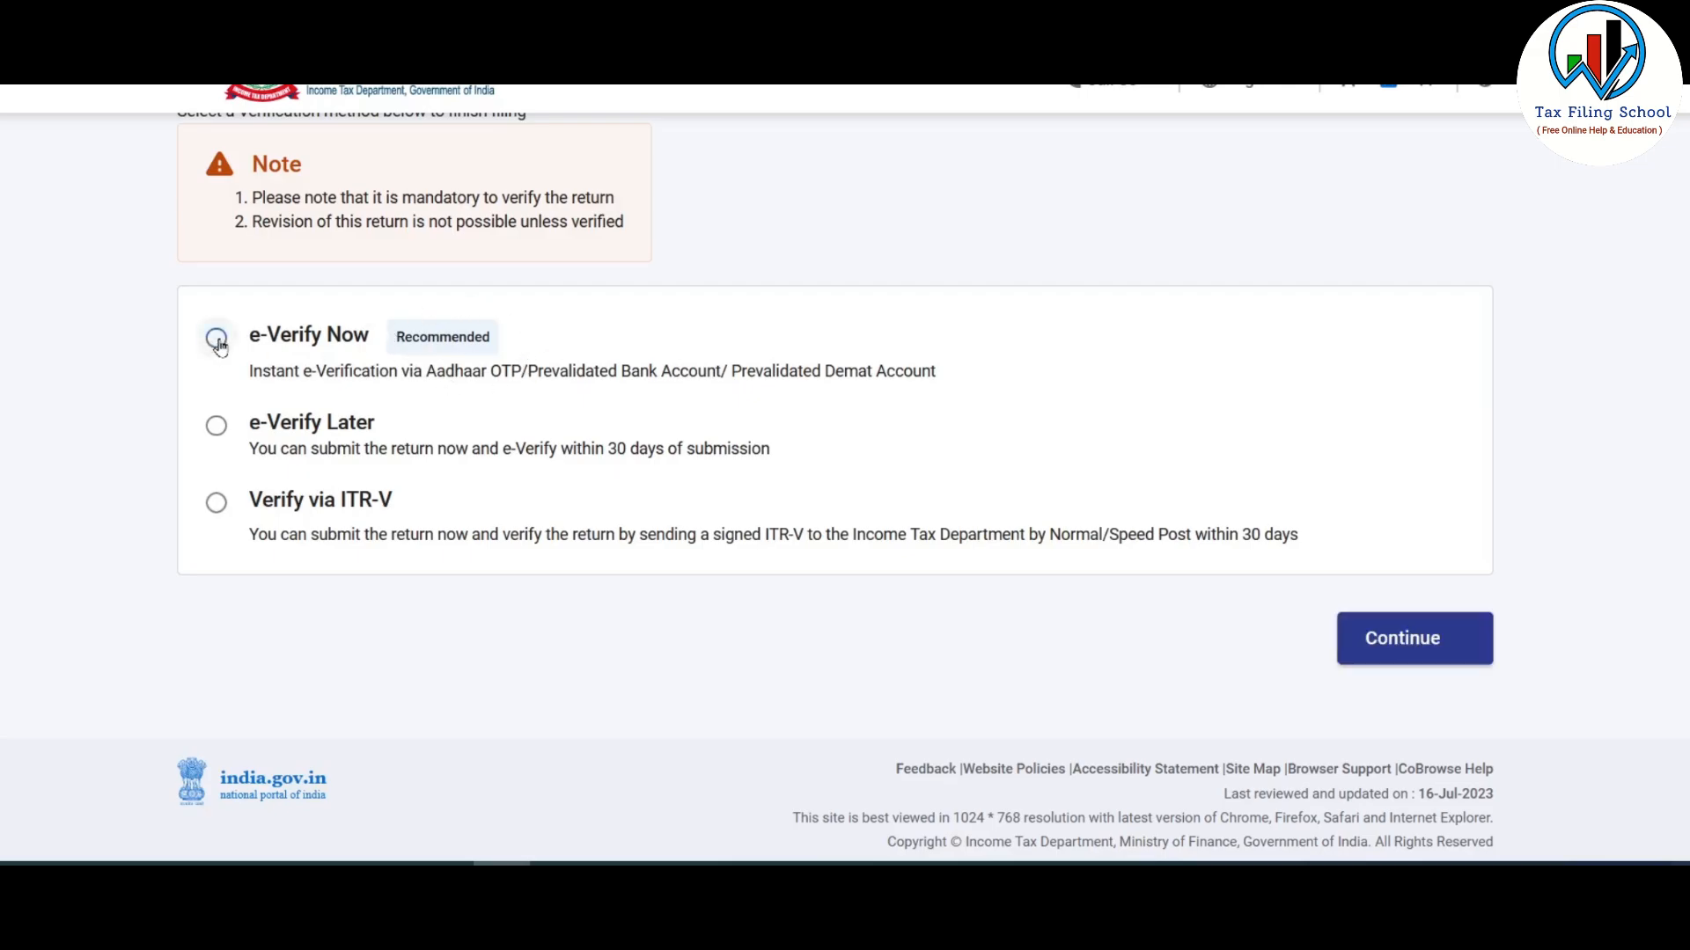
{"action": "left_click", "coordinate": [1414, 656]}
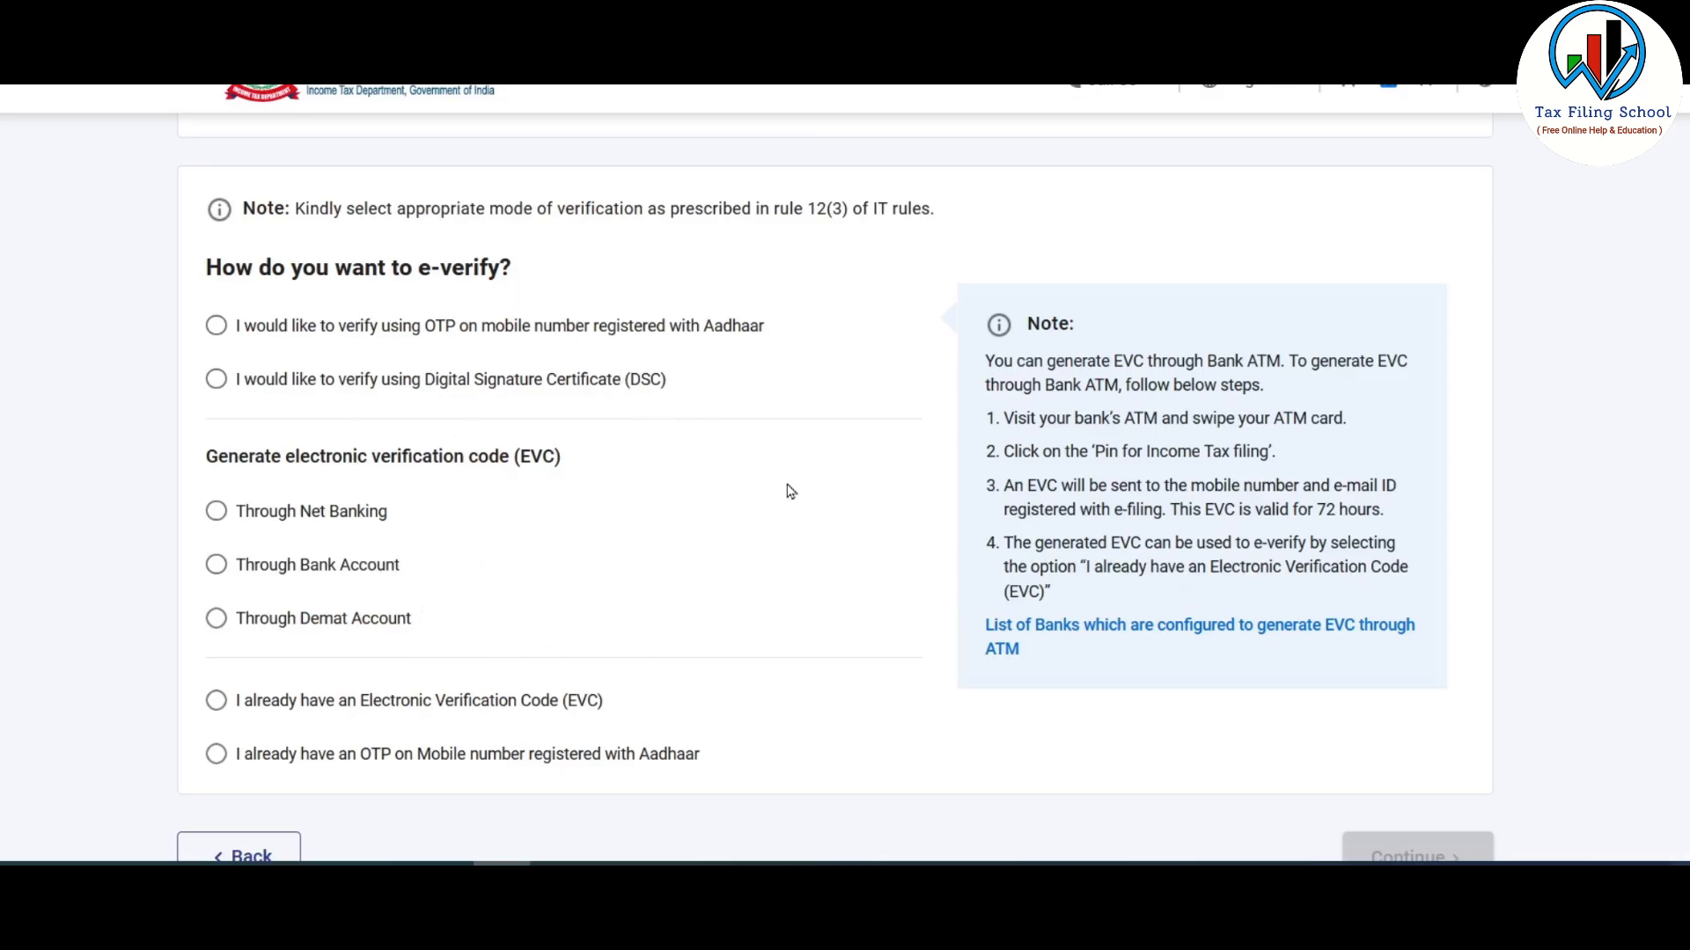
{"action": "left_click", "coordinate": [218, 328]}
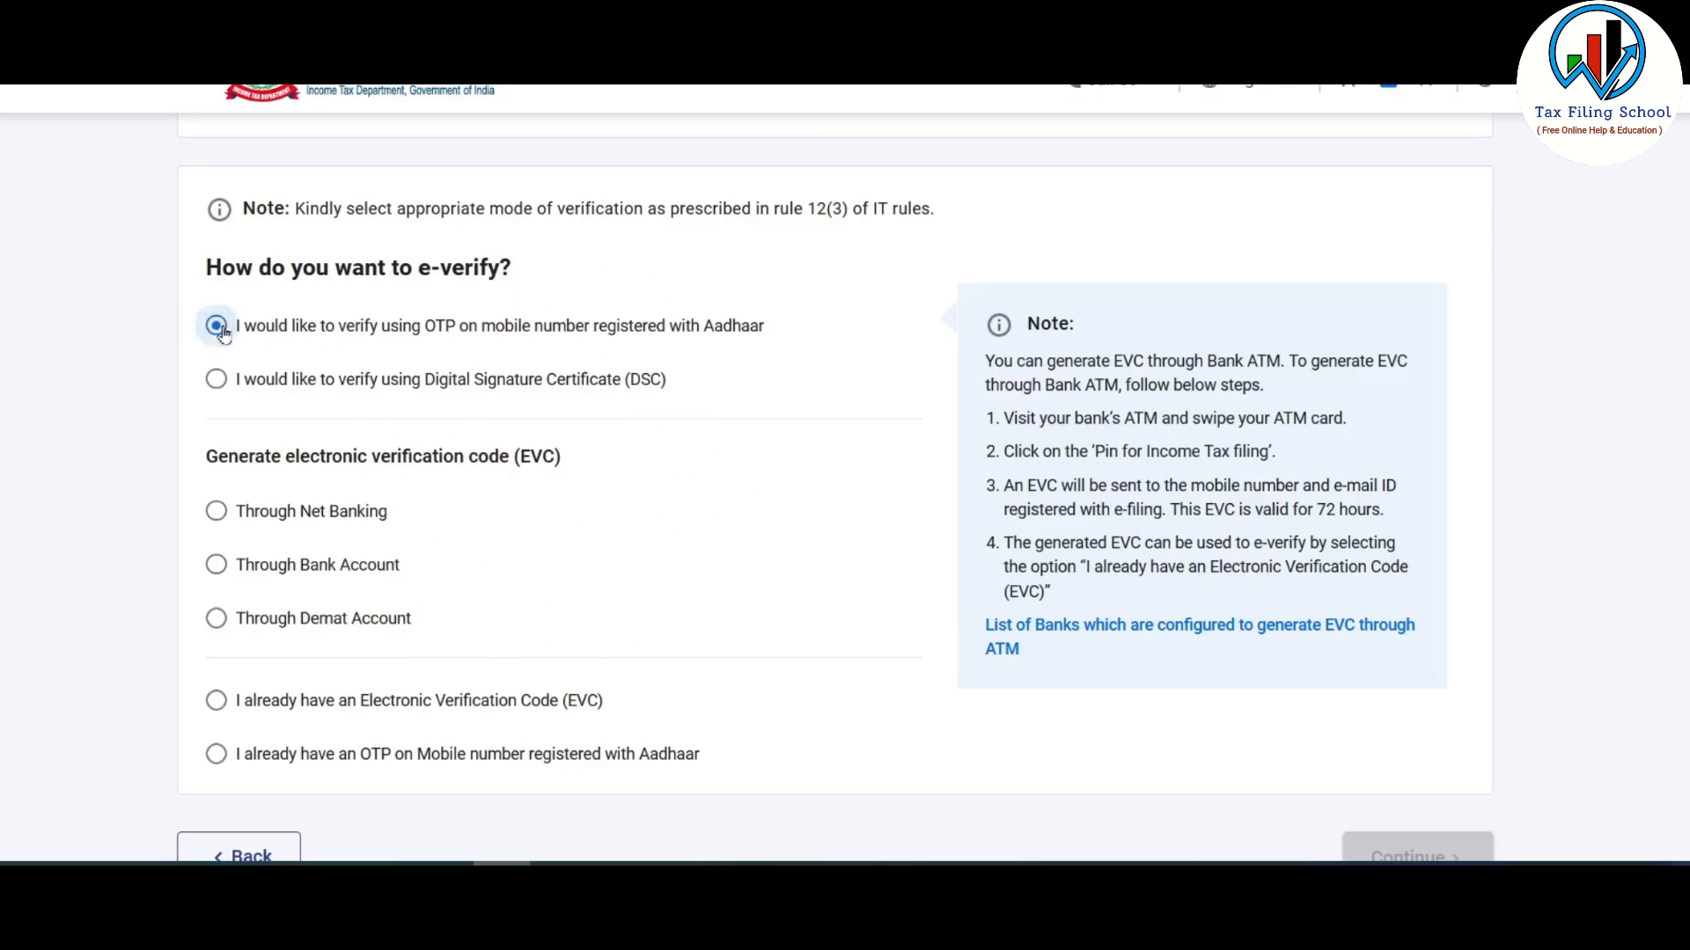
{"action": "scroll", "coordinate": [658, 345], "scroll_direction": "down", "scroll_amount": 1}
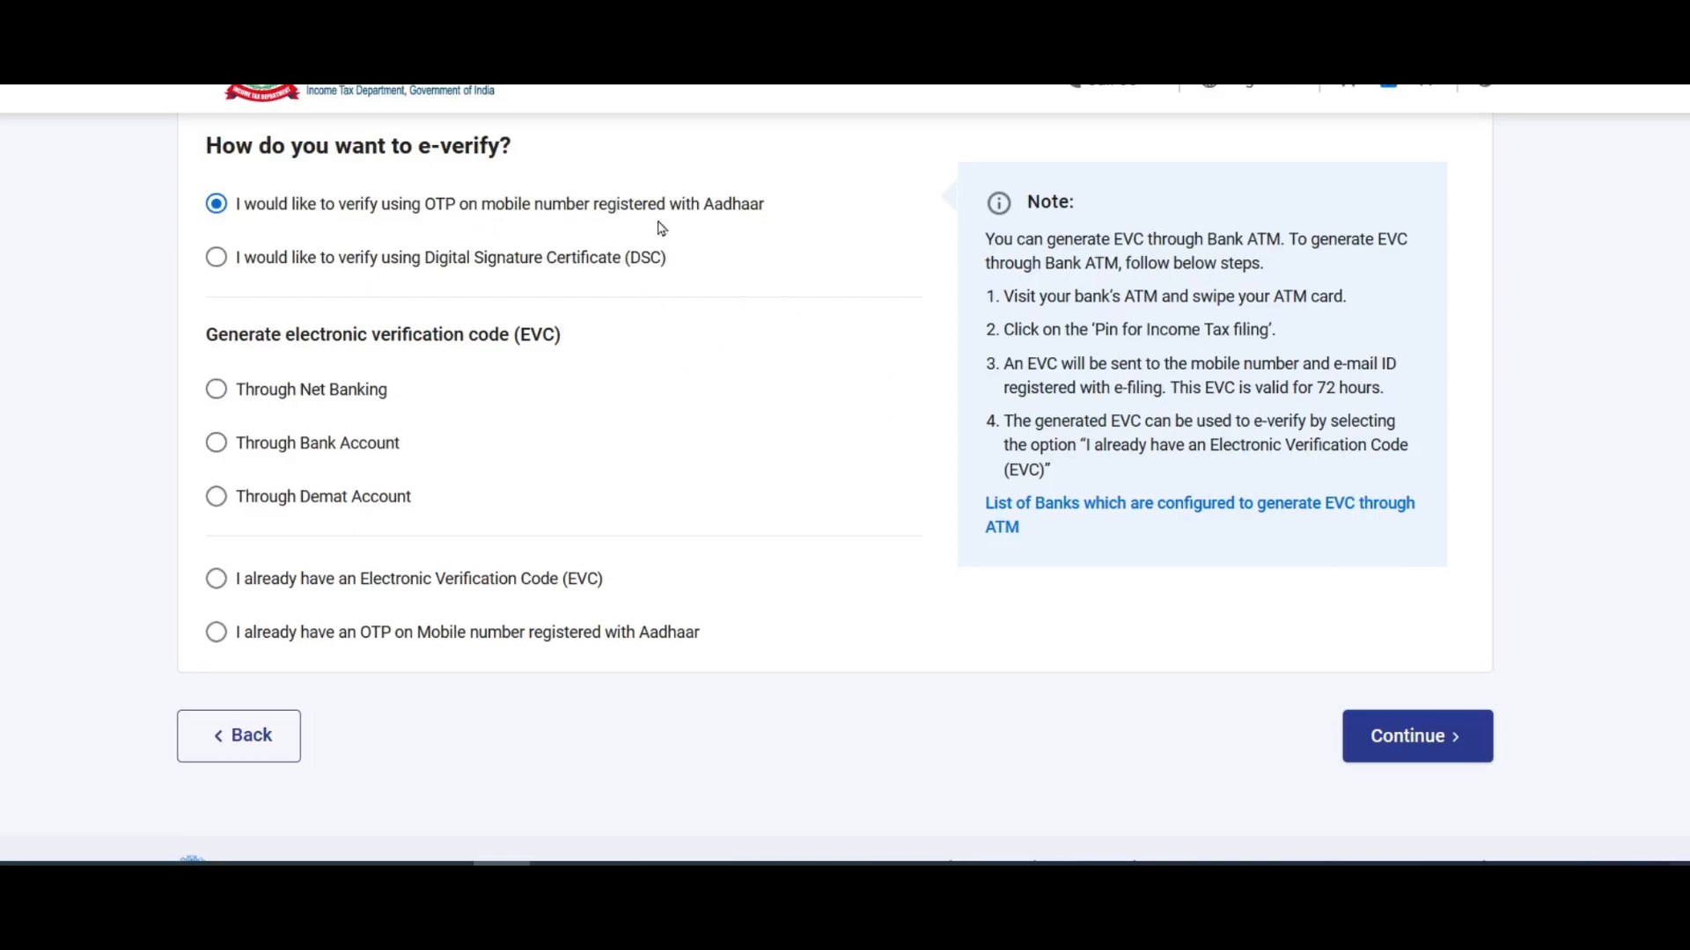
{"action": "left_click", "coordinate": [1437, 743]}
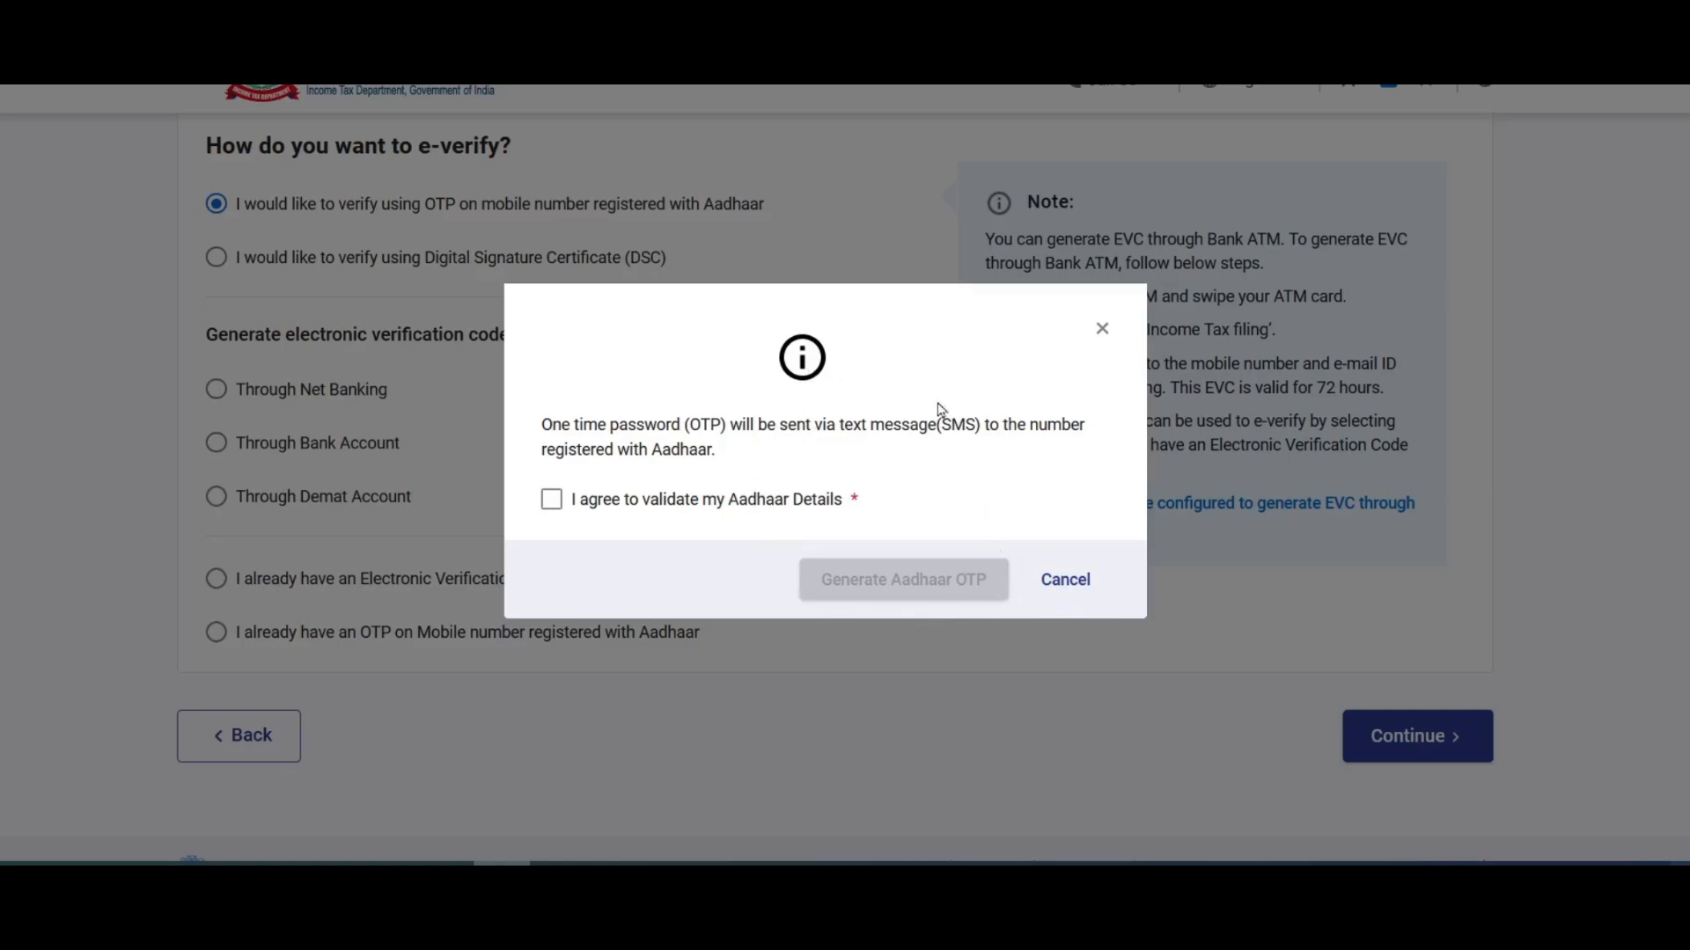
- Consent to Aadhaar validation, generate the OTP, then enter and validate the six-digit code
{"action": "left_click", "coordinate": [551, 499]}
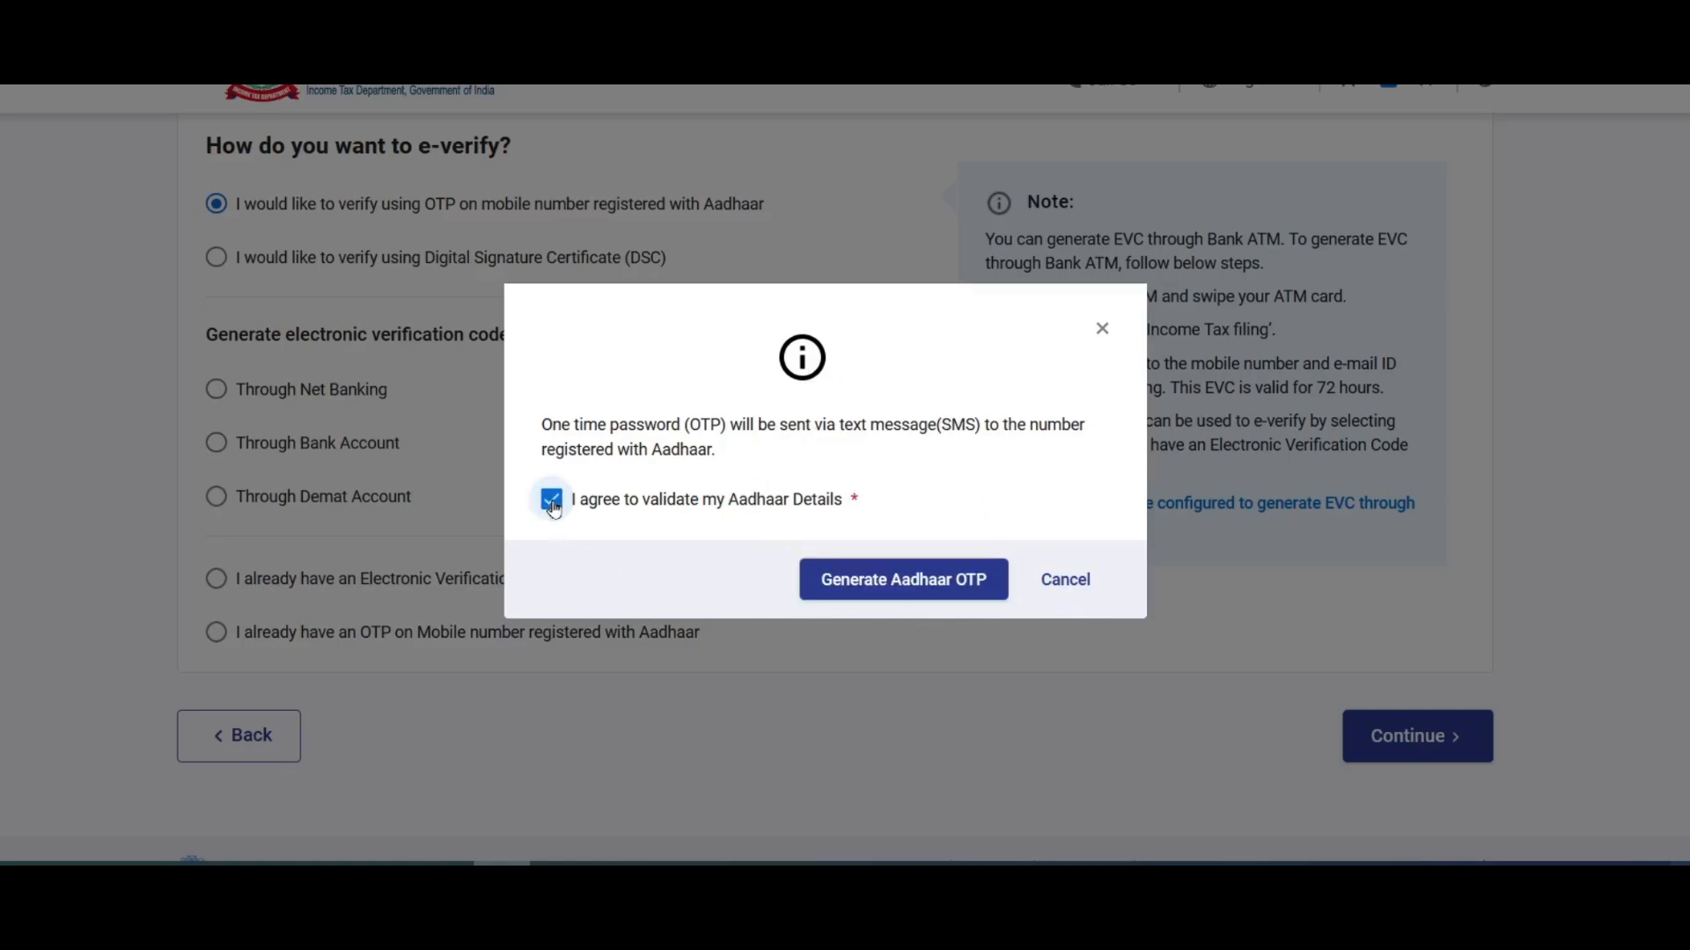
{"action": "left_click", "coordinate": [907, 598]}
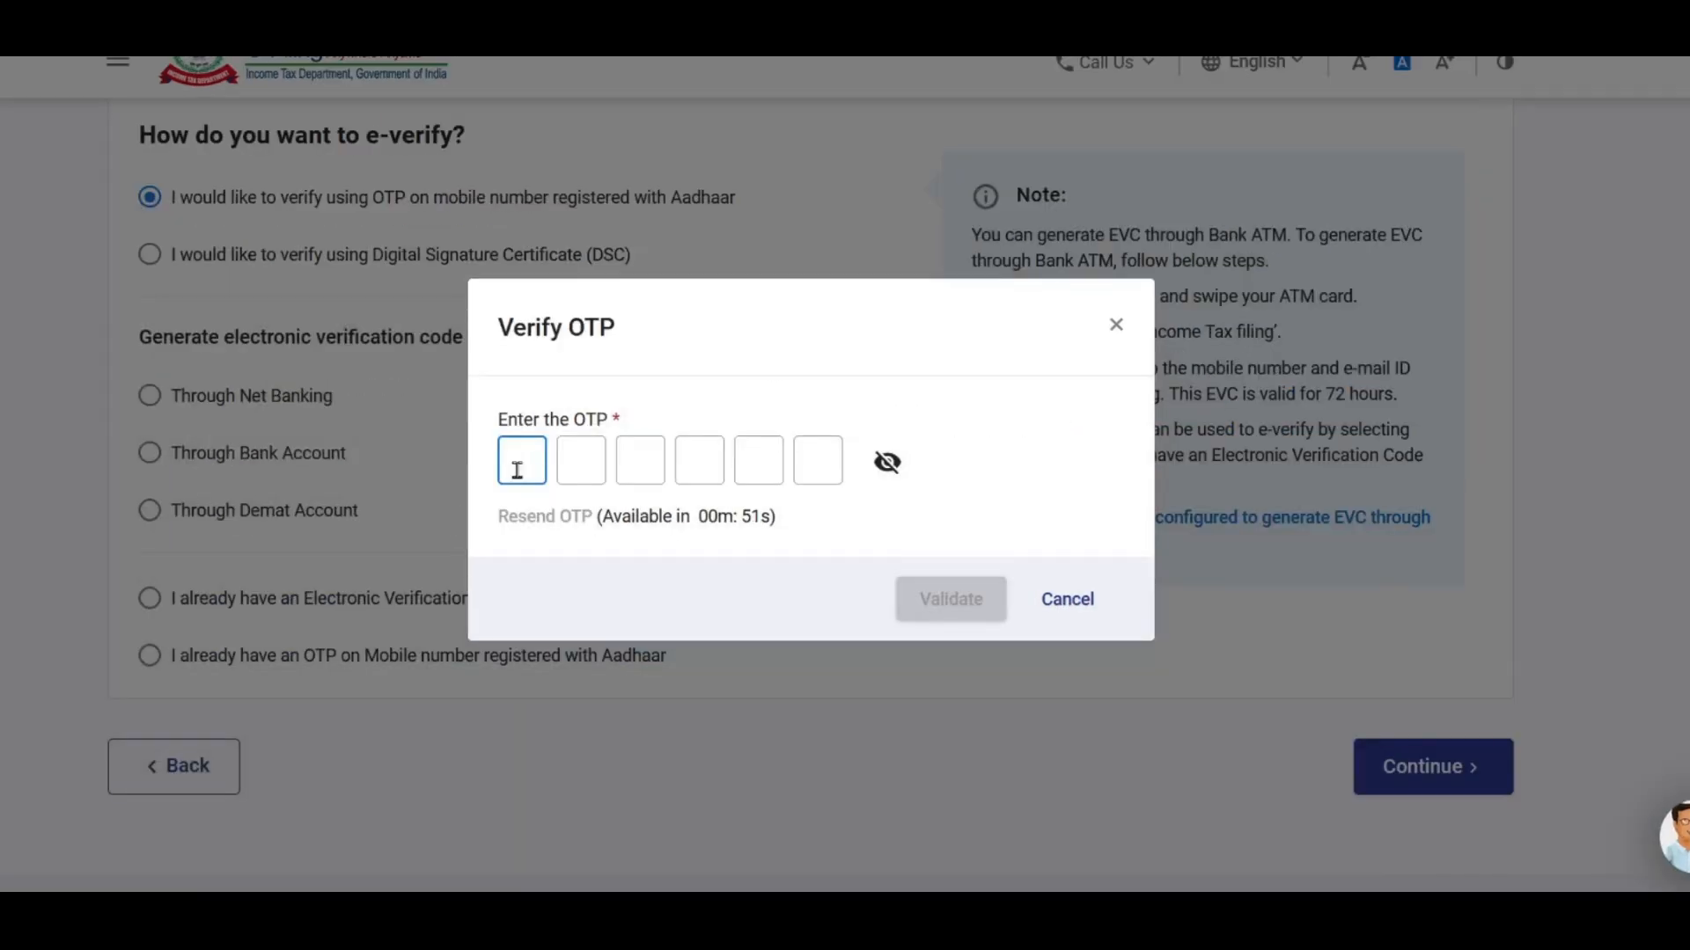
{"action": "type", "text": "******"}
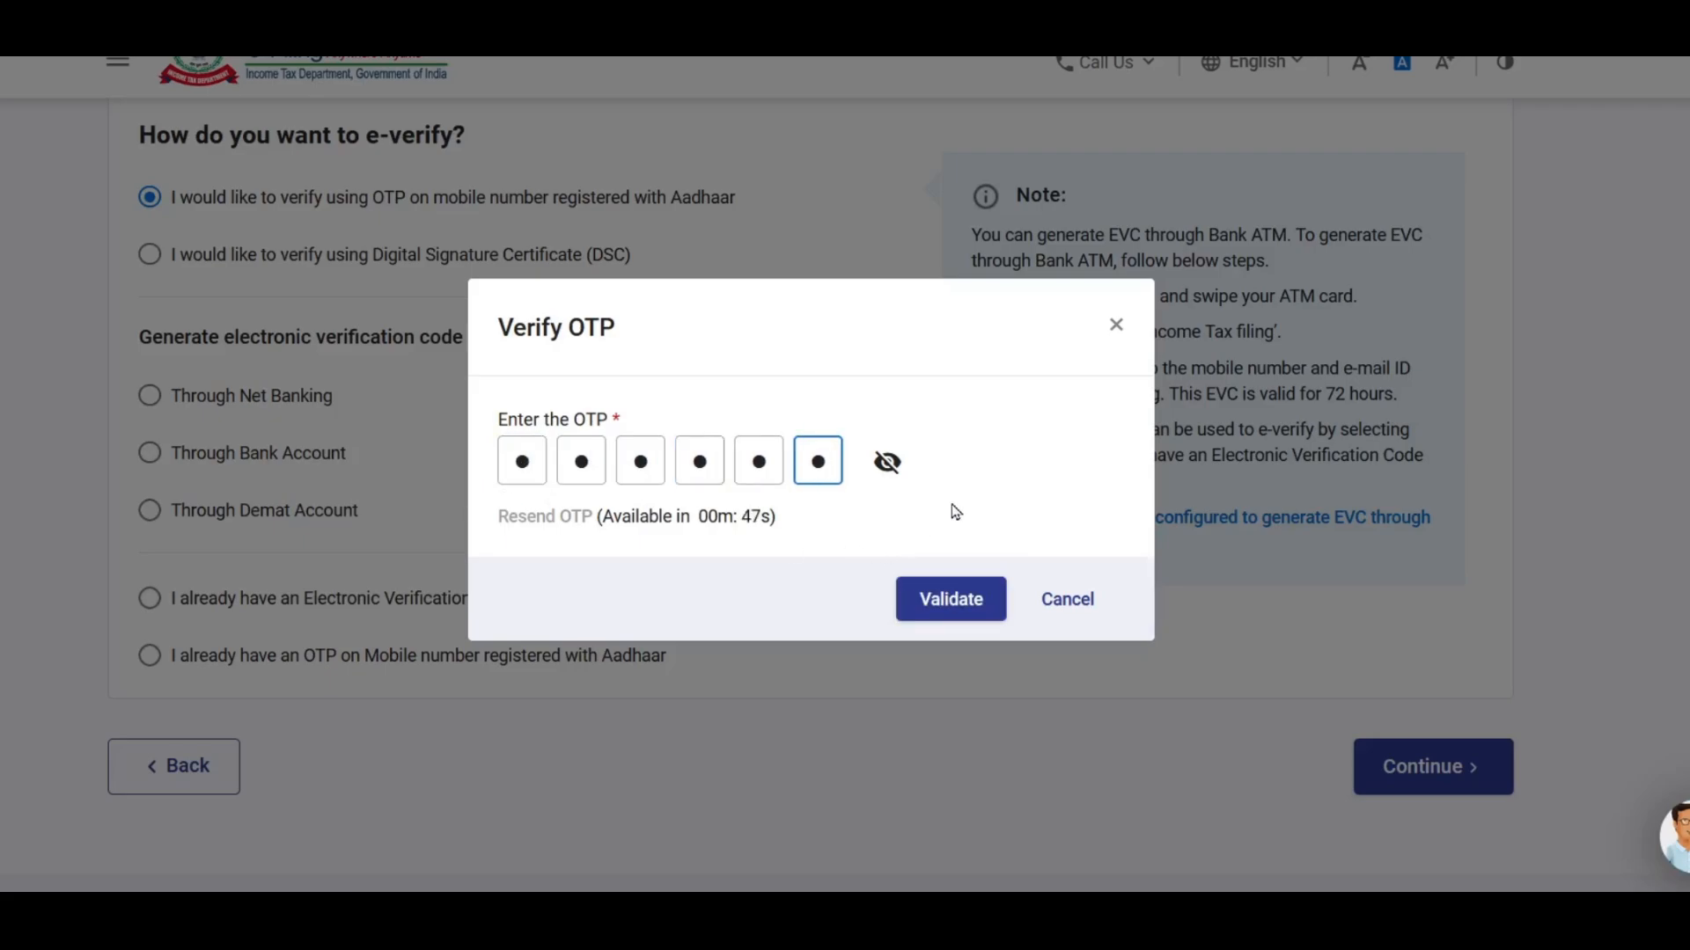
{"action": "left_click", "coordinate": [955, 602]}
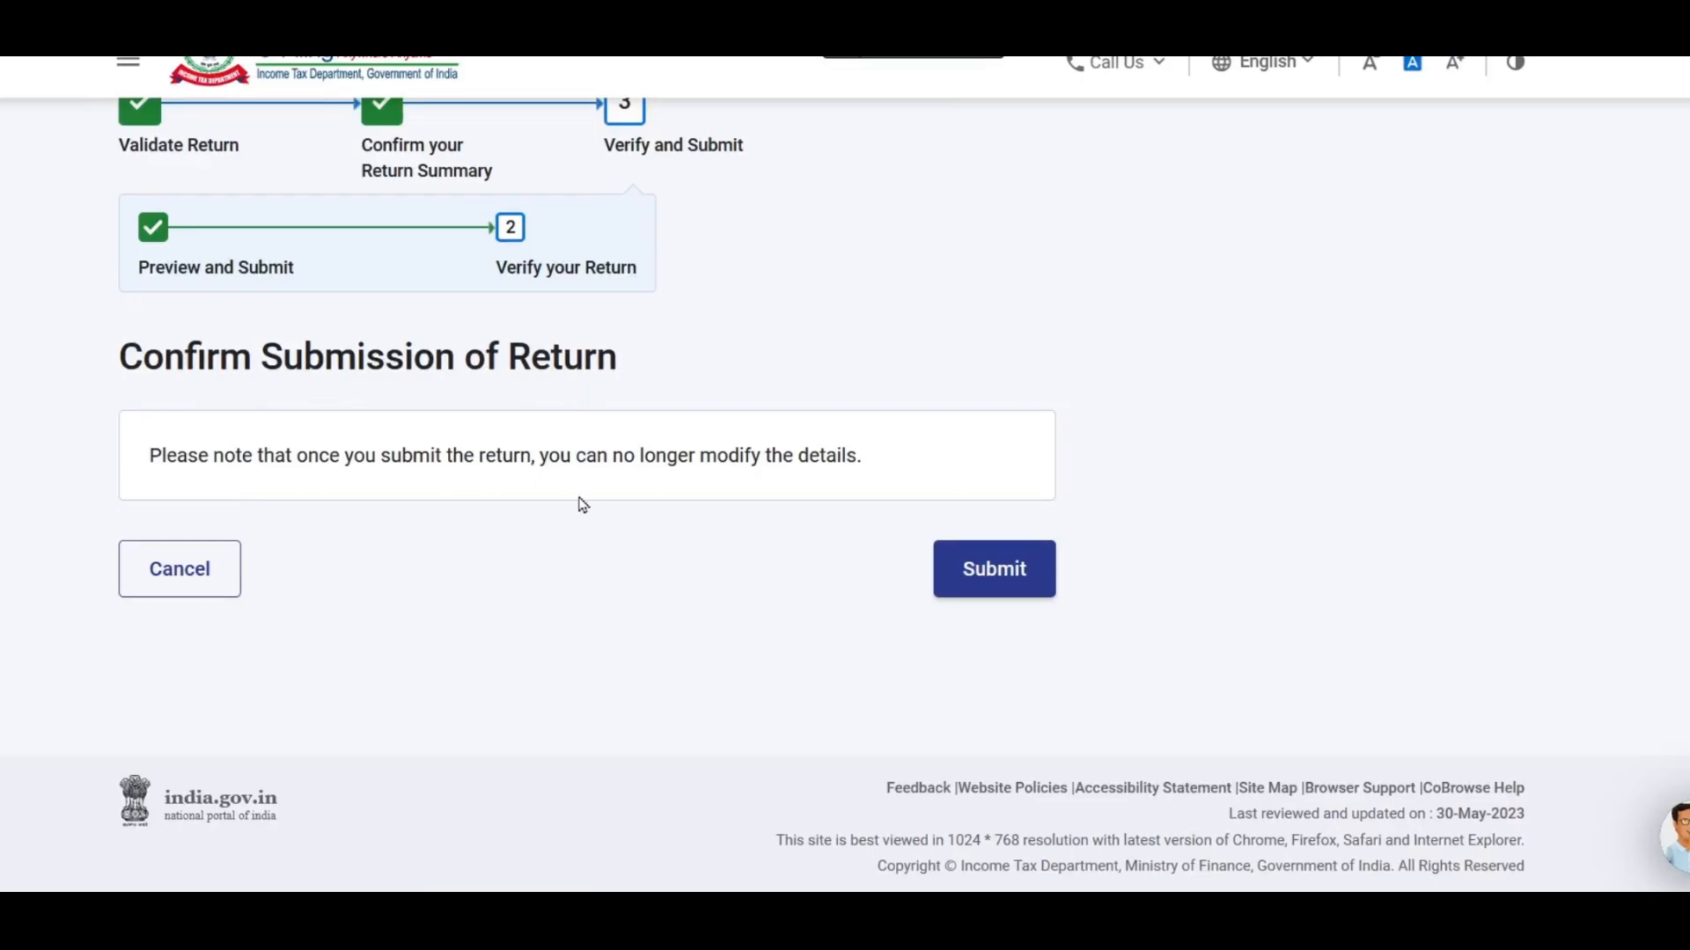
- Submit the e-verified ITR-3 for AY 2023-24 and download the filing receipt
{"action": "left_click", "coordinate": [993, 576]}
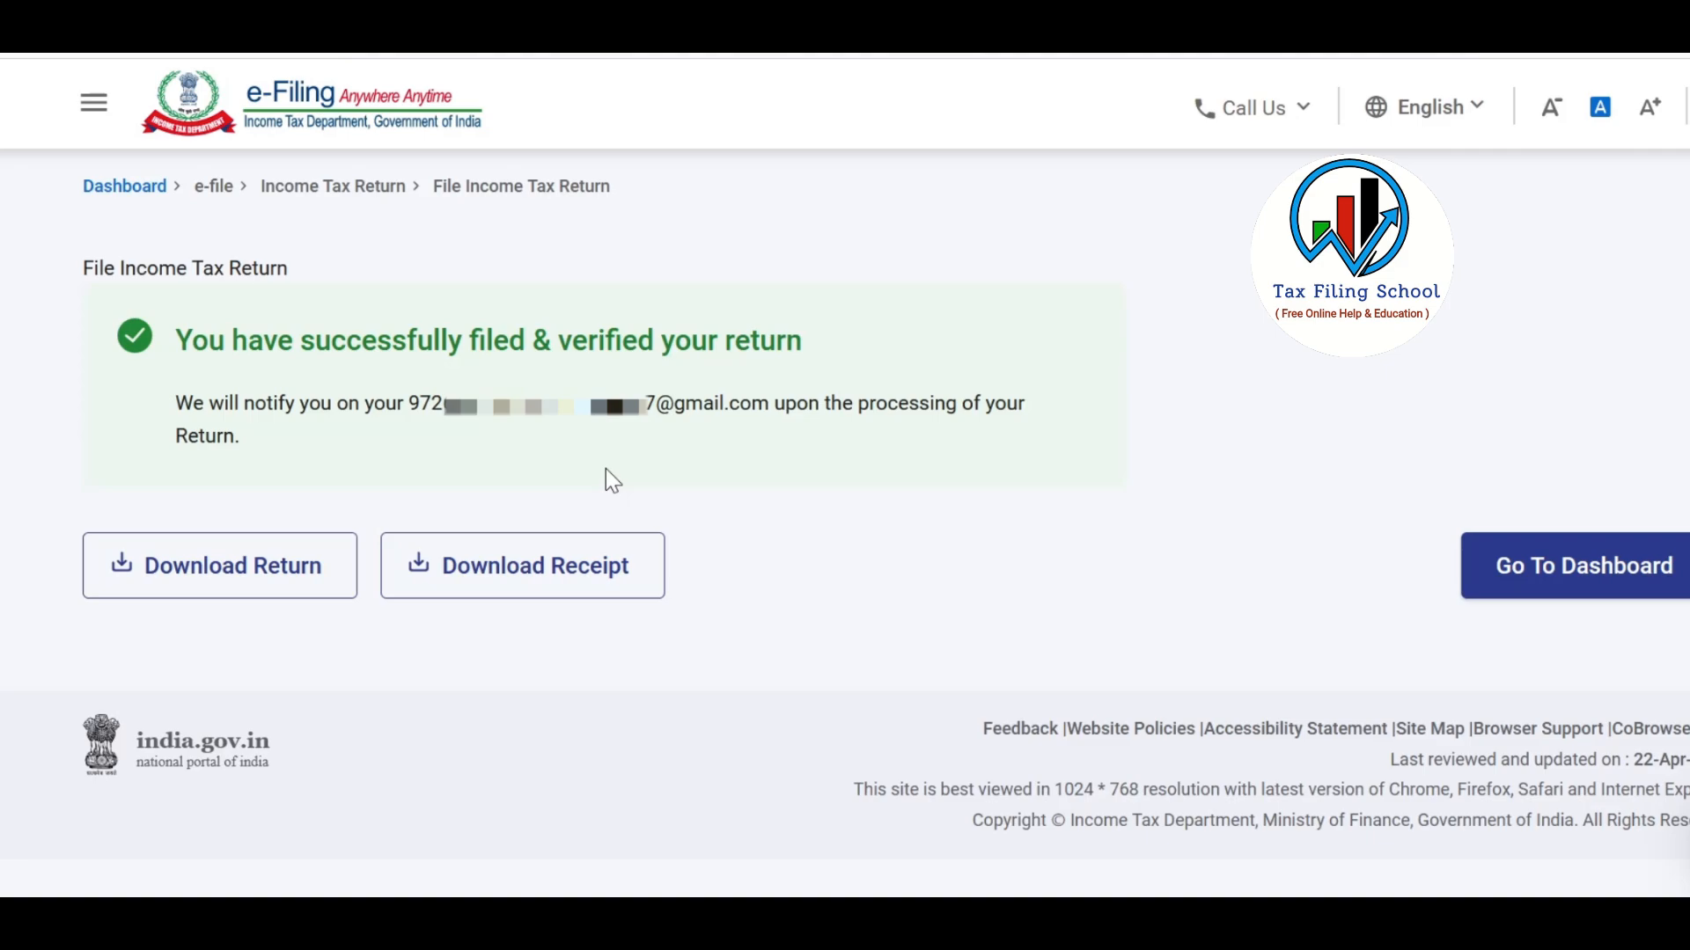
{"action": "left_click", "coordinate": [602, 597]}
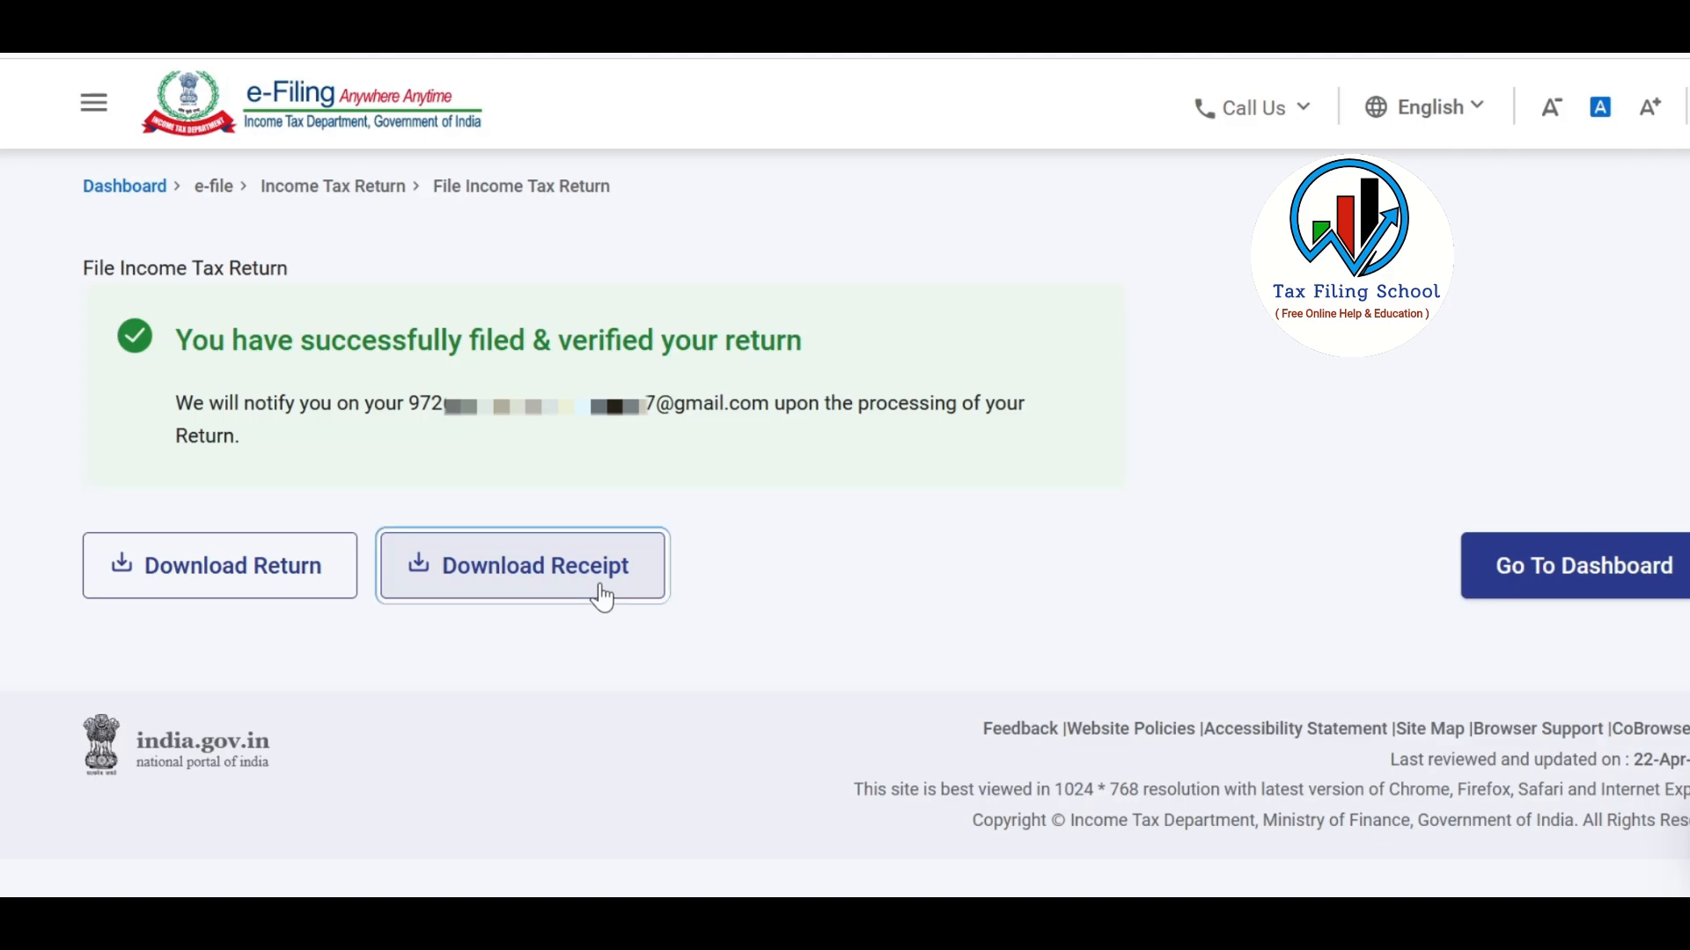